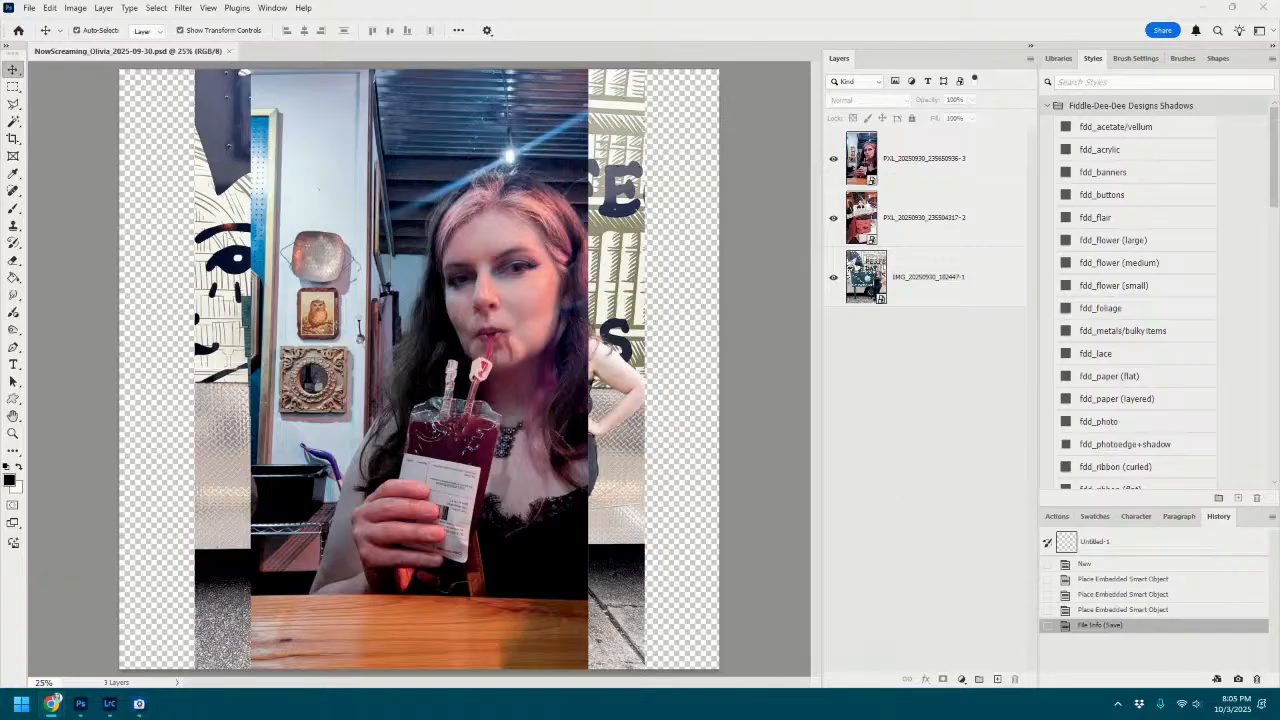
key("alt+Tab")
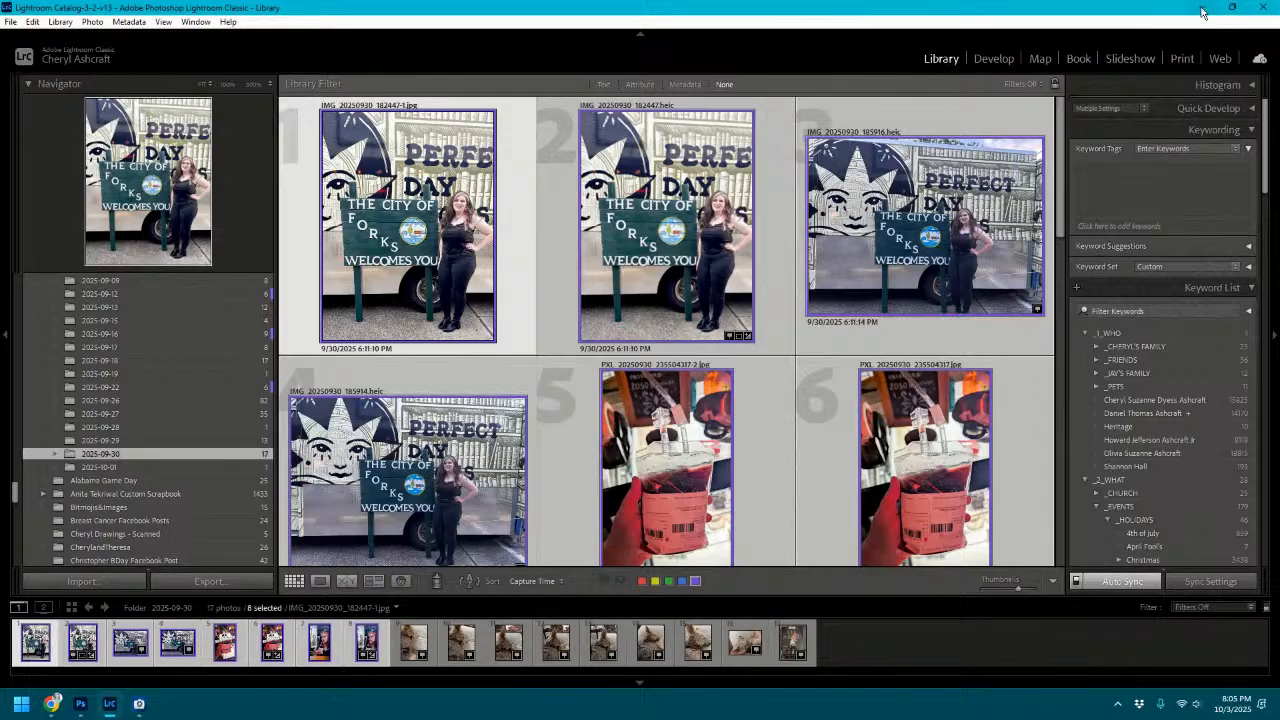
key("alt+Tab")
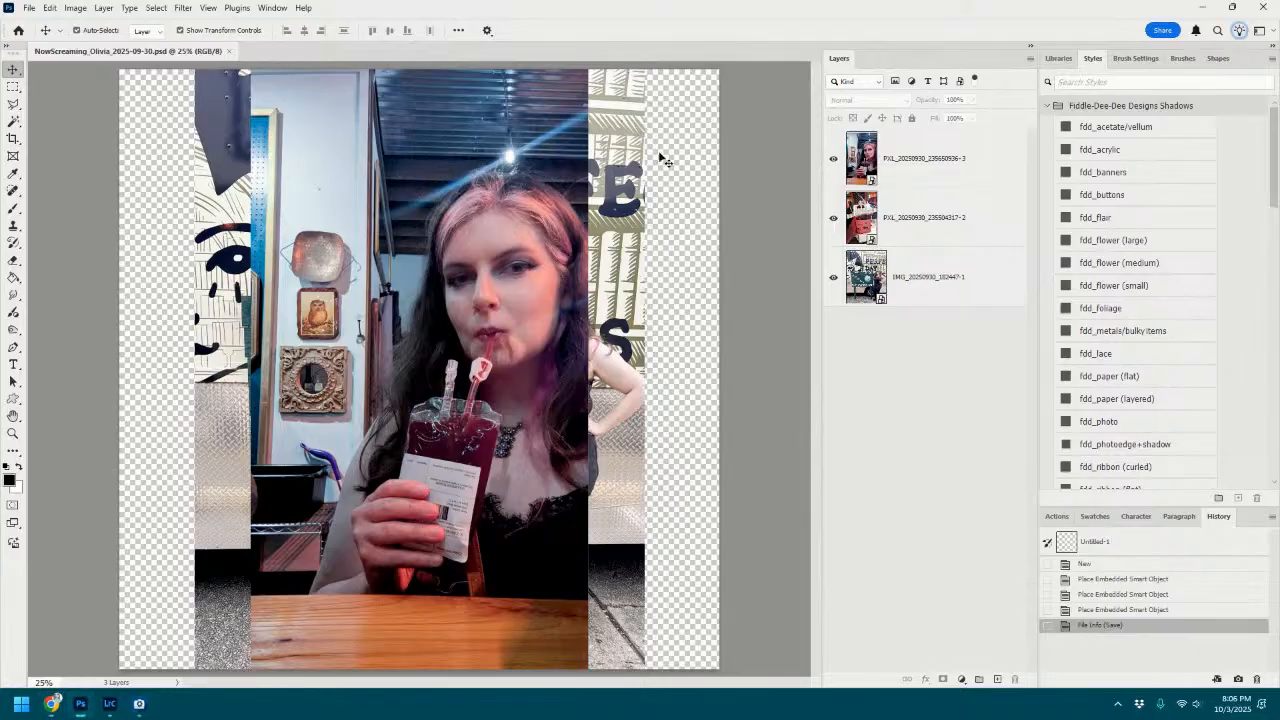
Apply the fdd_photoedge+shadow style to all three photo layers.
left_click(920, 238)
left_click(990, 300)
left_click(964, 186, "shift")
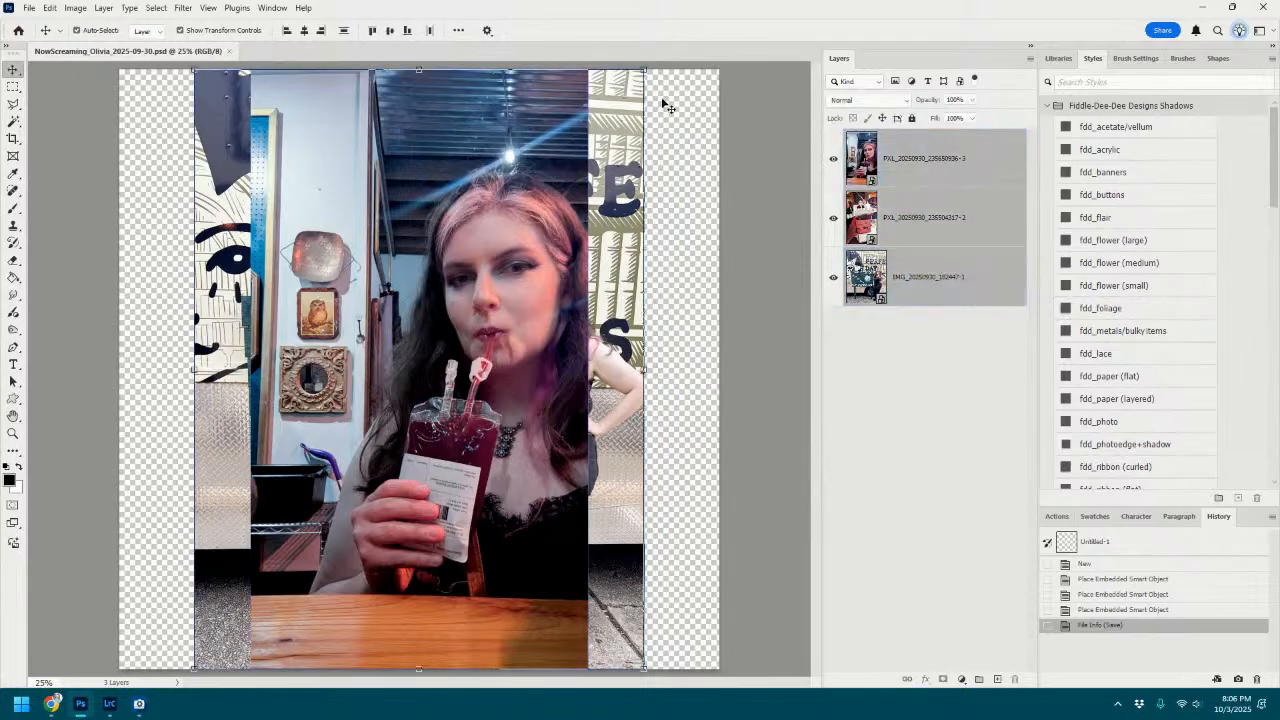
left_click(1112, 444)
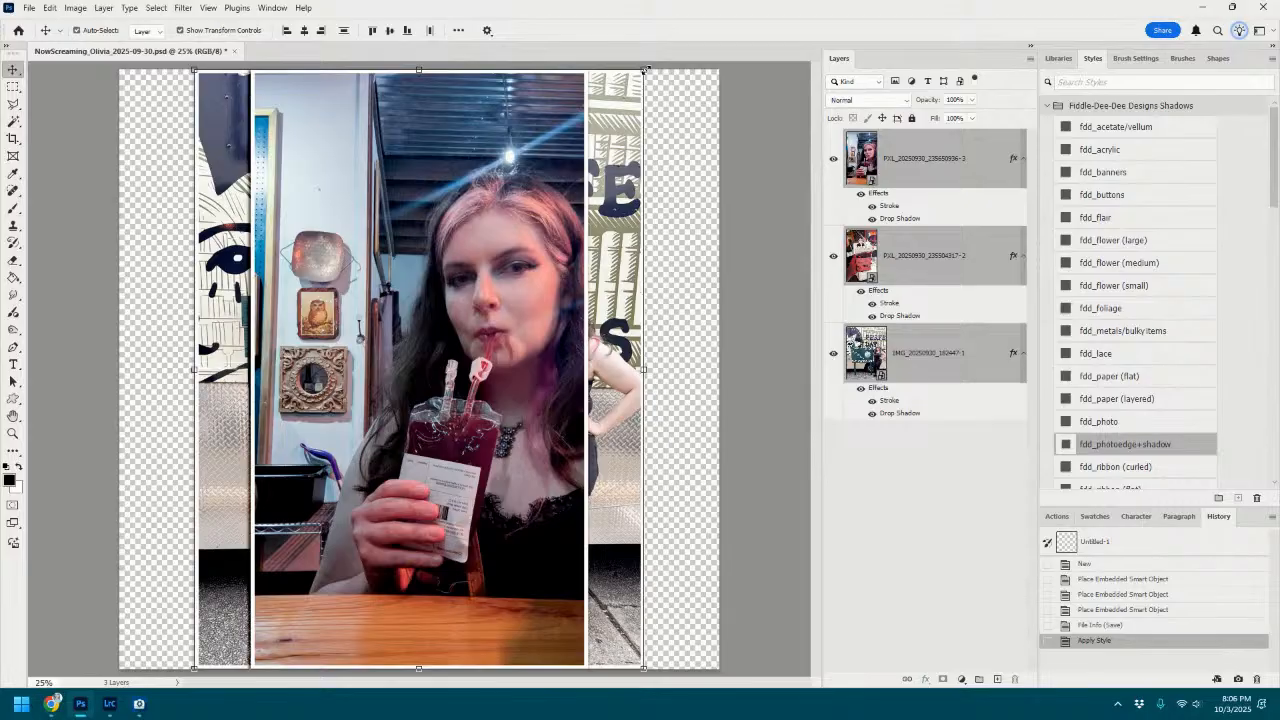
Scale the two narrow portrait photos, the drink close-up and the woman drinking, down together to about 45%.
left_click(958, 268)
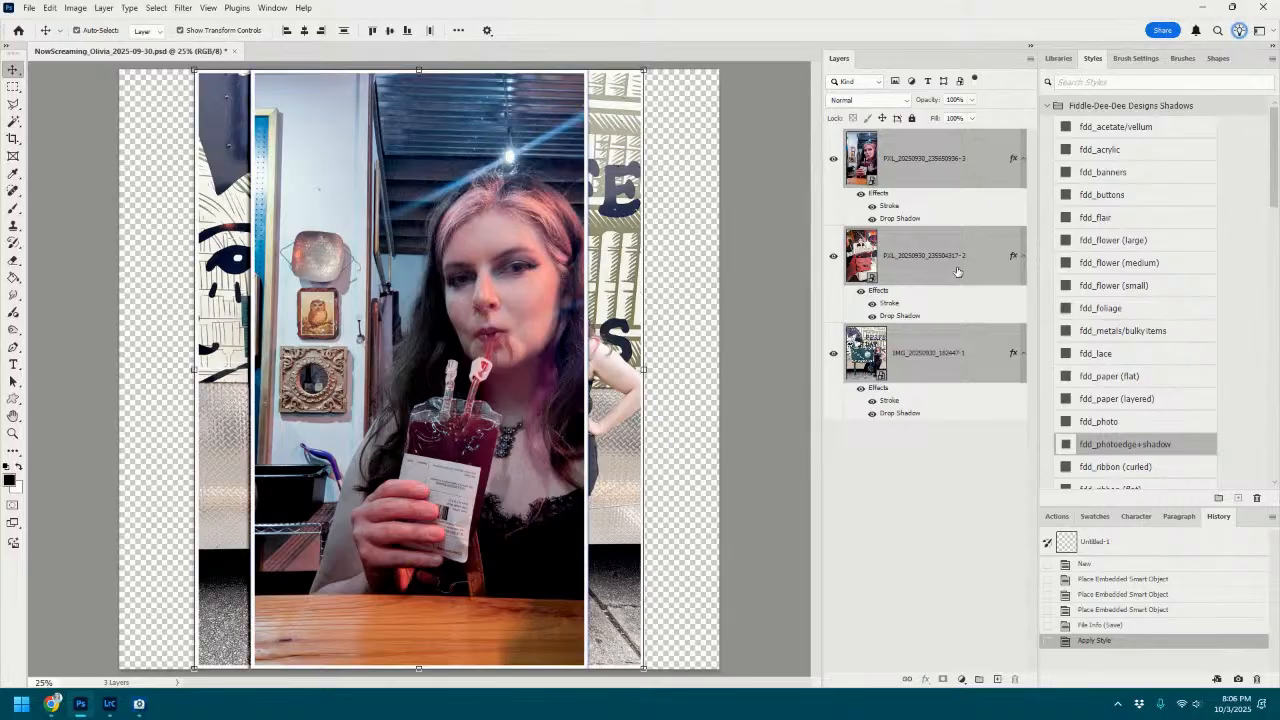
left_click_drag(587, 72, 400, 401)
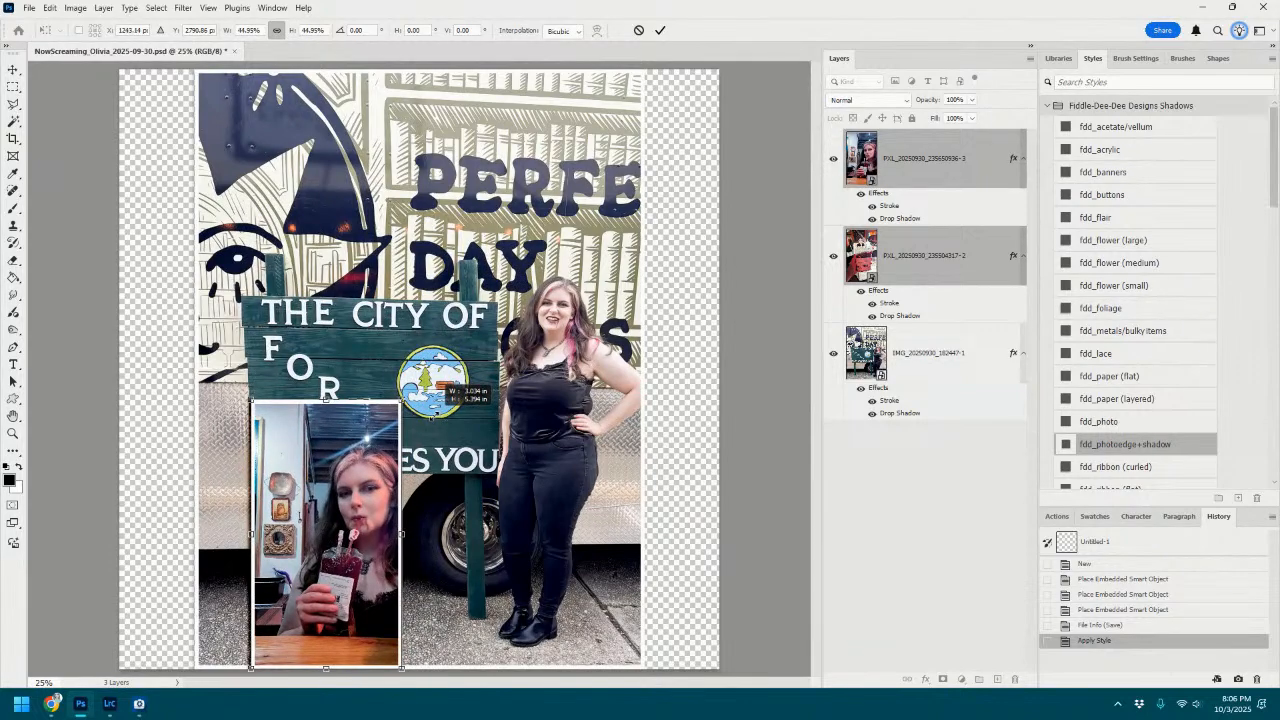
left_click(660, 30)
Scale the City of Forks sign photo to about 67% and move it to the canvas's upper-right area.
left_click(644, 88)
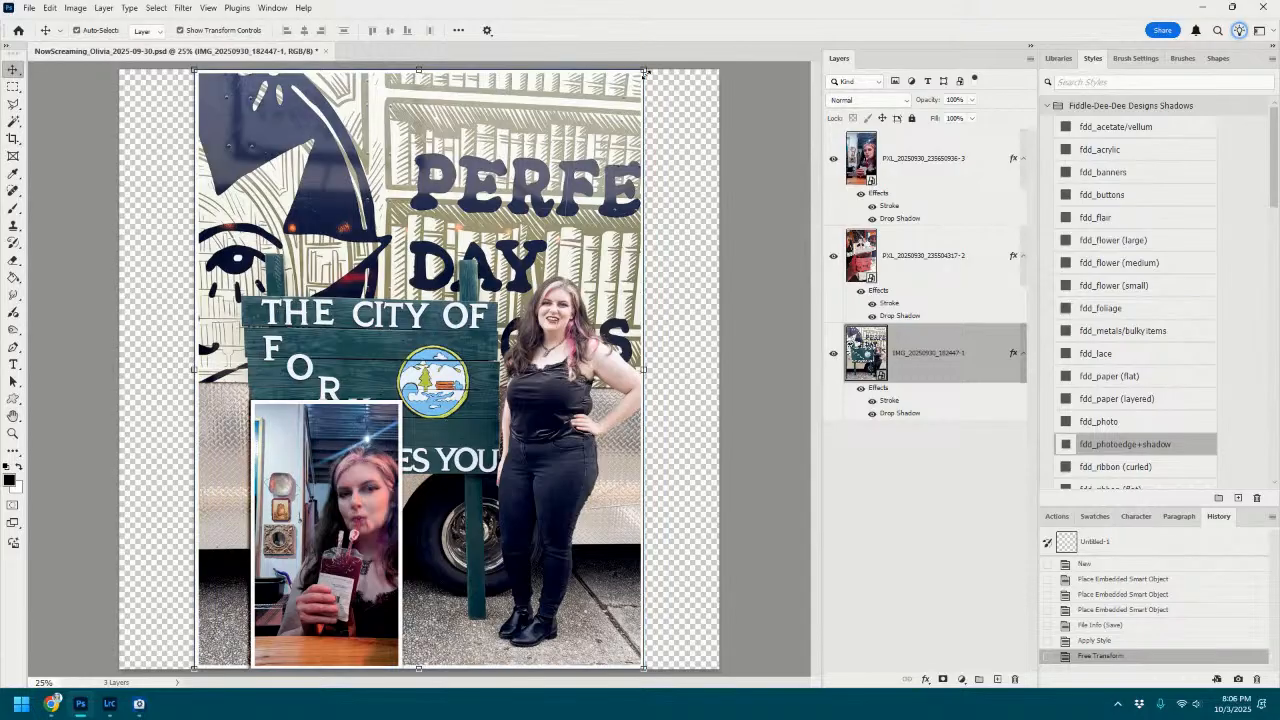
left_click_drag(644, 72, 494, 268)
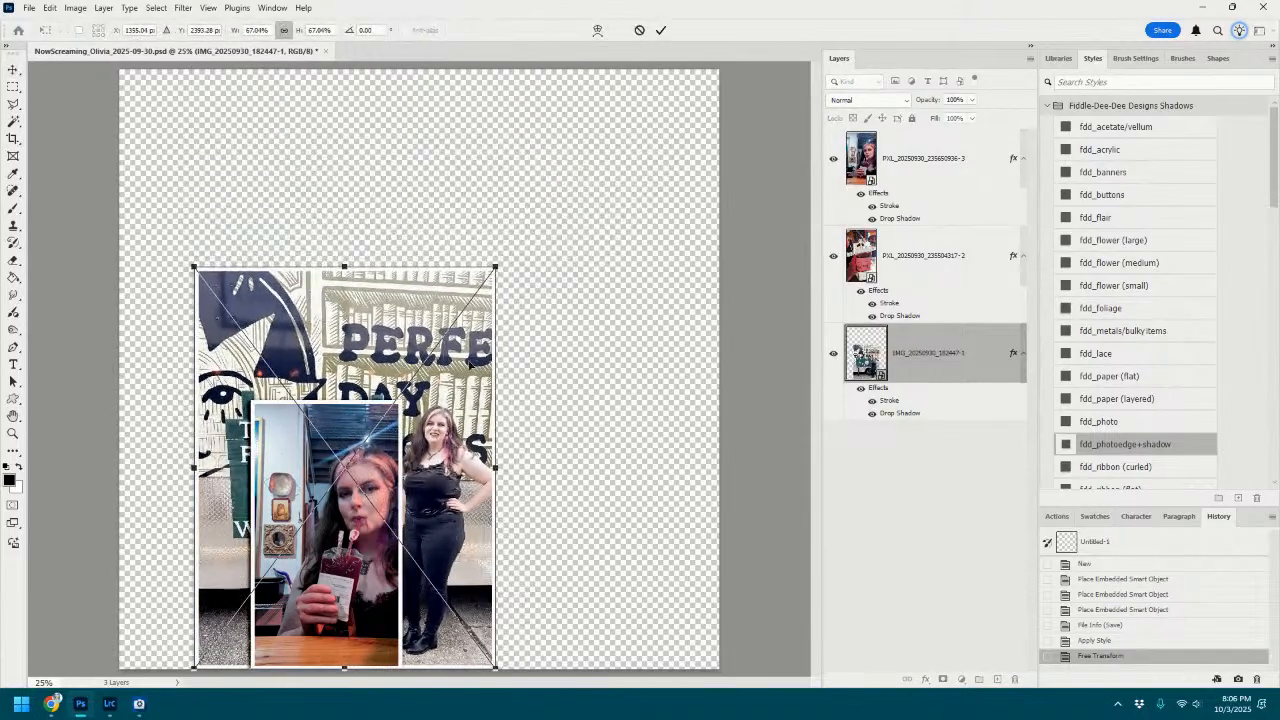
left_click_drag(470, 367, 660, 203)
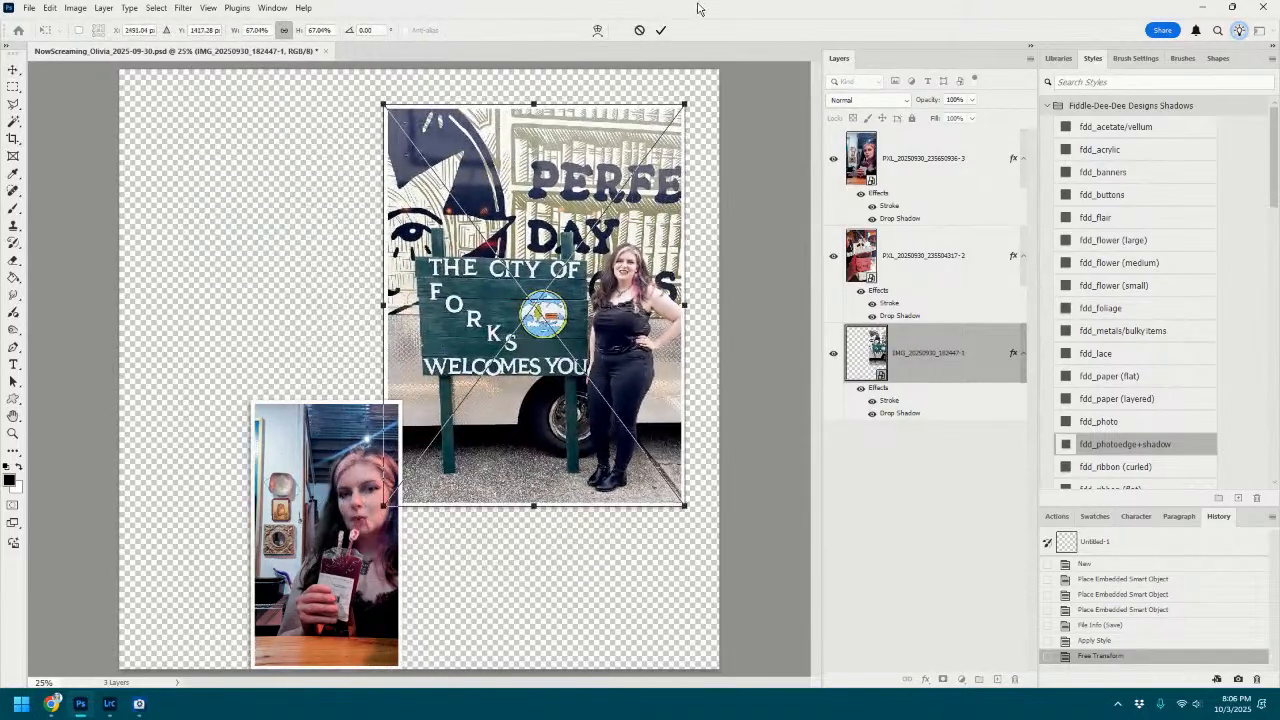
left_click(660, 30)
Stack the two narrow photos along the sign photo's left side, with the drink close-up above the woman drinking.
left_click_drag(344, 464, 356, 170)
left_click(340, 548)
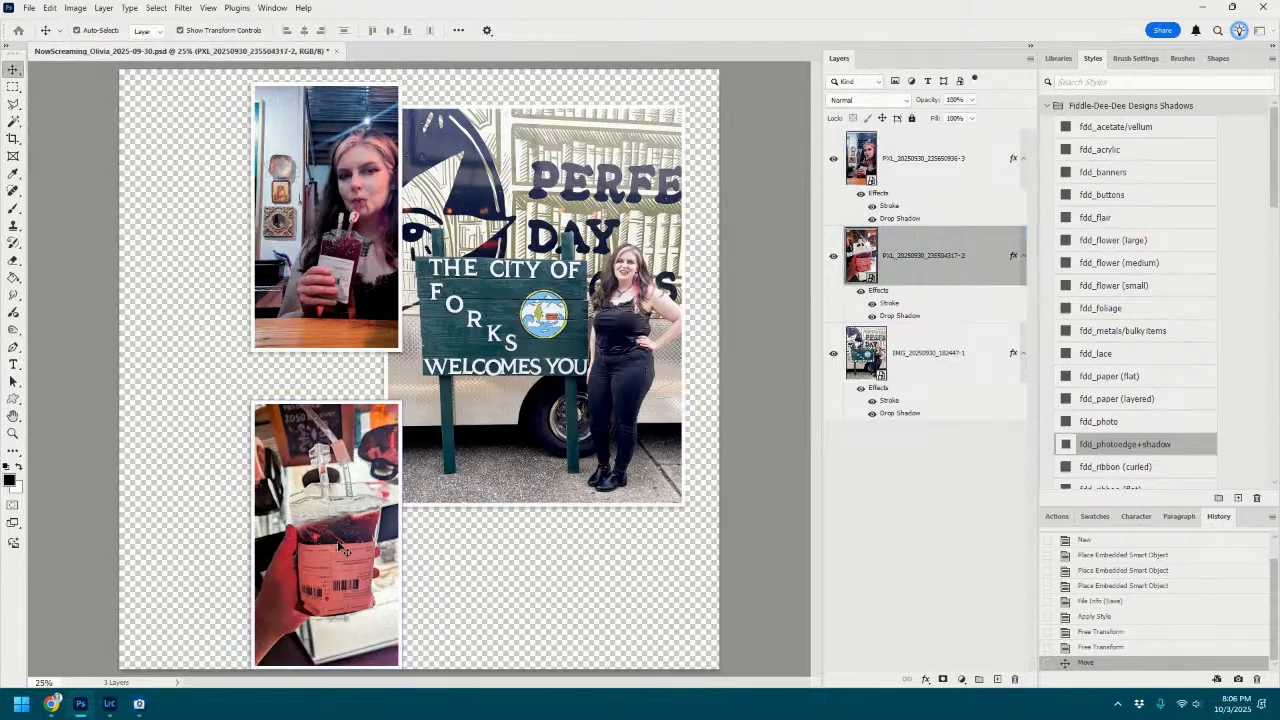
left_click_drag(340, 548, 338, 228)
left_click(357, 180)
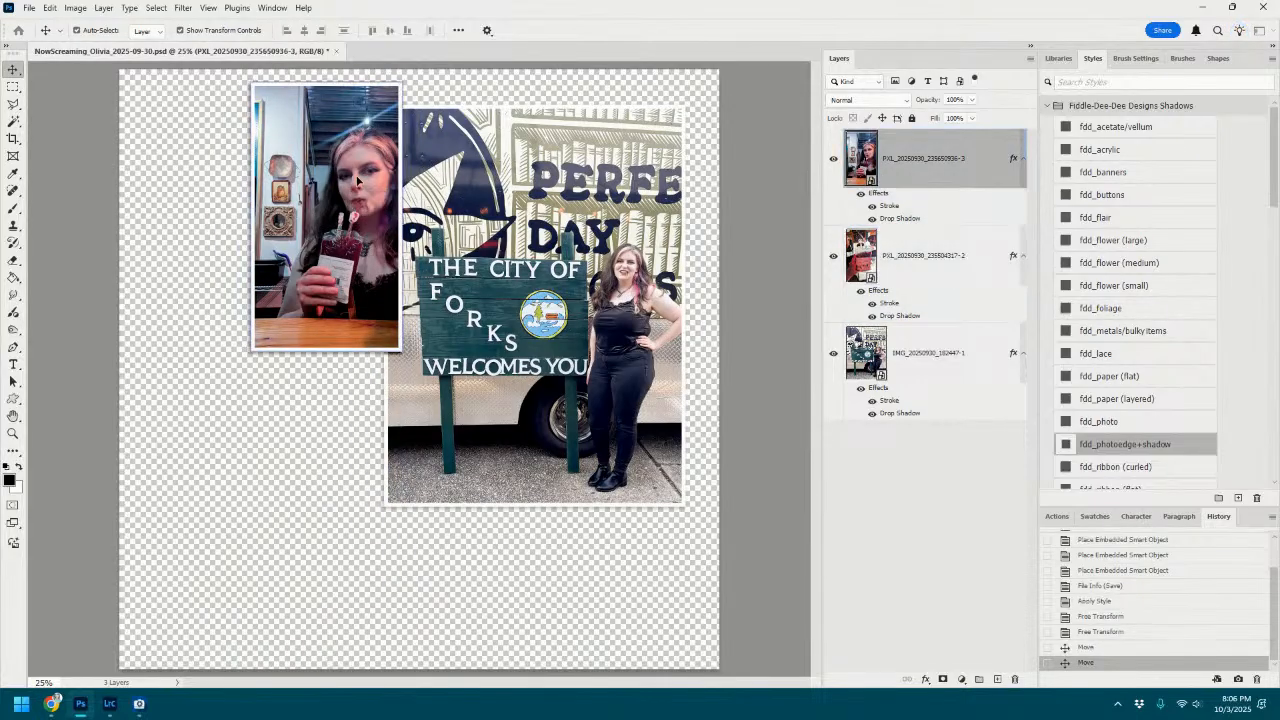
left_click_drag(357, 180, 353, 458)
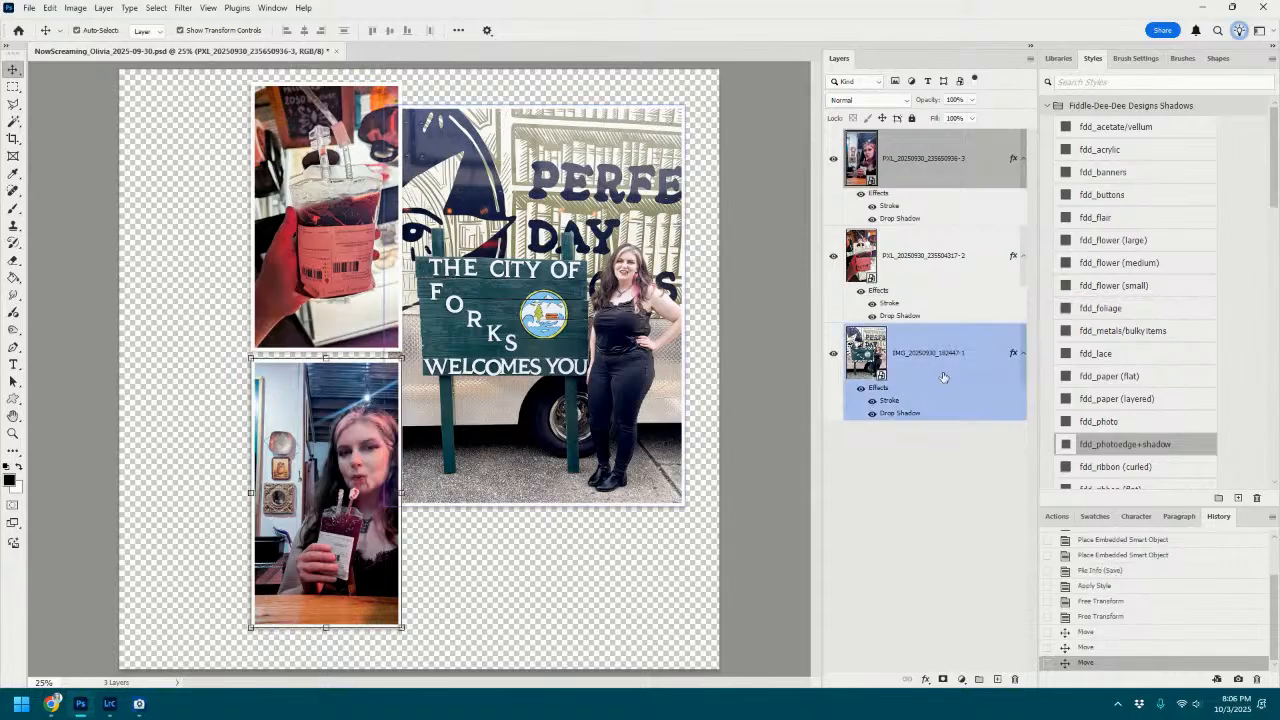
Scale both narrow photos together to about 76.5% and move them over the sign photo's left edge.
left_click(906, 258, "shift")
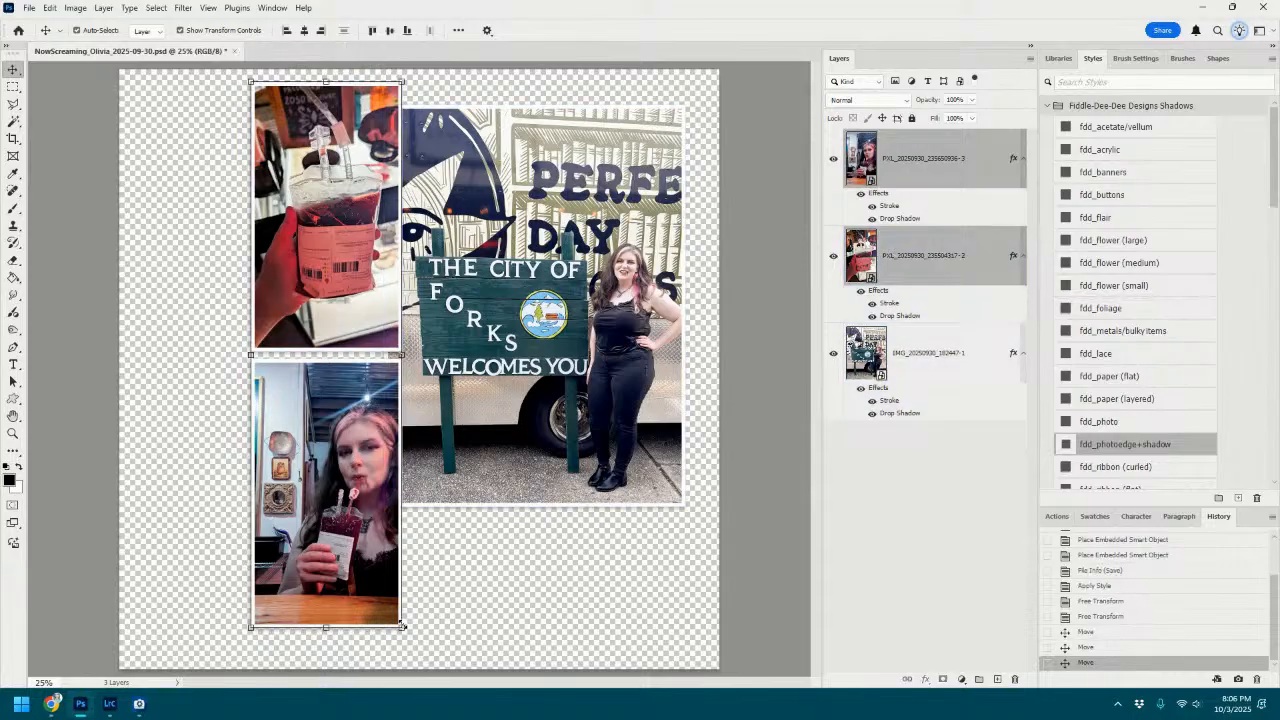
left_click_drag(402, 628, 366, 499)
left_click_drag(359, 263, 401, 299)
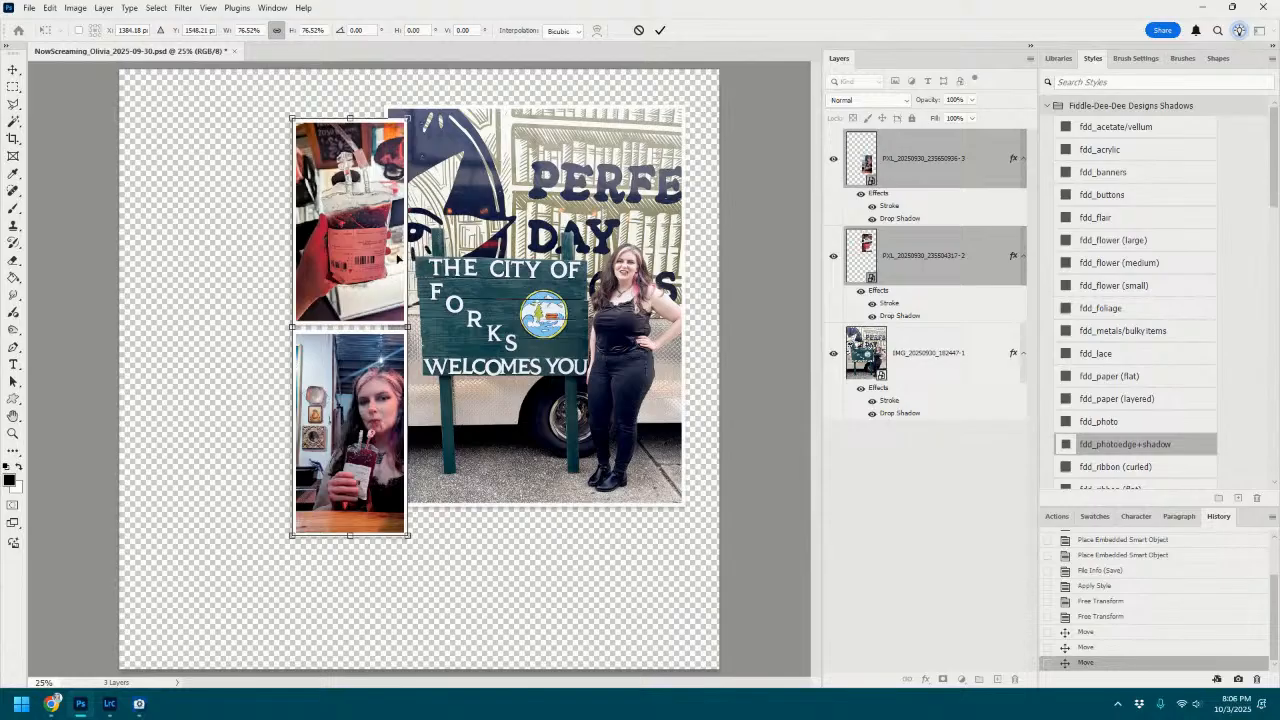
left_click(661, 33)
Rotate the drink close-up photo about 5° counter-clockwise.
left_click(480, 88)
left_click(367, 195)
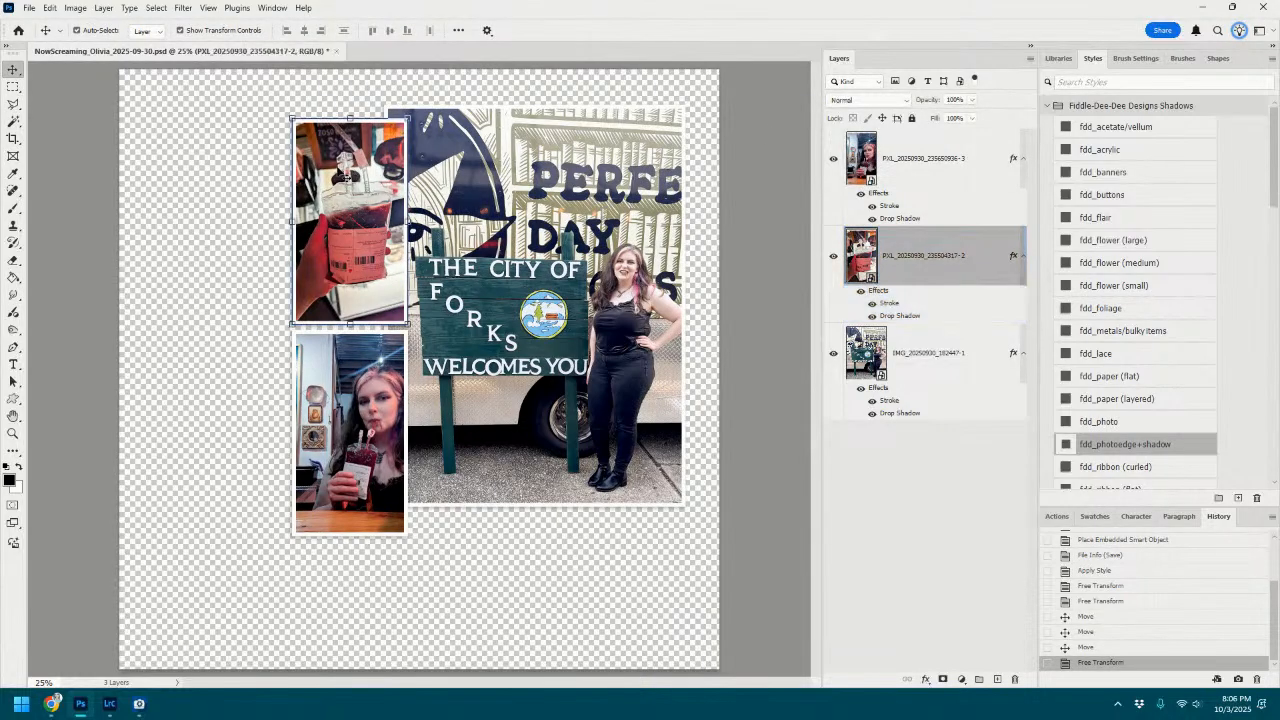
left_click_drag(416, 115, 412, 113)
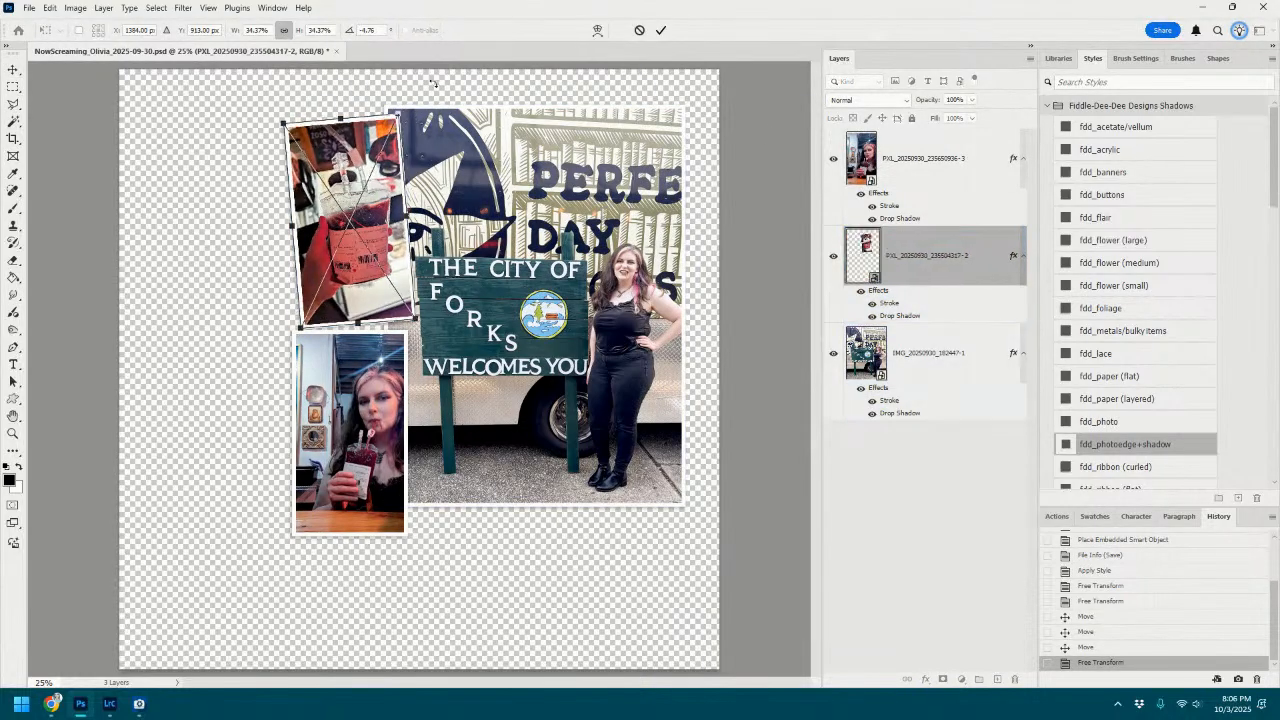
left_click(661, 30)
Shift the photo of the woman drinking slightly to the right and rotate it about 2.3° clockwise.
scroll(327, 222, "up", 10)
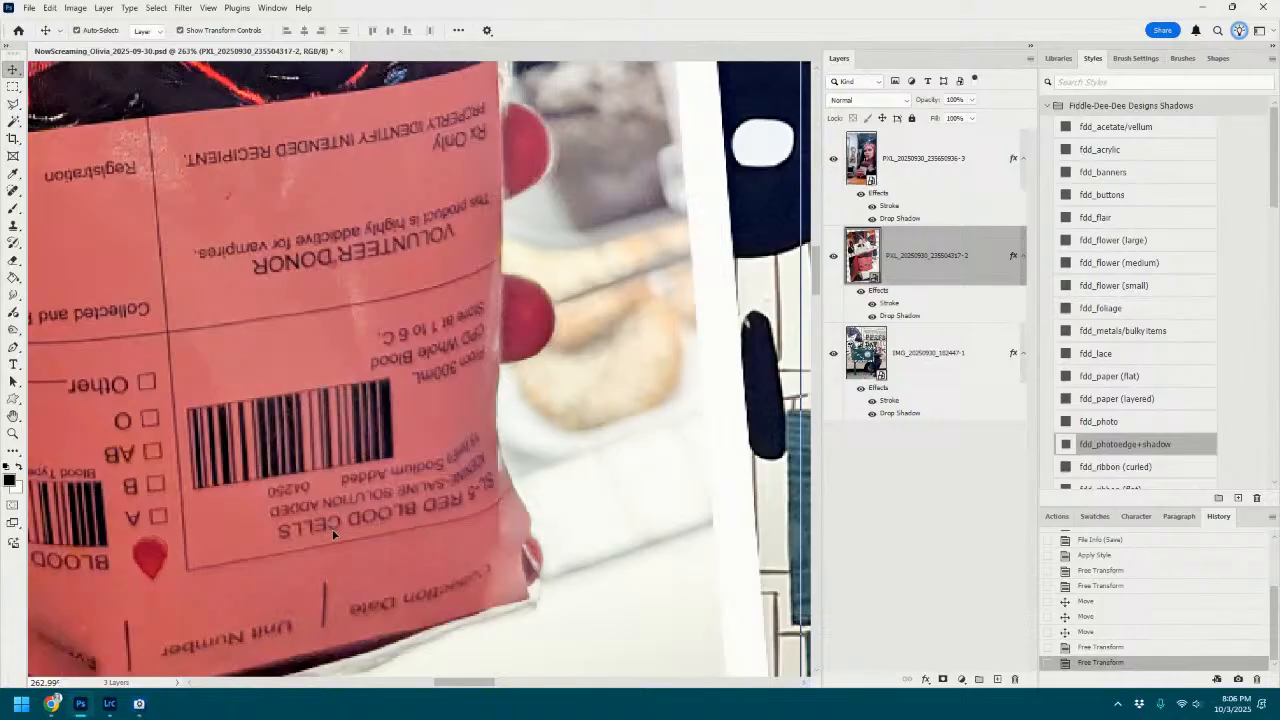
scroll(340, 305, "down", 1)
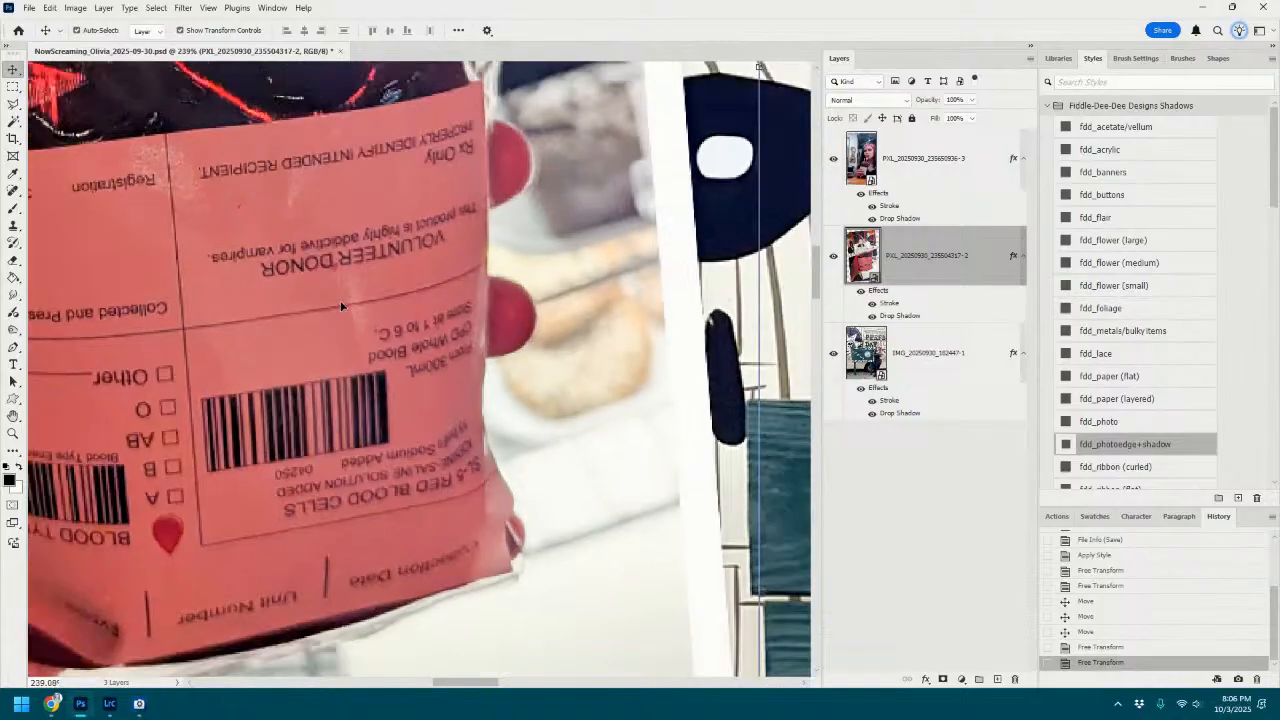
scroll(340, 305, "down", 5)
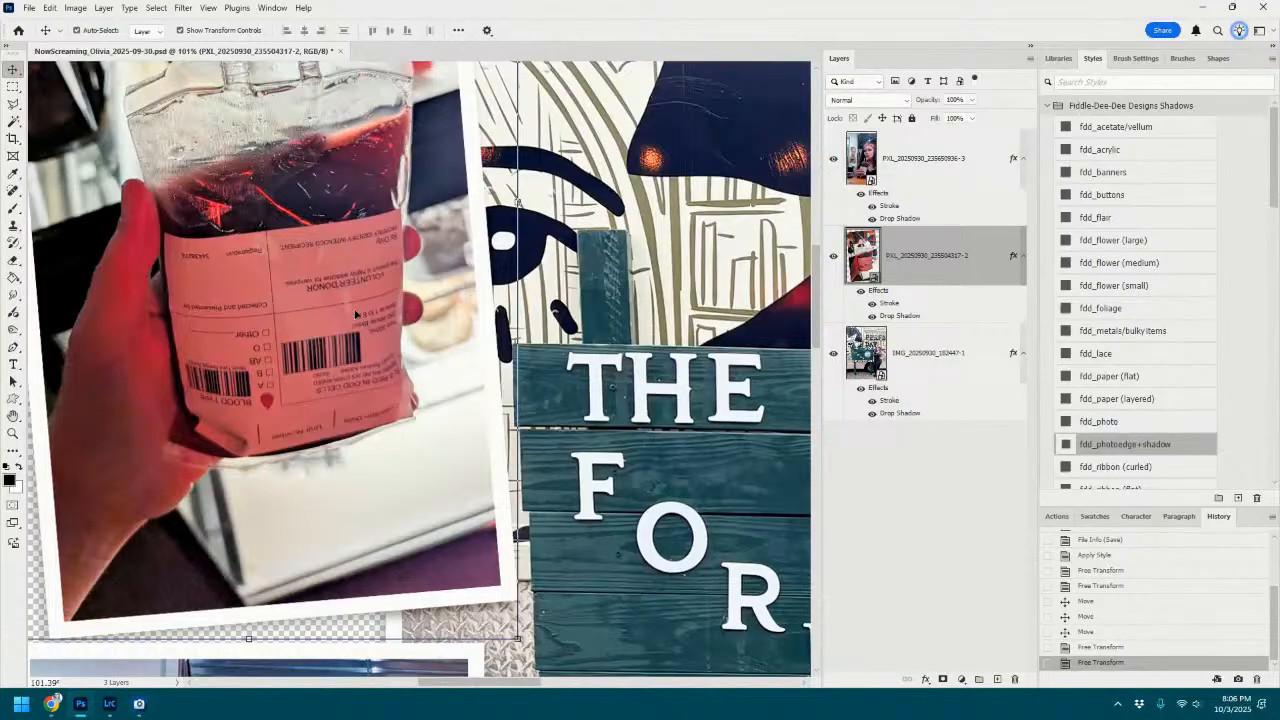
scroll(355, 314, "down", 8)
scroll(338, 450, "up", 3)
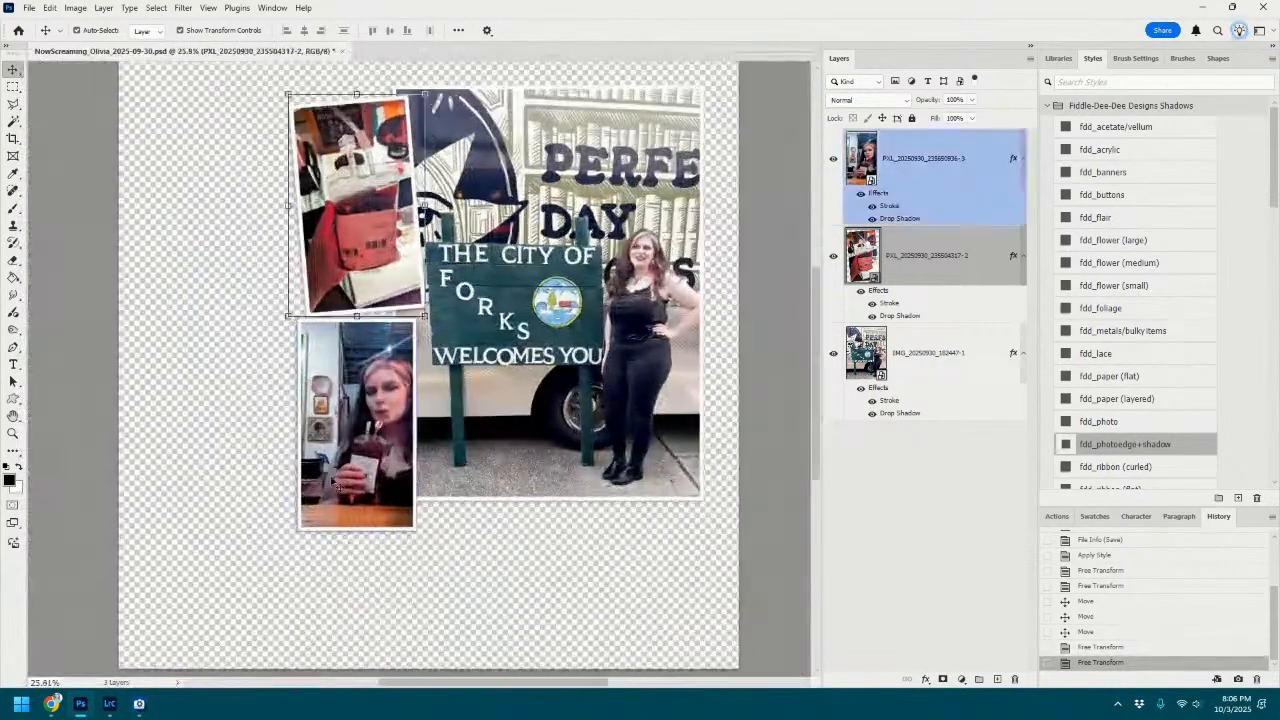
left_click_drag(403, 325, 428, 262)
key("ctrl+t")
left_click_drag(505, 185, 515, 168)
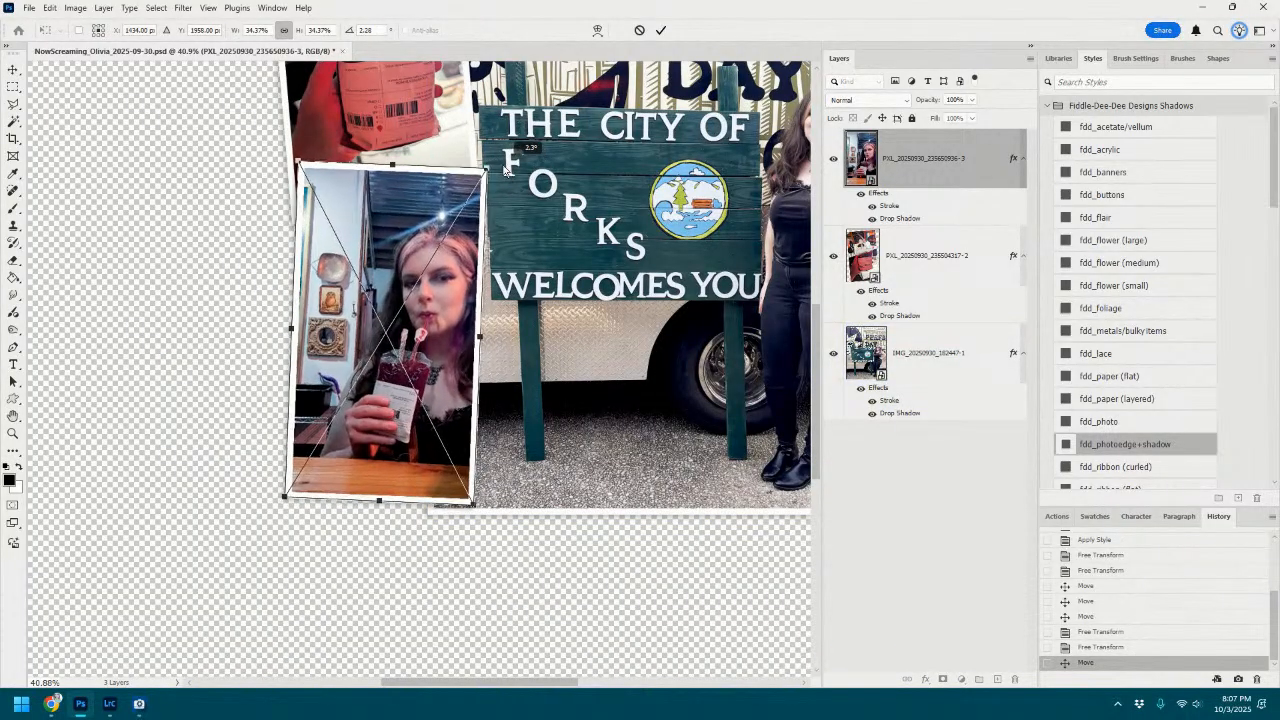
left_click(662, 31)
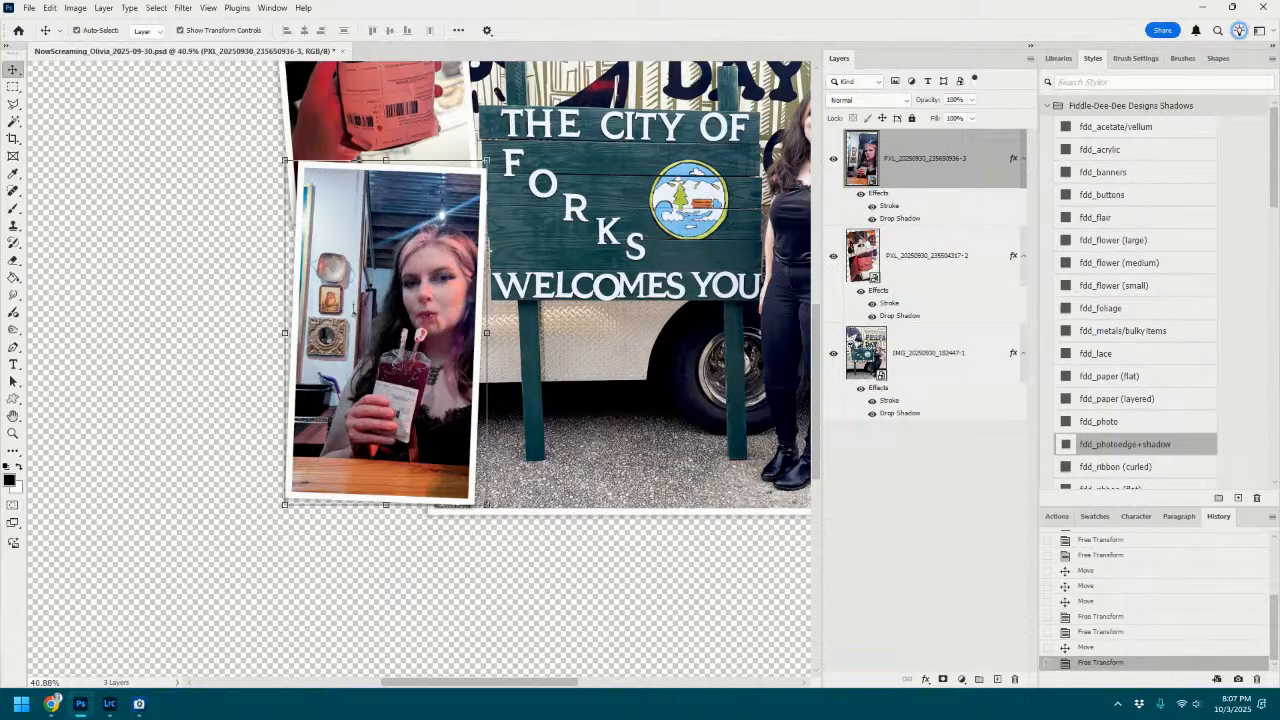
Place the tnp-NOWSCREAMING-pp2 paper in the document and move its layer beneath all the photo layers.
left_click(848, 405)
key("ctrl+0")
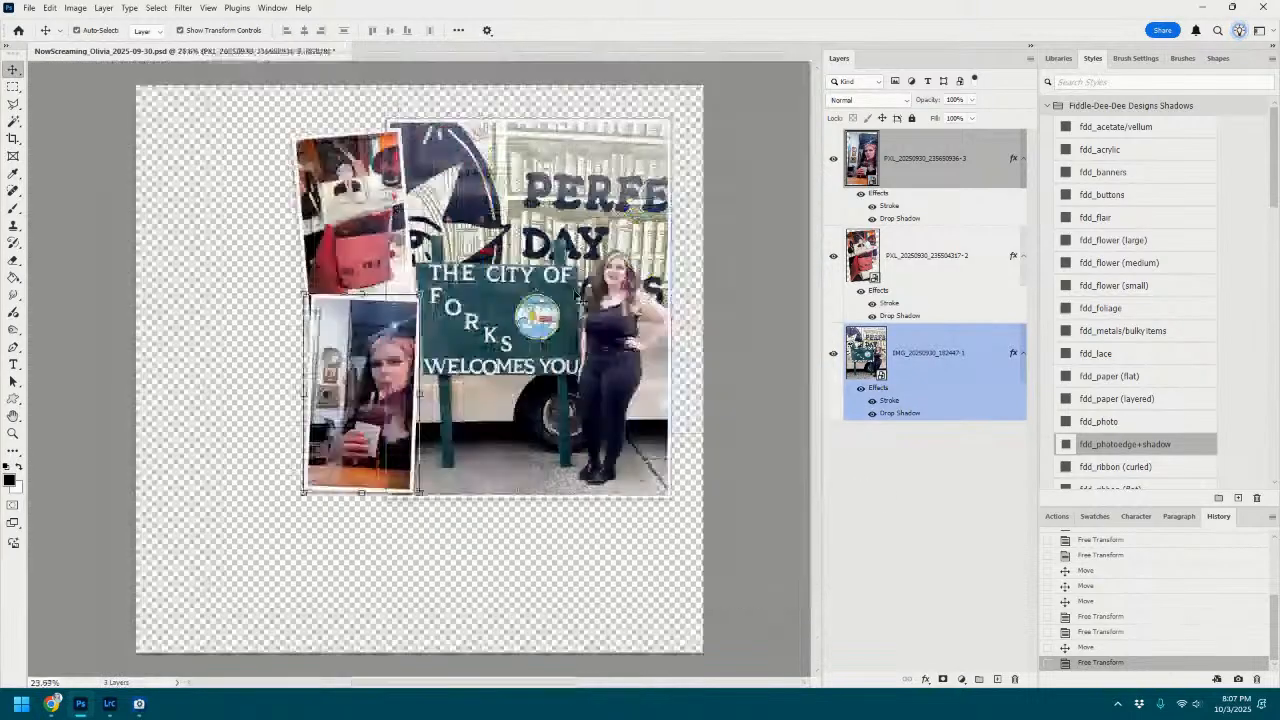
scroll(581, 298, "down", 3)
scroll(578, 298, "up", 2)
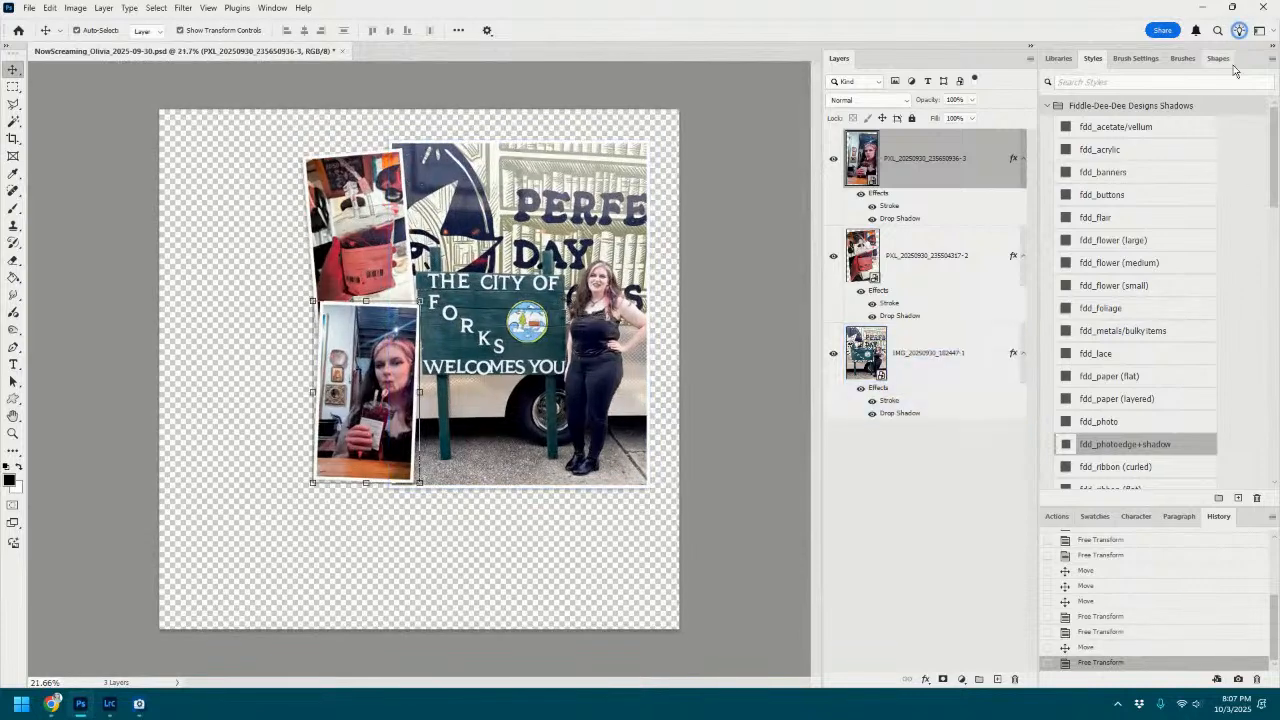
key("alt+Tab")
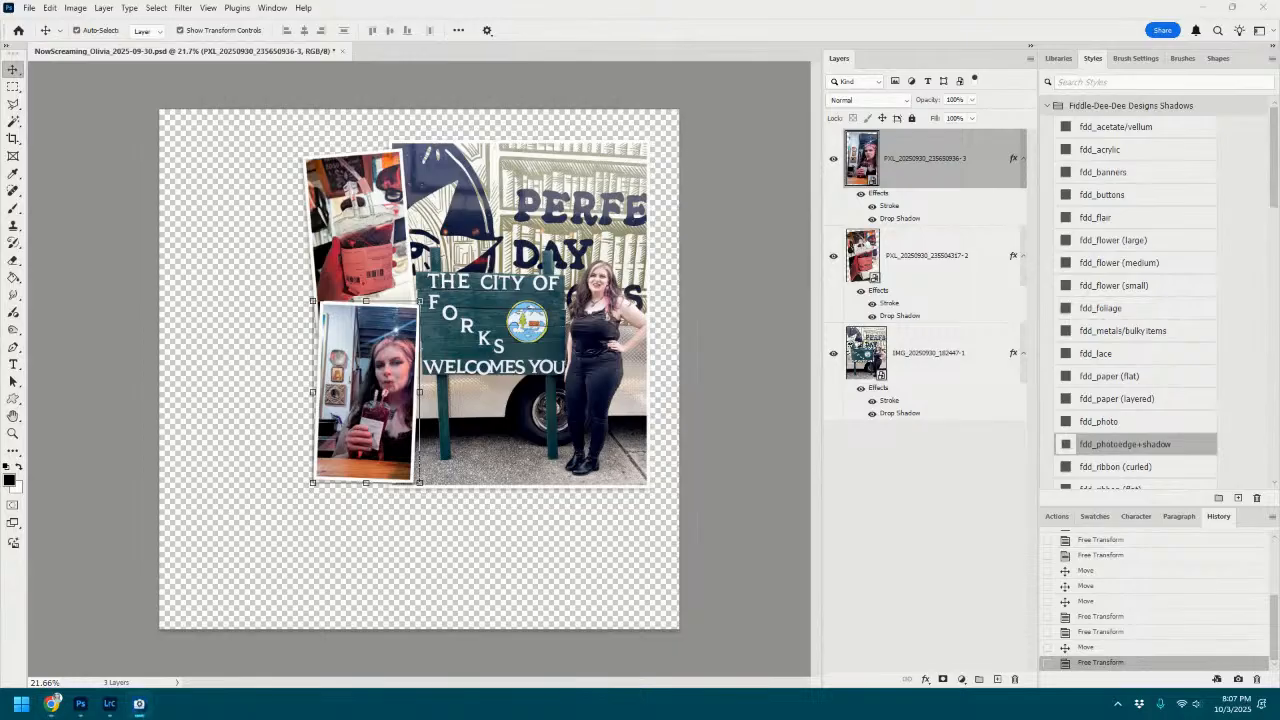
left_click_drag(1089, 551, 447, 555)
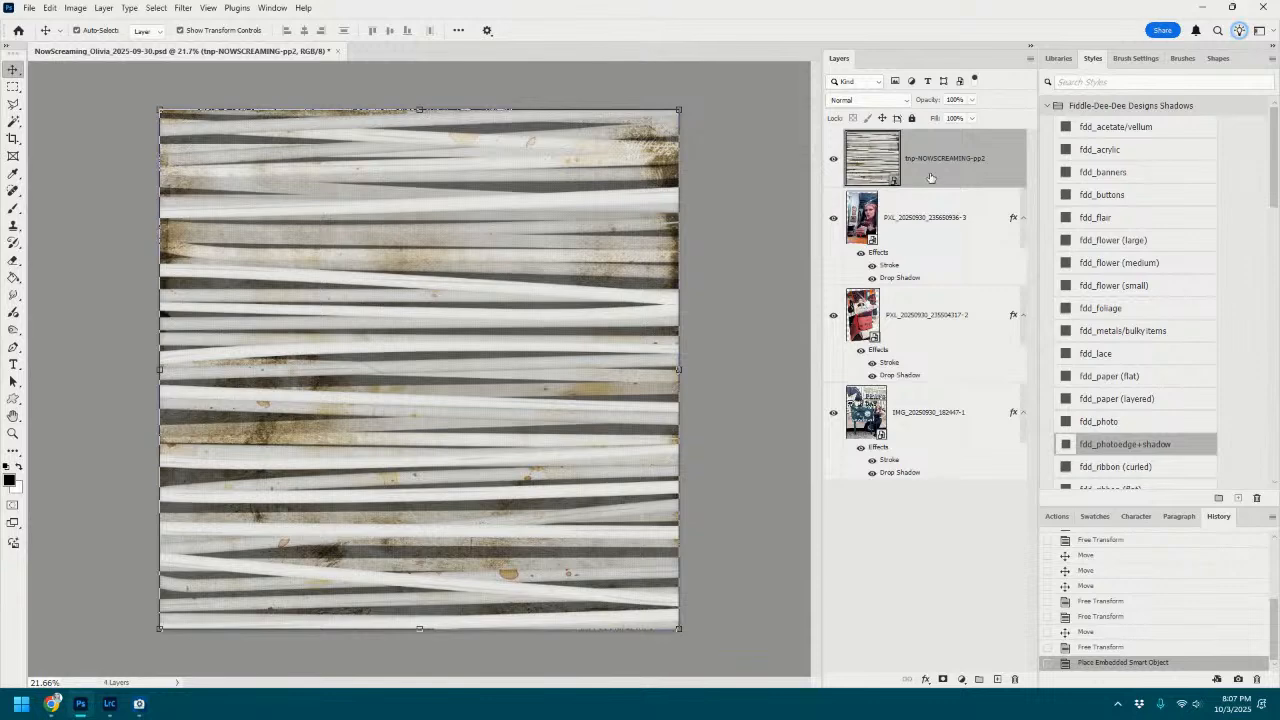
left_click_drag(921, 166, 928, 508)
left_click(536, 183)
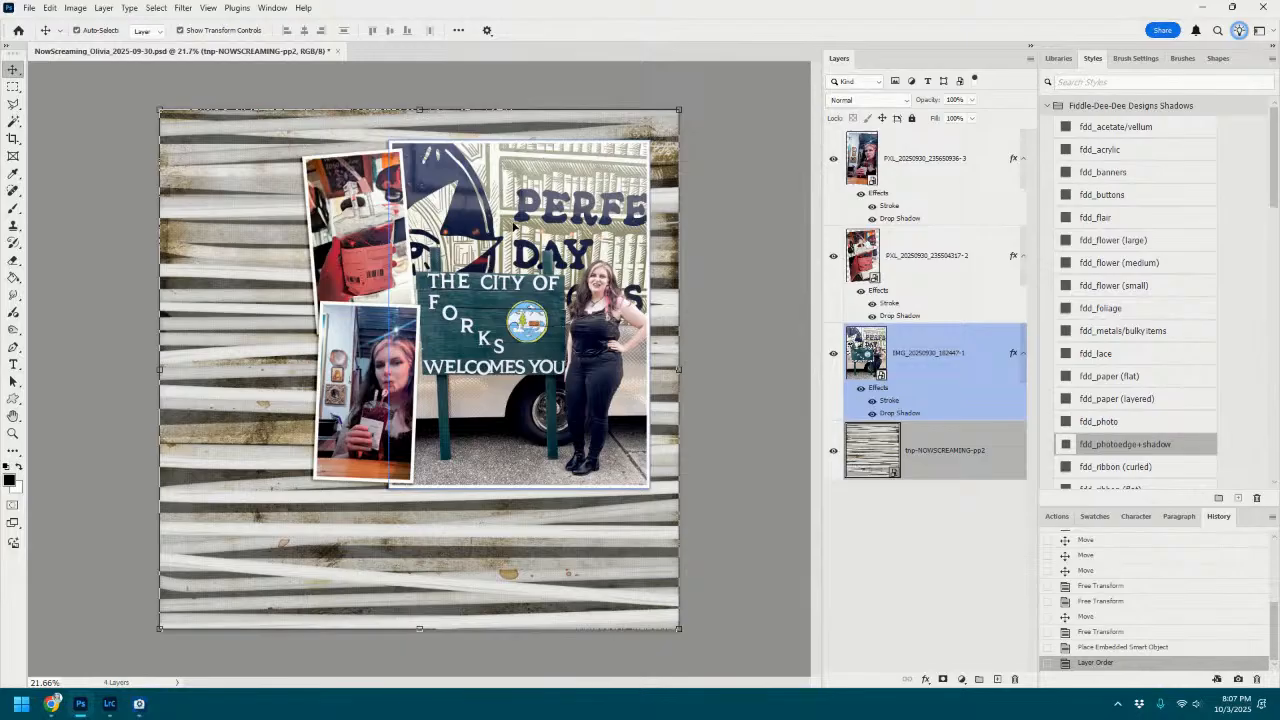
left_click(421, 180)
left_click(425, 334)
left_click(676, 232)
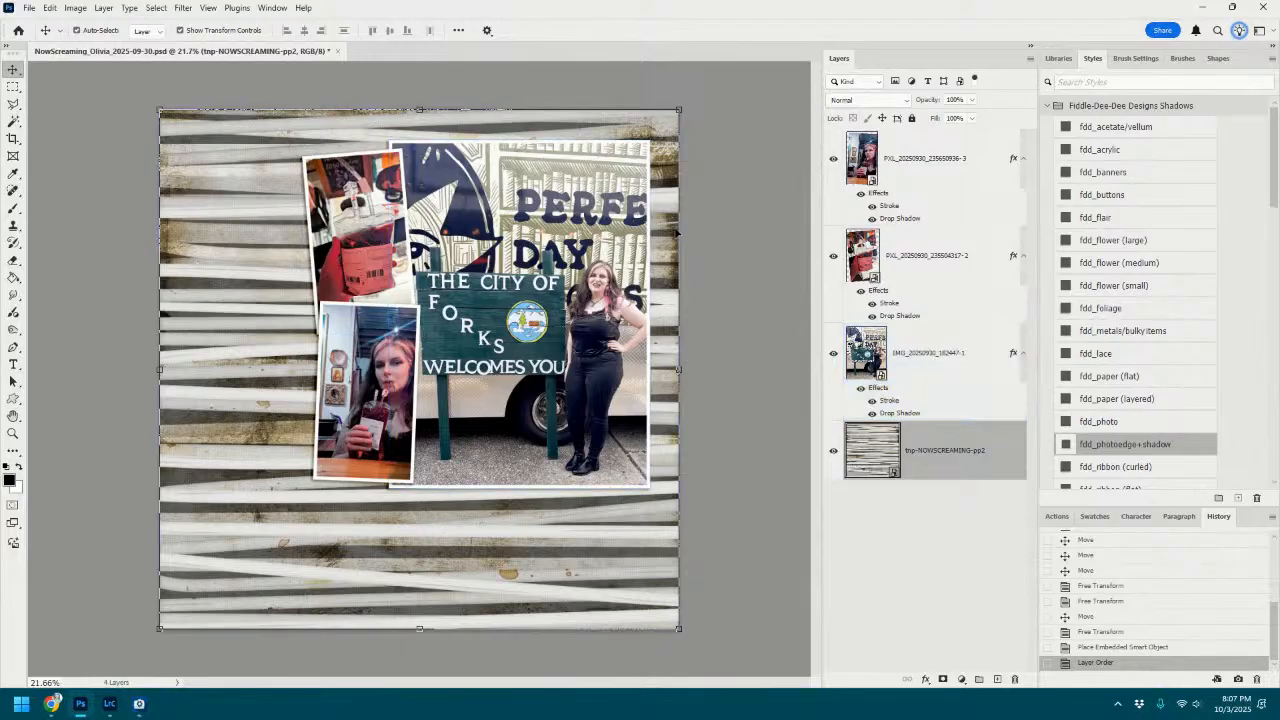
left_click(567, 232)
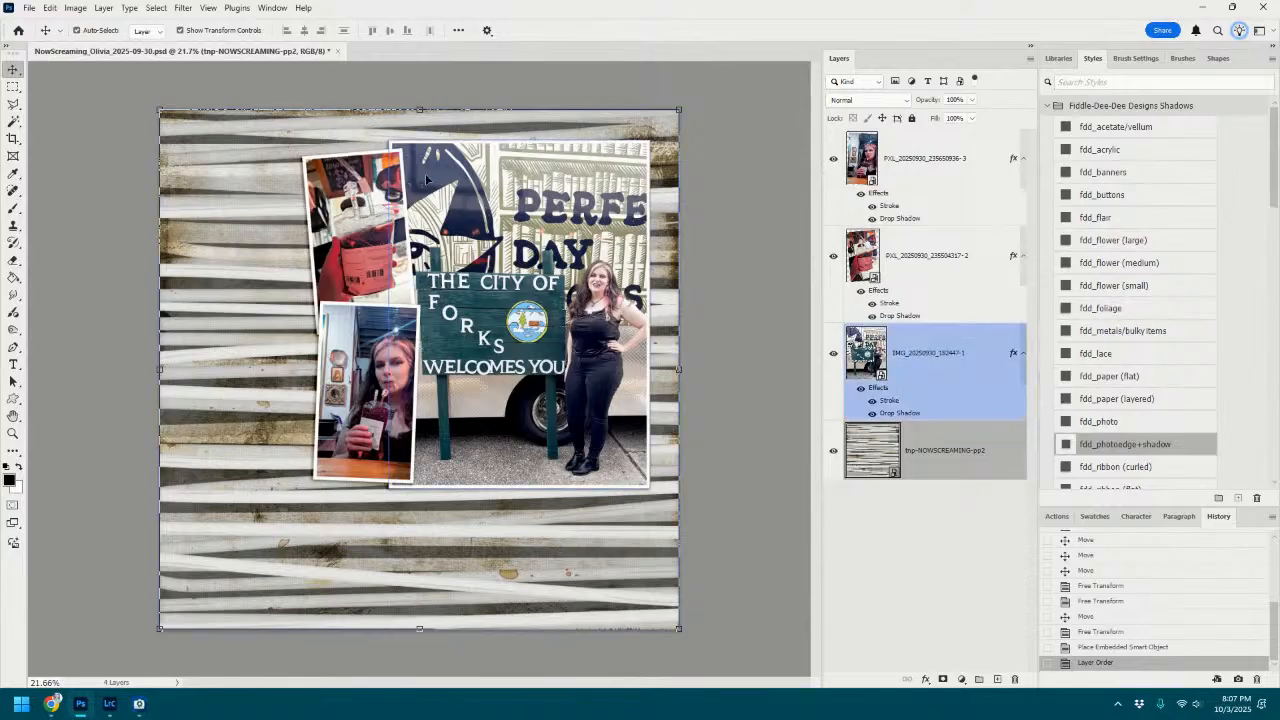
left_click(410, 475)
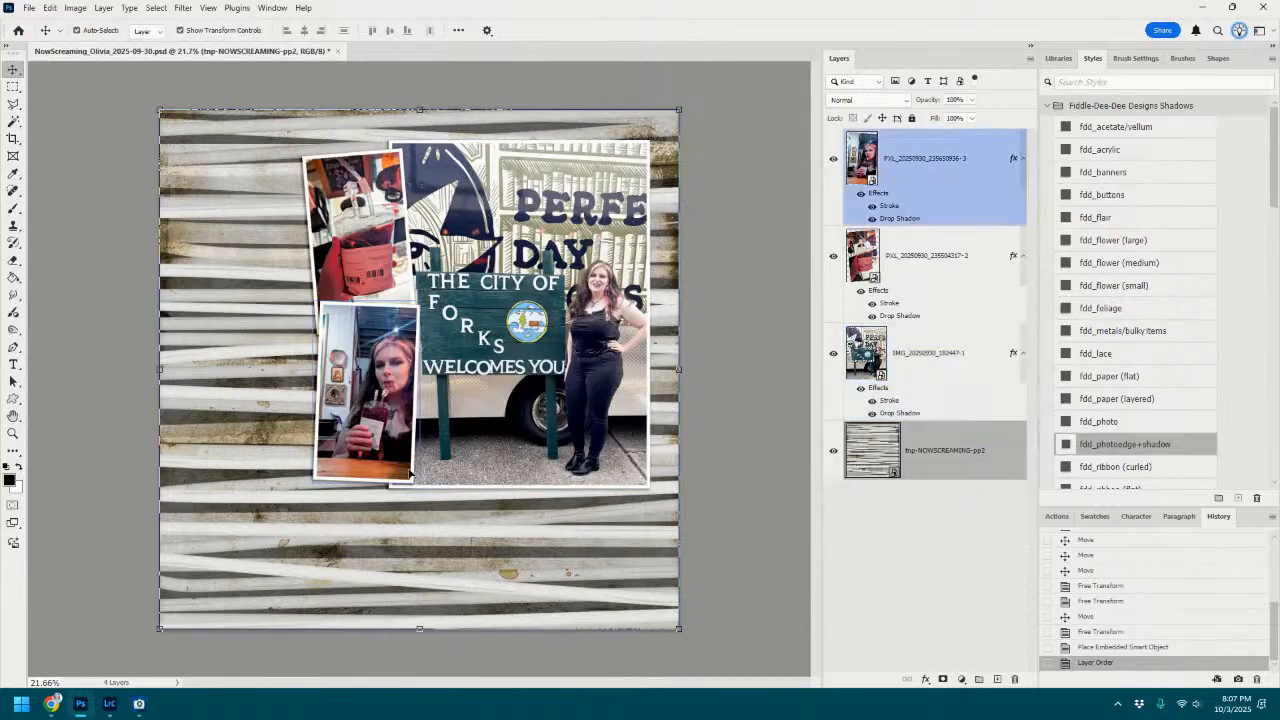
left_click(561, 262)
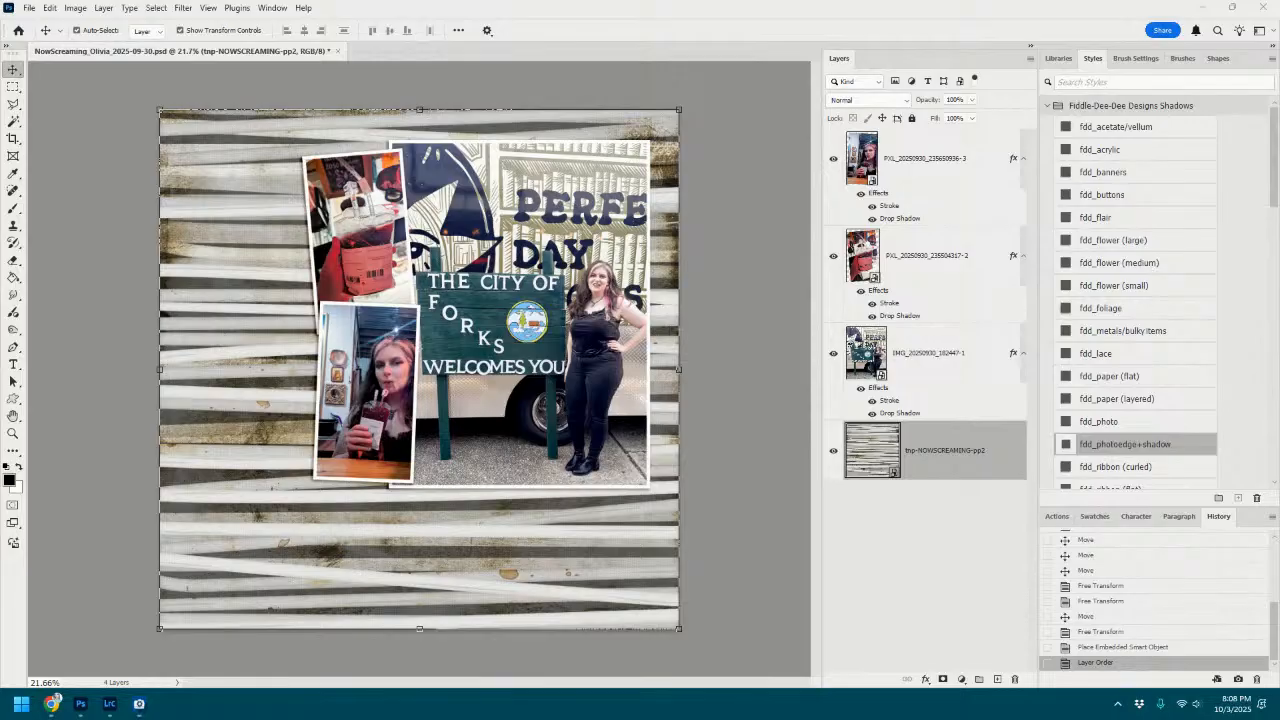
Place the tnp-NOWSCREAMING-pp16 paper above the pp2 paper and copy a tall rectangular section of it behind the photos to a new layer.
left_click(904, 352)
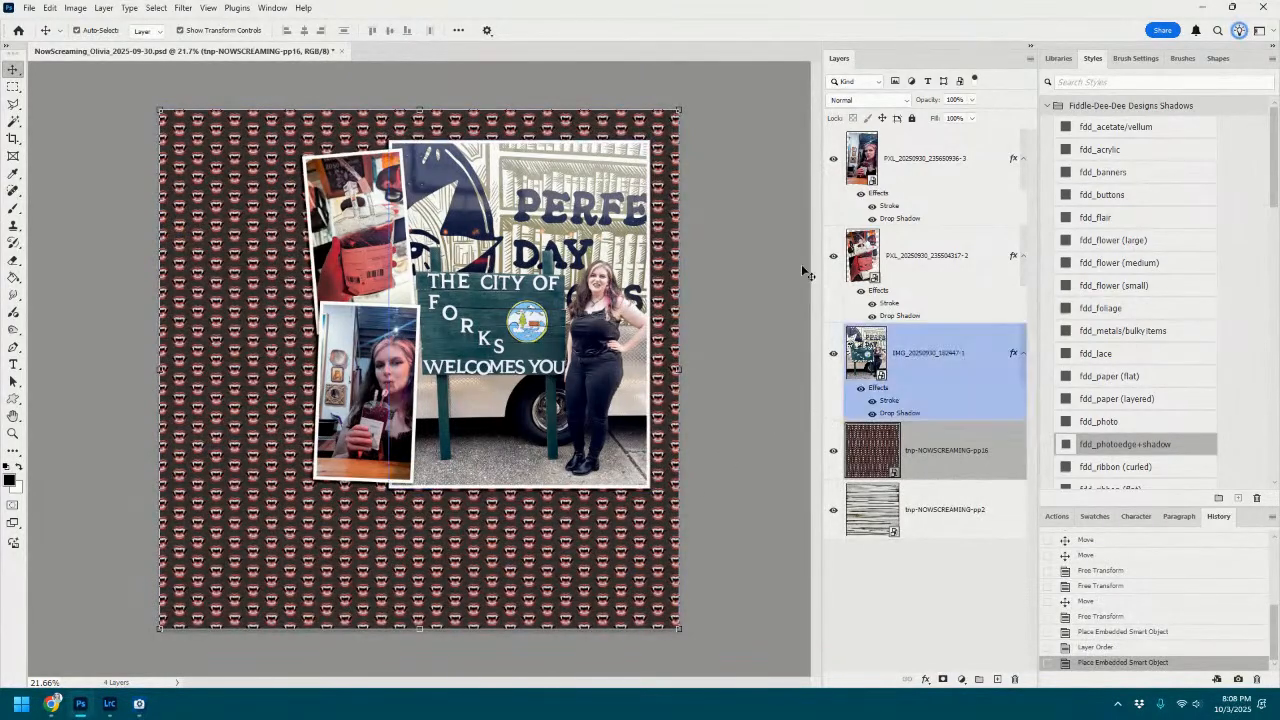
left_click(14, 88)
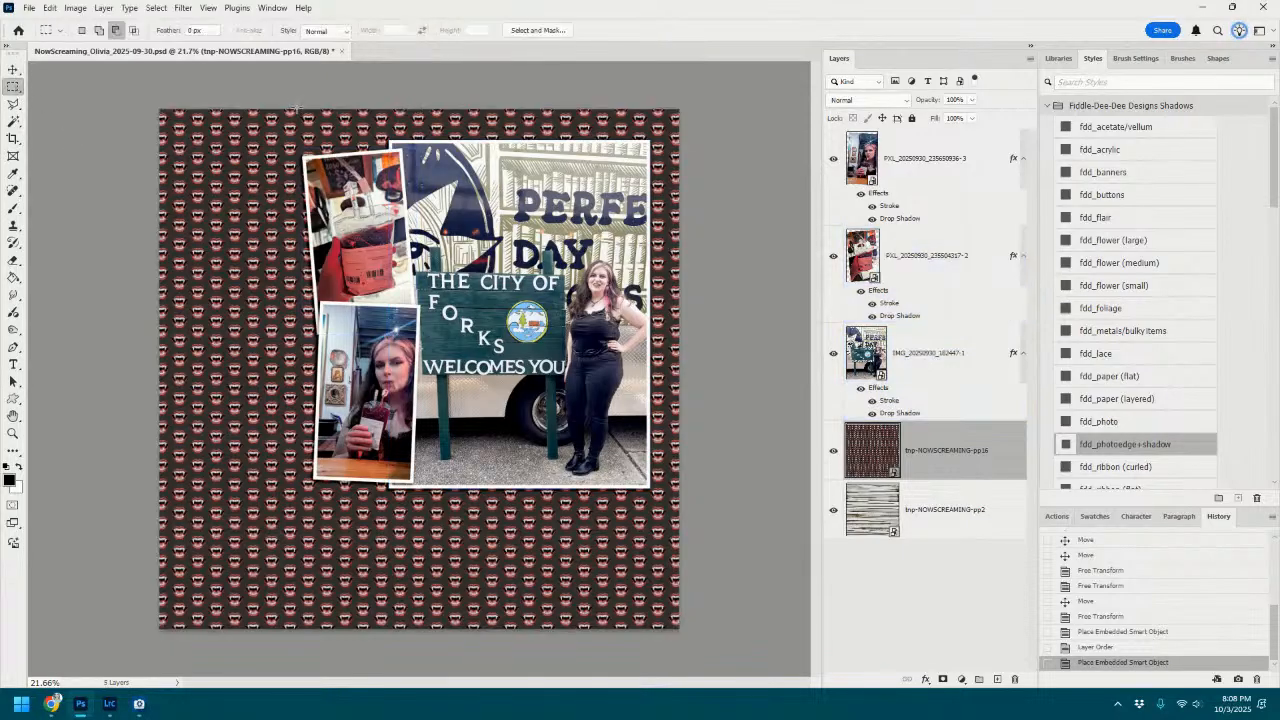
left_click_drag(298, 110, 668, 628)
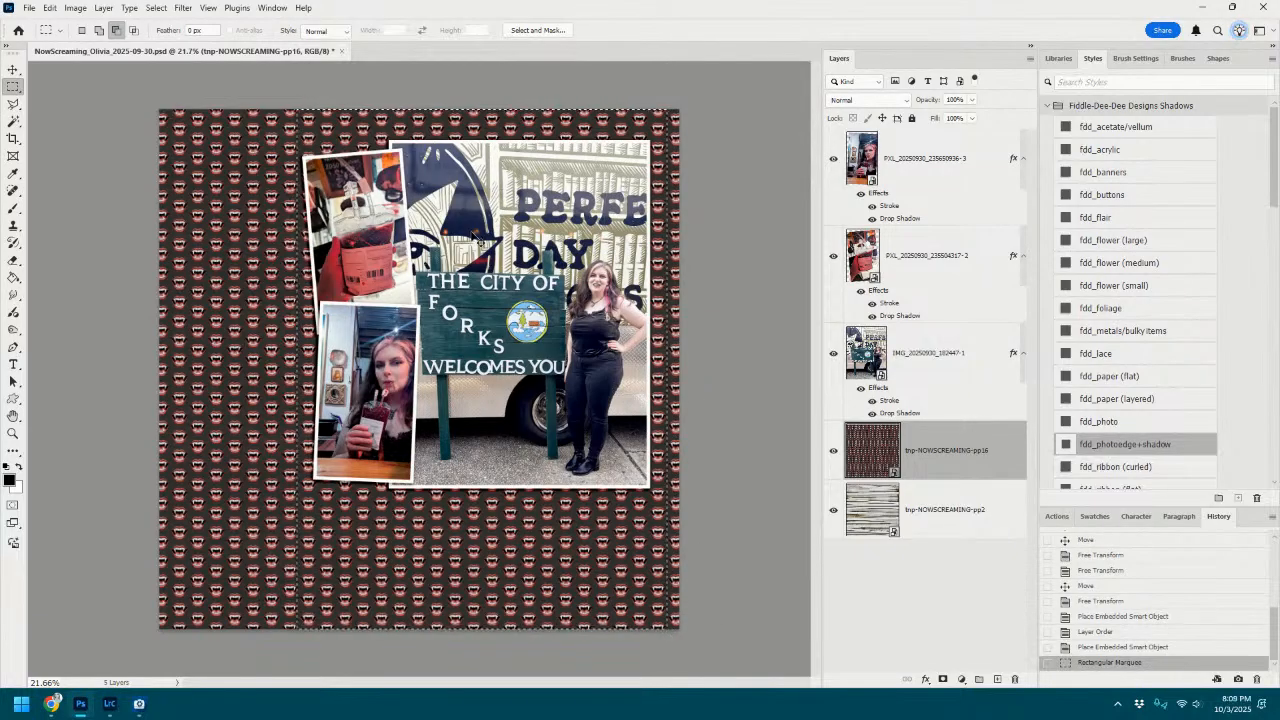
right_click(12, 87)
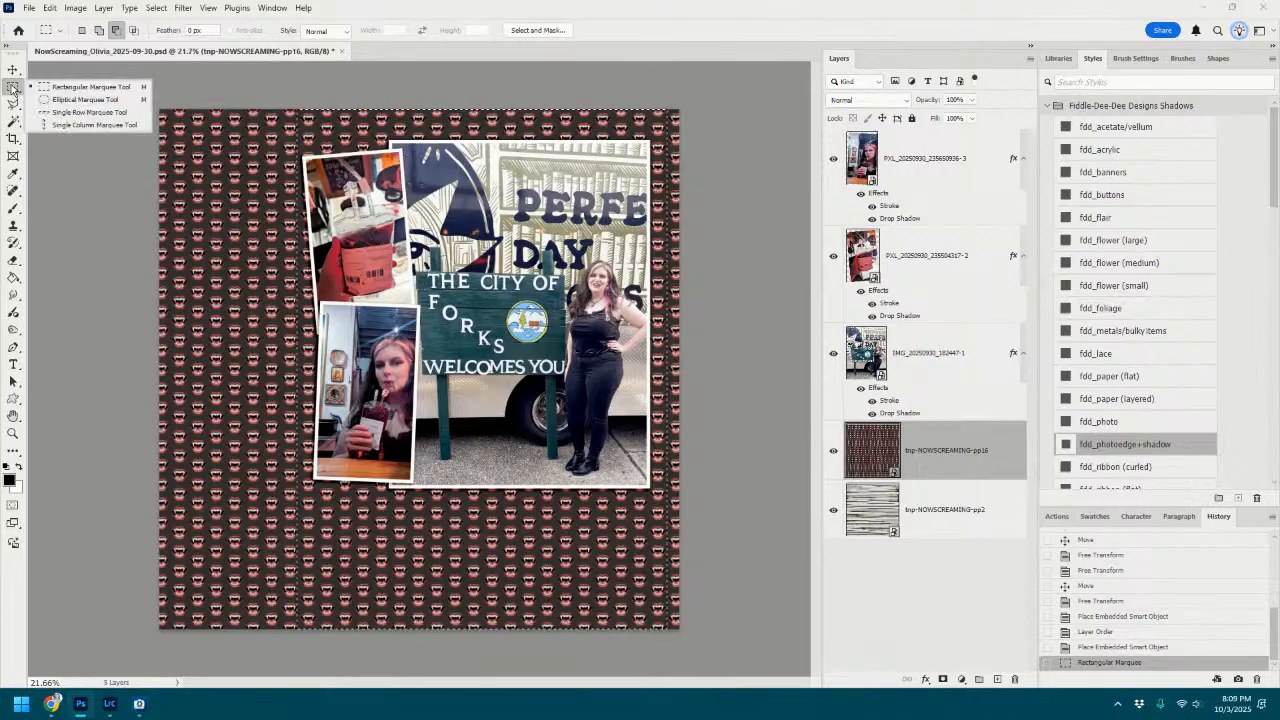
left_click(71, 234)
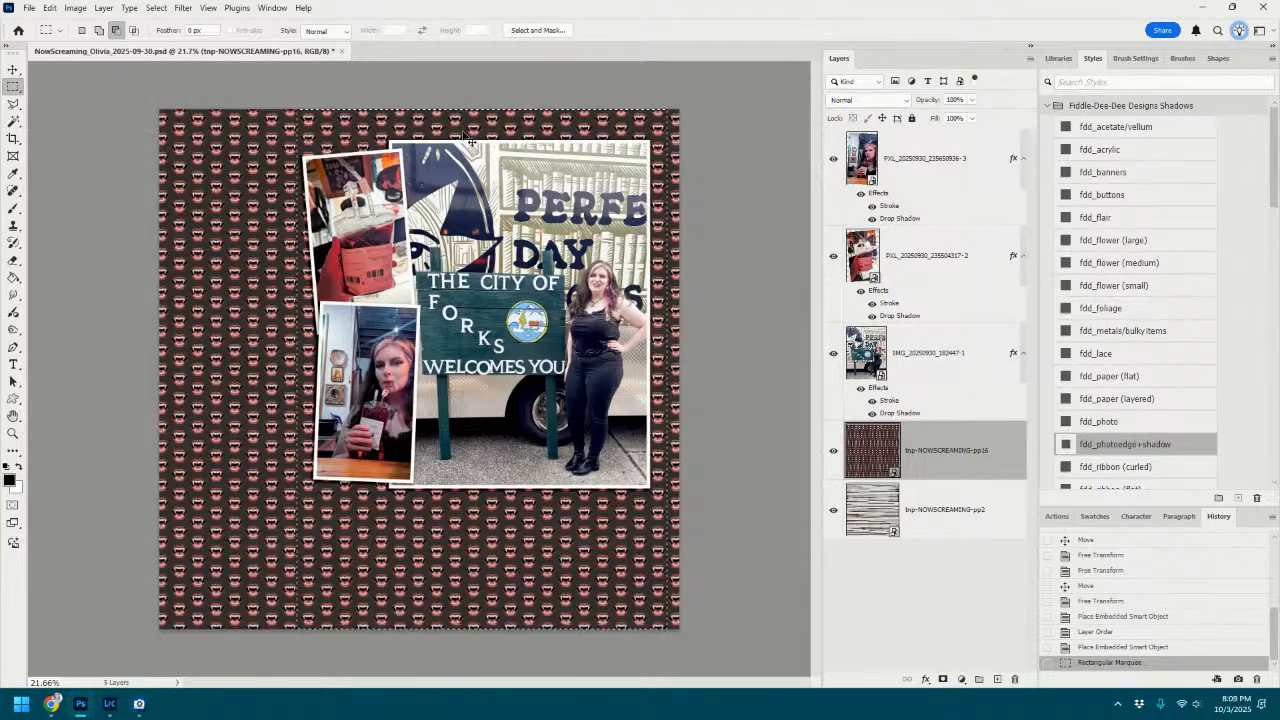
key("ctrl+j")
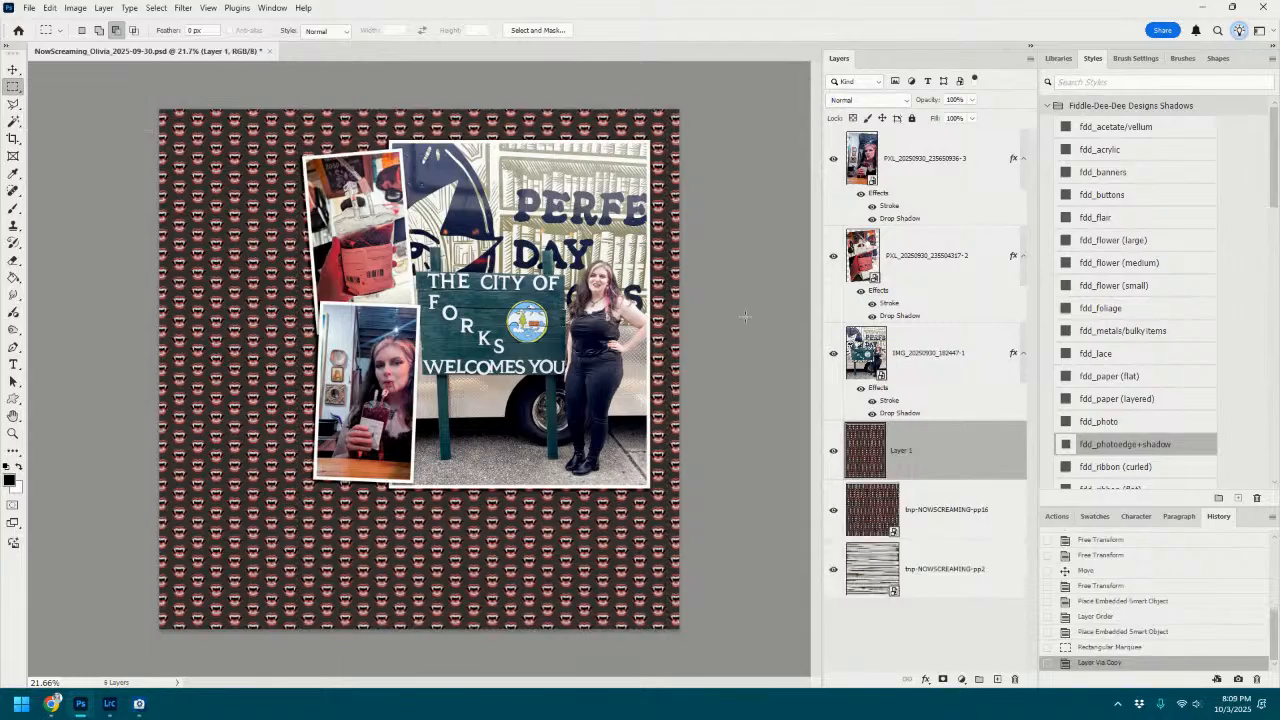
Rename the copied strip's layer to tnp-NOWSCREAMING-pp16, reusing the name of the original paper layer.
left_click(942, 511)
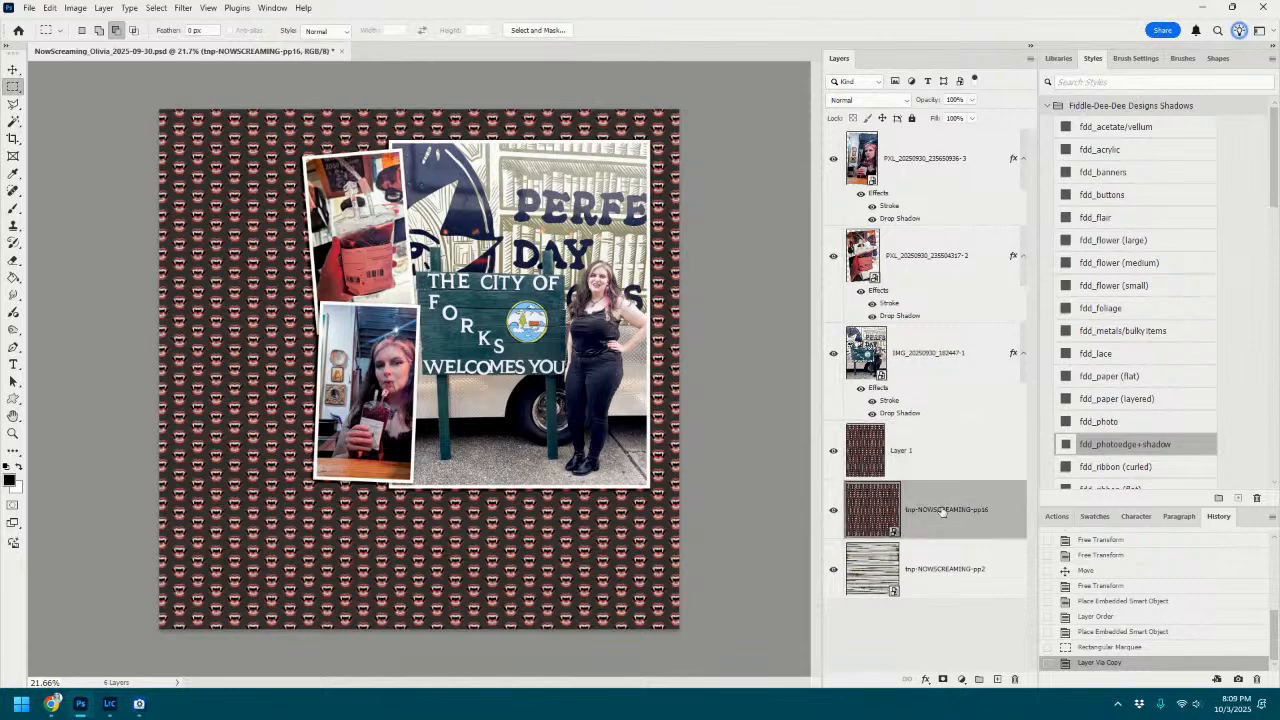
double_click(942, 511)
right_click(944, 511)
left_click(816, 364)
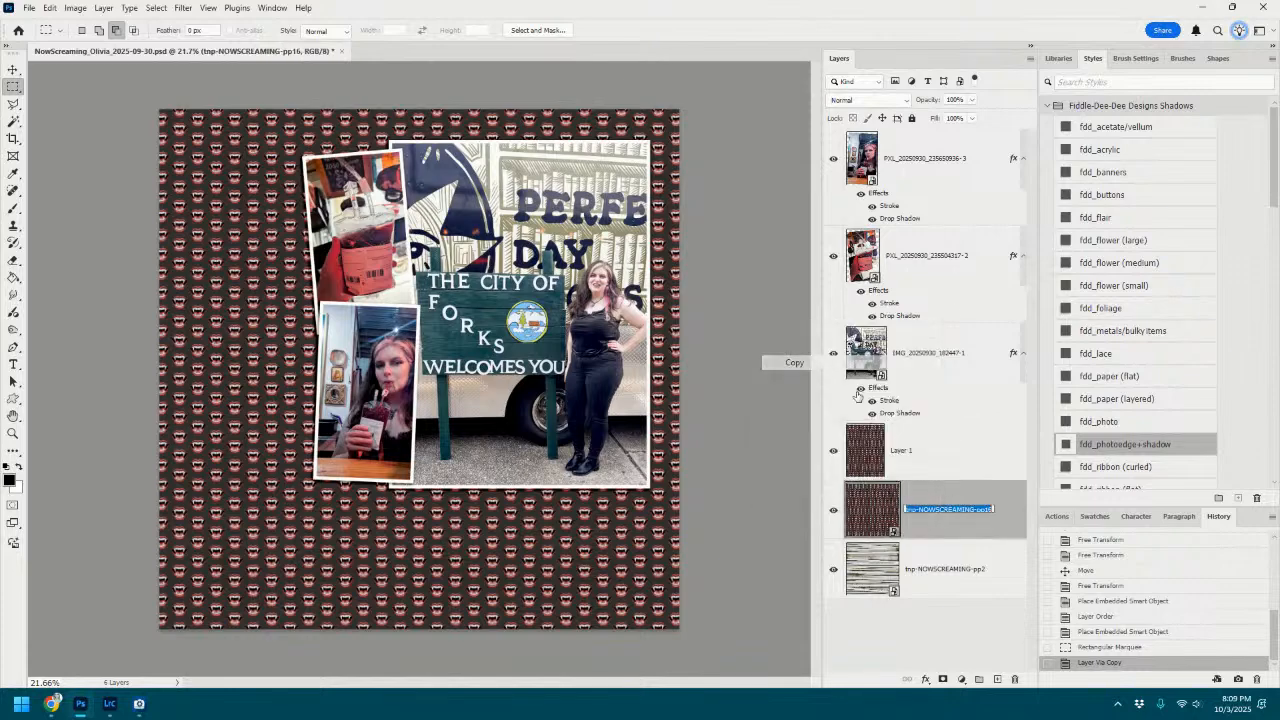
left_click(909, 451)
double_click(909, 451)
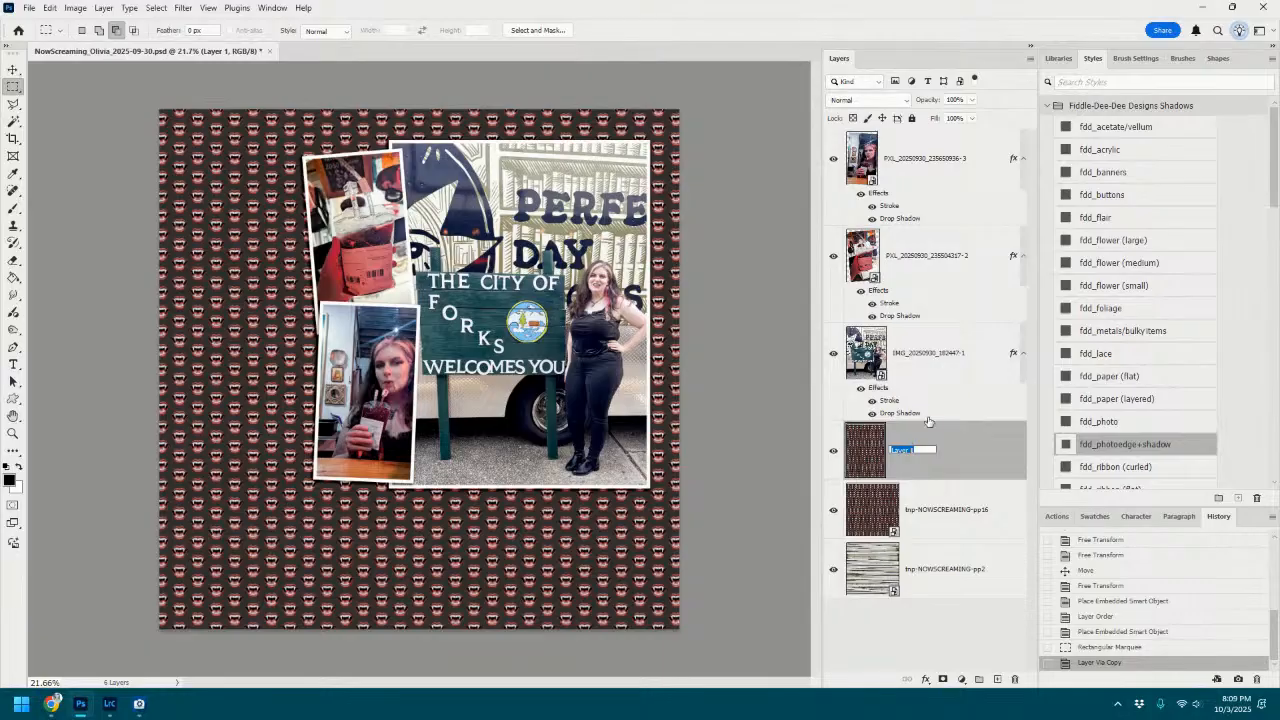
right_click(913, 450)
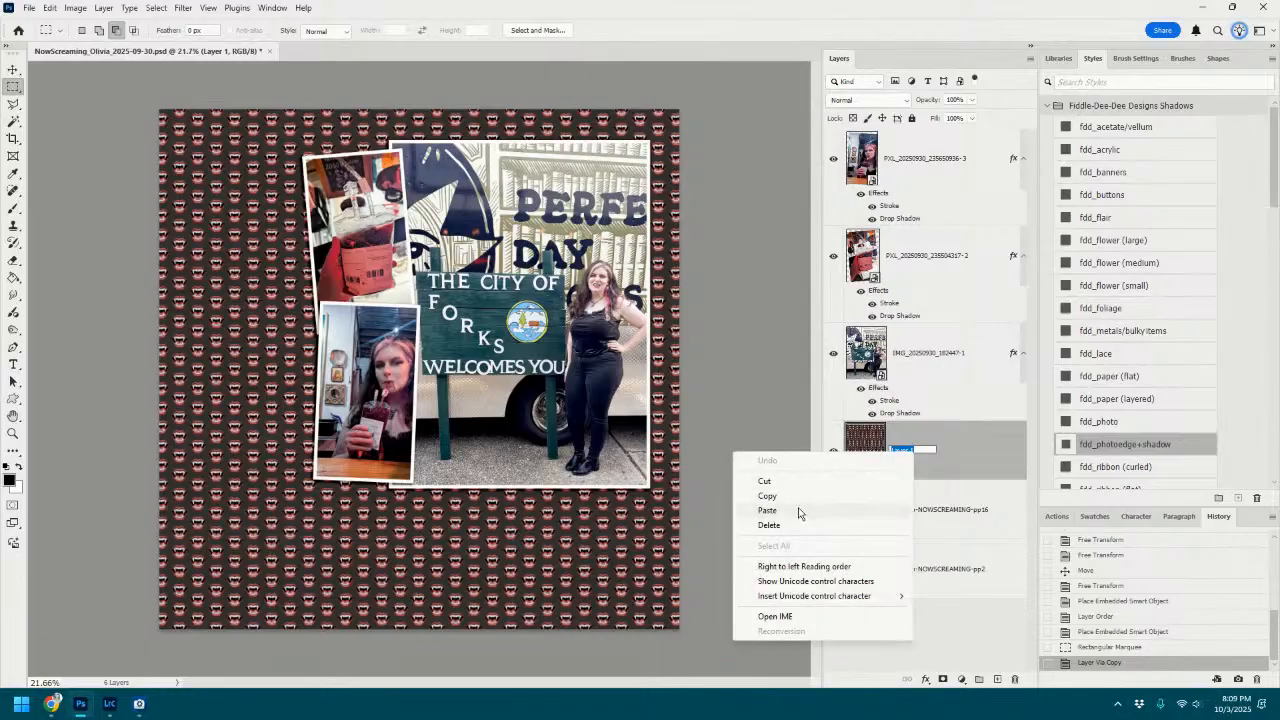
left_click(767, 510)
Delete the original full-size tnp-NOWSCREAMING-pp16 paper layer.
left_click(950, 512)
right_click(950, 512)
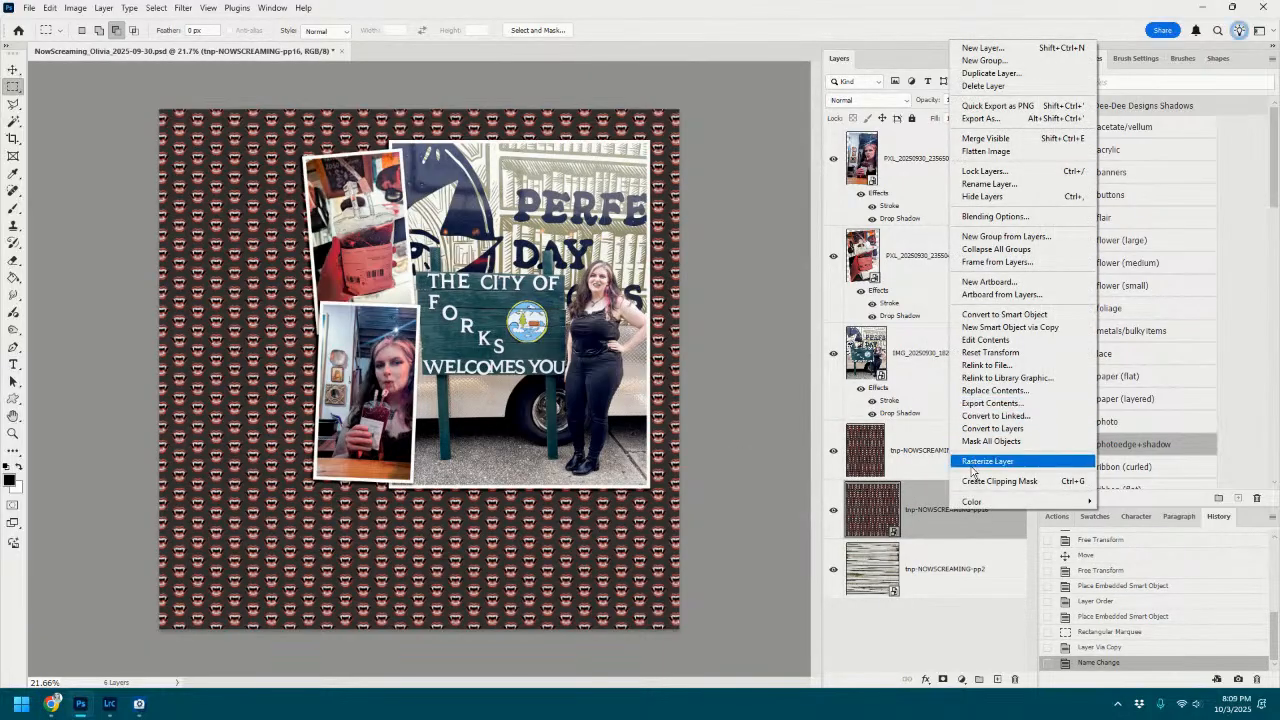
left_click(980, 86)
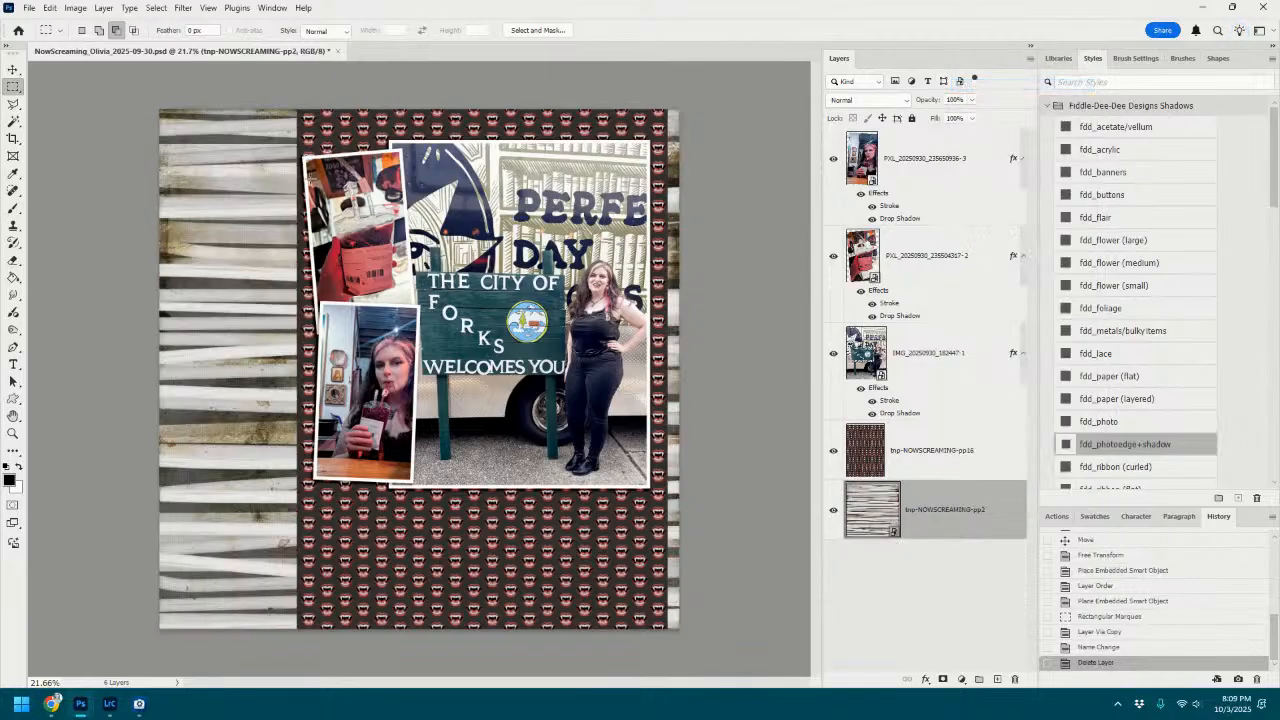
Place the tnp-NOWSCREAMING-sb1 brick paper below the patterned strip and copy a slightly wider full-height section of it to a new layer.
left_click(13, 69)
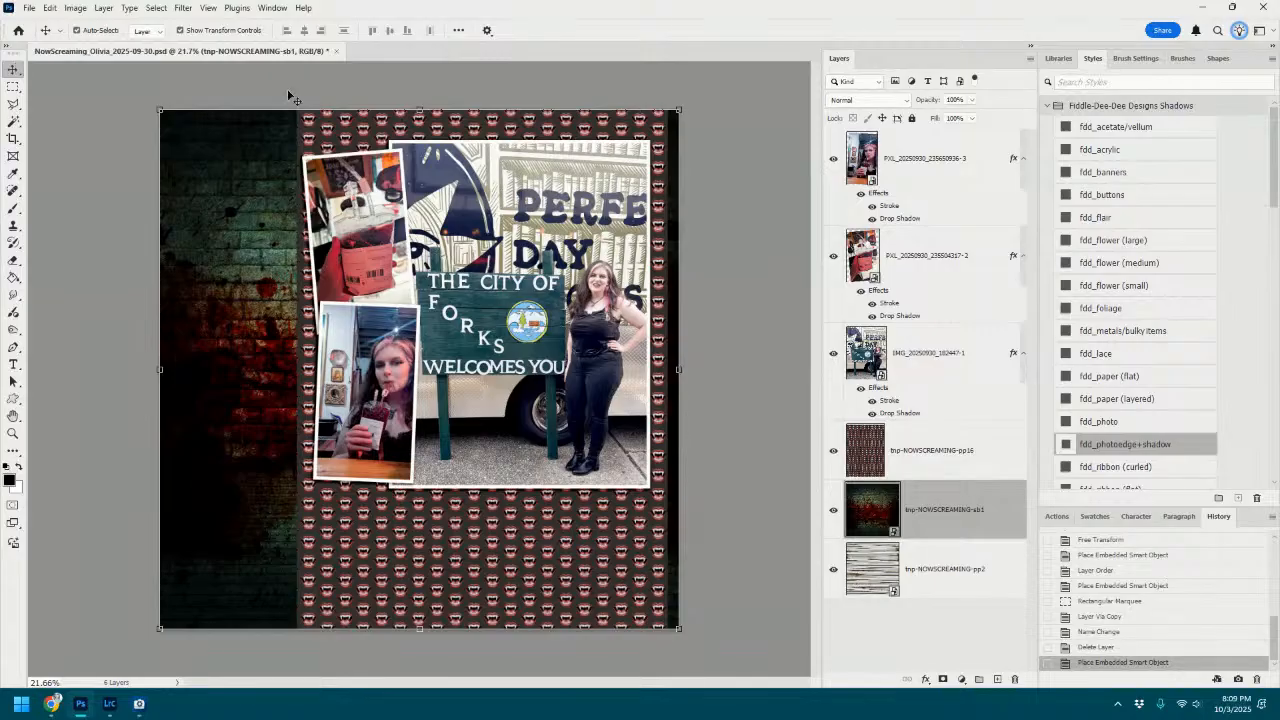
left_click(13, 87)
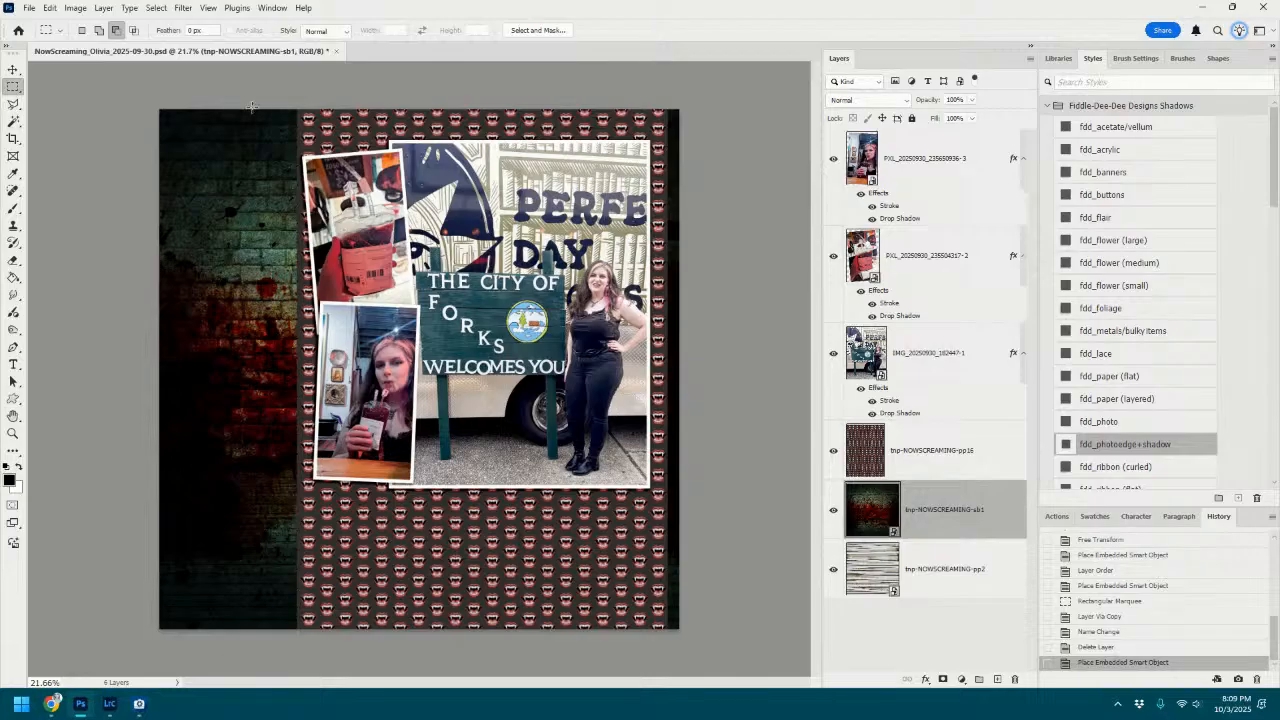
left_click_drag(268, 110, 665, 628)
key("ctrl+j")
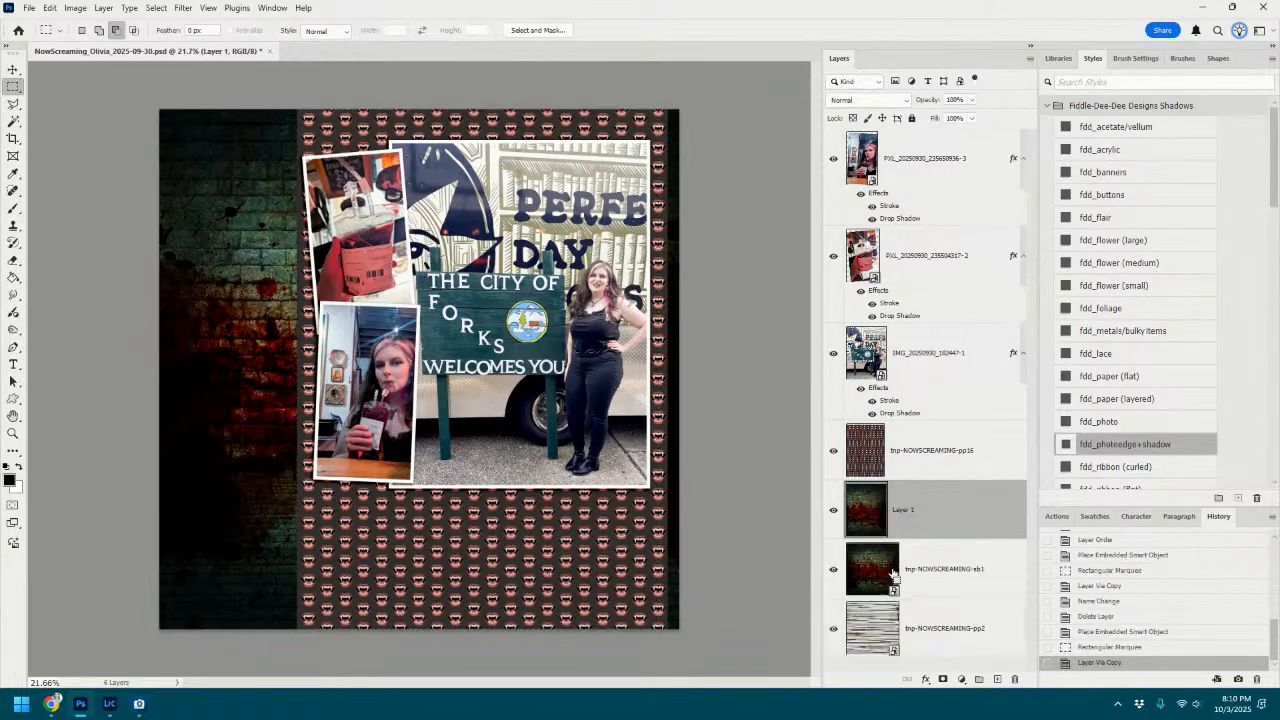
Rename the copied brick strip's layer to tnp-NOWSCREAMING-sb1 and delete the original full-size brick paper layer.
double_click(915, 570)
right_click(940, 568)
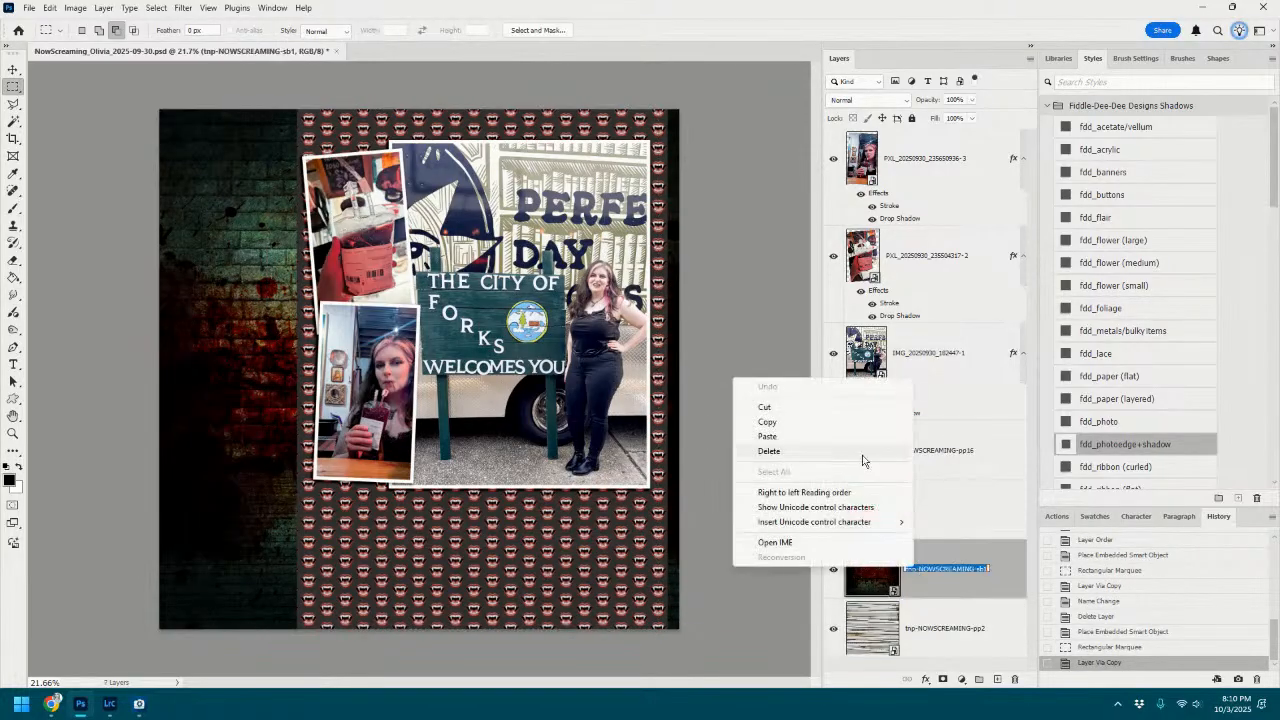
left_click(767, 422)
double_click(903, 510)
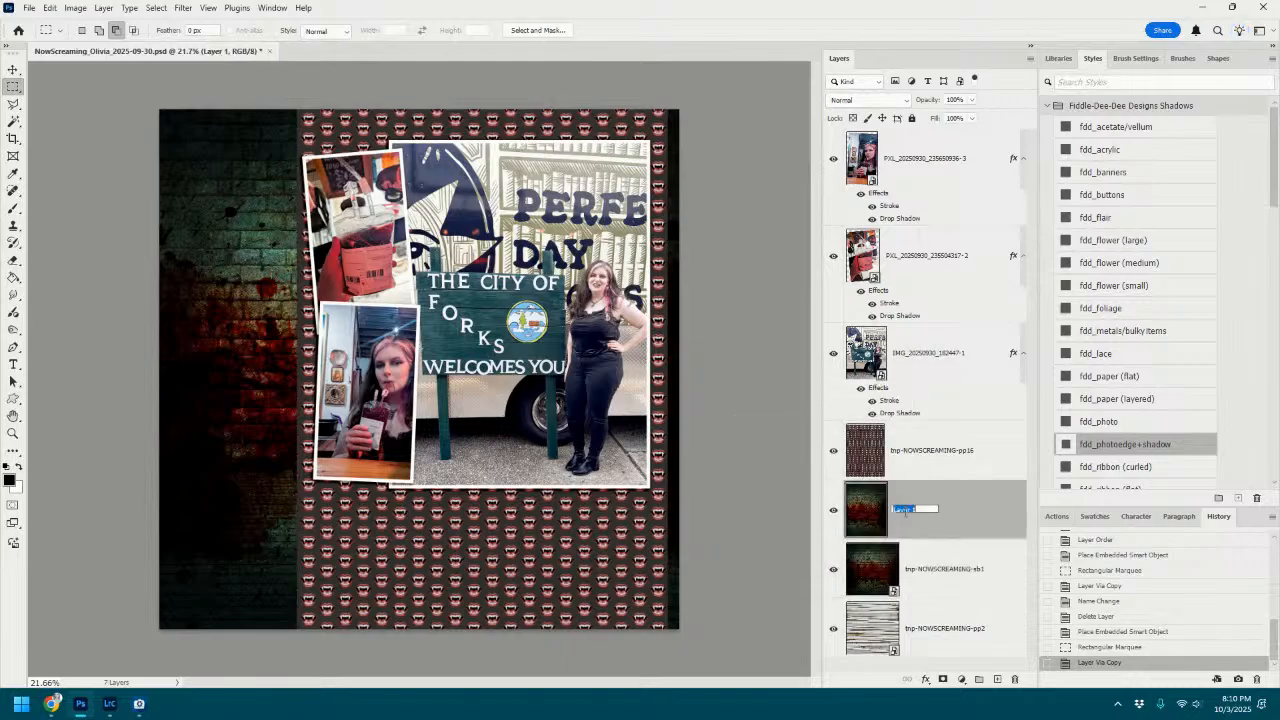
right_click(910, 512)
left_click(757, 381)
left_click(963, 596)
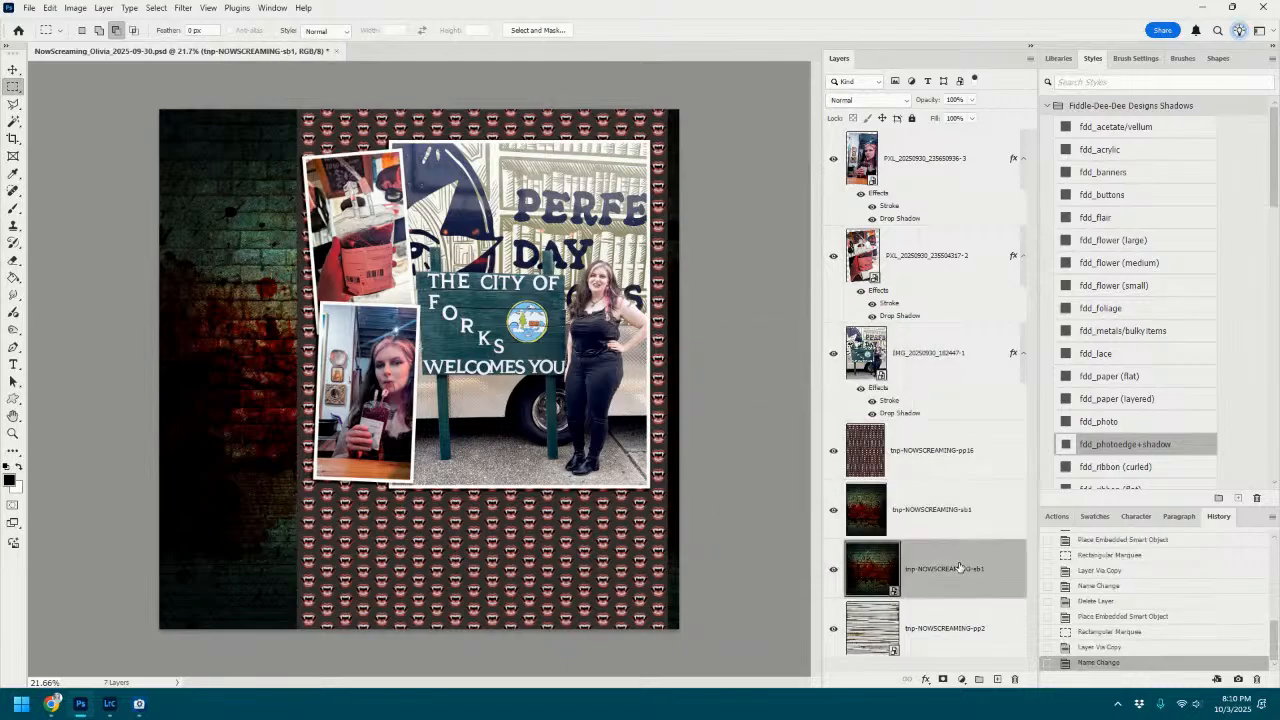
key("Delete")
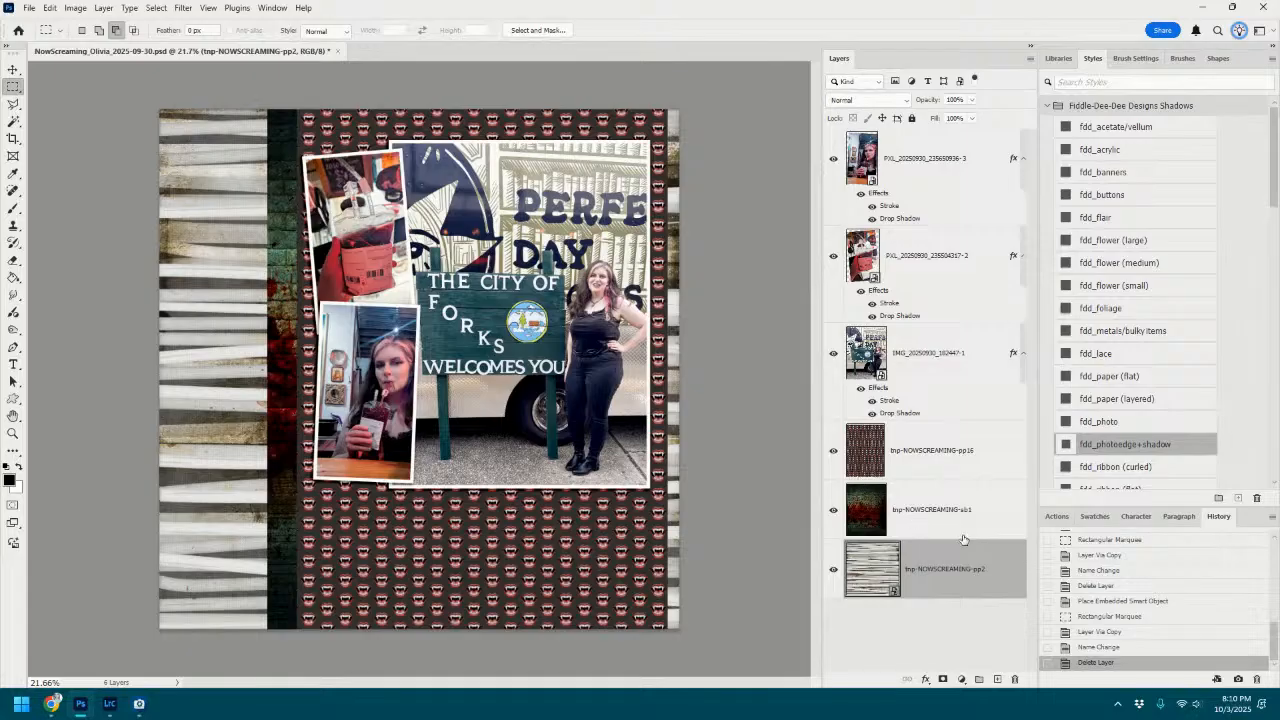
Align the pp16 and sb1 paper strips with each other on their vertical and horizontal centers.
left_click(937, 509)
left_click(925, 450, "shift")
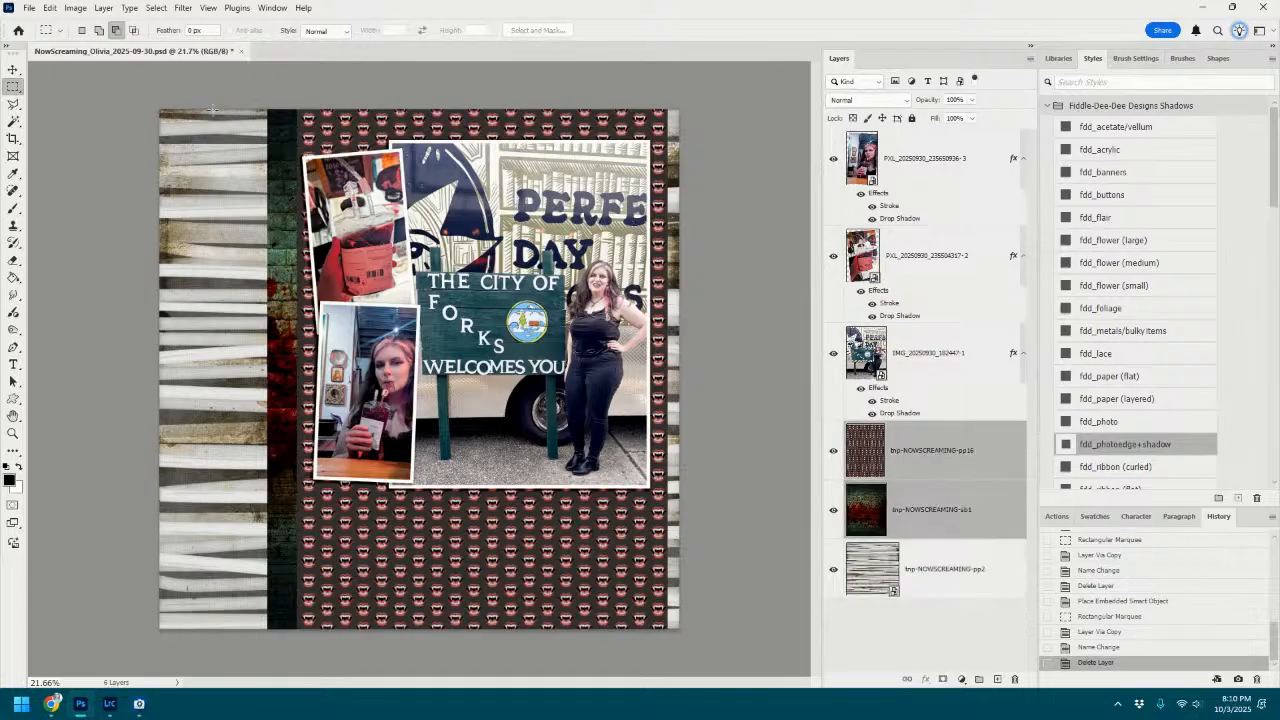
left_click(13, 69)
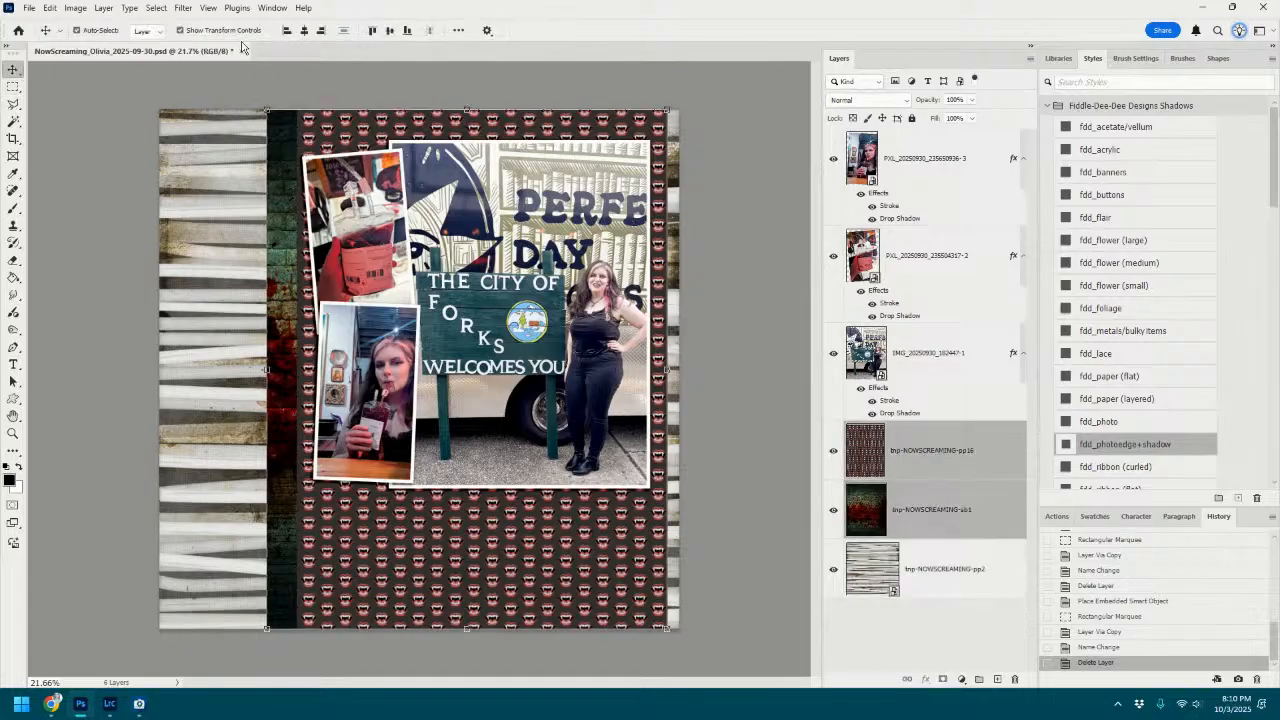
left_click(391, 32)
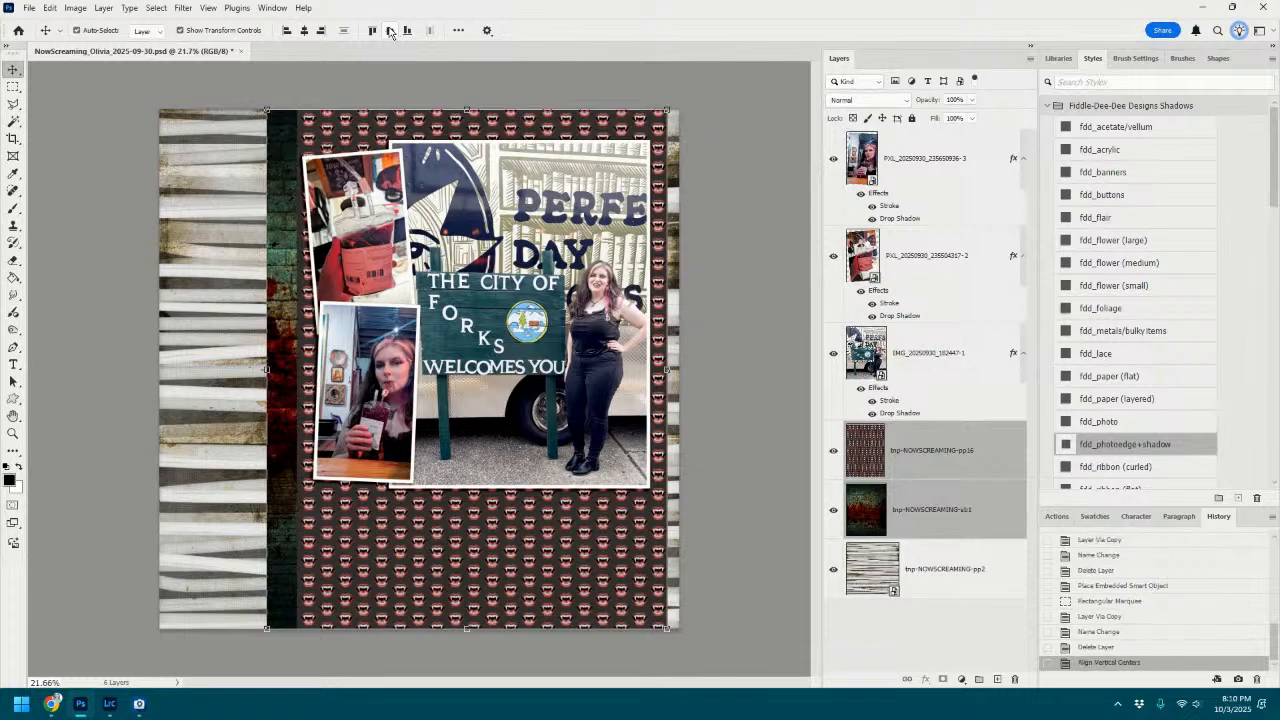
left_click(391, 32)
left_click(303, 31)
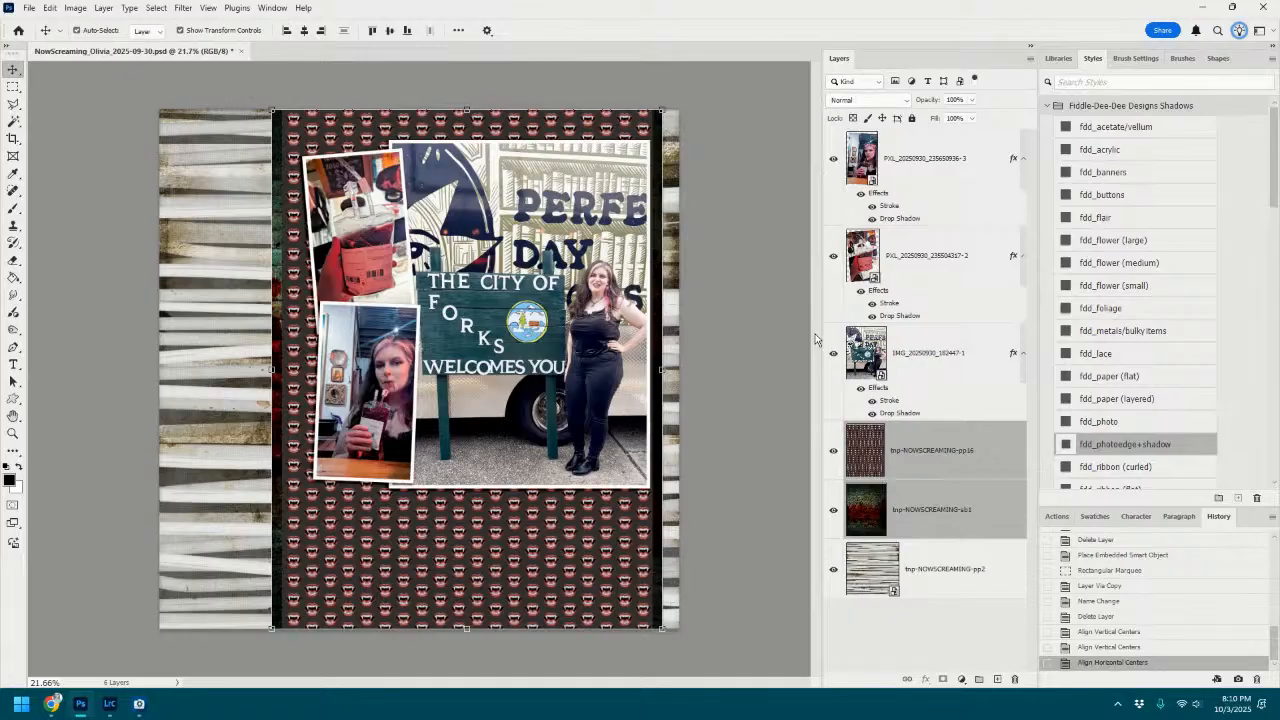
Scale all three photos together to about 91.9% and move them up so they sit centered across the patterned strip.
left_click(558, 210)
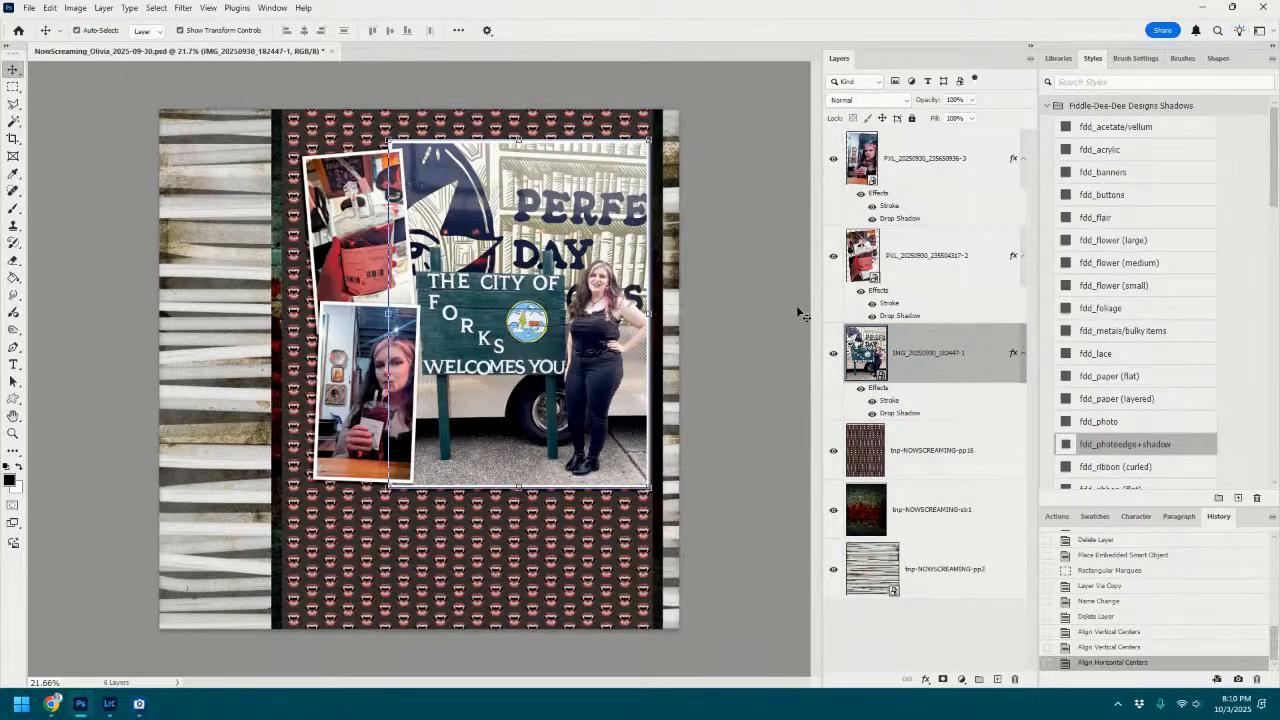
left_click(945, 167, "shift")
key("ctrl+t")
left_click_drag(650, 140, 622, 166)
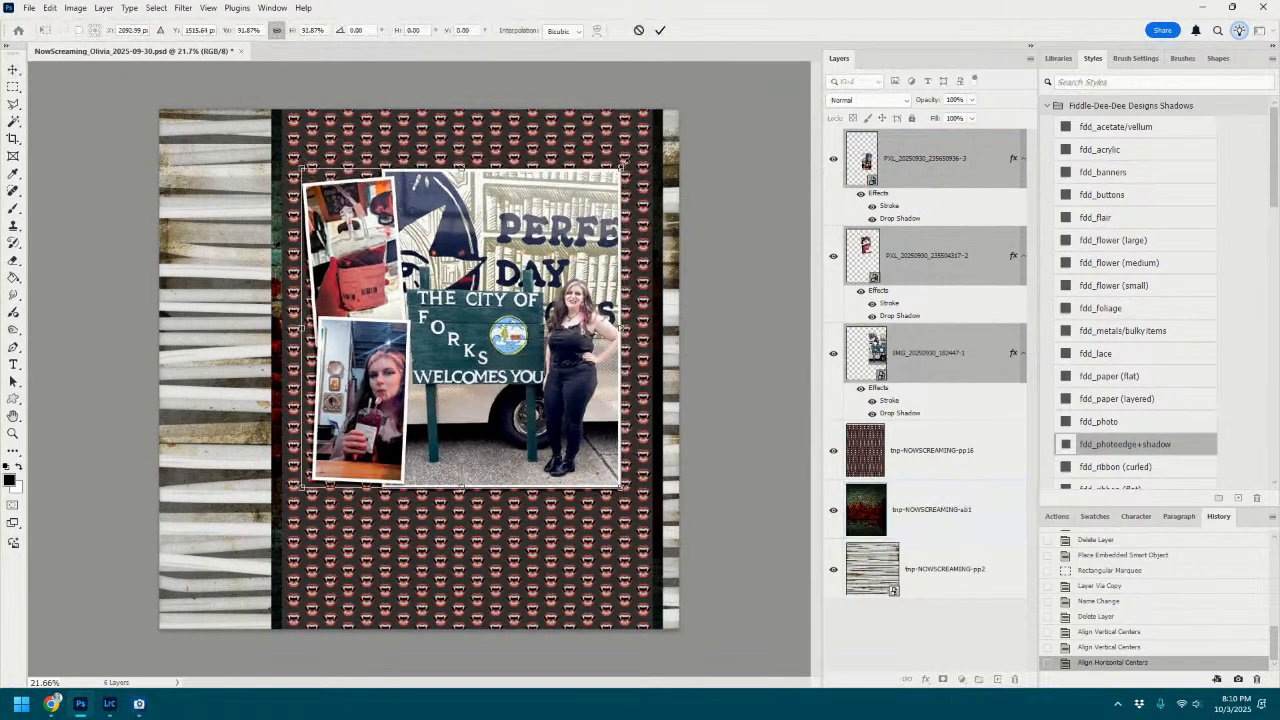
left_click_drag(600, 265, 606, 230)
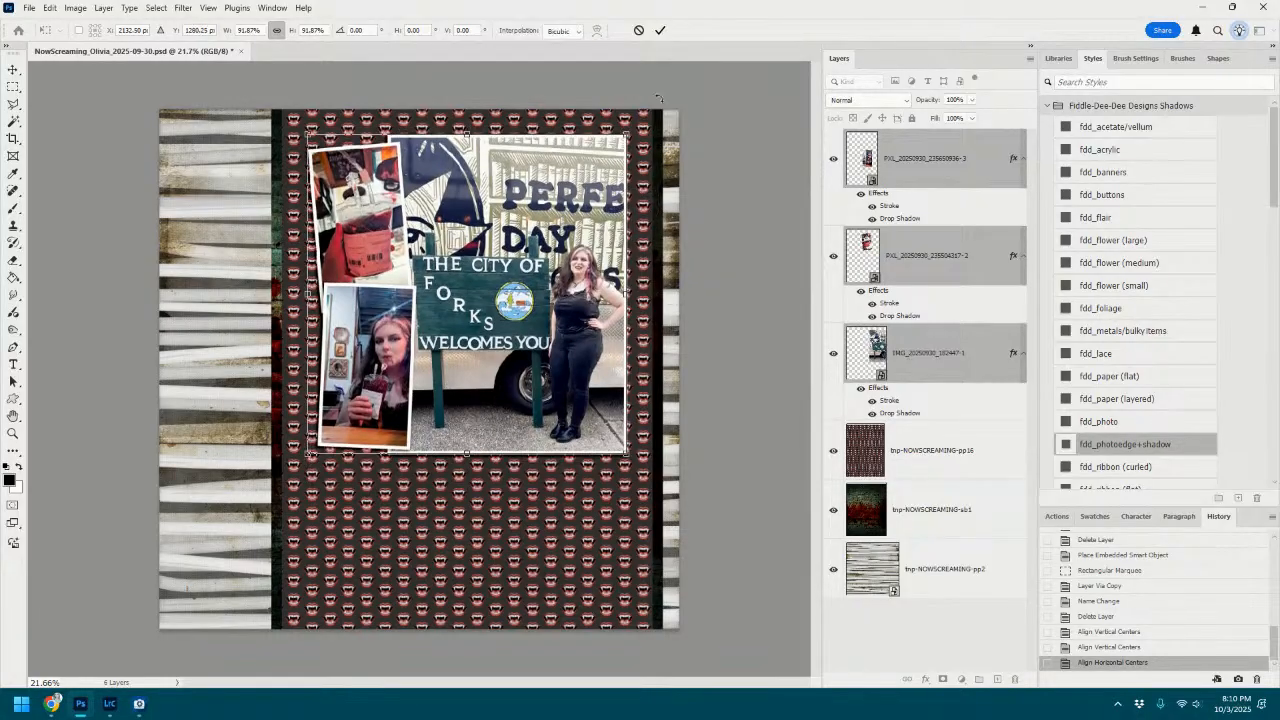
left_click(660, 30)
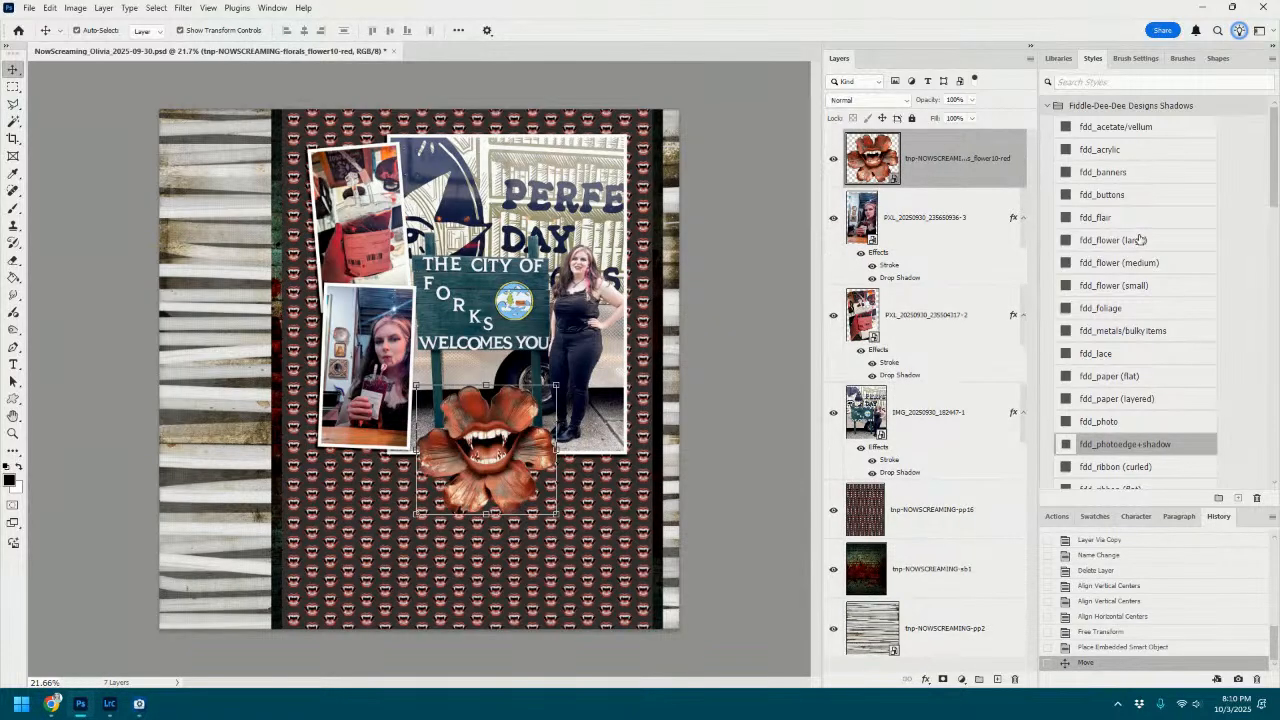
Apply the fdd_flower (large) style to the red fanged flower and scale it down to about 62.2%.
left_click(1136, 239)
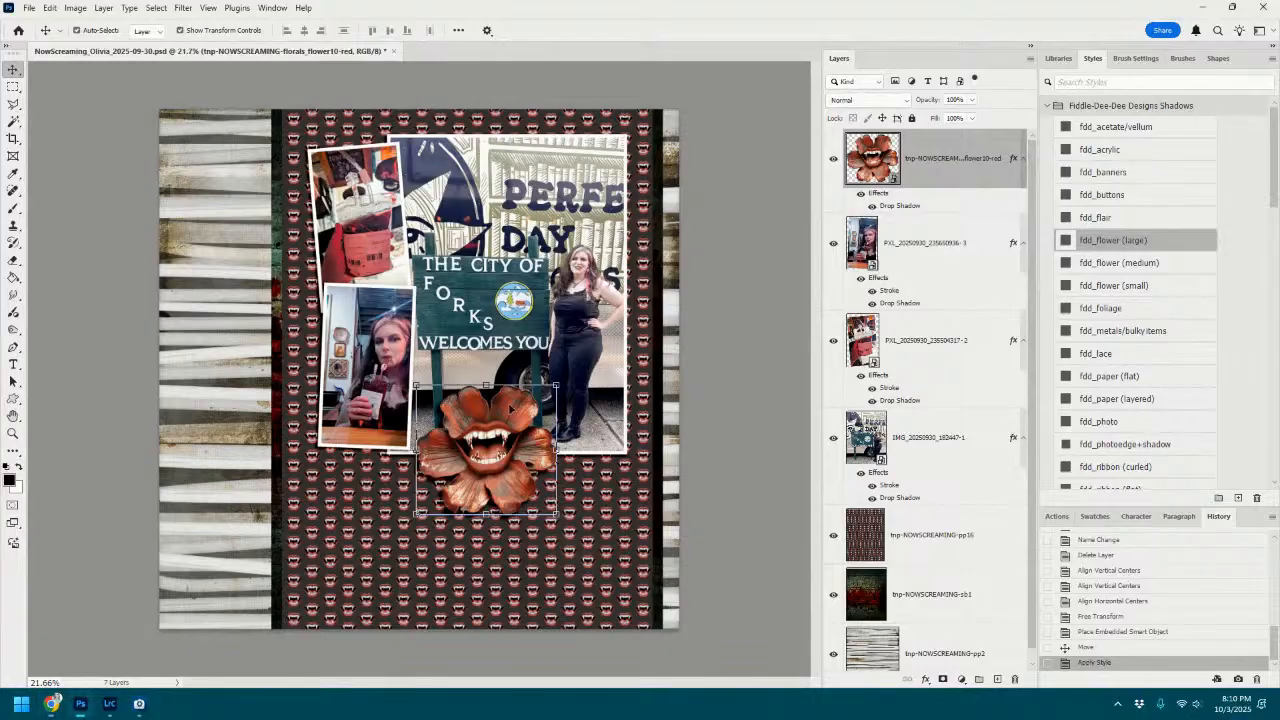
left_click(530, 380)
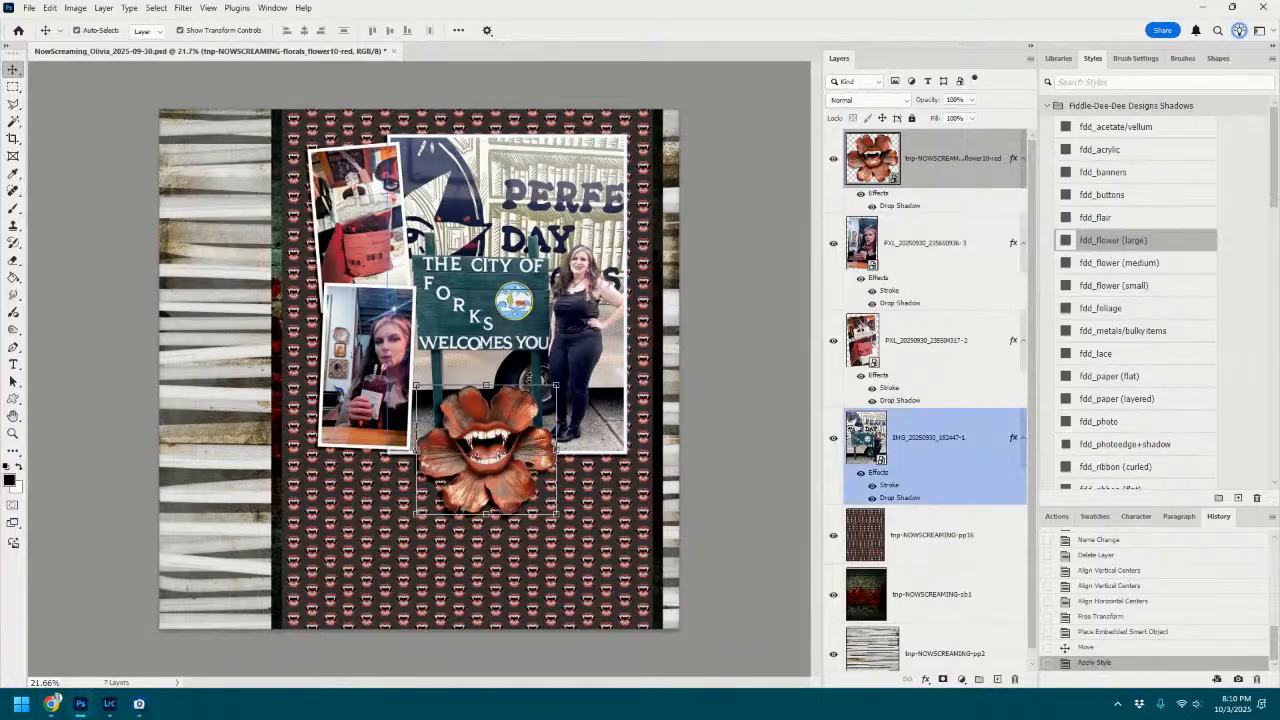
left_click(564, 383)
left_click_drag(560, 380, 502, 433)
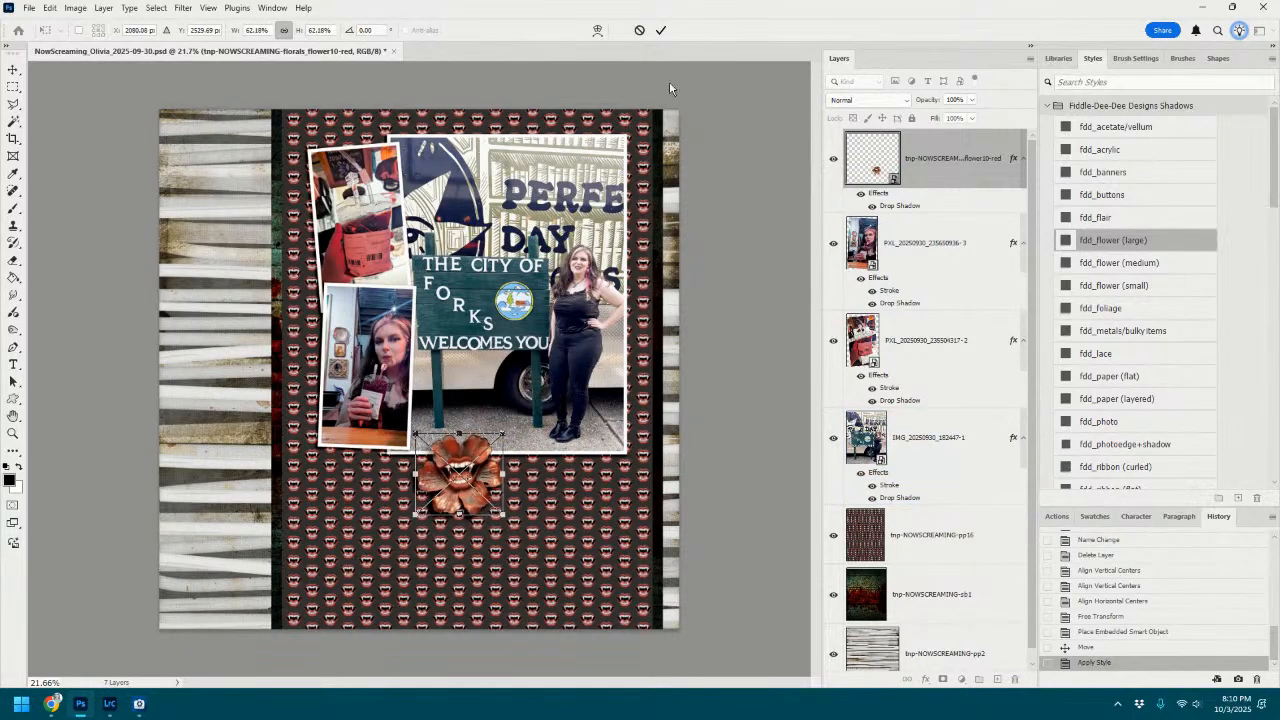
left_click(660, 30)
Move the red flower onto the lower corner between the drinking photo and the sign photo, and rotate it about 6.75° counter-clockwise.
left_click_drag(482, 452, 487, 370)
left_click(460, 425)
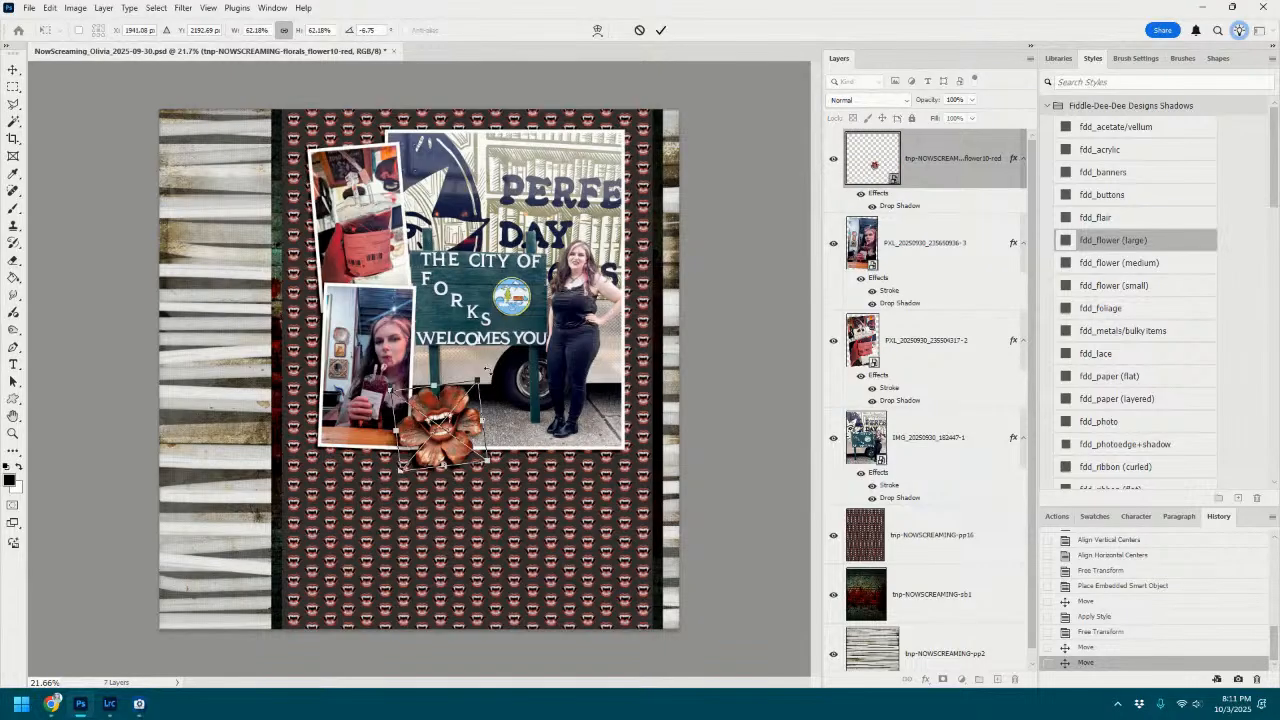
left_click(660, 30)
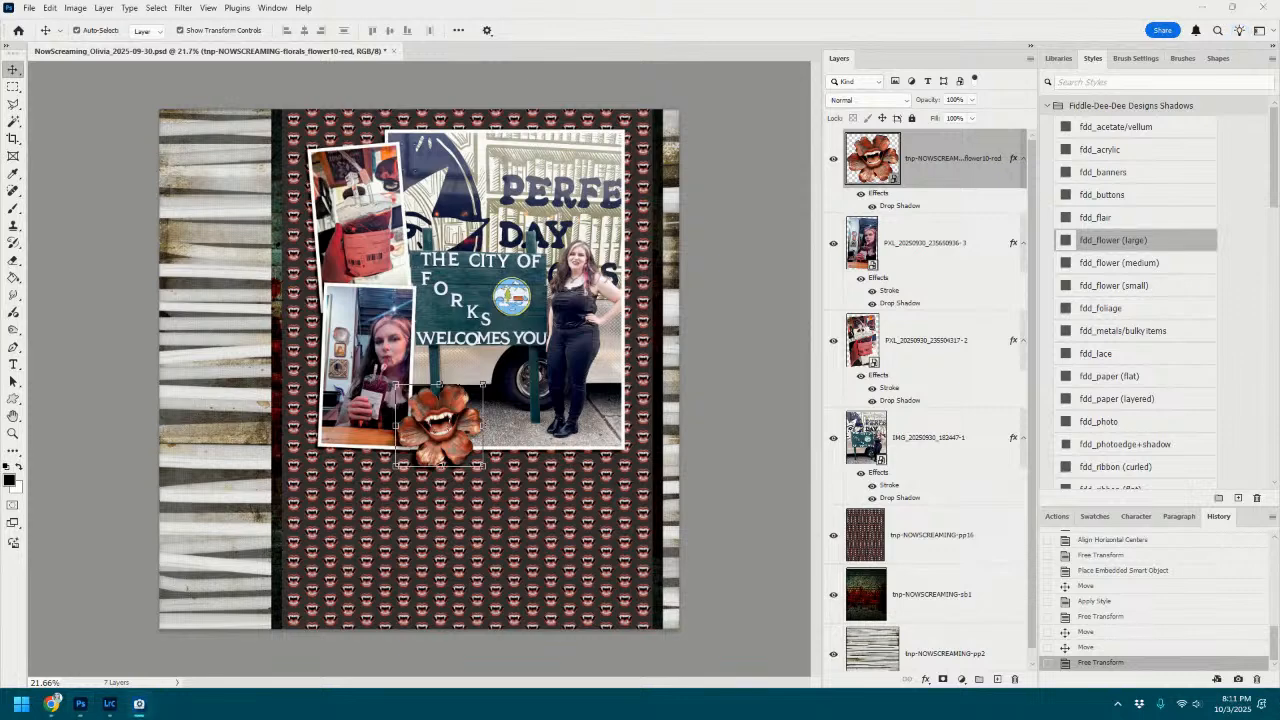
Place the white flower13, apply the fdd_flower (large) style, scale it to about 54.8%, and set it beside the red flower.
left_click_drag(1056, 555, 682, 568)
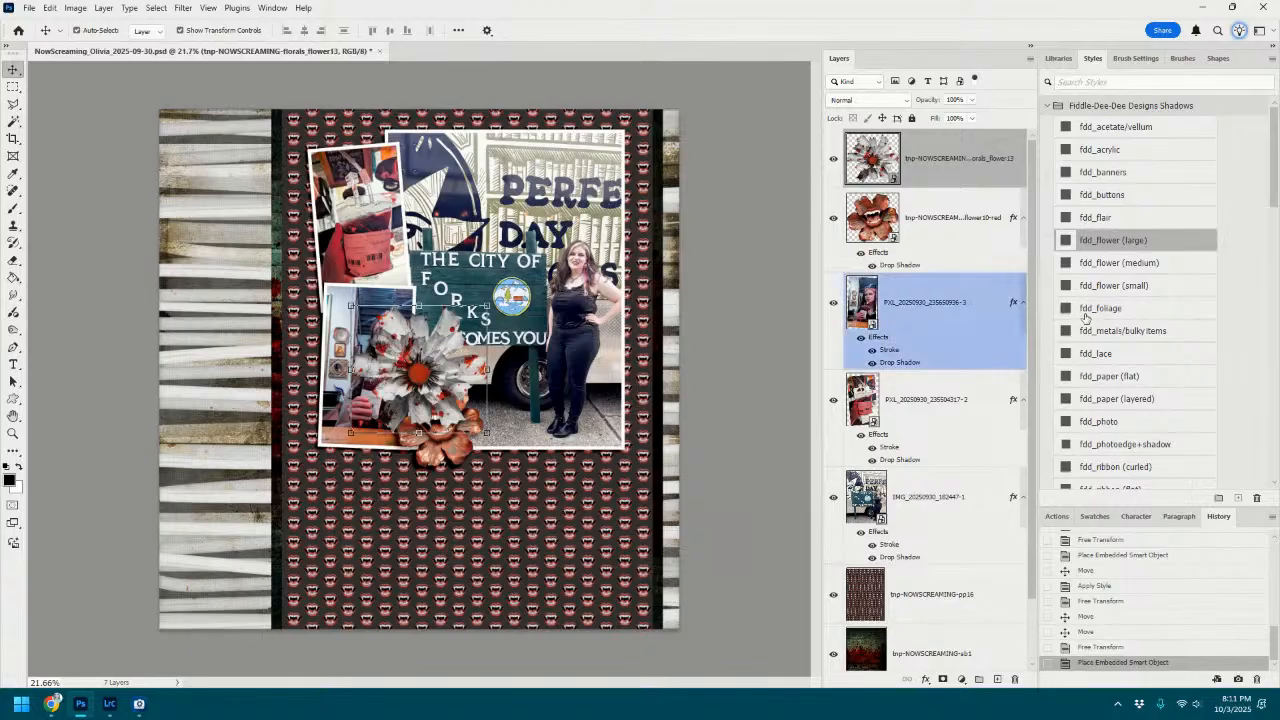
left_click(1130, 240)
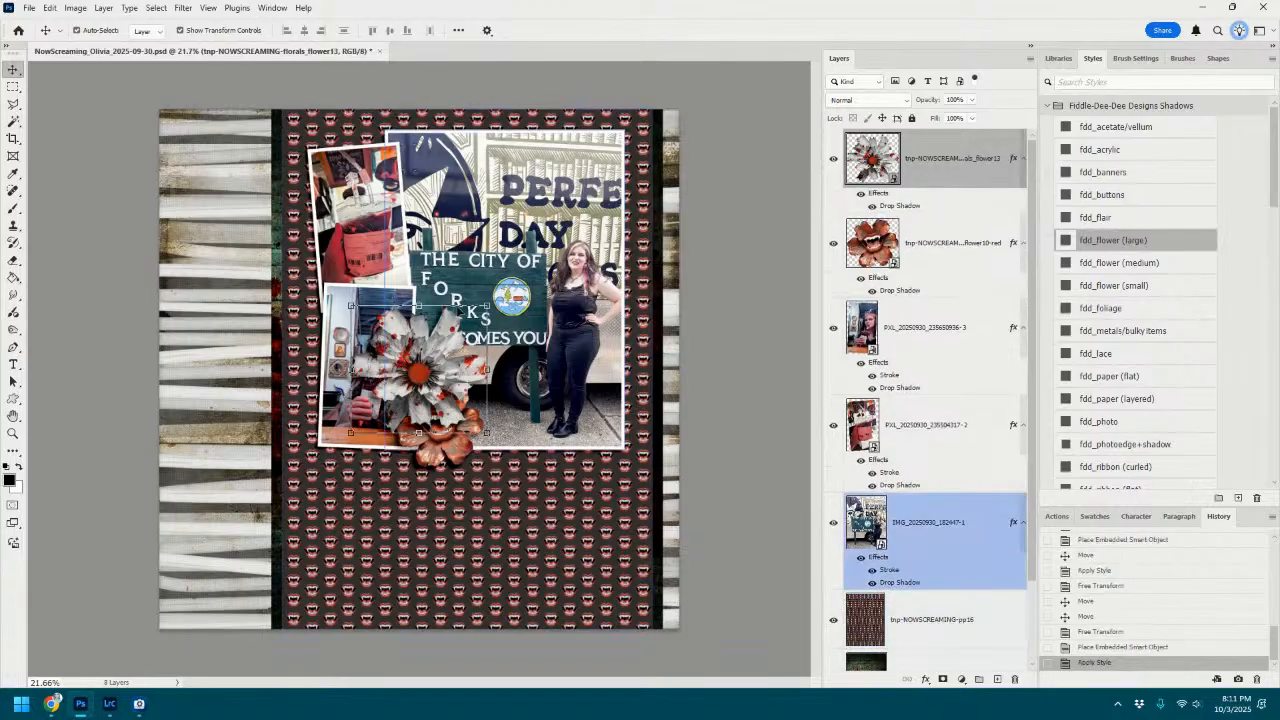
left_click_drag(486, 305, 425, 362)
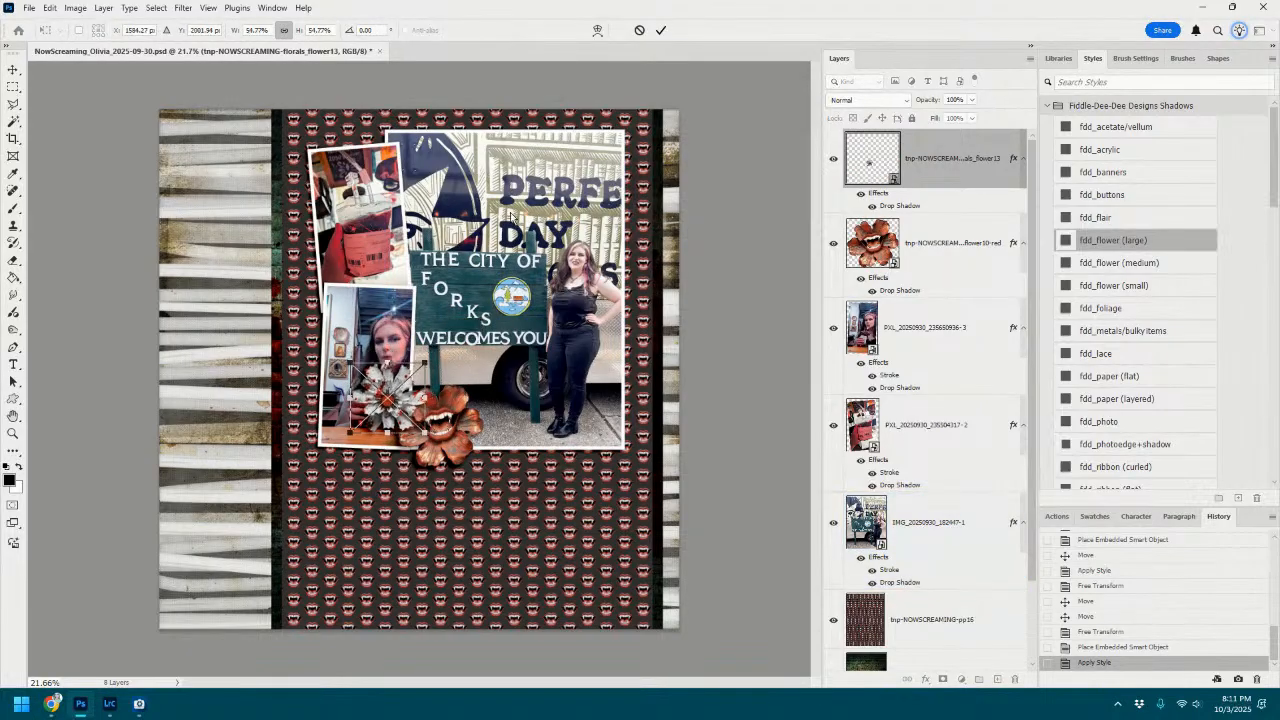
left_click(660, 30)
left_click_drag(402, 390, 520, 388)
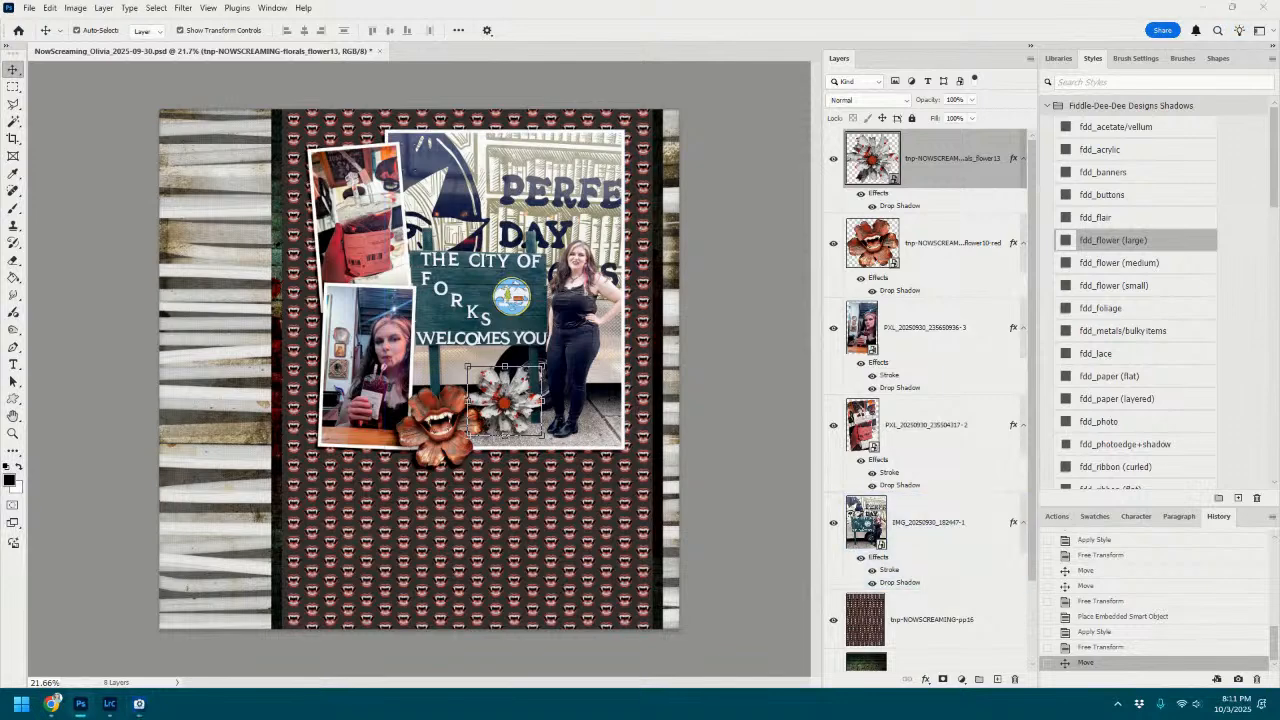
Place the black flower14c with the fdd_flower (medium) style at about 48.2%, rotated about 14.7° counter-clockwise, between the red and white flowers.
left_click_drag(1279, 405, 618, 528)
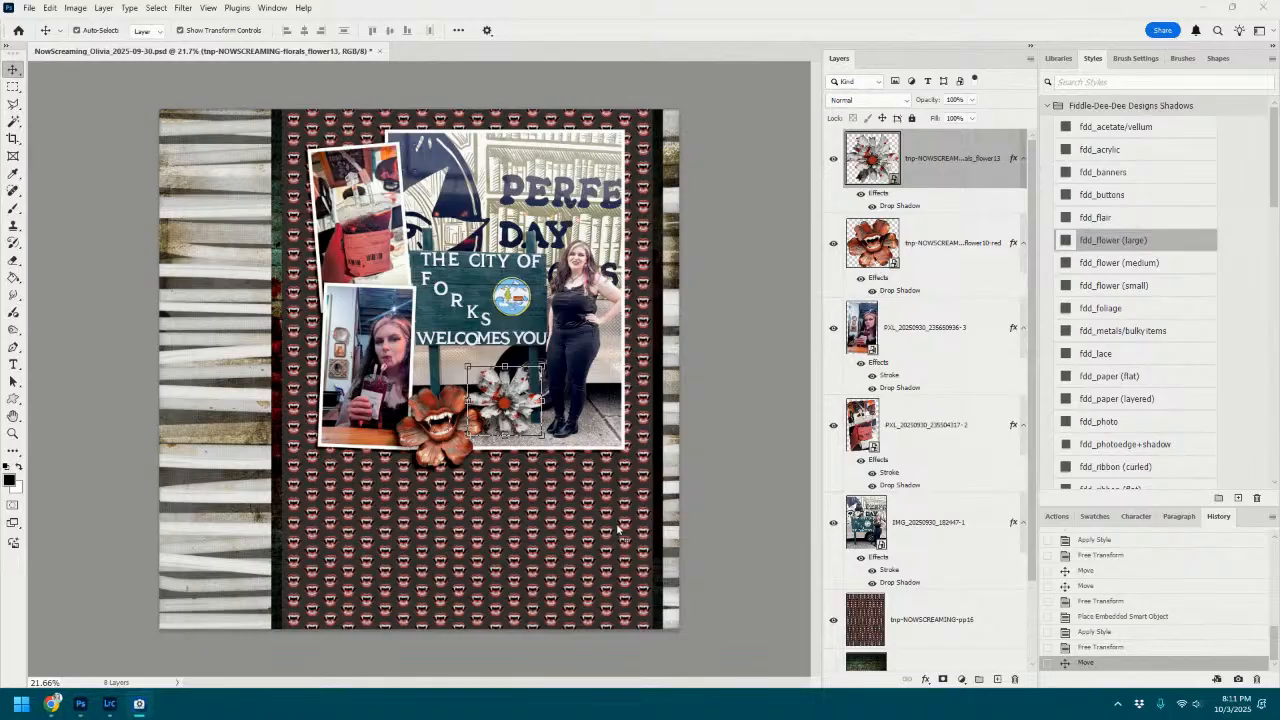
left_click(1132, 262)
left_click_drag(462, 326, 410, 341)
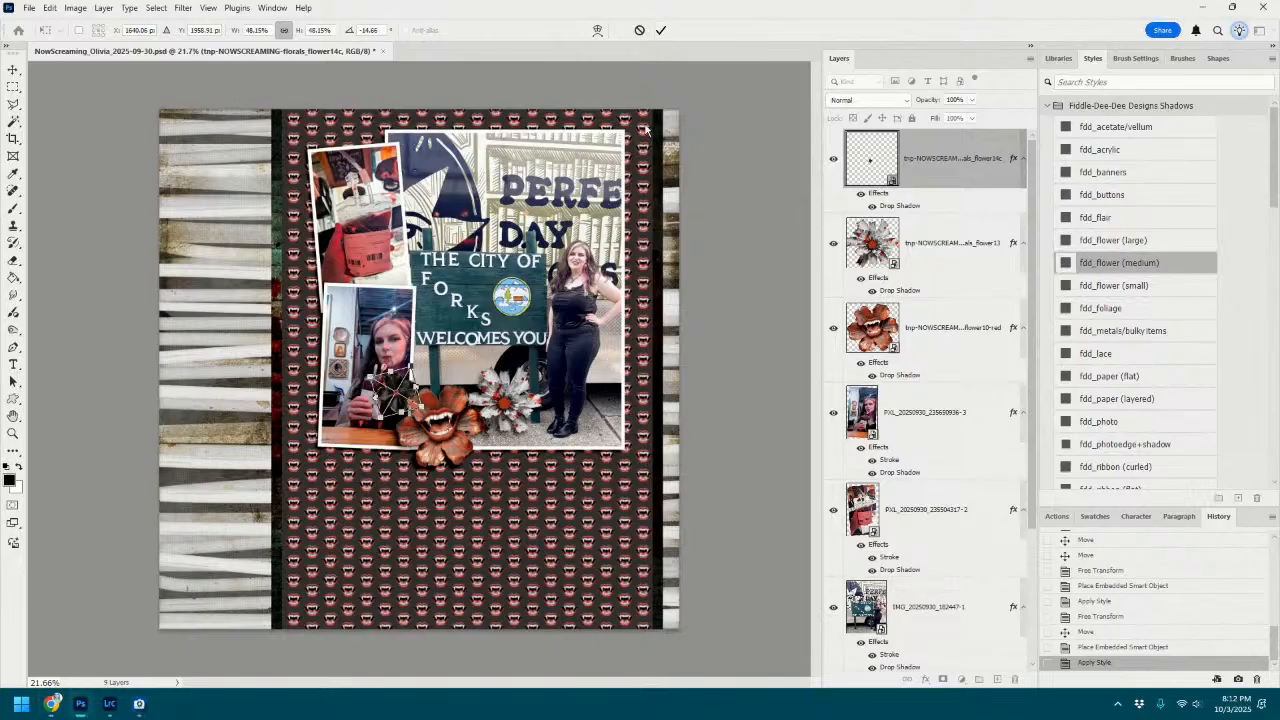
left_click(662, 33)
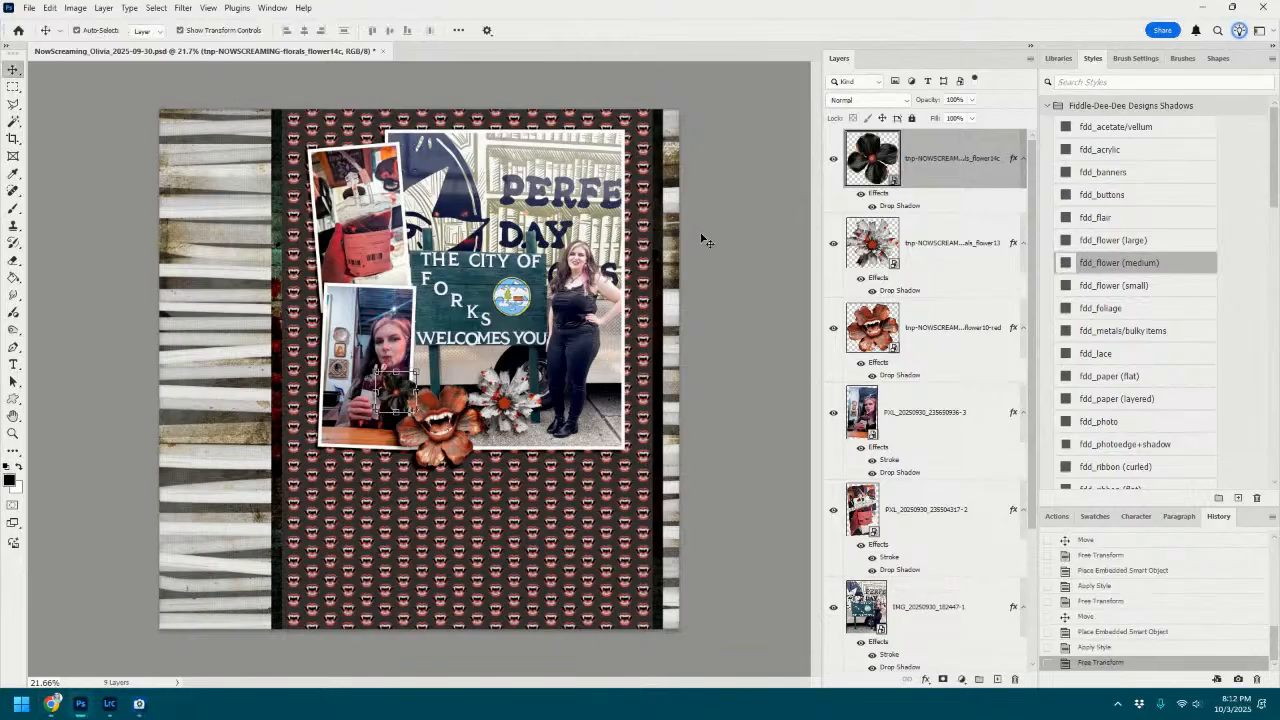
left_click_drag(405, 397, 493, 427)
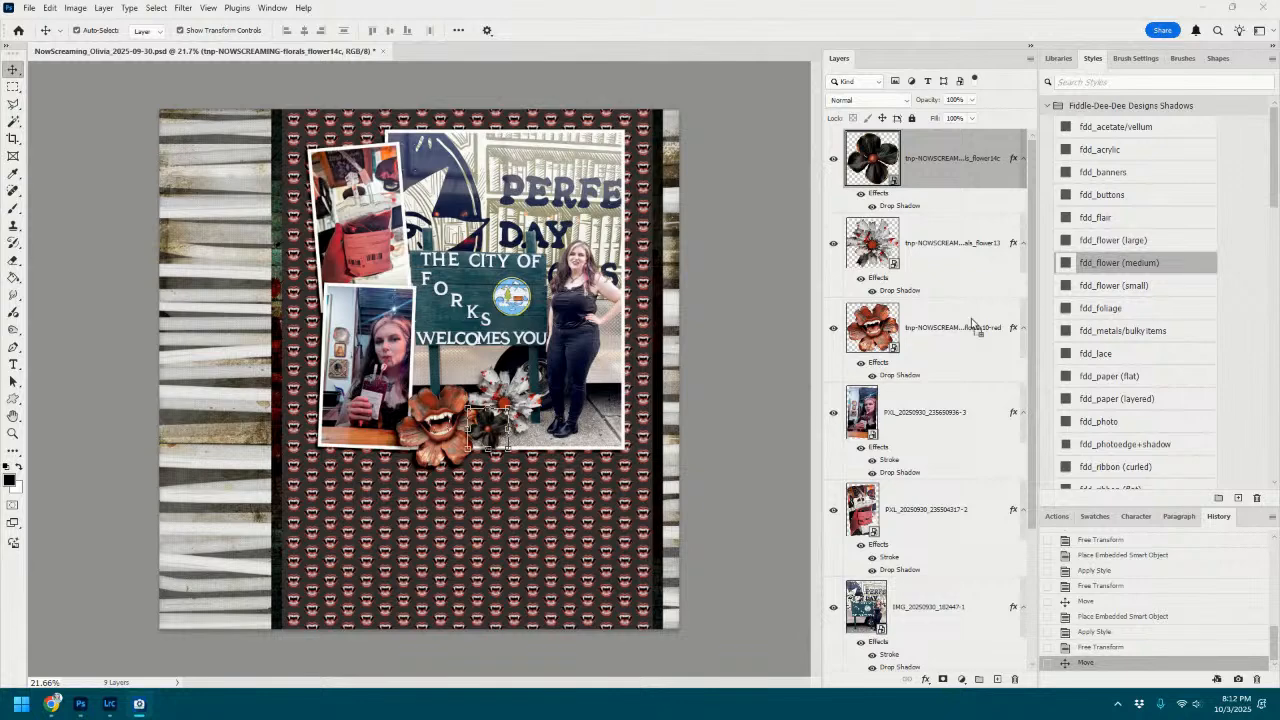
Place the teal florals-flourish over the page's left edge and flip it horizontally.
left_click_drag(971, 320, 659, 425)
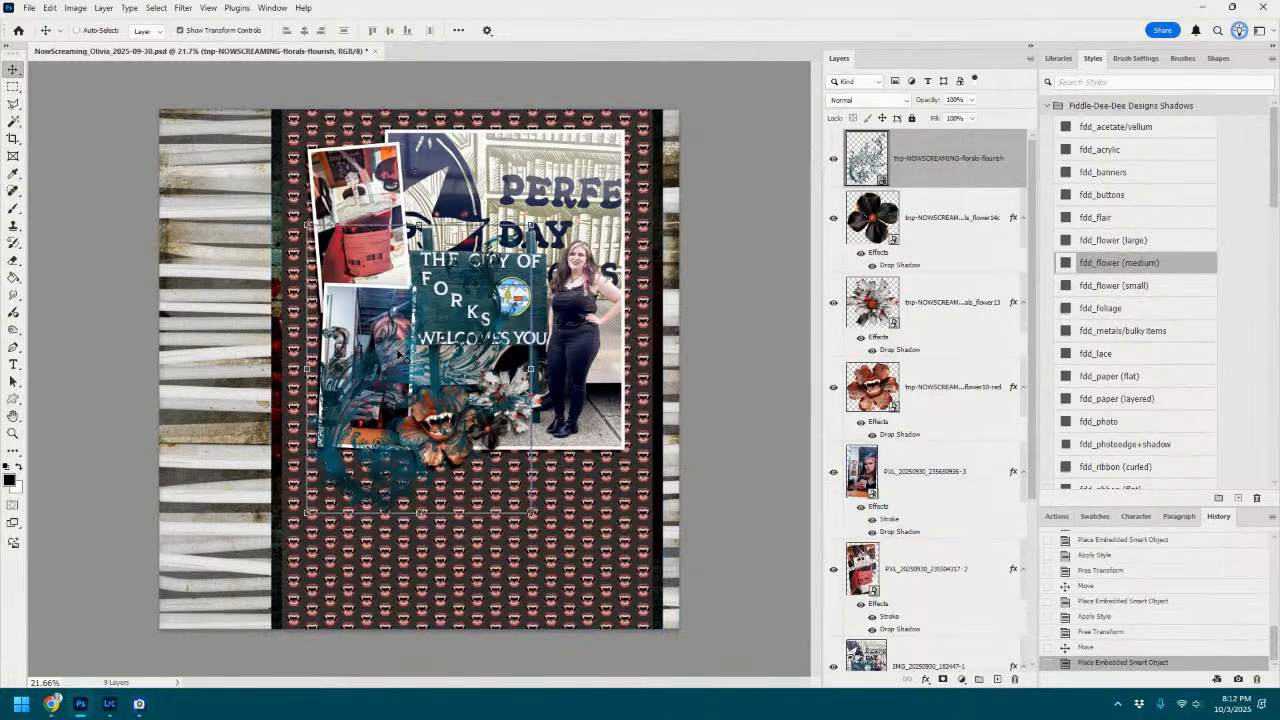
left_click_drag(400, 355, 275, 275)
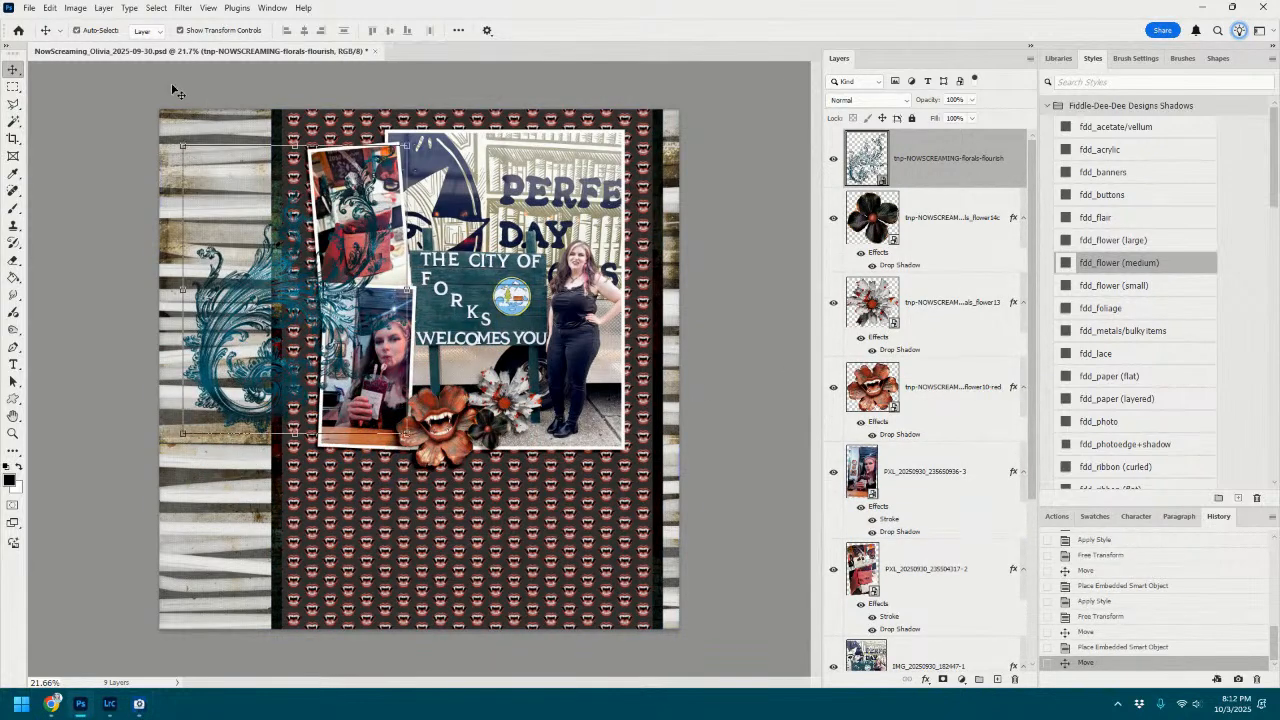
left_click(50, 8)
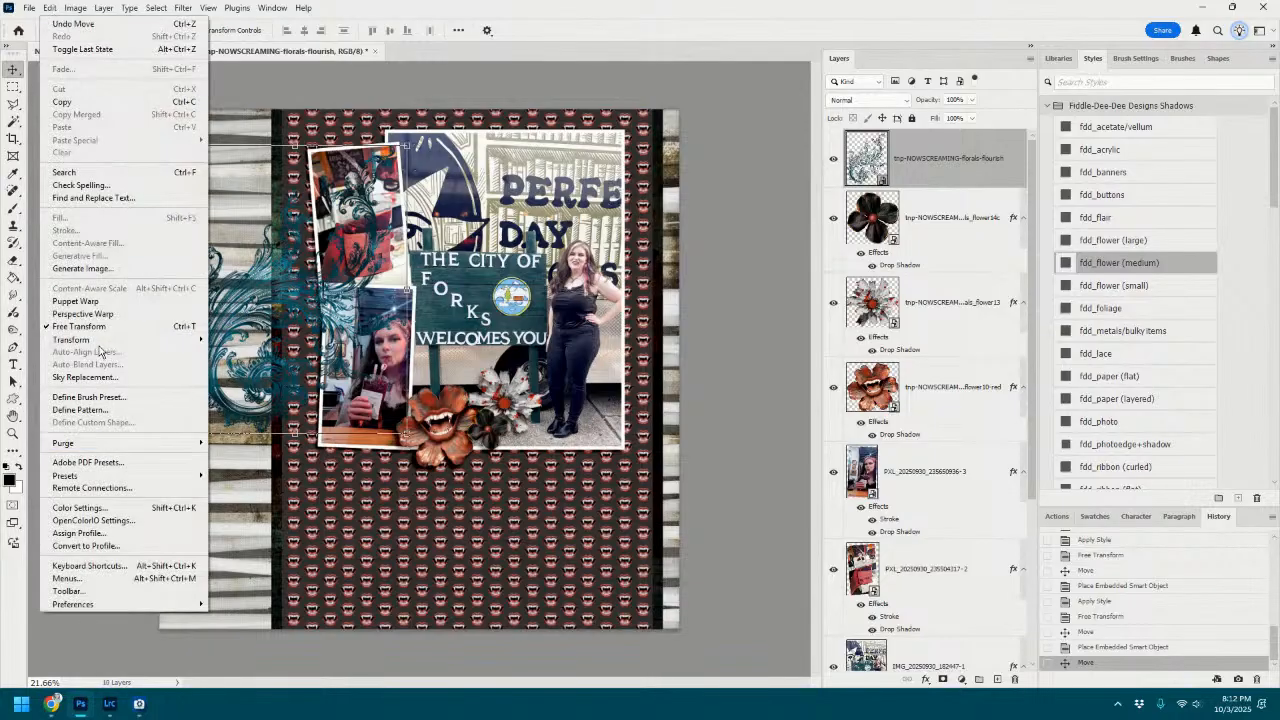
mouse_move(95, 340)
left_click(270, 598)
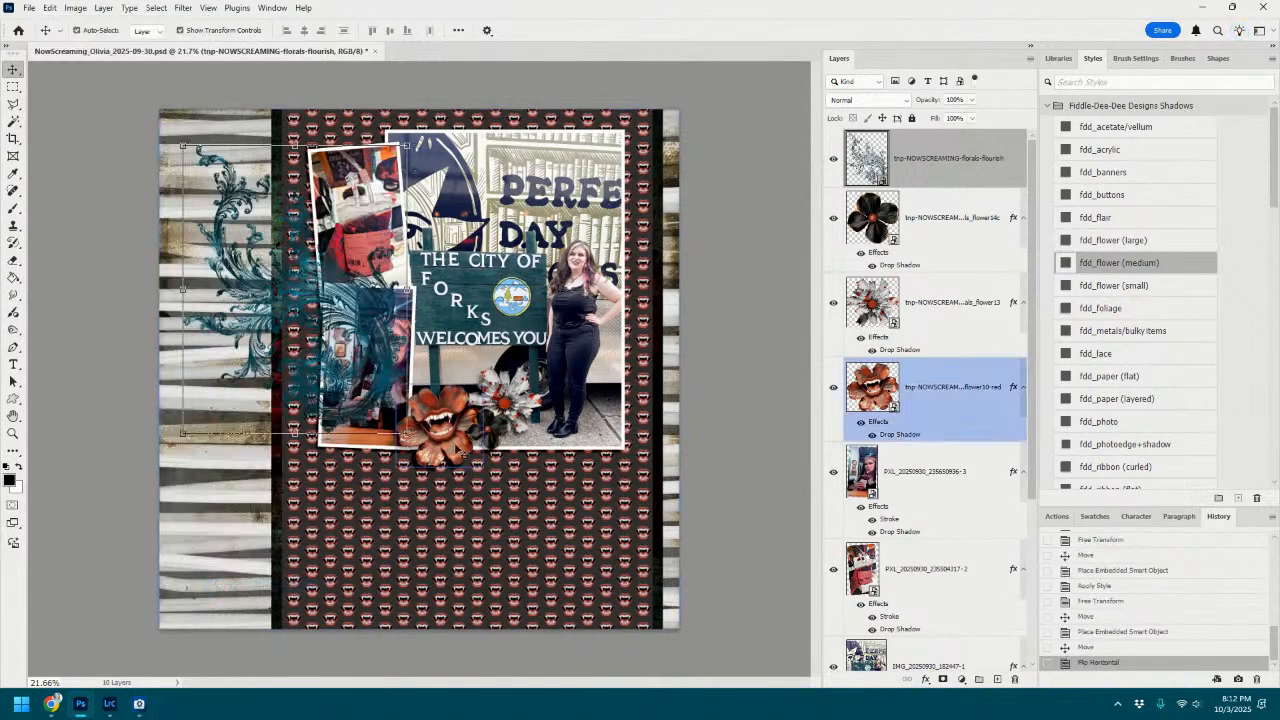
Stack the flourish directly above the pp2 background paper and move it down along the left margin.
key("ctrl+shift+bracketleft")
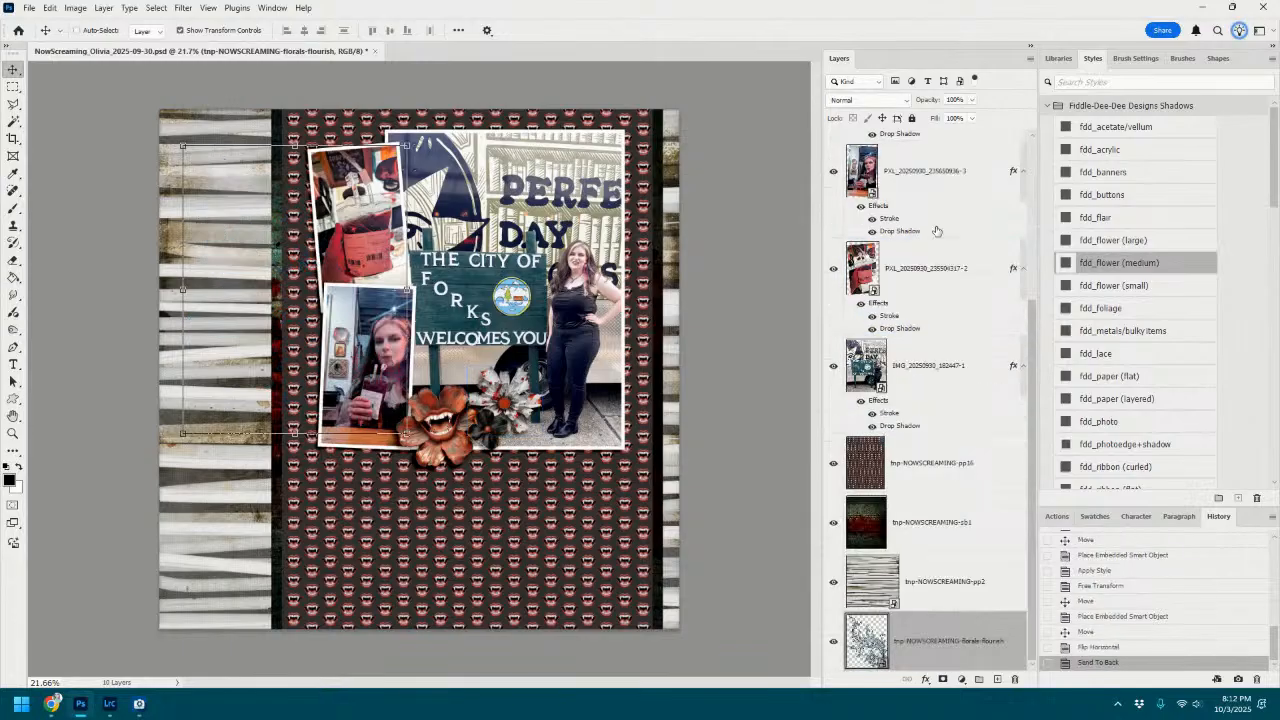
left_click_drag(866, 640, 868, 560)
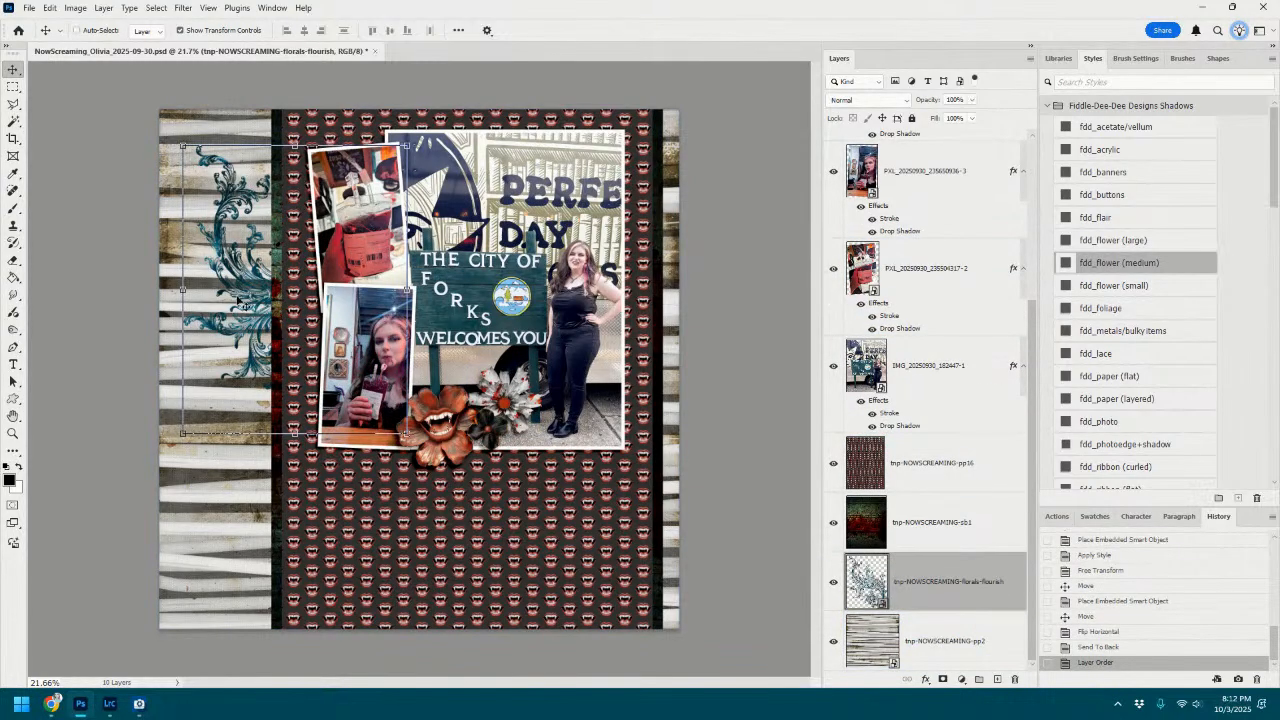
left_click_drag(274, 276, 247, 397)
Duplicate the flourish layer and move the copy to the page's right margin.
left_click(247, 385, "ctrl")
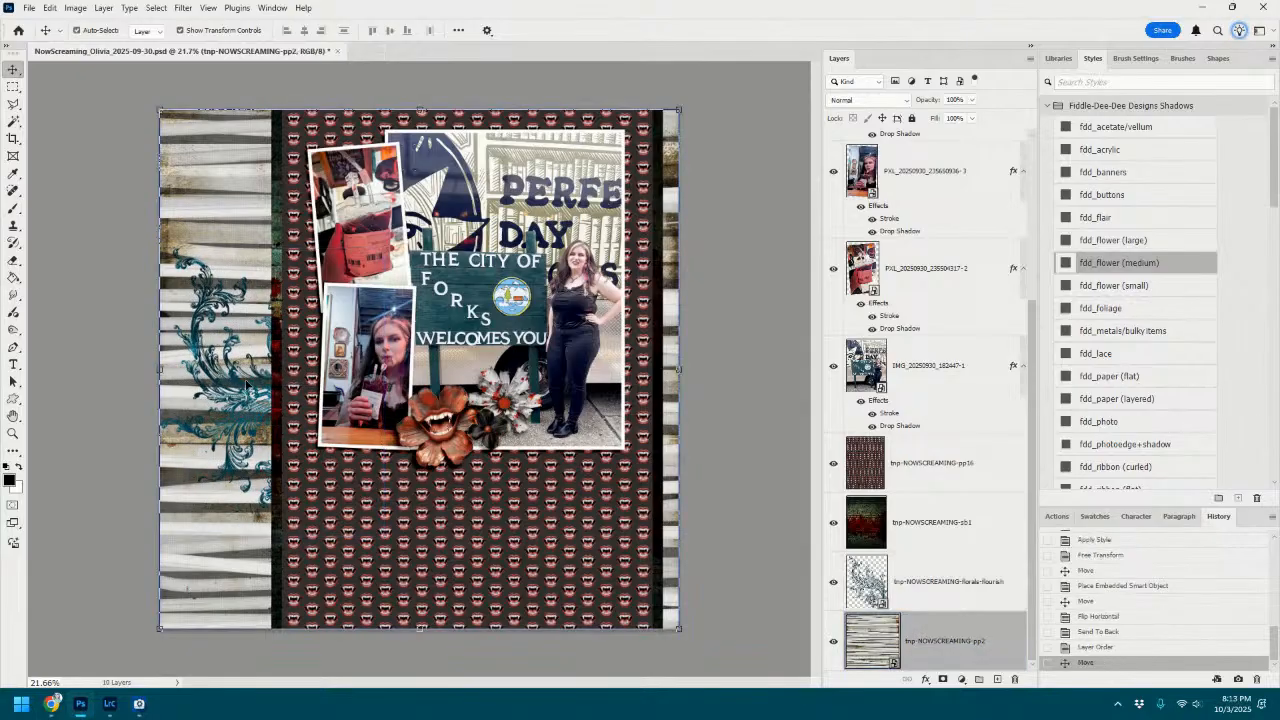
left_click_drag(912, 600, 910, 556)
left_click_drag(252, 375, 680, 364)
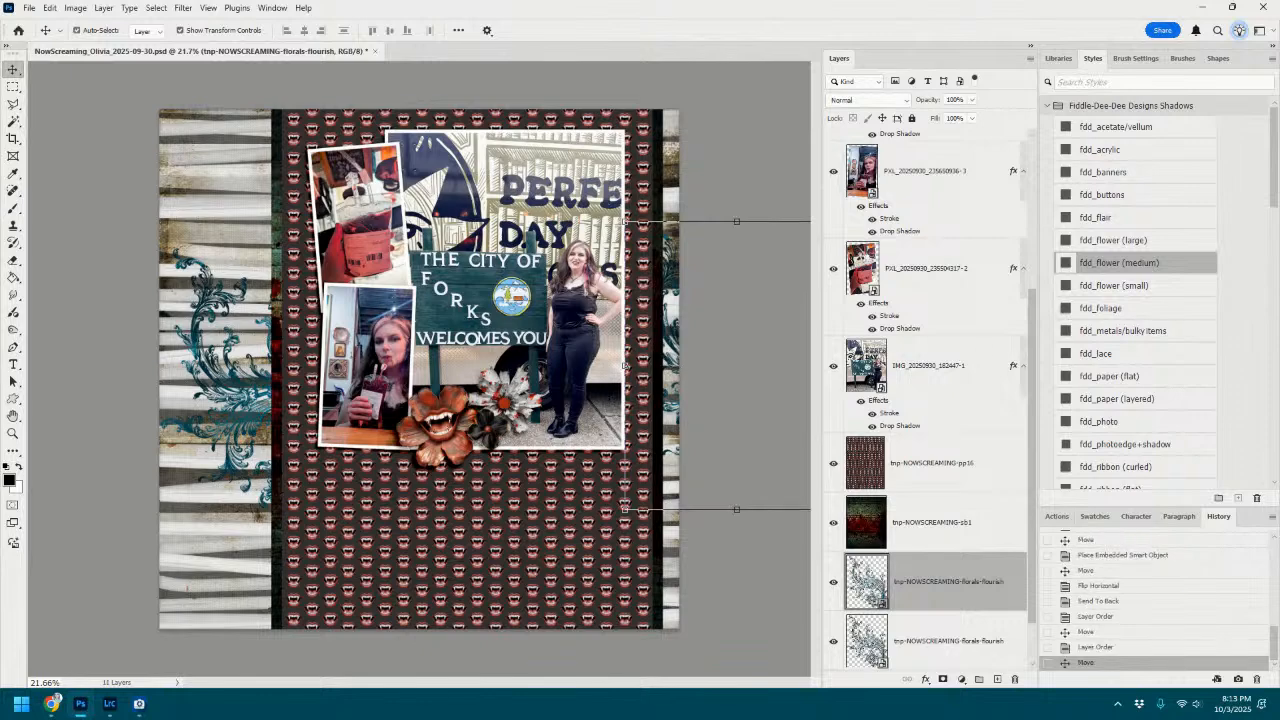
Place the kit_border2 and kit_border1 overlays directly above the pp2 background paper.
left_click(676, 603)
left_click_drag(1279, 548, 324, 573)
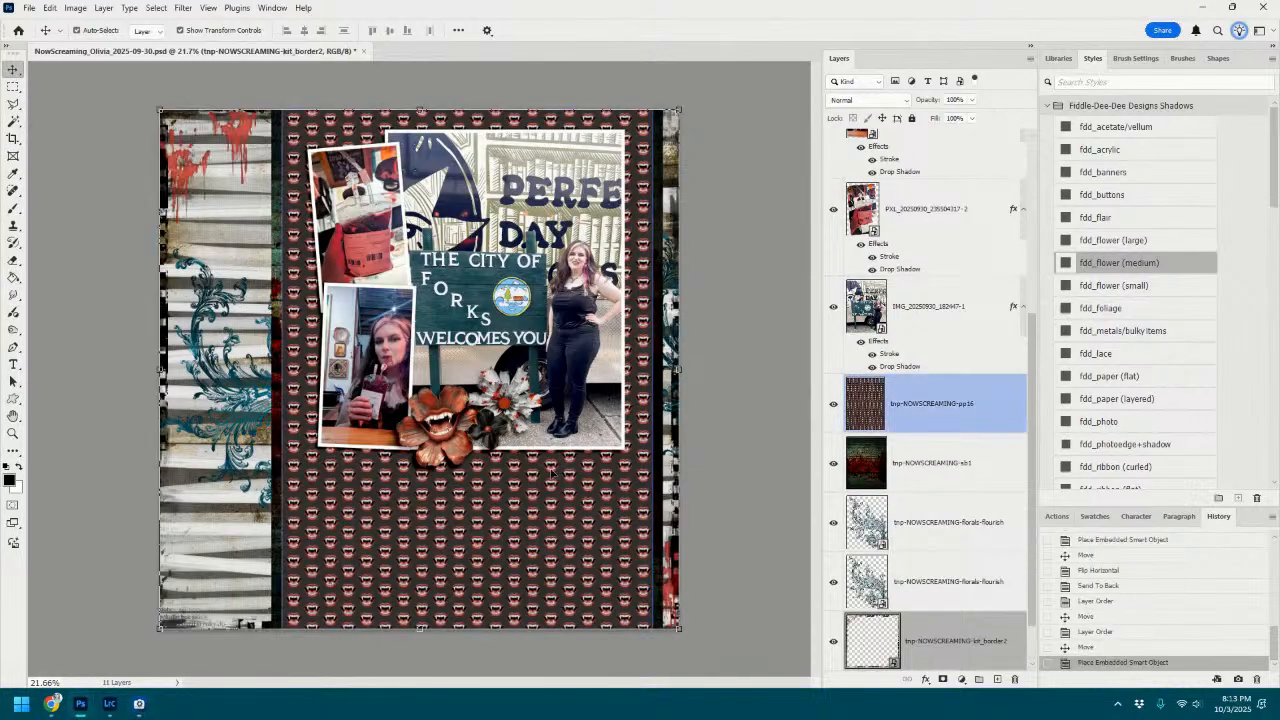
left_click_drag(1279, 505, 519, 609)
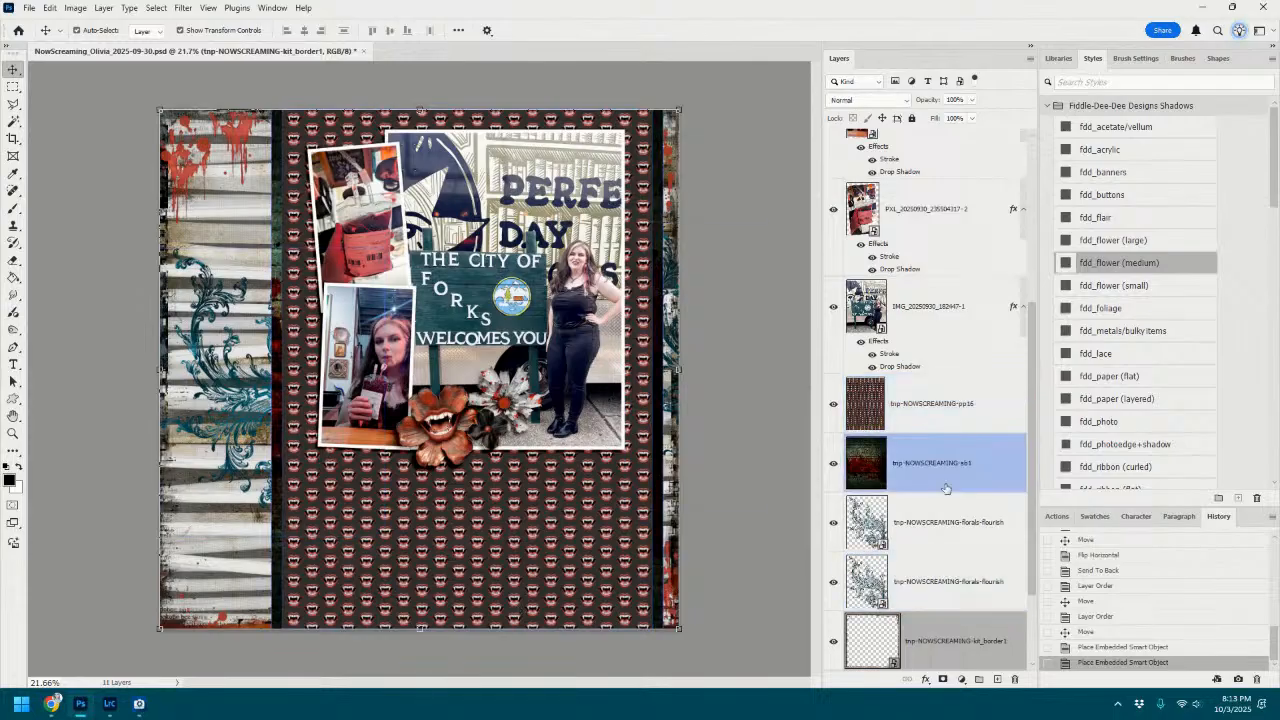
Delete the kit_border2 layer.
scroll(946, 495, "down", 2)
left_click(944, 585)
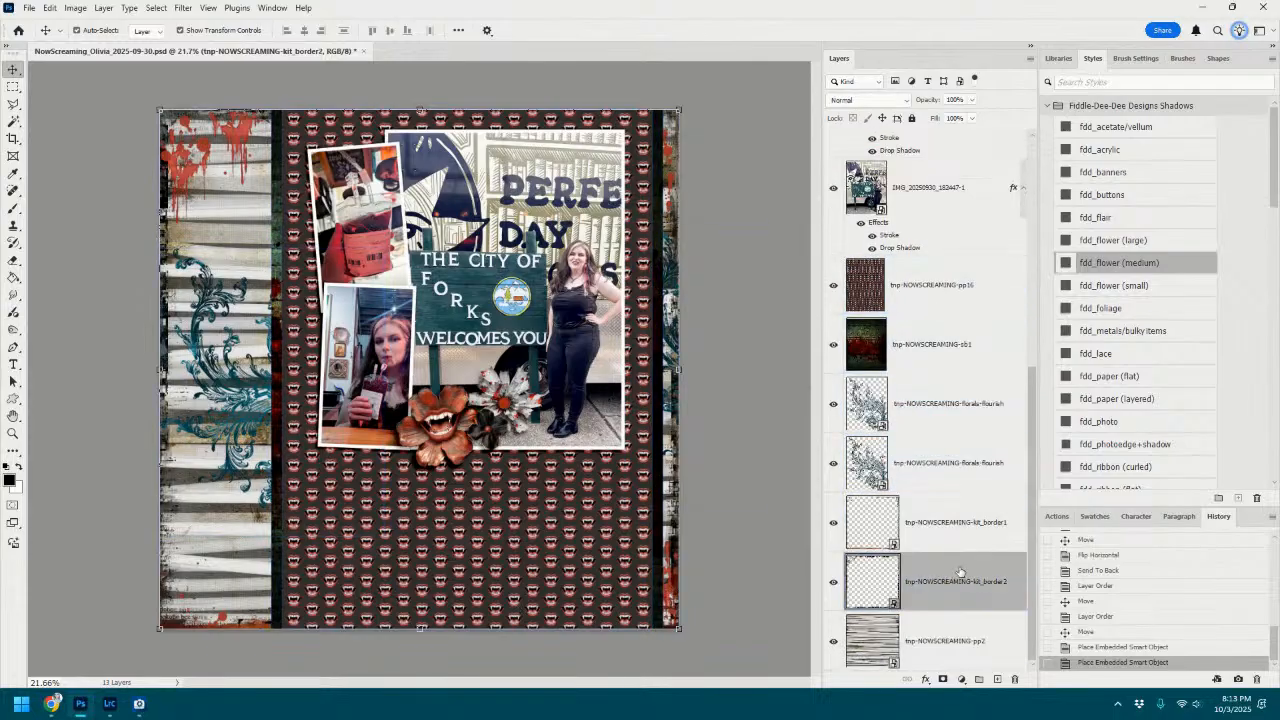
right_click(952, 586)
left_click(986, 160)
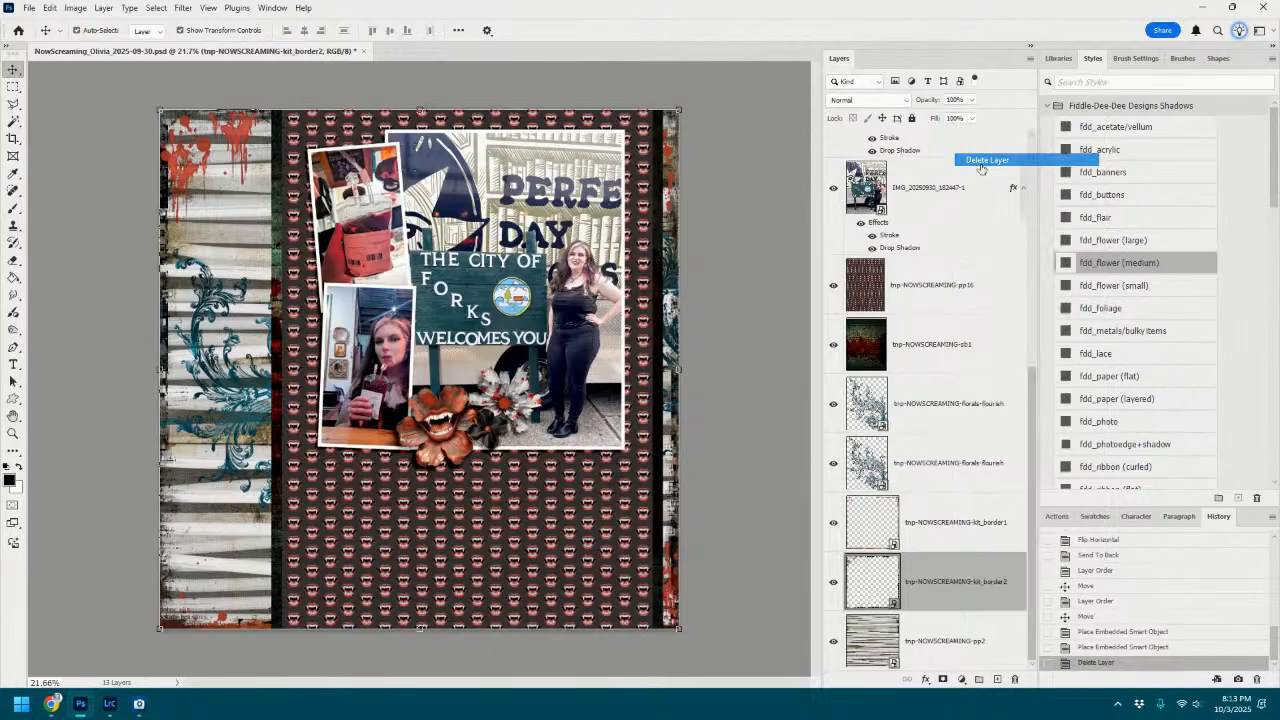
Place the kit_bloodsplatter4 element above the background paper and move it to the page's lower-left margin.
left_click_drag(1279, 392, 580, 503)
left_click_drag(490, 390, 343, 533)
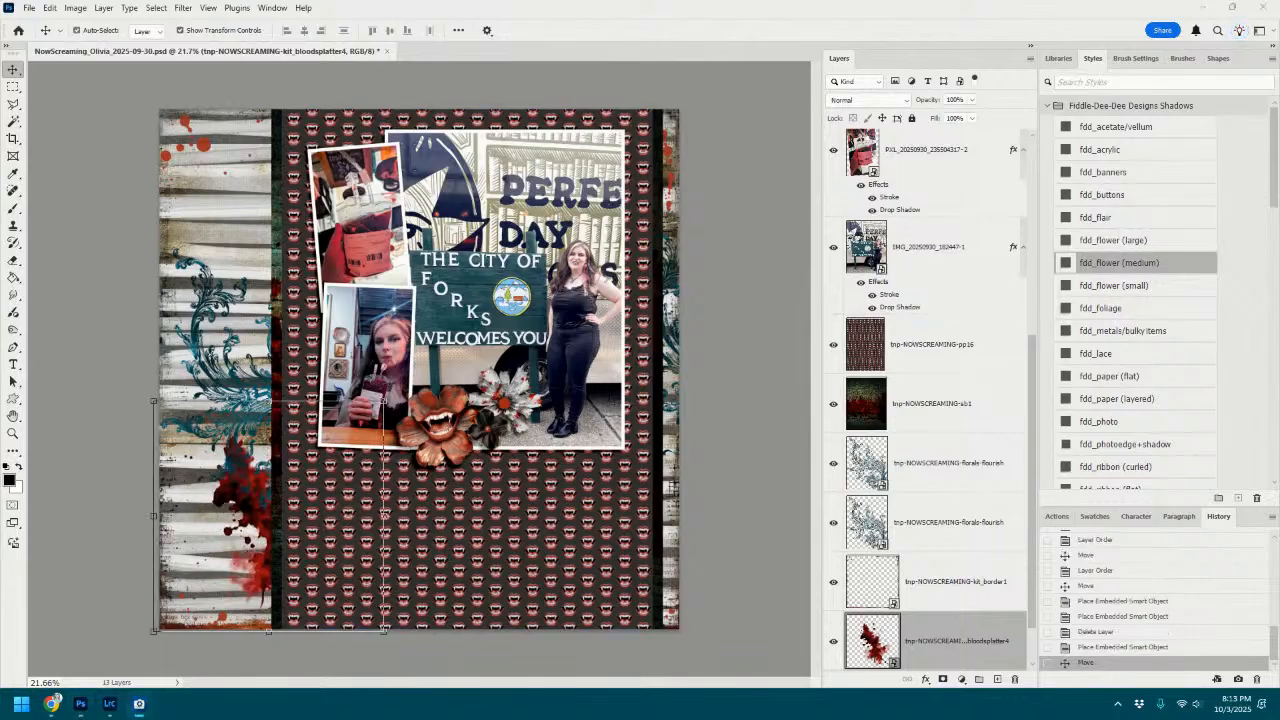
Place kit_bloodsplatter5 on the page's upper-right margin and duplicate it onto the upper-left margin.
left_click_drag(543, 403, 550, 425)
left_click_drag(516, 331, 680, 220)
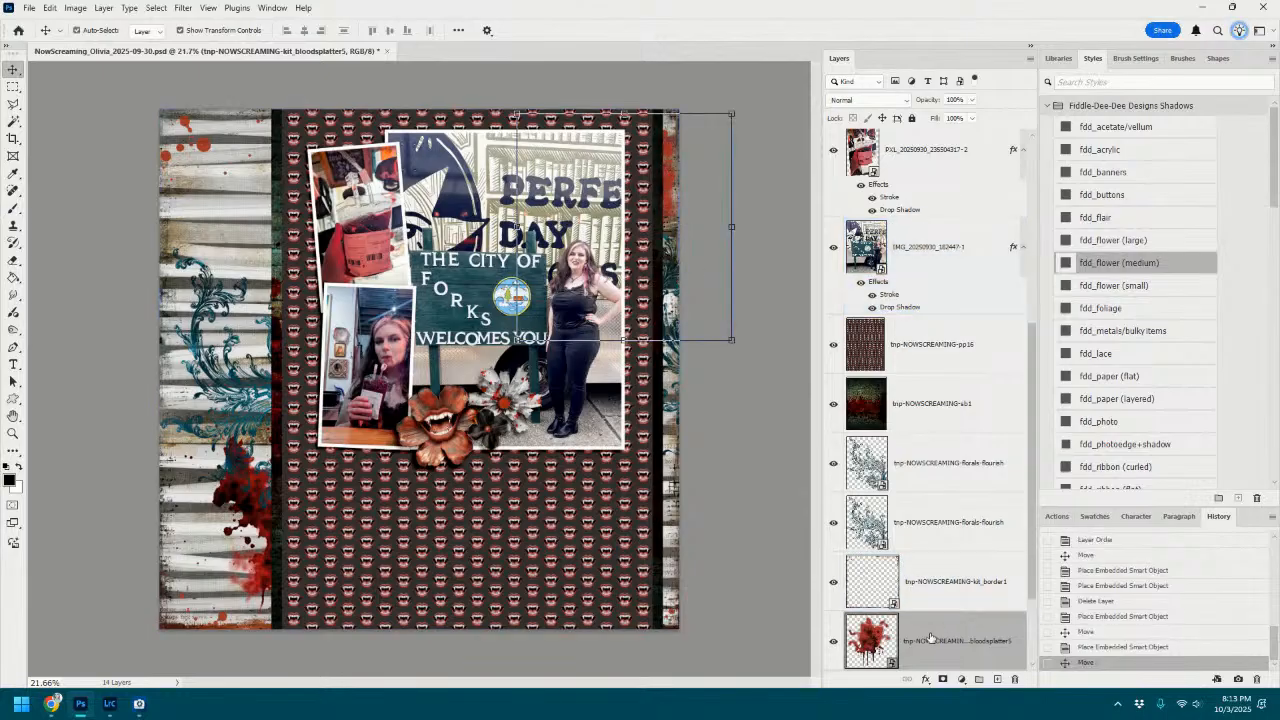
left_click_drag(930, 639, 933, 612)
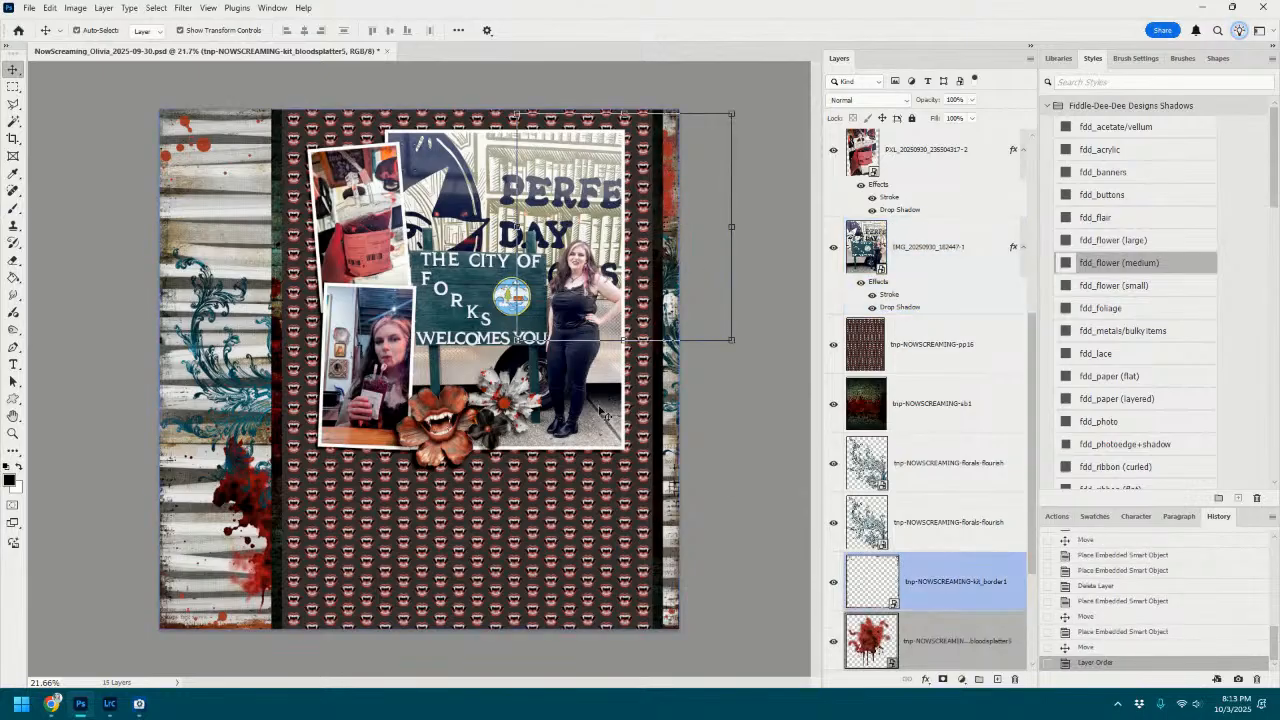
left_click_drag(618, 230, 140, 233)
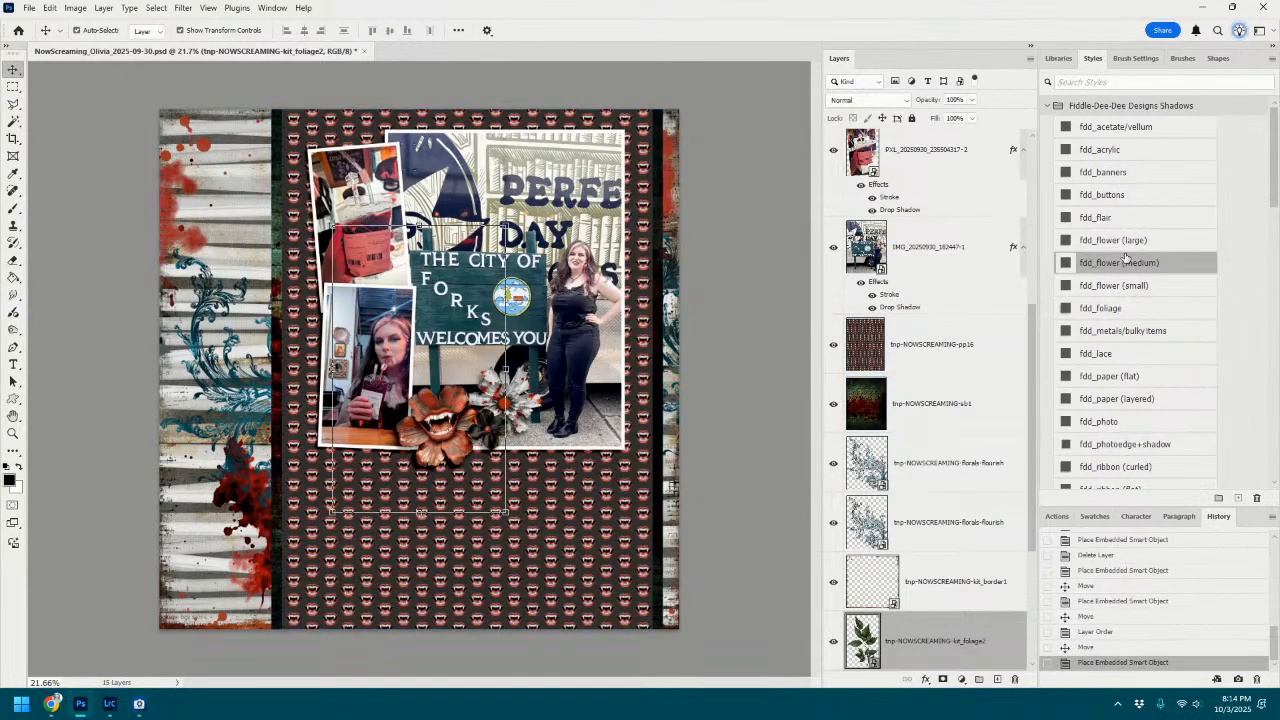
Give the kit_foliage2 branch the fdd_flower (large) style, tuck it behind the photos' left edge, and scale it to about 98.1%.
left_click_drag(1130, 242, 366, 322)
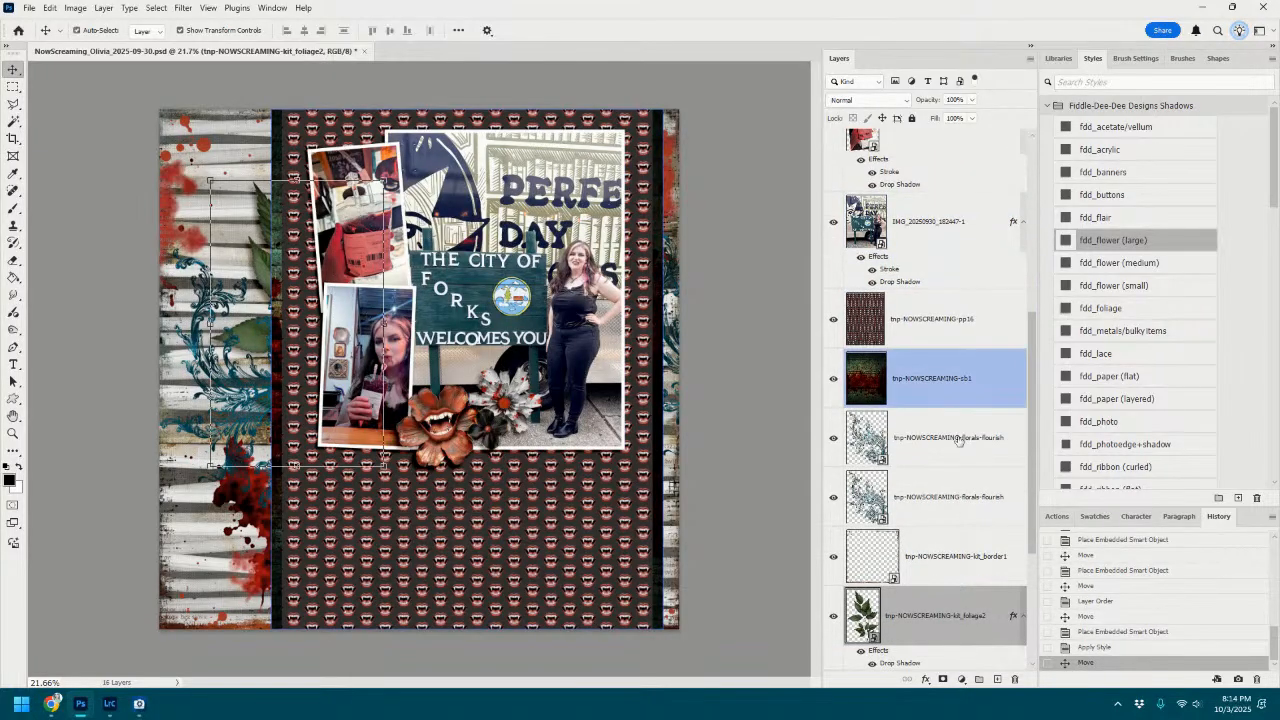
left_click_drag(930, 615, 940, 295)
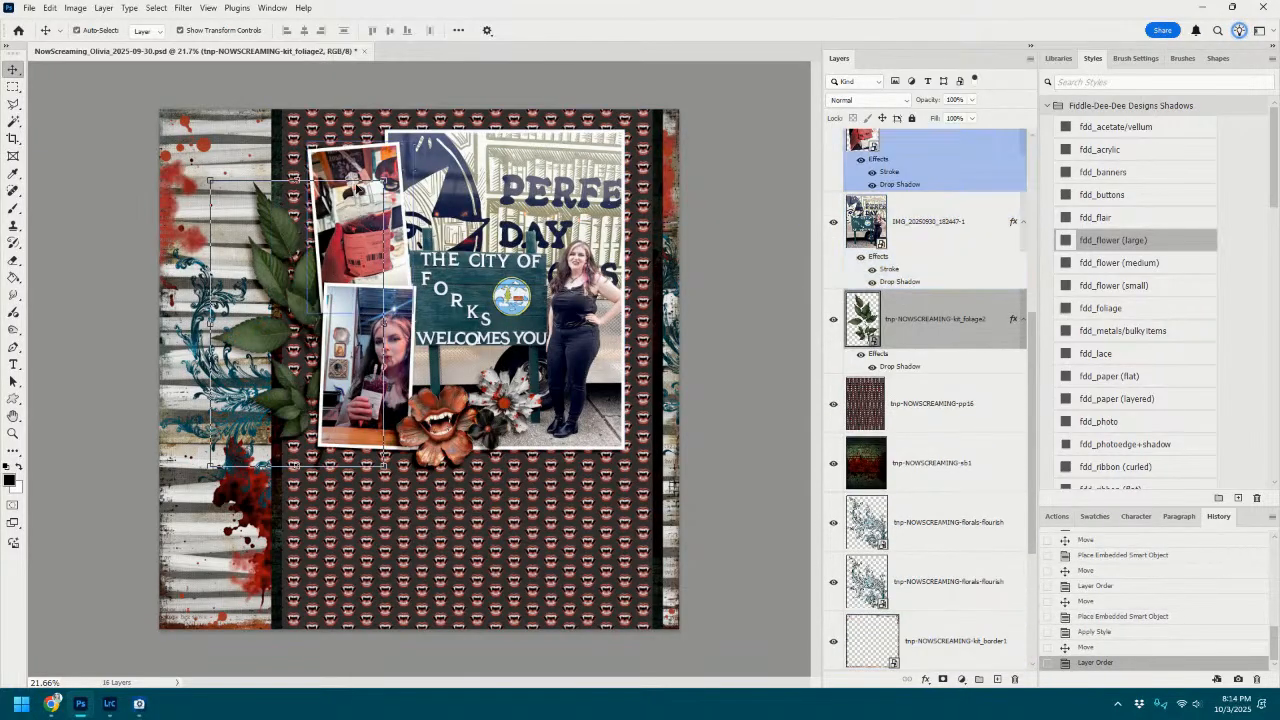
left_click_drag(385, 180, 380, 186)
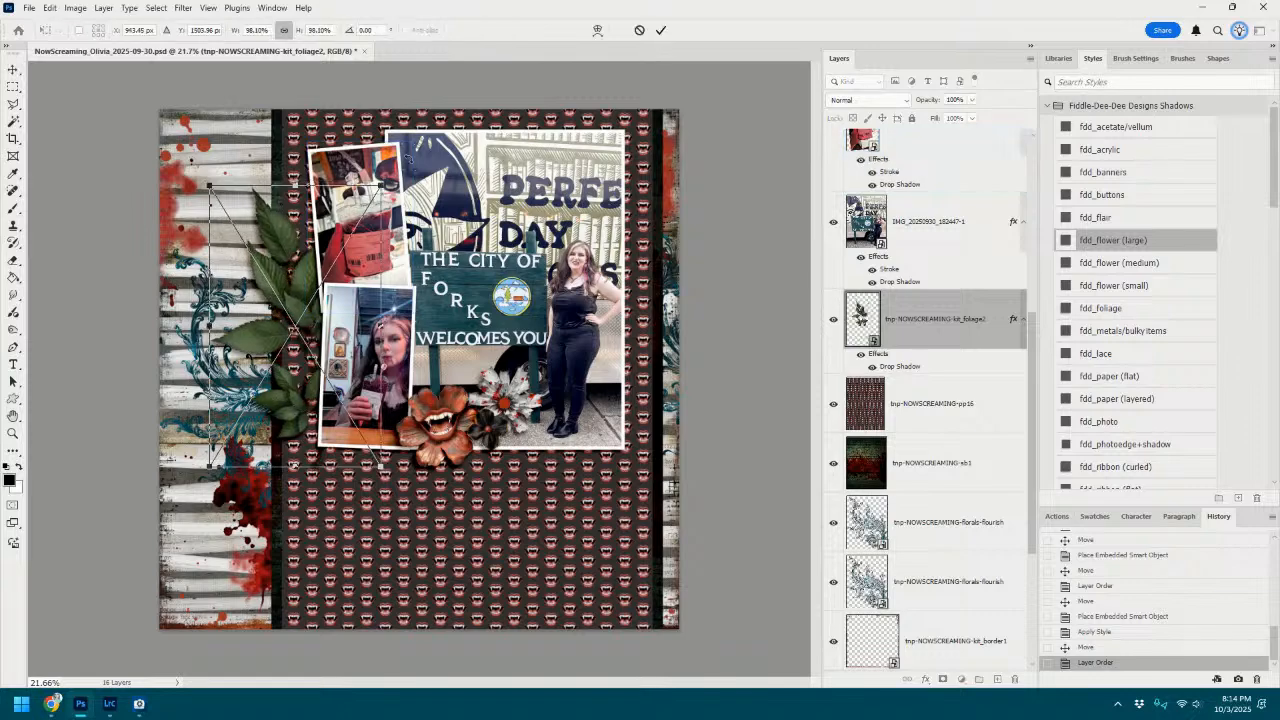
left_click(664, 31)
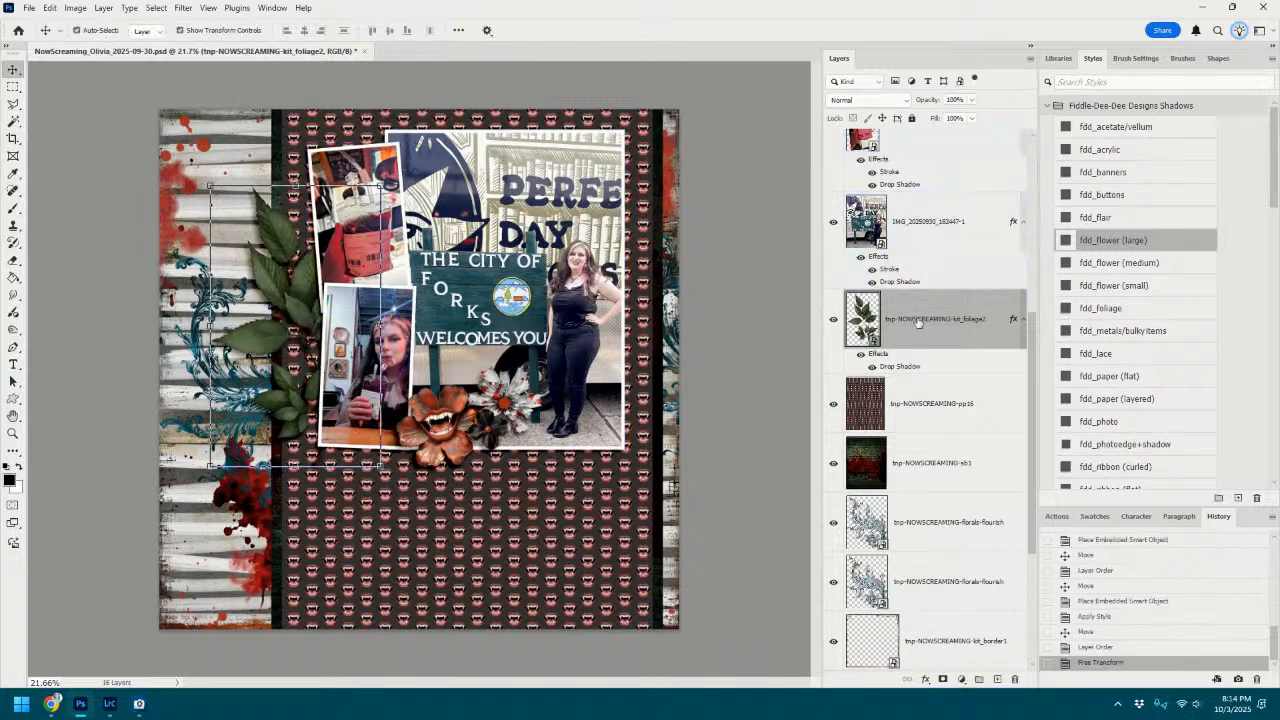
Duplicate the foliage branch above the photo layers, just under the red flower, and move the copy behind the flower cluster.
scroll(918, 321, "up", 3)
left_click_drag(922, 579, 949, 264)
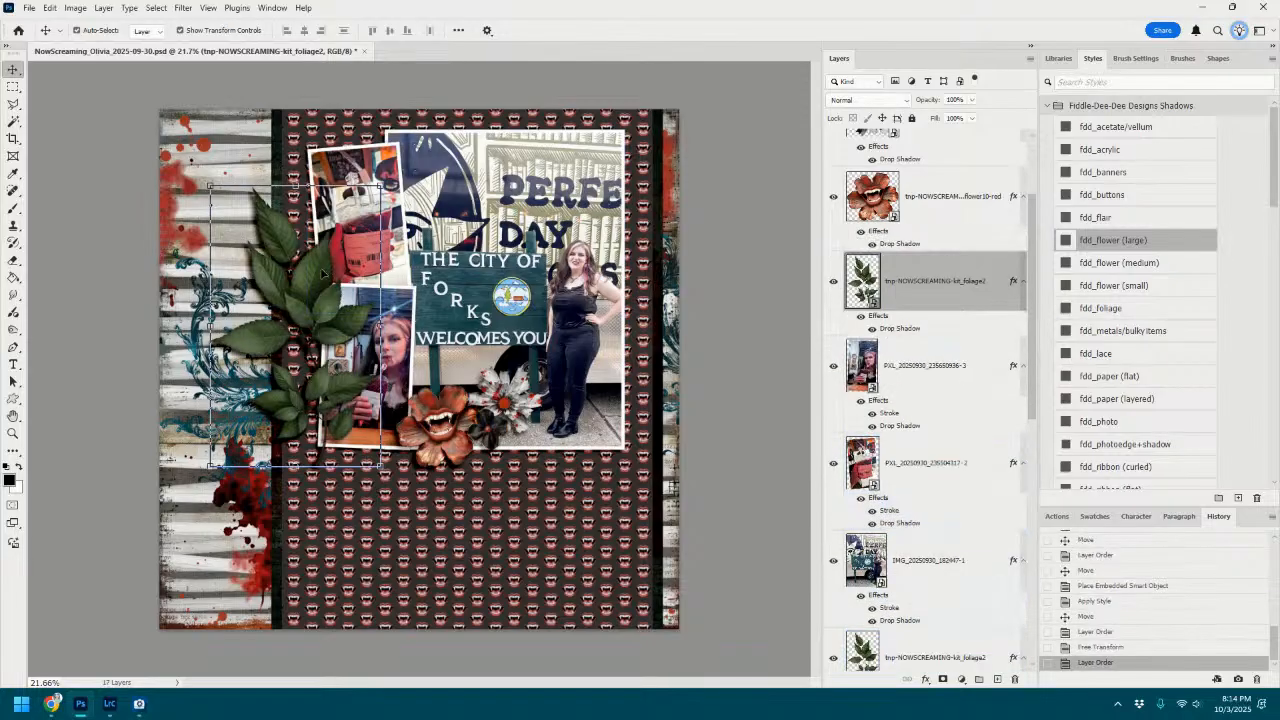
left_click_drag(333, 276, 510, 345)
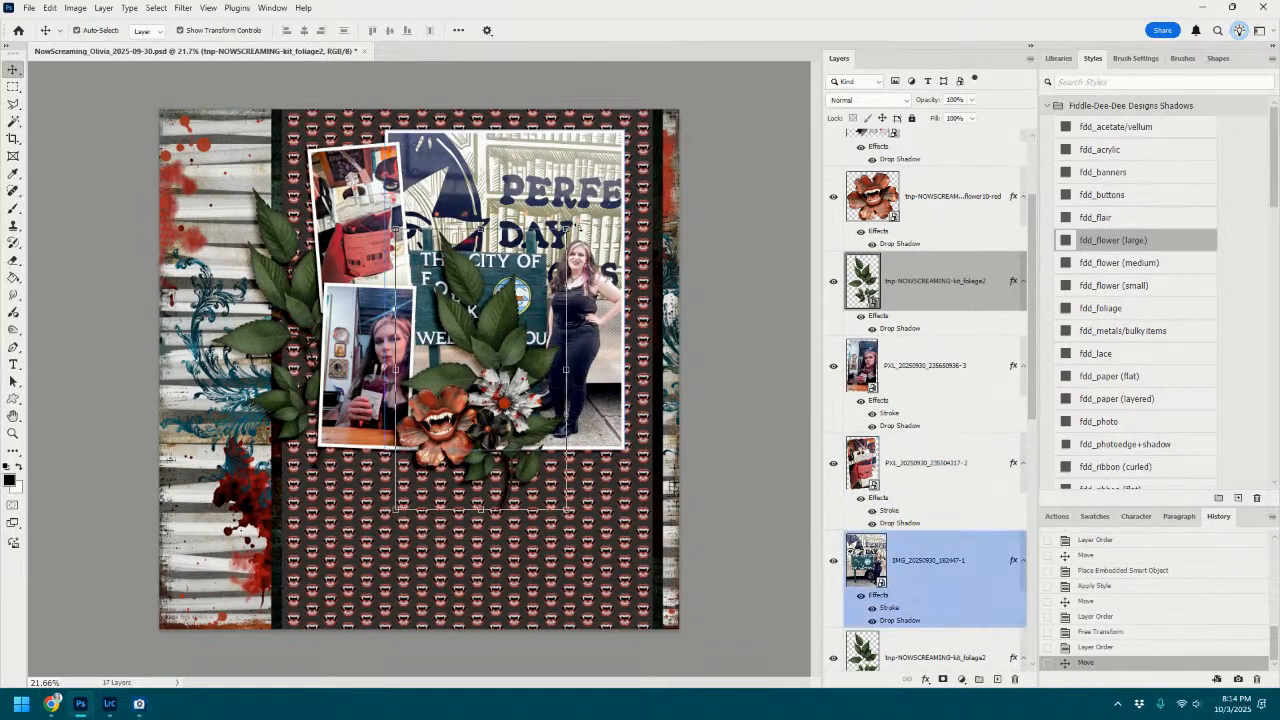
Rotate the foliage copy to about 129.3°, scale it to about 85.5%, and position it extending down and right from the flowers.
left_click_drag(577, 227, 593, 511)
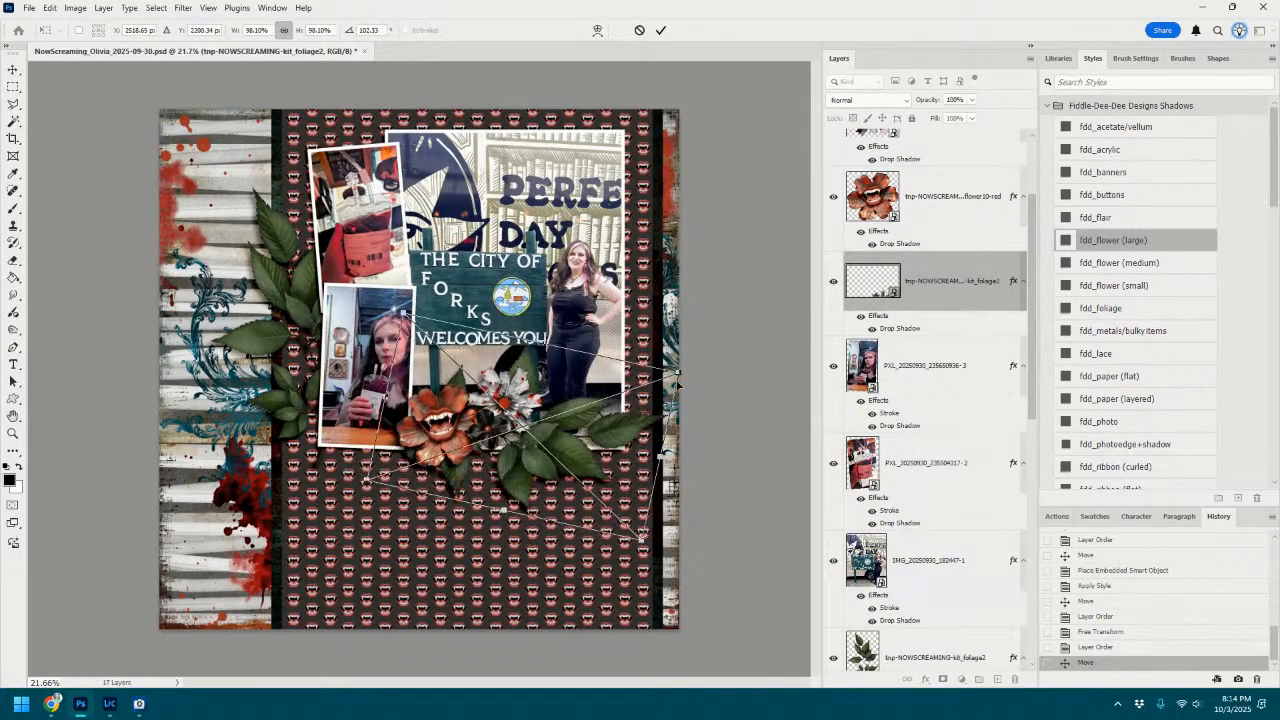
left_click_drag(677, 374, 654, 455)
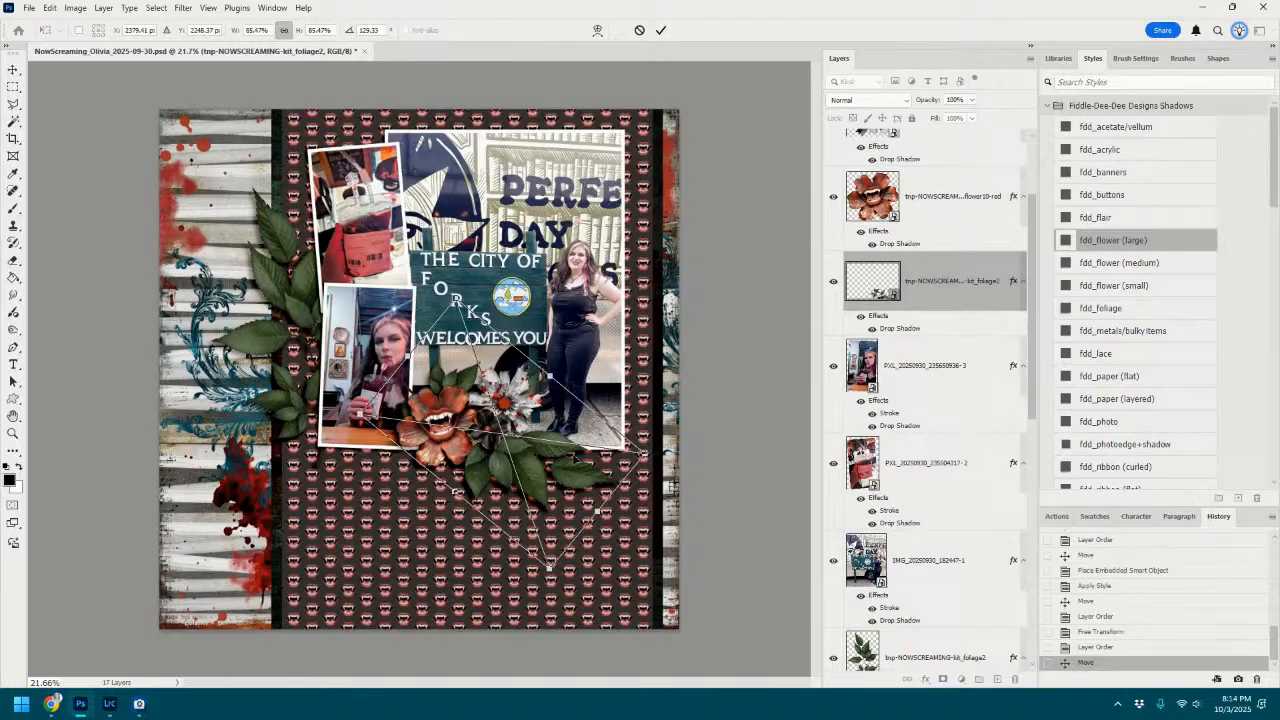
left_click_drag(575, 458, 592, 473)
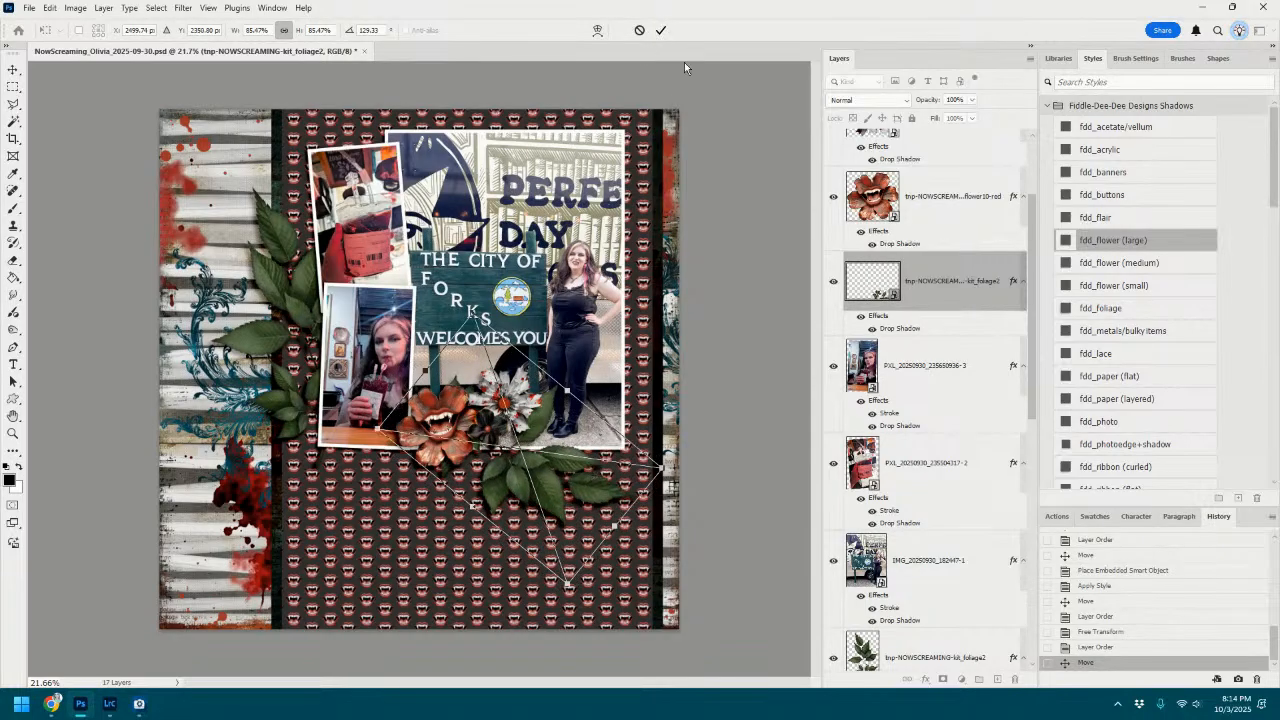
left_click(661, 31)
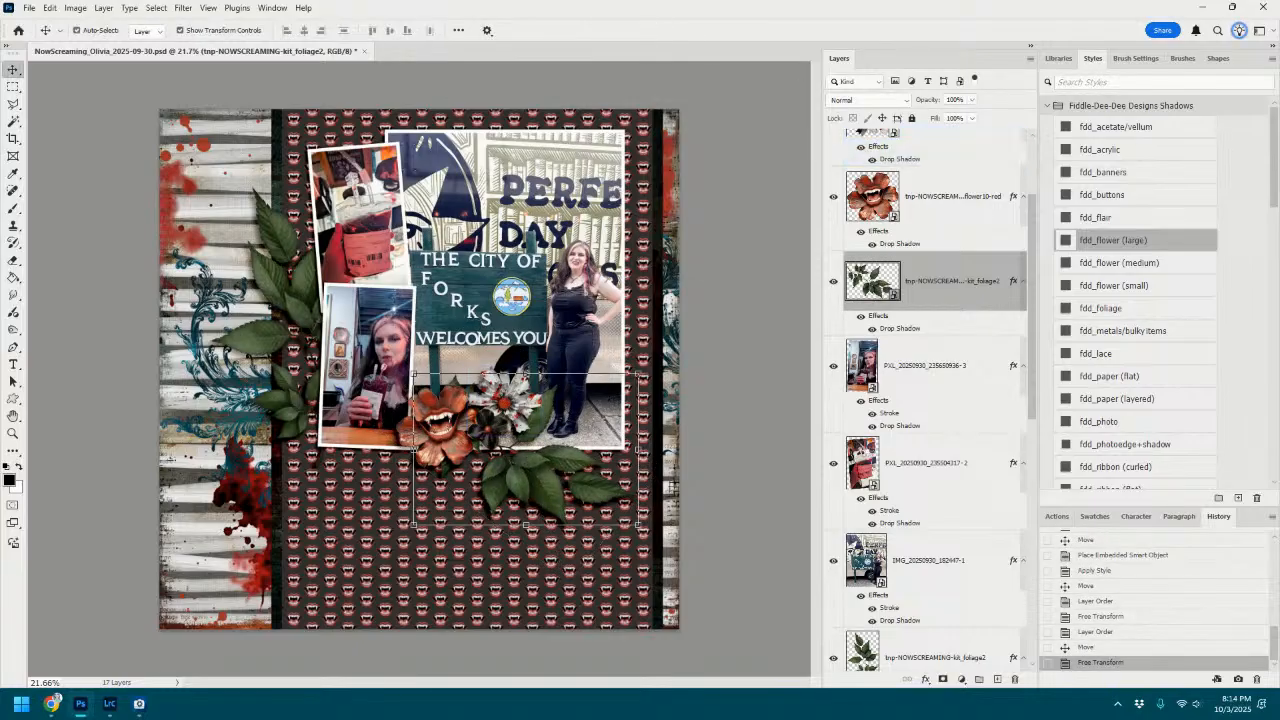
Place kit_flower1 with the fdd_flower (large) style, scale it to about 67.9%, and position it on the foliage at the photos' left edge.
left_click_drag(726, 247, 597, 303)
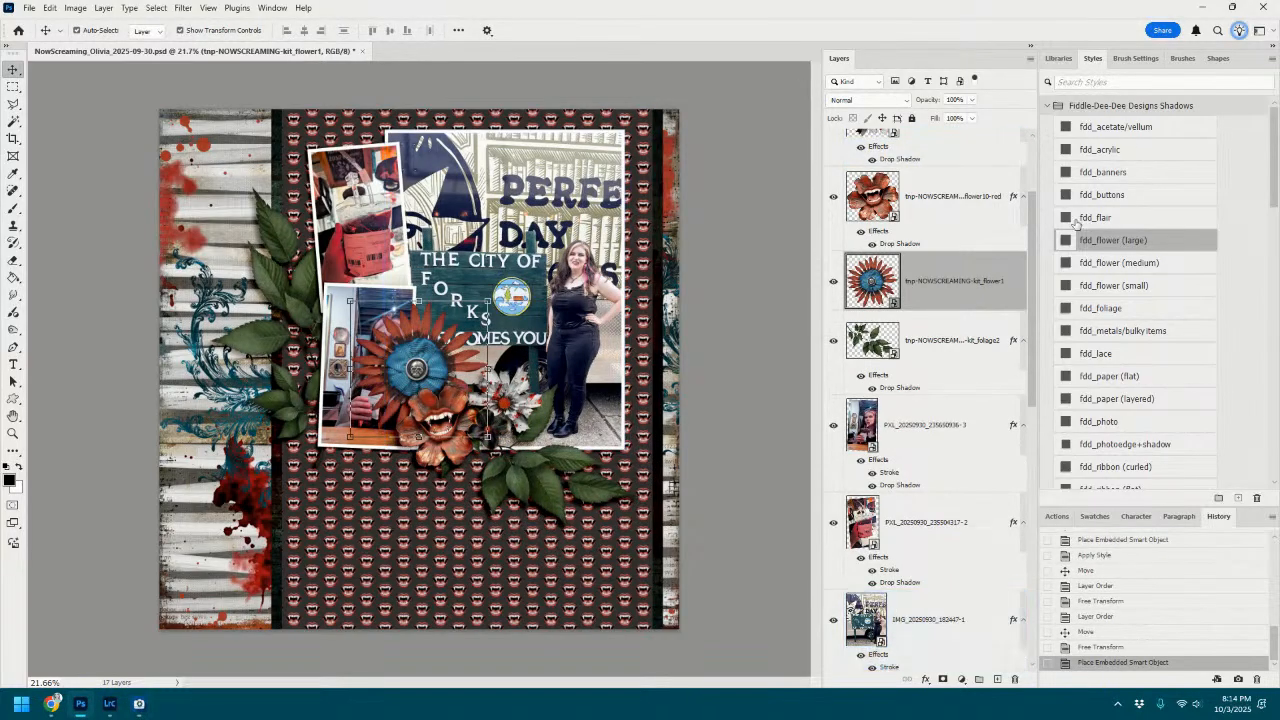
left_click(1113, 241)
key("ctrl+t")
left_click_drag(487, 300, 442, 345)
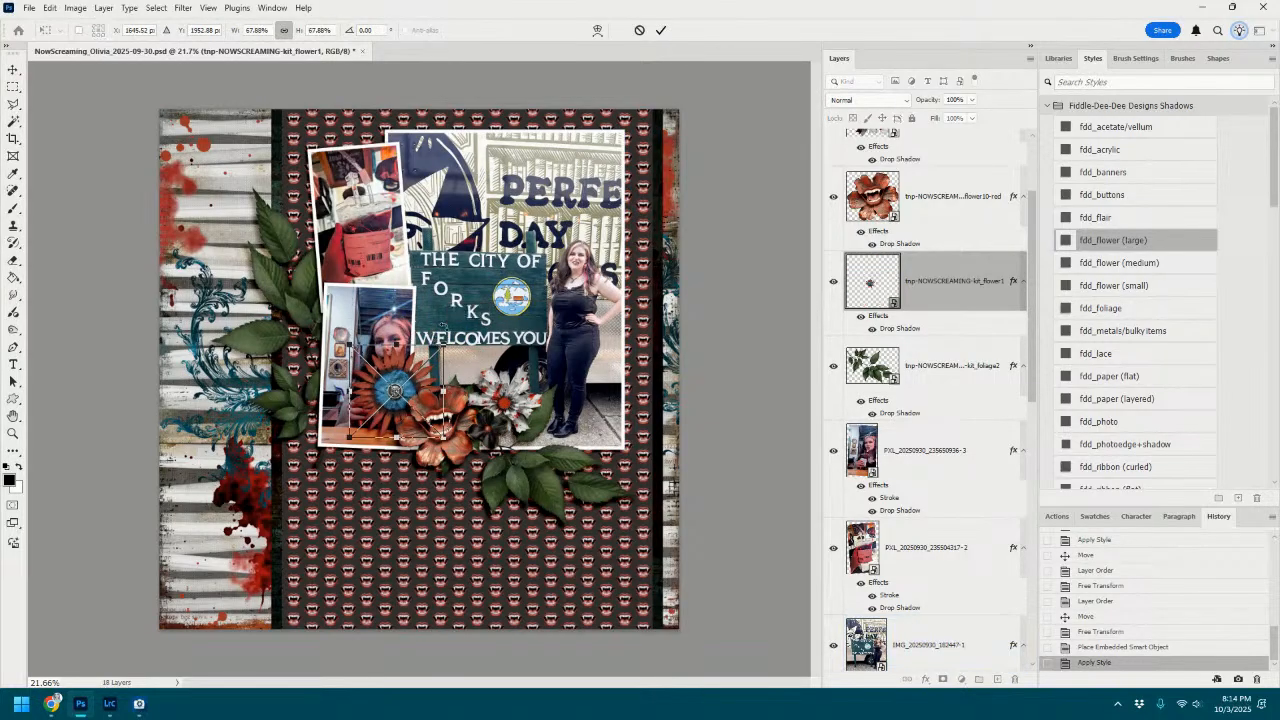
left_click(660, 30)
left_click_drag(405, 402, 303, 357)
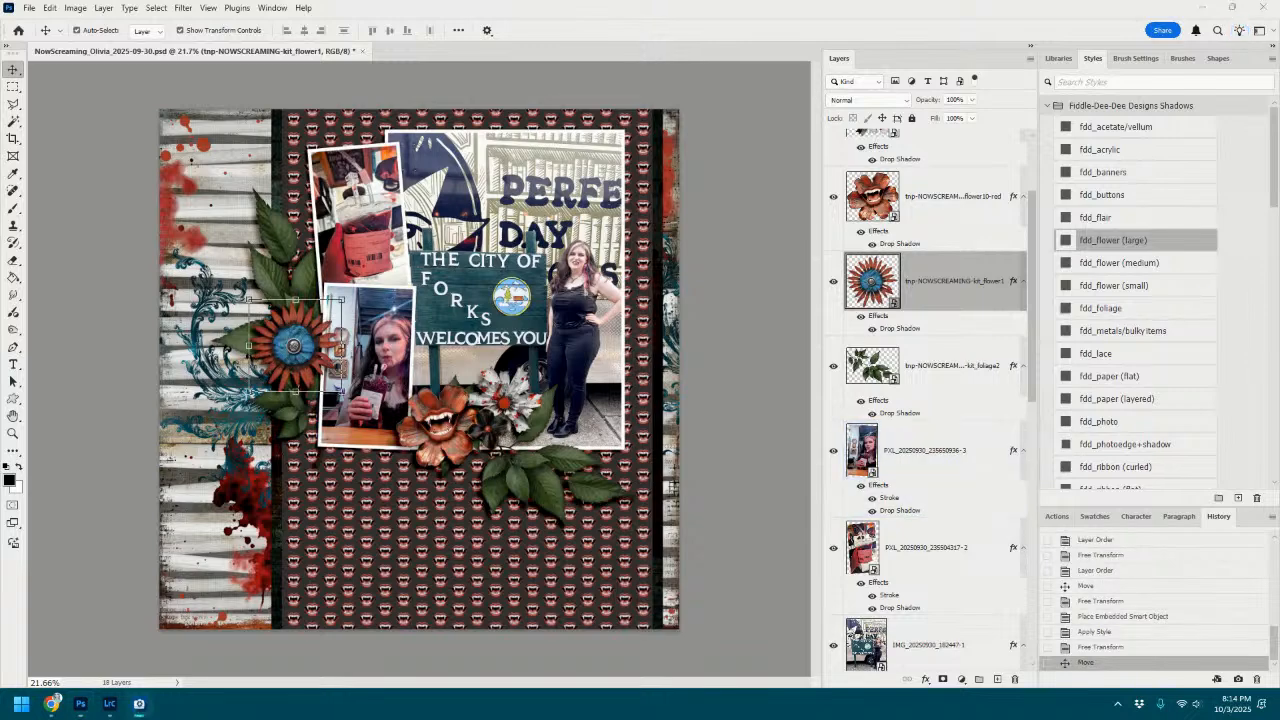
Place the black kit_flower4 above the kit_flower1 layer.
left_click_drag(1208, 357, 769, 457)
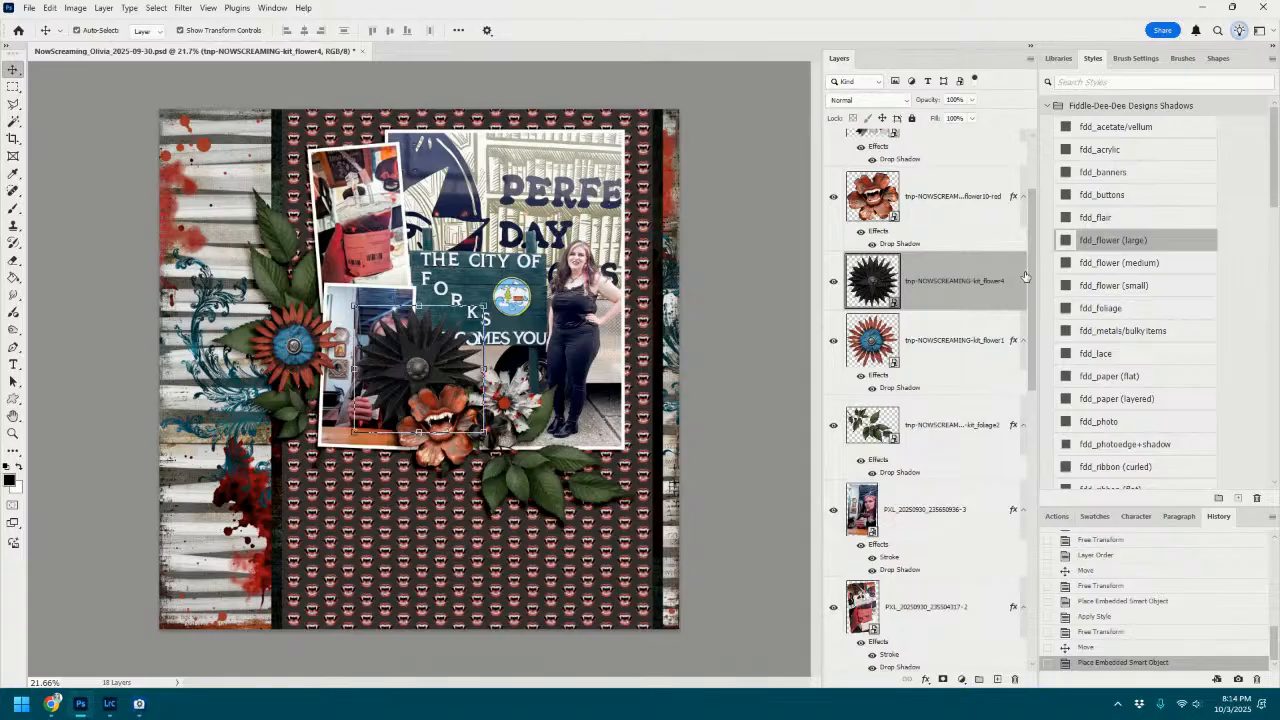
mouse_move(446, 400)
left_mouse_down()
mouse_move(546, 452)
mouse_move(449, 412)
left_mouse_up()
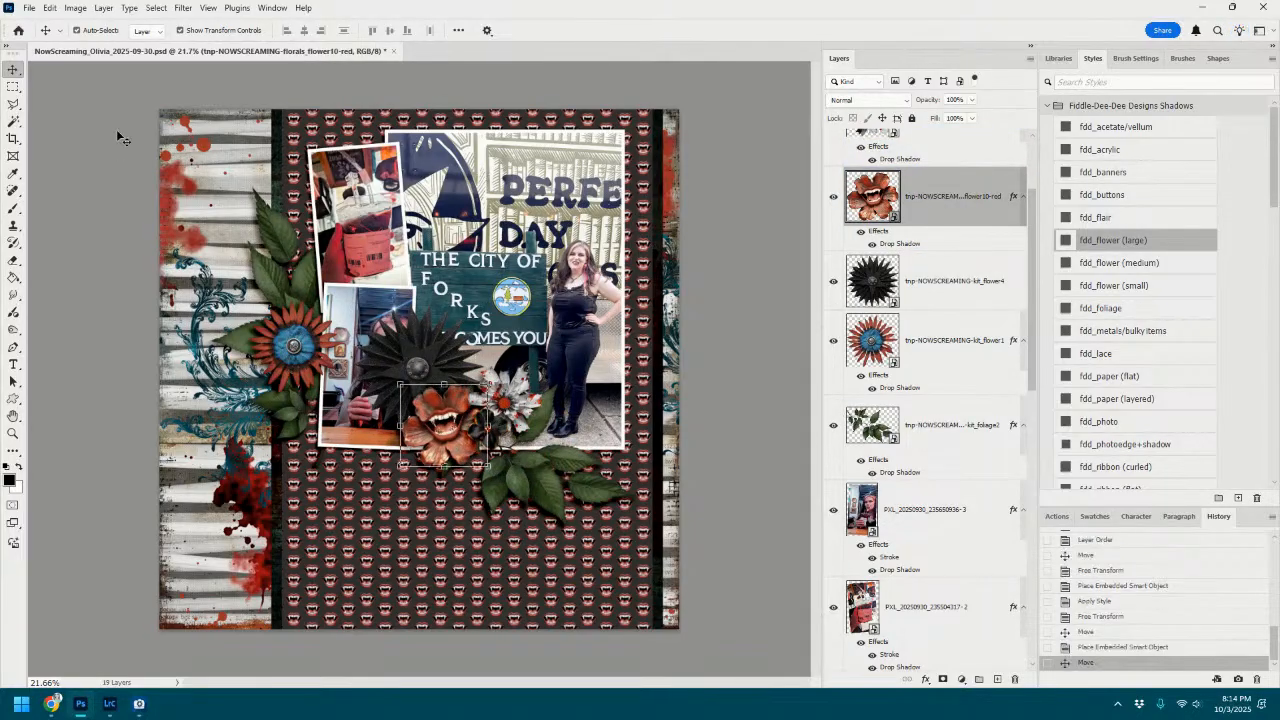
left_click(48, 8)
left_click(70, 15)
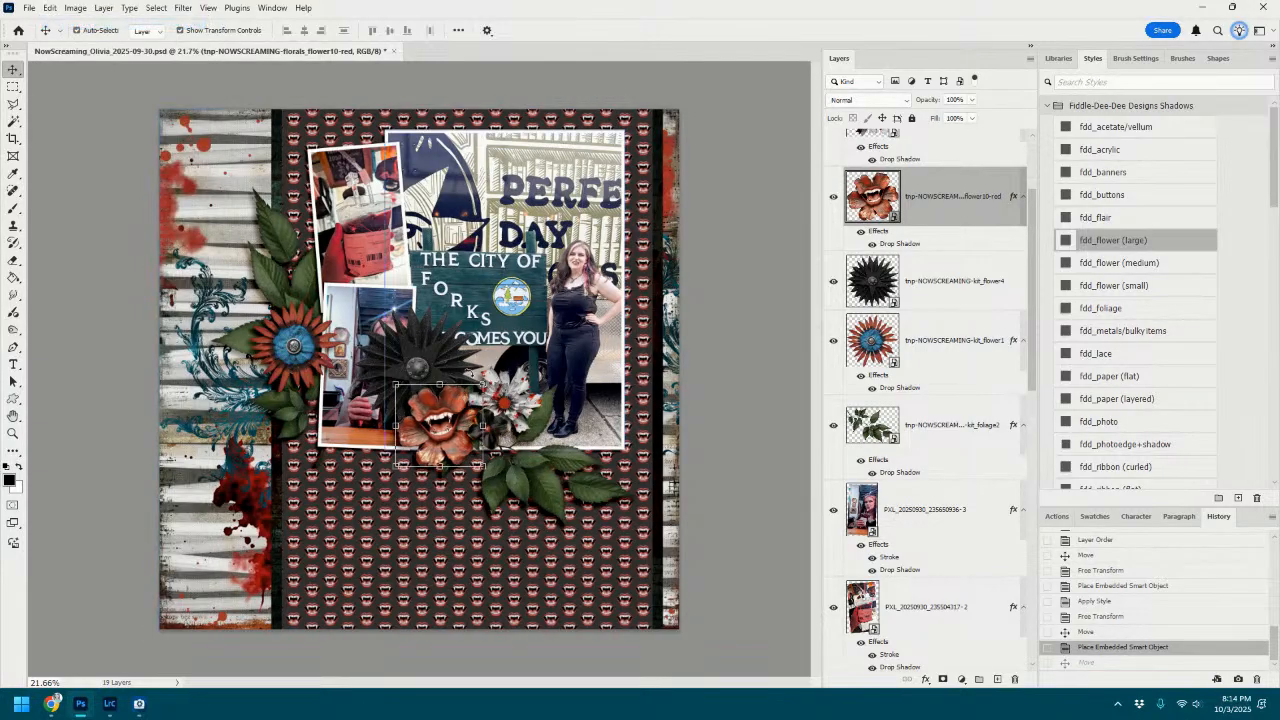
Give kit_flower4 the fdd_flower (large) style, scale it to about 60.2%, and position it on the lower foliage beside the white flower.
left_click_drag(435, 360, 576, 479)
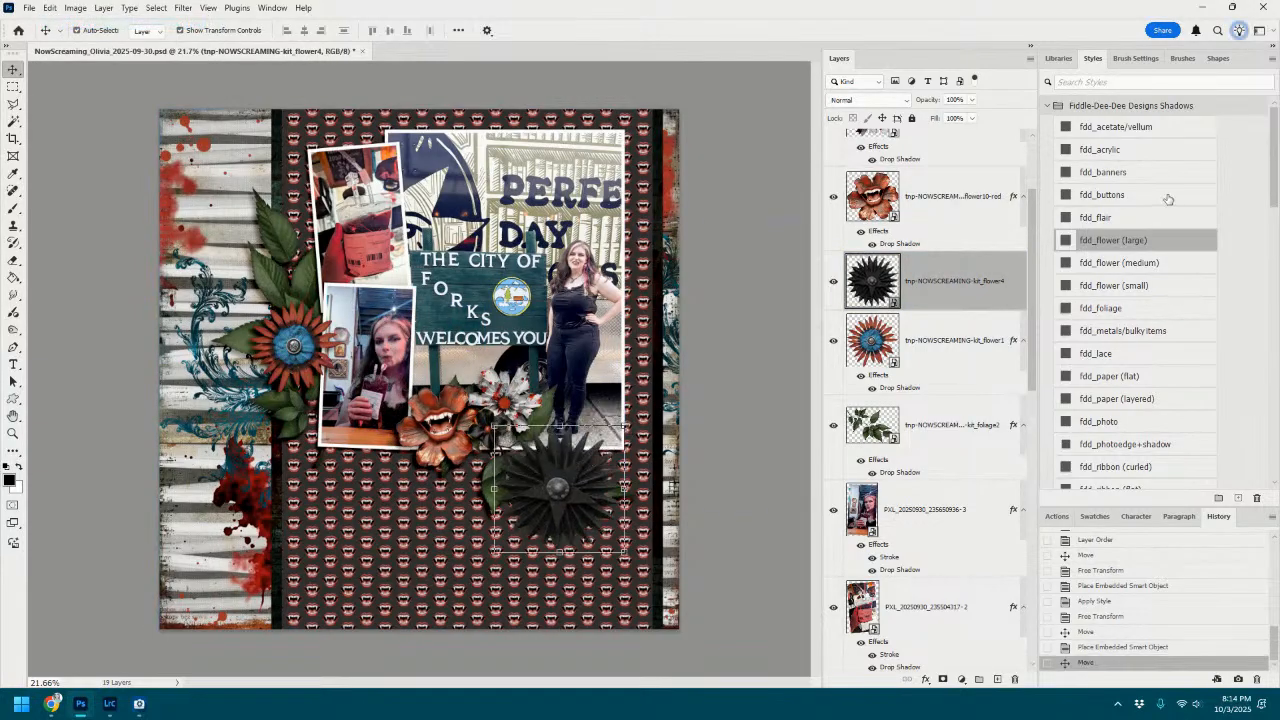
left_click(1134, 239)
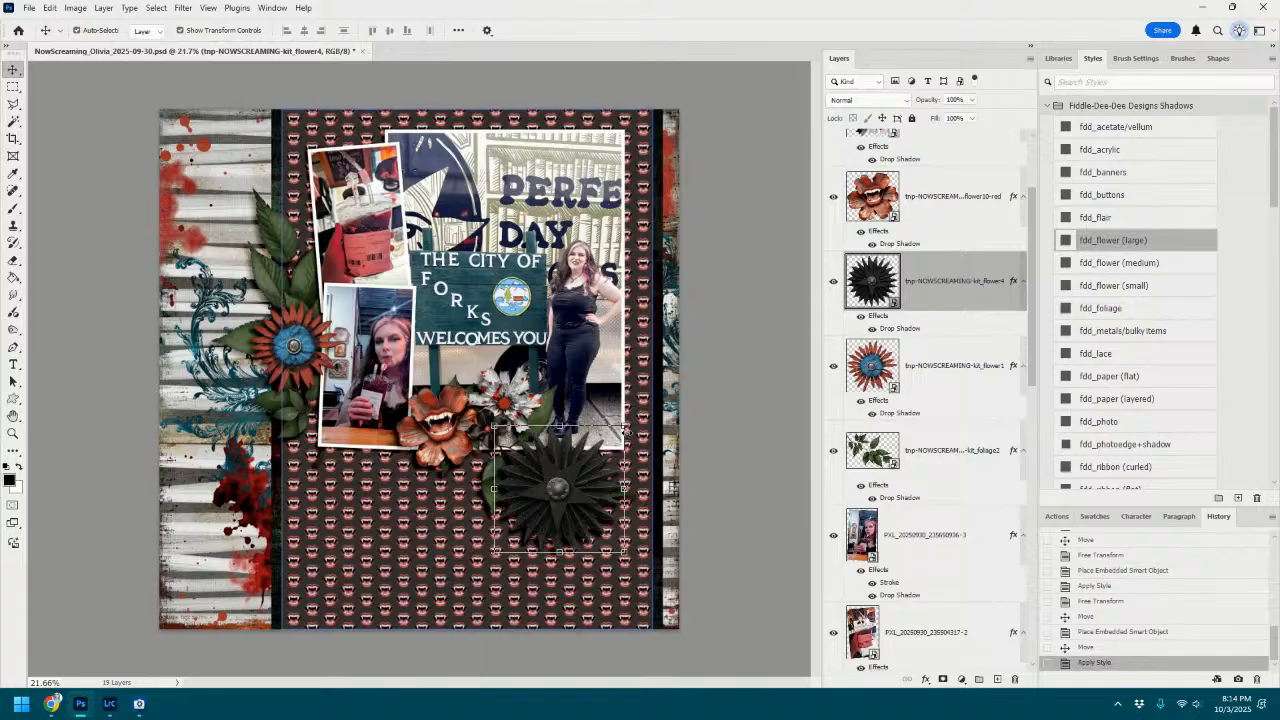
key("ctrl+t")
left_click_drag(627, 426, 567, 477)
left_click_drag(577, 431, 557, 446)
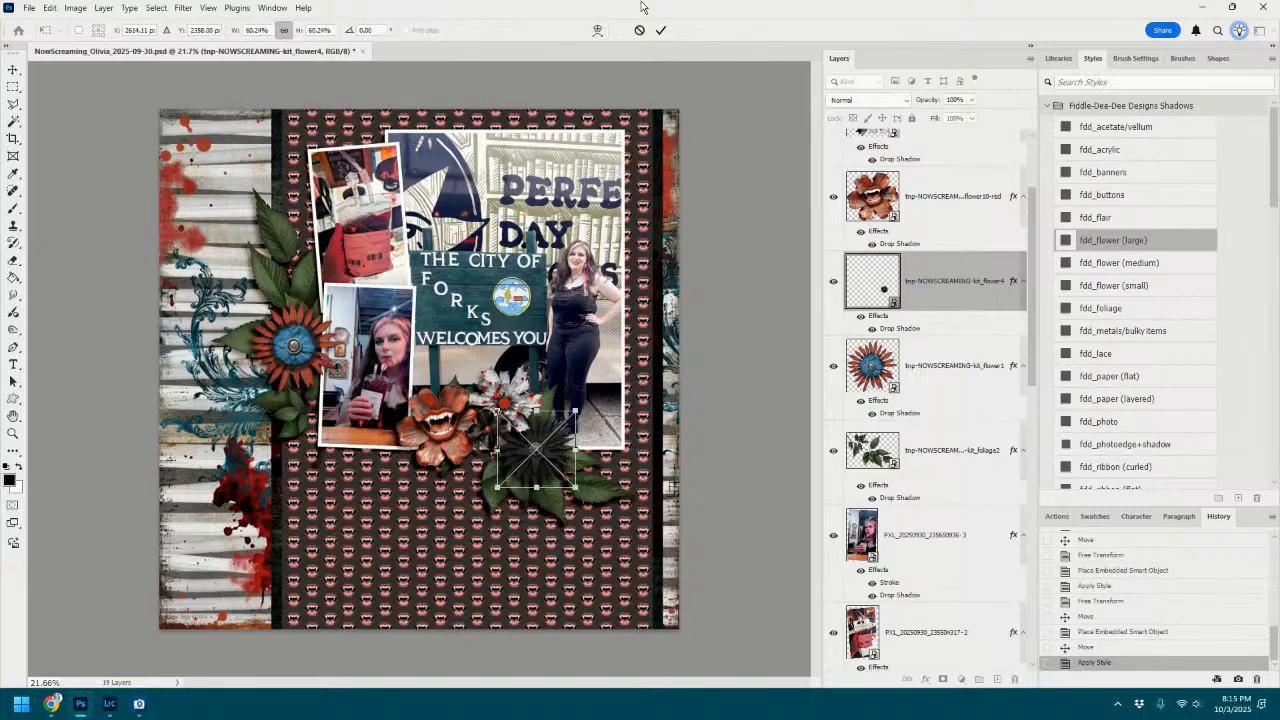
left_click(660, 30)
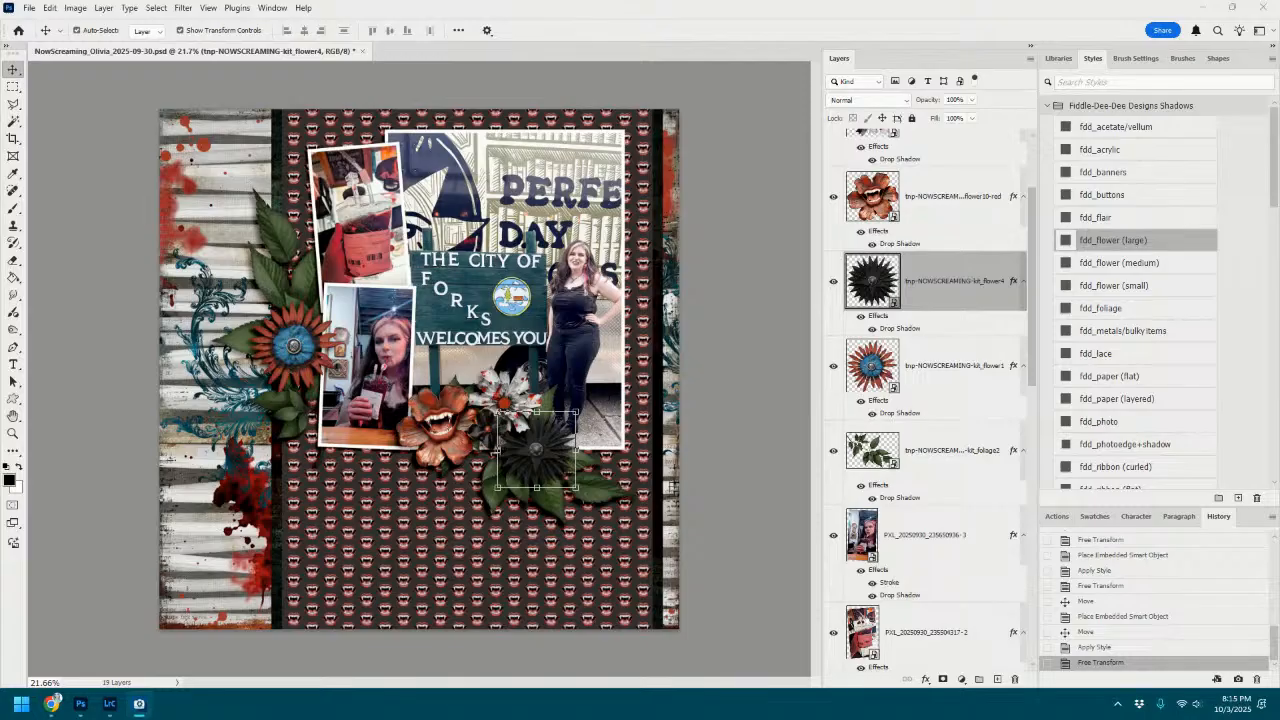
Place kit_flower3 with the fdd_flower (large) style beneath the kit_flower1 layer, reduce it, and position it just above the blue-centred flower.
left_click(1141, 238)
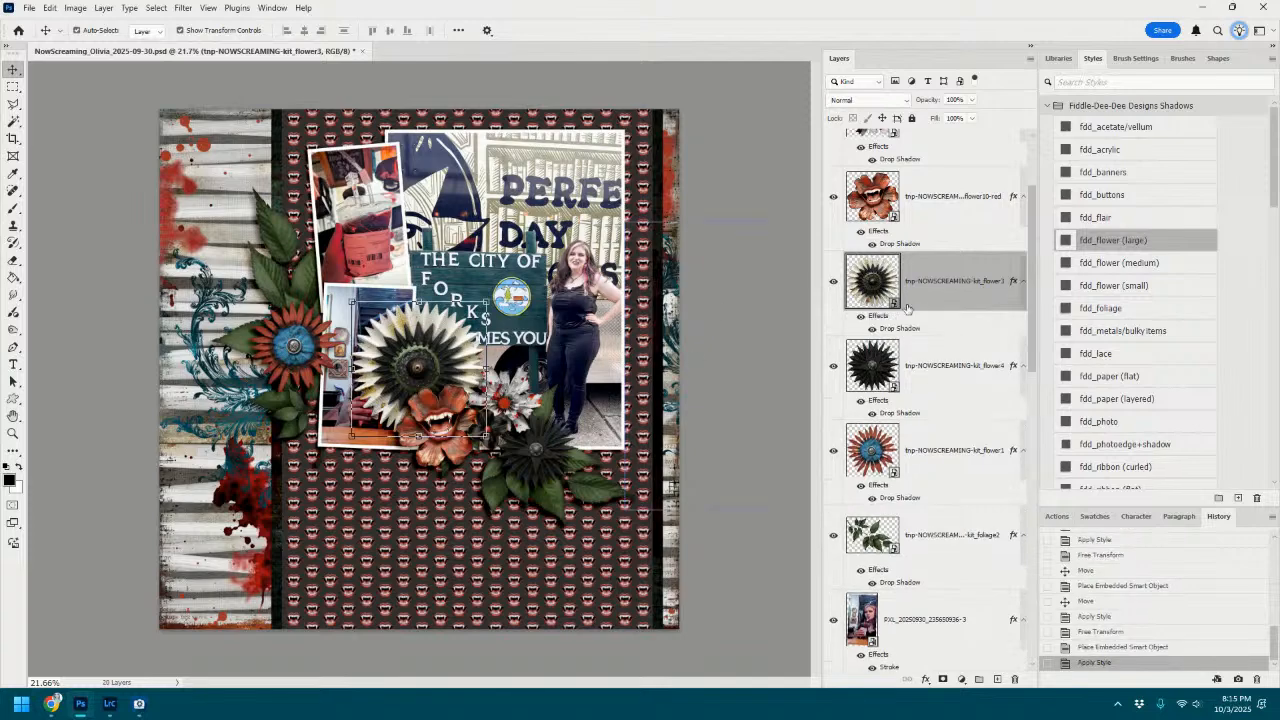
left_click_drag(932, 282, 940, 505)
left_click_drag(457, 343, 293, 275)
left_click(660, 30)
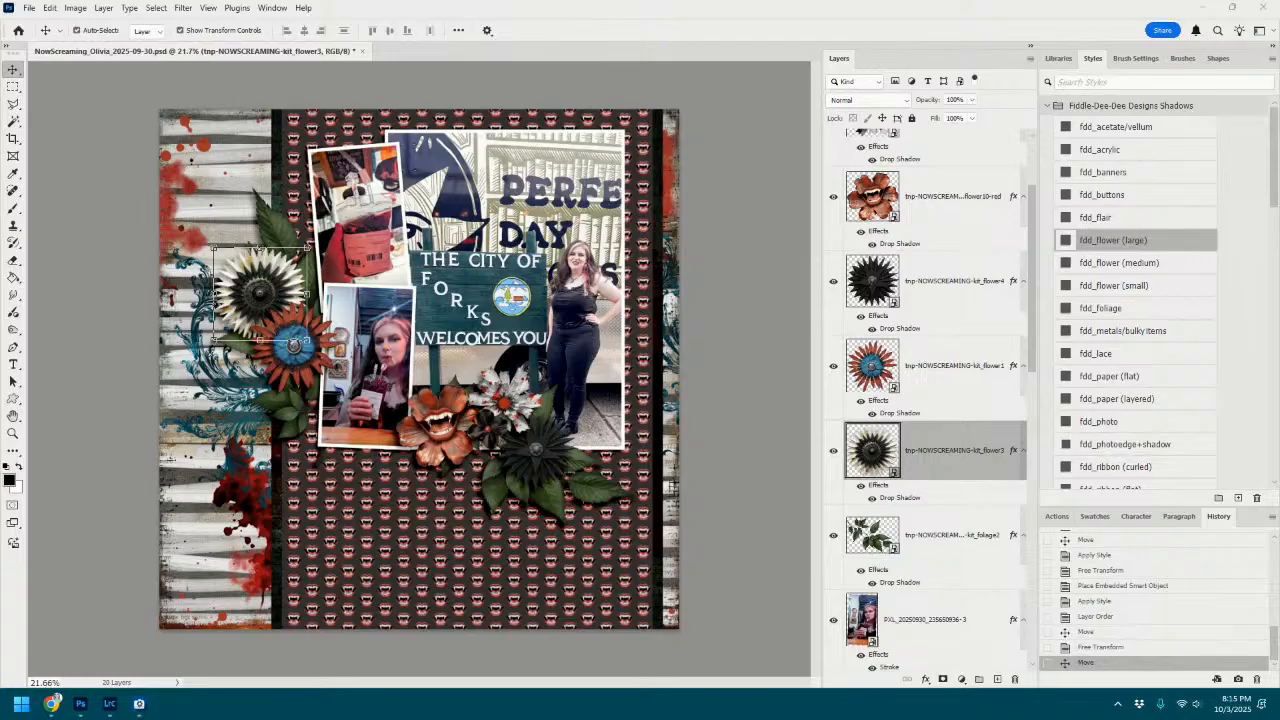
Place kit_journalpaper below the lower-left photo, layered directly above the pp16 paper, with the fdd_flower (medium) style.
left_click_drag(1279, 412, 661, 533)
left_click_drag(480, 325, 434, 420)
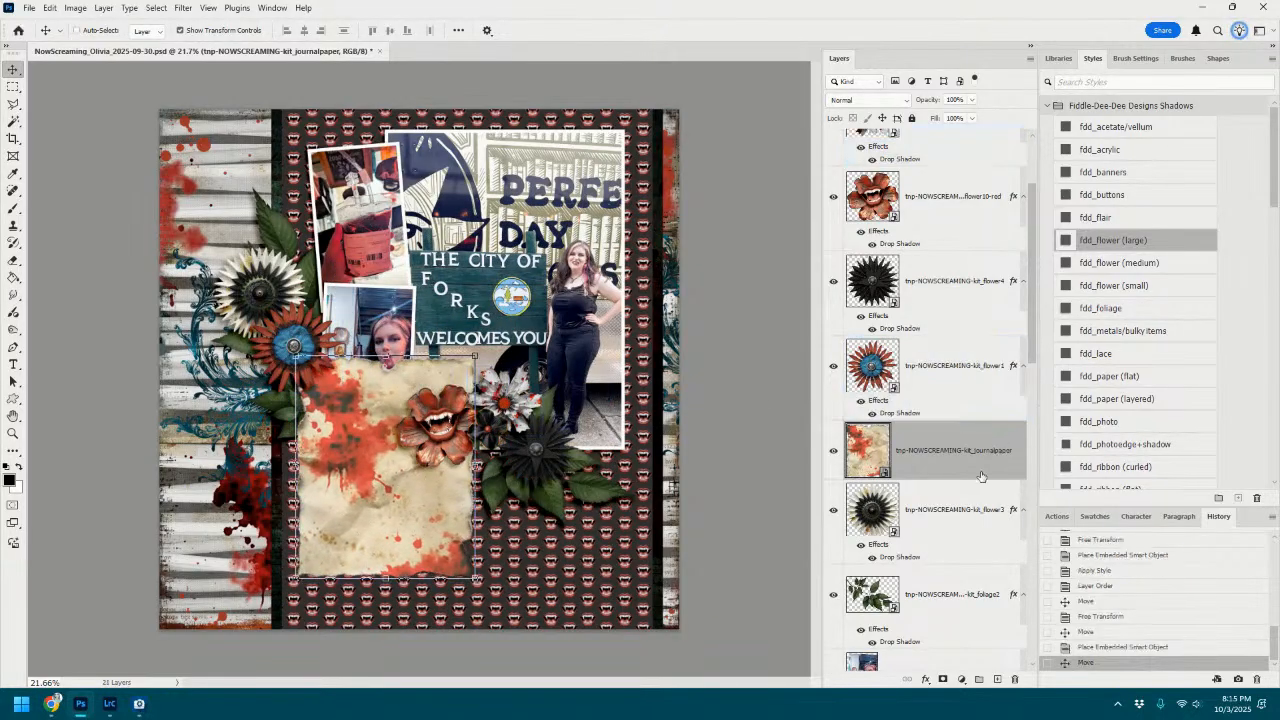
key("ctrl+shift+bracketleft")
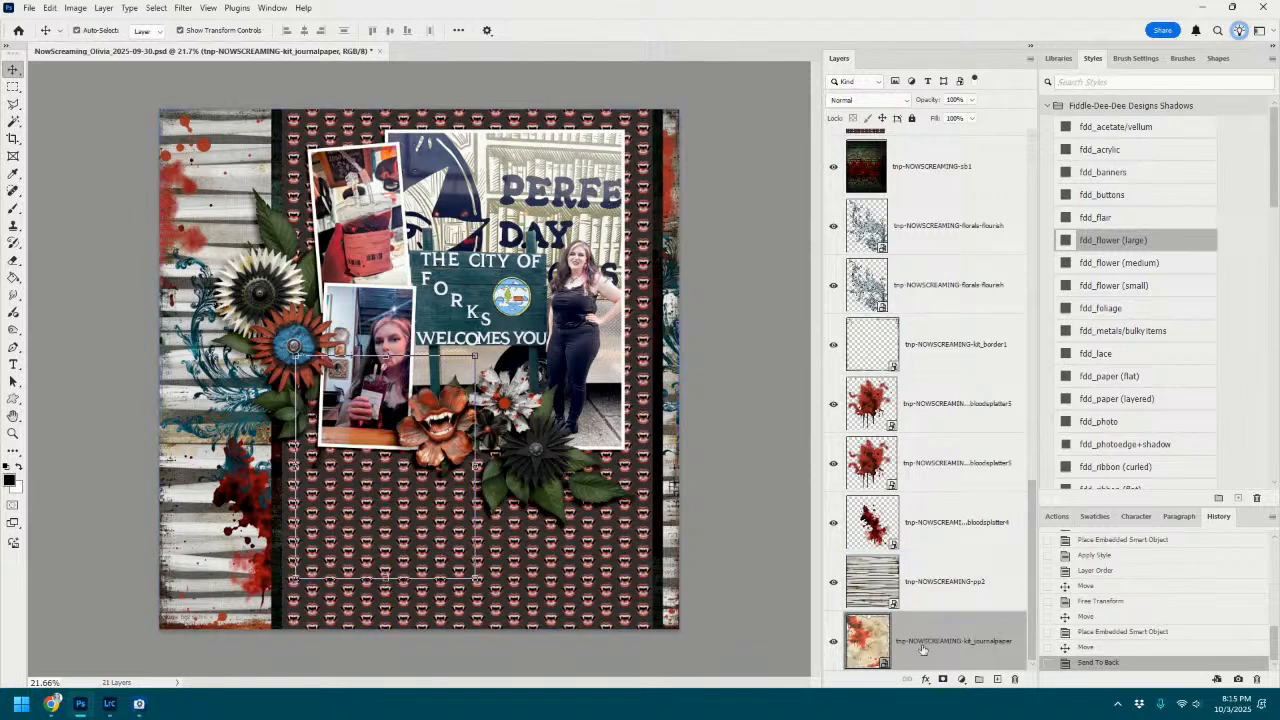
left_click_drag(923, 658, 975, 488)
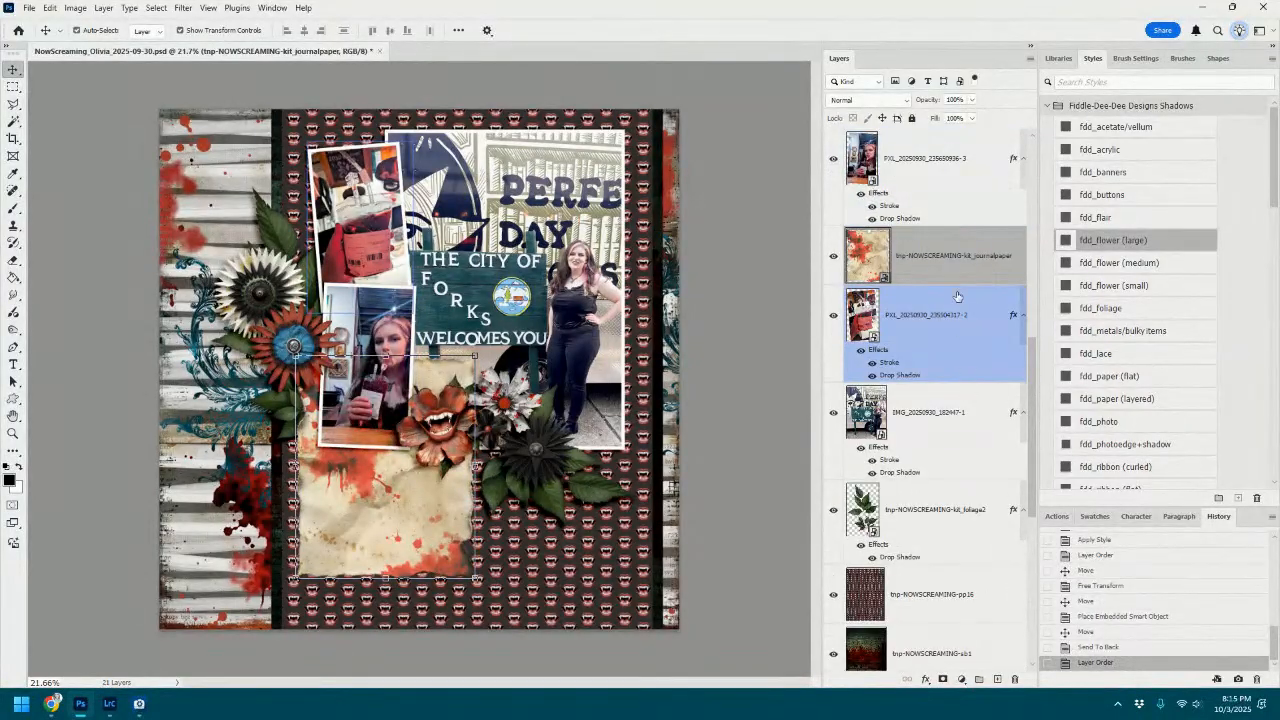
left_click_drag(950, 268, 938, 557)
left_click_drag(360, 530, 356, 504)
left_click(1141, 263)
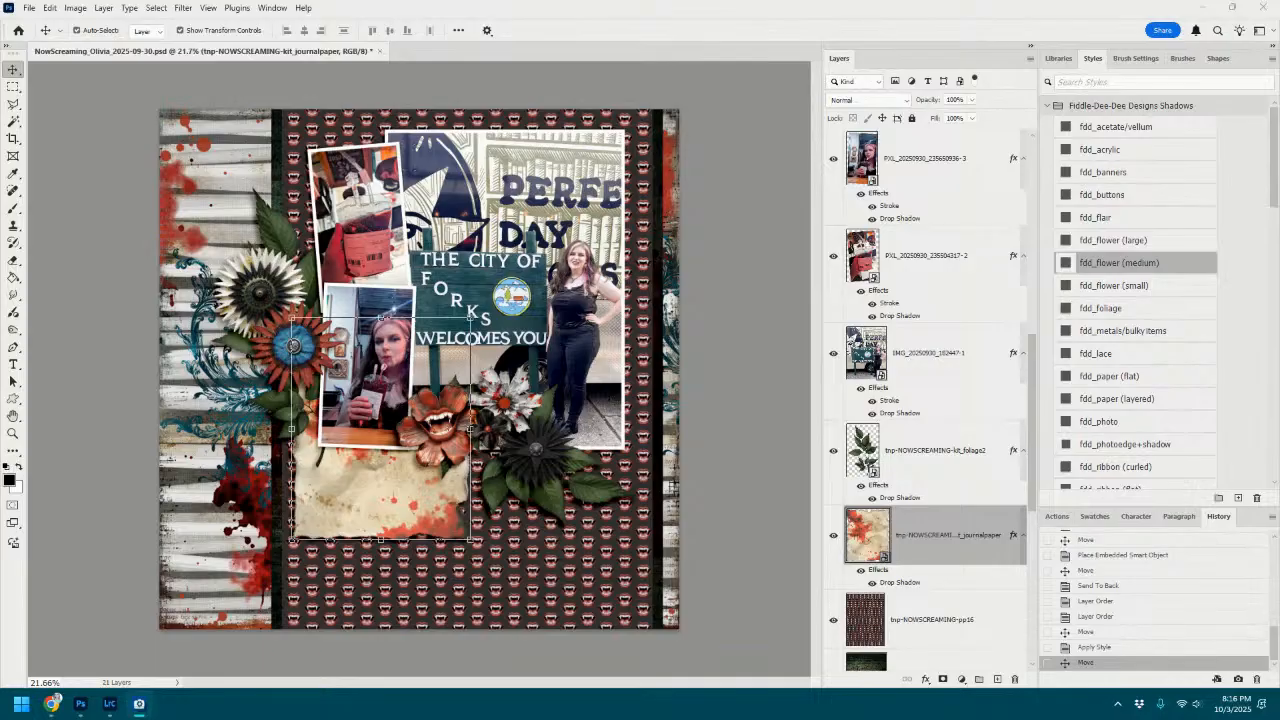
Place kit_quote5 as the topmost layer with the fdd_flower (medium) style and position it just below WELCOMES YOU on the large photo.
left_click_drag(1279, 362, 570, 507)
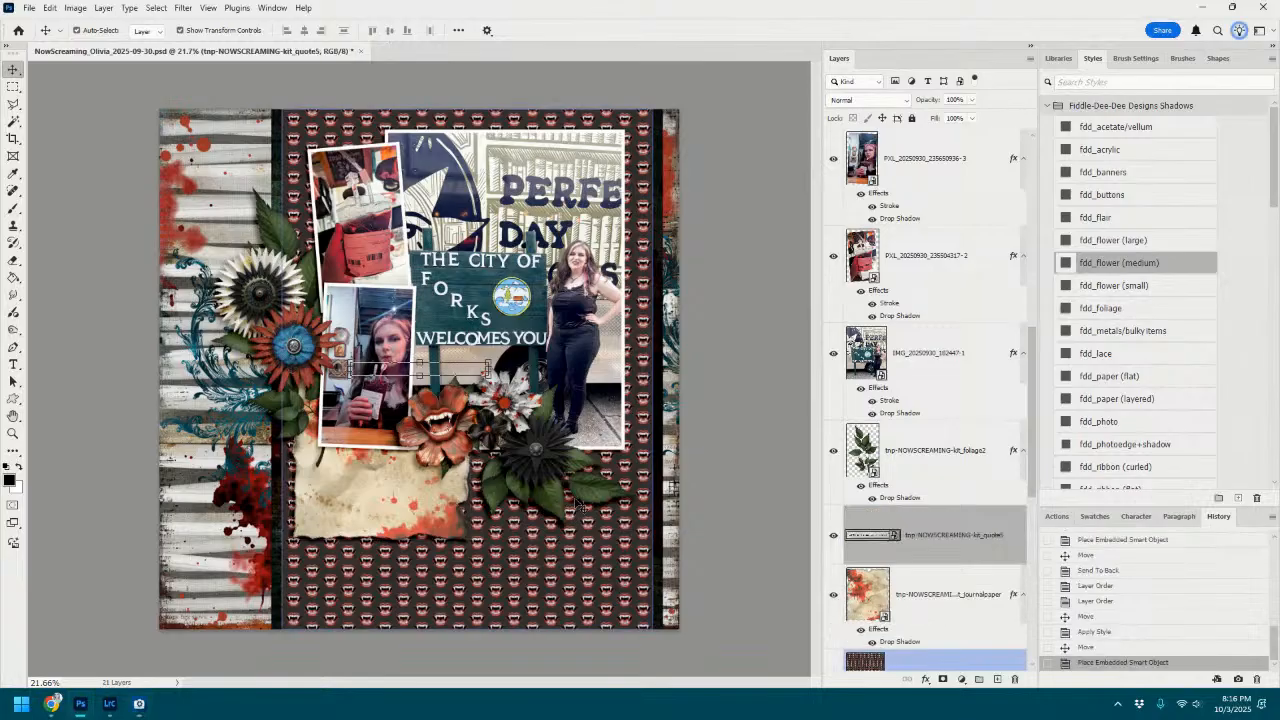
key("ctrl+shift+bracketright")
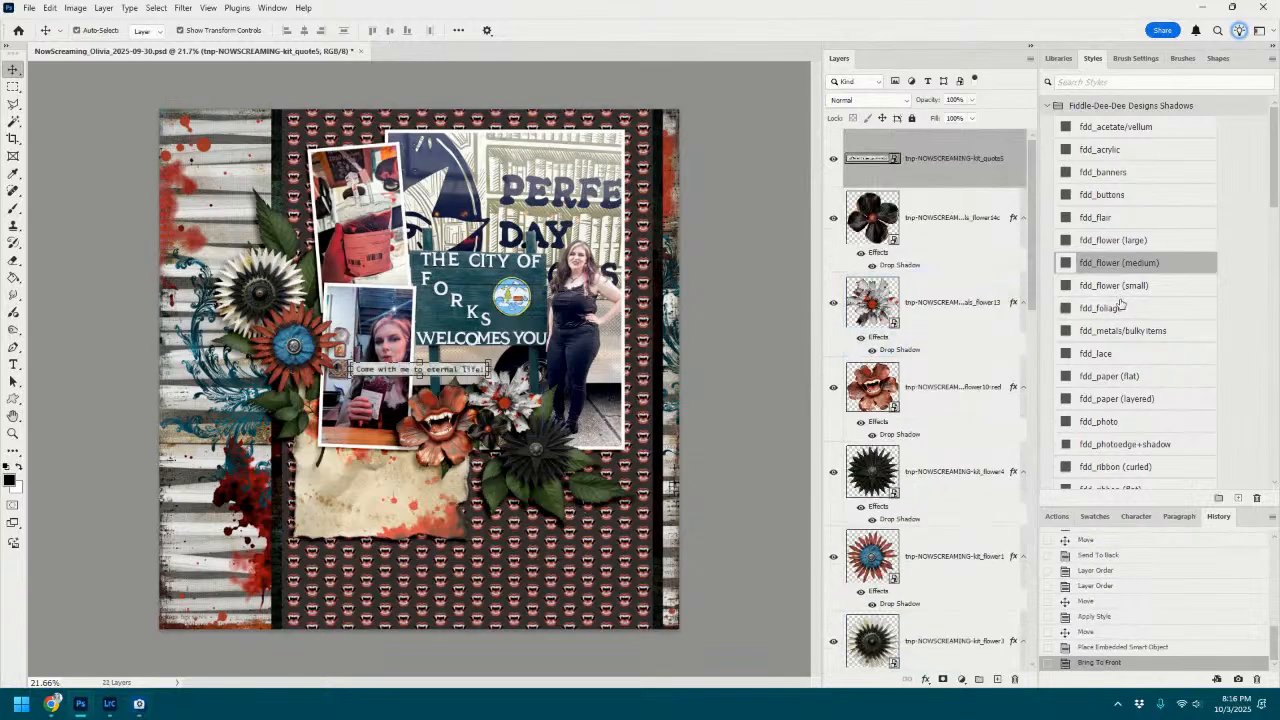
left_click(1128, 265)
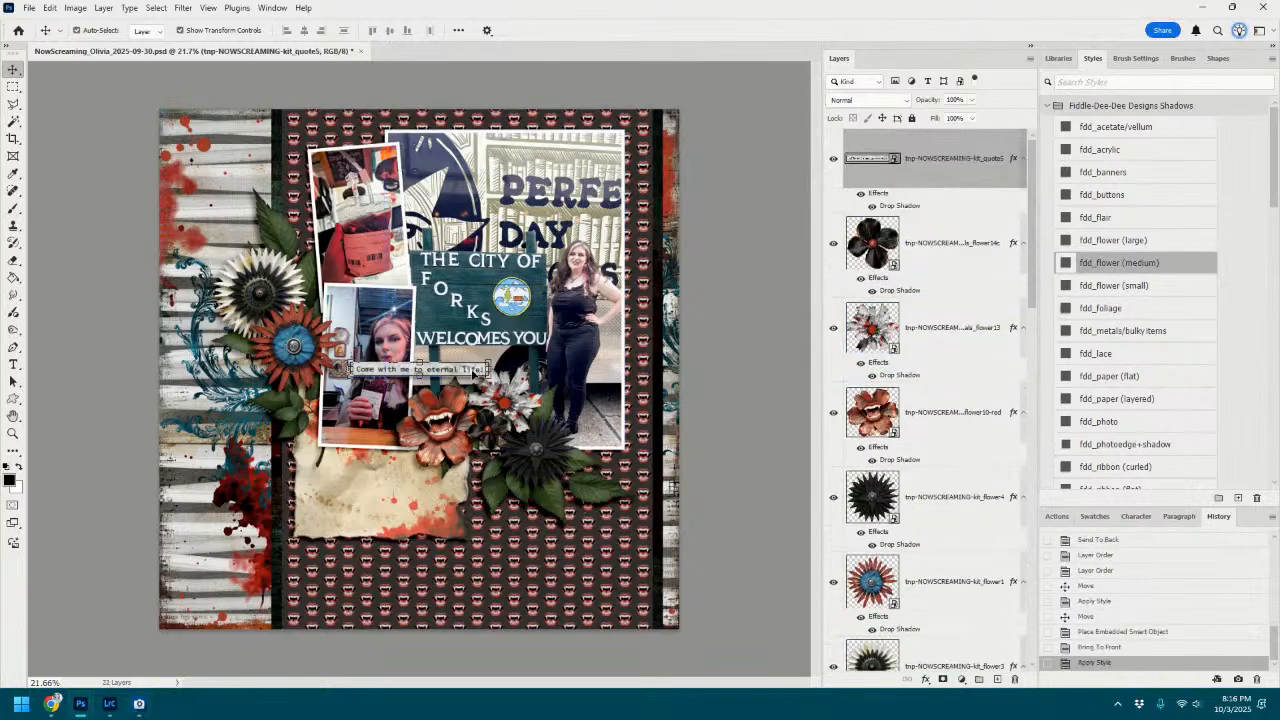
left_click_drag(493, 361, 530, 366)
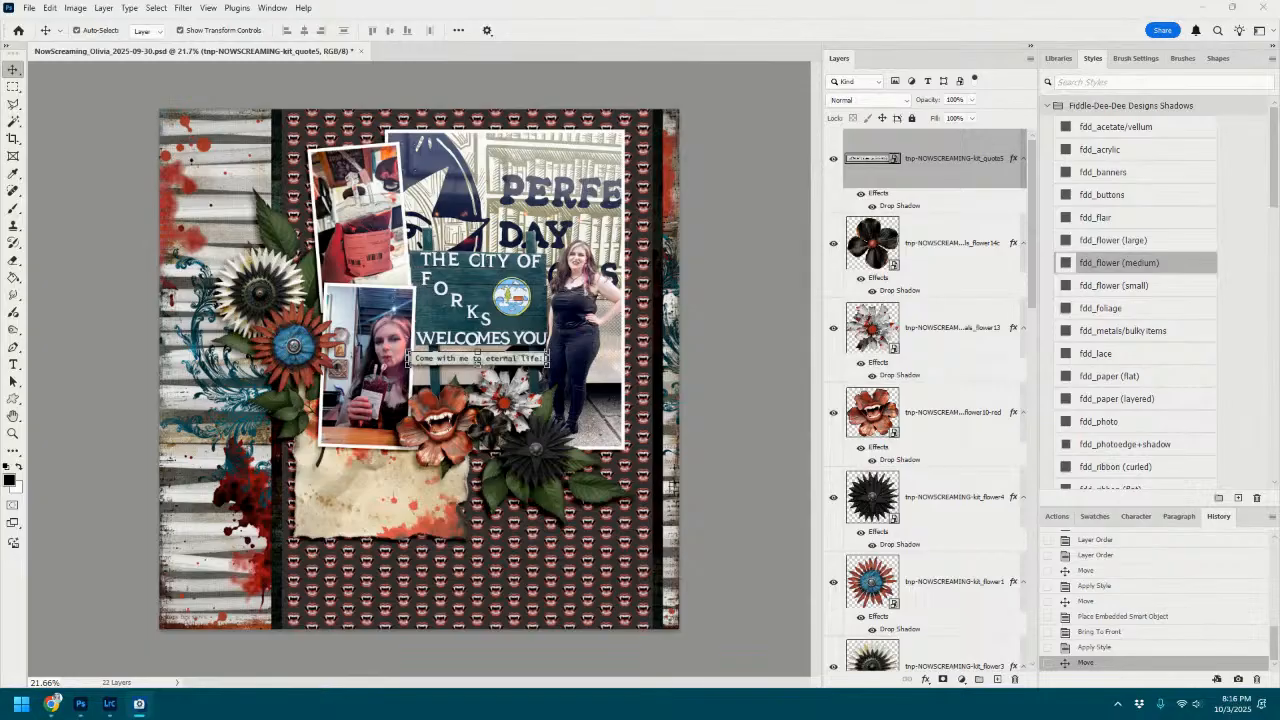
Place kit_ribbon3 above the lower foliage layer with the fdd_ribbon (curled) style, scale it to about 79.8%, and run it behind the lower flowers.
left_click(605, 493)
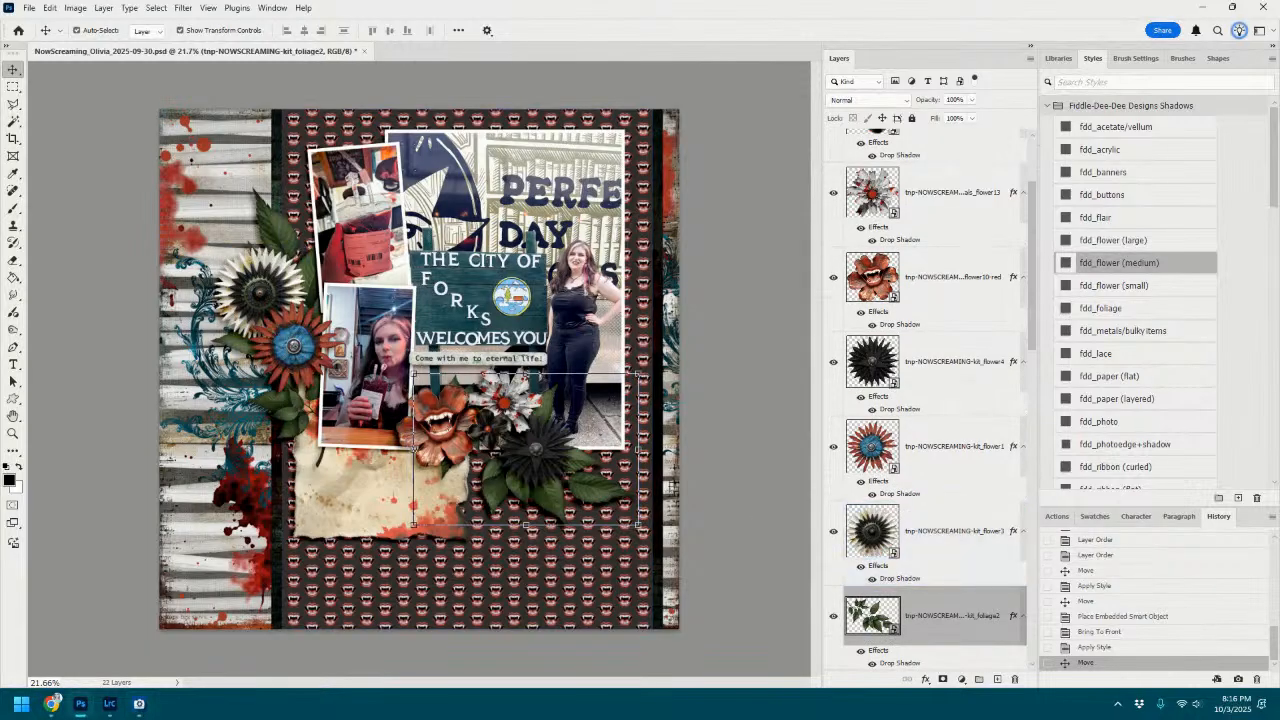
left_click_drag(1279, 480, 666, 490)
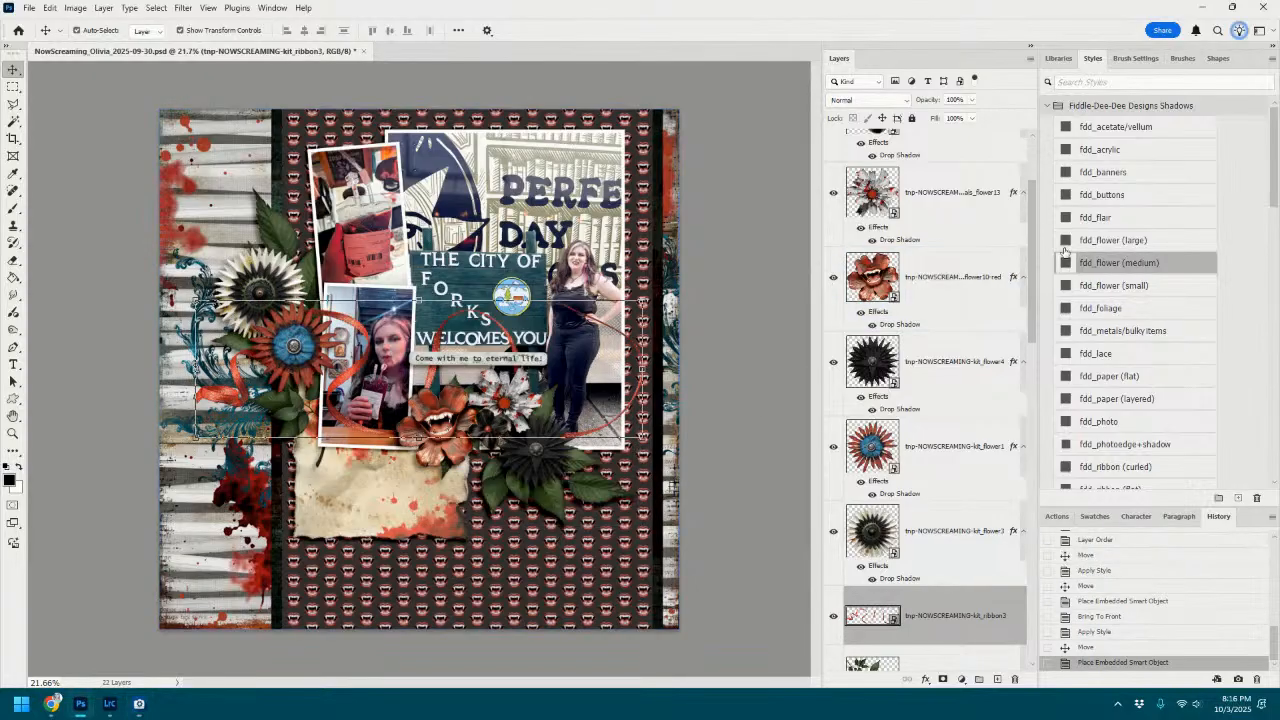
scroll(1133, 444, "down", 1)
left_click(1131, 445)
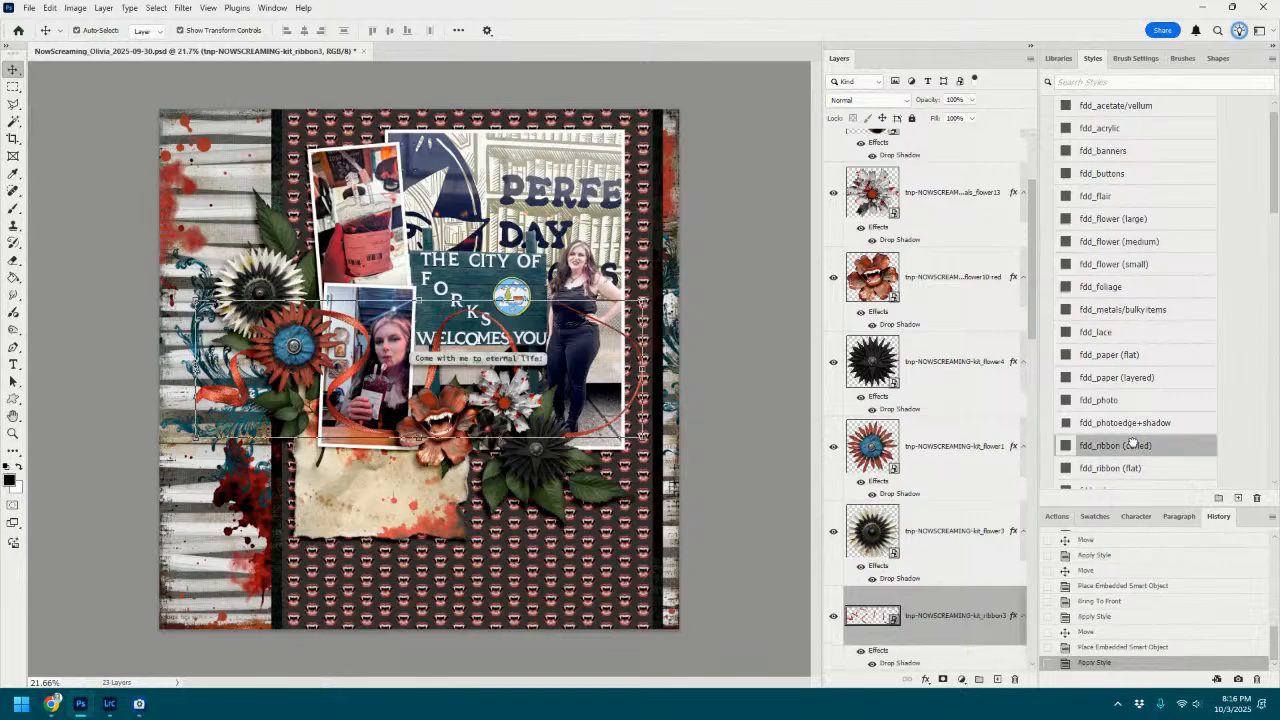
left_click_drag(587, 357, 641, 419)
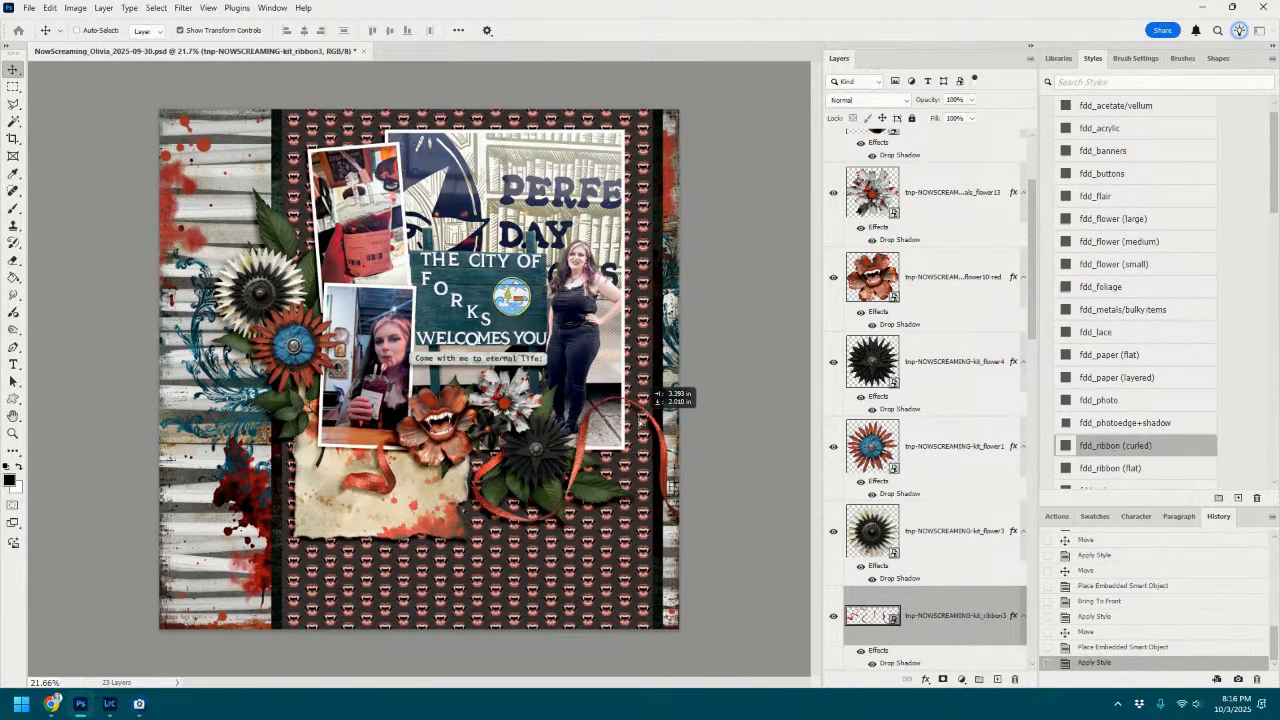
left_click_drag(794, 389, 704, 401)
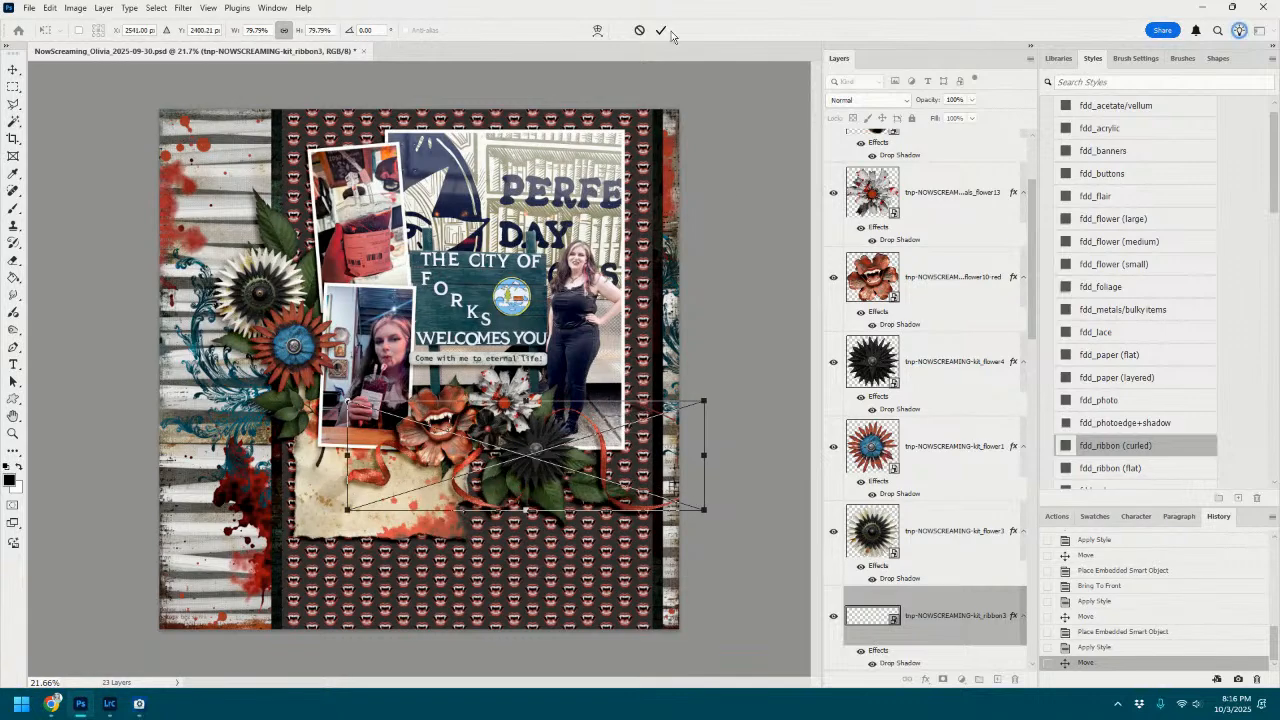
left_click(662, 31)
Duplicate the ribbon and rotate the copy to about 86.6°, positioning it vertically behind the flower cluster at the photos' left edge.
left_click(604, 456)
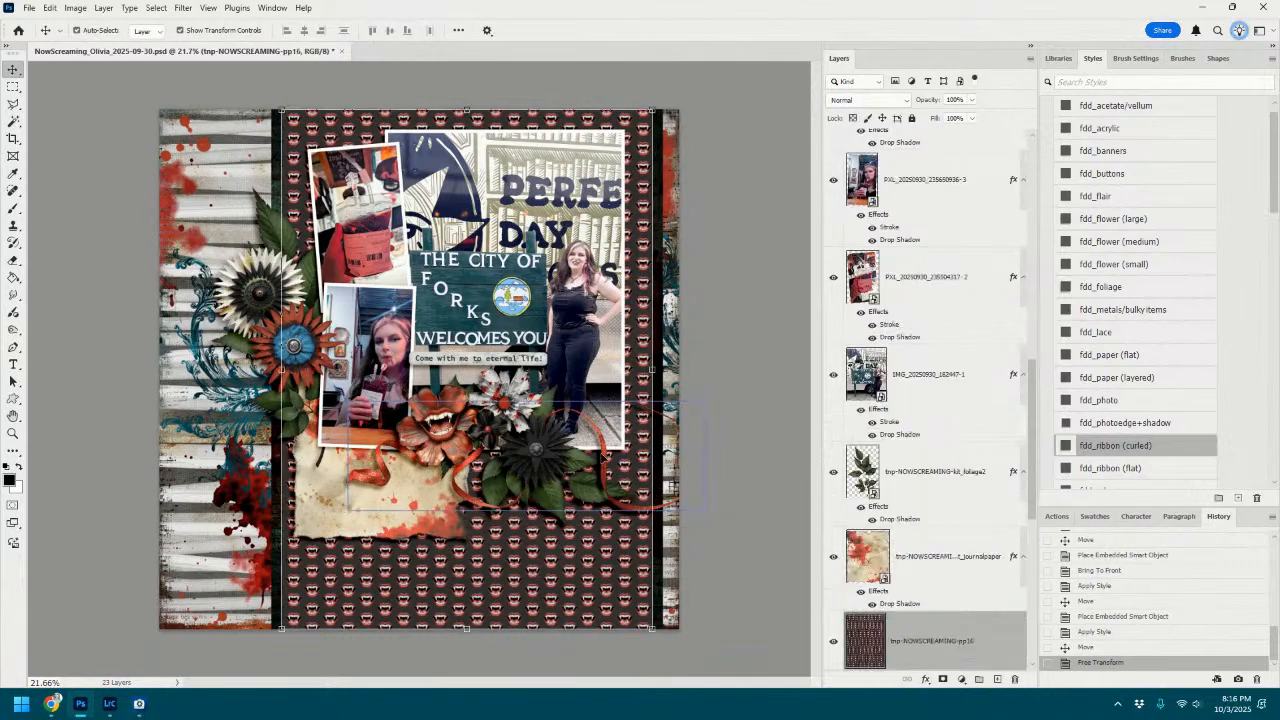
left_click(605, 457)
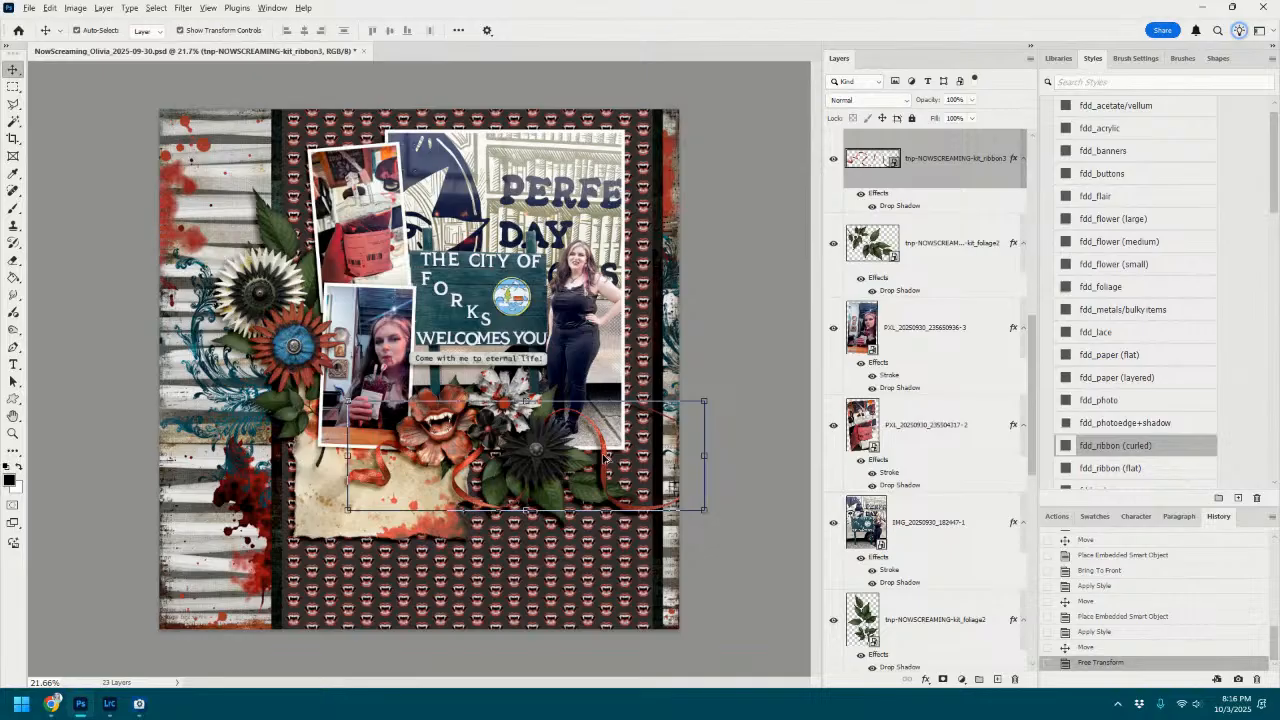
left_click_drag(605, 457, 340, 312)
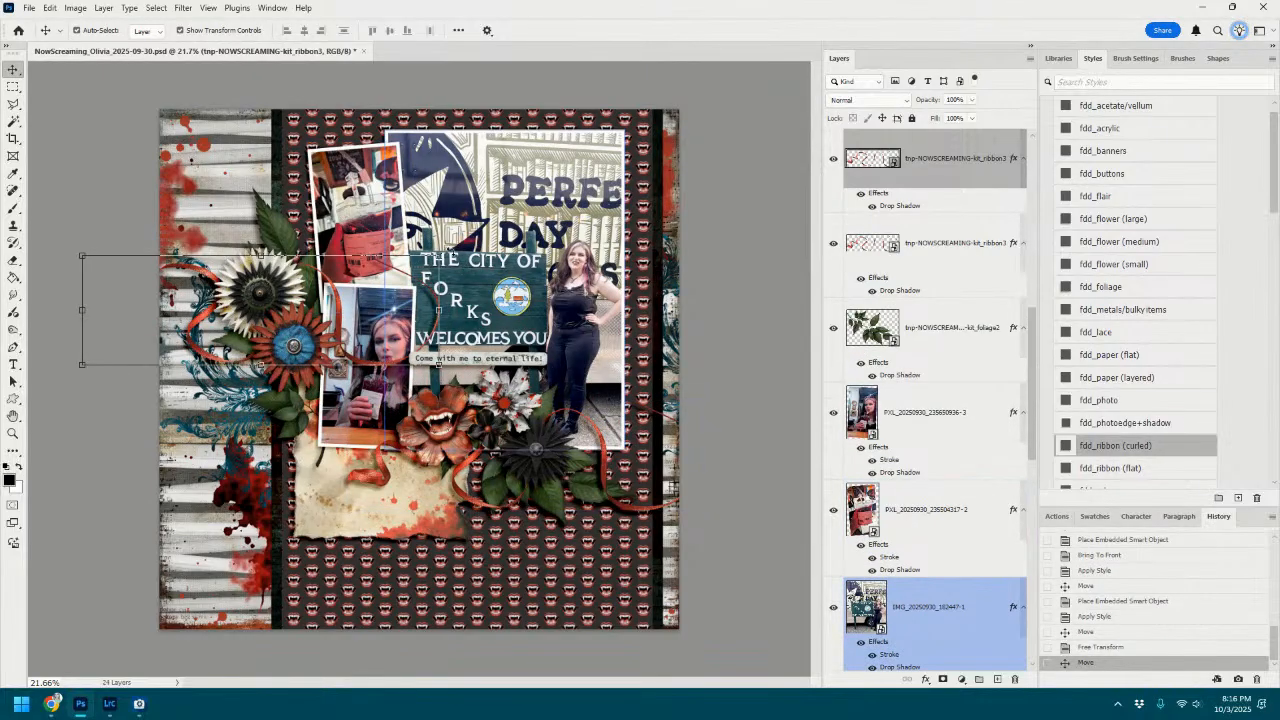
left_click_drag(452, 257, 326, 492)
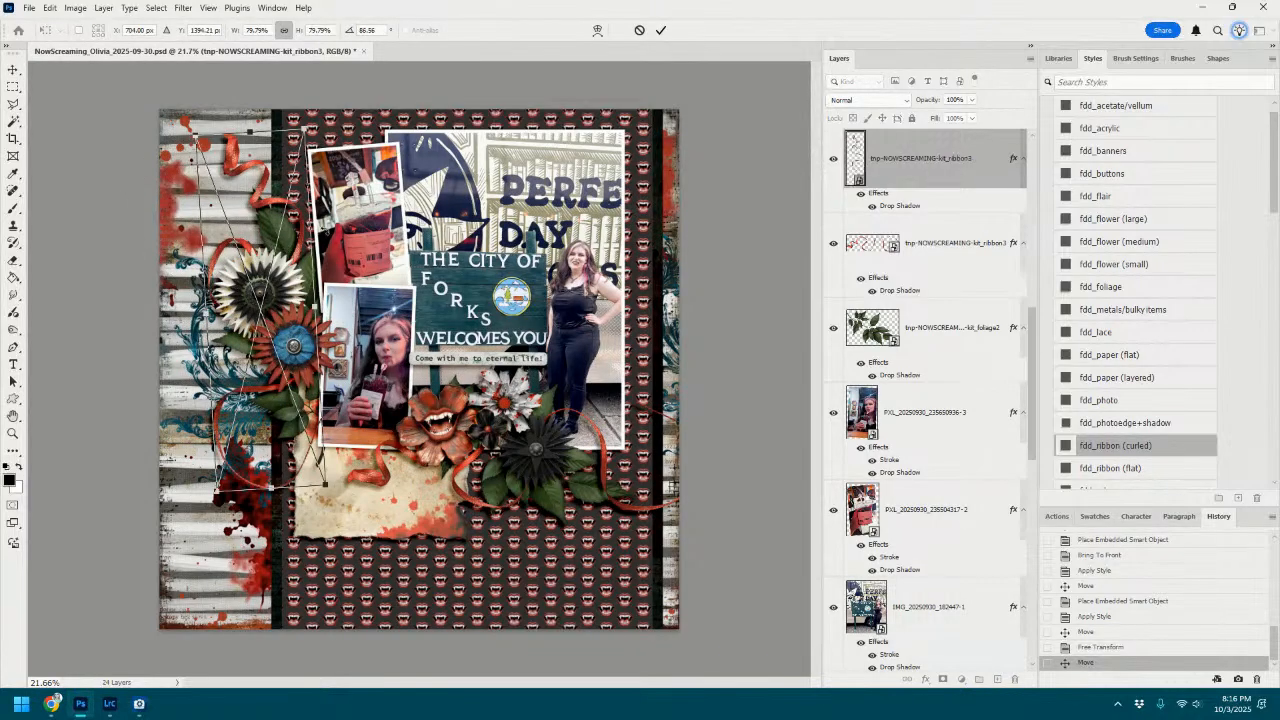
left_click_drag(297, 254, 310, 262)
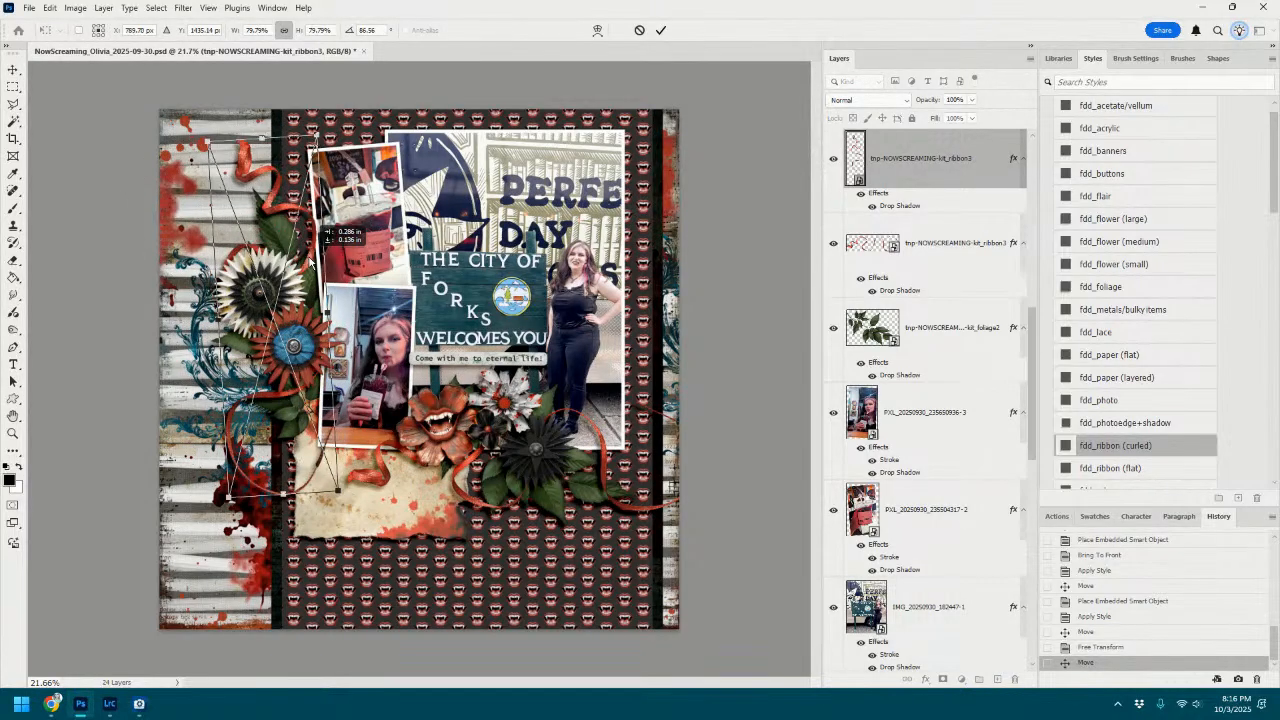
left_click(660, 34)
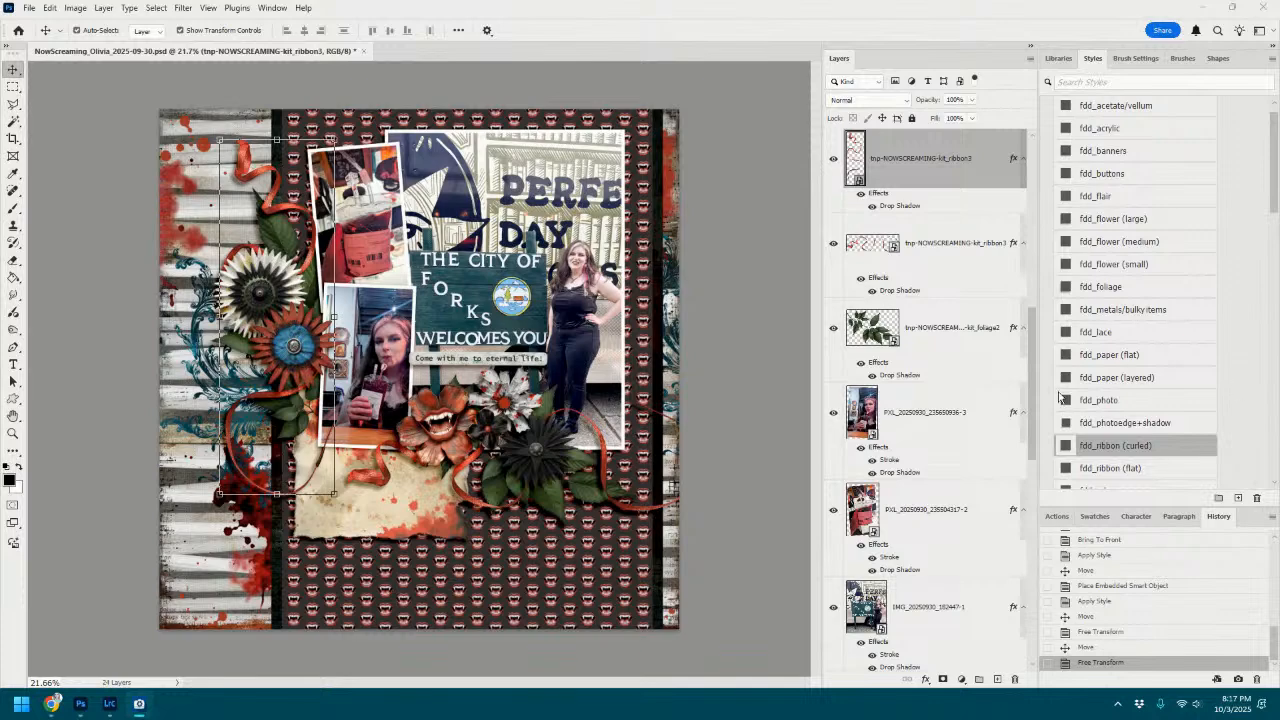
Place the movieextras_sign with the fdd_flower (large) style, scale it to about 57.5%, and position it above the cream flower on the left.
scroll(690, 486, "up", 1)
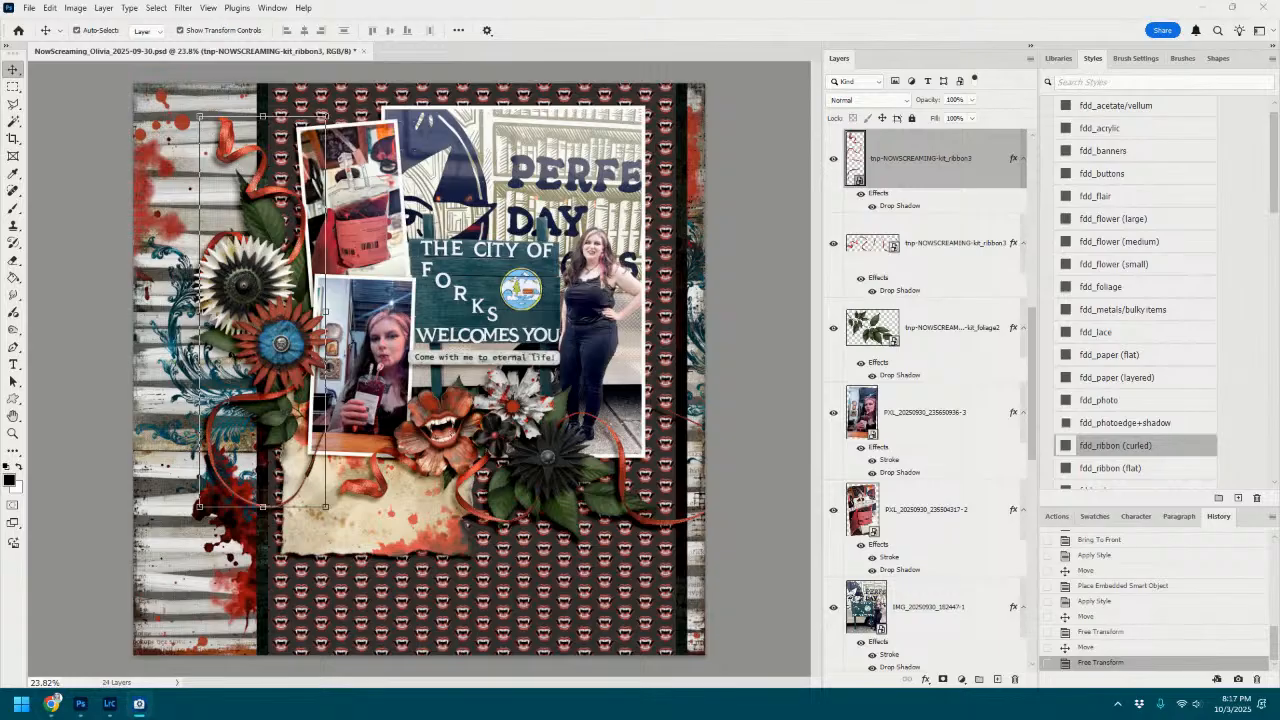
left_click_drag(1279, 498, 555, 557)
left_click(1135, 218)
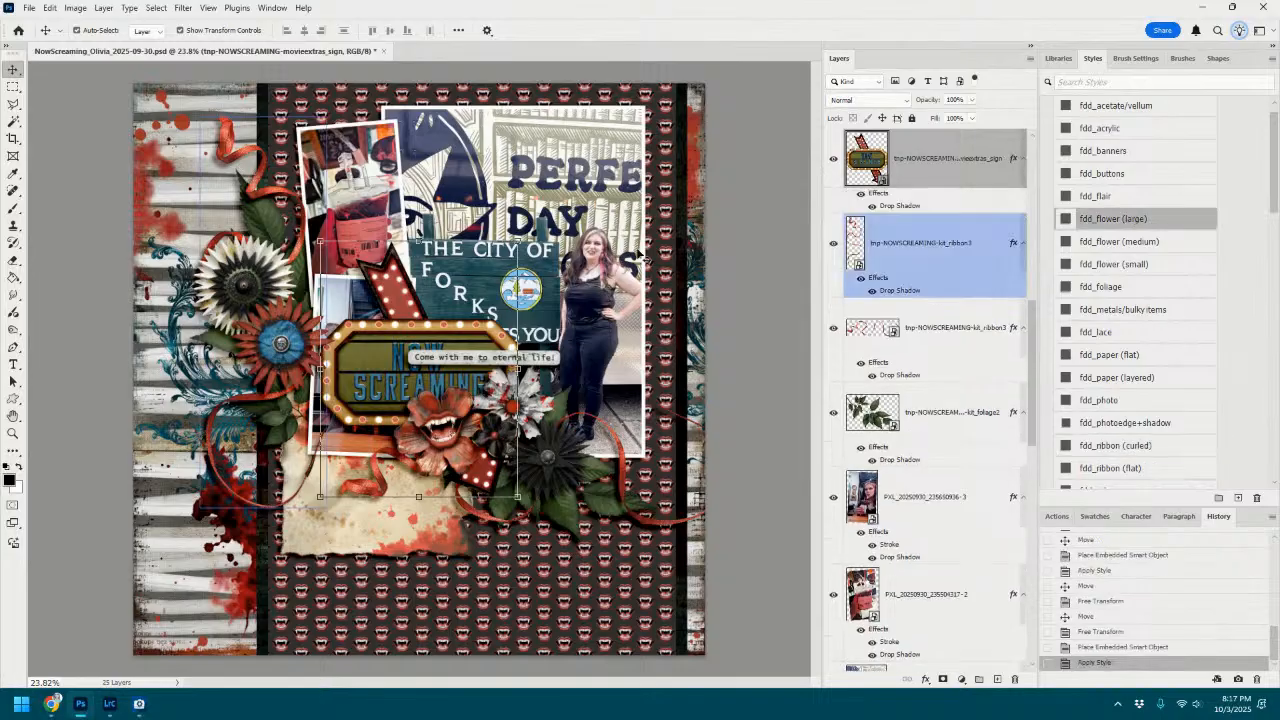
left_click_drag(518, 242, 435, 351)
left_click_drag(406, 406, 293, 194)
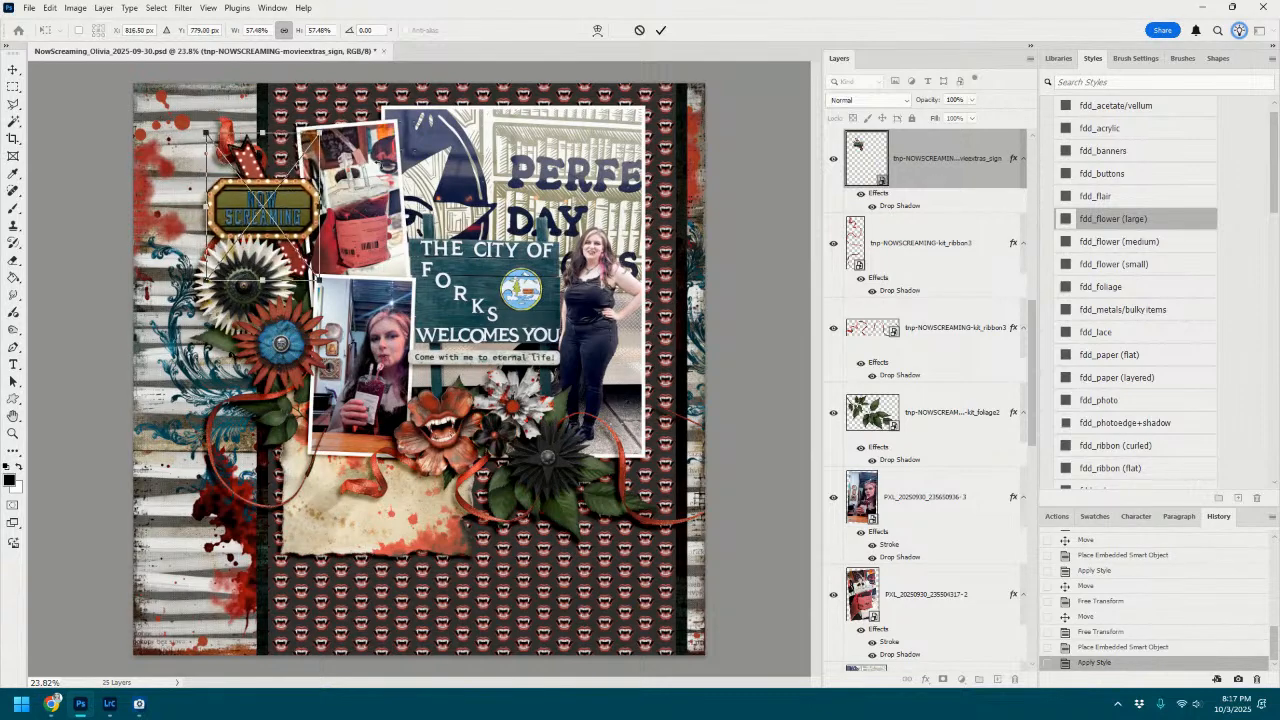
left_click(660, 30)
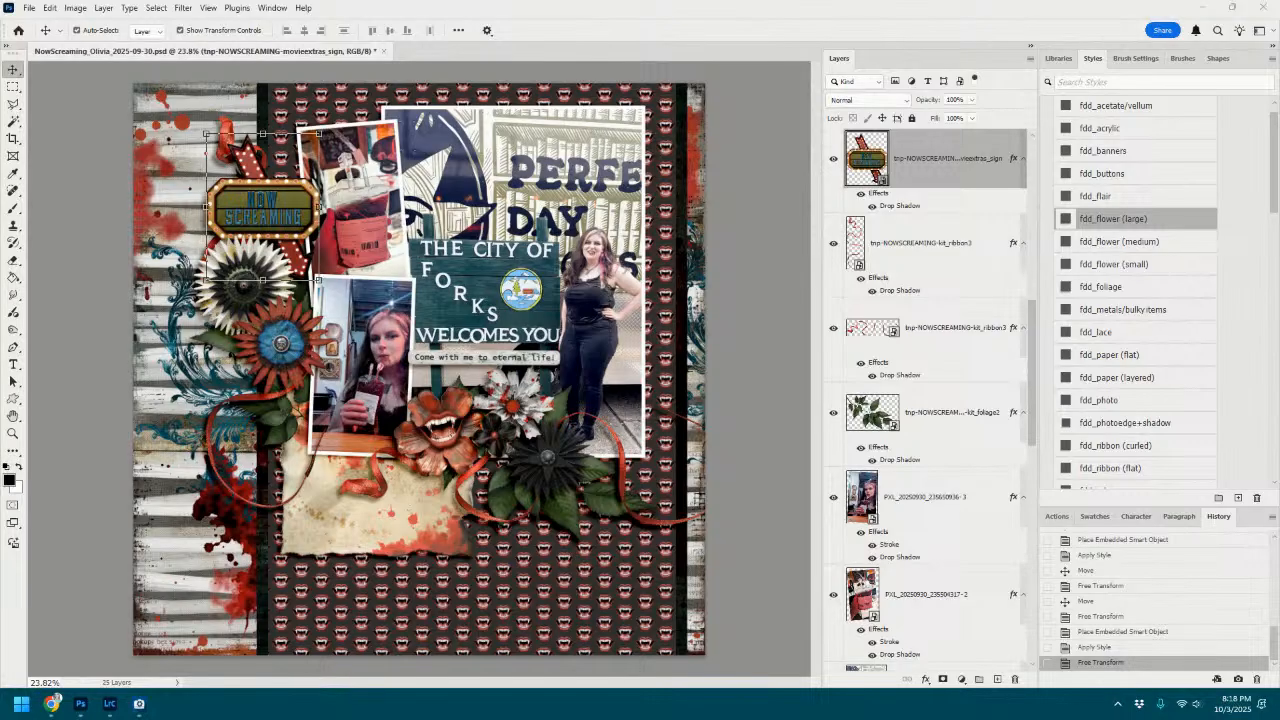
Place movieextras_bloodcapsules with the fdd_flower (large) style, rotate it about 11°, and layer it between the large photo and kit_foliage2, beneath the black flower.
left_click_drag(1279, 350, 474, 396)
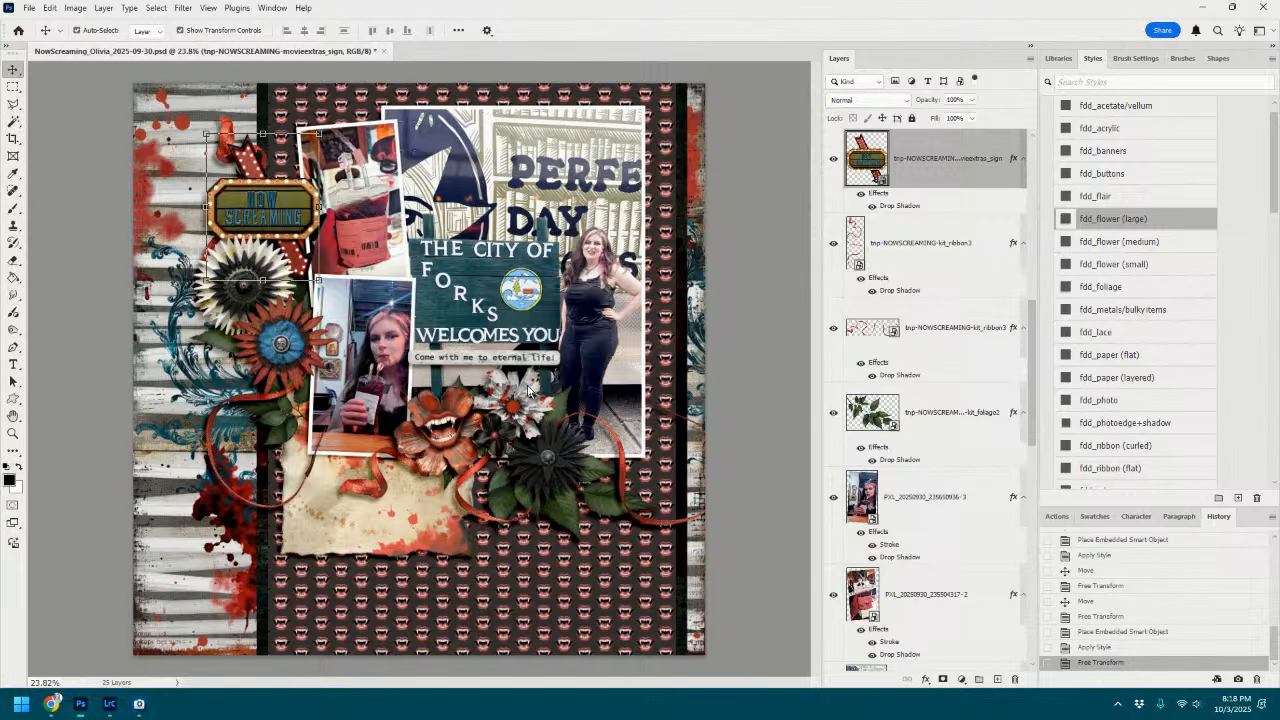
left_click(1104, 220)
left_click_drag(440, 322, 509, 502)
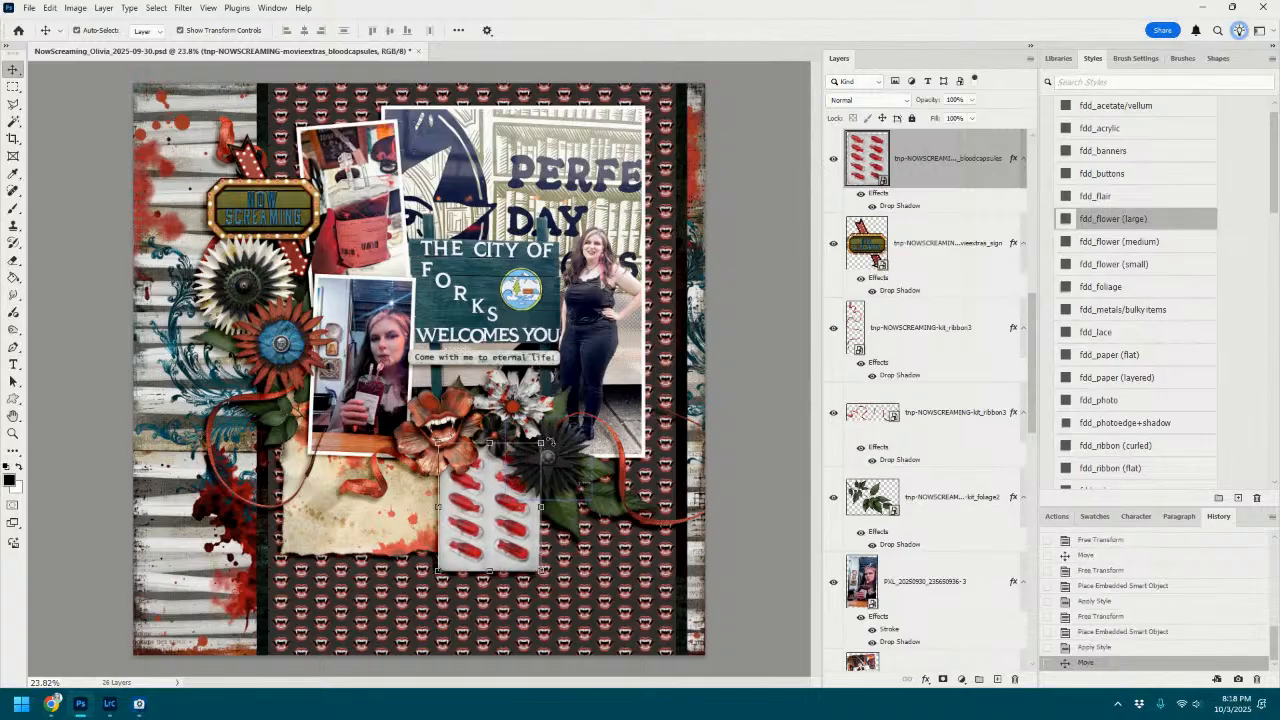
left_click_drag(548, 440, 582, 444)
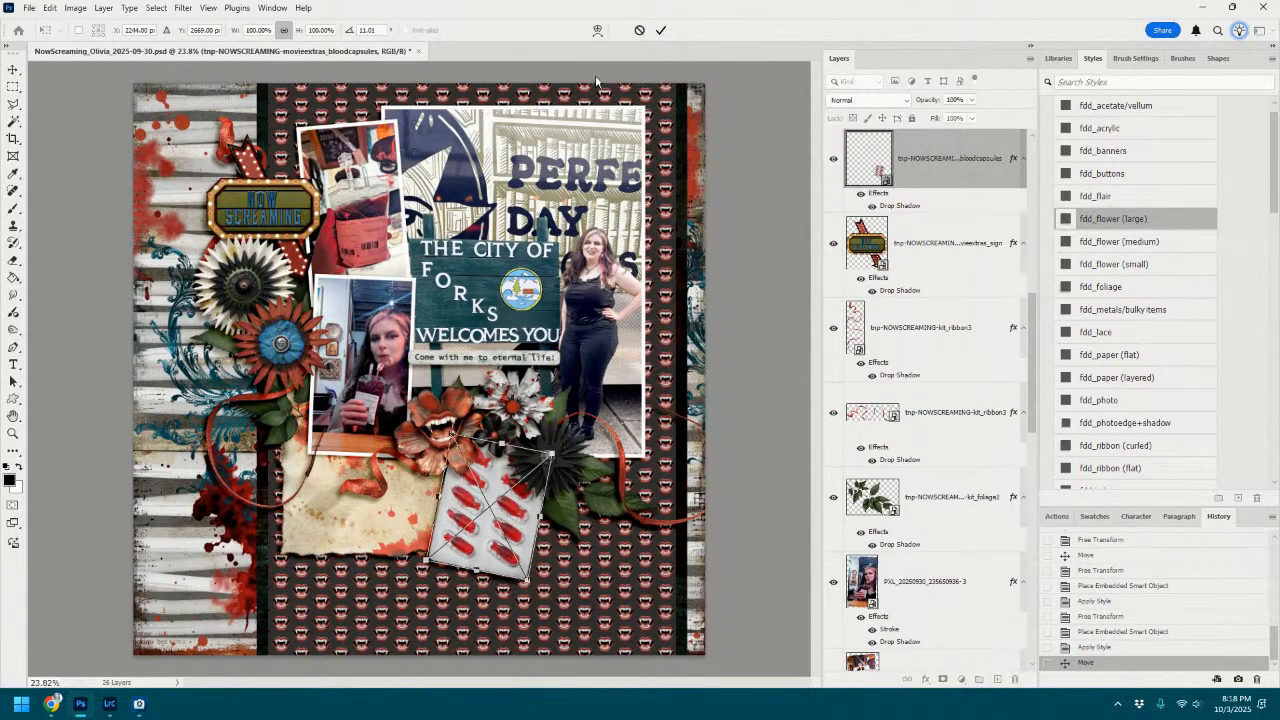
left_click(660, 30)
left_click(1140, 228)
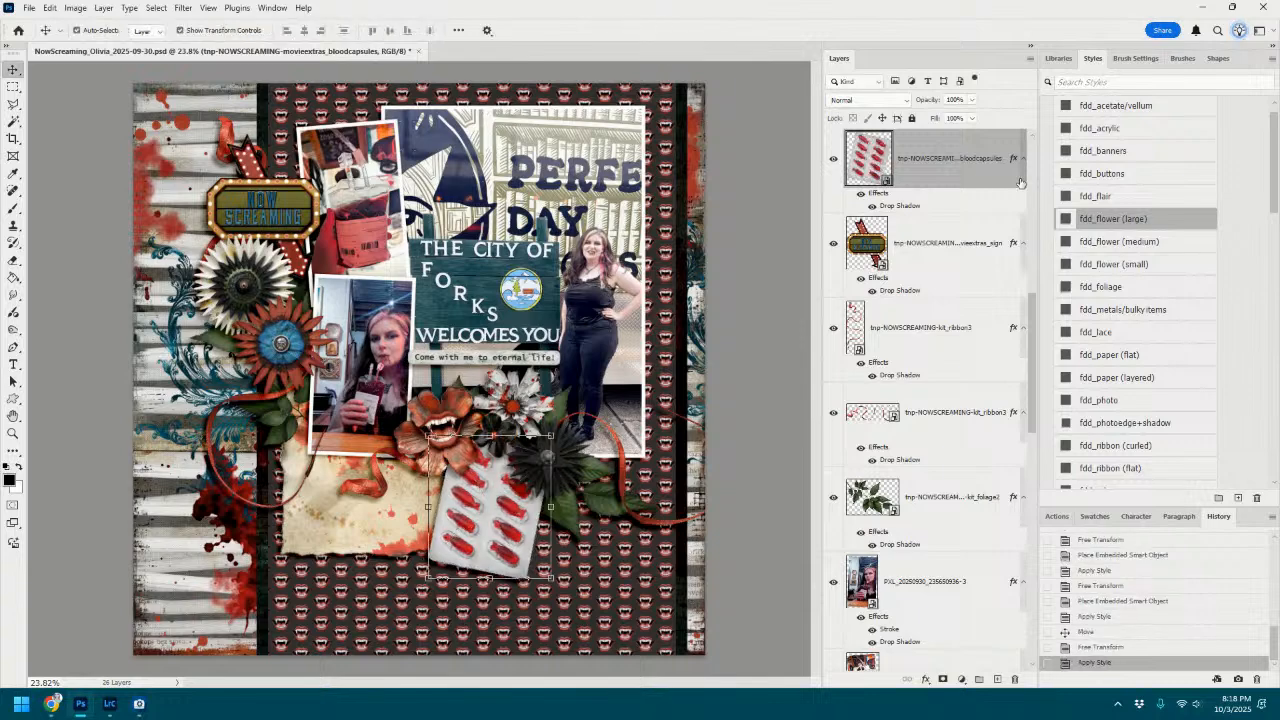
left_click_drag(946, 160, 920, 510)
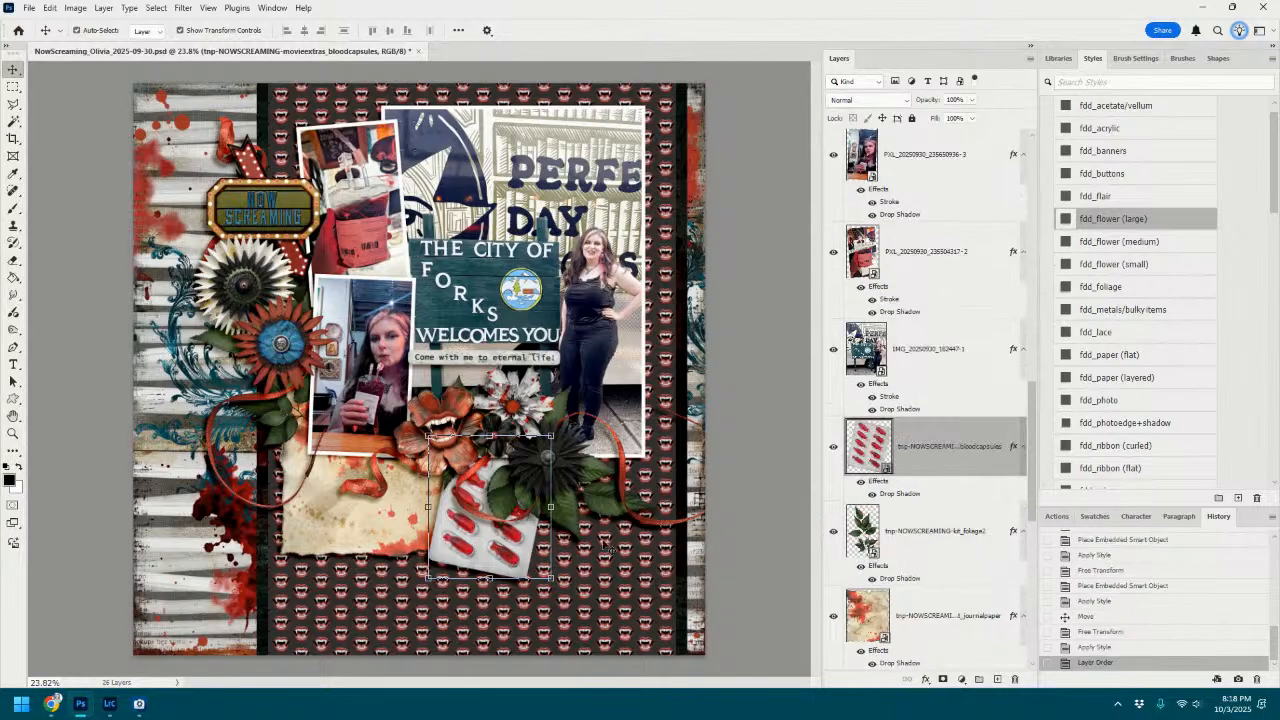
left_click_drag(496, 549, 517, 532)
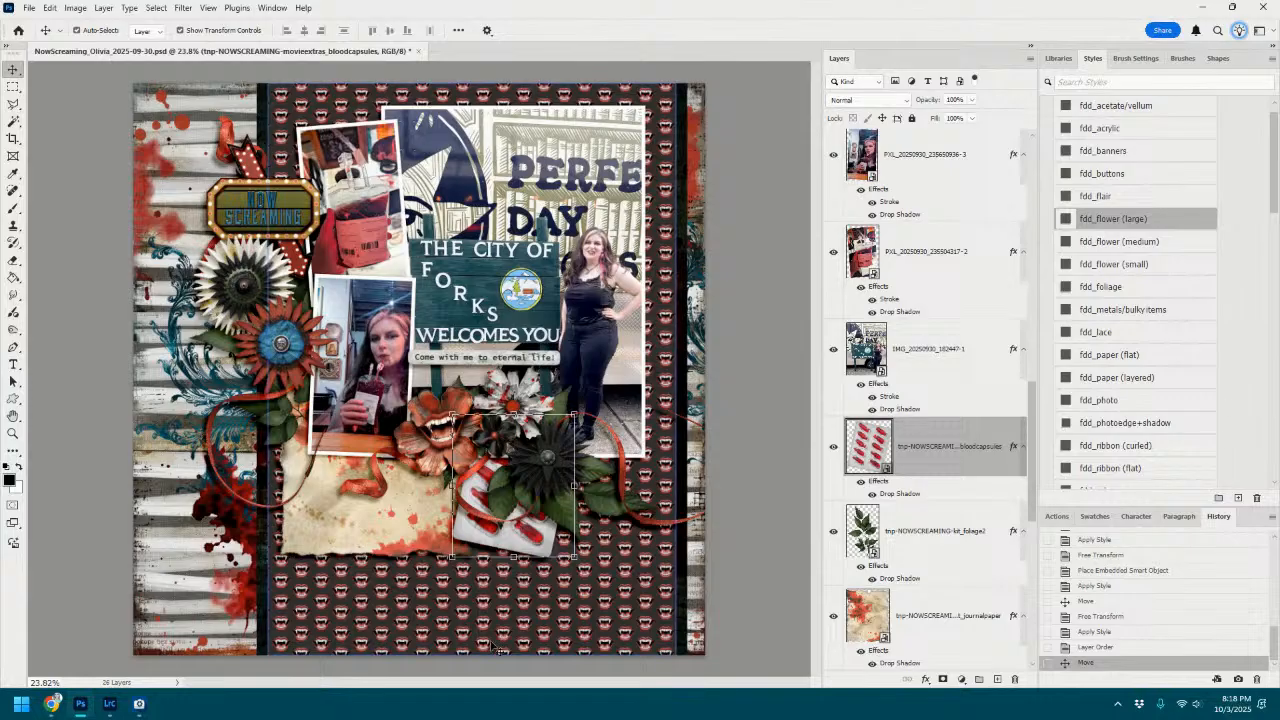
Place movieextras_blood3, blood1 and blood2 above the pp16 paper, positioning two around the capsules and blood2 over the left flourishes.
left_click(496, 612)
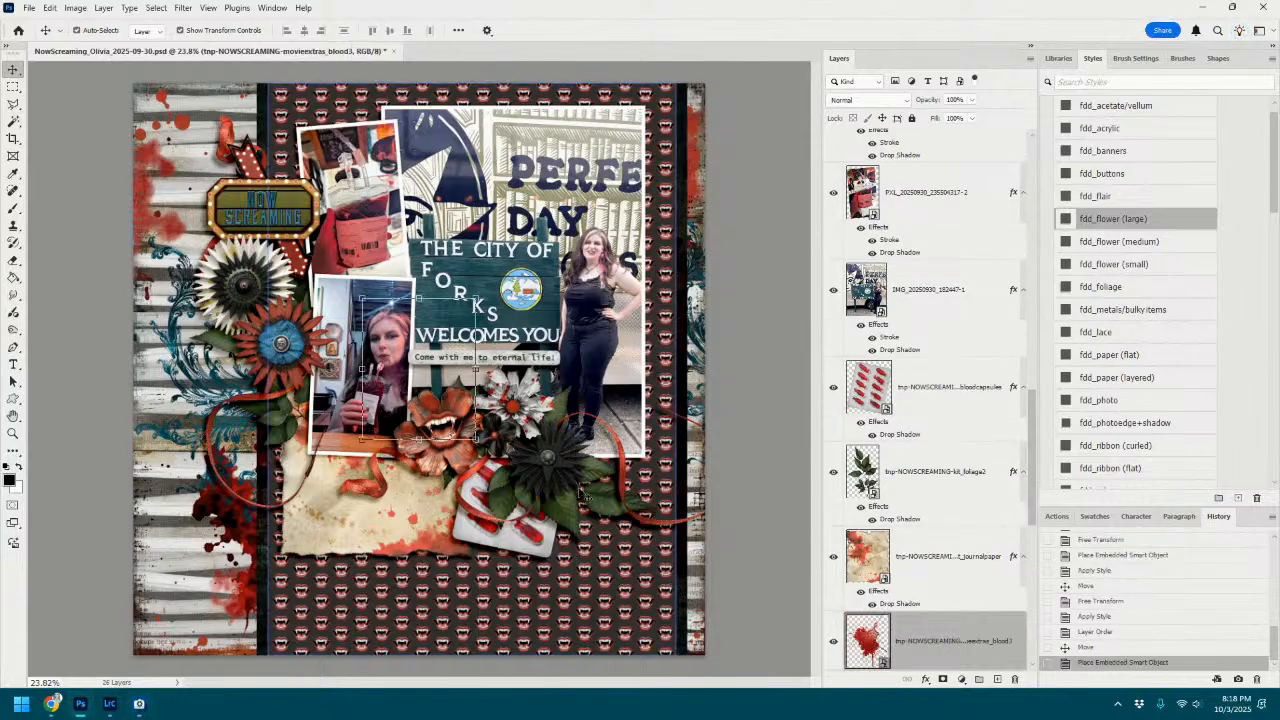
left_click_drag(438, 375, 536, 576)
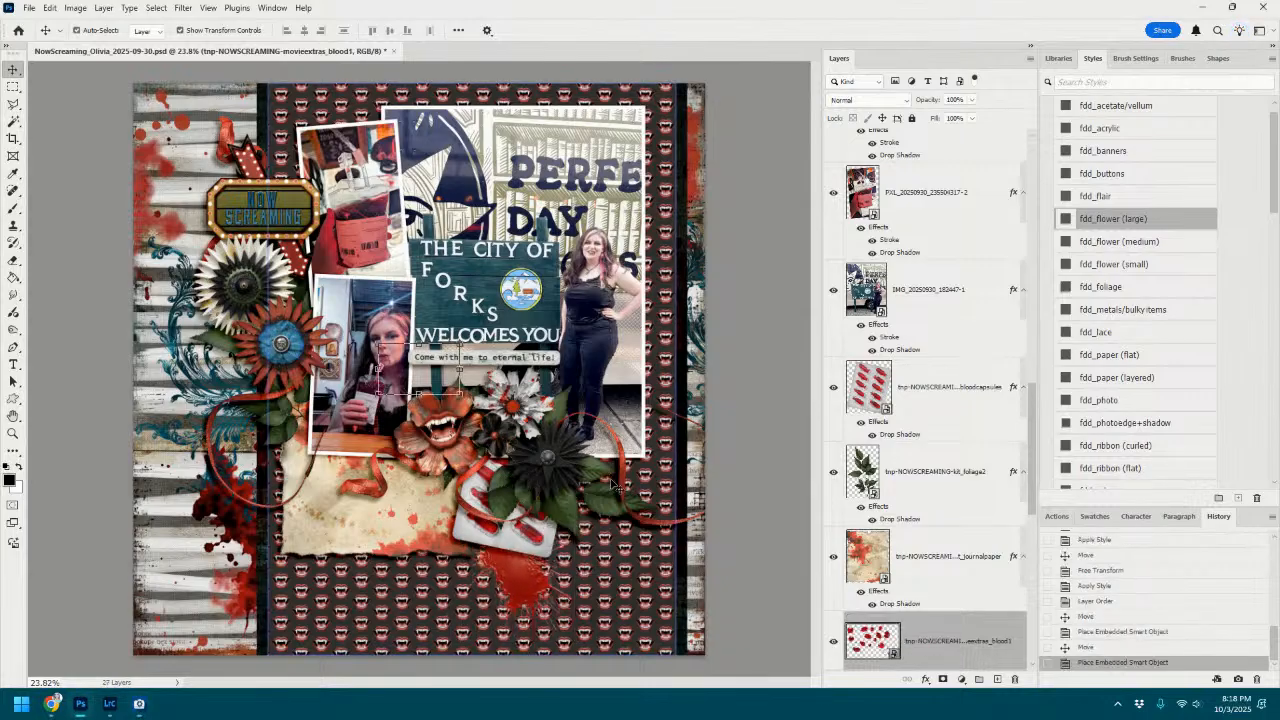
left_click_drag(432, 375, 613, 550)
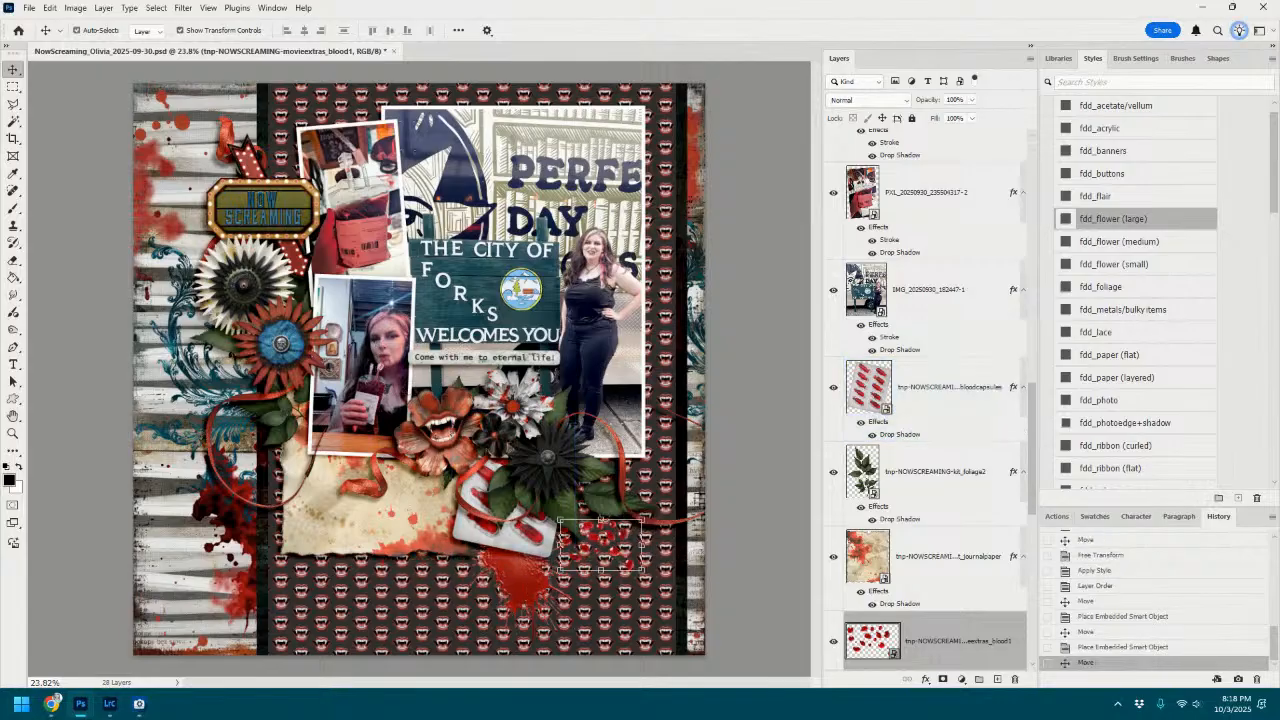
left_click_drag(1279, 200, 521, 356)
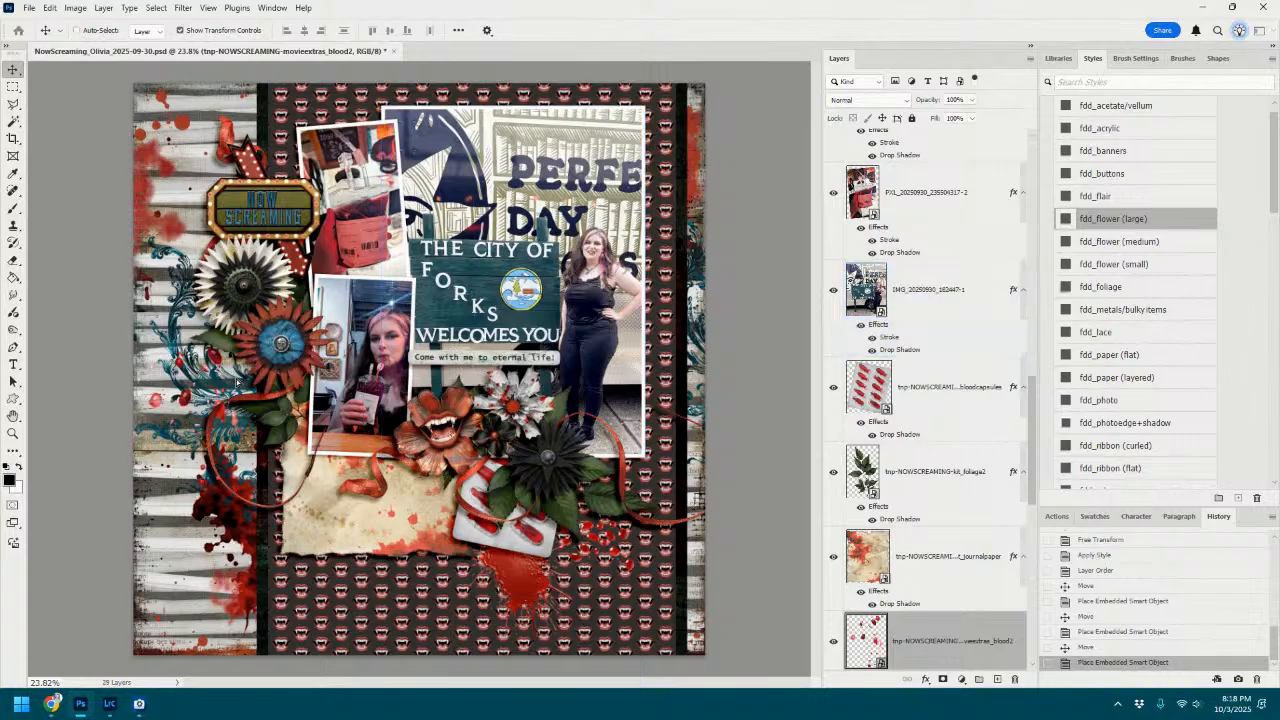
left_click_drag(237, 382, 237, 382)
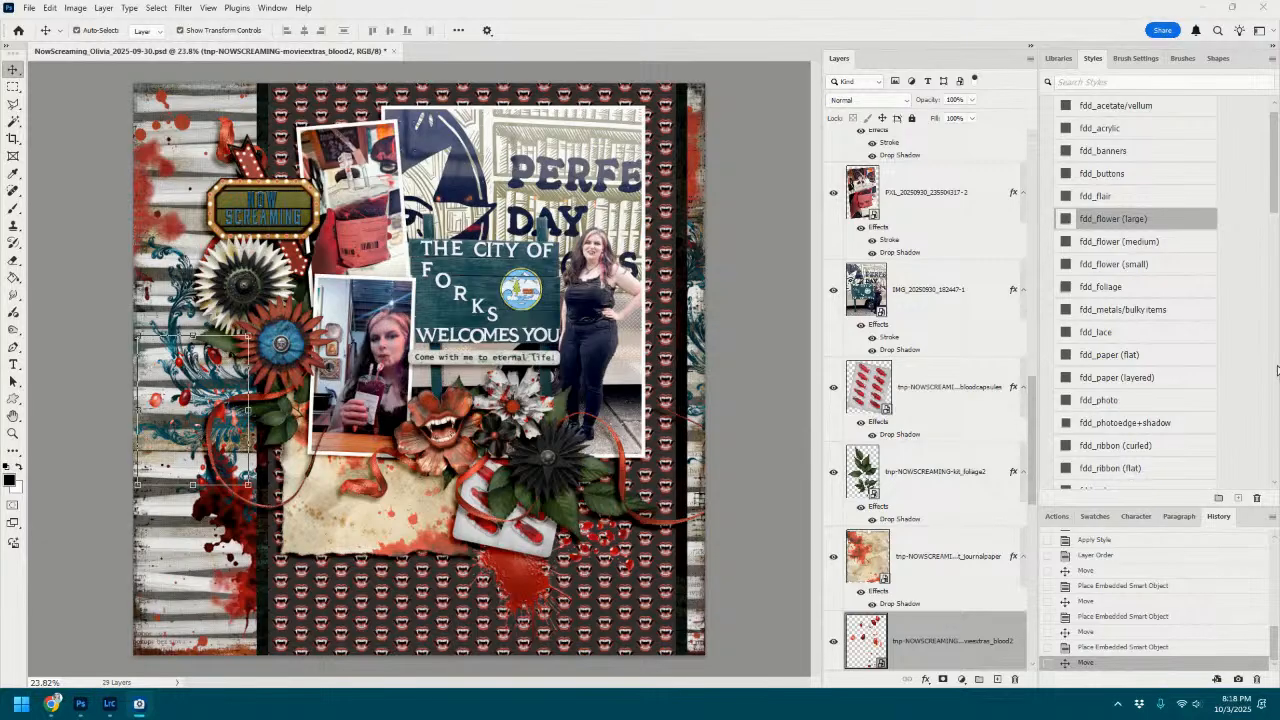
Place movieextras_movietickets vertically behind the large photo's right edge and apply the fdd_flower (medium) style.
left_click_drag(1277, 370, 580, 548)
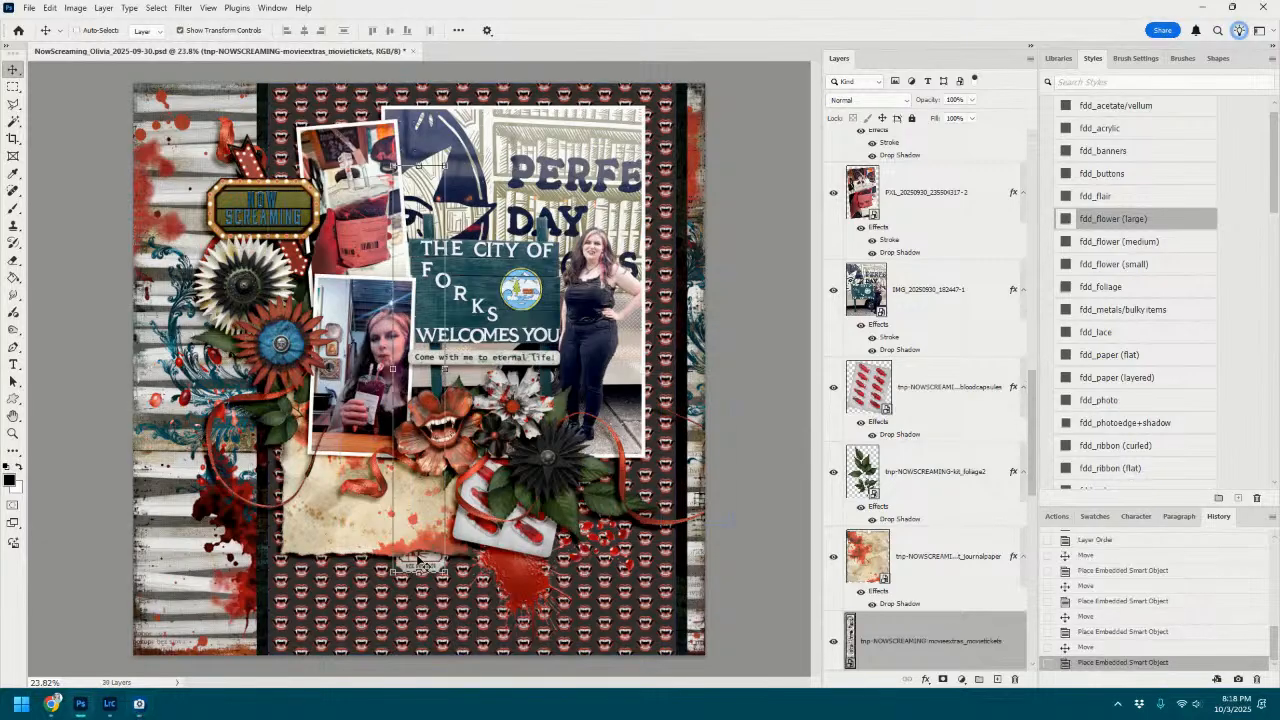
left_click_drag(420, 565, 650, 455)
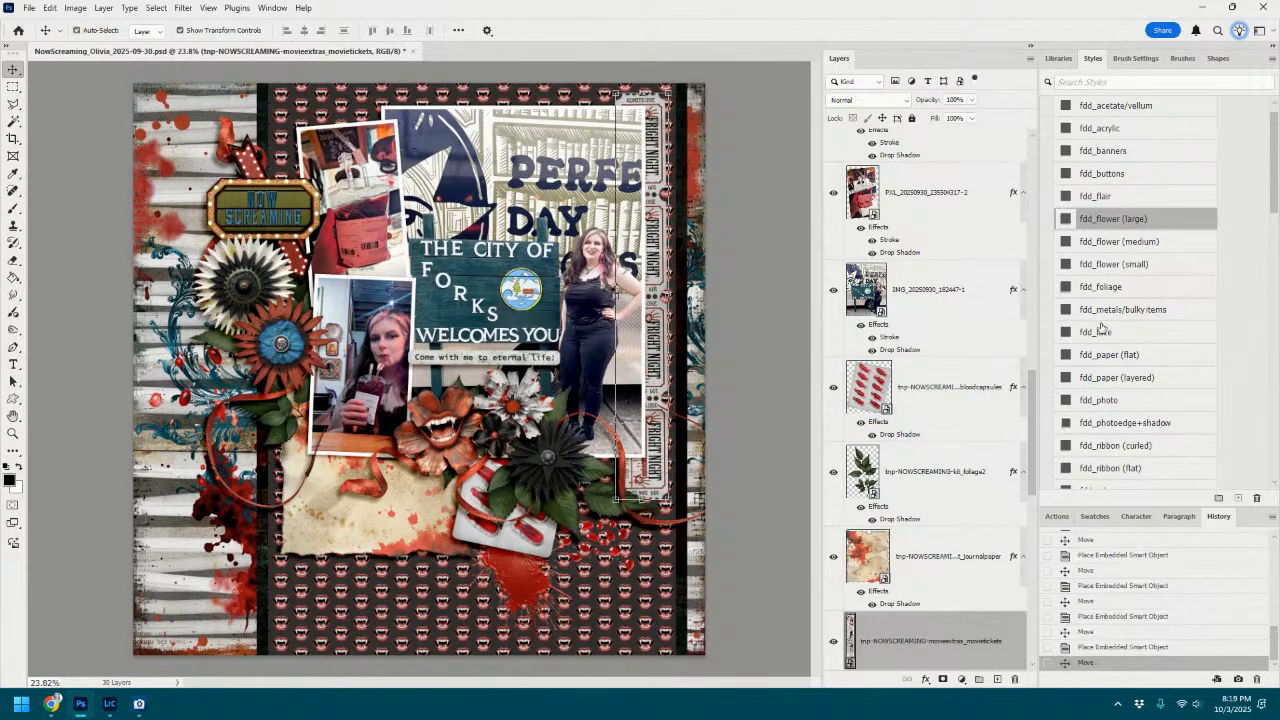
left_click(1145, 242)
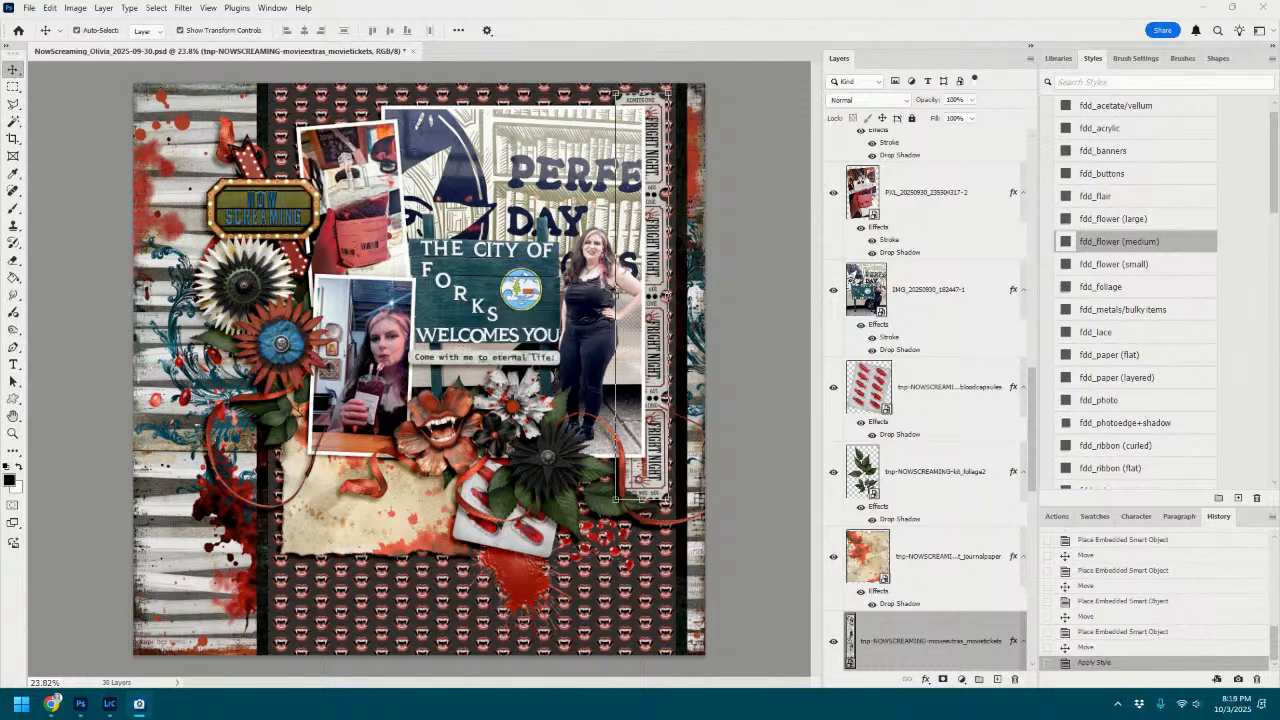
Place kit_ticket3 with the fdd_flower (medium) style, rotate it to about -14.19°, and tuck it behind the NOW SCREAMING sign and cream flower.
left_click_drag(1038, 279, 622, 377)
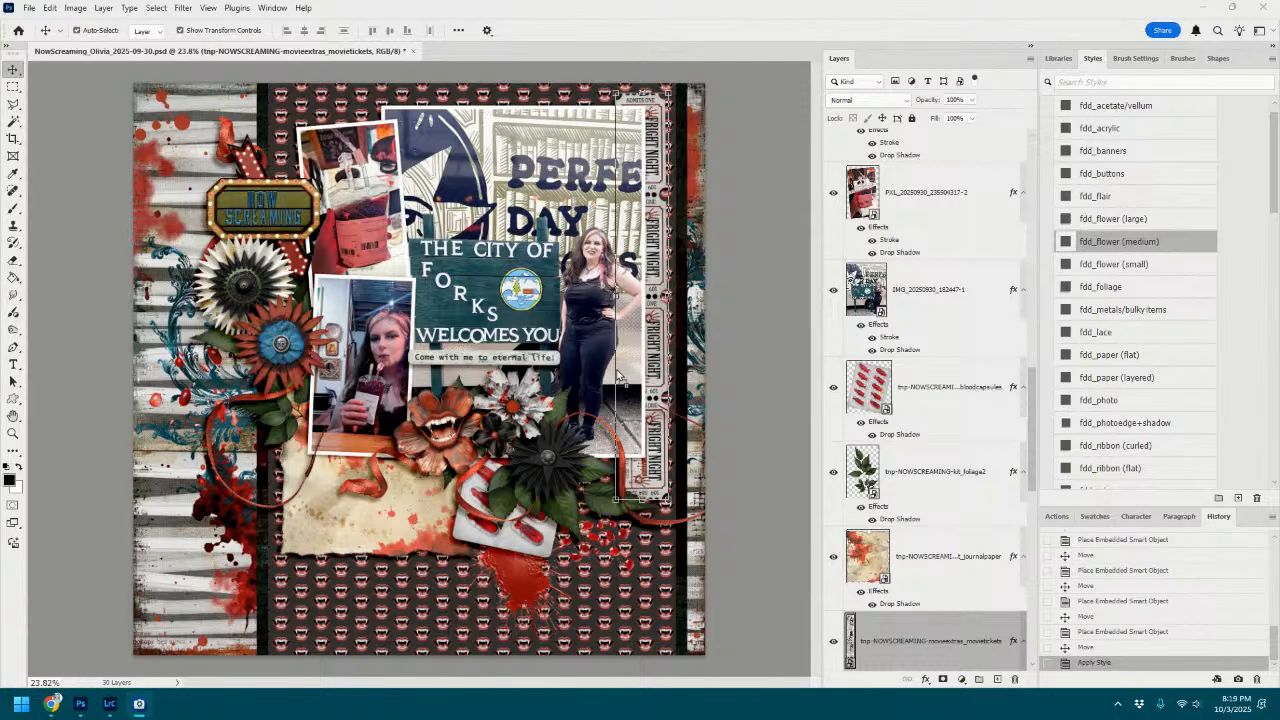
left_click(1097, 250)
left_click_drag(450, 340, 216, 321)
left_click_drag(255, 281, 234, 272)
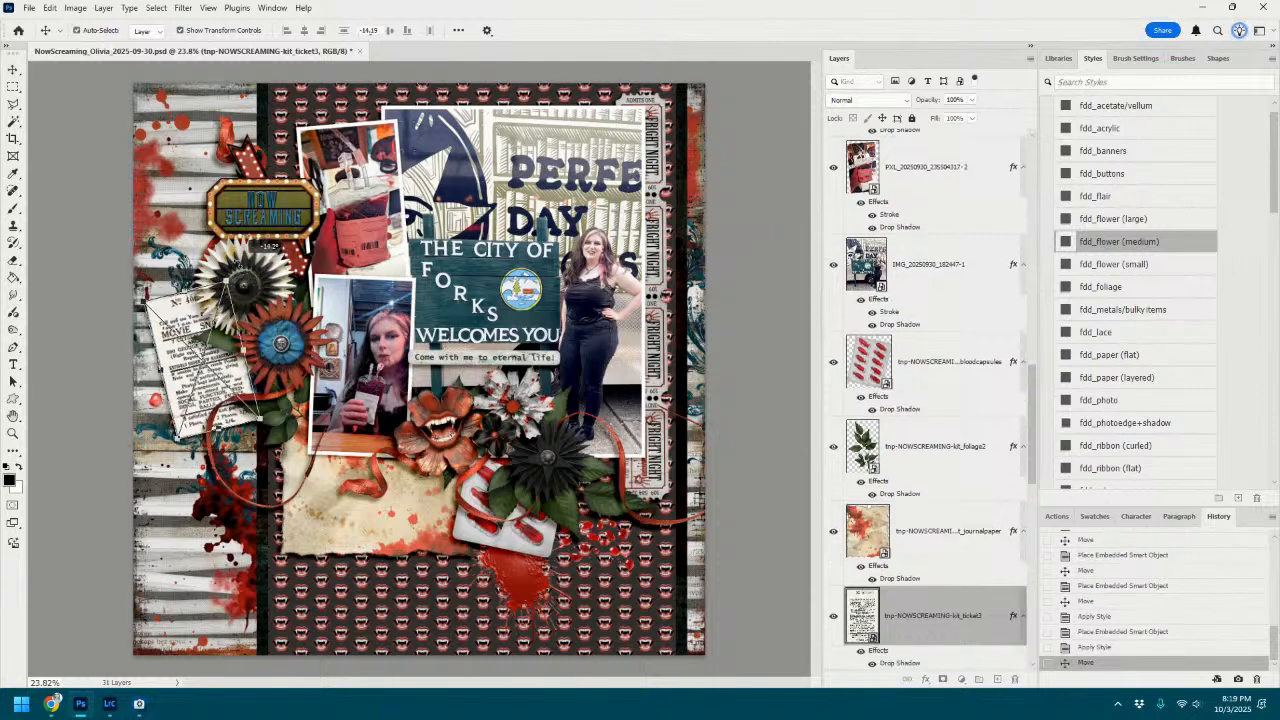
left_click_drag(194, 313, 228, 195)
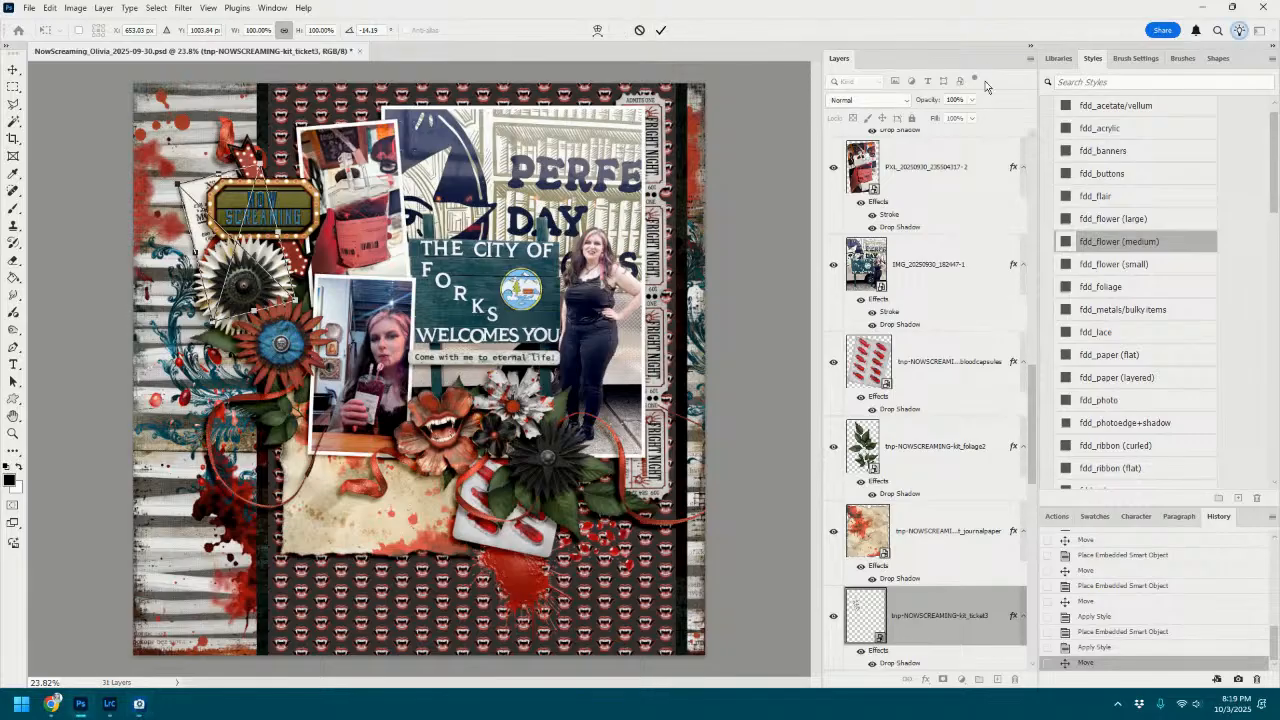
left_click(660, 30)
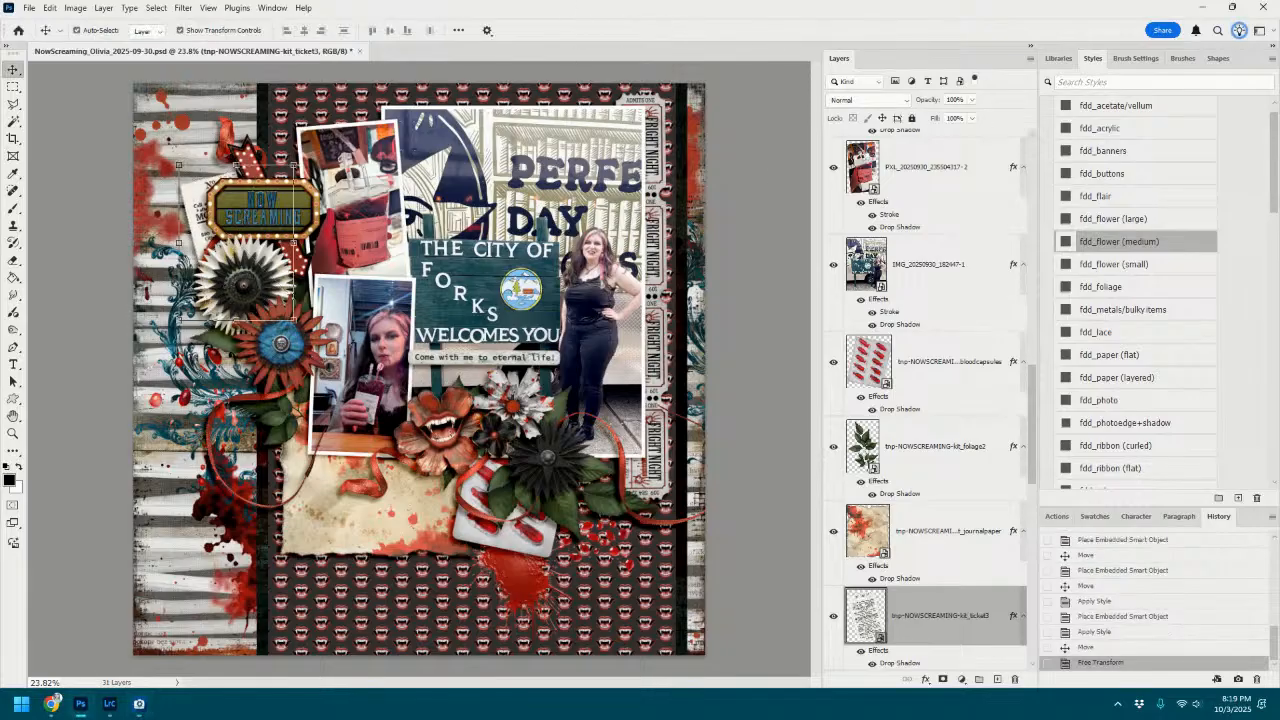
Place kit_ticket2 with the fdd_flower (medium) style, layer it between movietickets and blood2, and position it beside the journal paper's left edge.
left_click_drag(499, 291, 208, 420)
left_click(1110, 241)
scroll(946, 418, "down", 5)
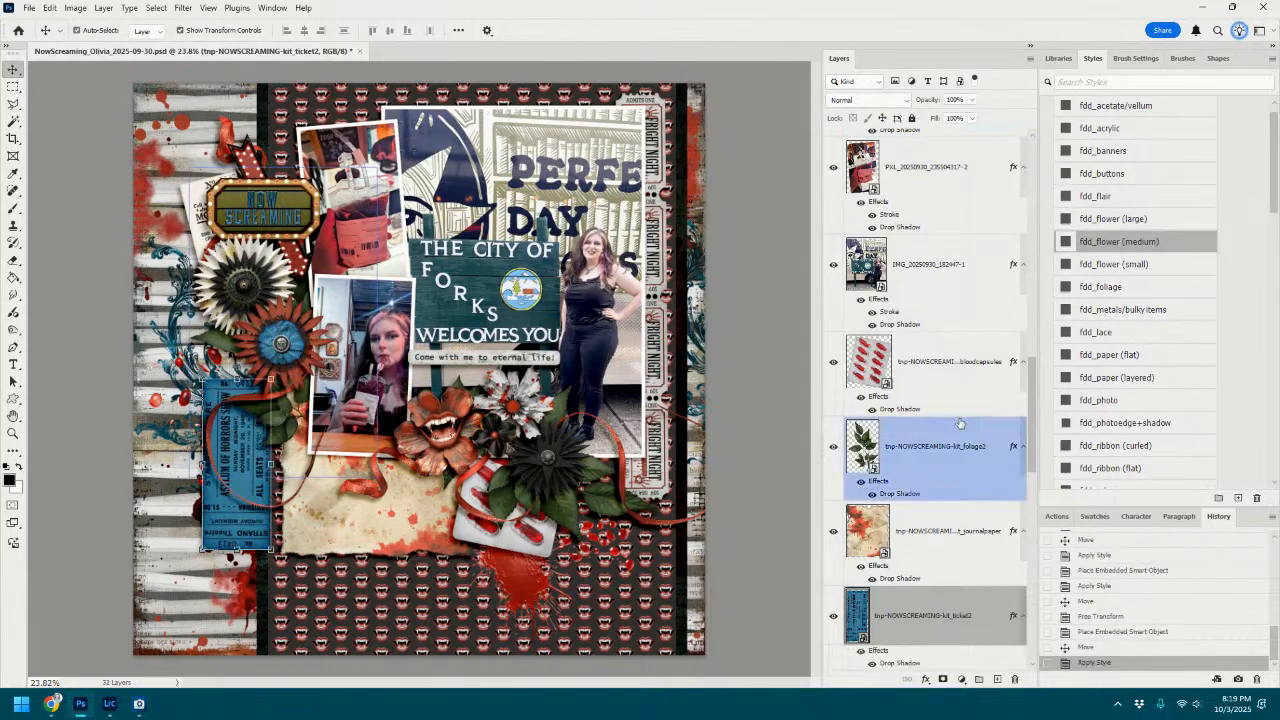
left_click_drag(928, 192, 928, 414)
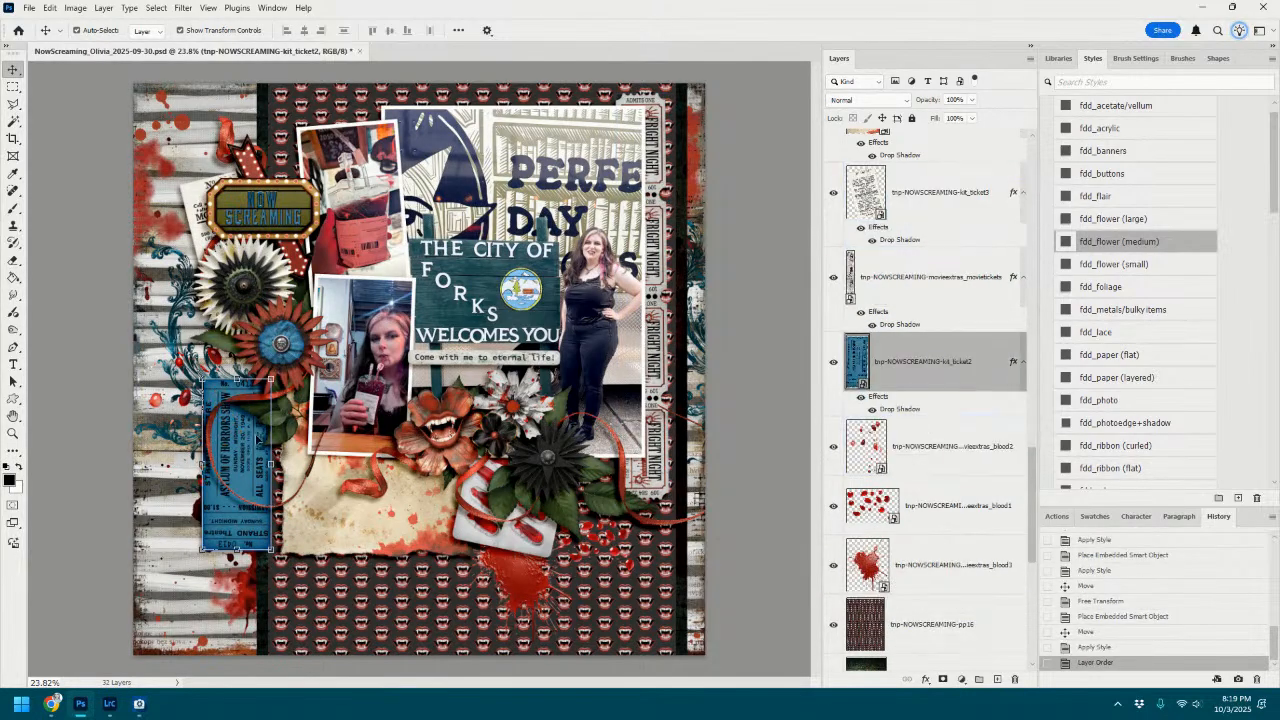
left_click_drag(236, 450, 268, 471)
Try the kit_ticket2 layer beneath the blood splatters, directly above the pp2 paper.
scroll(934, 450, "down", 3)
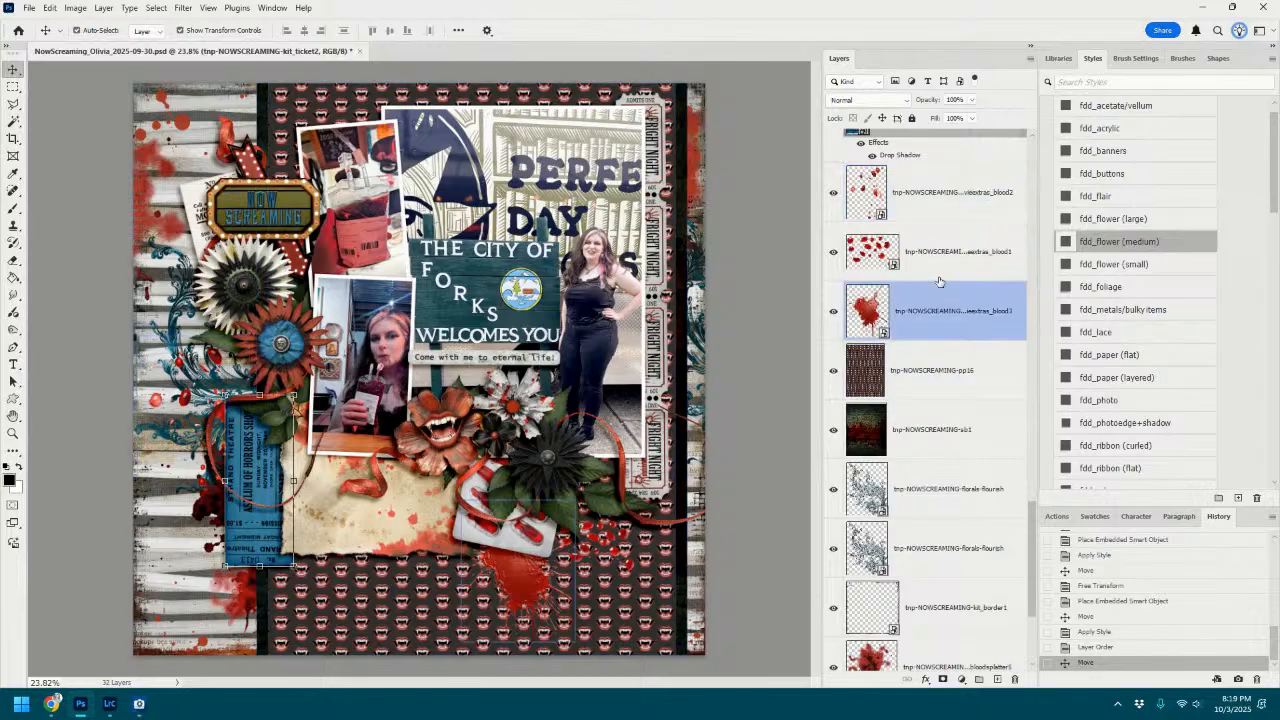
scroll(934, 216, "up", 1)
left_click_drag(932, 200, 928, 640)
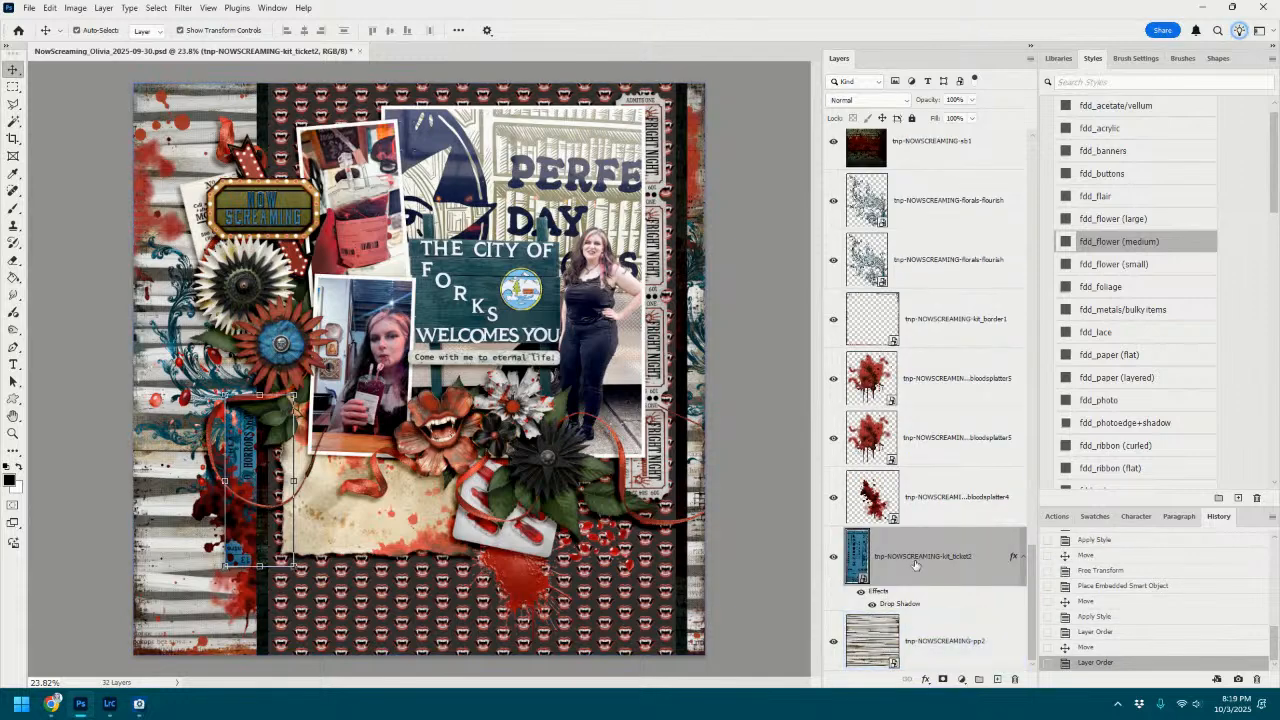
Layer kit_ticket2 directly above the florals-flourish layers, rotate it to about -9.68°, and position it behind kit_ticket3 beside the sign.
left_click_drag(928, 560, 928, 196)
left_click_drag(248, 470, 229, 466)
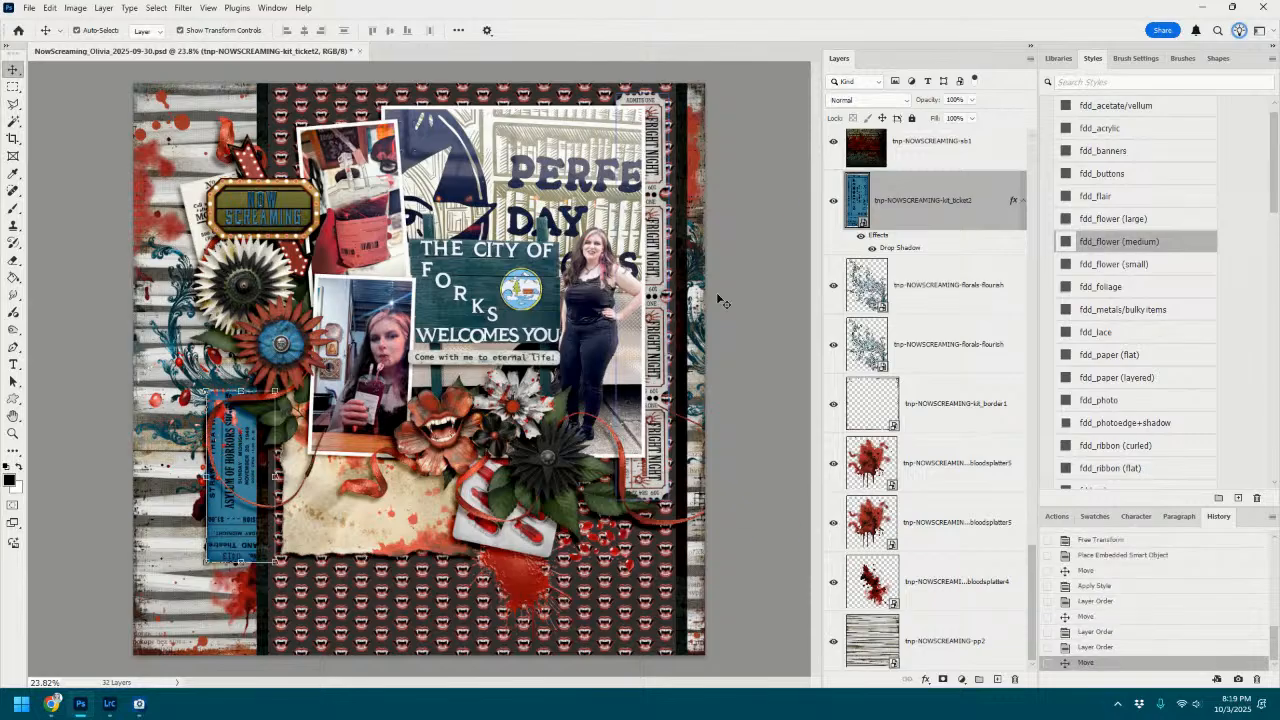
left_click_drag(284, 388, 214, 214)
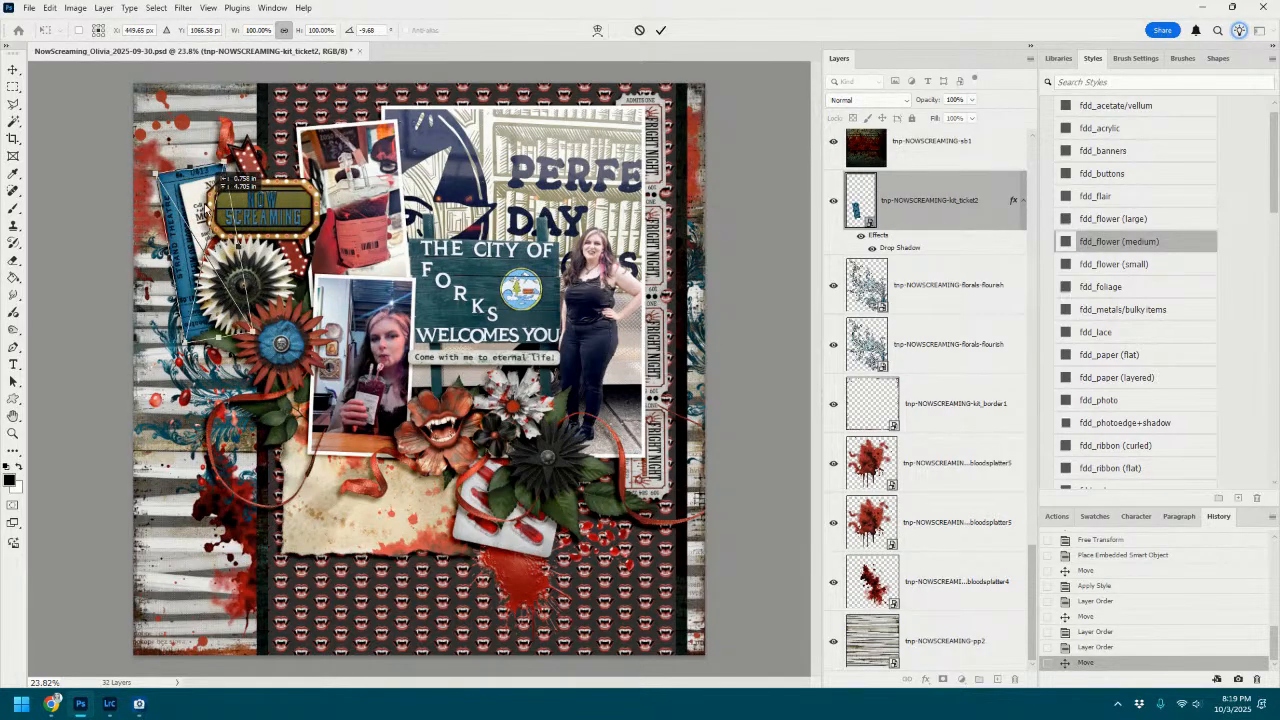
left_click(660, 30)
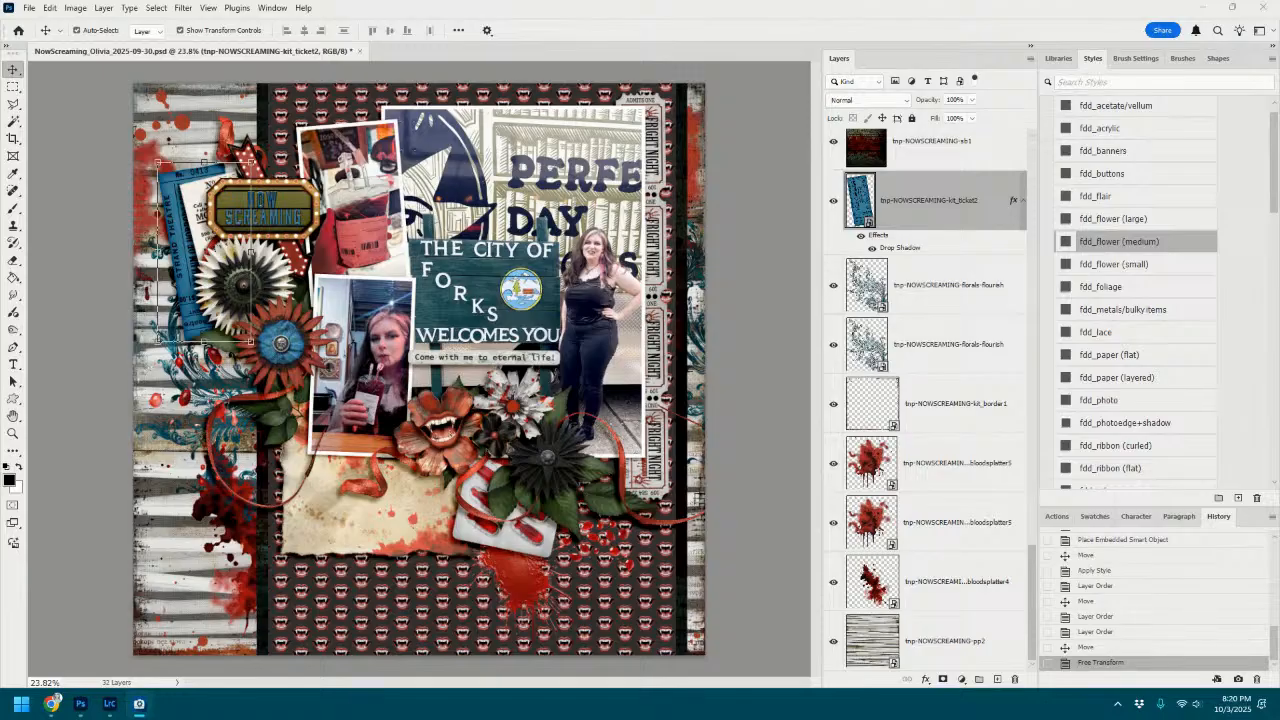
Place kit_stitching above the large photo layer with the fdd_staple/stitching style and align it along the photo's top edge.
left_click(540, 150)
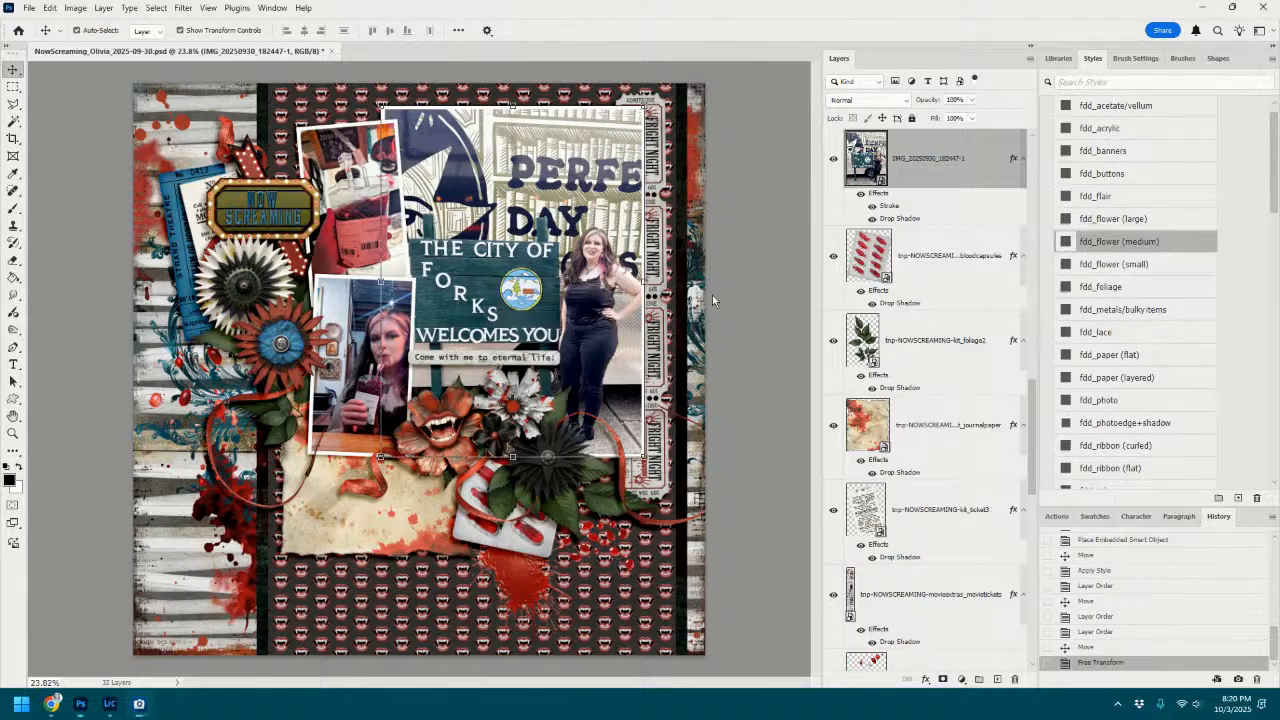
left_click_drag(551, 364, 648, 160)
scroll(1190, 330, "down", 2)
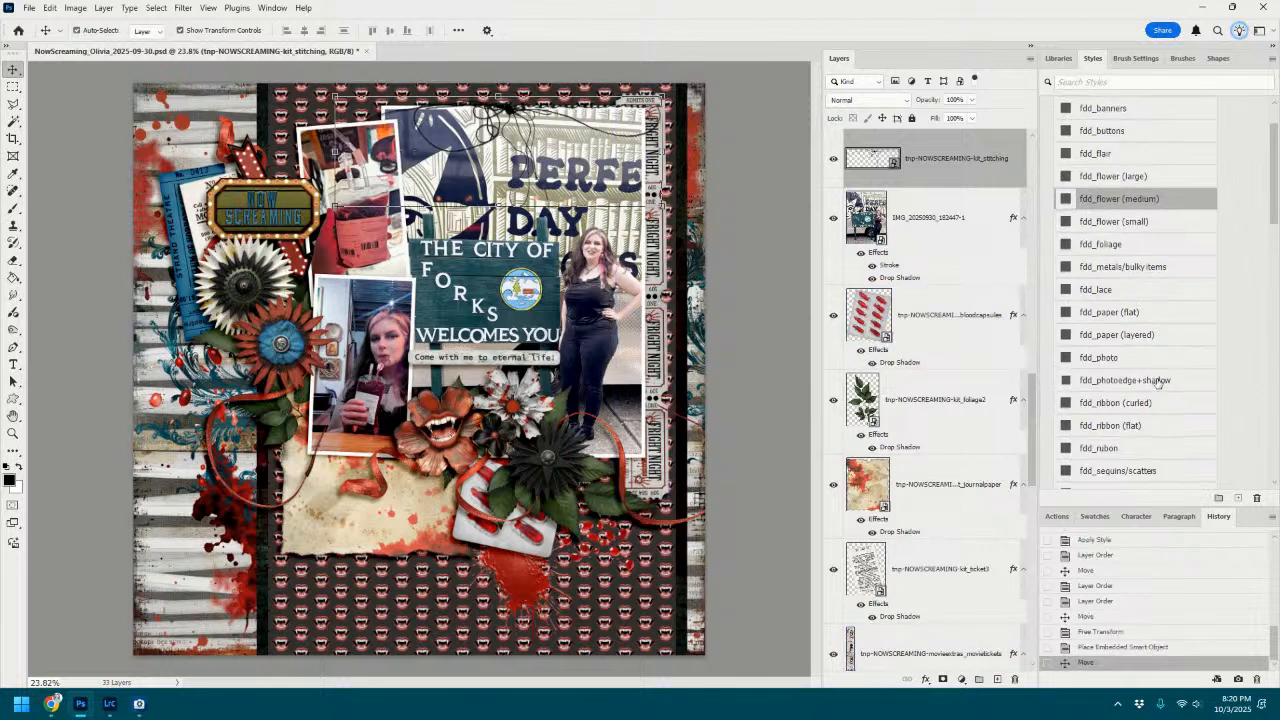
scroll(1180, 341, "down", 2)
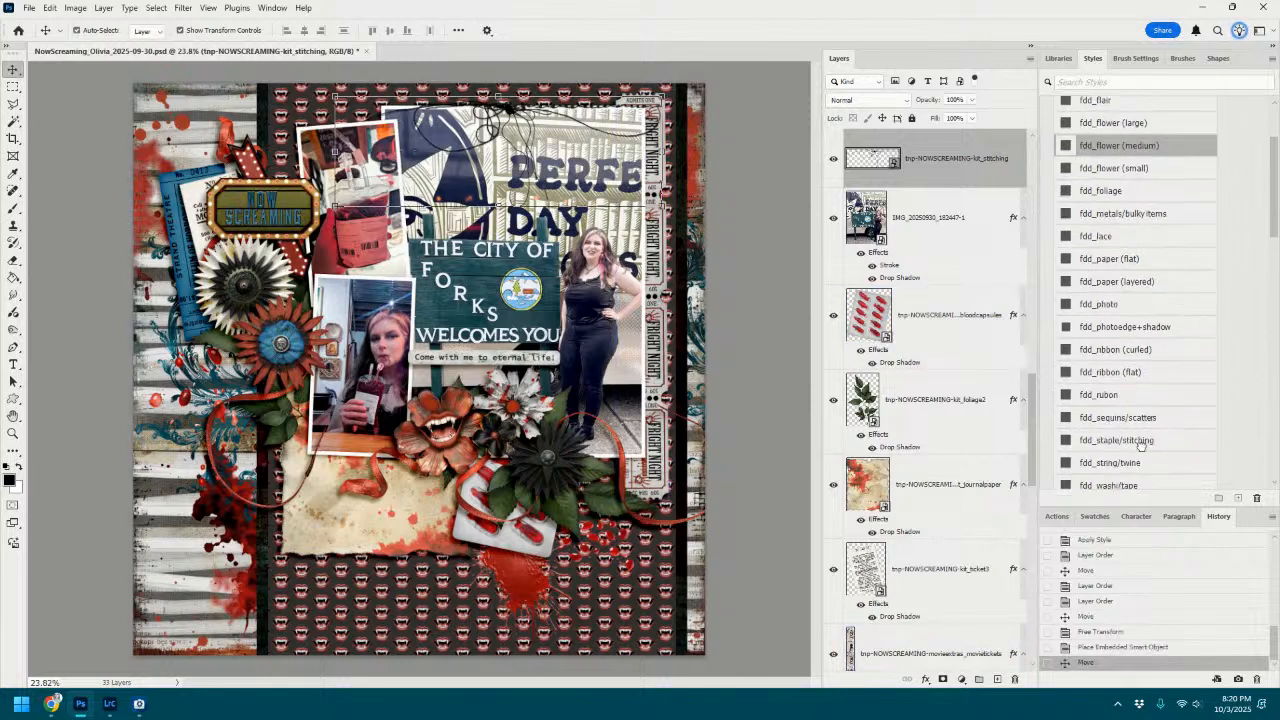
left_click(1141, 440)
left_click_drag(514, 107, 520, 113)
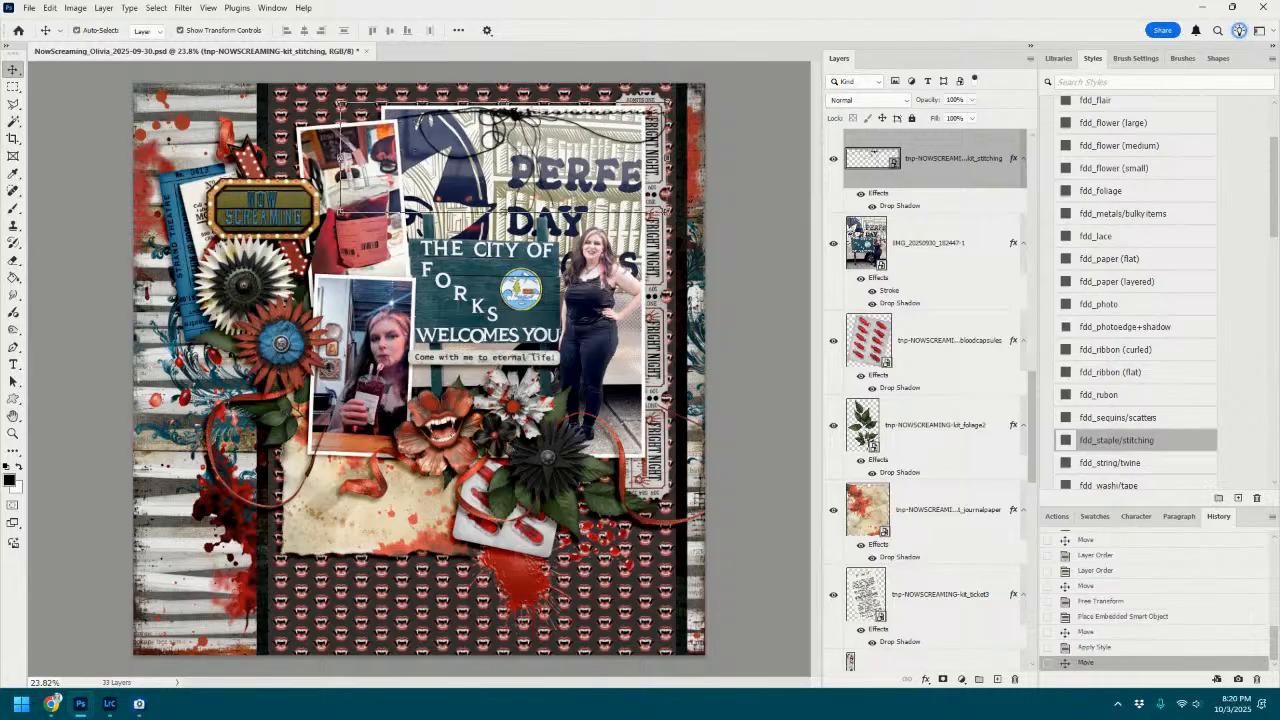
left_click(1146, 440)
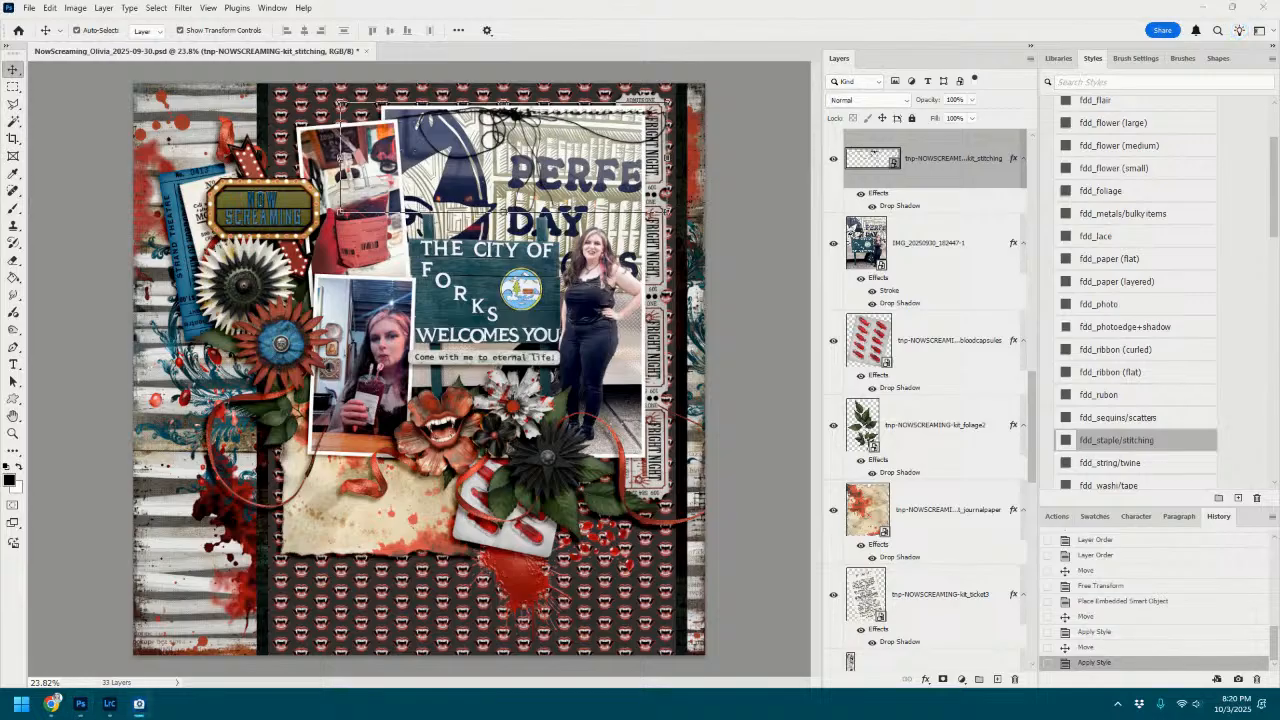
Place kit_ribbon1 directly above the kit_flower1 layer with the fdd_ribbon (curled) style and move it over to the black flower.
left_click(563, 480)
left_click(967, 243)
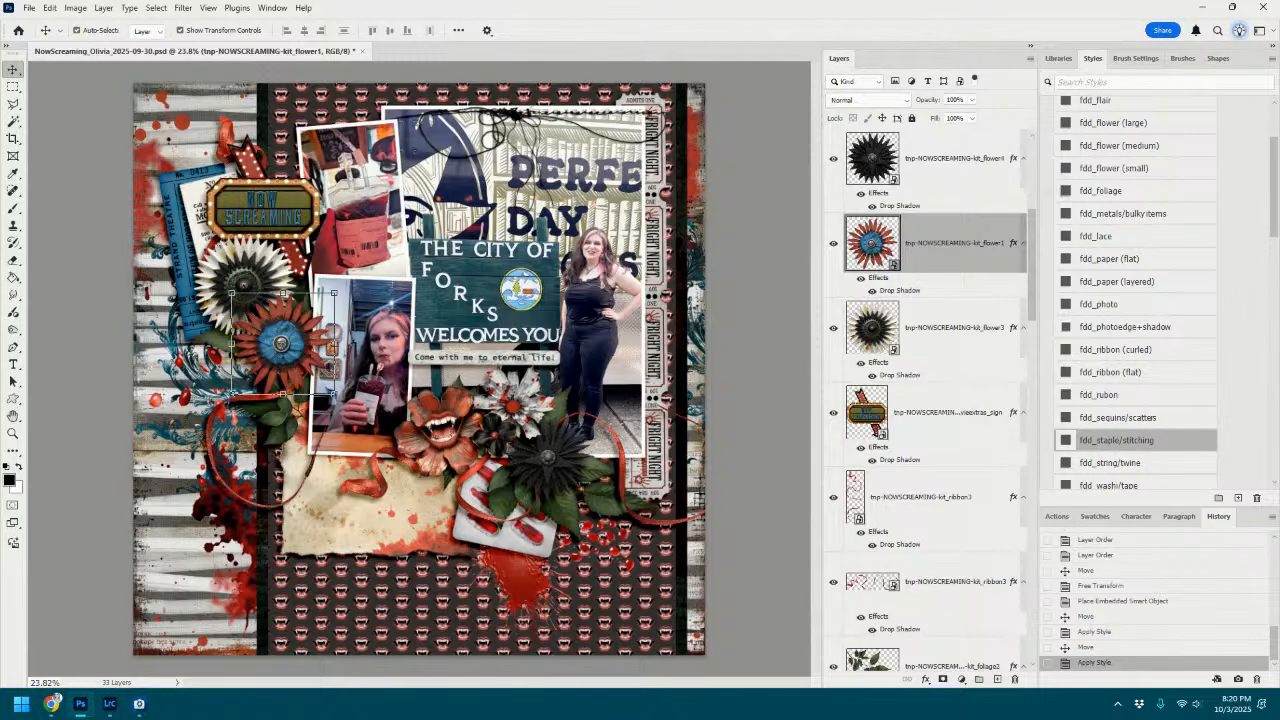
left_click_drag(1226, 232, 599, 402)
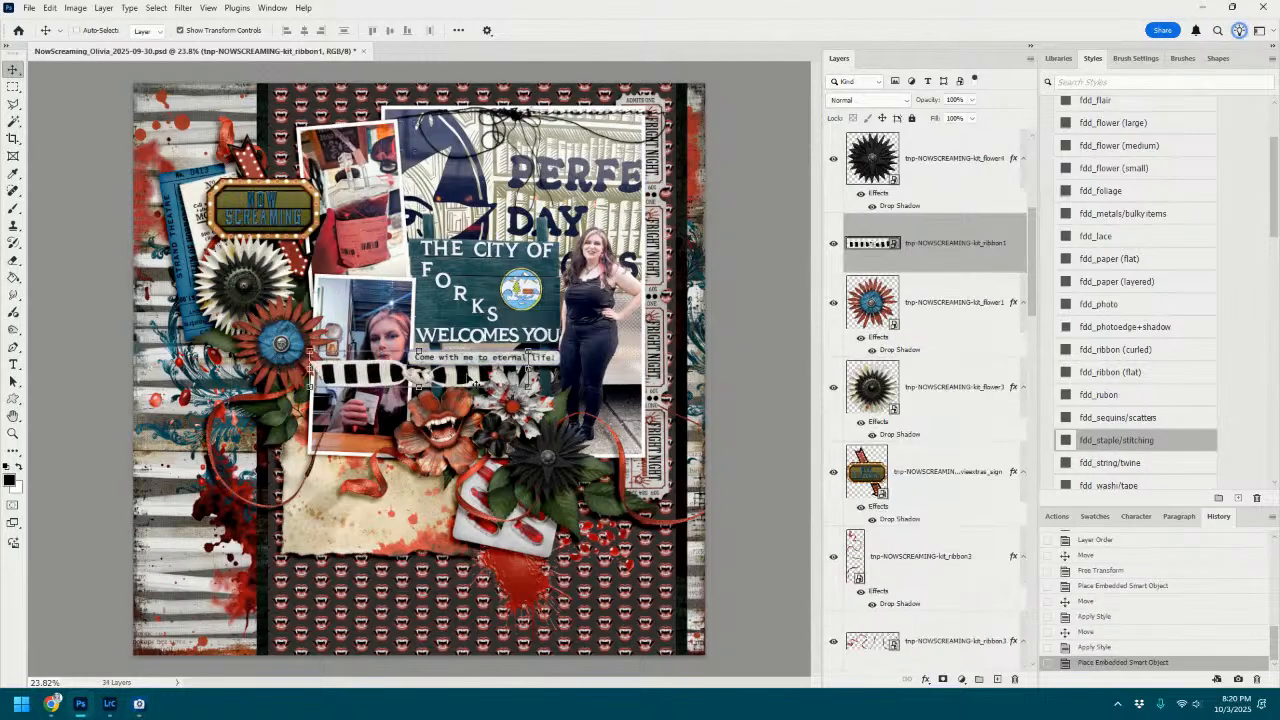
left_click_drag(488, 365, 635, 471)
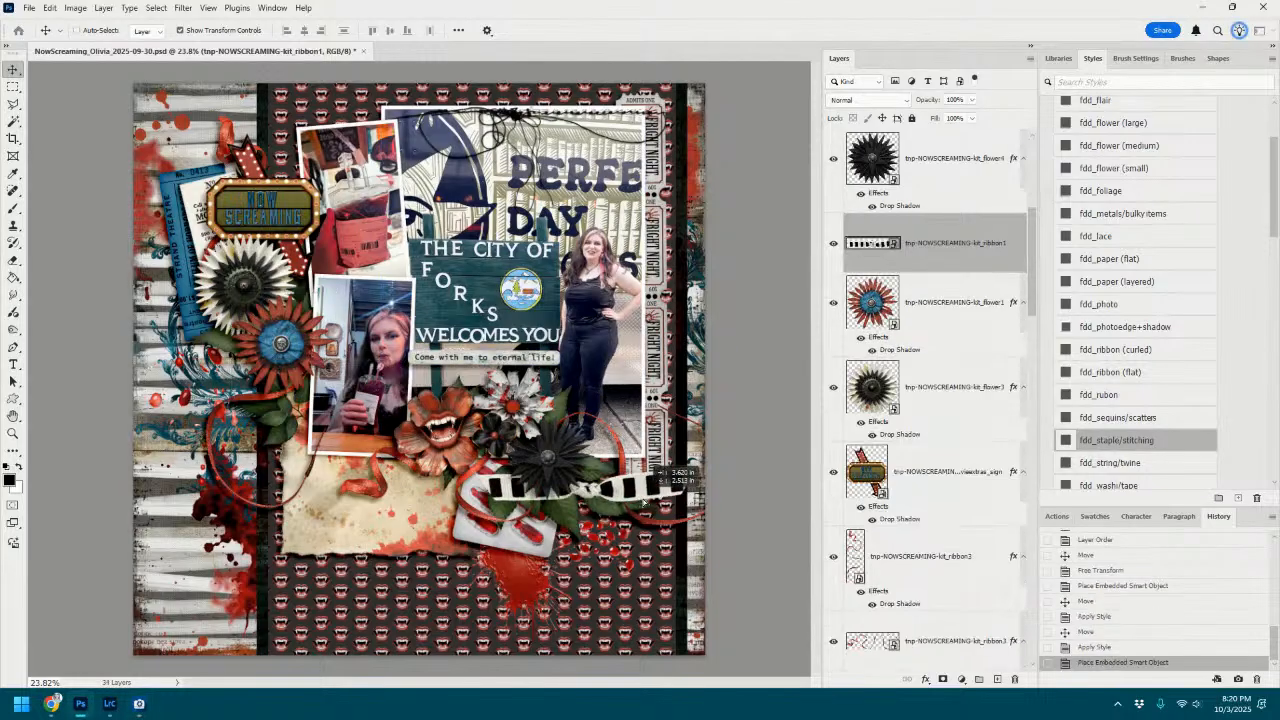
left_click(1146, 349)
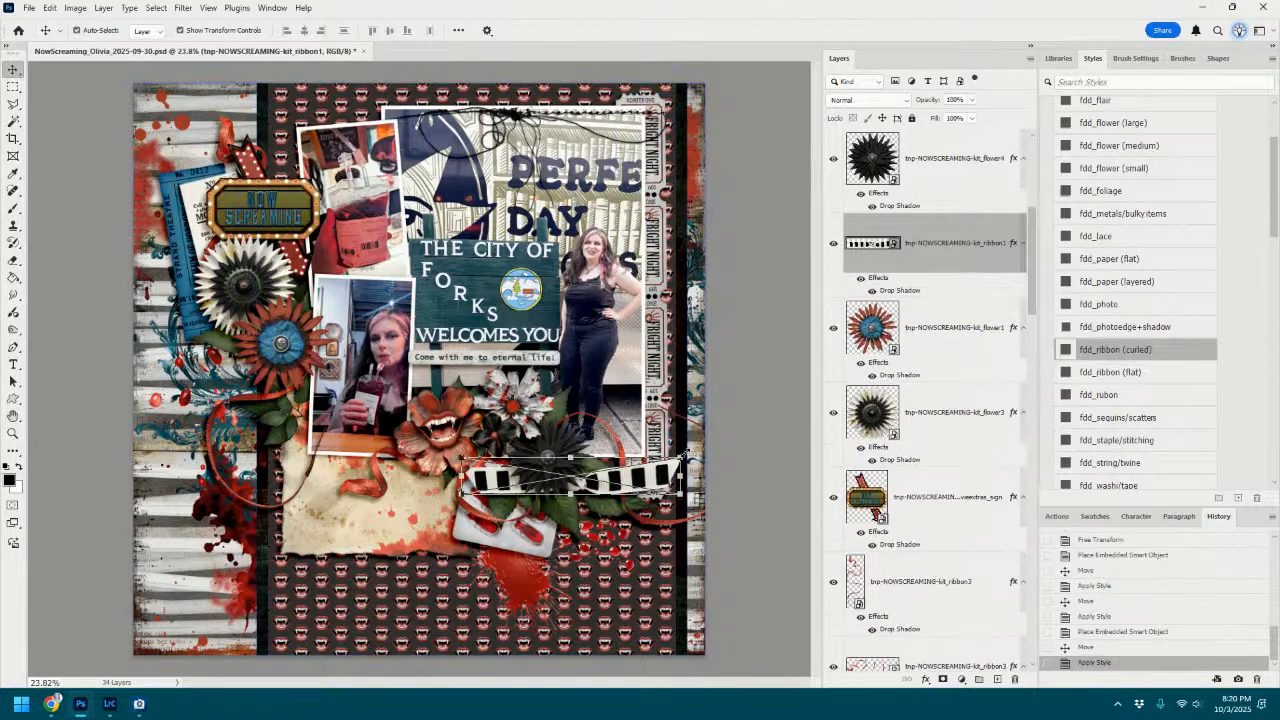
Scale the kit_ribbon1 ribbon to about 62.42%, rotate it to about -9.11°, and tuck it beneath the black flower, extending toward the fright night tickets.
left_click_drag(683, 456, 615, 437)
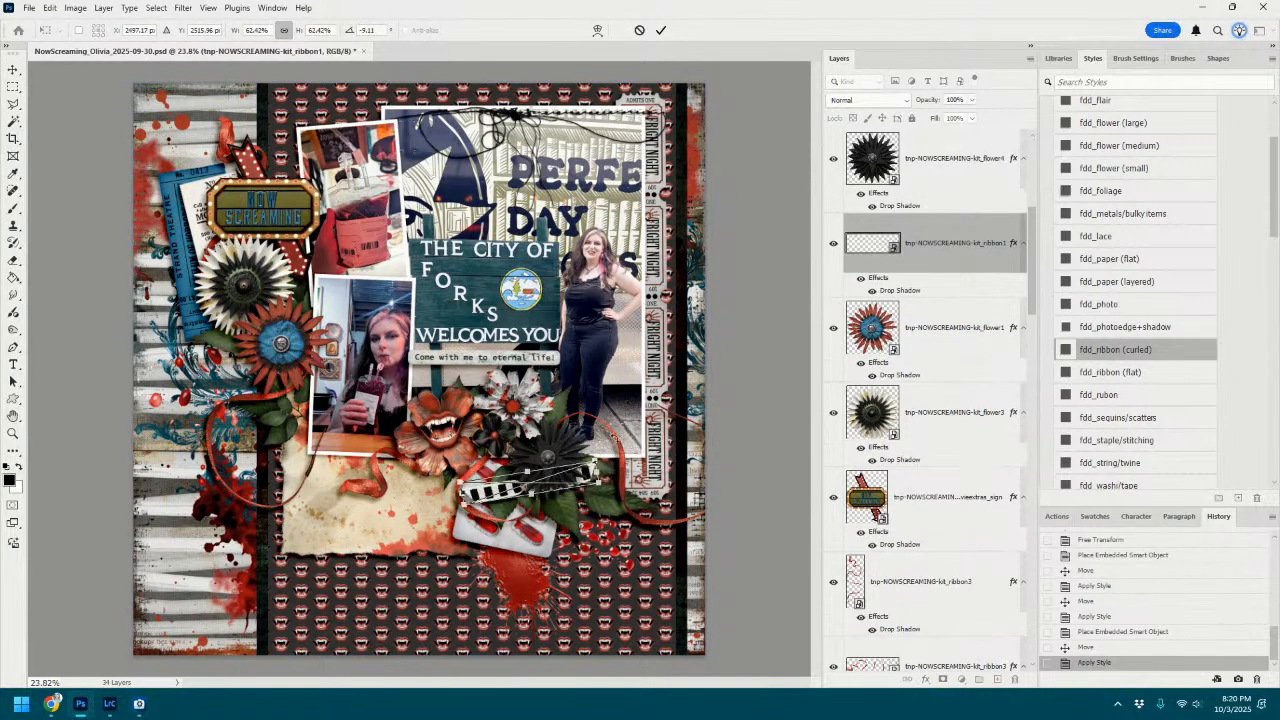
left_click_drag(545, 482, 600, 477)
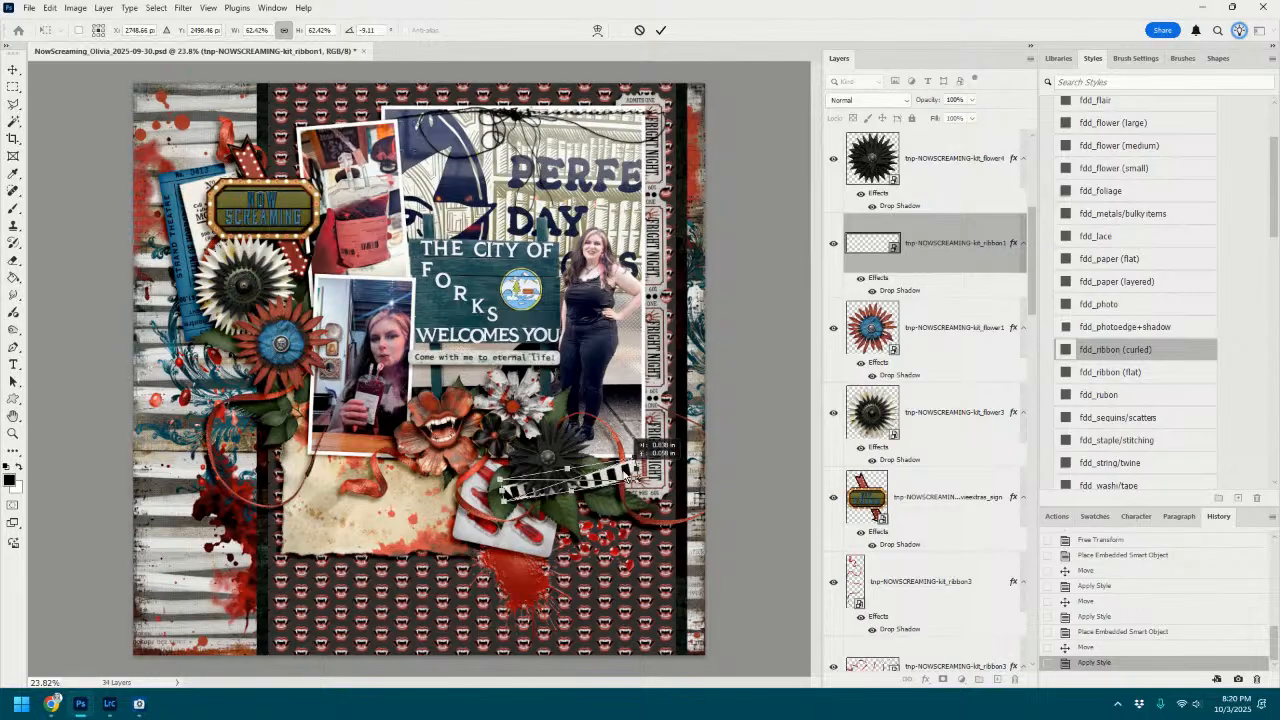
left_click(660, 30)
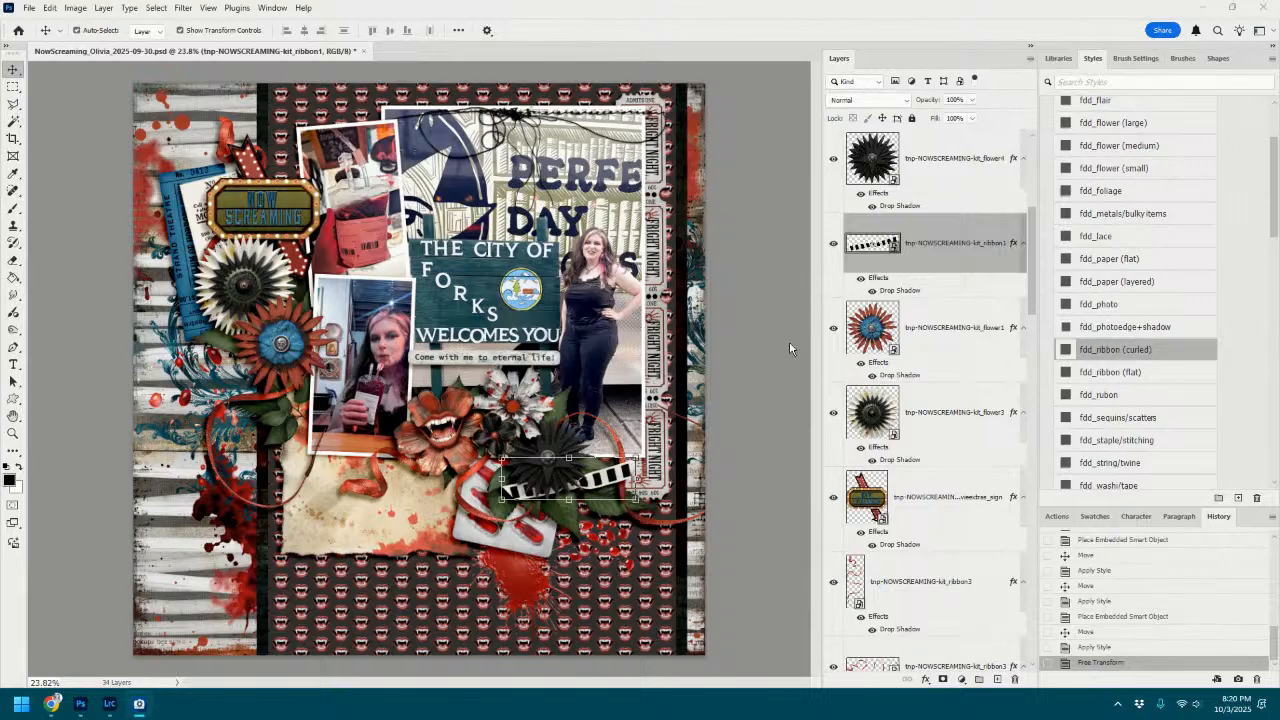
left_click_drag(616, 520, 624, 488)
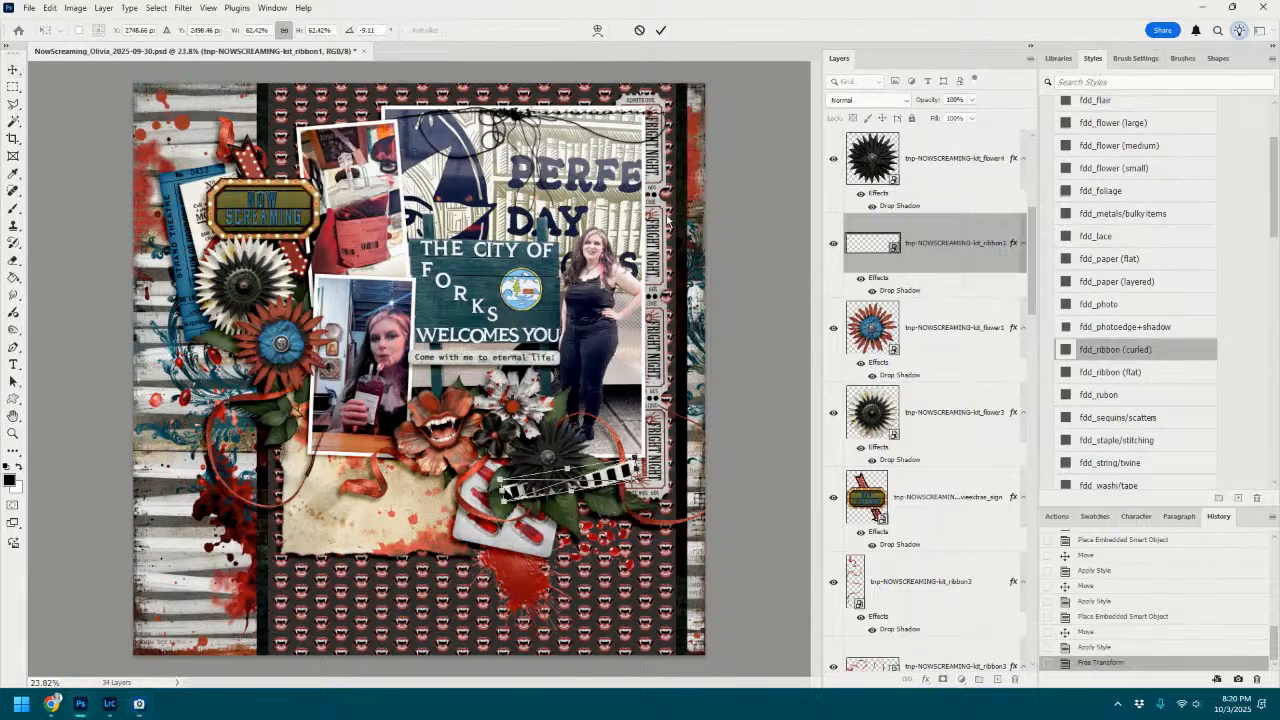
left_click(662, 33)
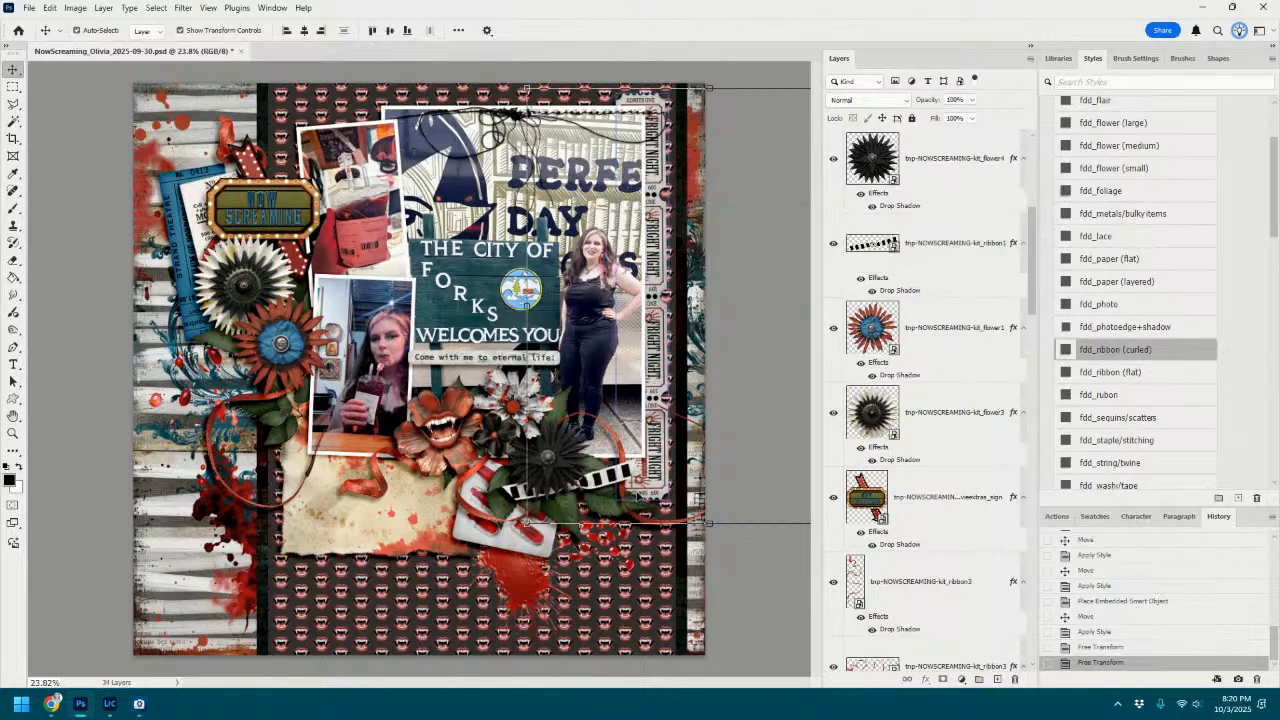
Place kit_leaf1 rotated to about 140.06° below the black flower cluster and layer it beneath the blood splatters, directly above the pp16 paper.
left_click(603, 510)
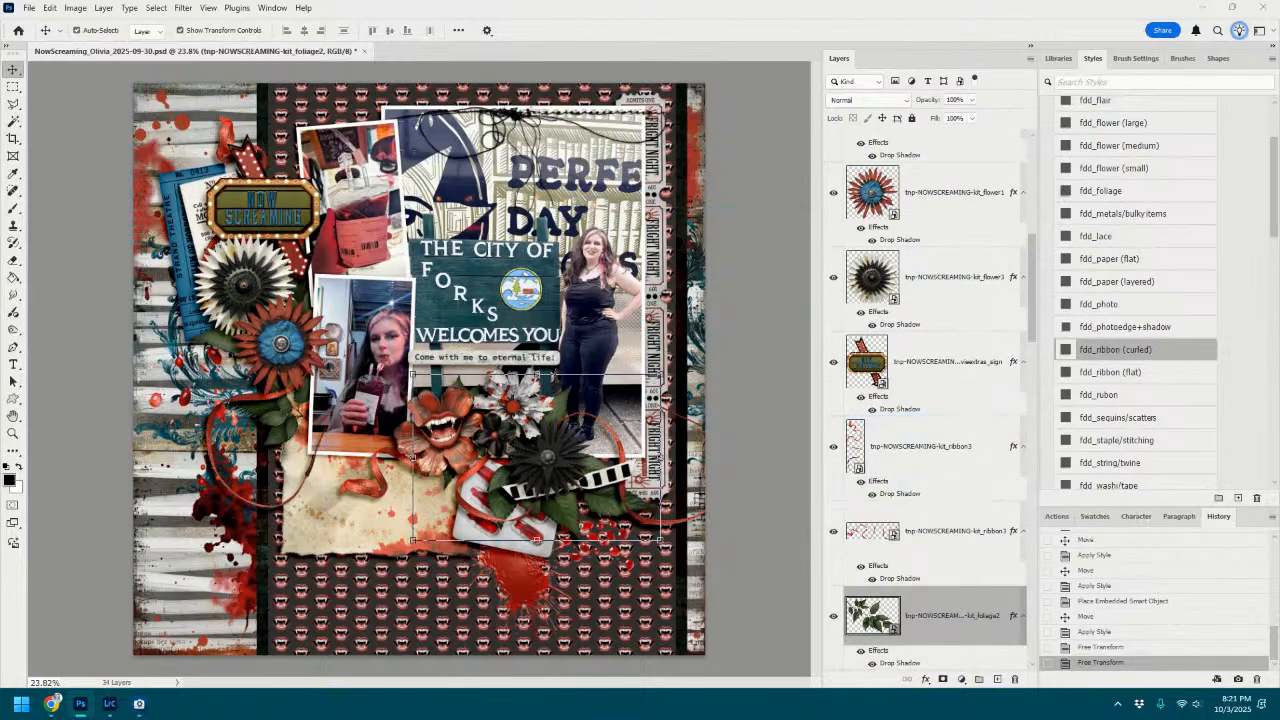
left_click_drag(448, 356, 589, 545)
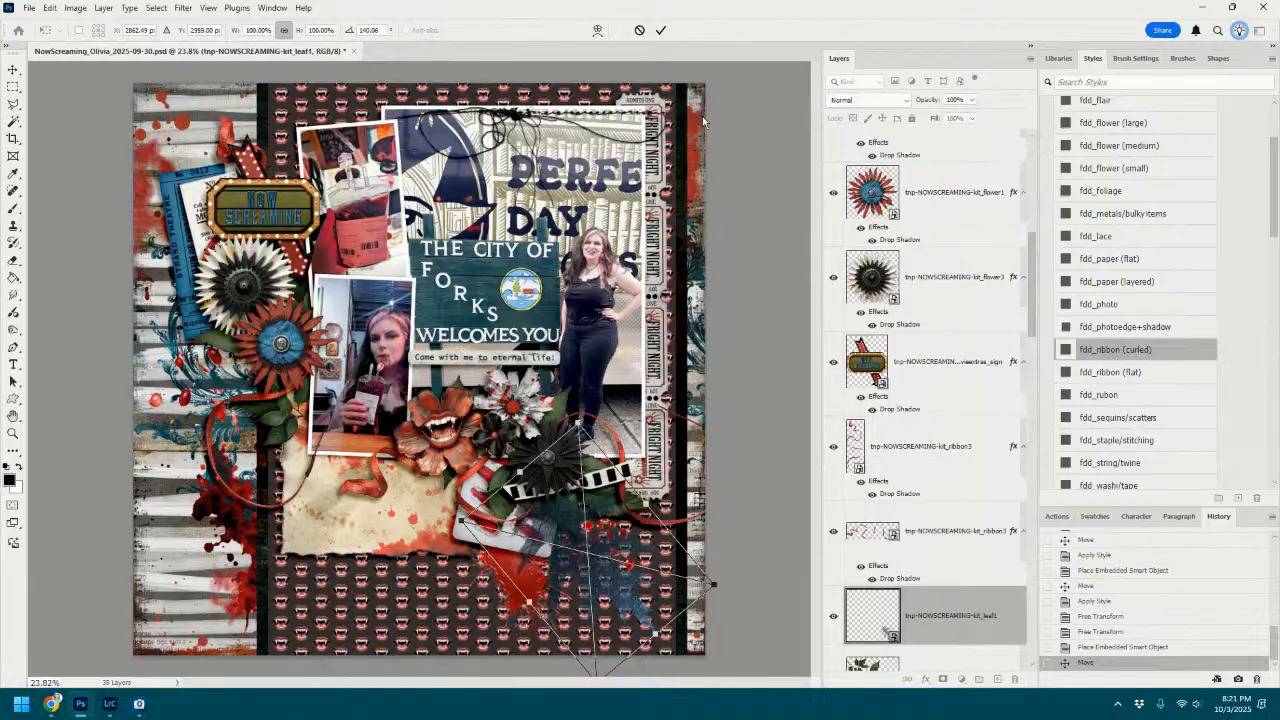
left_click(660, 30)
scroll(940, 420, "down", 3)
left_click(955, 422)
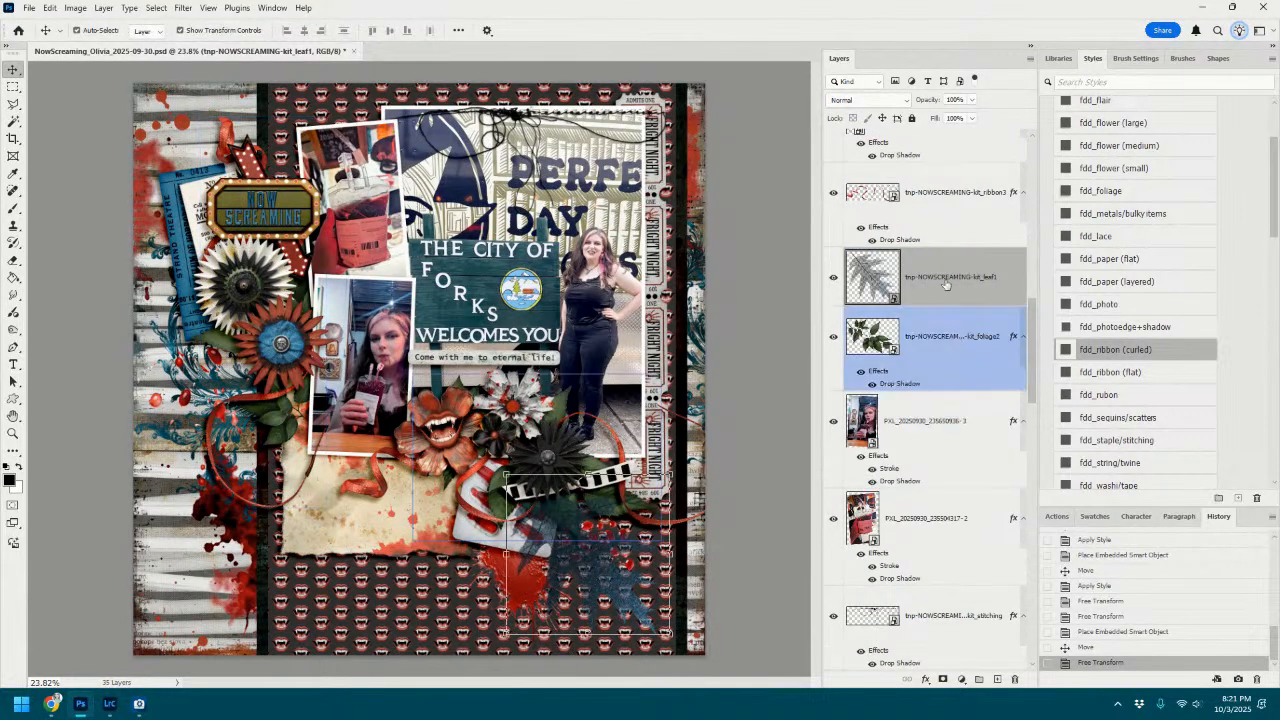
left_click_drag(946, 280, 993, 368)
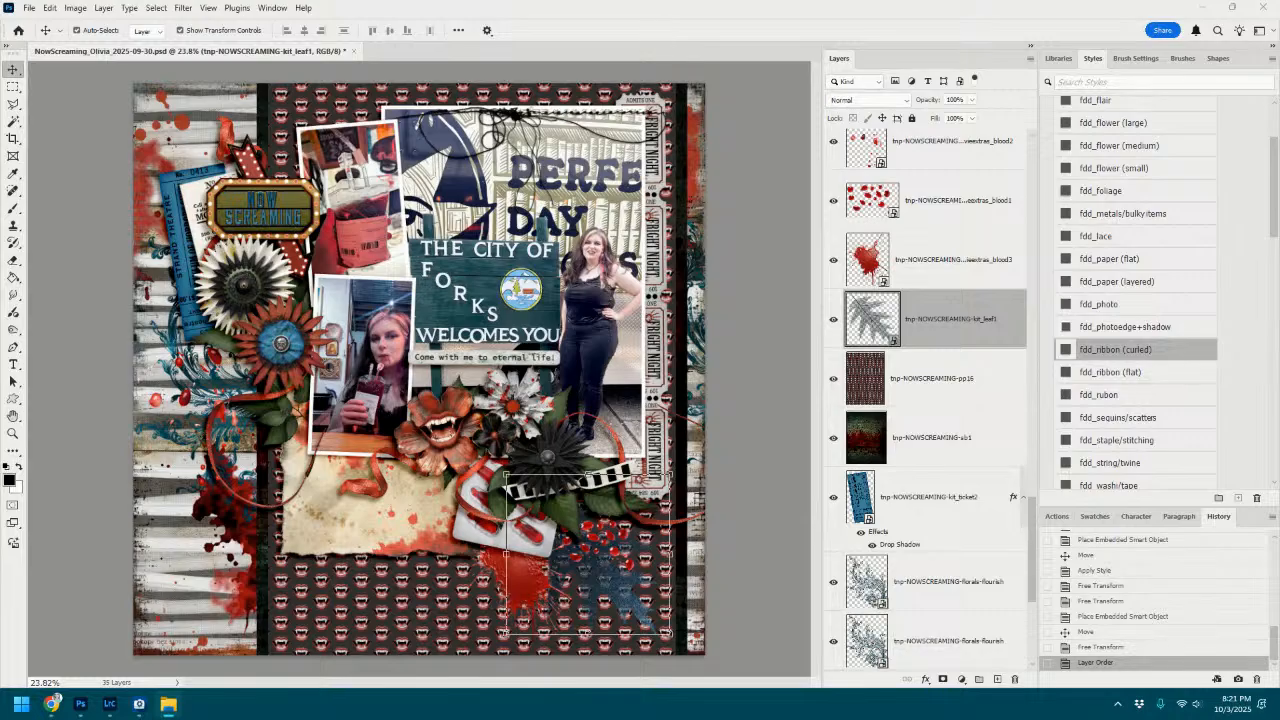
Open fdd_PhotoToolbox_pvw3.jpg, examine the range of photo sizes in the preview, and close it.
left_click_drag(1049, 264, 761, 56)
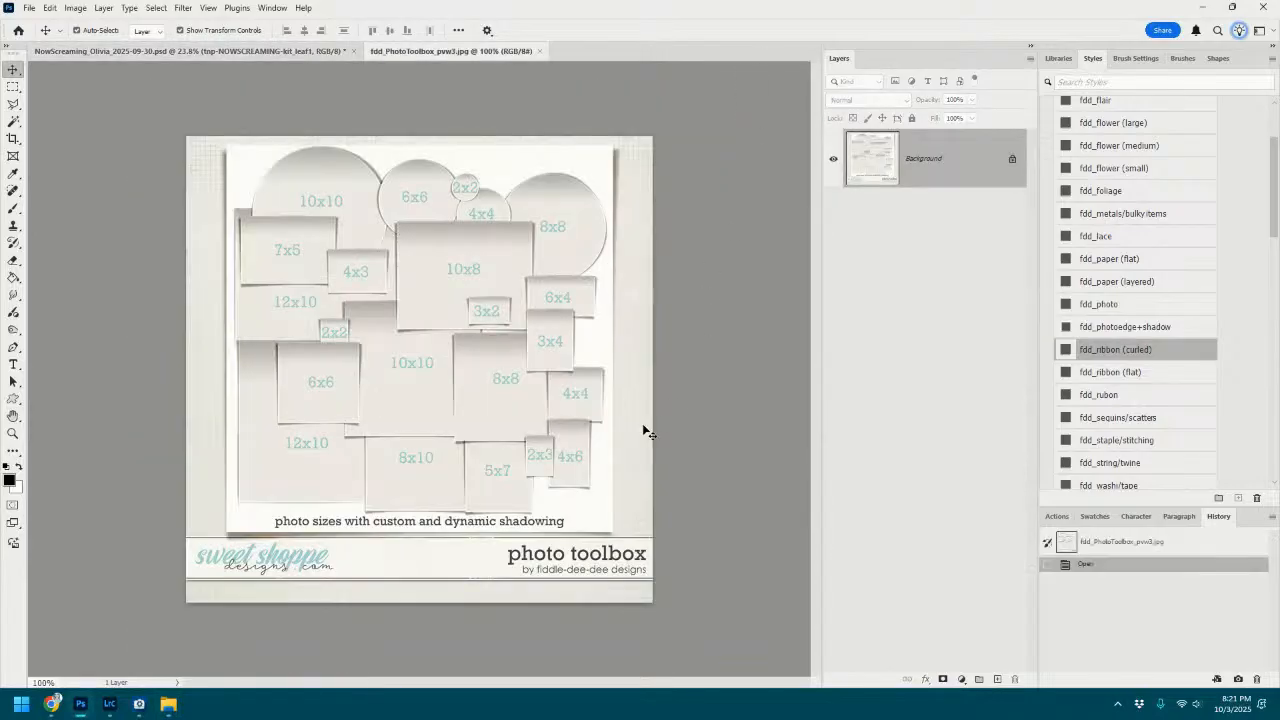
scroll(645, 431, "up", 3)
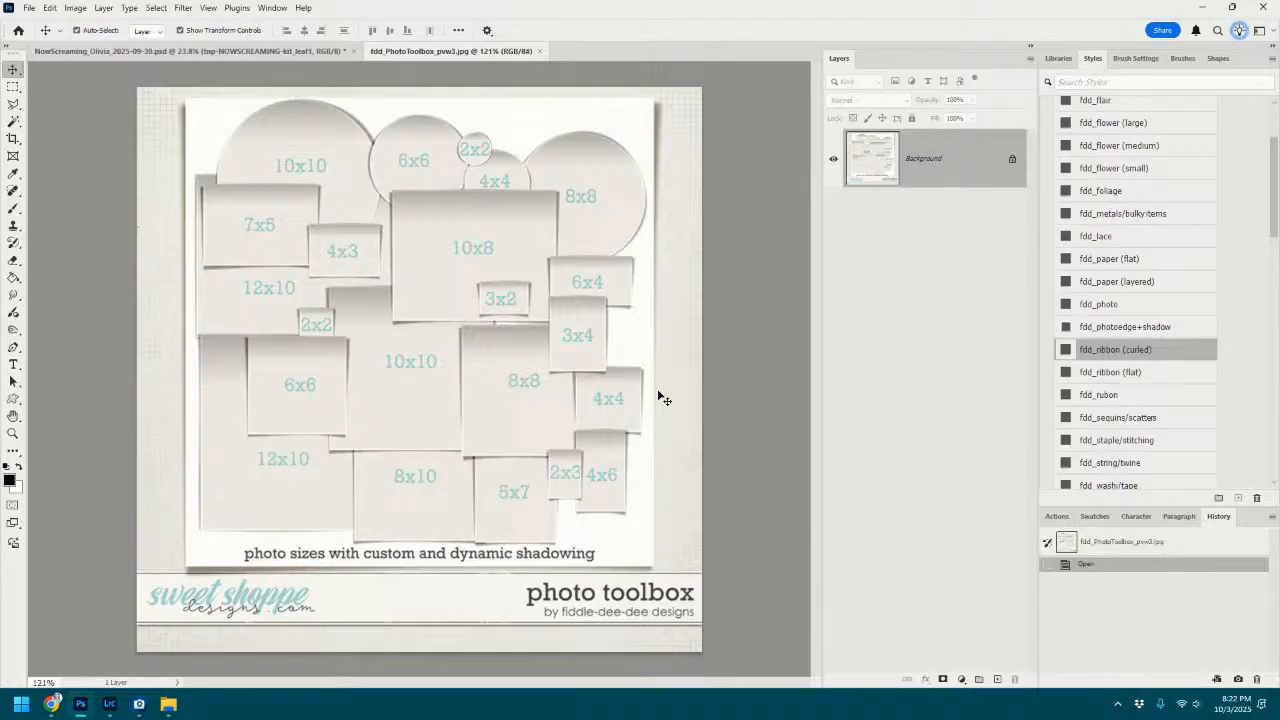
left_click(540, 51)
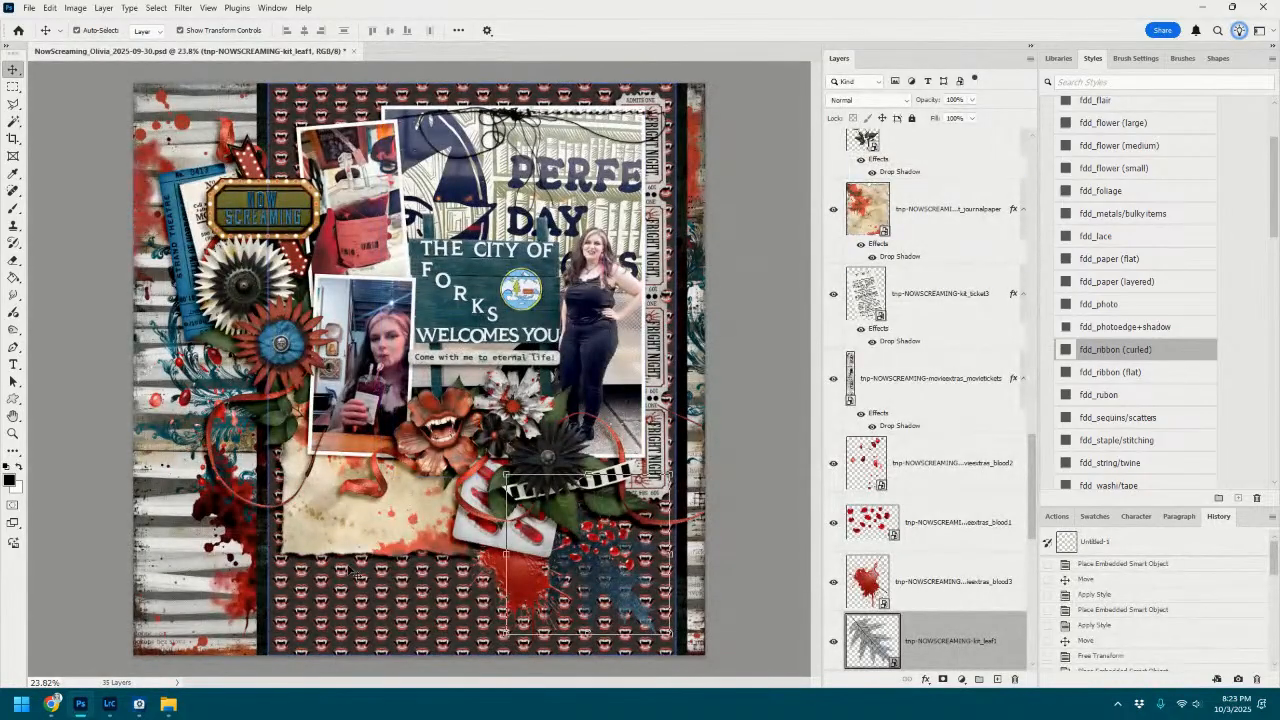
With the journal paper as the active layer, open fdd_SayWhatYouWannaSay_1.psd and select the small "a memory goes here" strip layers.
left_click(421, 528)
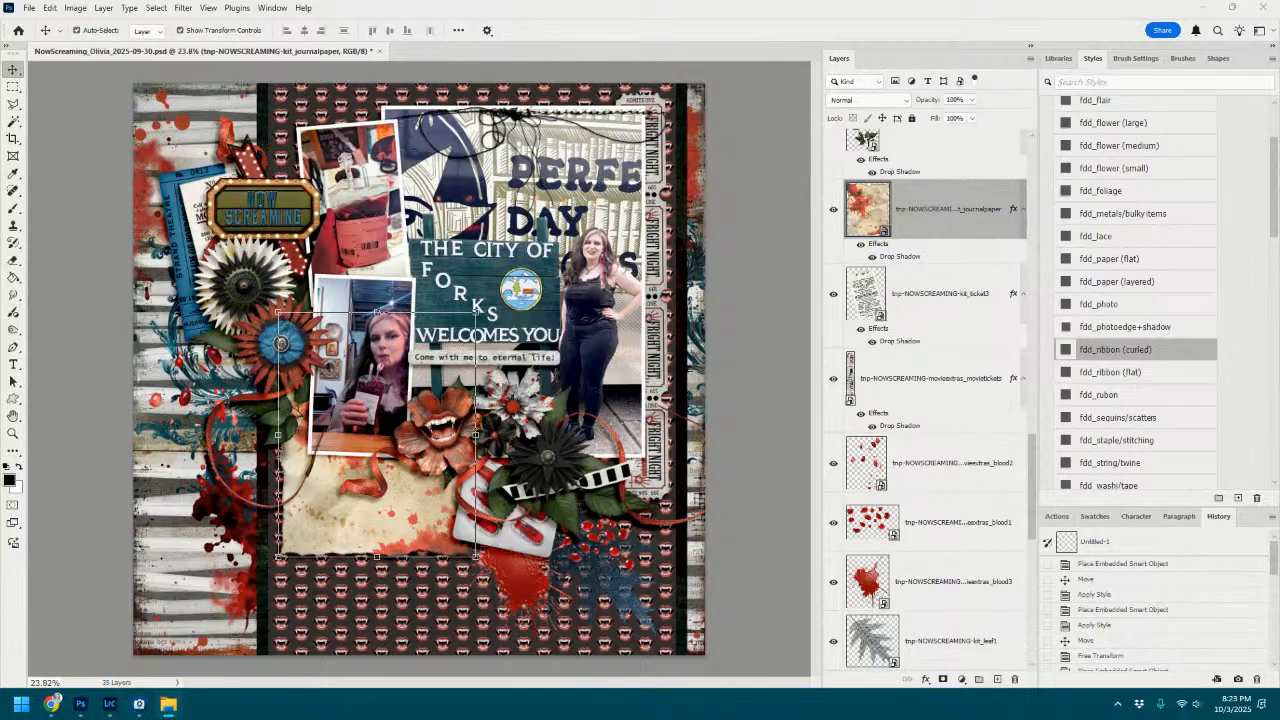
left_click_drag(1278, 238, 757, 54)
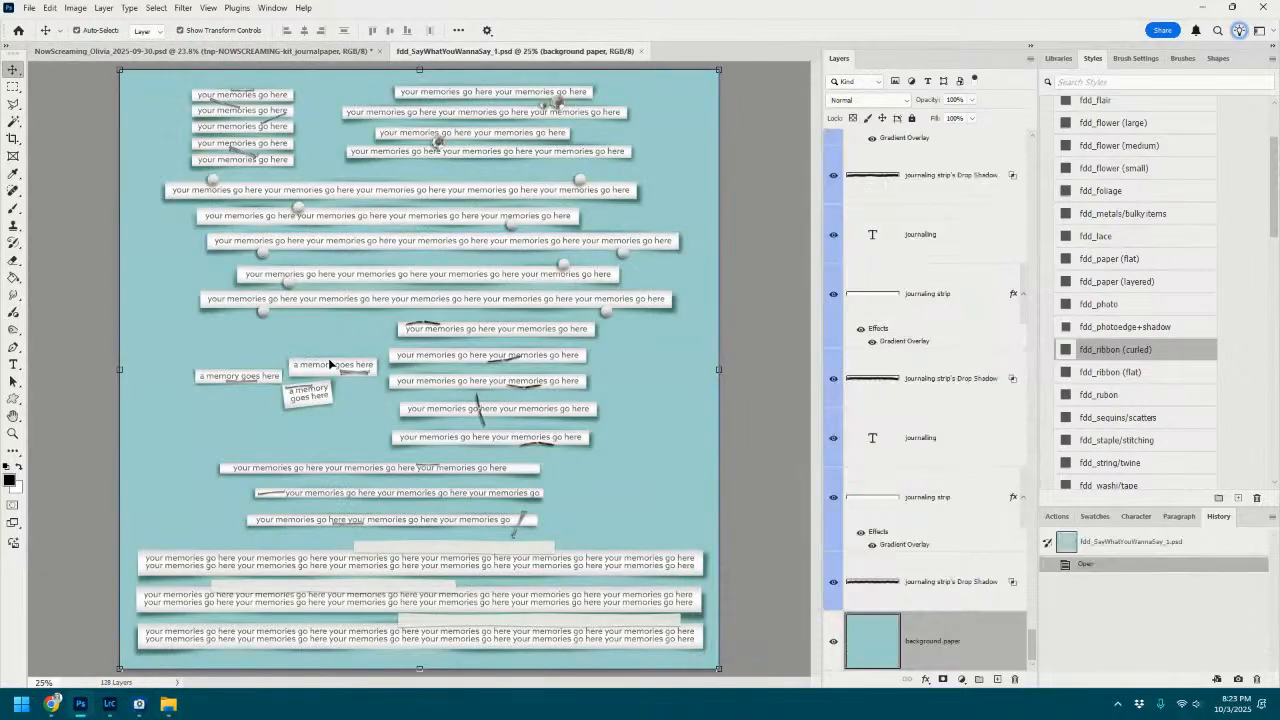
left_click(337, 368)
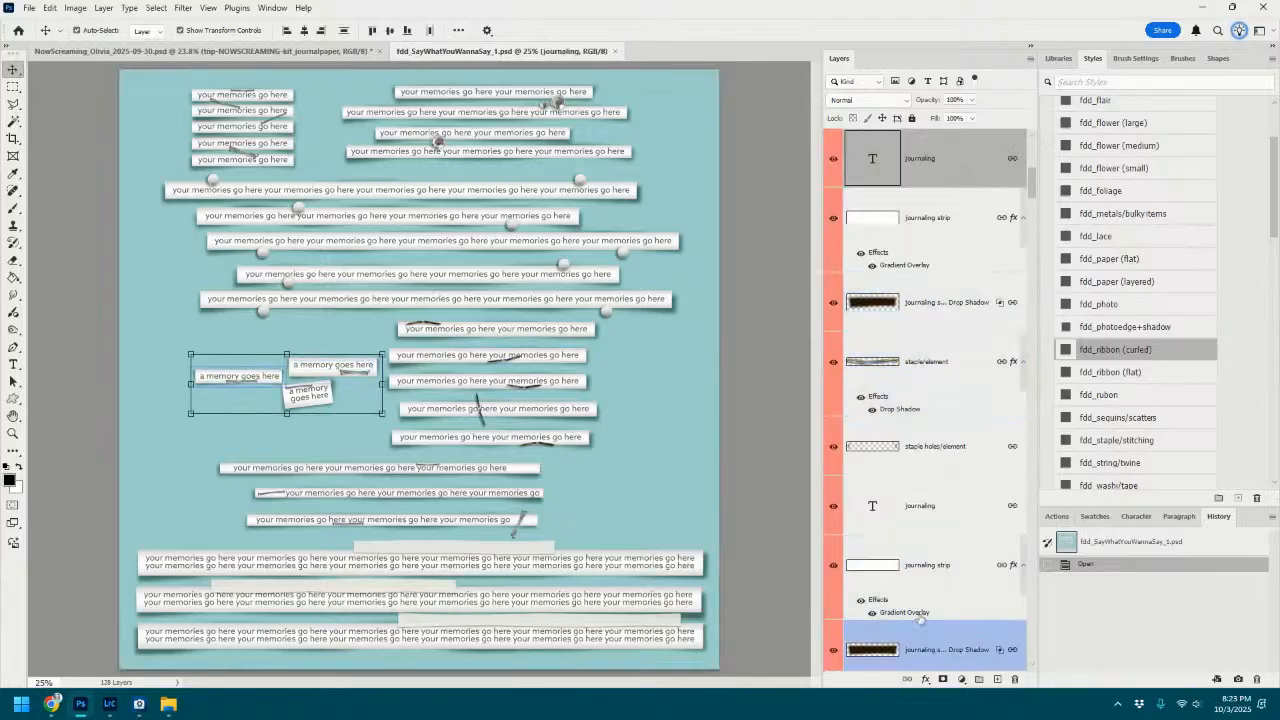
scroll(924, 610, "down", 4)
left_click(921, 316)
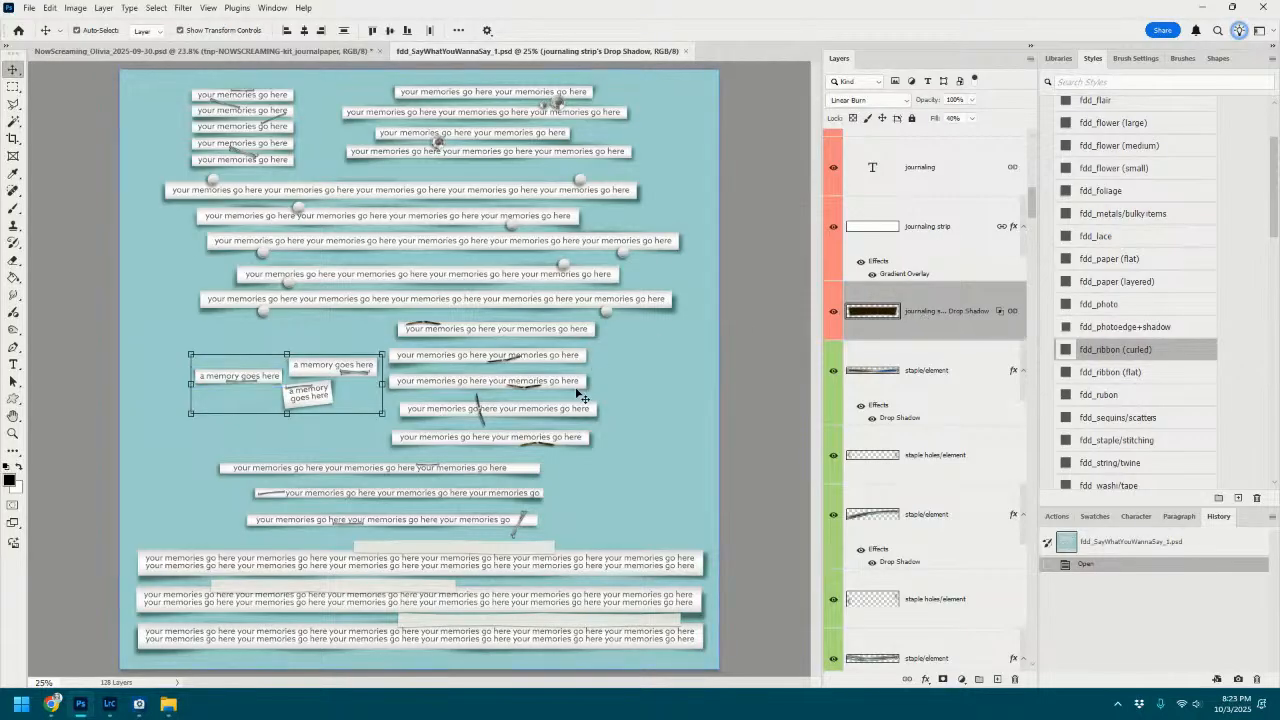
Copy the linked three-strip journaling cluster from the template onto the scrapbook page, above the journal paper layer, and position it below the journal paper.
left_click(500, 522)
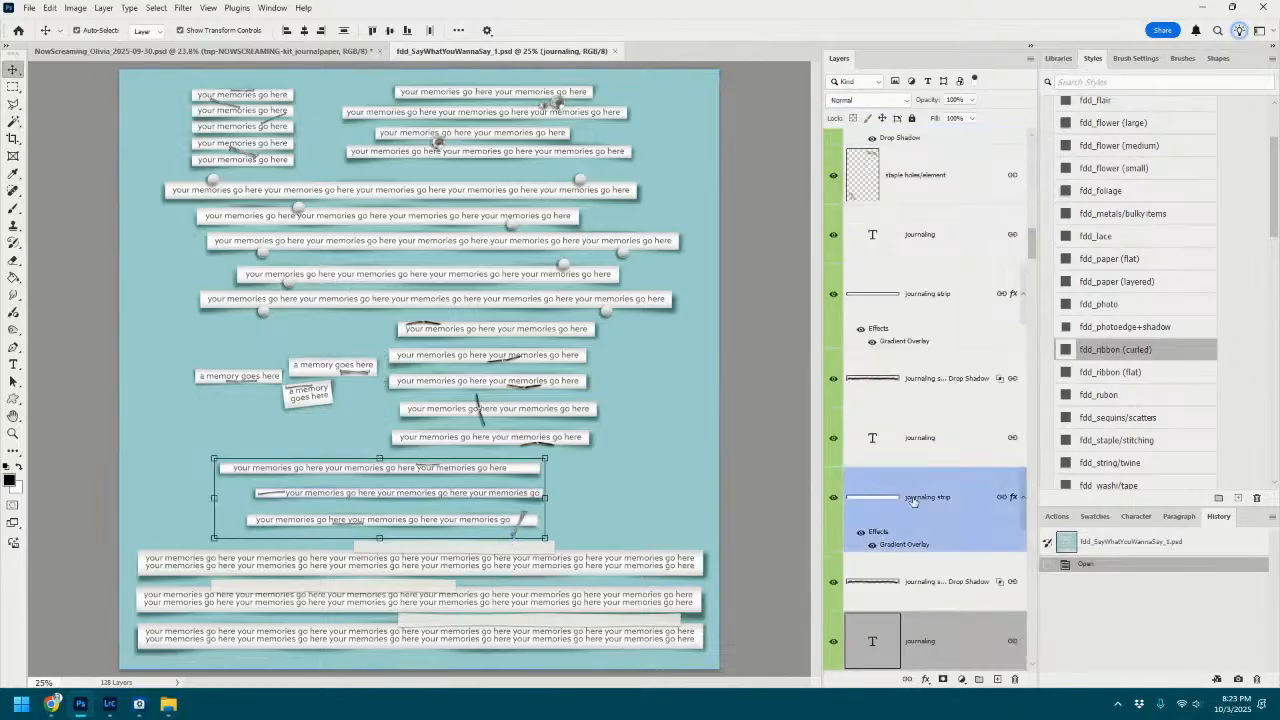
scroll(912, 499, "down", 4)
left_click(925, 361)
scroll(928, 347, "up", 10)
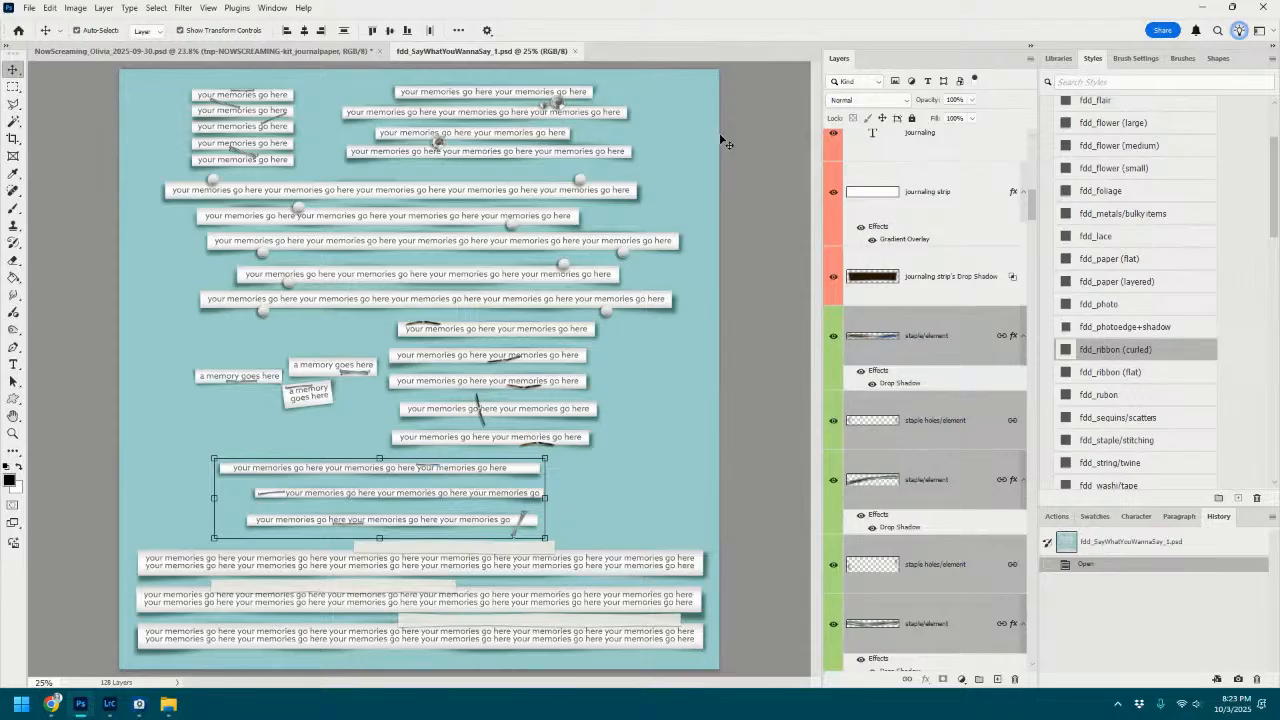
left_click(250, 50)
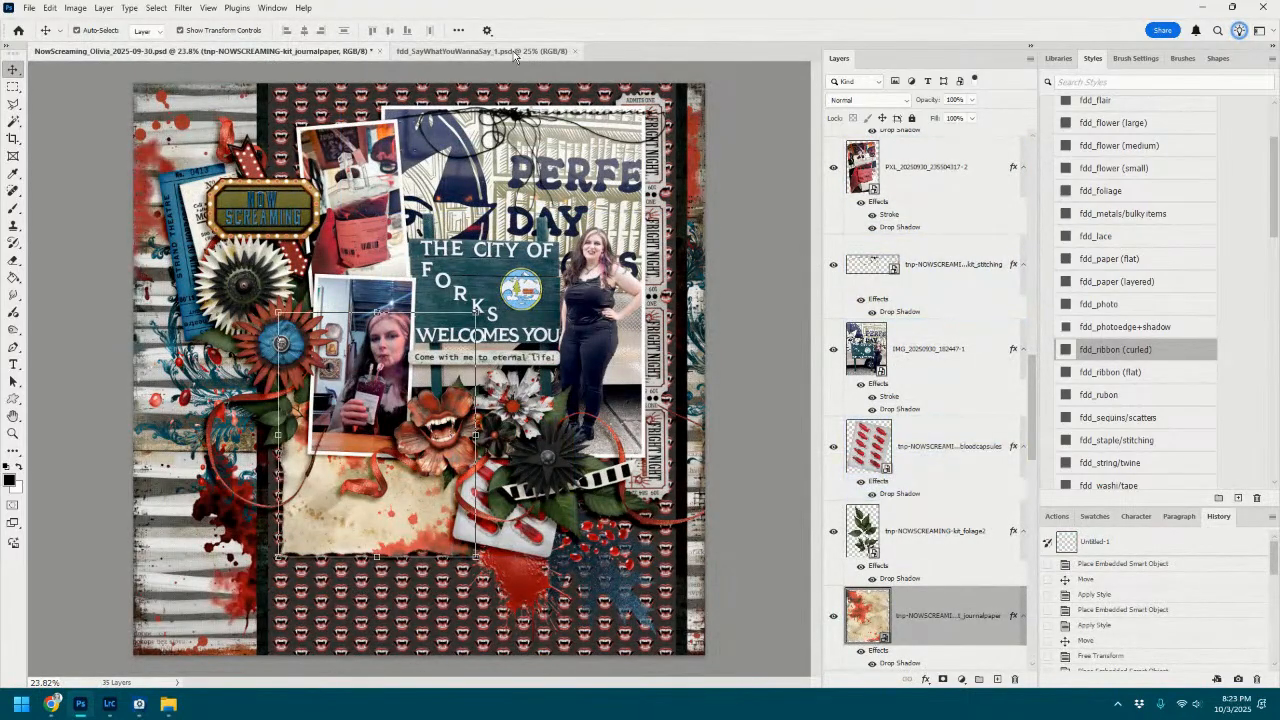
left_click(480, 50)
left_click_drag(888, 178, 460, 324)
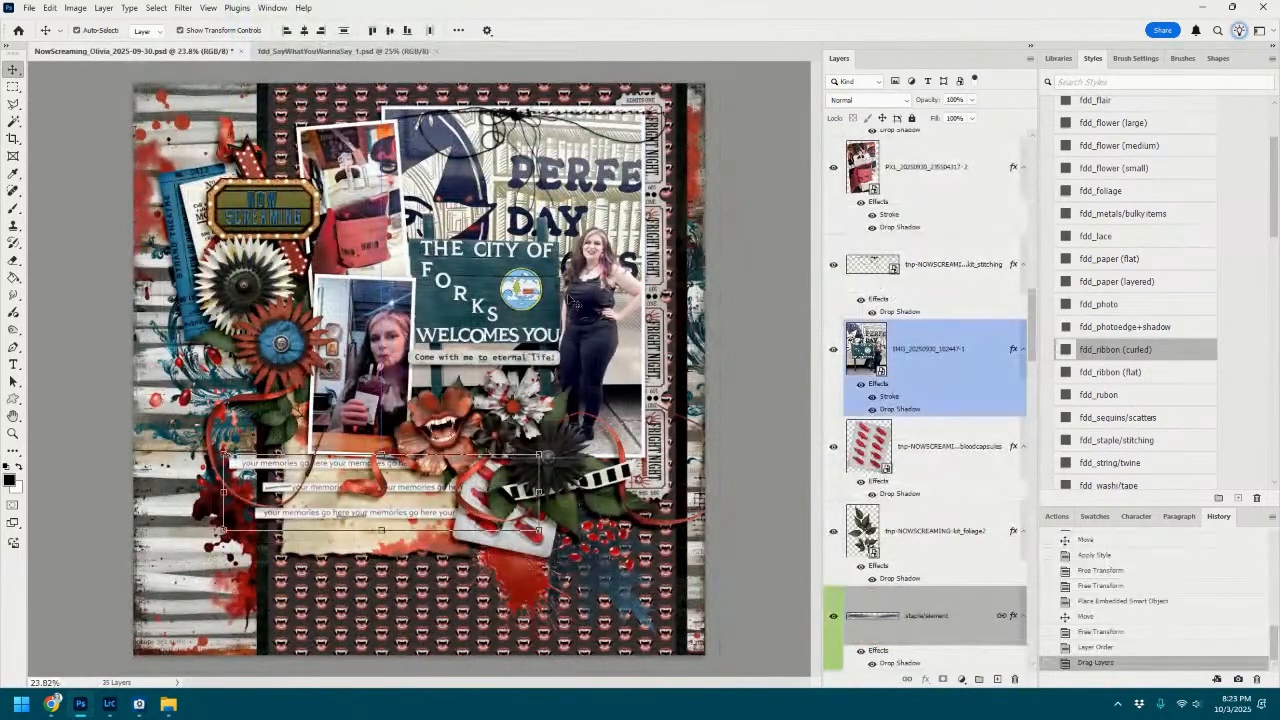
left_click_drag(436, 495, 485, 596)
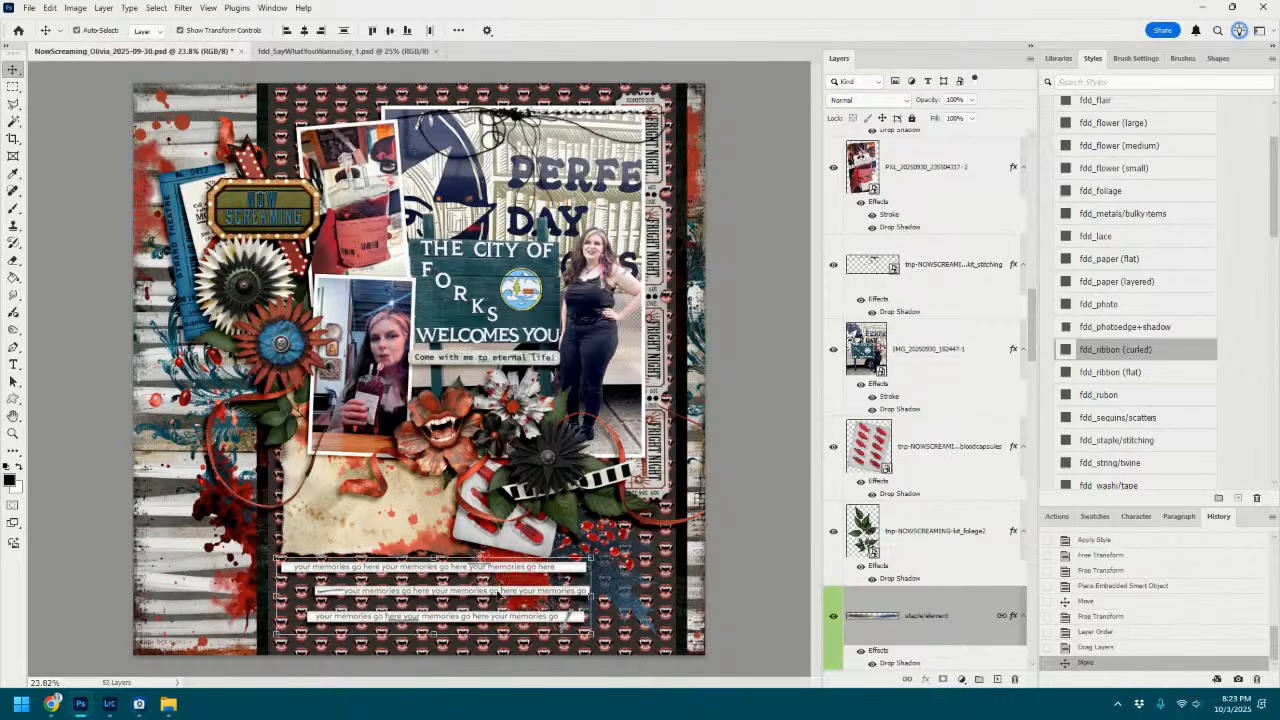
left_click(751, 566)
scroll(545, 576, "up", 2, "alt")
double_click(545, 546)
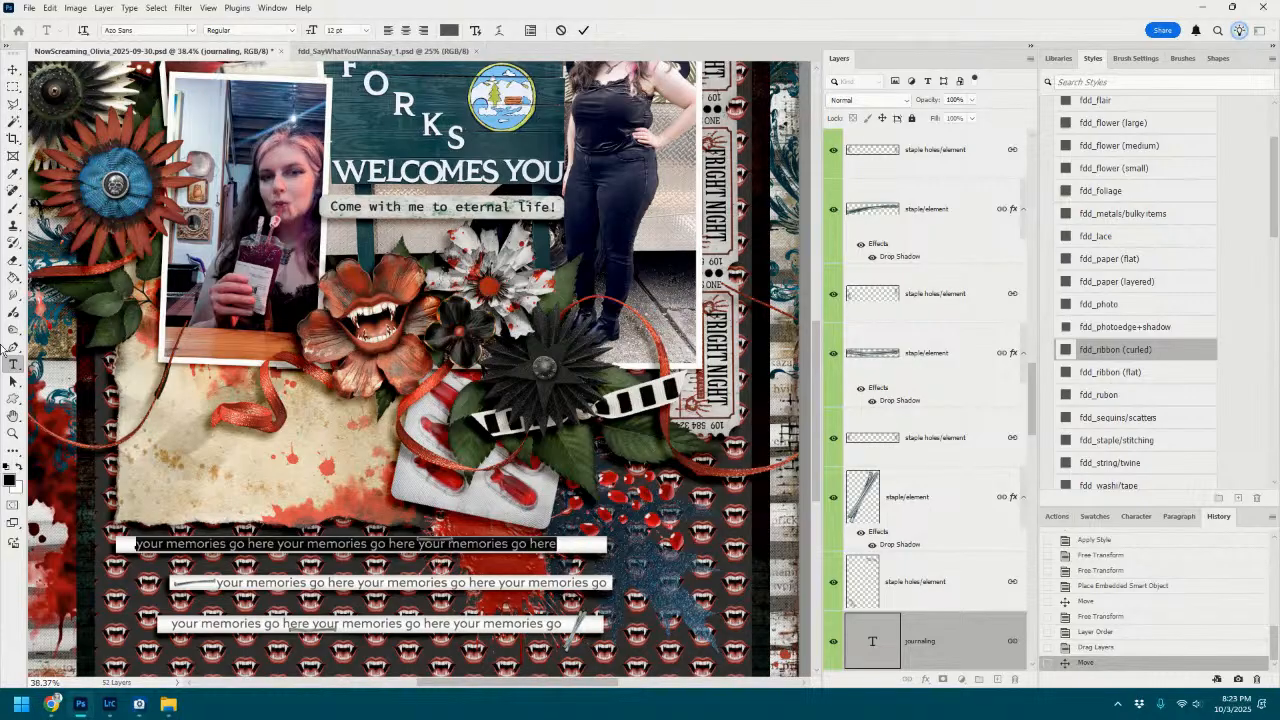
left_click(12, 481)
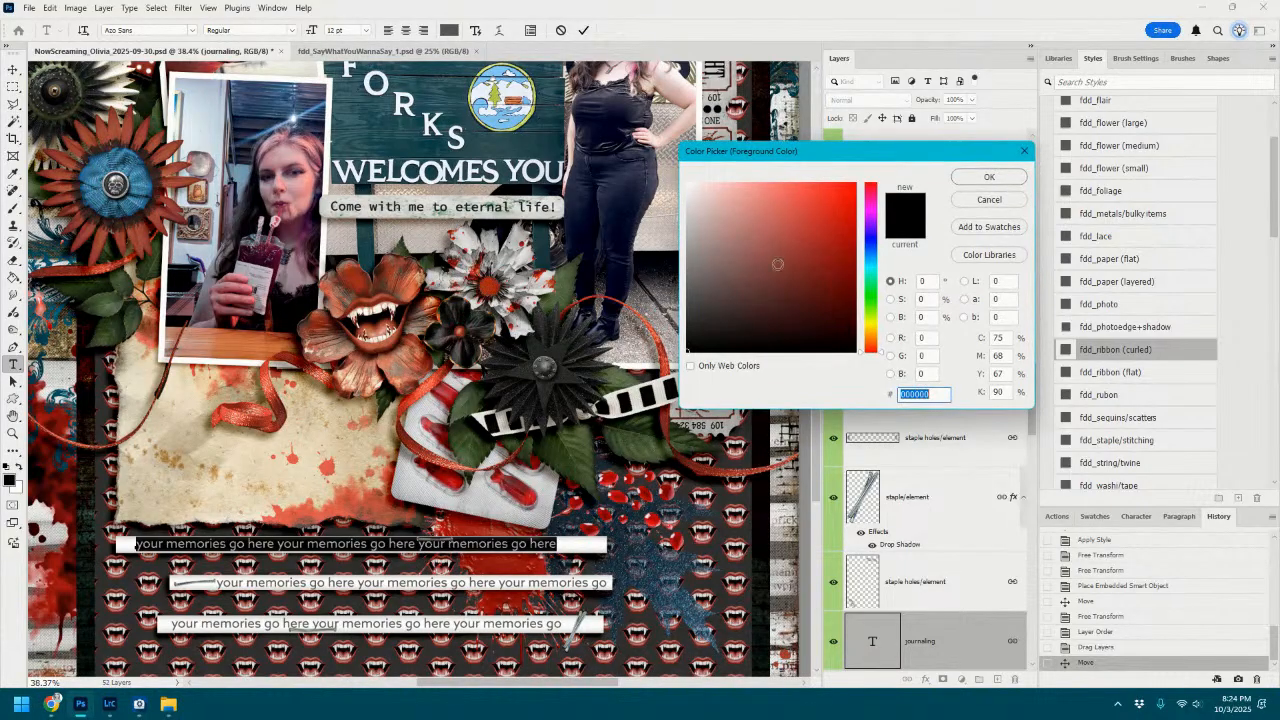
left_click(990, 180)
left_click(192, 31)
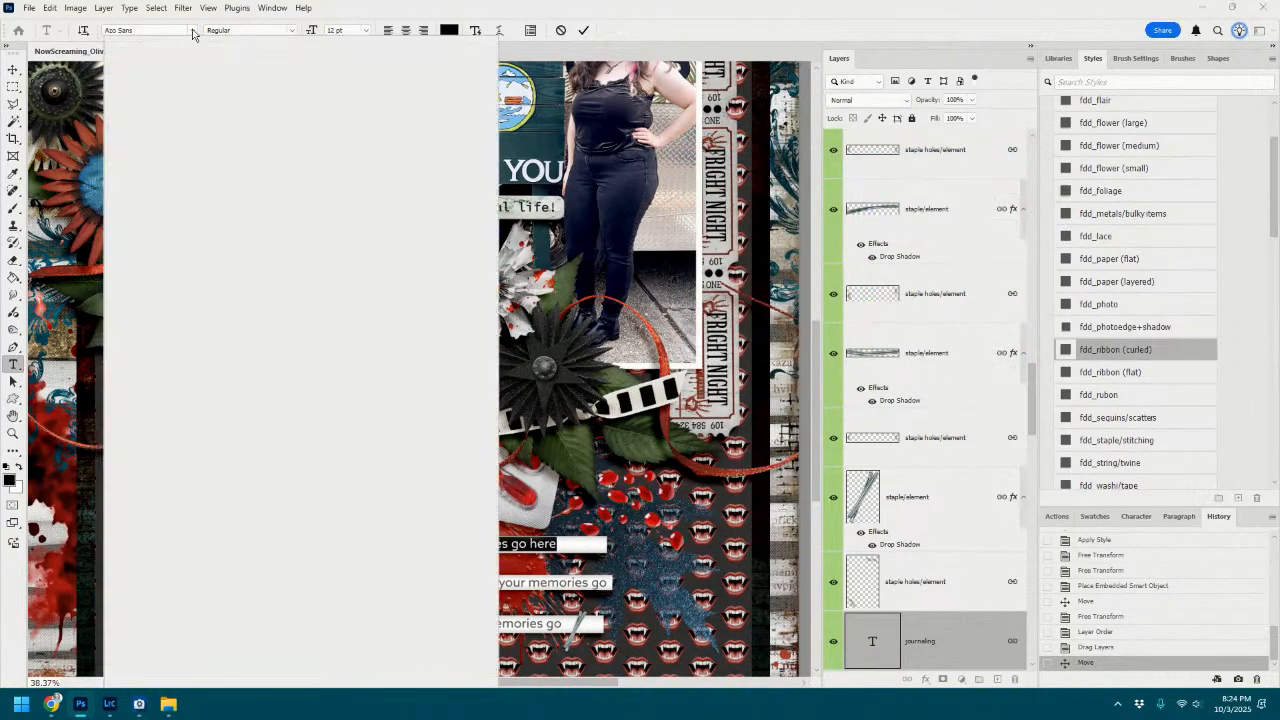
left_click(192, 31)
left_click(192, 31)
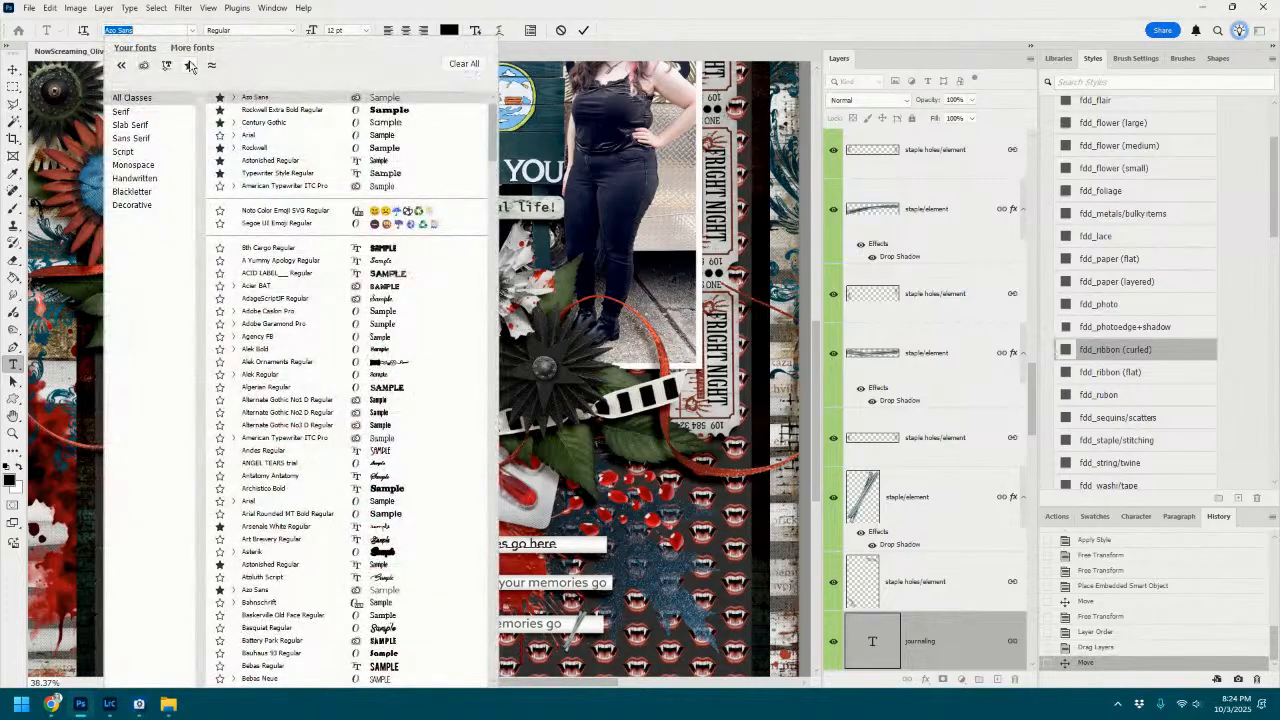
left_click(189, 65)
left_click(268, 305)
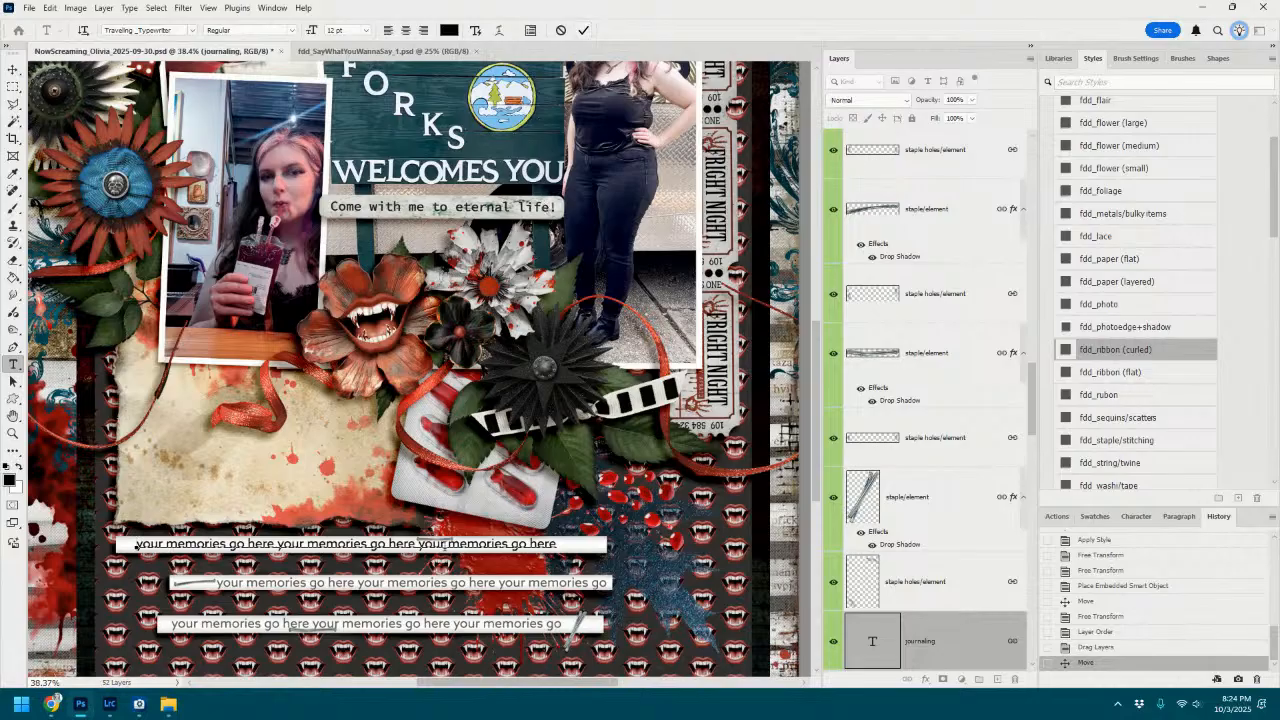
left_click(445, 546)
left_click_drag(568, 551, 461, 535)
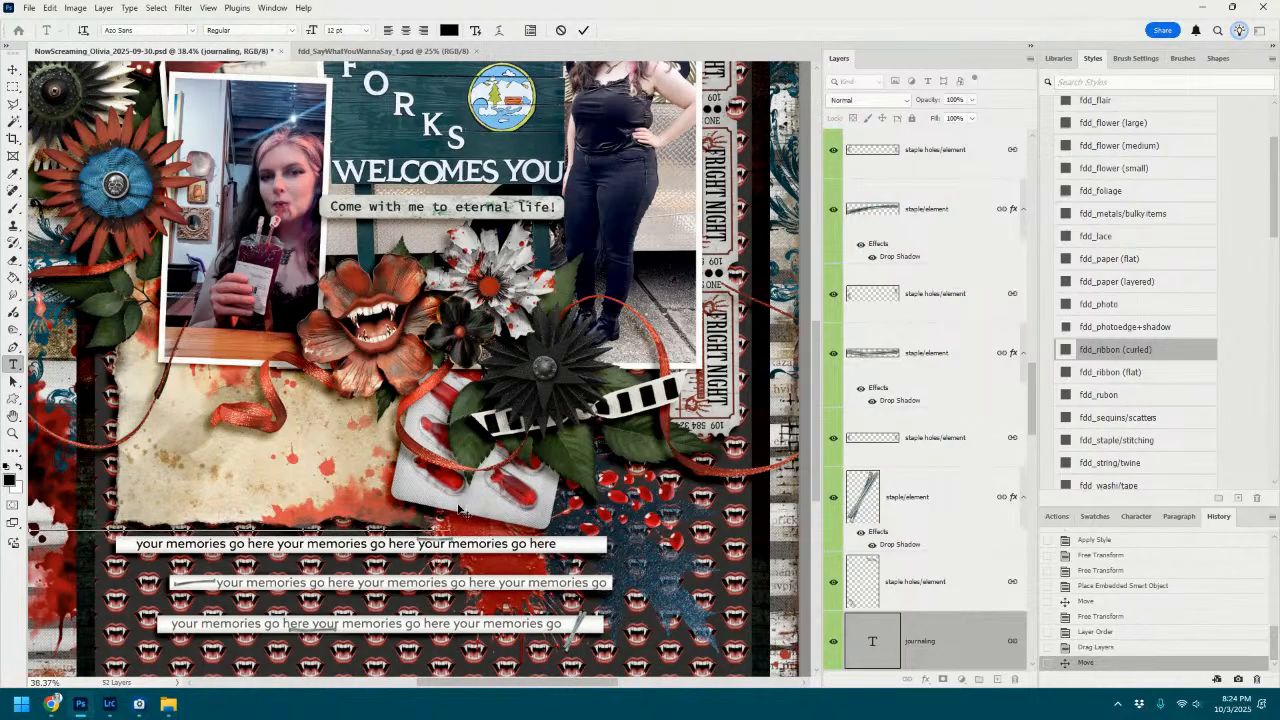
left_click(561, 31)
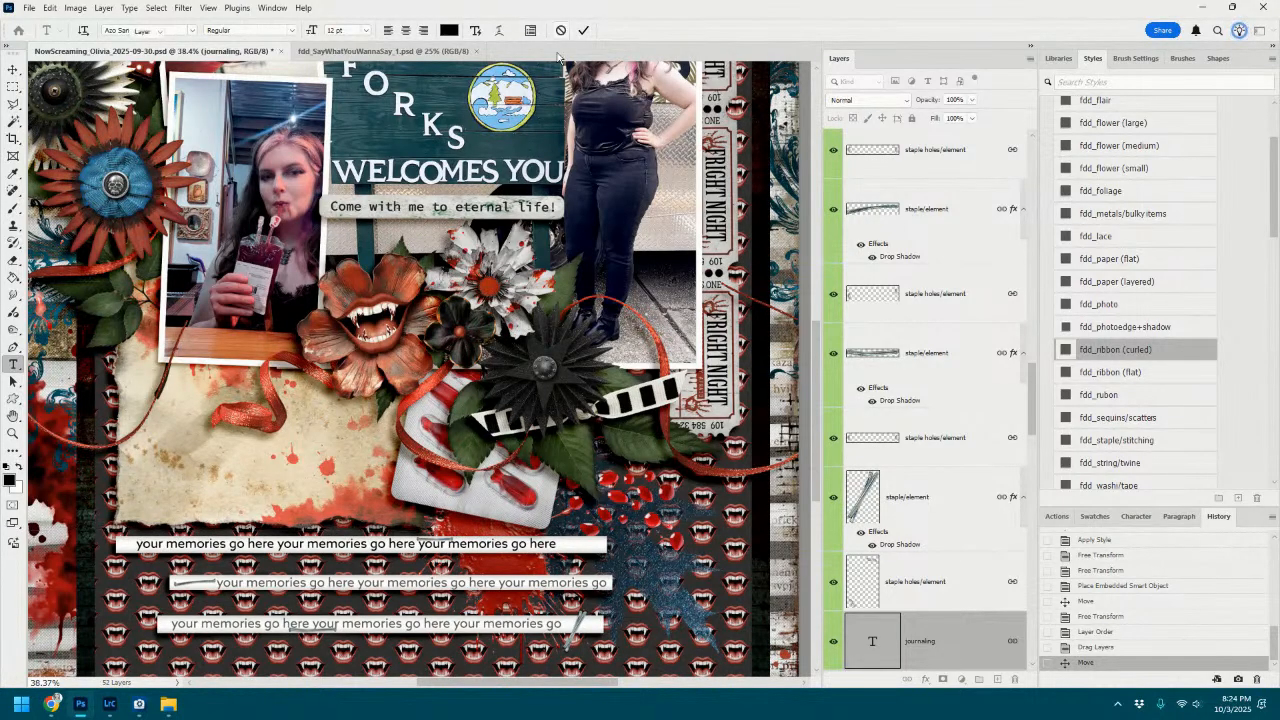
Format the whole text of the uppermost journaling strip in black with the Traveling _Typewriter font.
triple_click(520, 545)
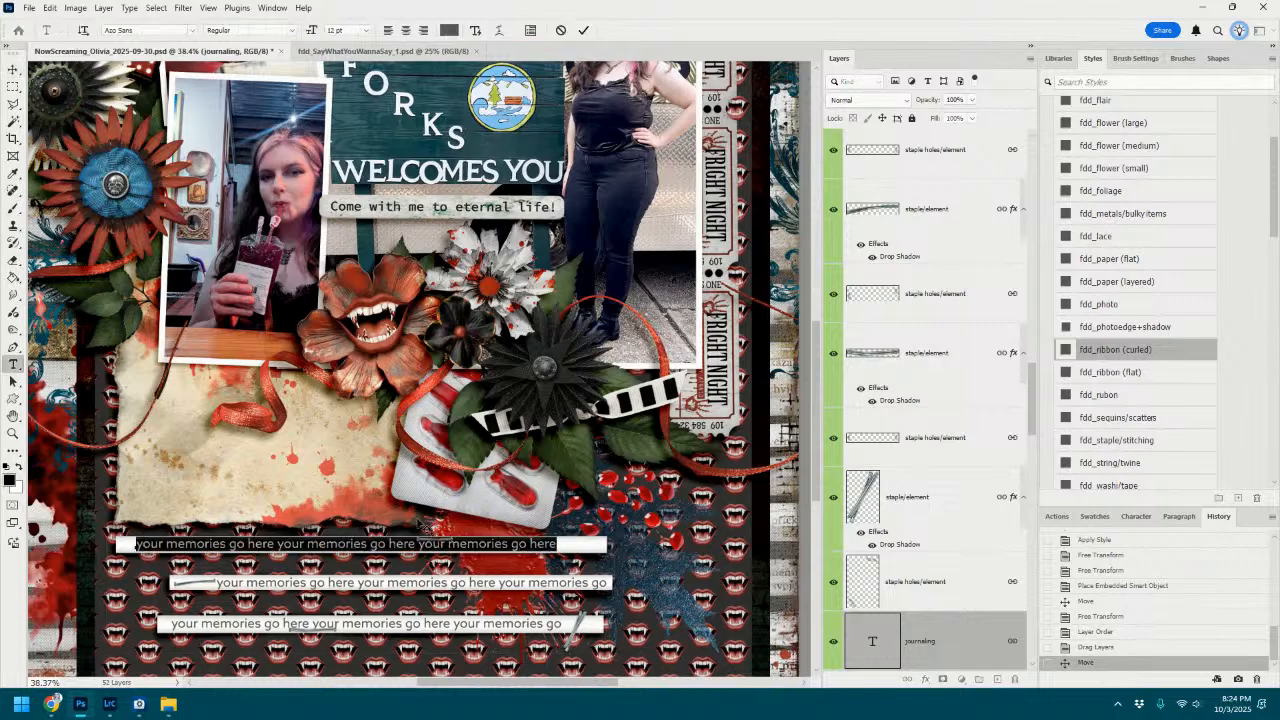
left_click(10, 482)
left_click(987, 178)
left_click(194, 32)
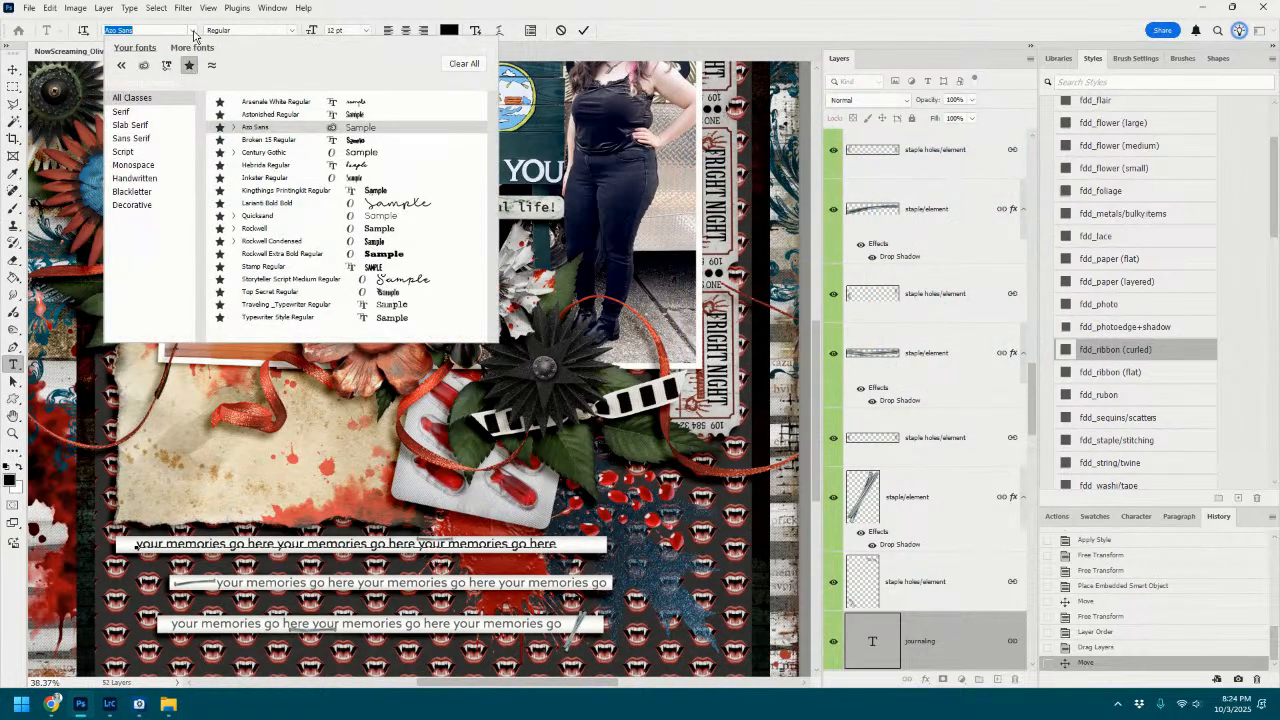
left_click(244, 305)
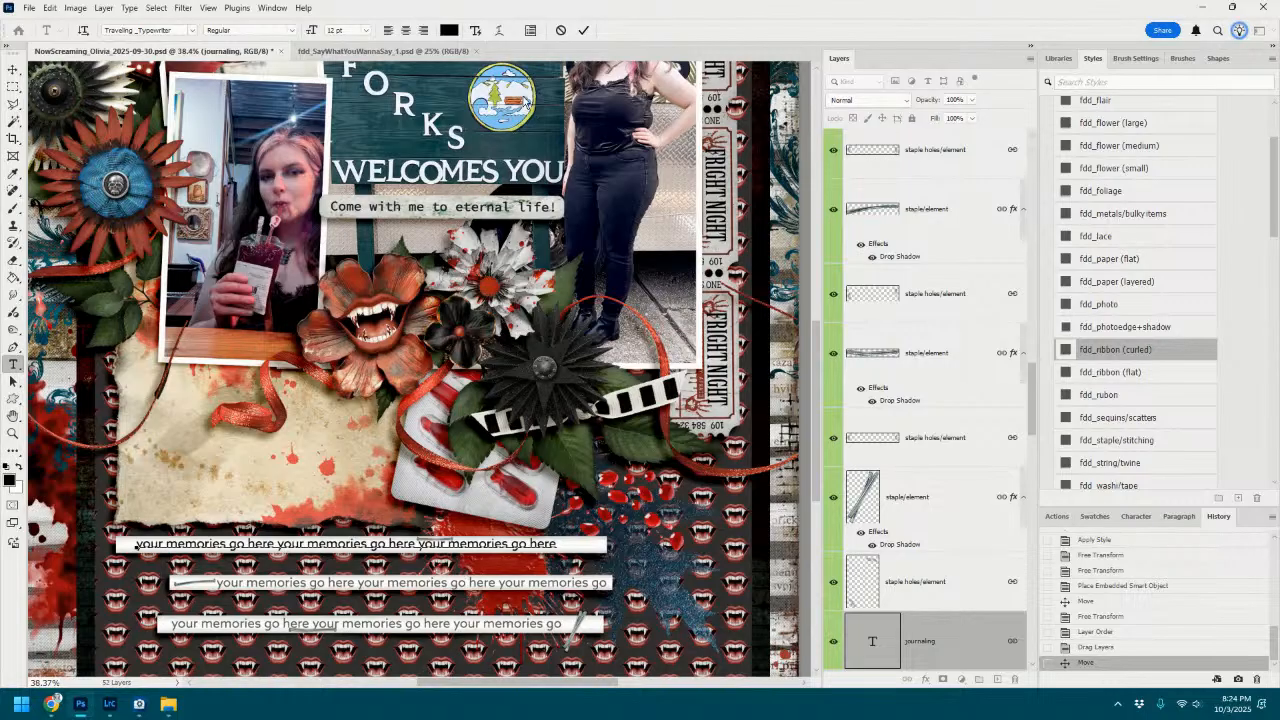
Commit the text edit on the uppermost journaling strip.
left_click(541, 544)
left_click(585, 33)
key("v")
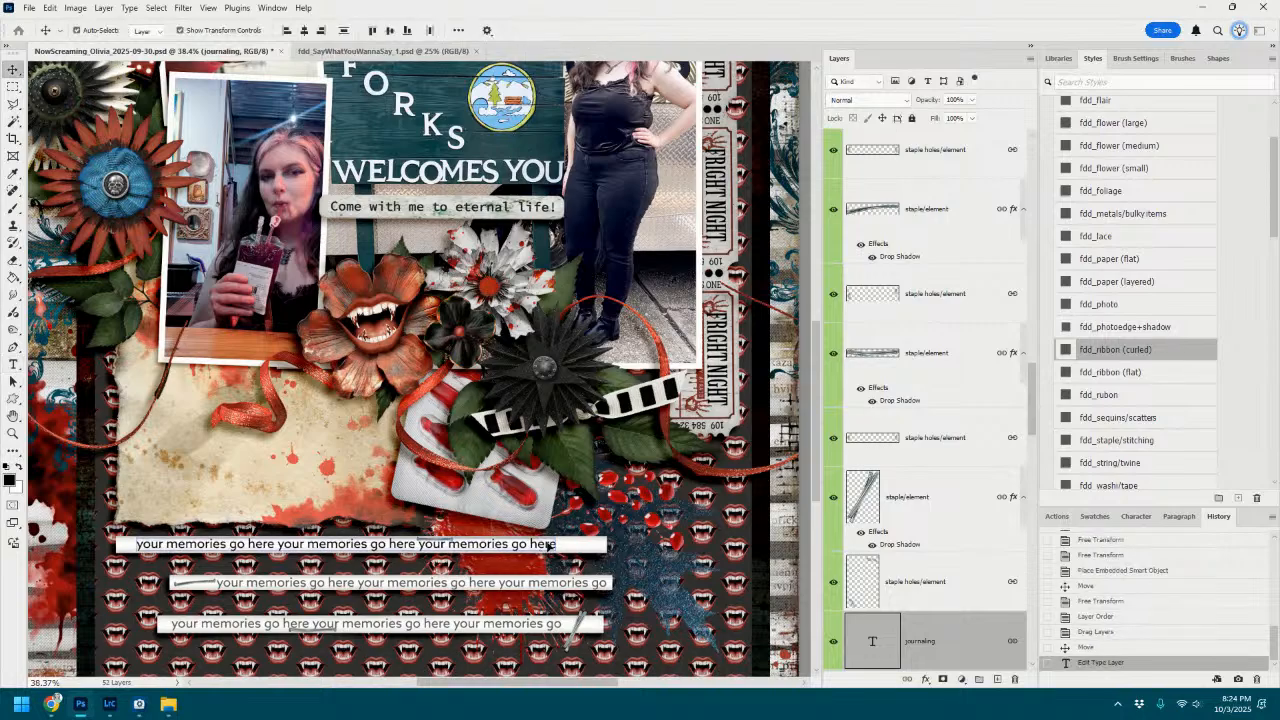
Select the three journaling text layers together and unlink them from the strip cluster.
double_click(548, 544)
scroll(982, 612, "down", 2)
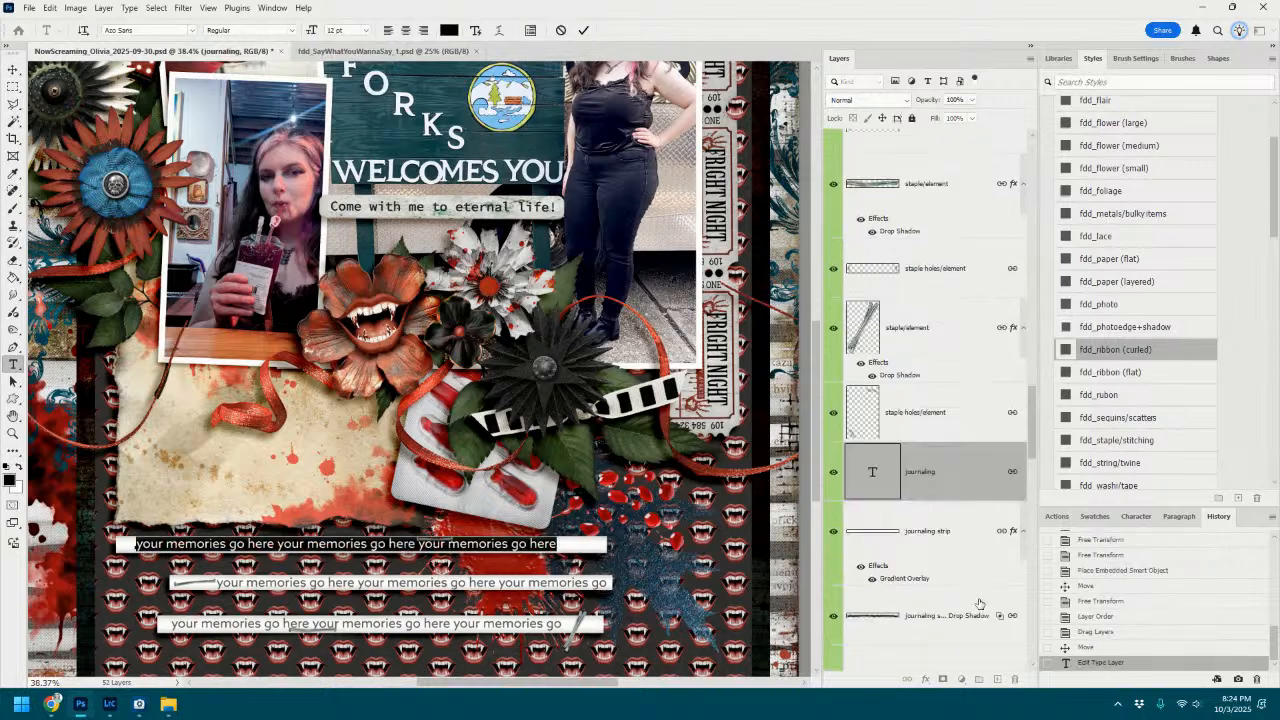
left_click(974, 487)
scroll(974, 487, "down", 2)
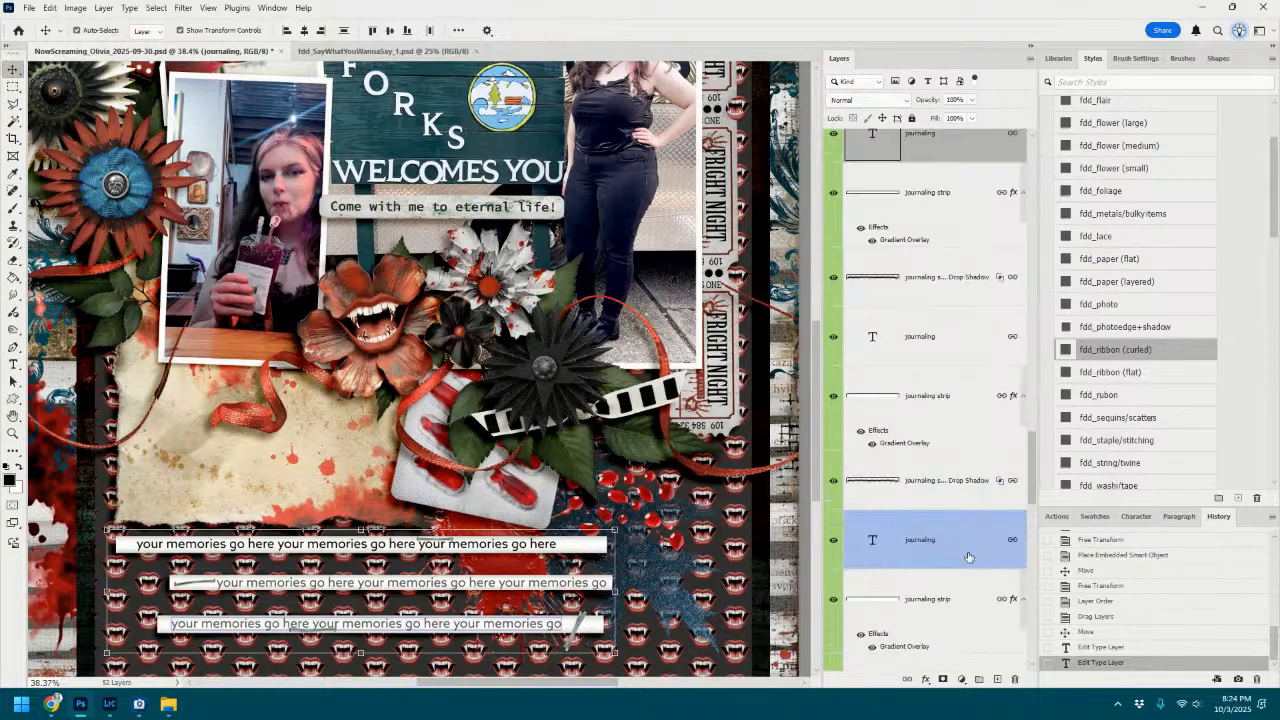
scroll(968, 558, "down", 3)
scroll(968, 559, "up", 2)
left_click(963, 372)
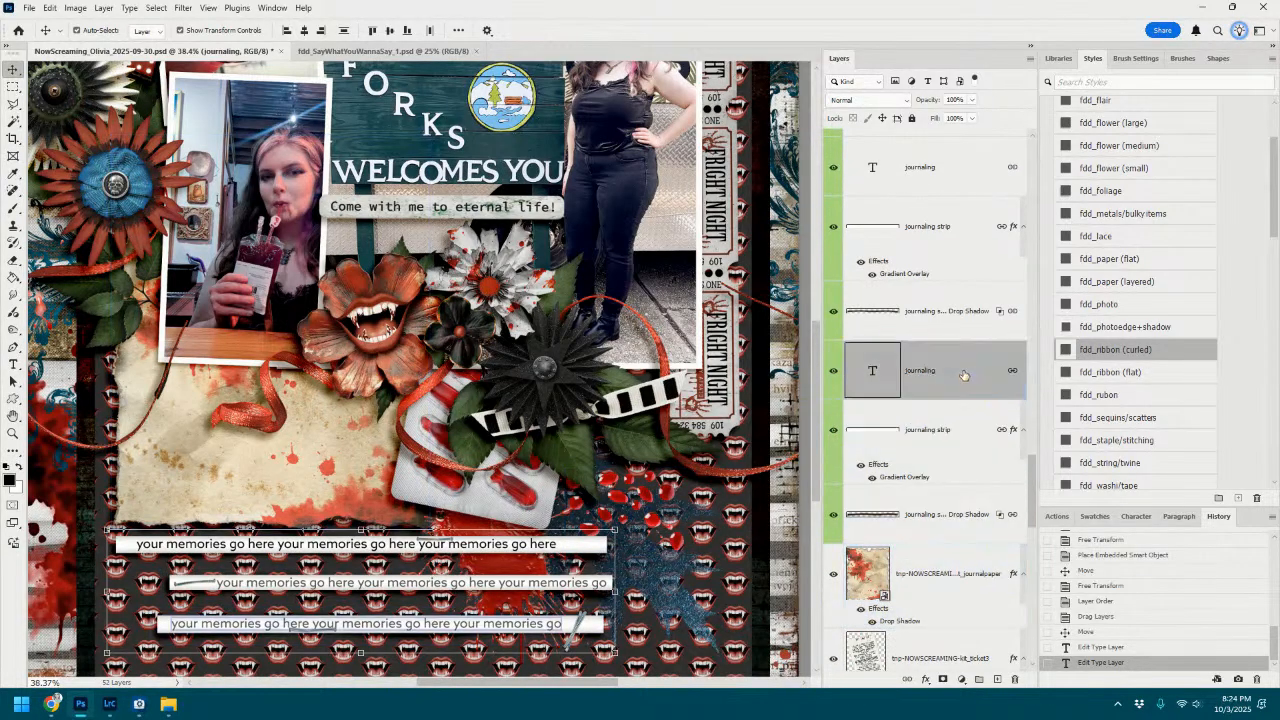
left_click(958, 168, "ctrl")
scroll(958, 172, "up", 3)
left_click(962, 214, "ctrl")
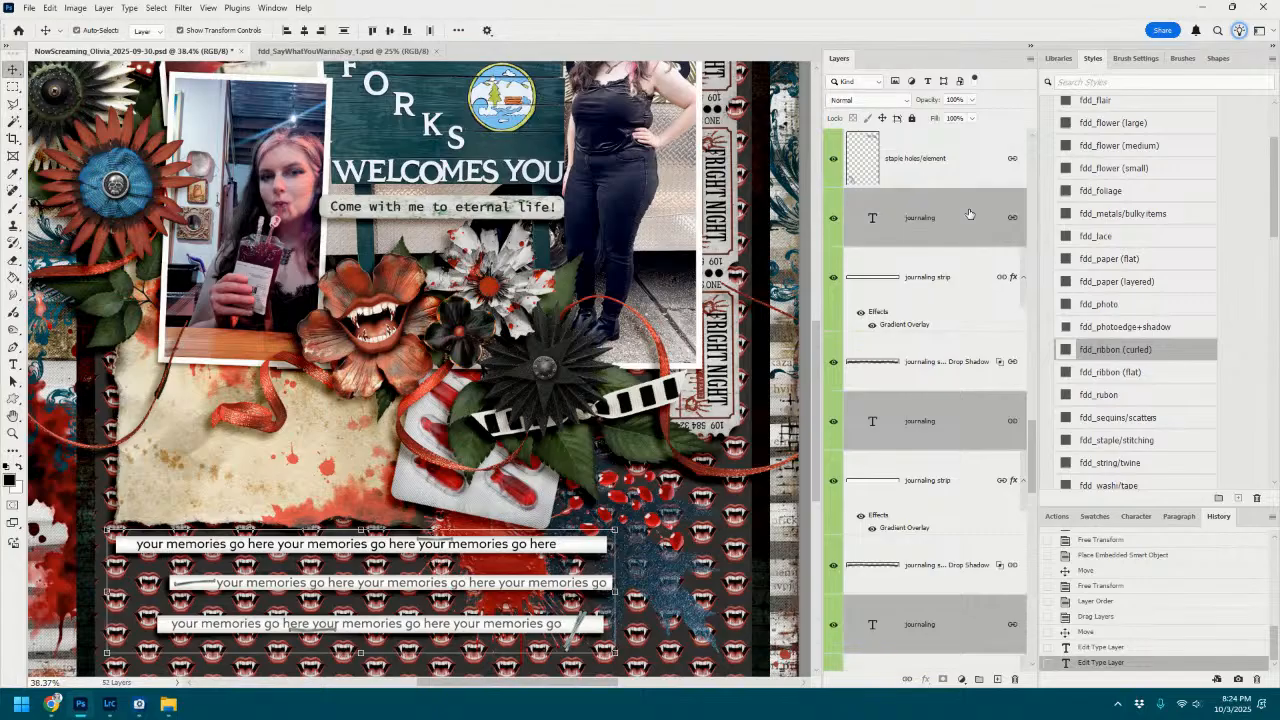
scroll(966, 214, "up", 3)
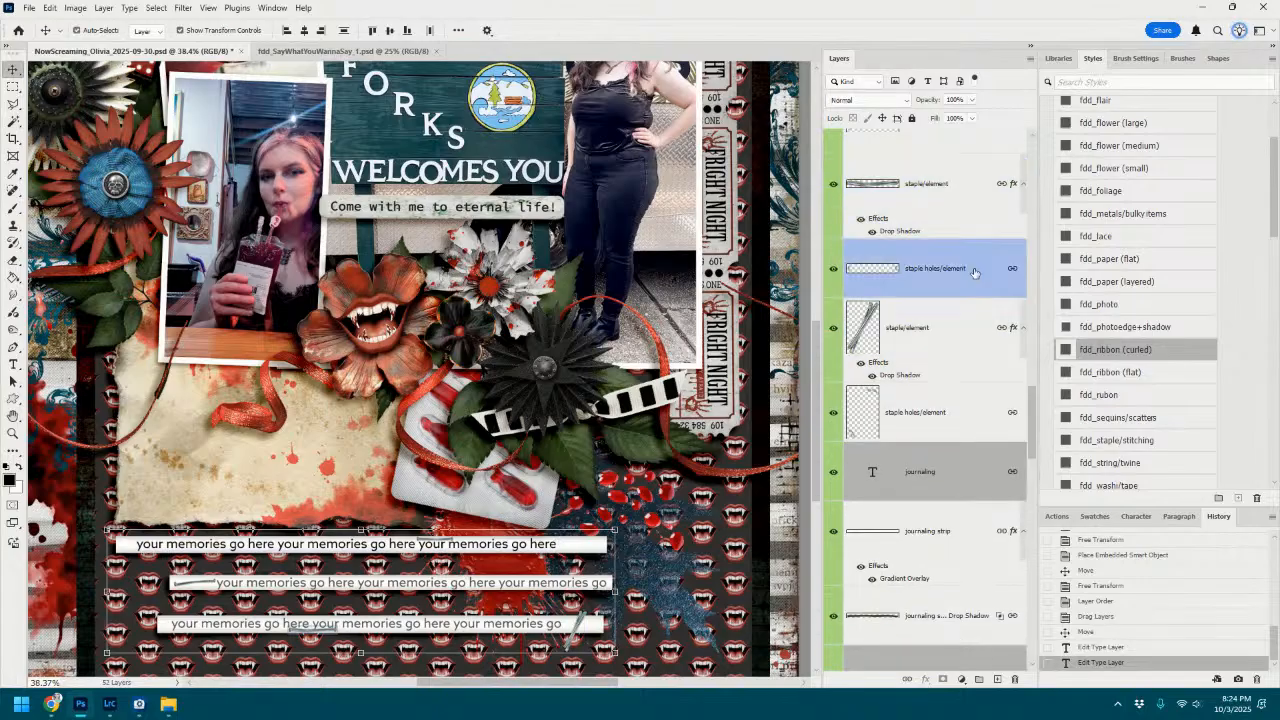
scroll(972, 272, "up", 3)
scroll(972, 280, "up", 3)
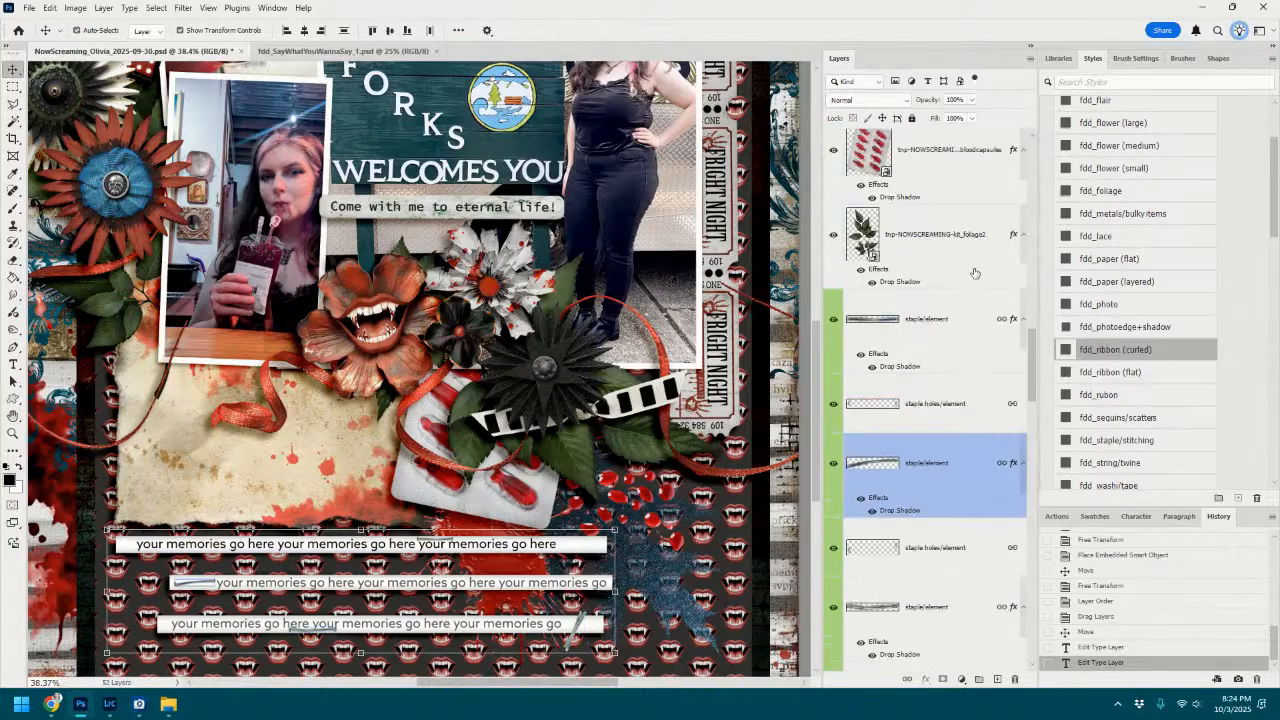
scroll(950, 413, "down", 5)
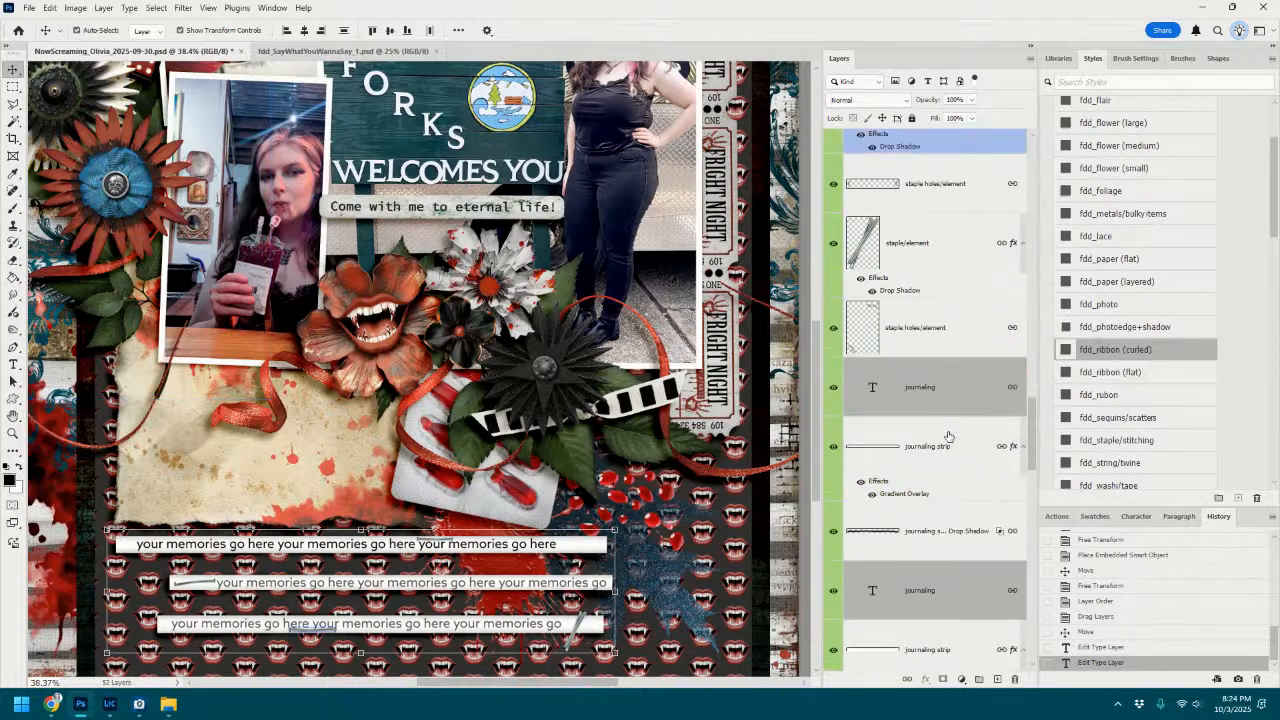
left_click(906, 680)
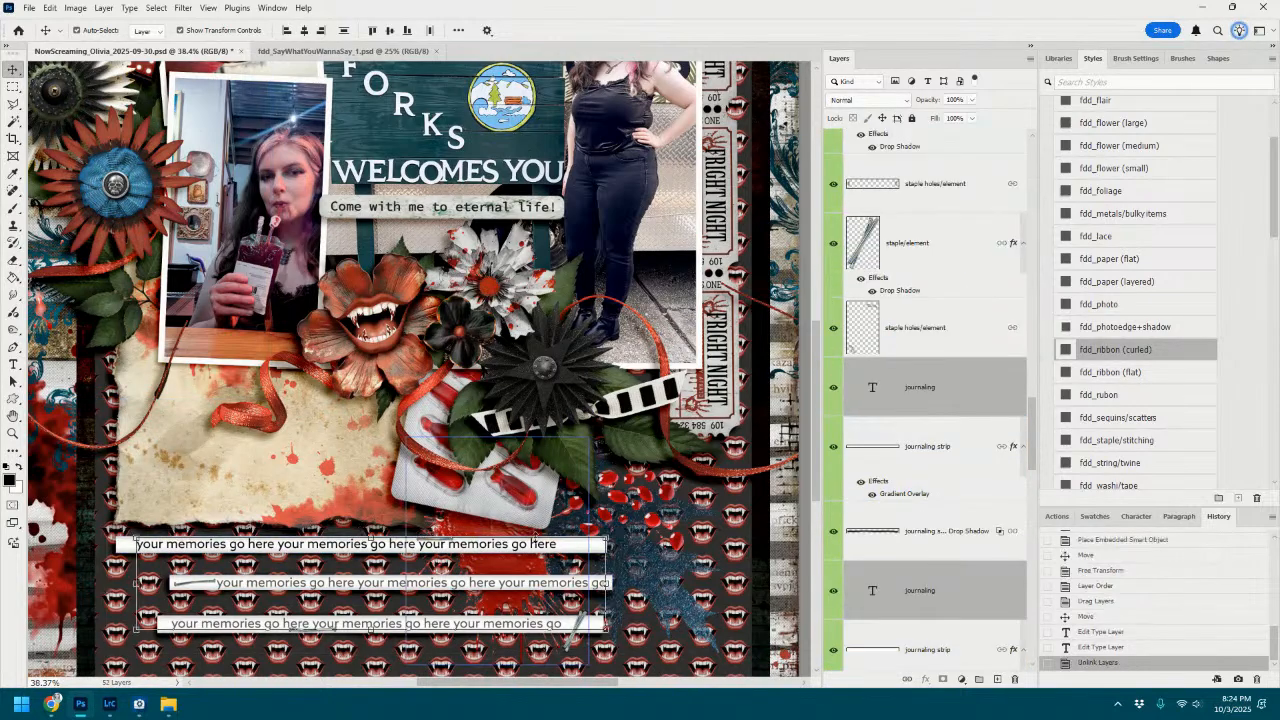
Set the whole text of the uppermost journaling strip in the Traveling _Typewriter font.
left_click(548, 495)
double_click(535, 543)
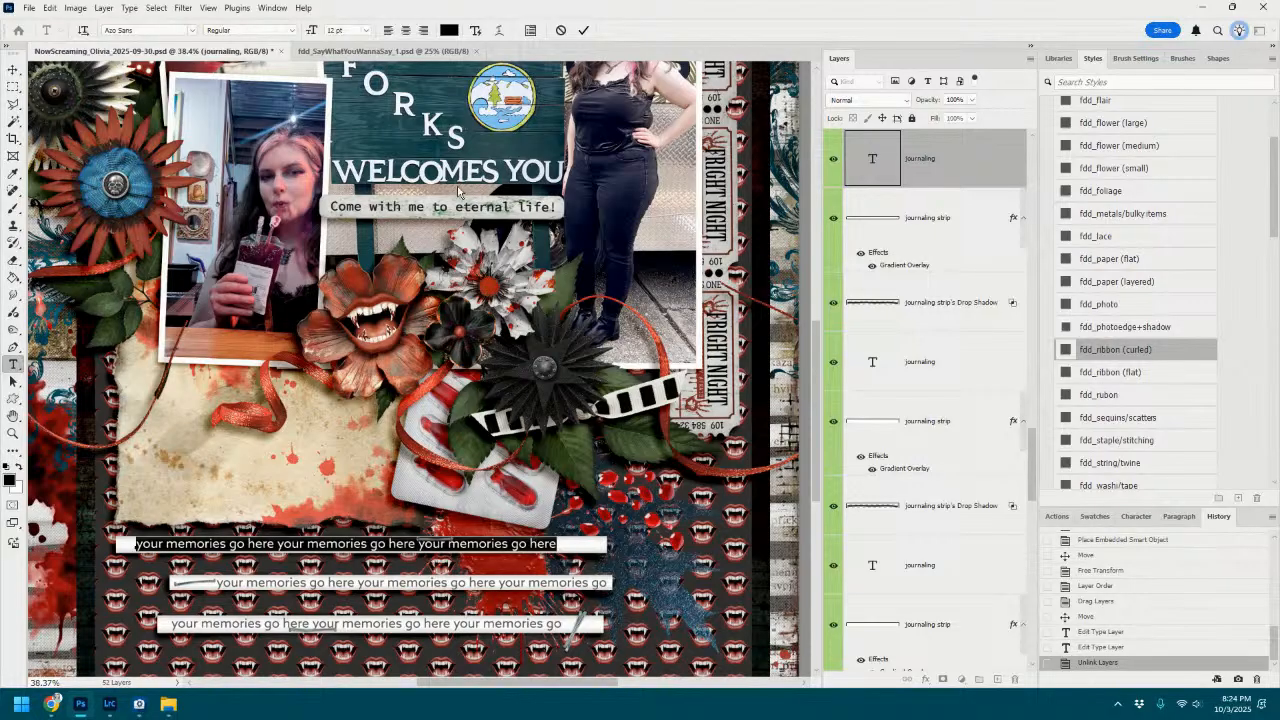
left_click(193, 31)
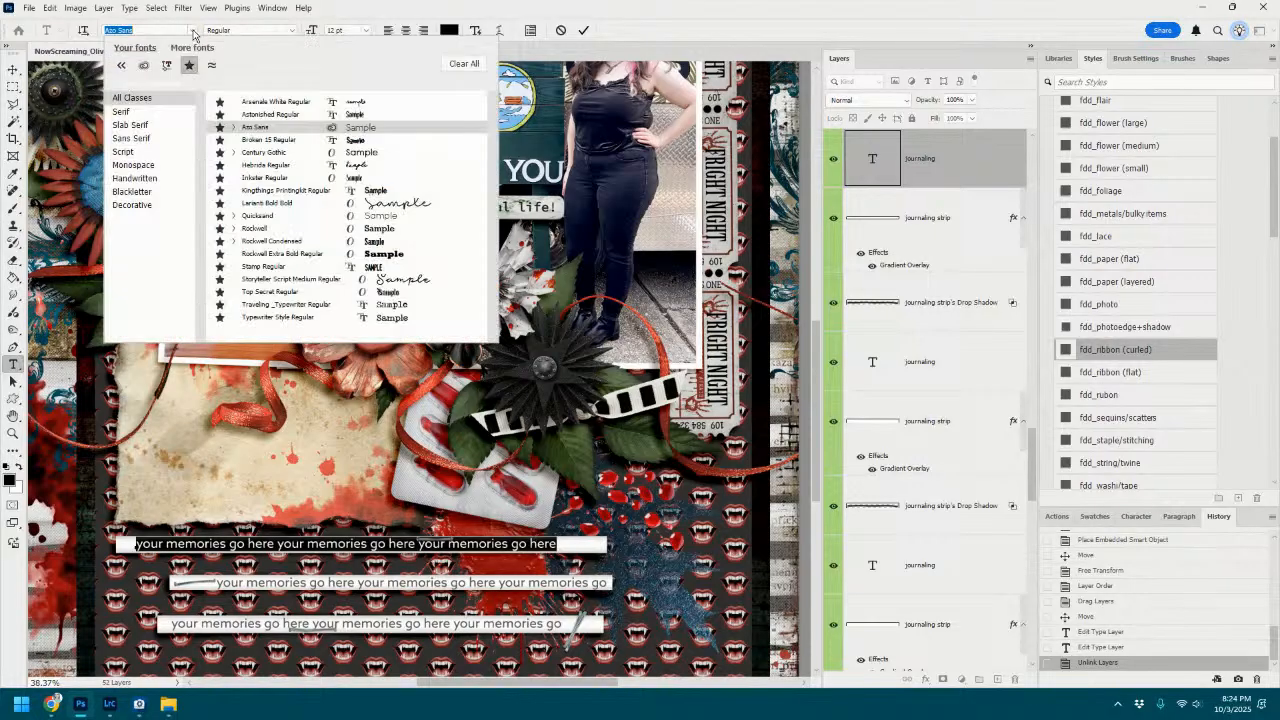
left_click(262, 305)
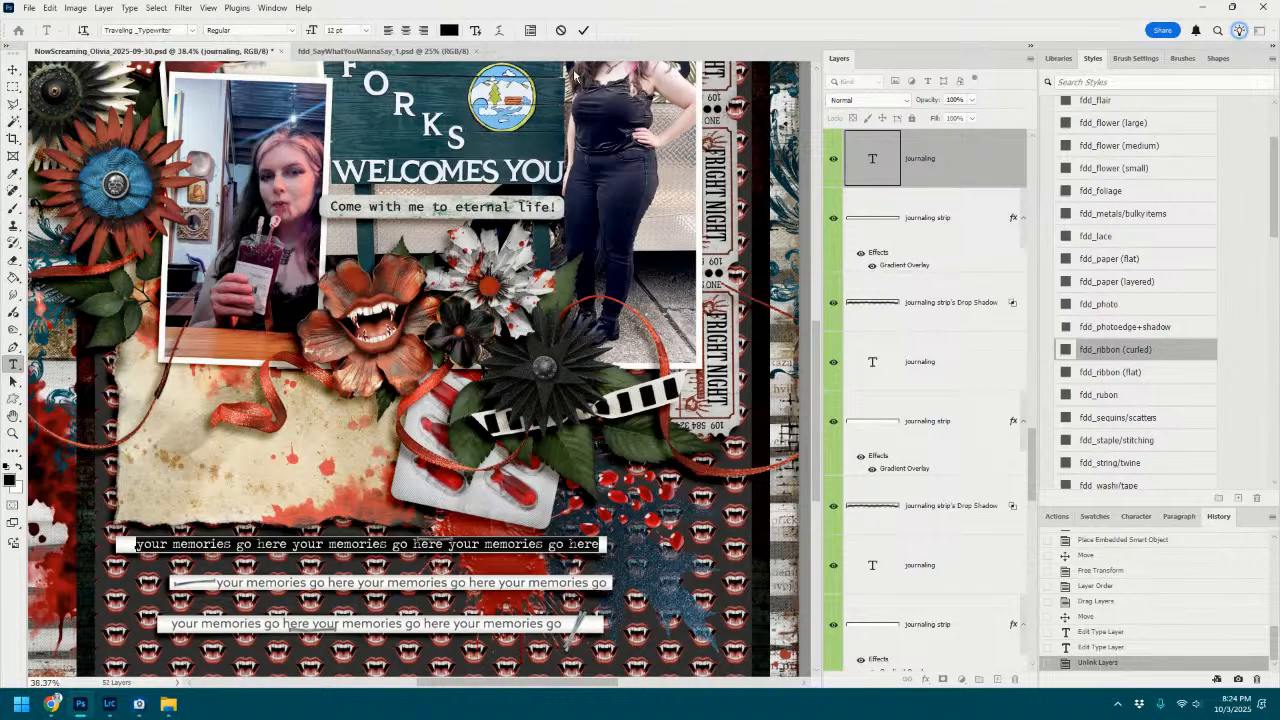
left_click(586, 32)
key("v")
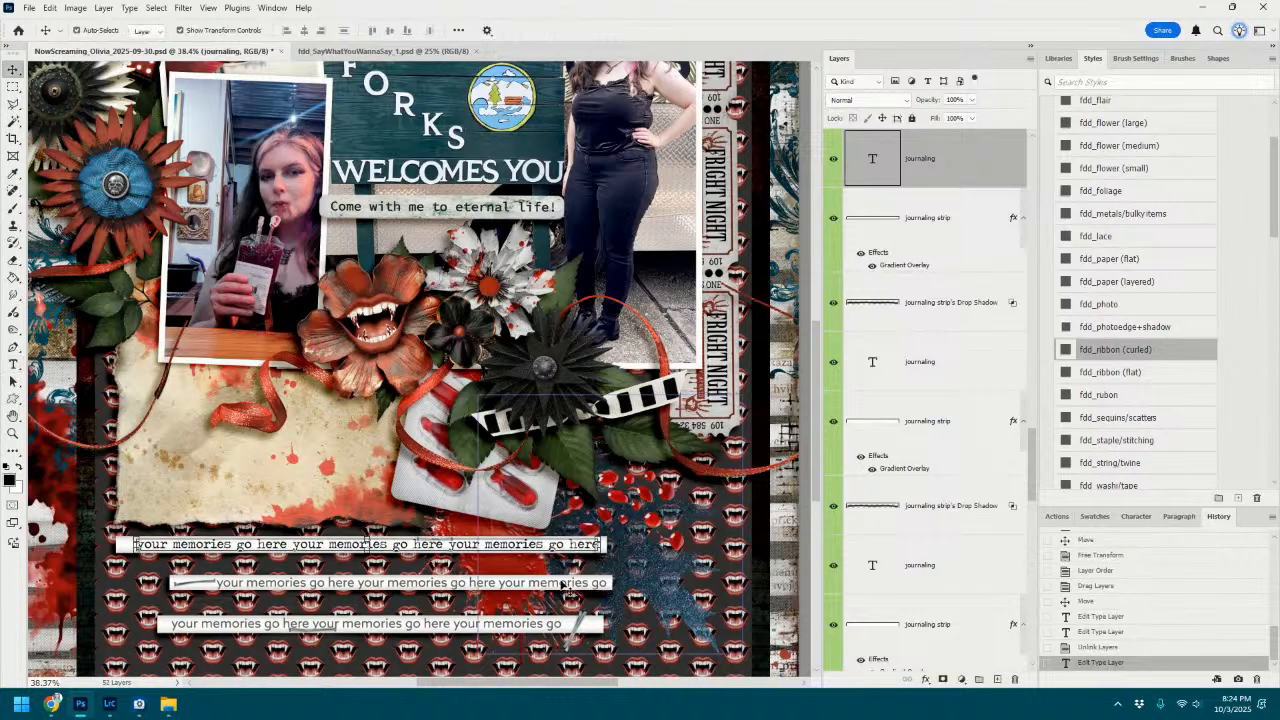
Format the middle journaling strip's text in black (000000) Traveling _Typewriter and shift it back so it fits within the strip.
left_click(571, 600)
key("t")
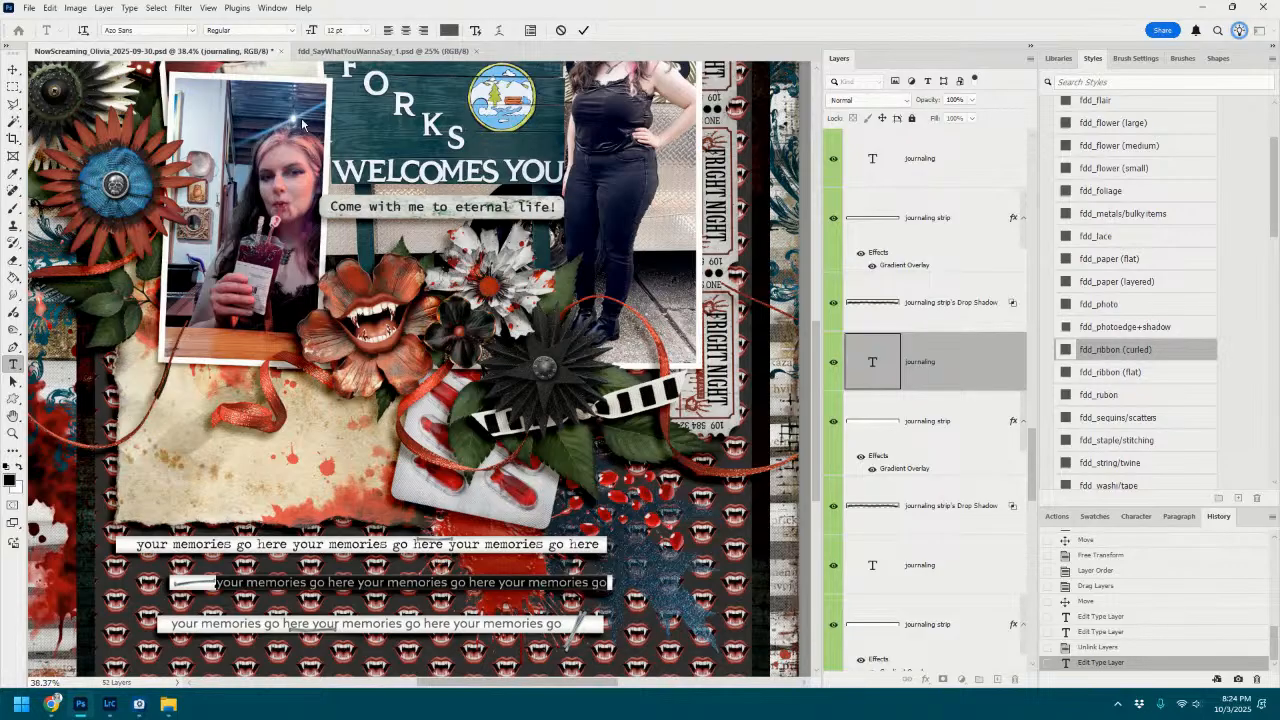
left_click(194, 31)
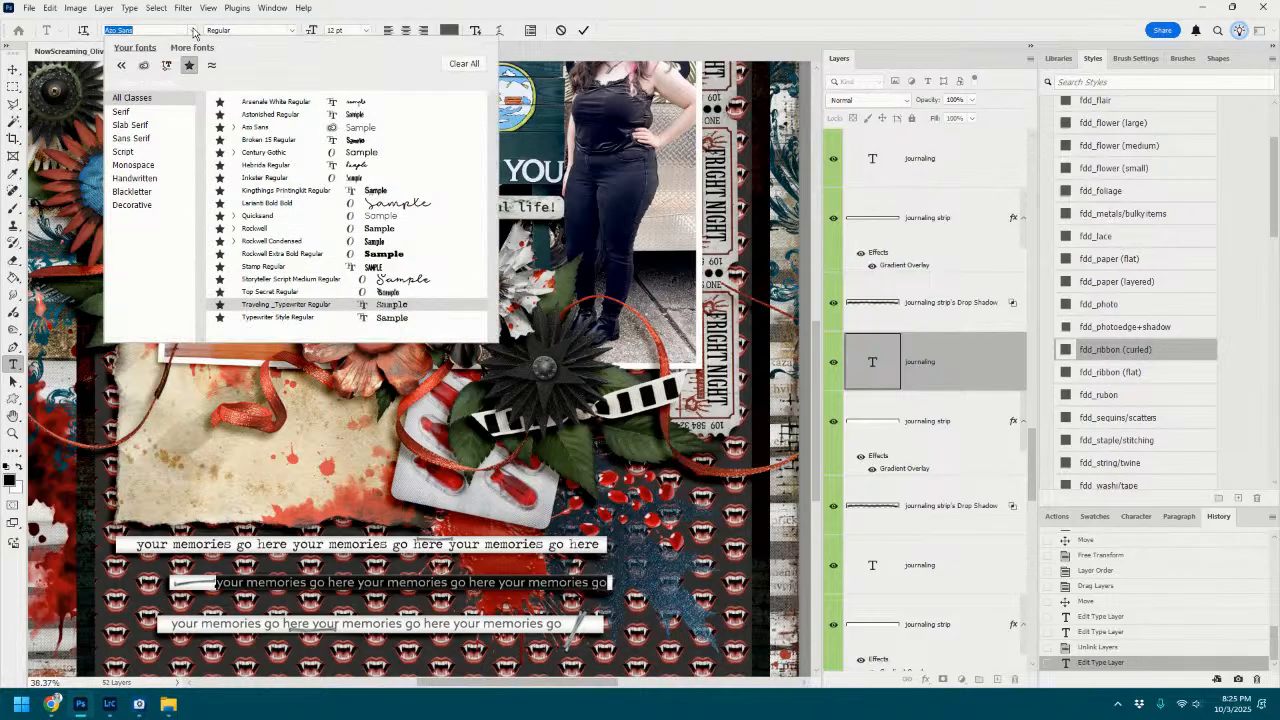
left_click(278, 305)
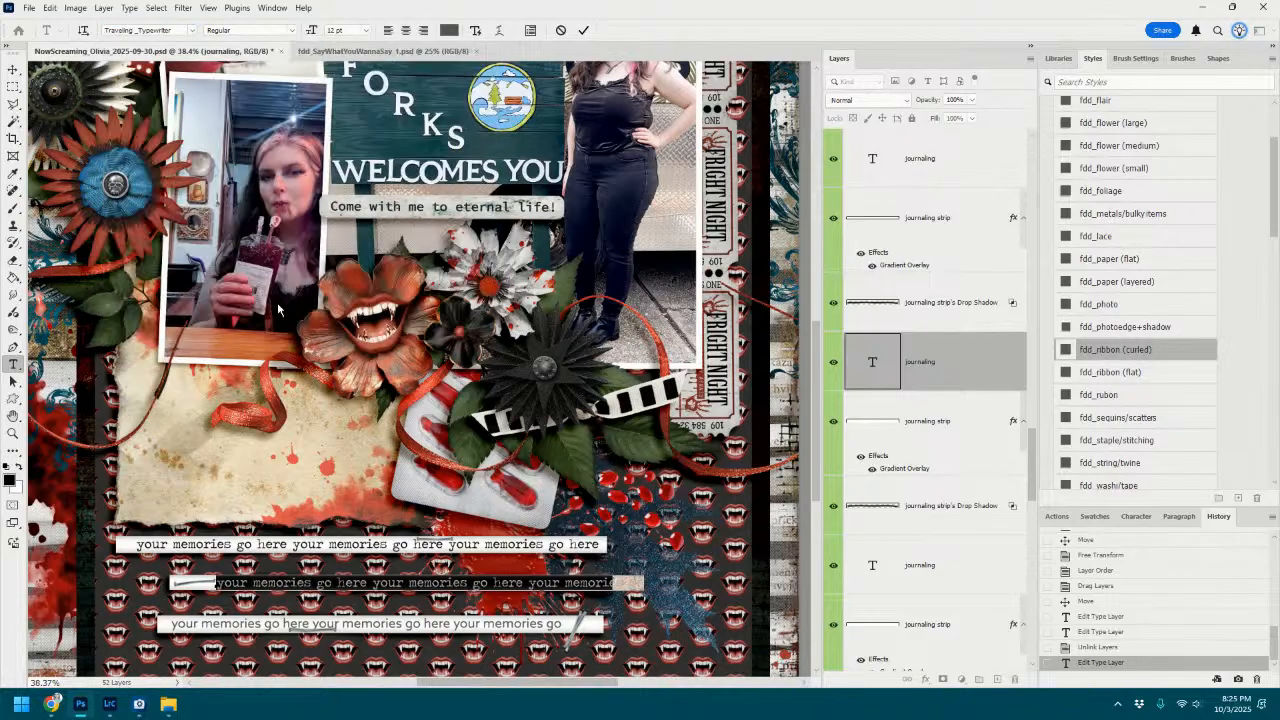
left_click(449, 30)
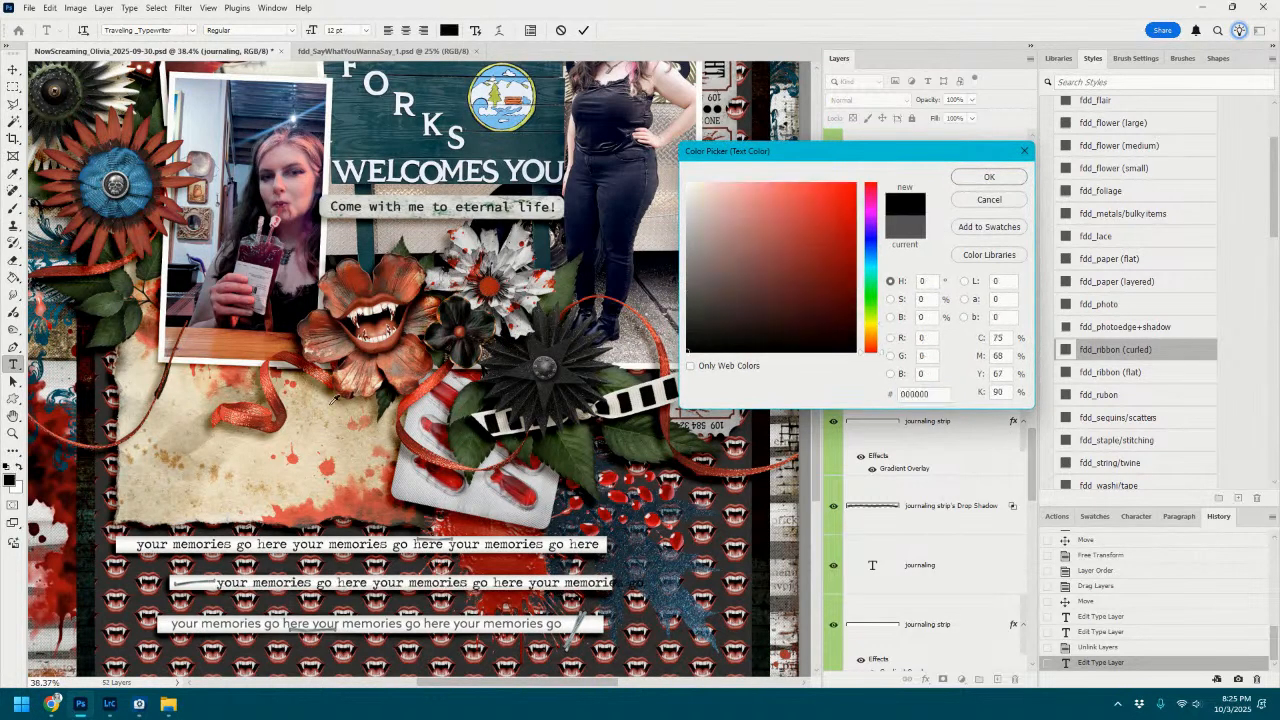
left_click(989, 177)
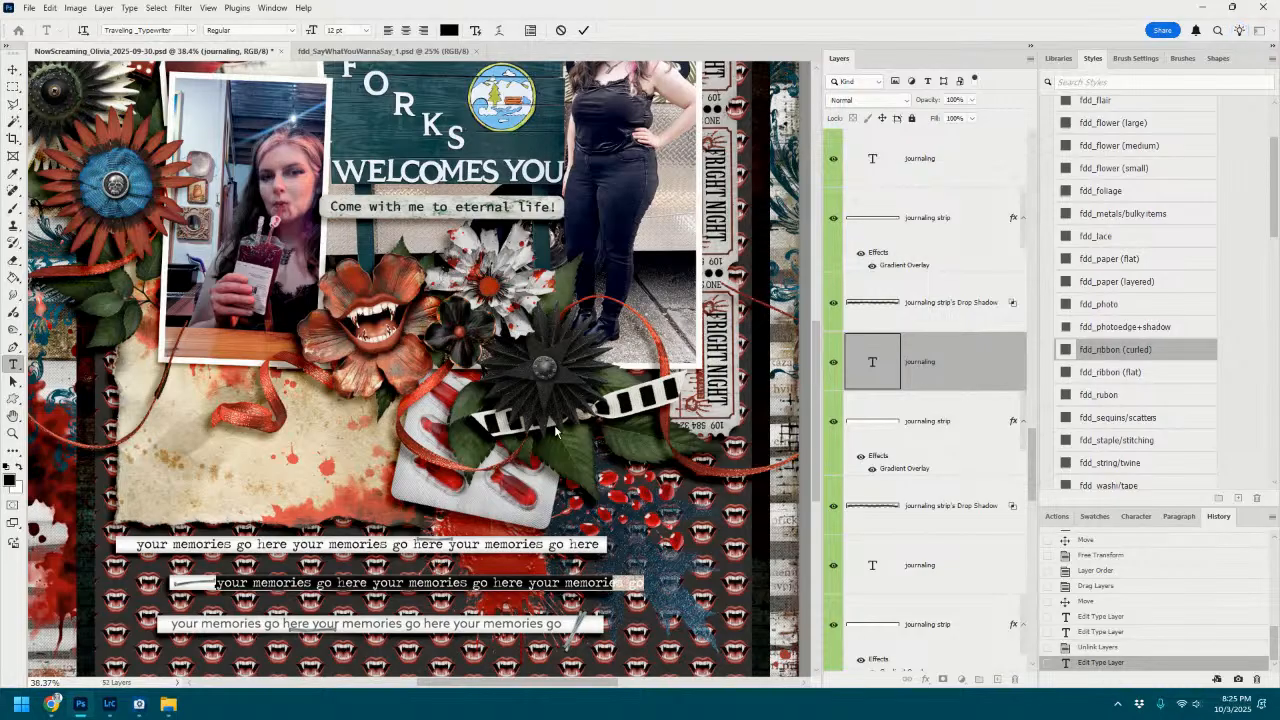
left_click(584, 30)
key("v")
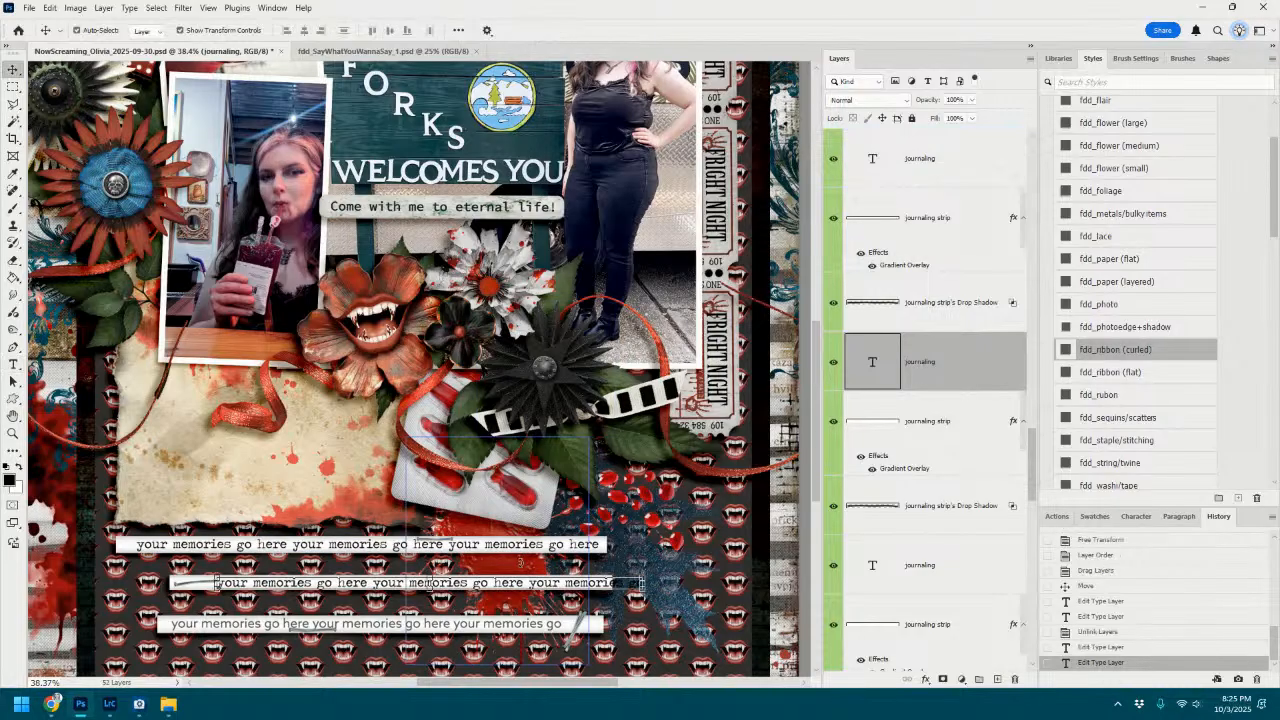
left_click_drag(515, 584, 518, 588)
Format the whole text of the lowest journaling strip in black (000000) with the Traveling _Typewriter font.
double_click(508, 617)
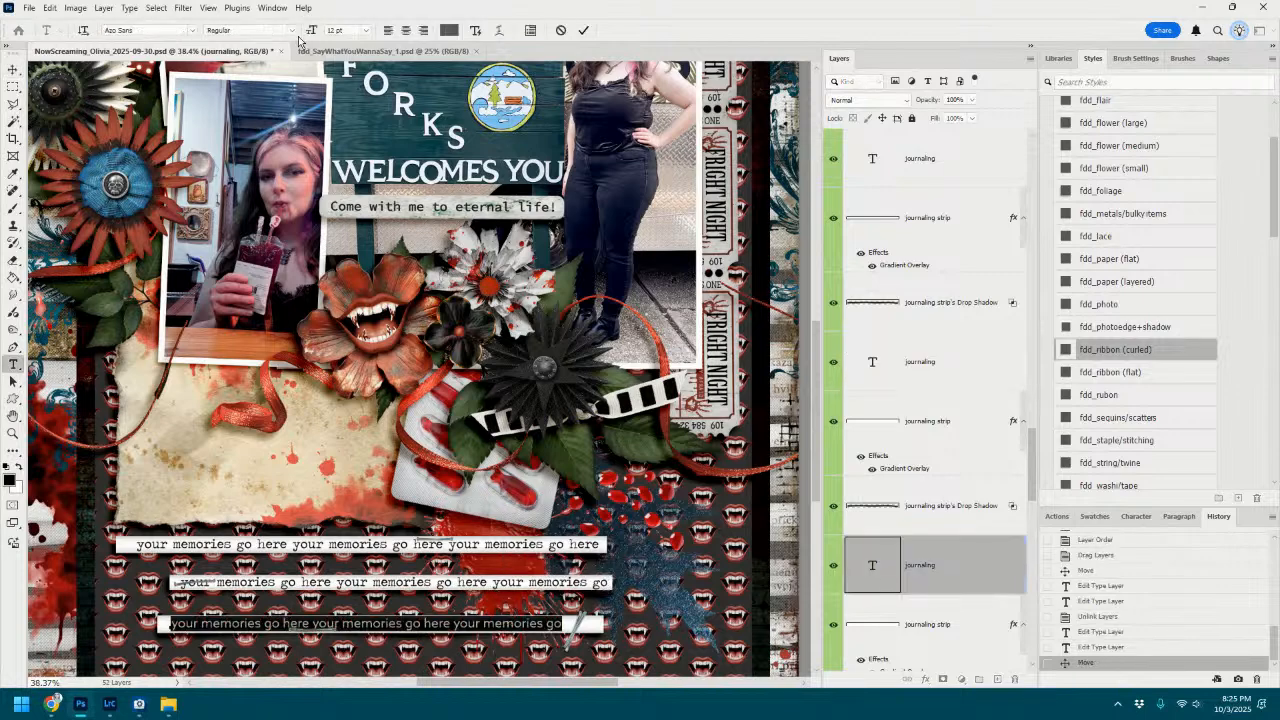
left_click(191, 30)
left_click(281, 309)
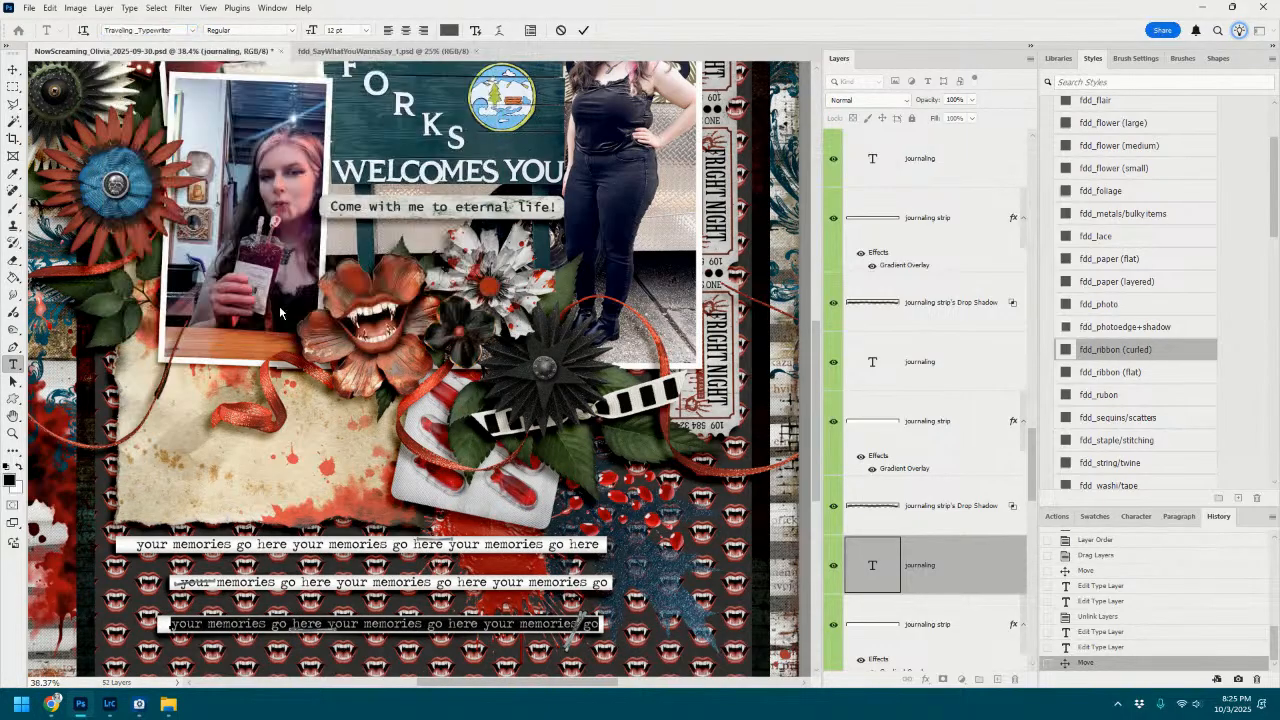
left_click(449, 30)
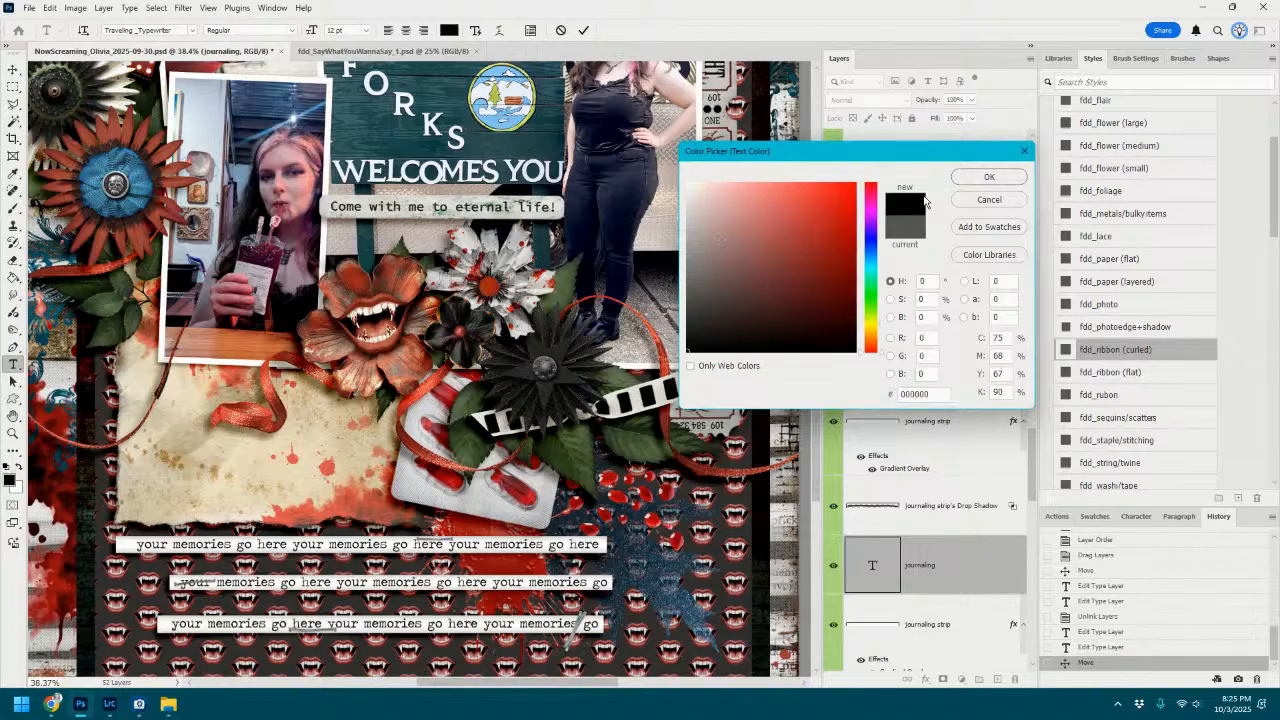
left_click(985, 178)
left_click(584, 30)
key("v")
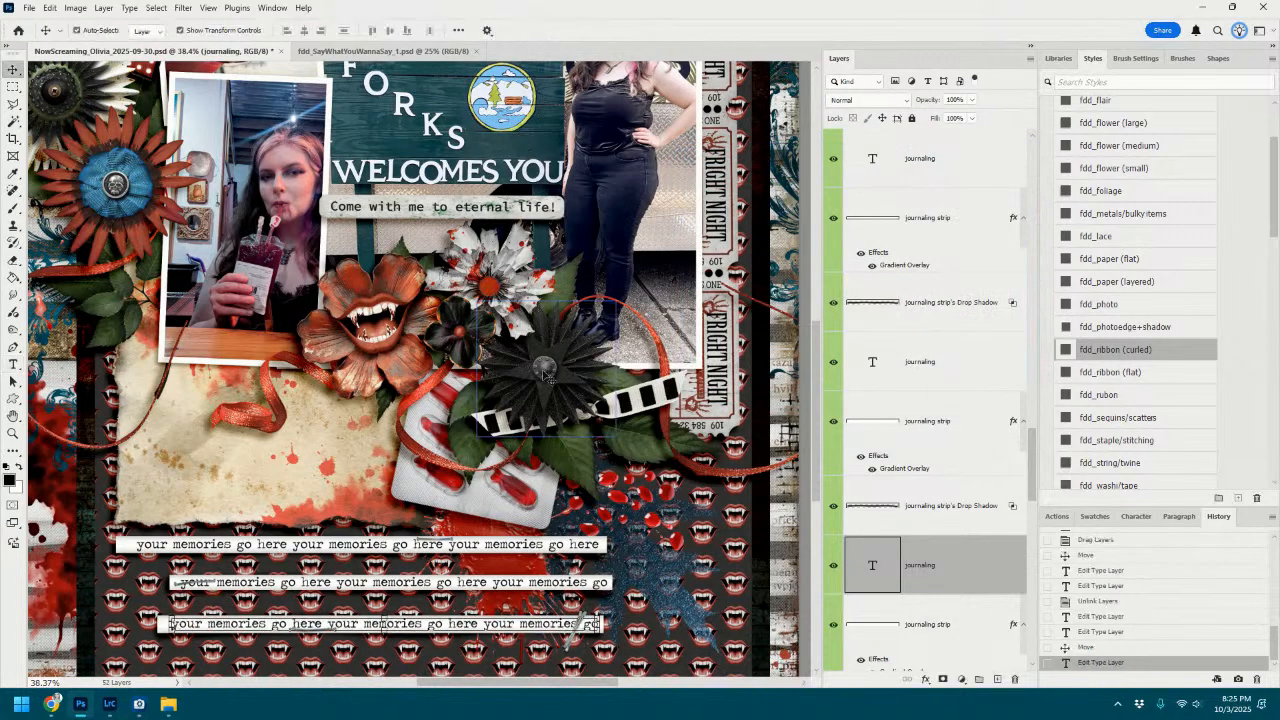
Make the journal paper the active layer.
scroll(378, 424, "down", 2)
left_click(378, 424)
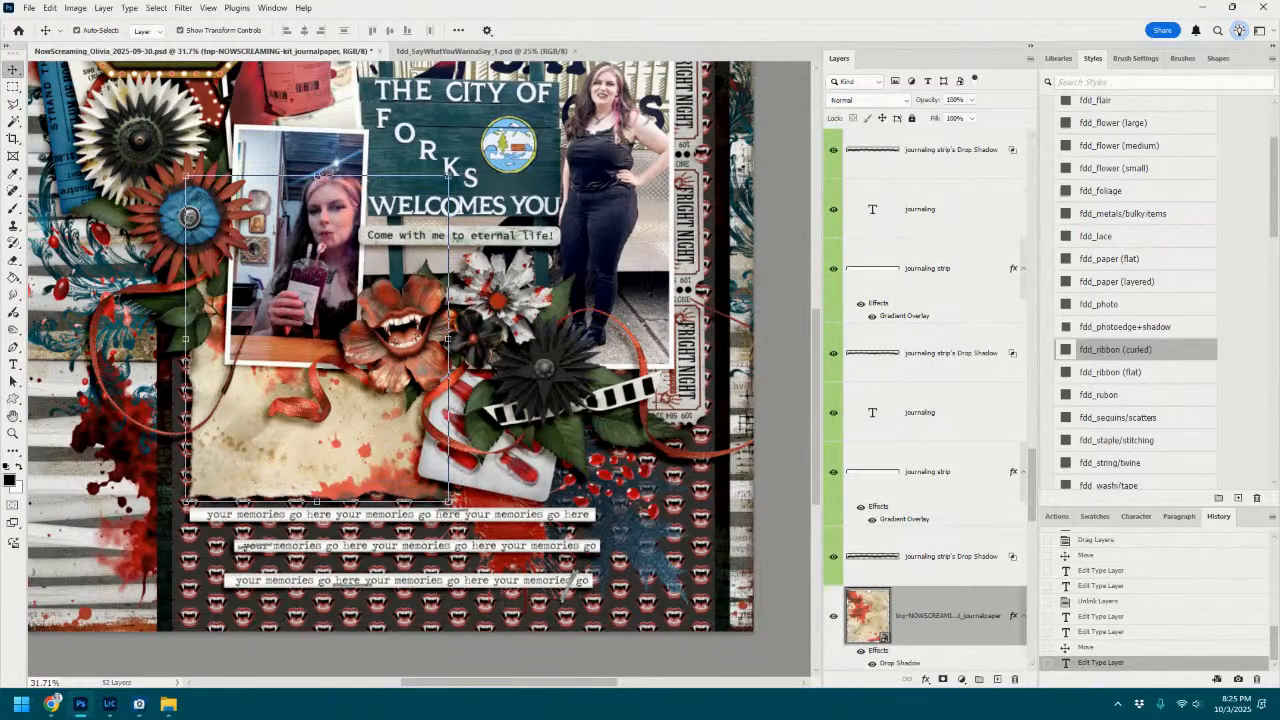
scroll(476, 283, "down", 2)
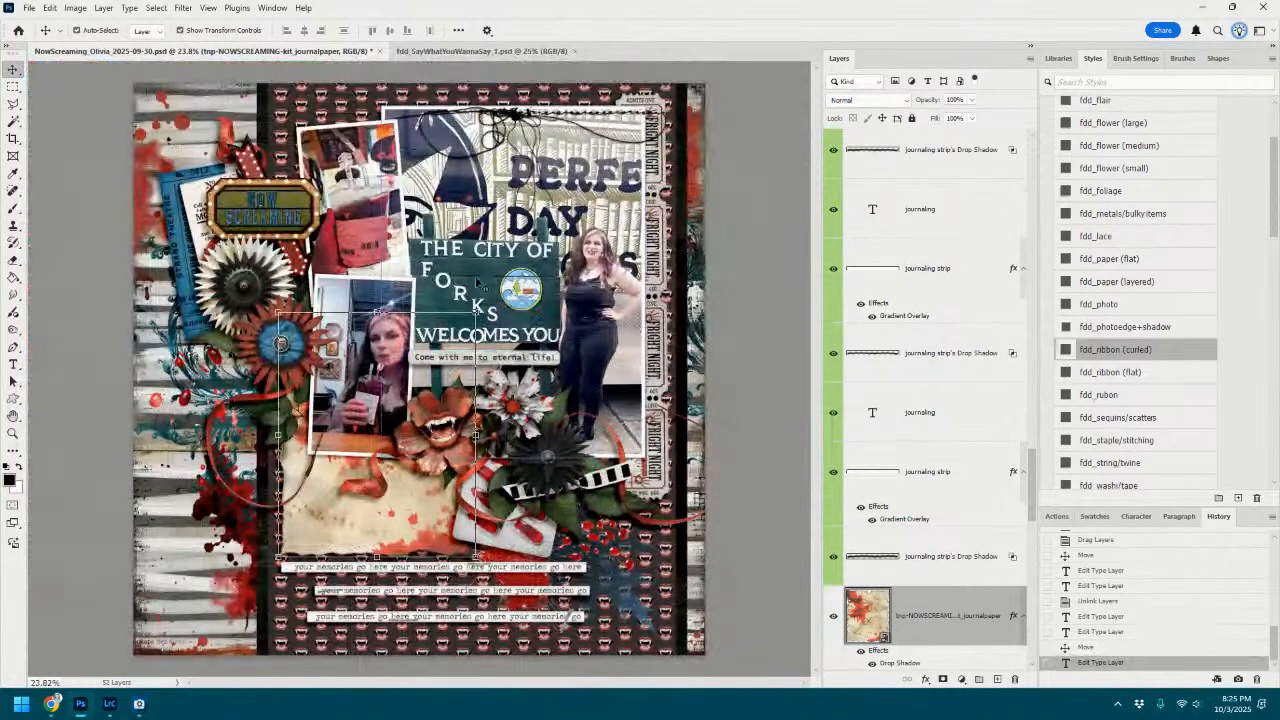
In the file info description, credit "Now Screaming by The Nifty Pixel" and "Say What You Wanna Say Journaling Templates by Fiddle-Dee-Dee Designs" above the fonts line.
left_click(30, 8)
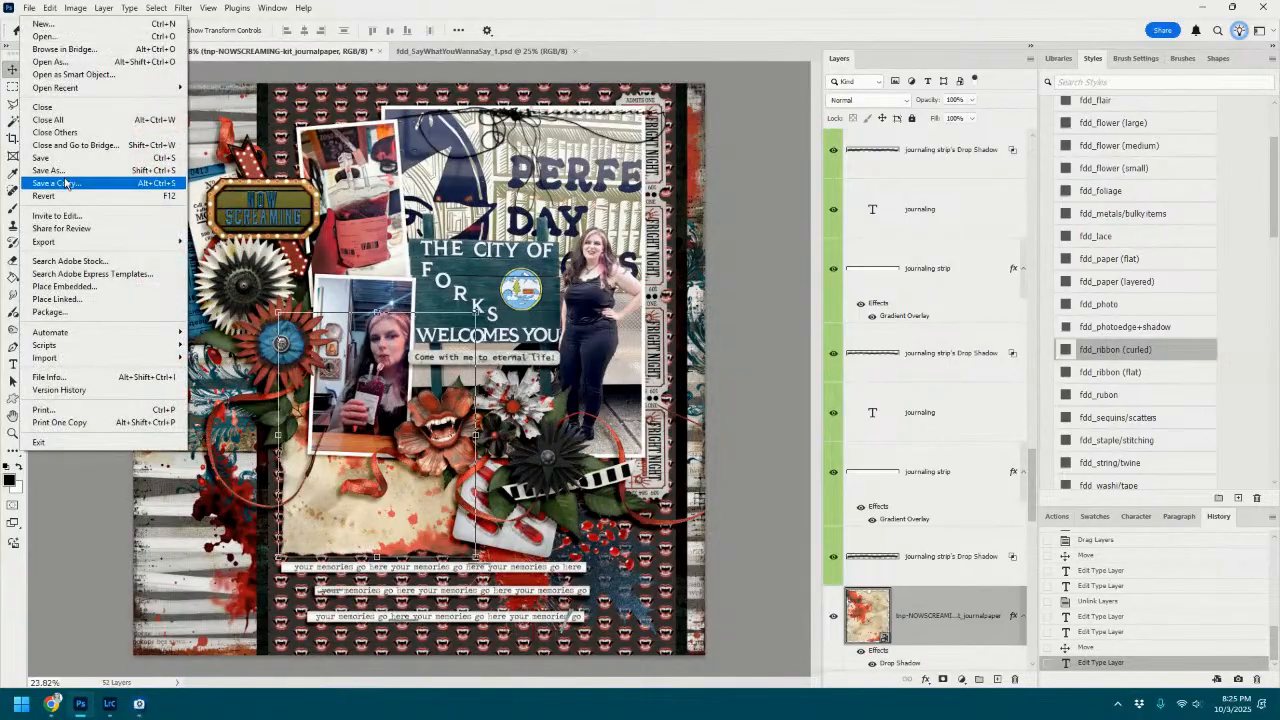
left_click(97, 381)
triple_click(963, 157)
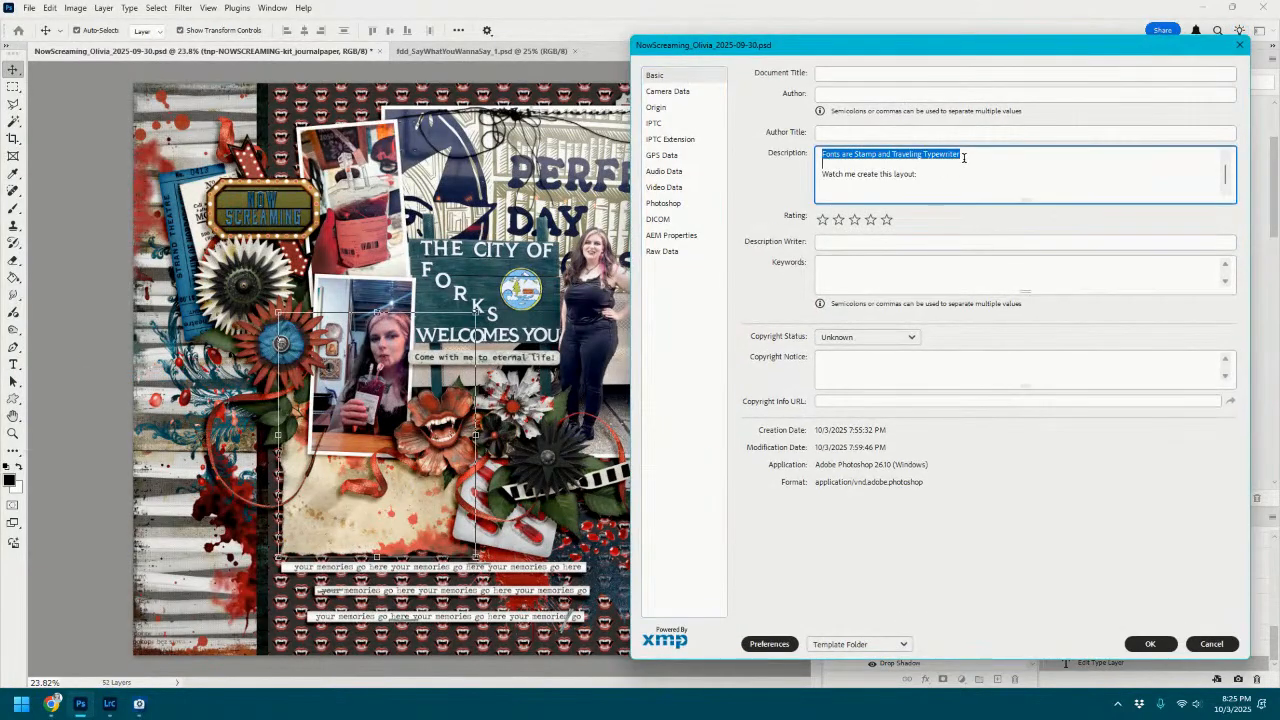
type("Now Screaming by The Nifty Pixel Fonts are Stamp and Traveling Typewriter")
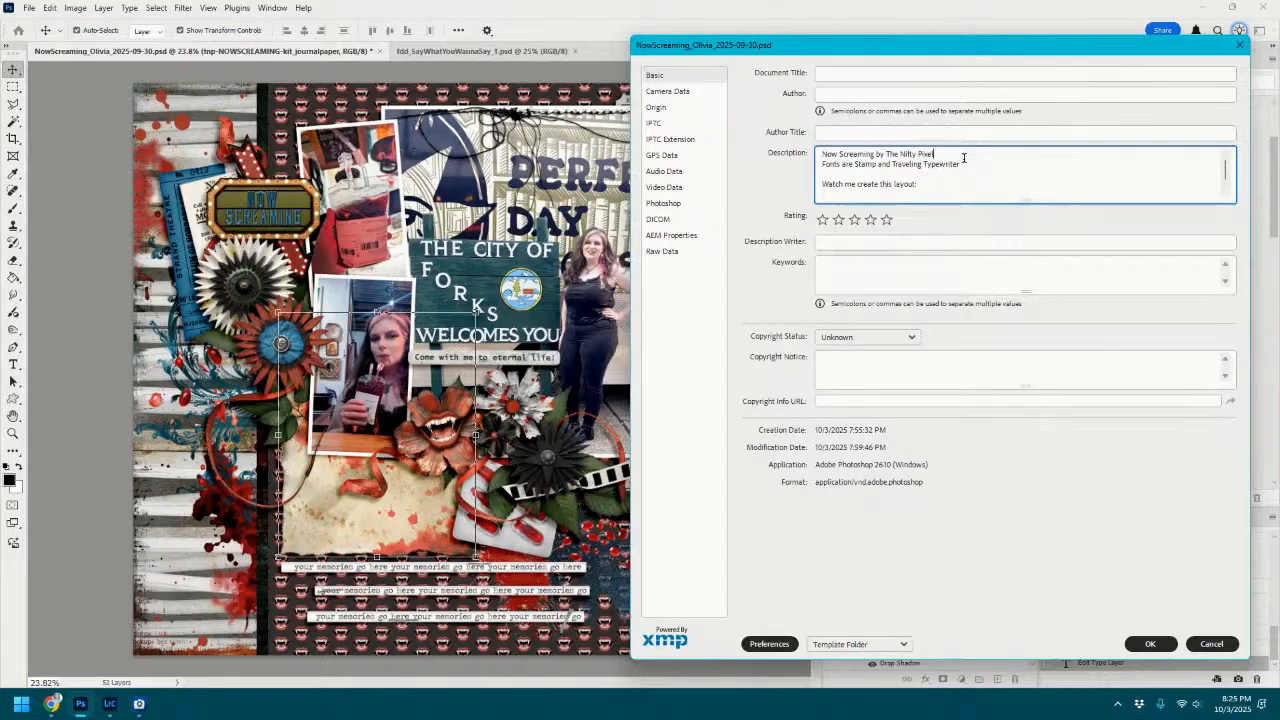
key("Return")
type("Say Wh")
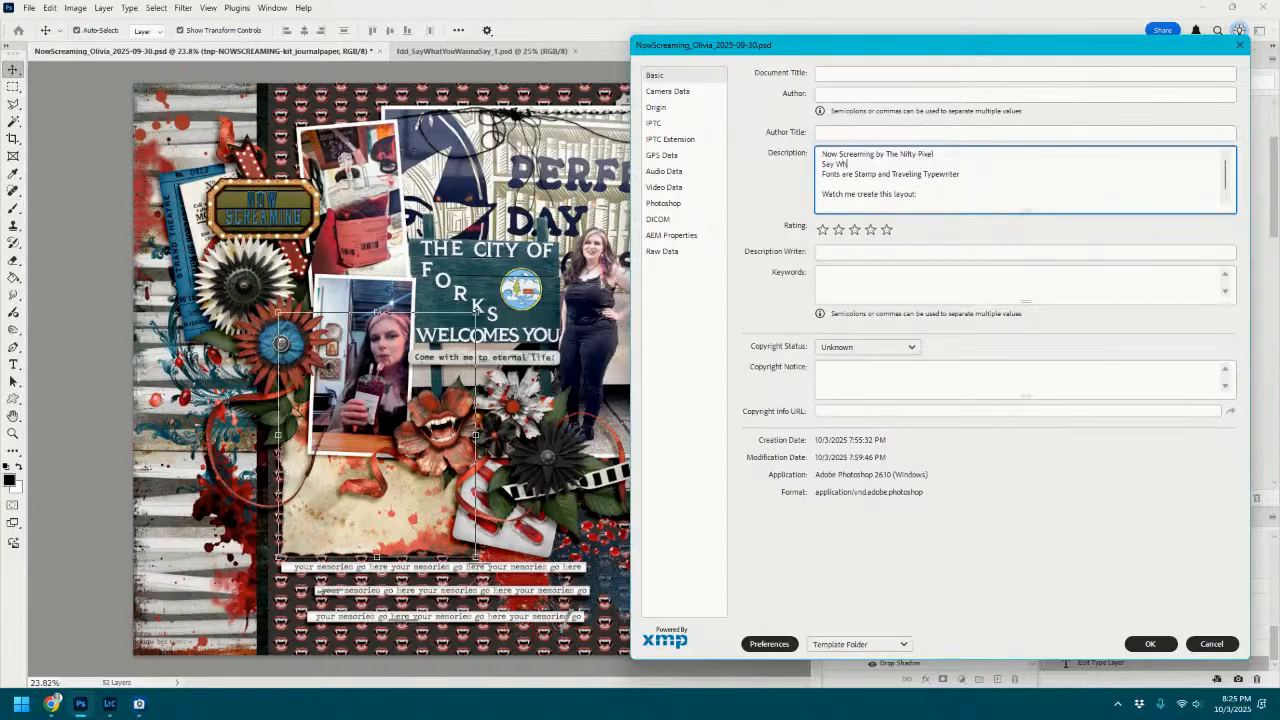
type("at You Wanna Say Journaling Templat")
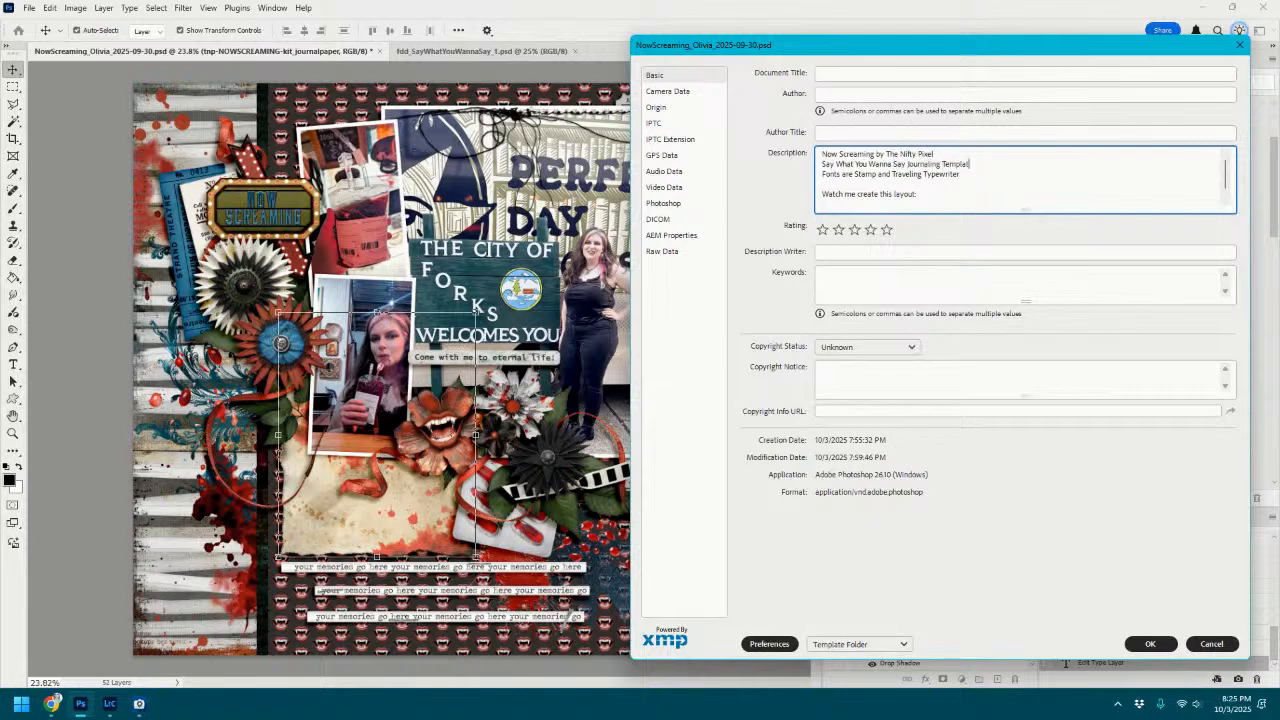
type("es by Fiddle-Dee-Dee Designs")
left_click(1150, 643)
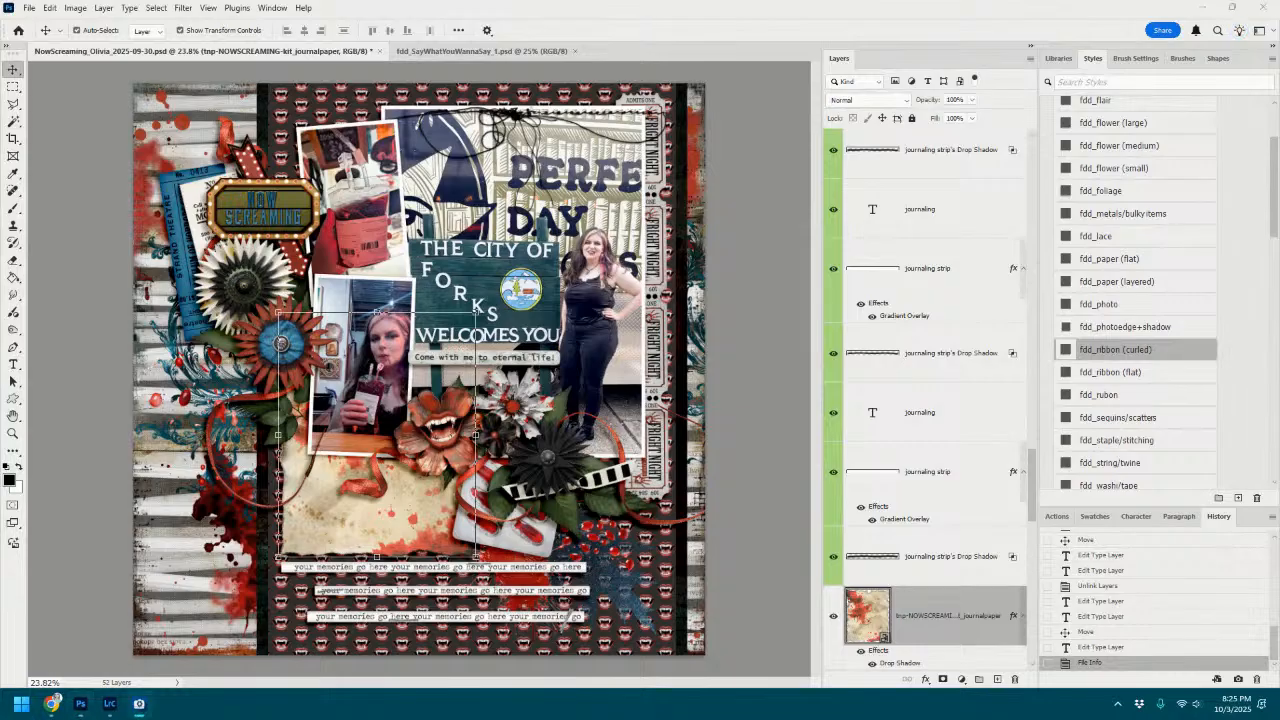
Place tnp-NOWSCREAMING-kit_charm2 above the journal paper layer, hang it at the paper's upper-left edge, and apply the fdd_metals/bulky items style.
left_click_drag(744, 467, 630, 494)
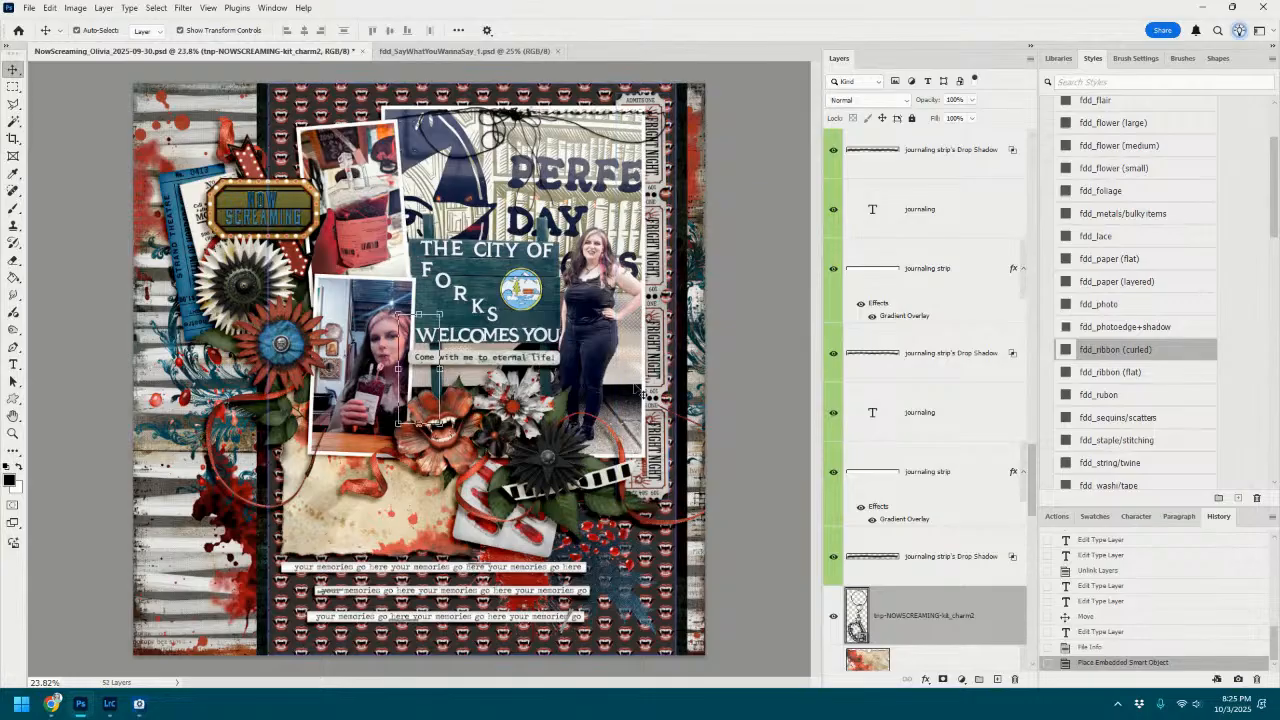
left_click_drag(436, 396, 306, 470)
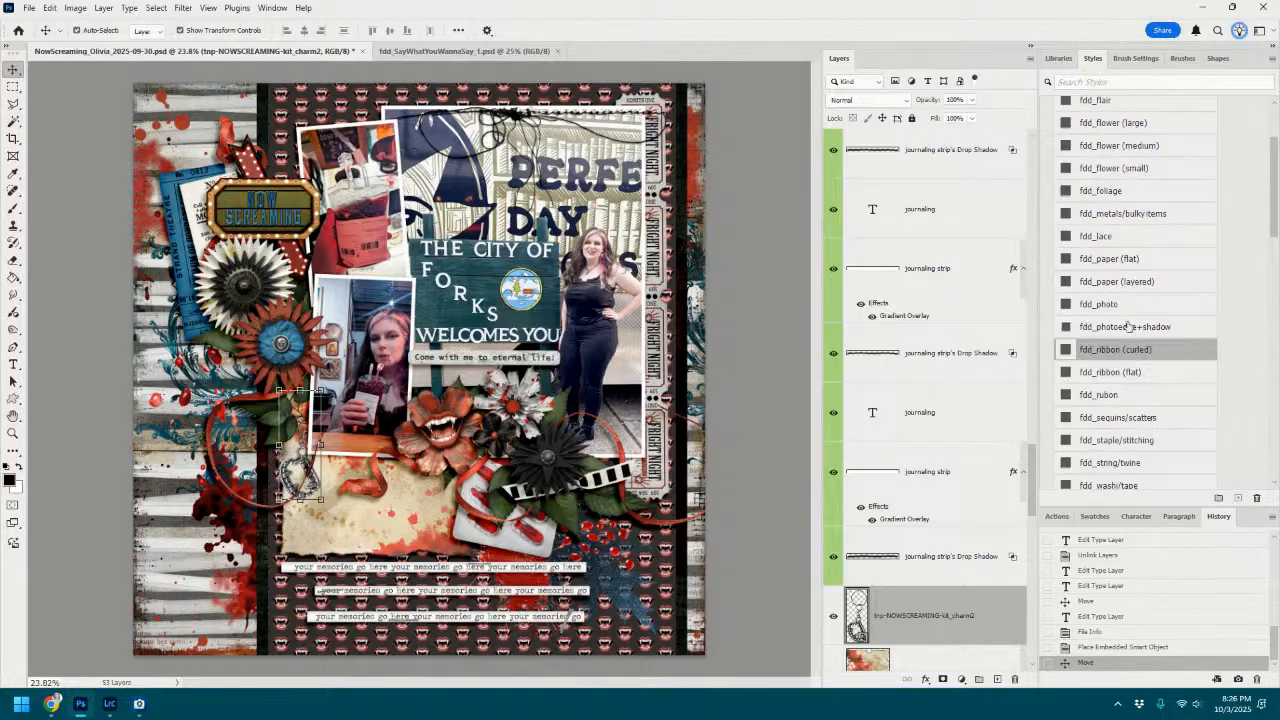
scroll(1128, 327, "down", 1)
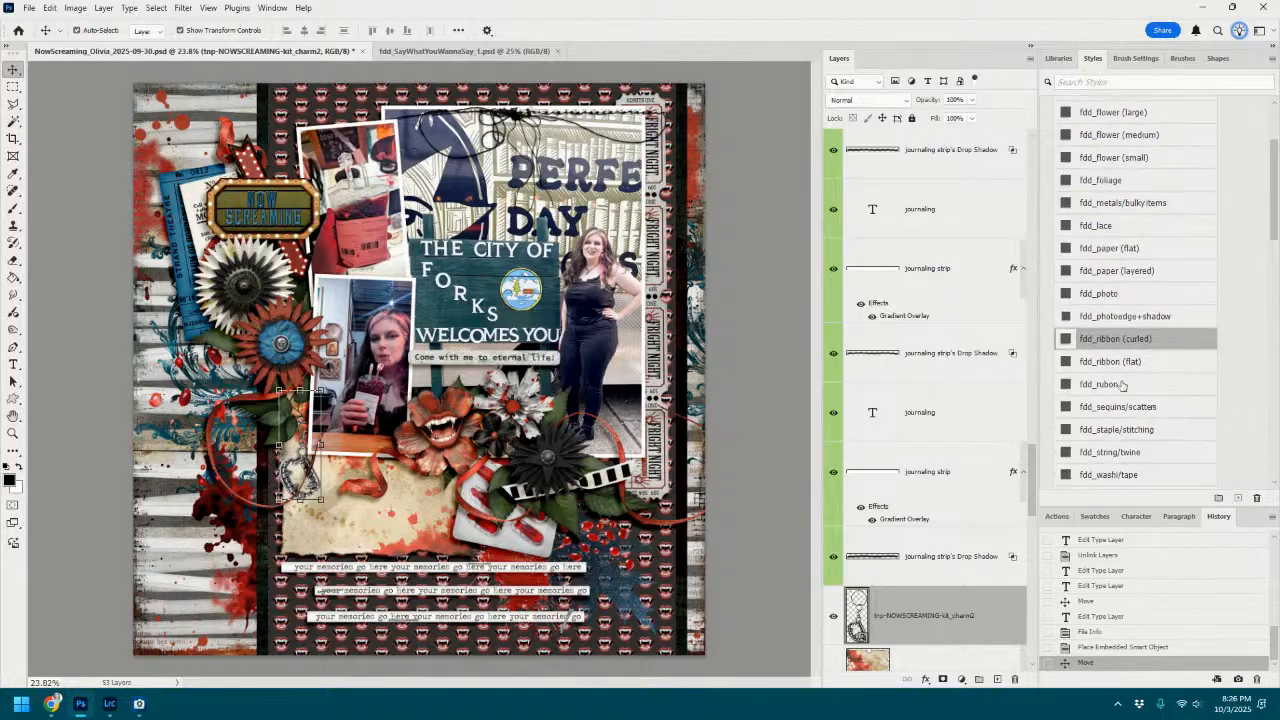
left_click(1130, 205)
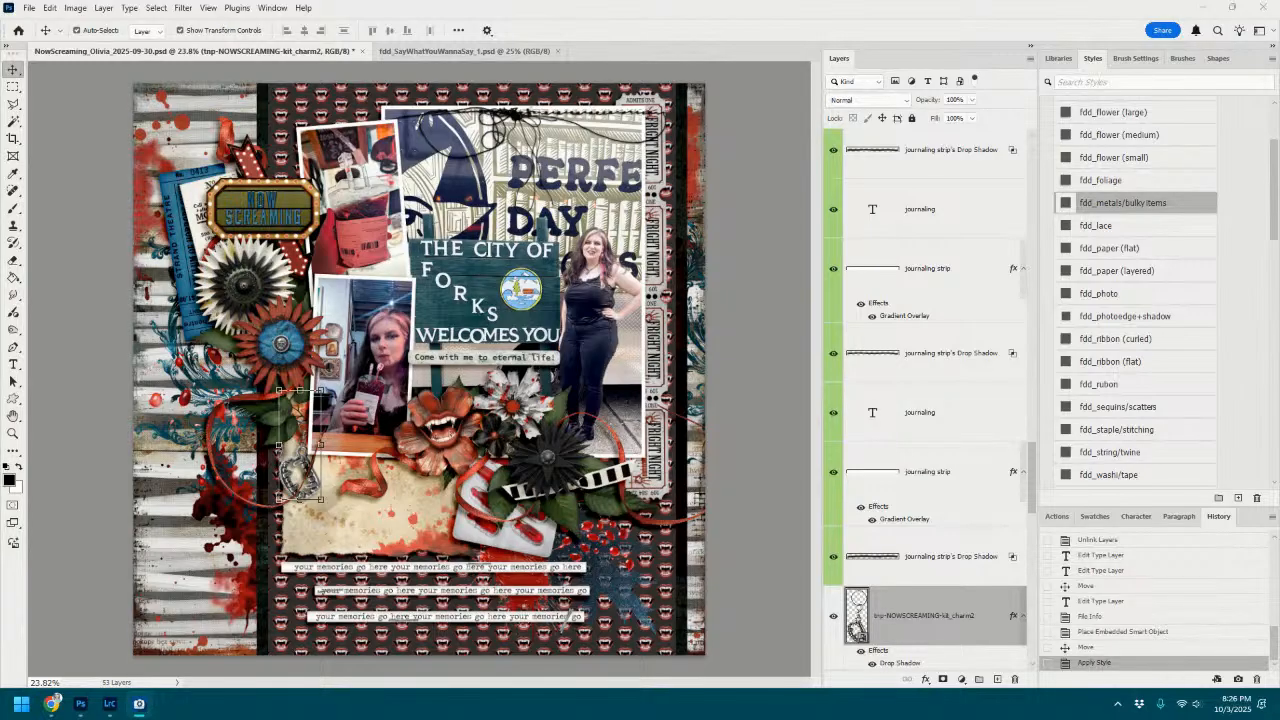
Place tnp-NOWSCREAMING-florals_flower4, apply the fdd_flower (large) style, and scale it to about 52% beside the blood capsules on the journal paper.
left_click_drag(1279, 230, 694, 414)
left_click(1132, 116)
left_click_drag(421, 397, 370, 525)
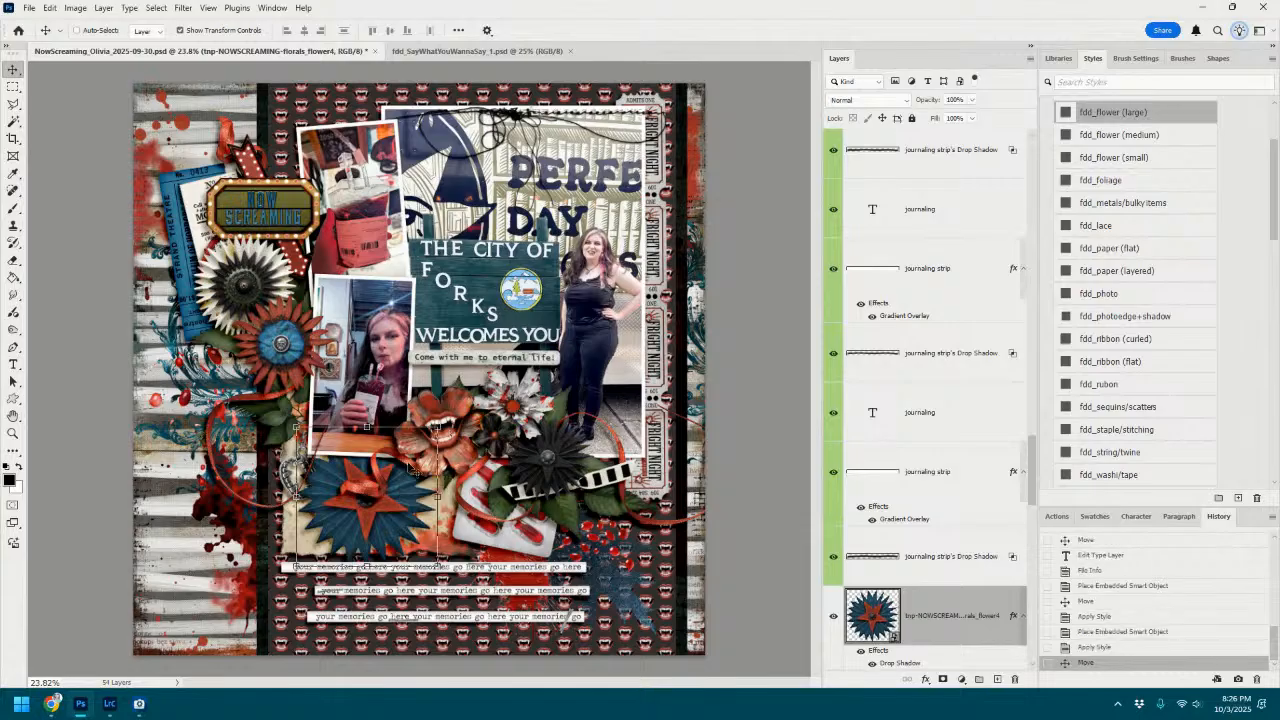
left_click_drag(437, 428, 494, 477)
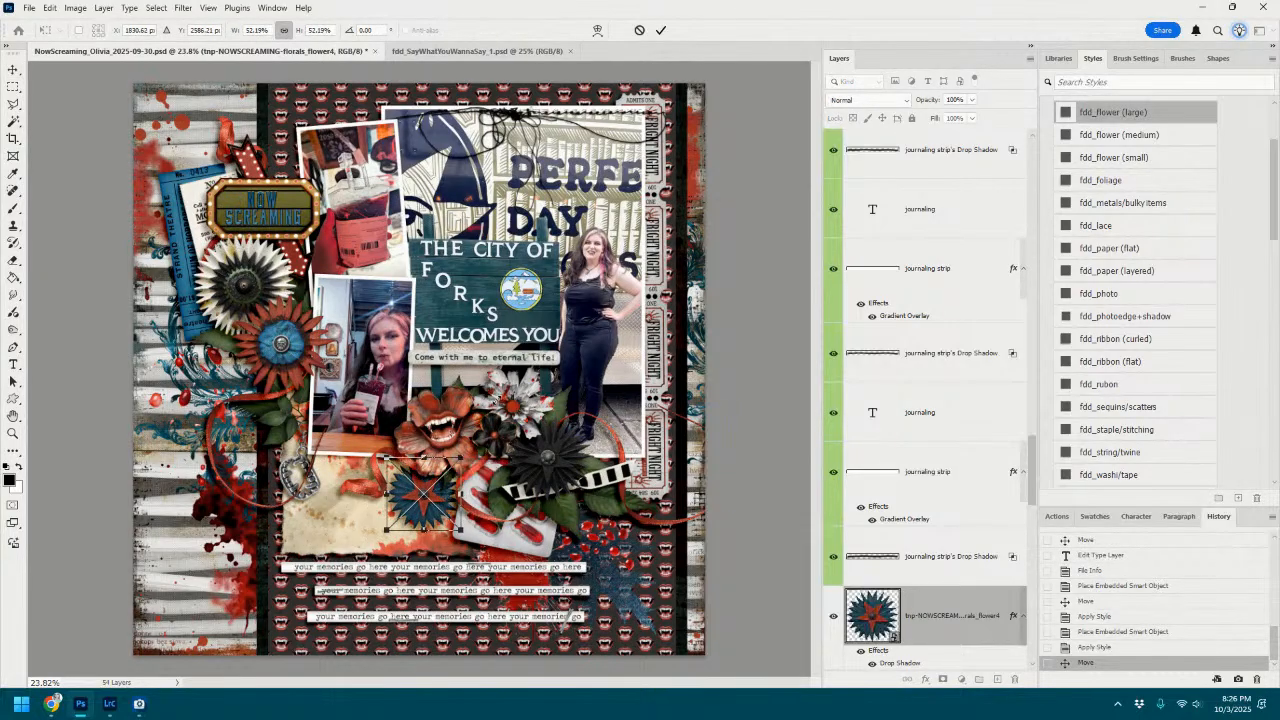
left_click(660, 31)
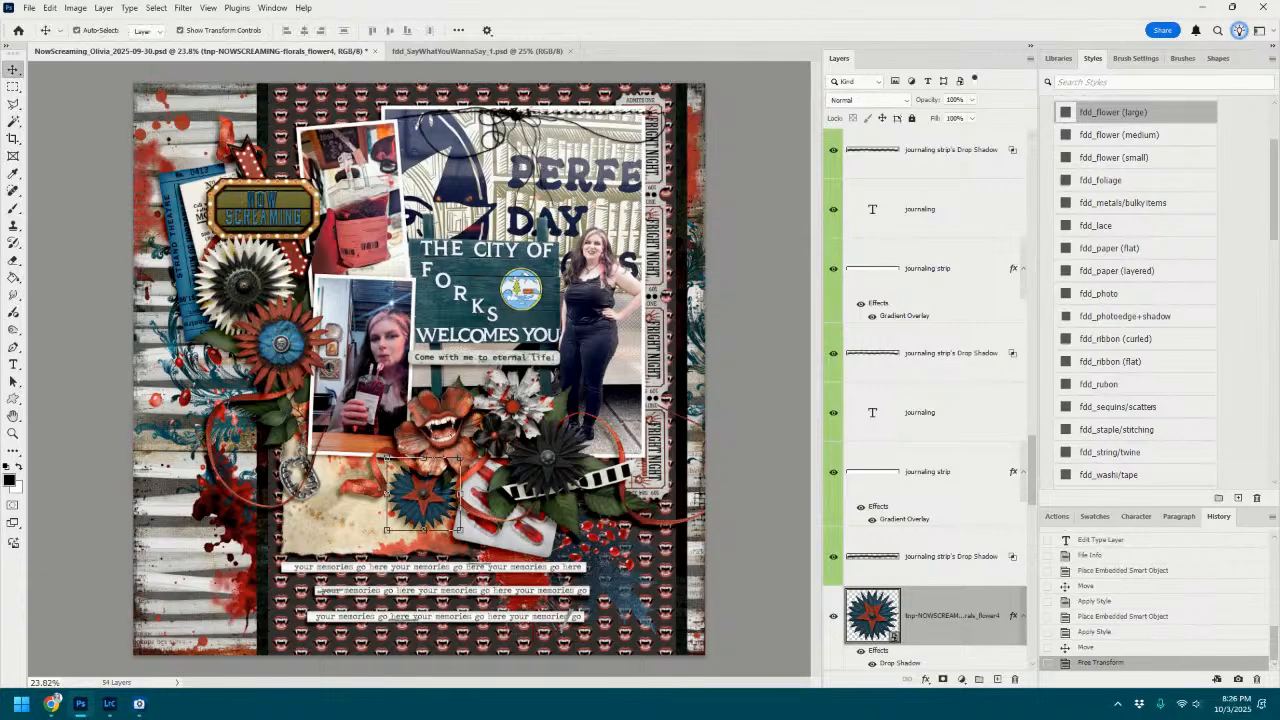
Place tnp-NOWSCREAMING-florals_flower6b beside the blue flower on the journal paper, scale it to about 38%, and apply the fdd_flower (medium) style.
left_click_drag(1279, 374, 712, 353)
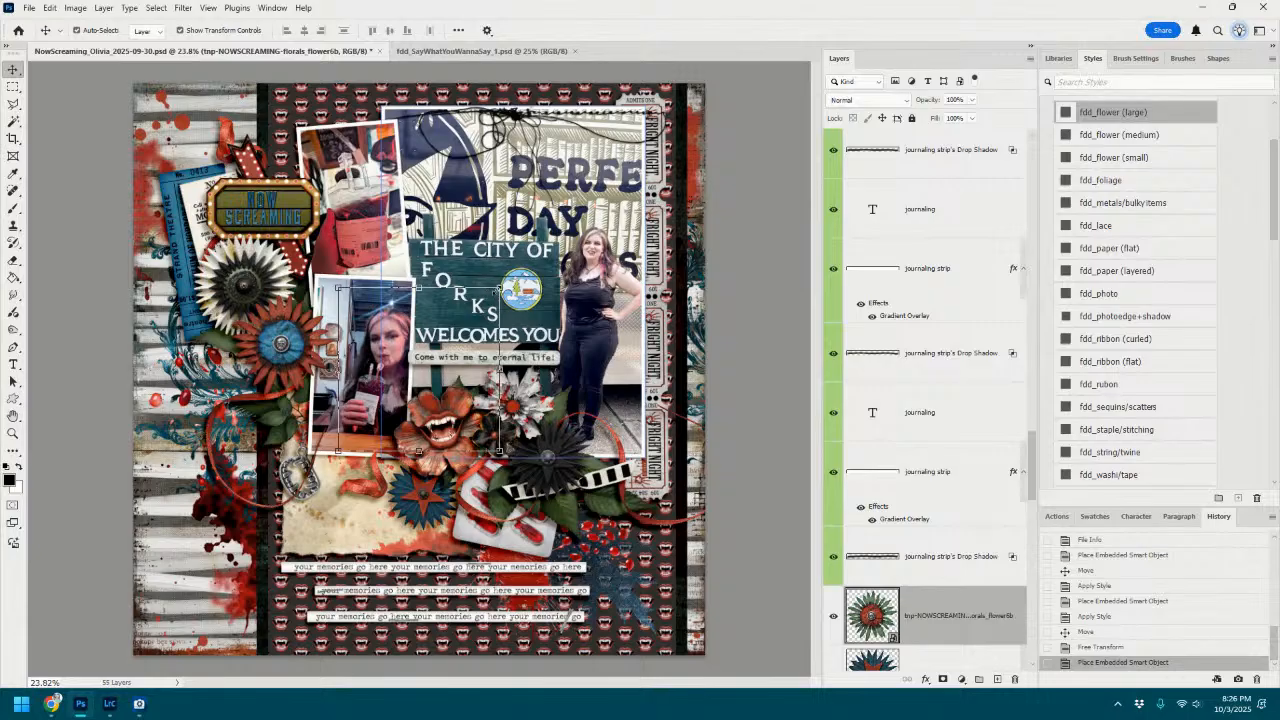
left_click_drag(500, 288, 399, 508)
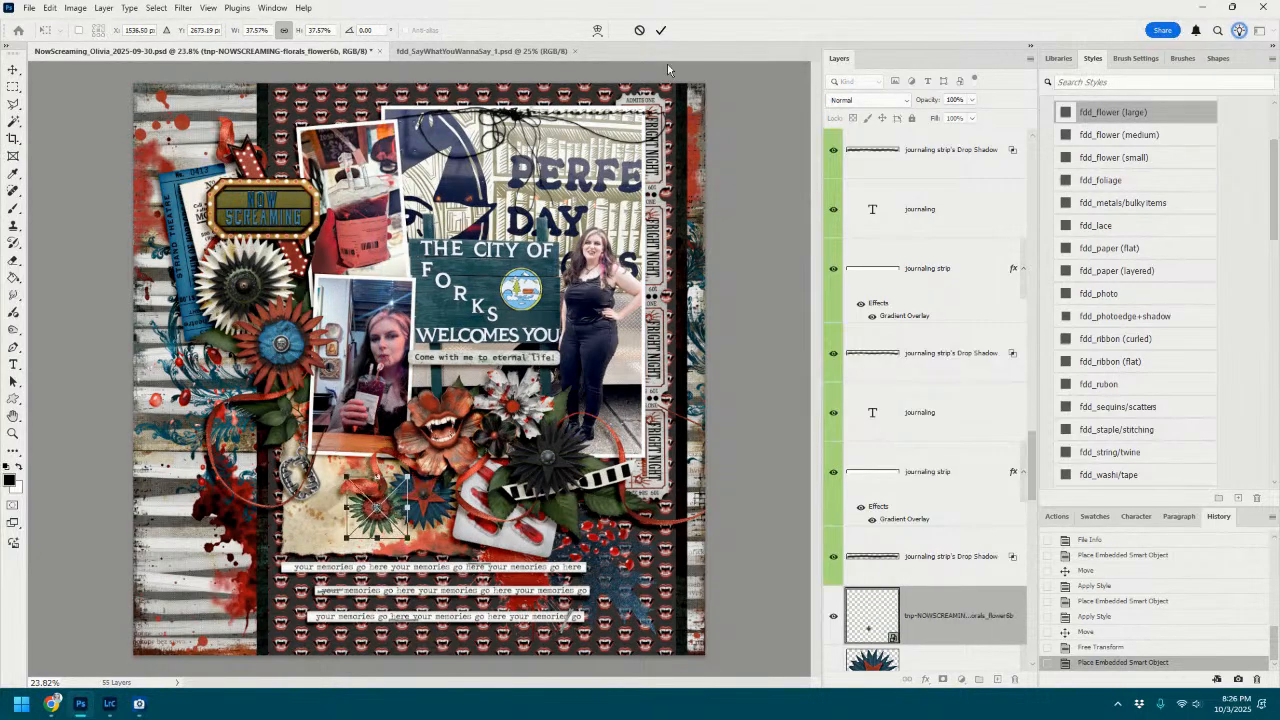
left_click(660, 30)
left_click(1104, 136)
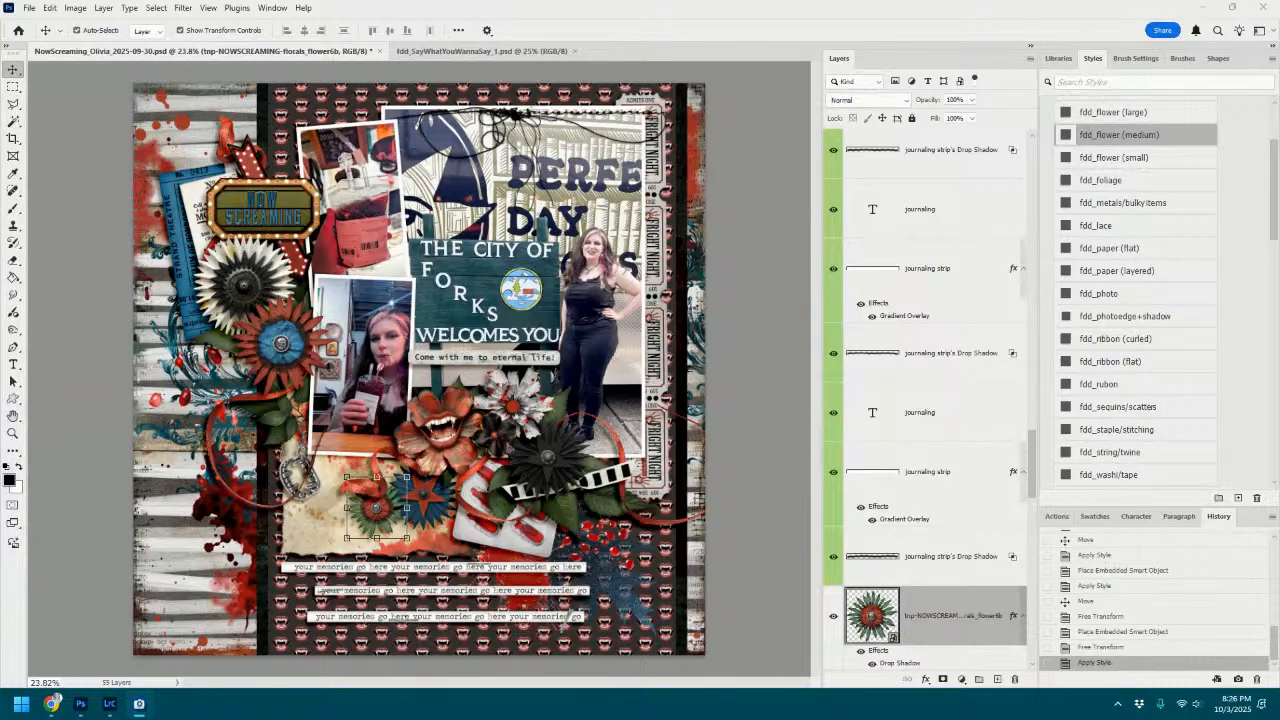
Try shifting the large Forks sign photo slightly down and to the right, undo the move, and deselect the layer.
left_click(614, 224)
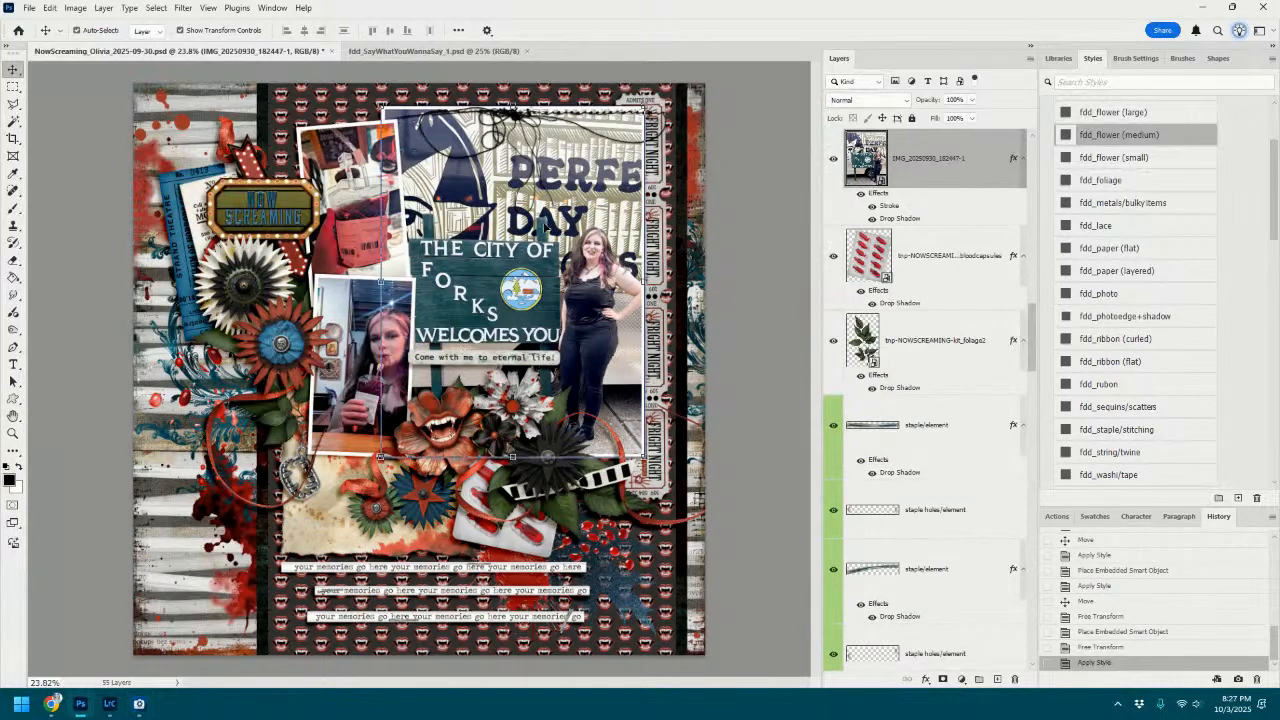
left_click_drag(545, 227, 554, 233)
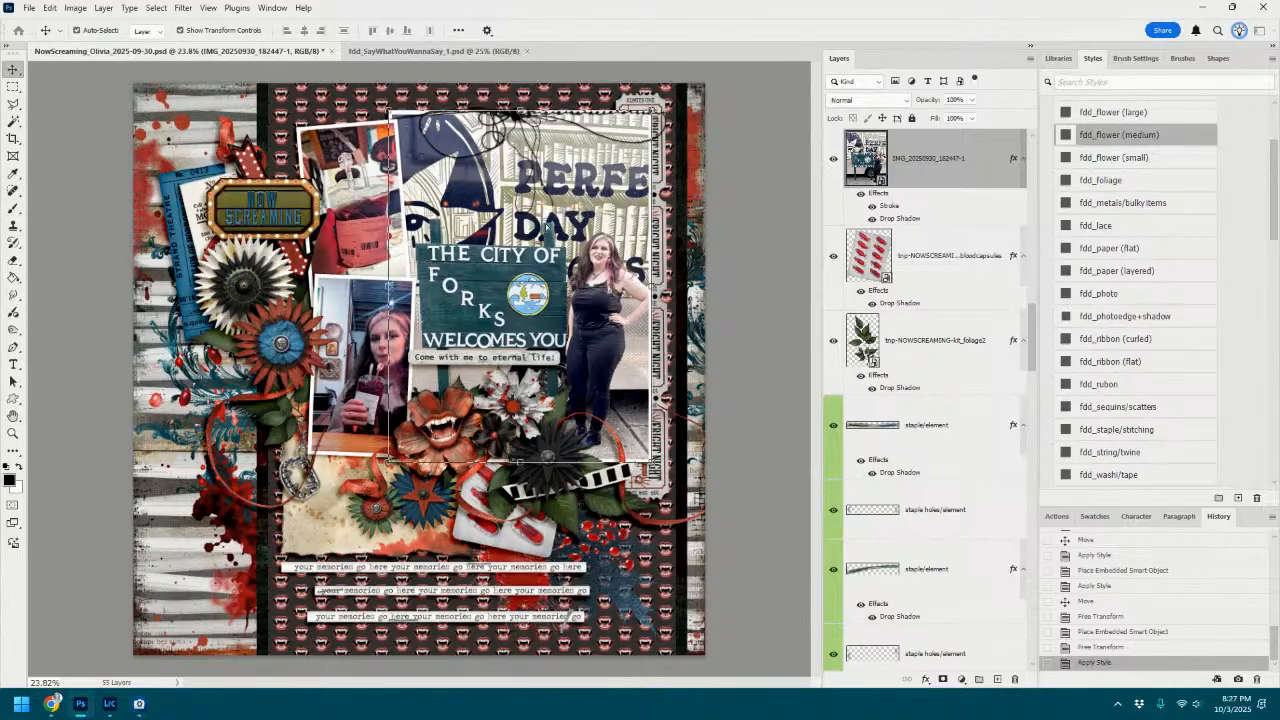
left_click(55, 12)
left_click(60, 22)
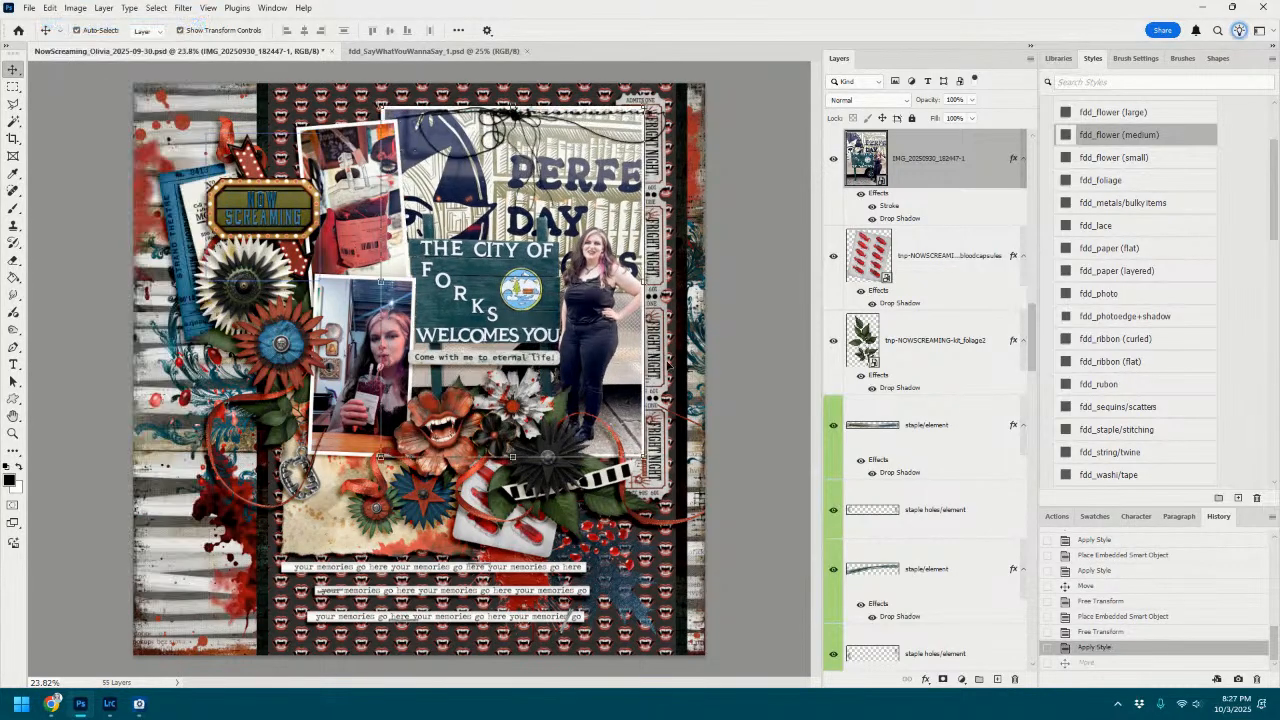
left_click(930, 321)
left_click(733, 273)
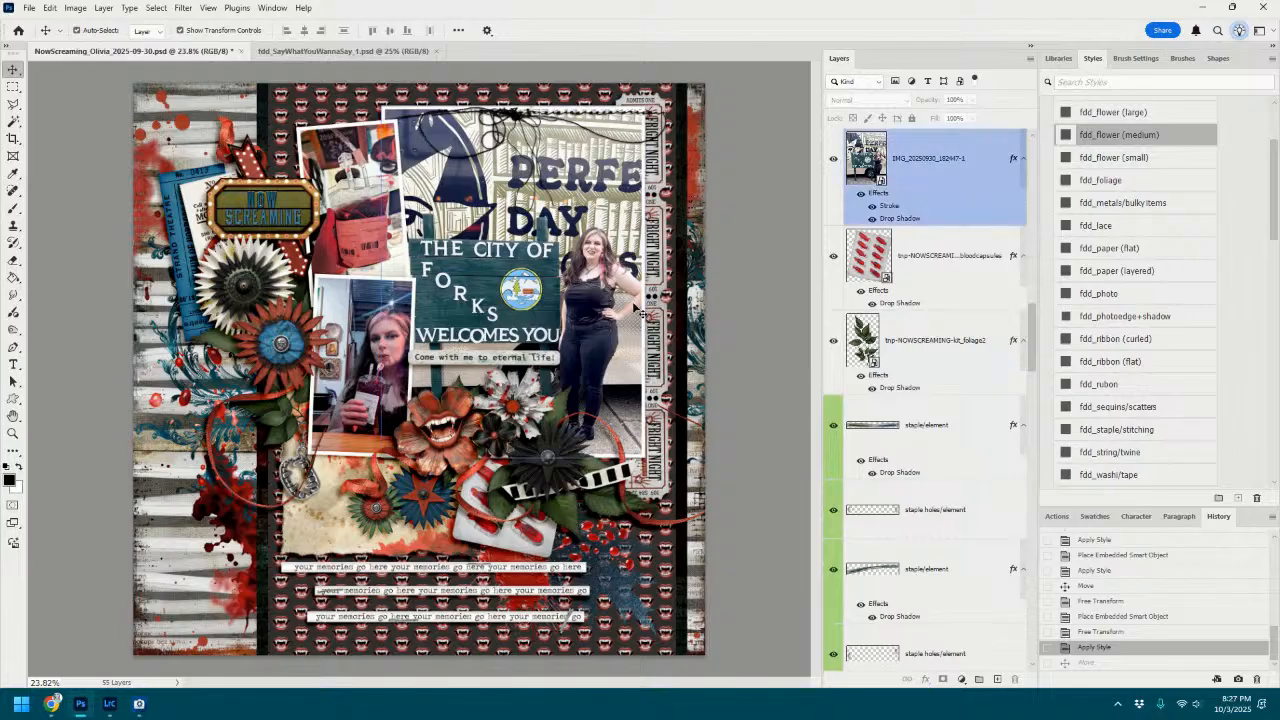
Move the Now Screaming movie sign slightly up and to the right, closer to the upper-left photo.
left_click_drag(312, 210, 298, 194)
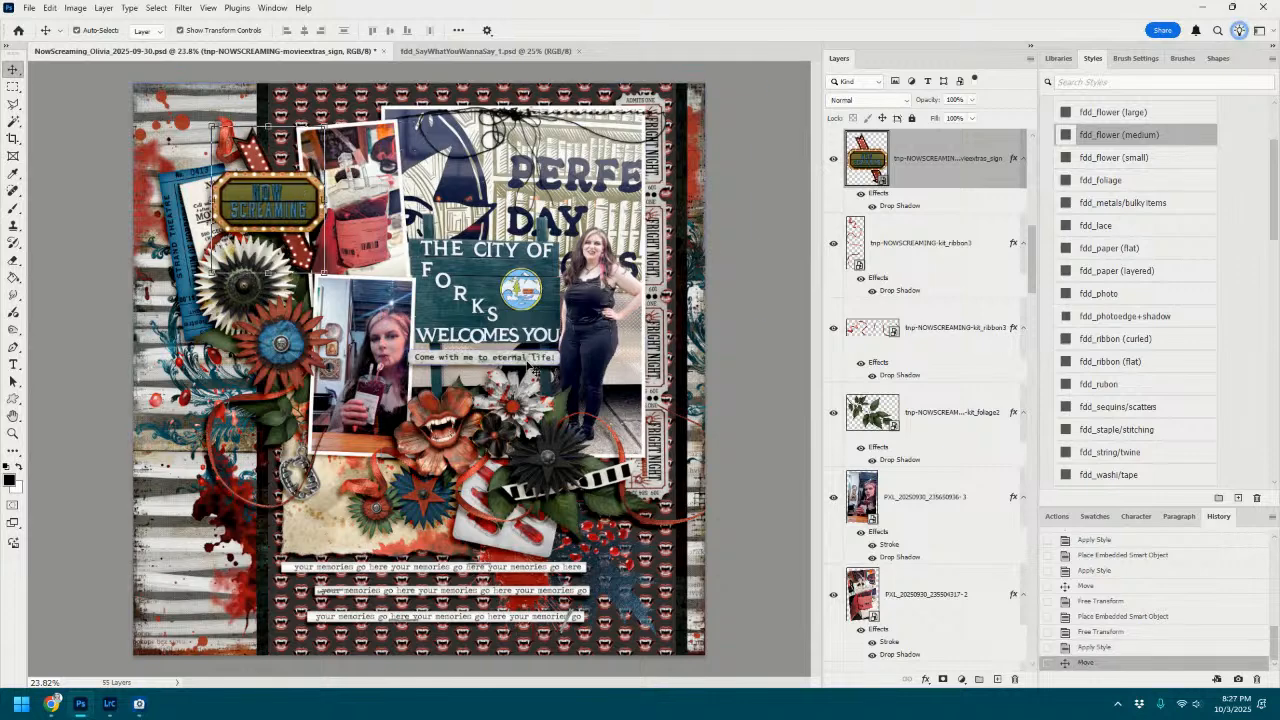
left_click(720, 333)
scroll(565, 634, "up", 3)
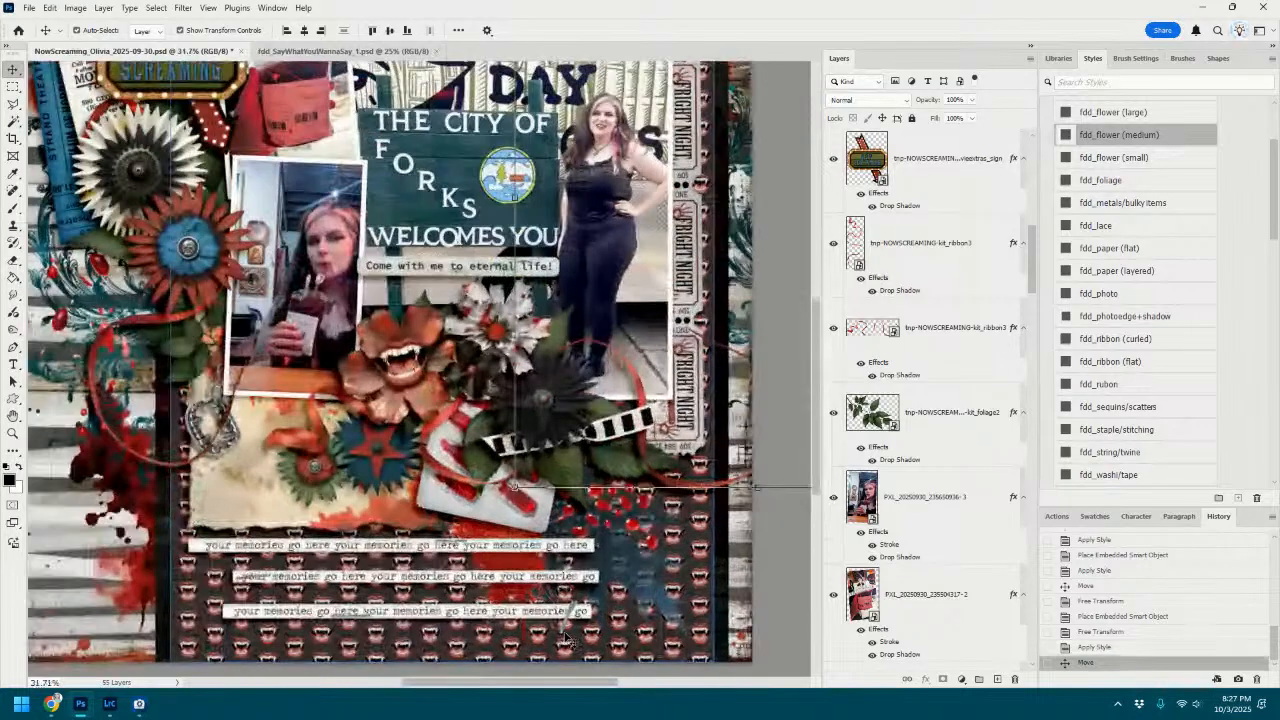
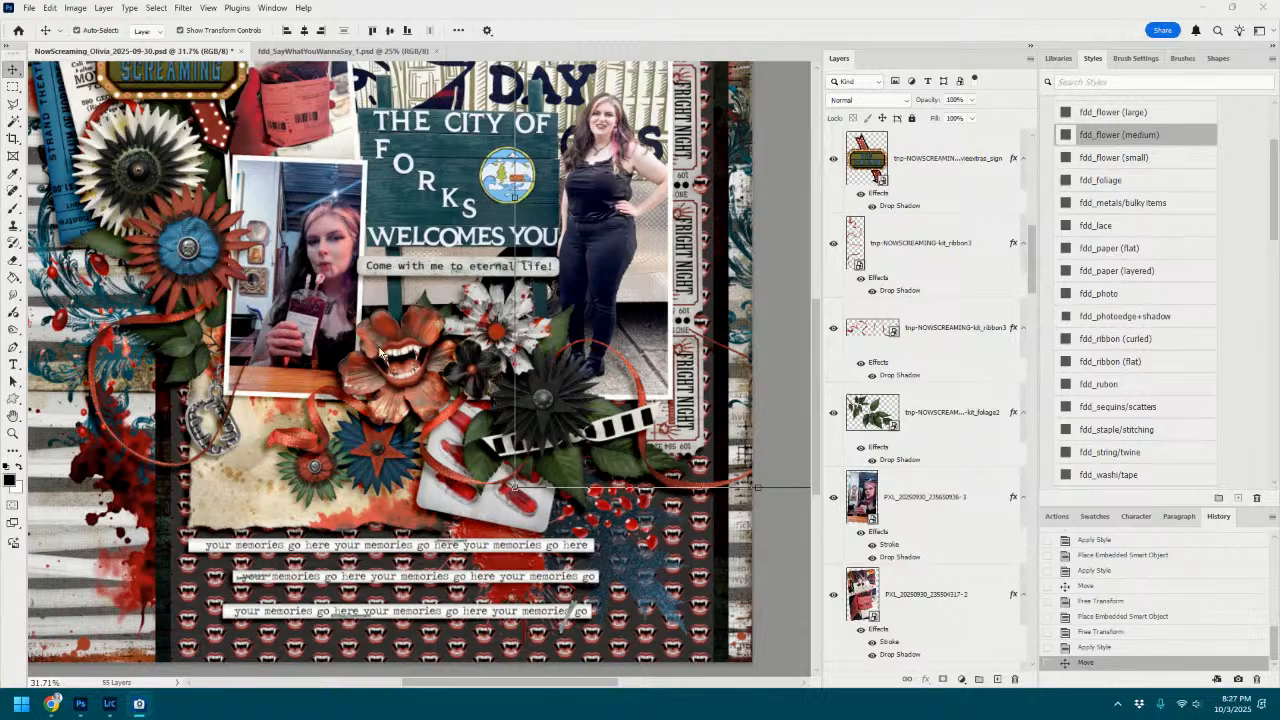
scroll(391, 346, "down", 3)
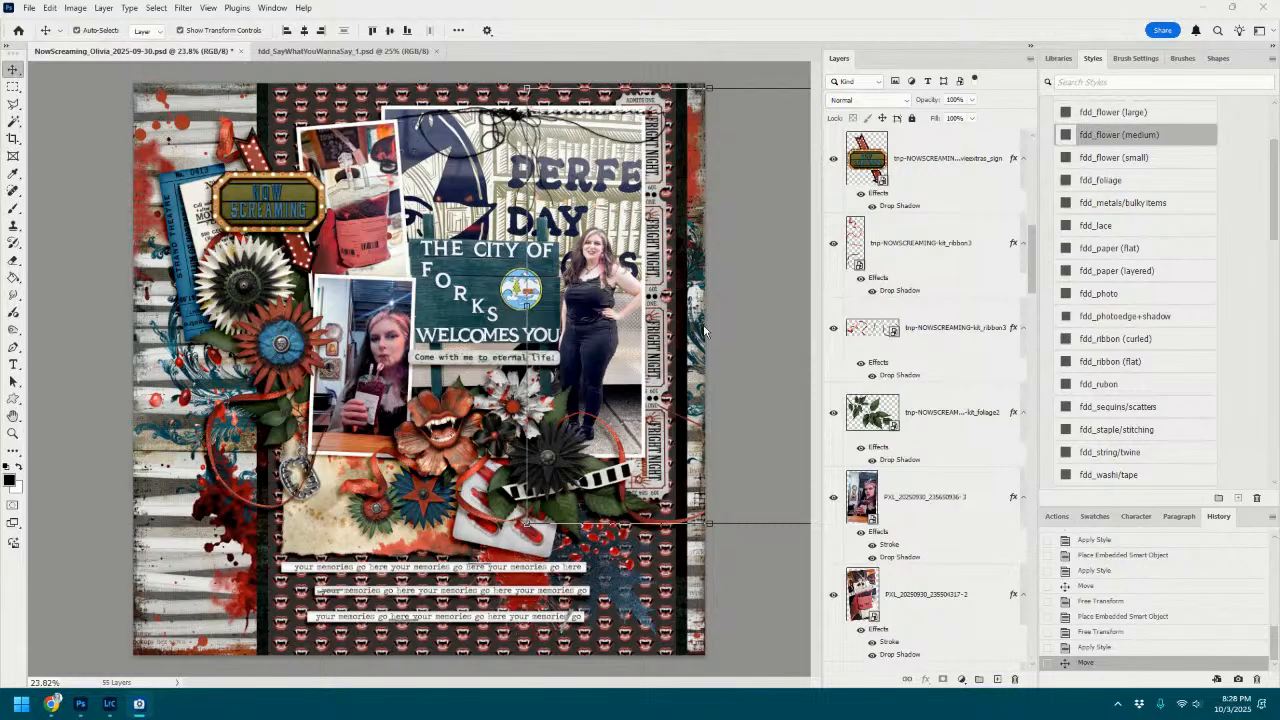
Place the tnp-NOWSCREAMING-sb3, sb4 and sb9 papers one after another directly above the pp2 background paper.
left_click(197, 577)
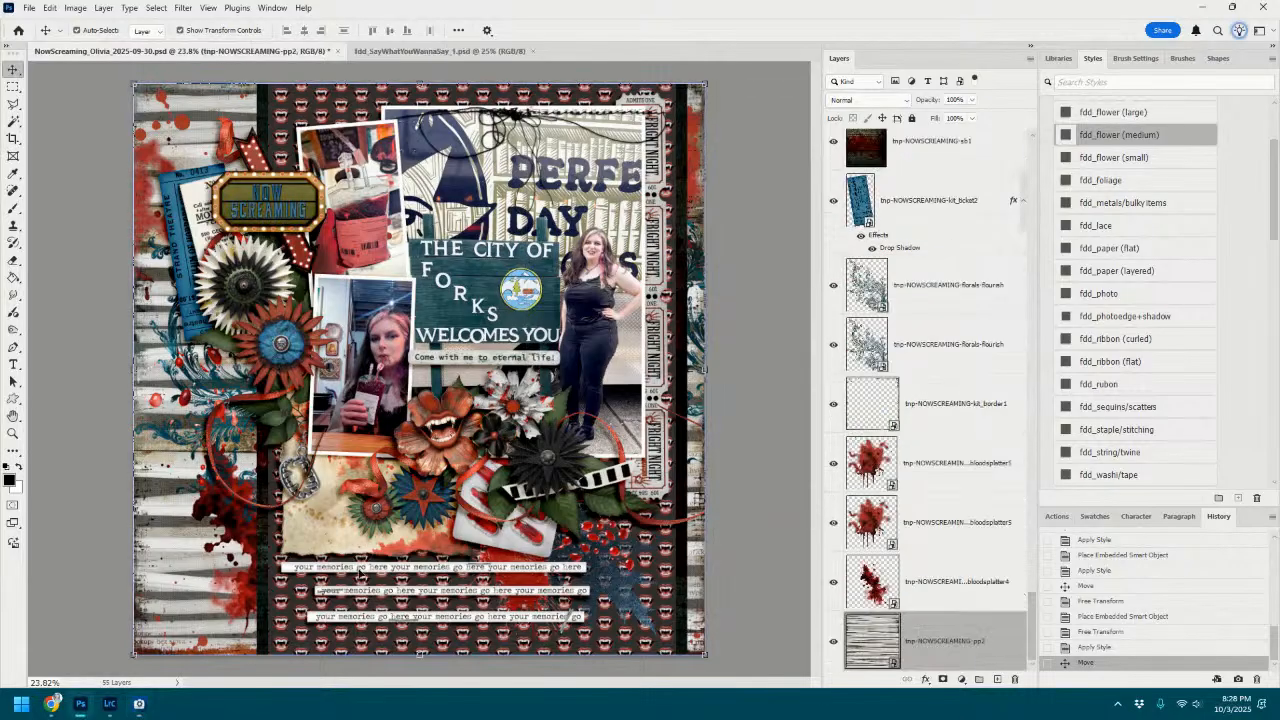
left_click_drag(1279, 448, 464, 520)
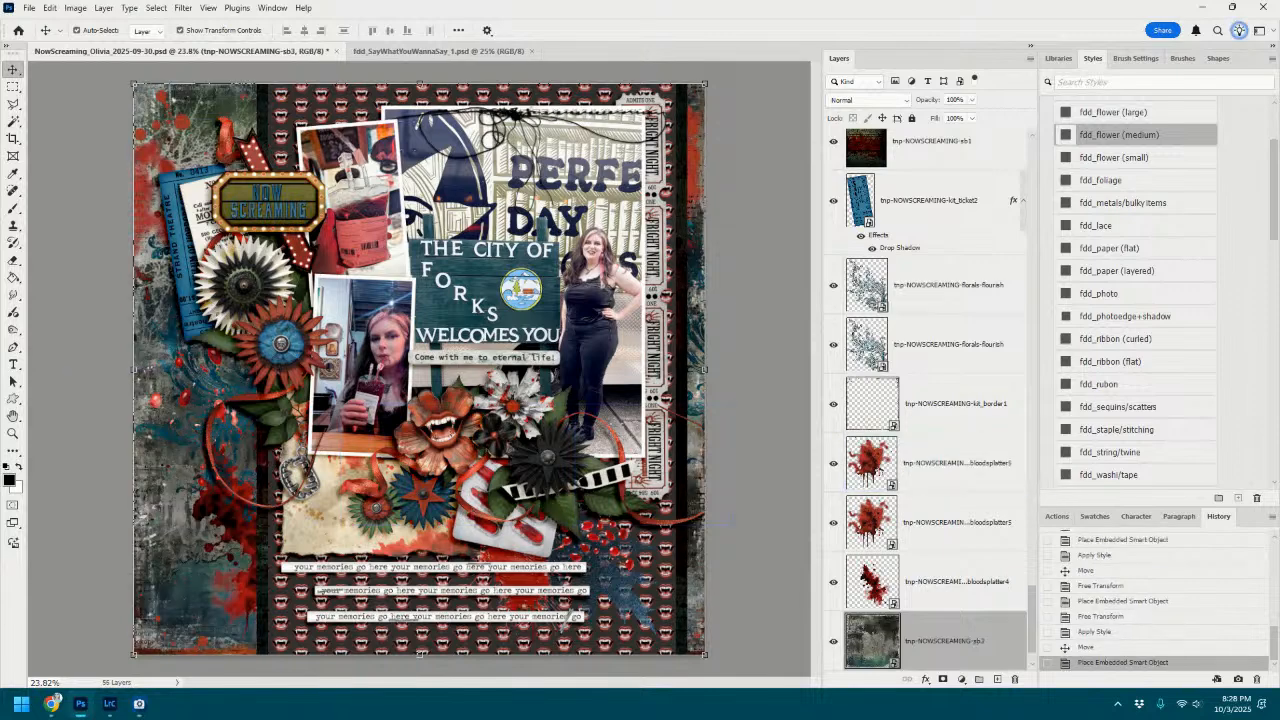
left_click_drag(1279, 450, 641, 484)
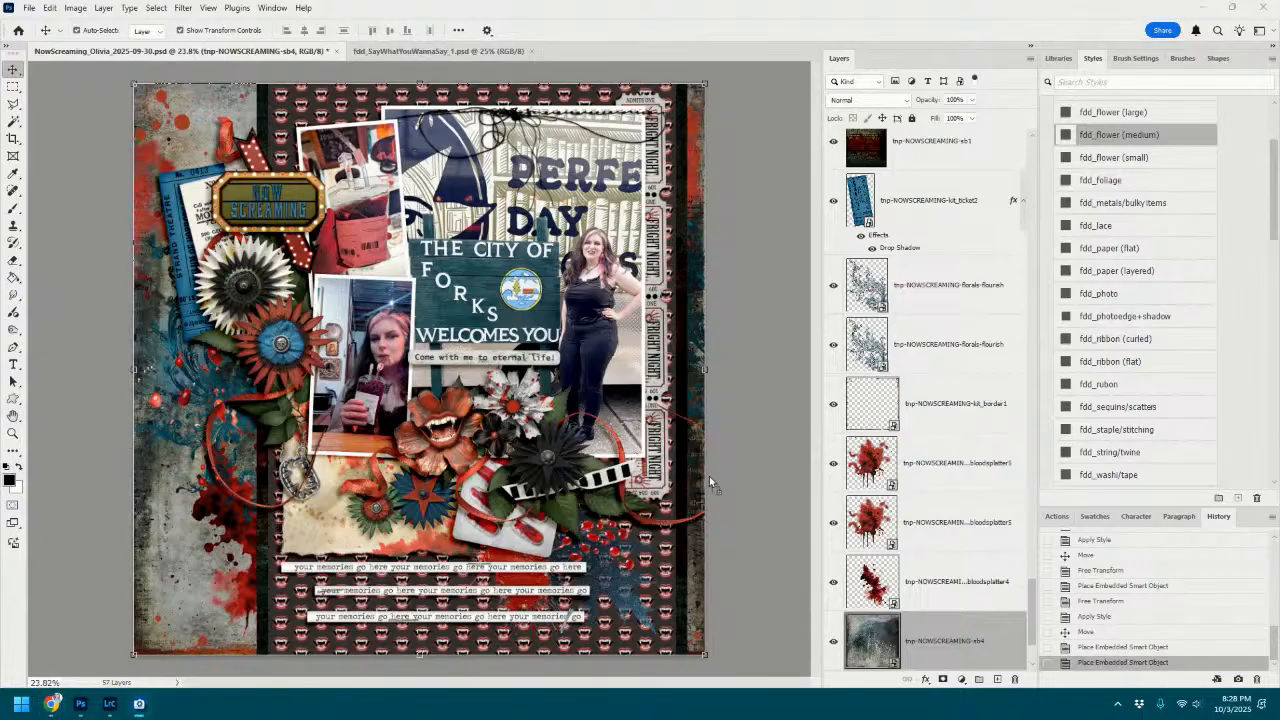
left_click_drag(710, 477, 537, 479)
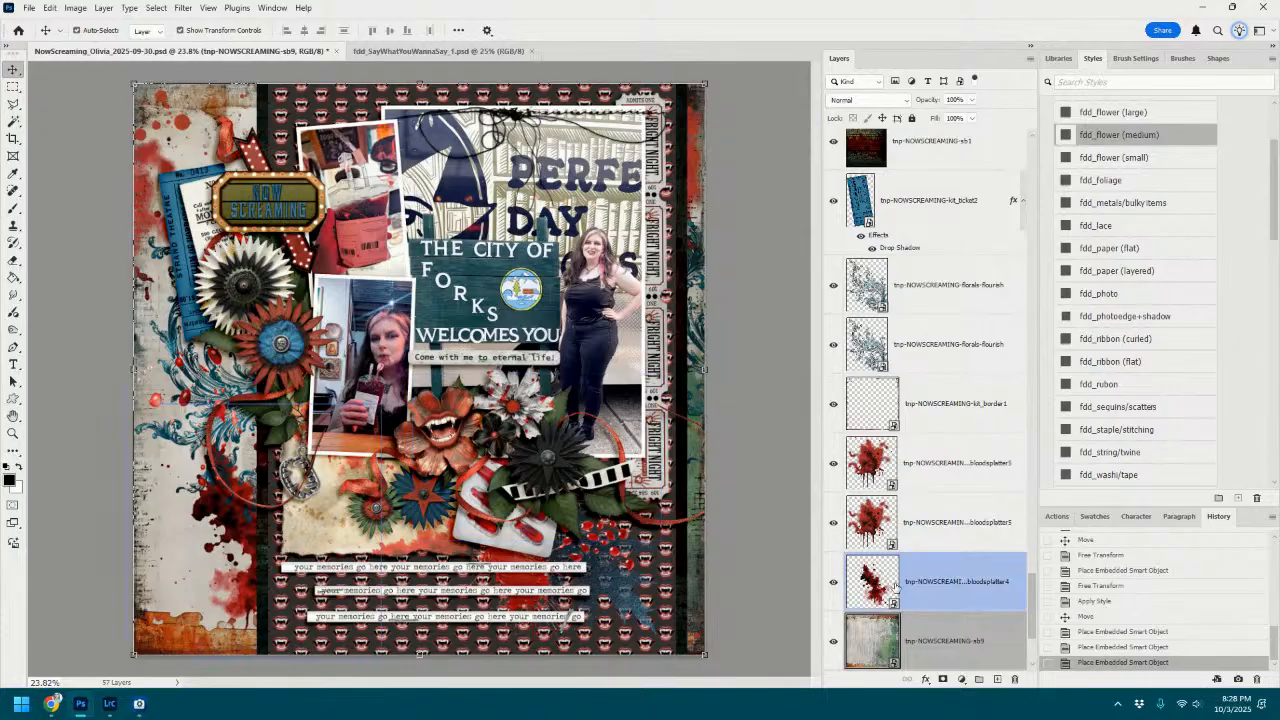
scroll(945, 575, "down", 3)
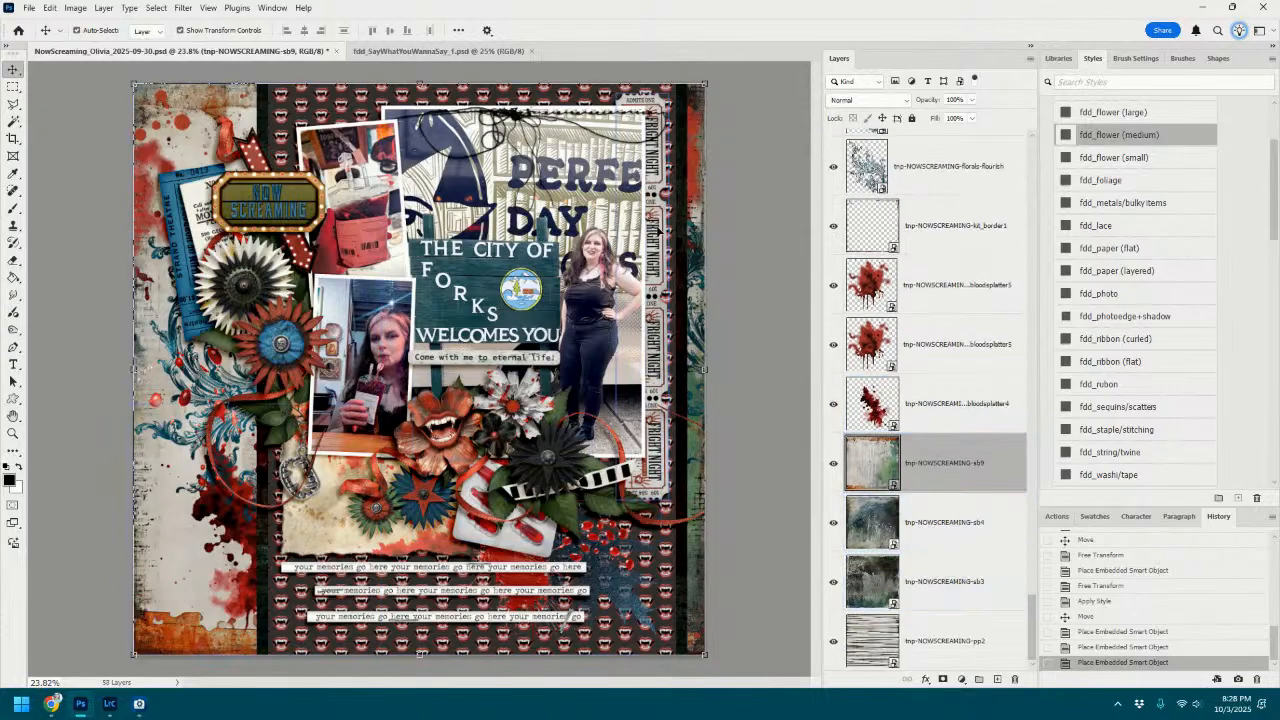
Delete the tnp-NOWSCREAMING-sb4, sb3 and pp2 paper layers beneath the sb9 paper.
left_click(640, 303)
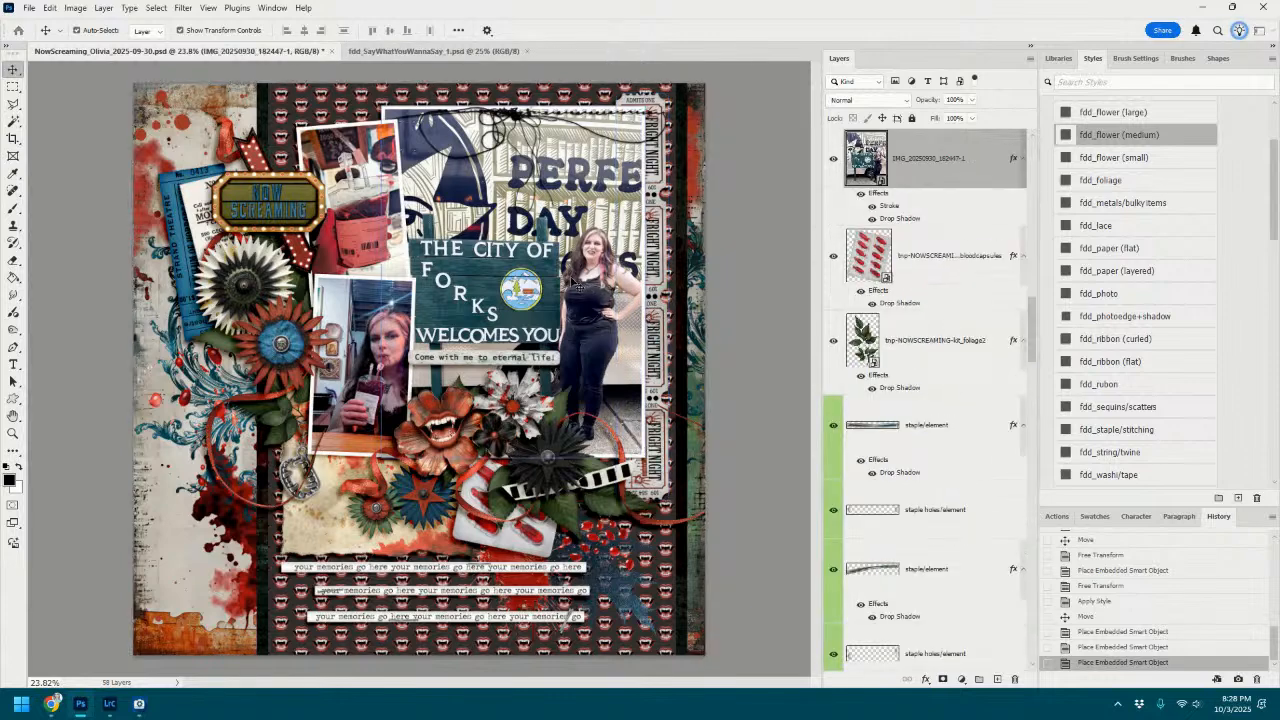
left_click(173, 531)
scroll(957, 529, "down", 3)
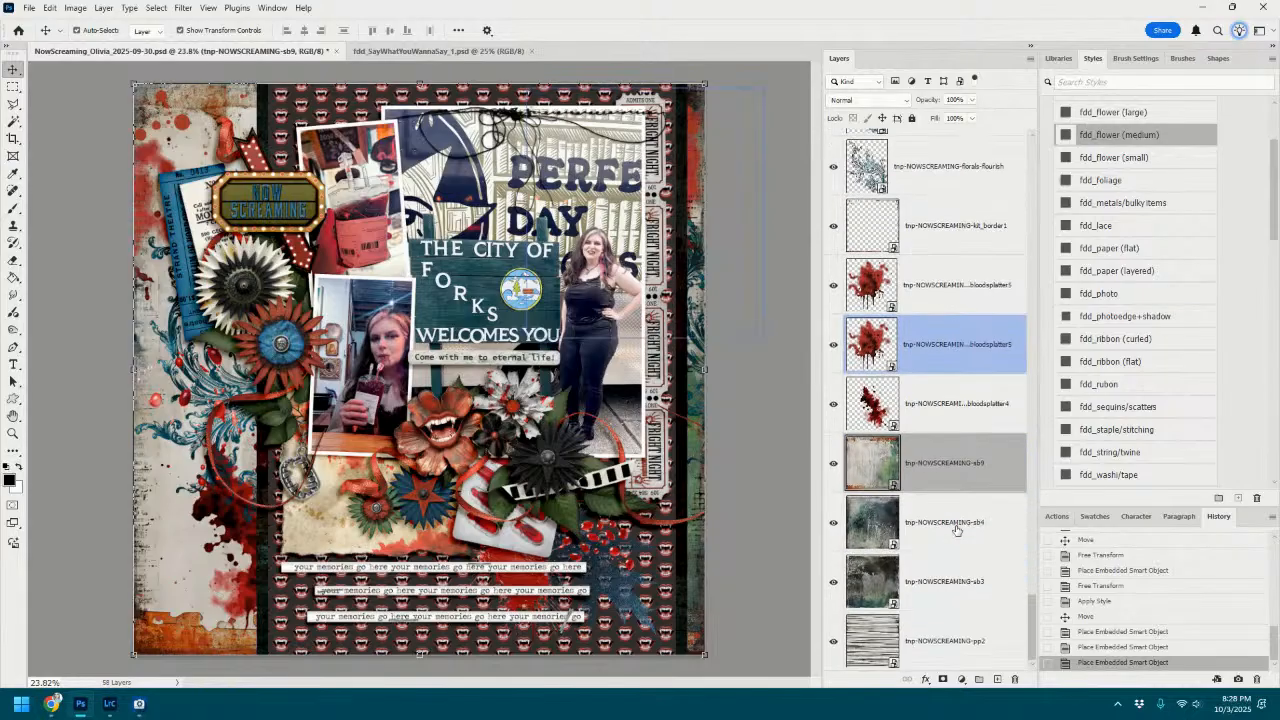
left_click(957, 525)
left_click(972, 640, "shift")
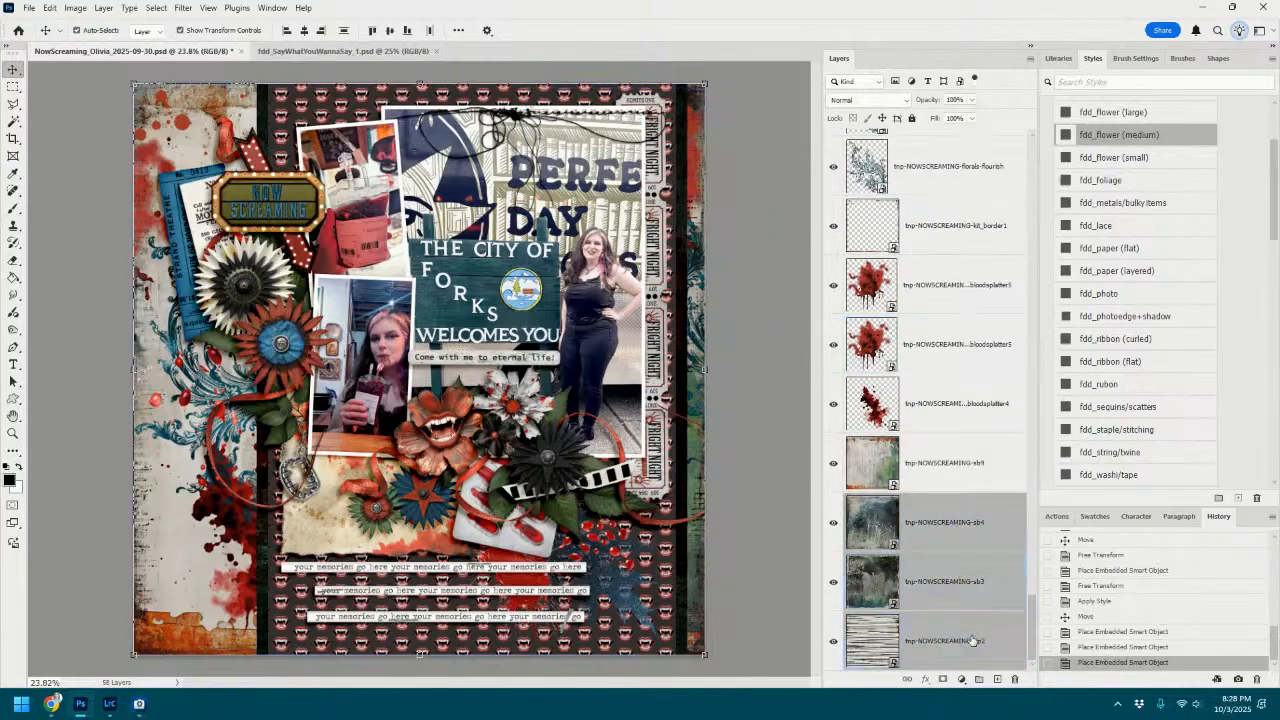
key("Delete")
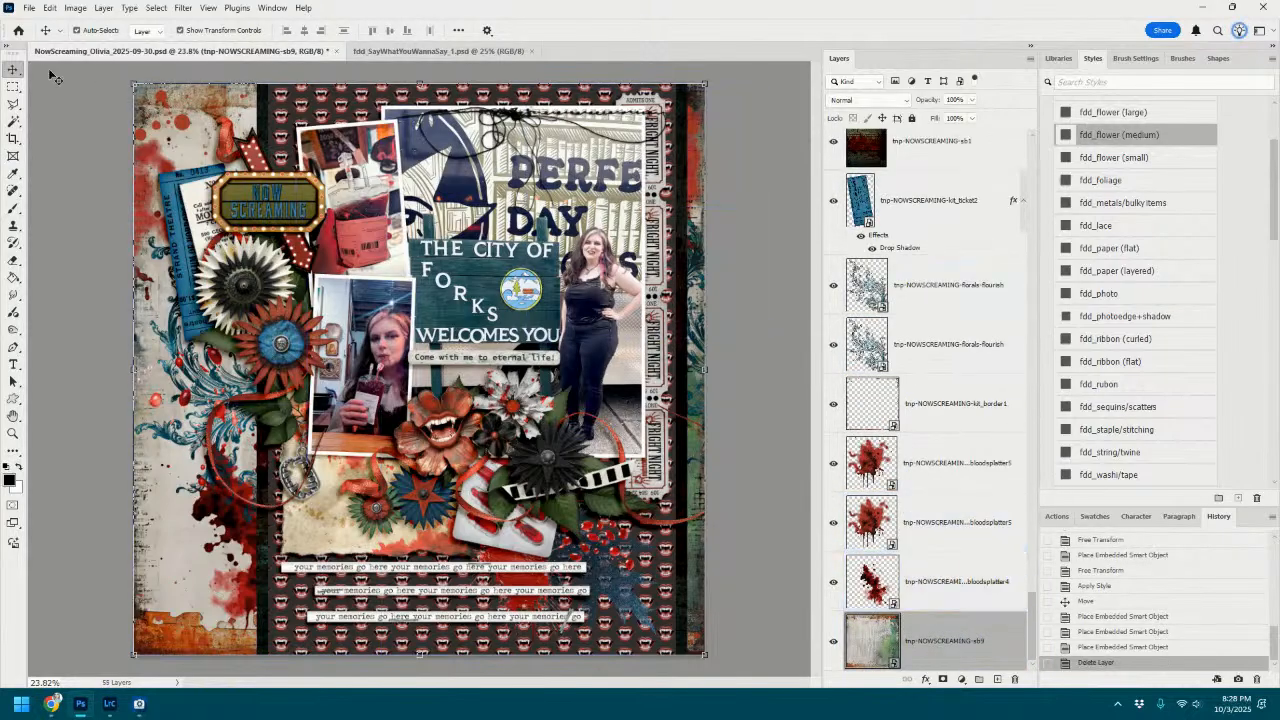
Close the fdd_SayWhatYouWannaSay_1.psd template and save the scrapbook page.
left_click(531, 51)
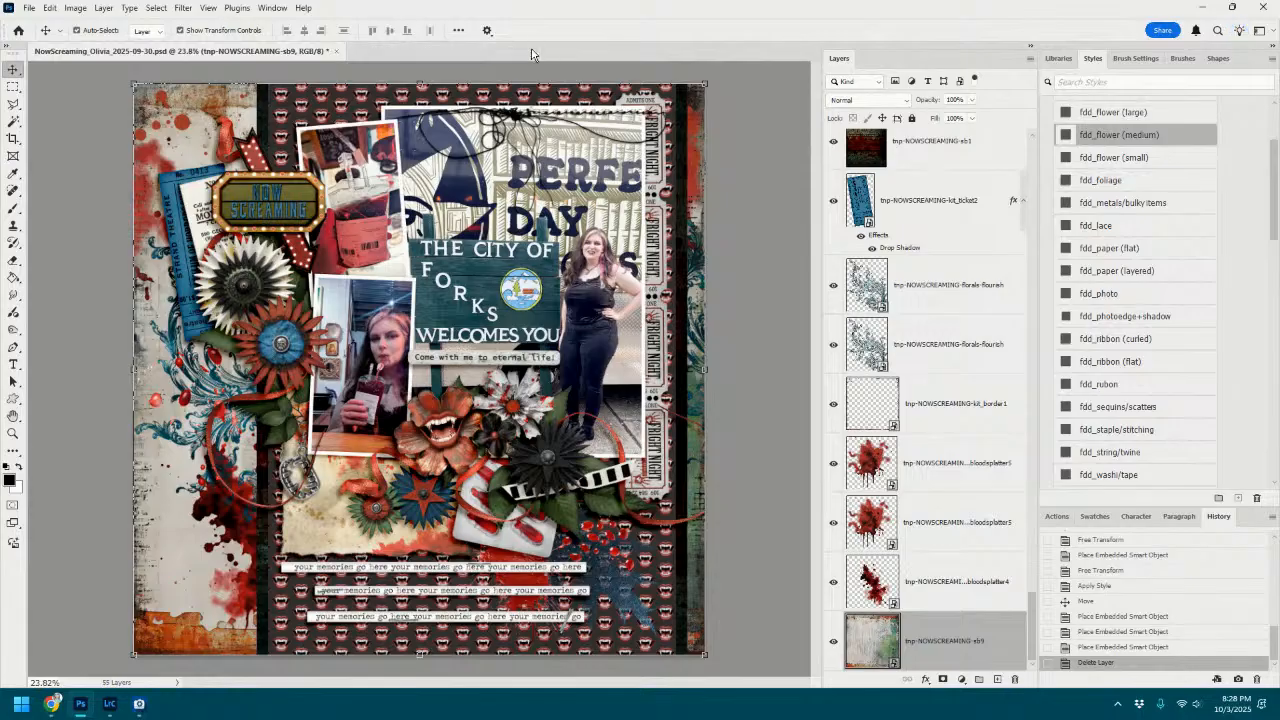
left_click(29, 8)
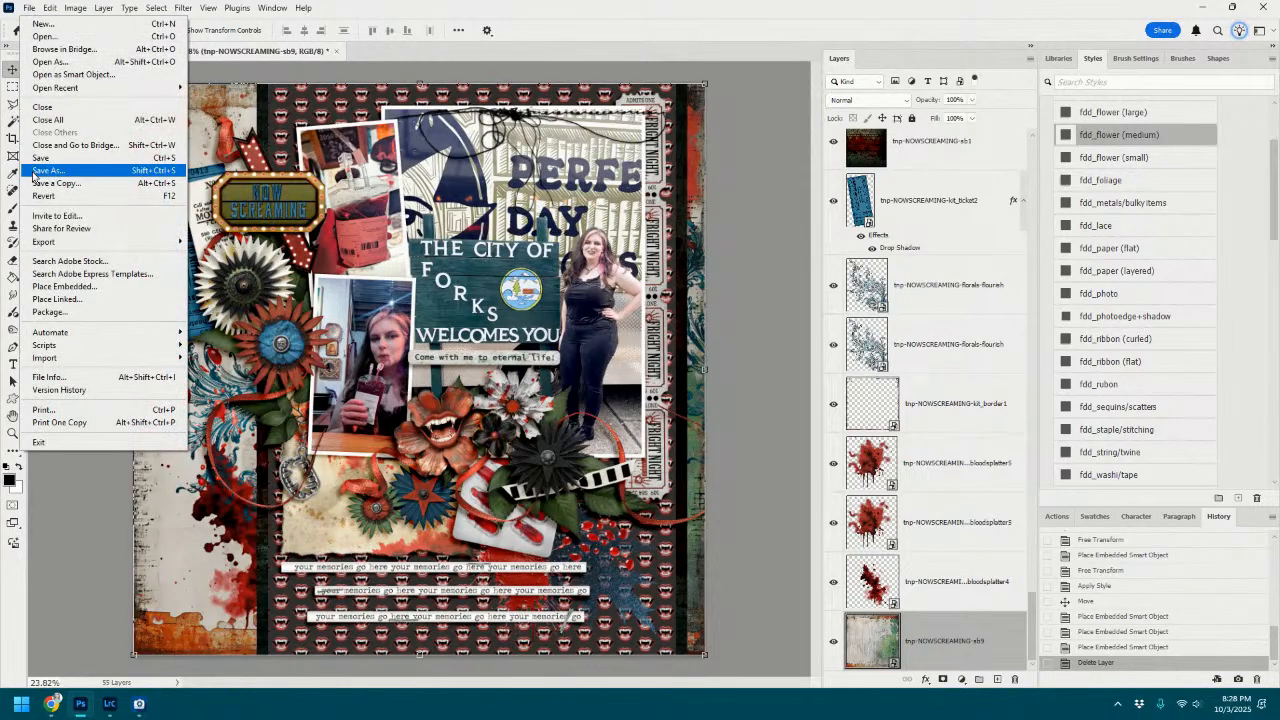
left_click(40, 158)
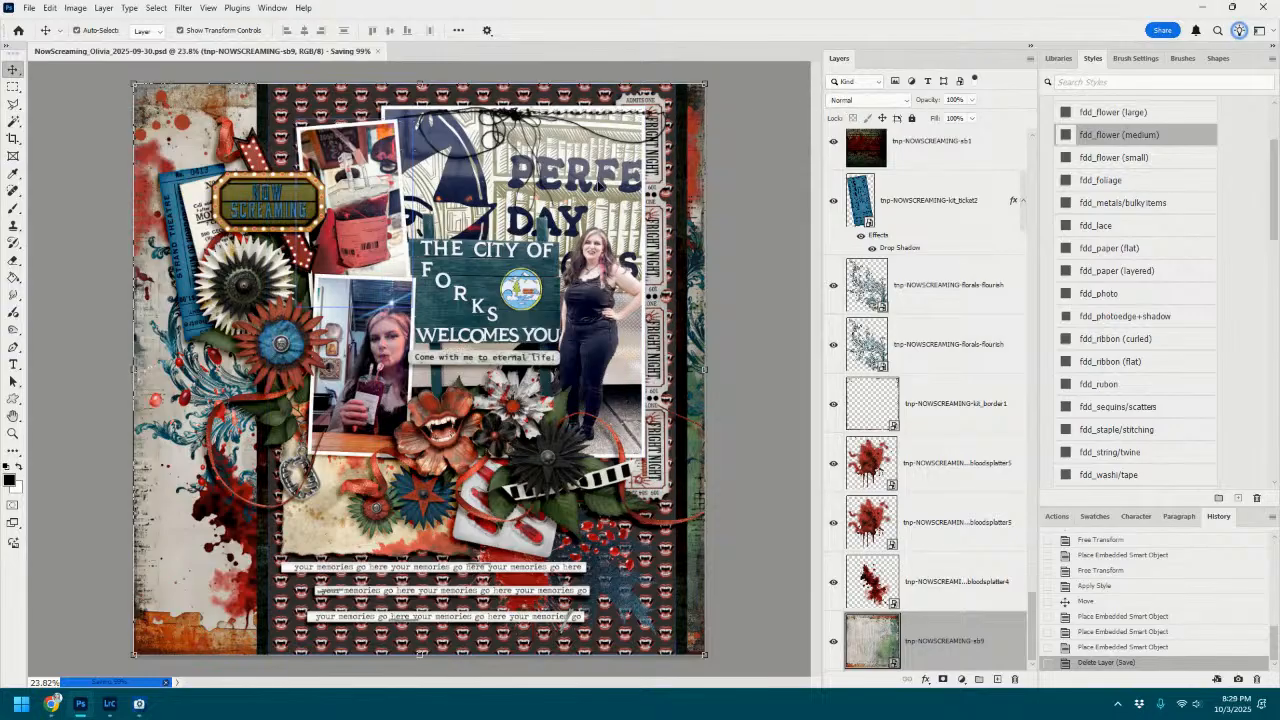
left_click(299, 187)
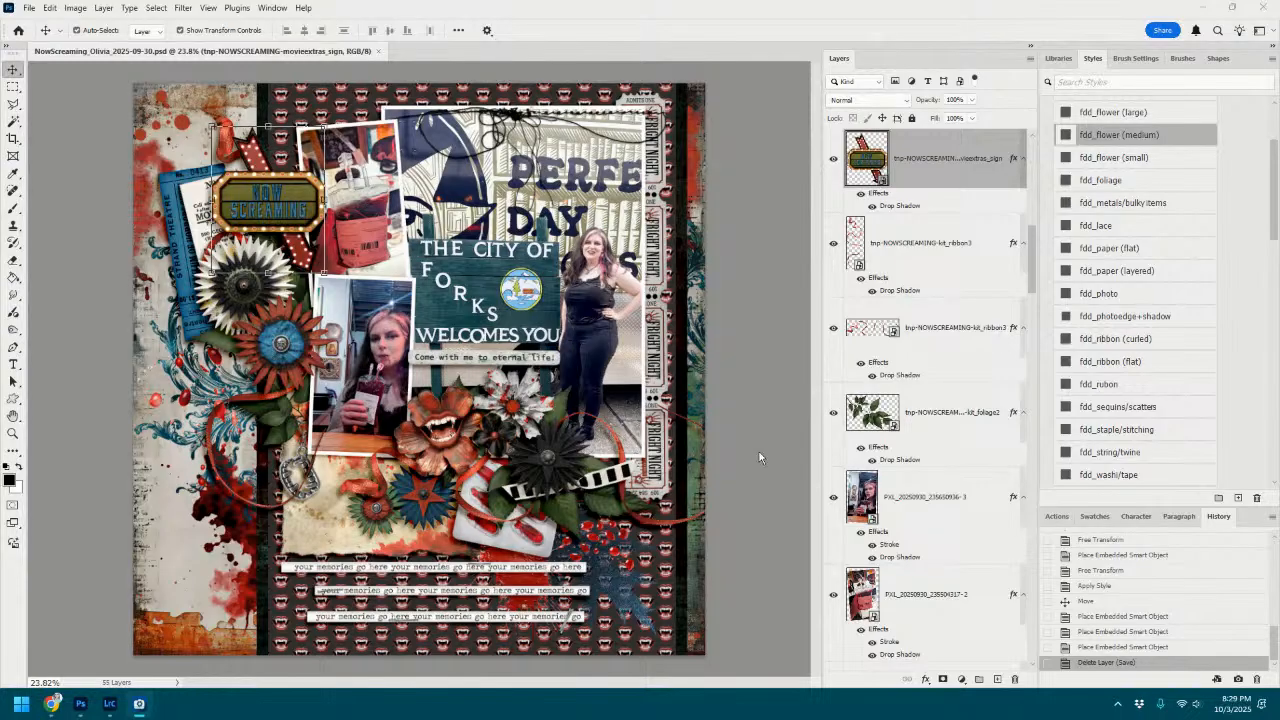
left_click(714, 318)
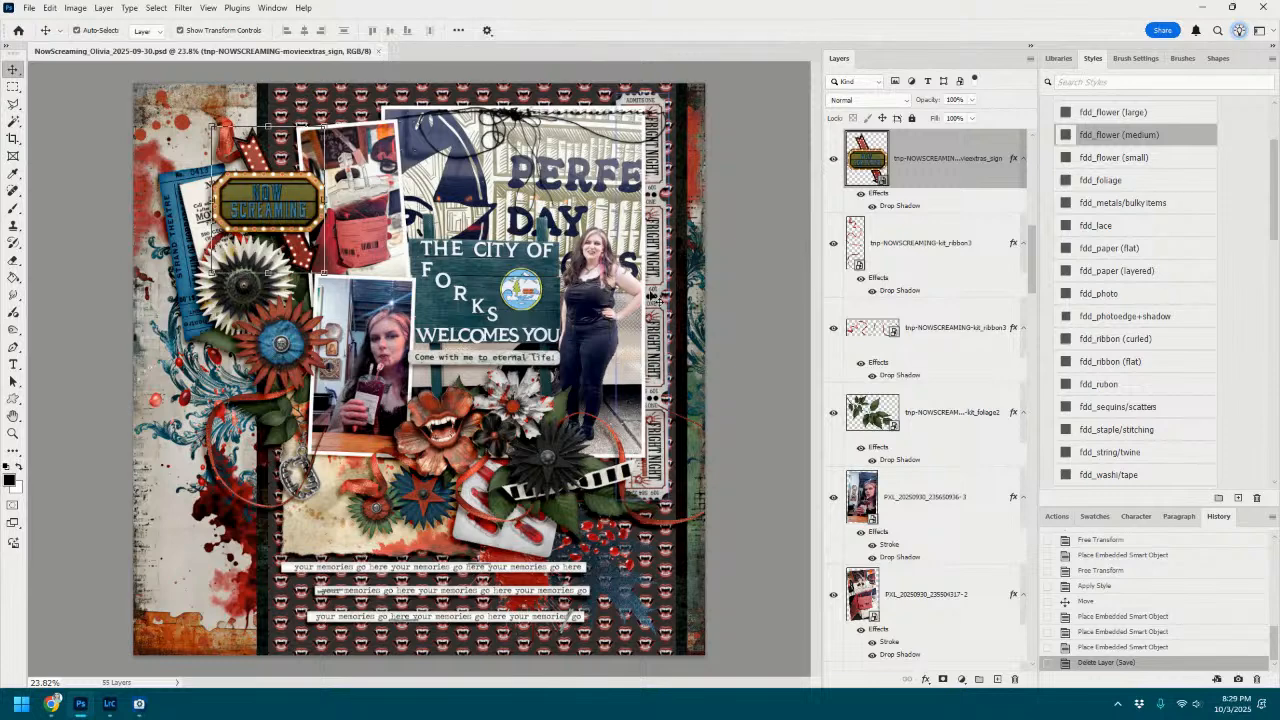
left_click(899, 335)
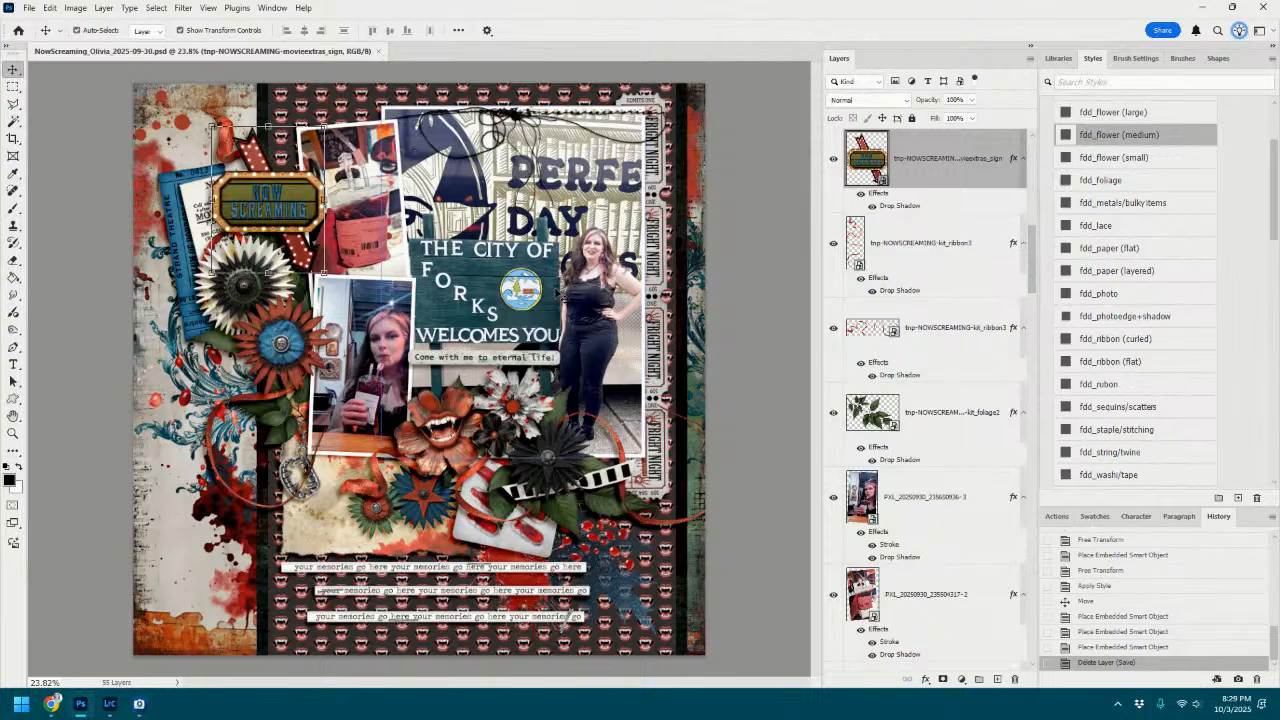
Split the layer styles of the upper-left drink photo into separate layers.
left_click(384, 158)
scroll(970, 281, "down", 1)
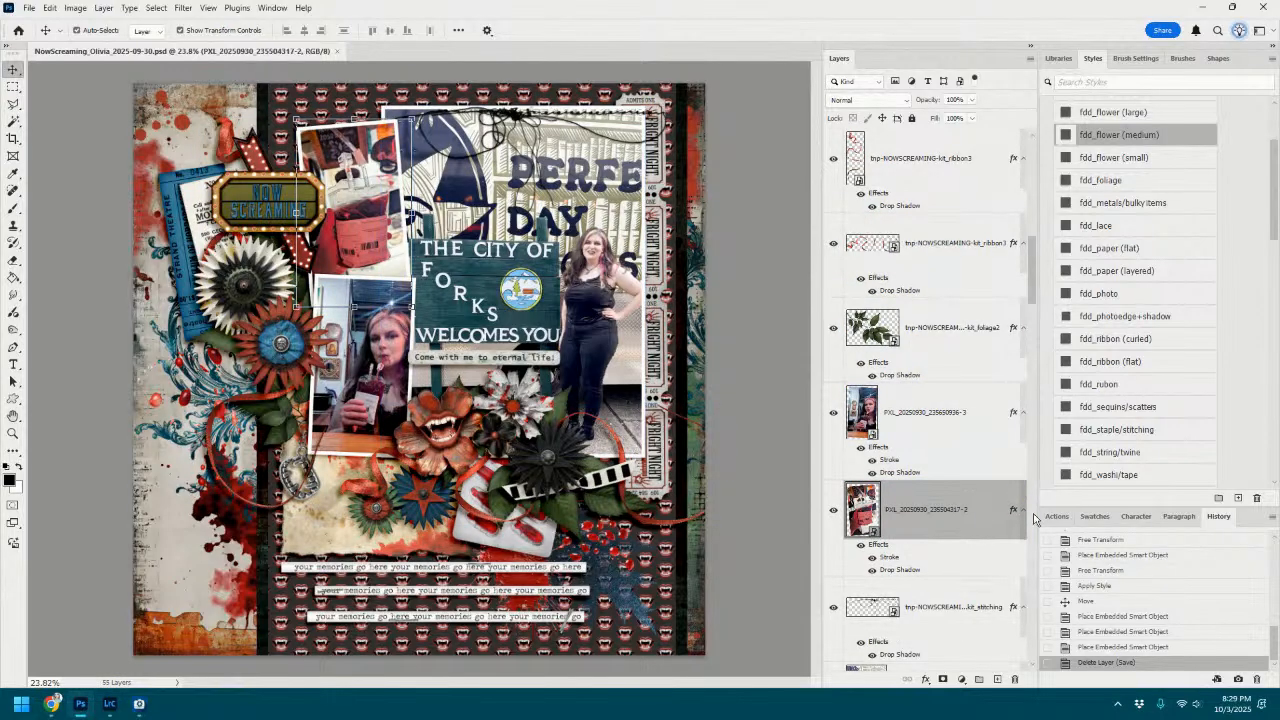
right_click(1013, 509)
left_click(1054, 476)
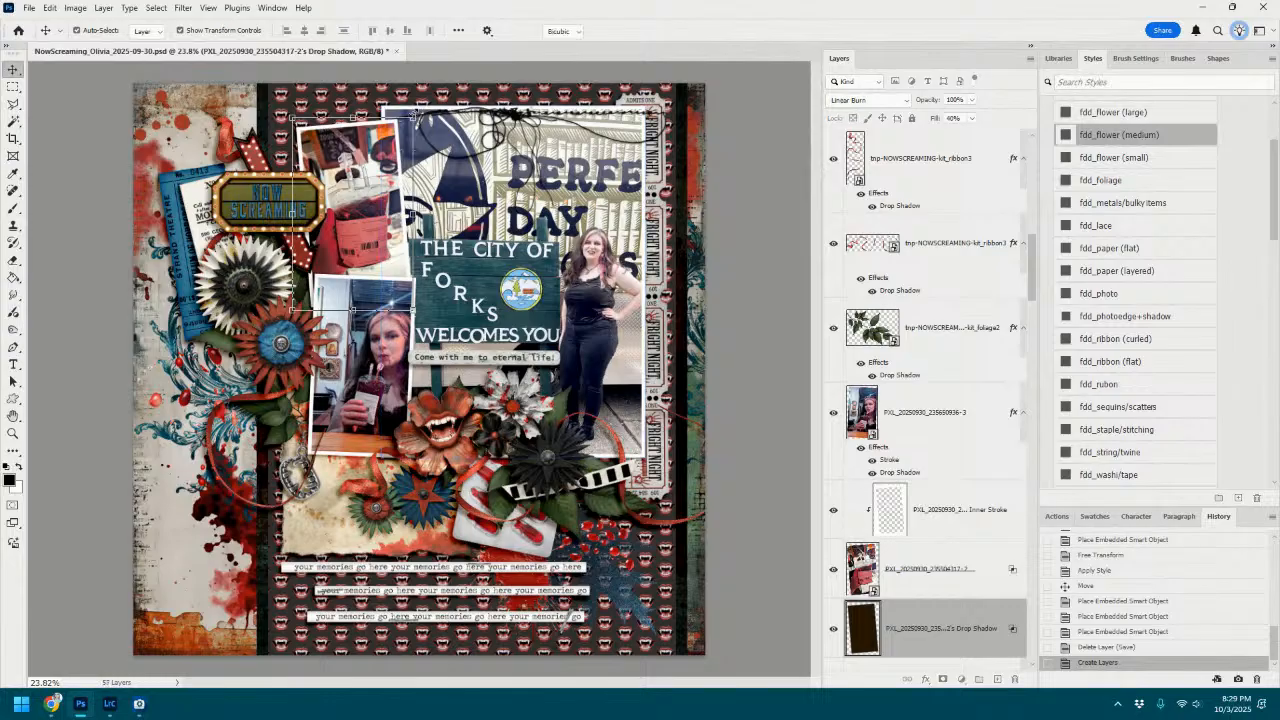
Warp the separated drop shadow of the upper-left drink photo, pulling its corners and top edge so the photo appears to lift.
key("ctrl+t")
left_click(596, 33)
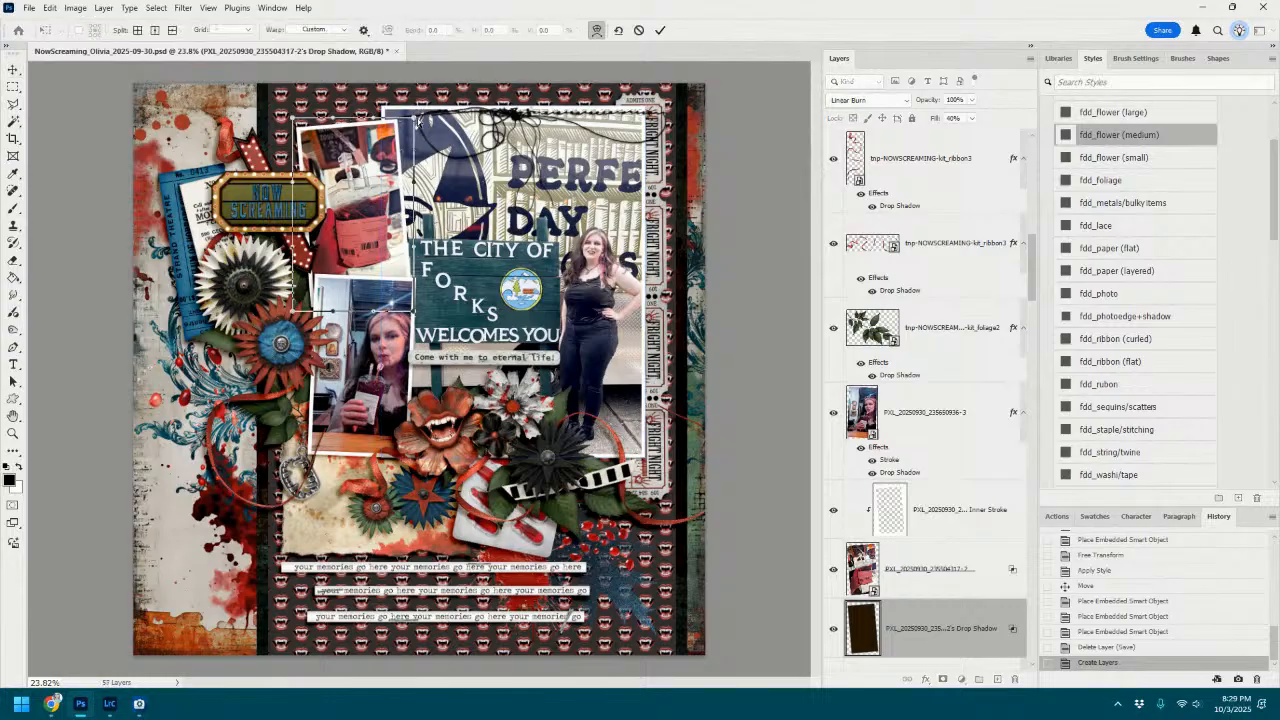
left_click_drag(415, 119, 427, 122)
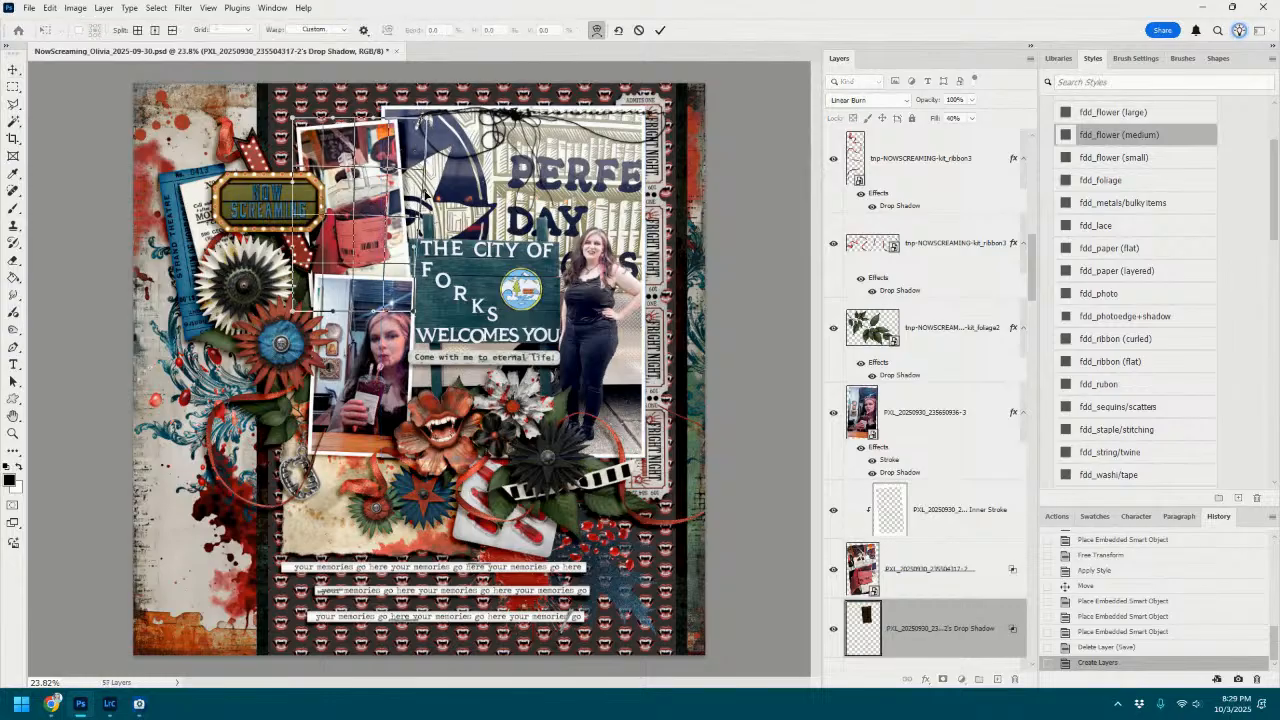
left_click_drag(413, 311, 416, 306)
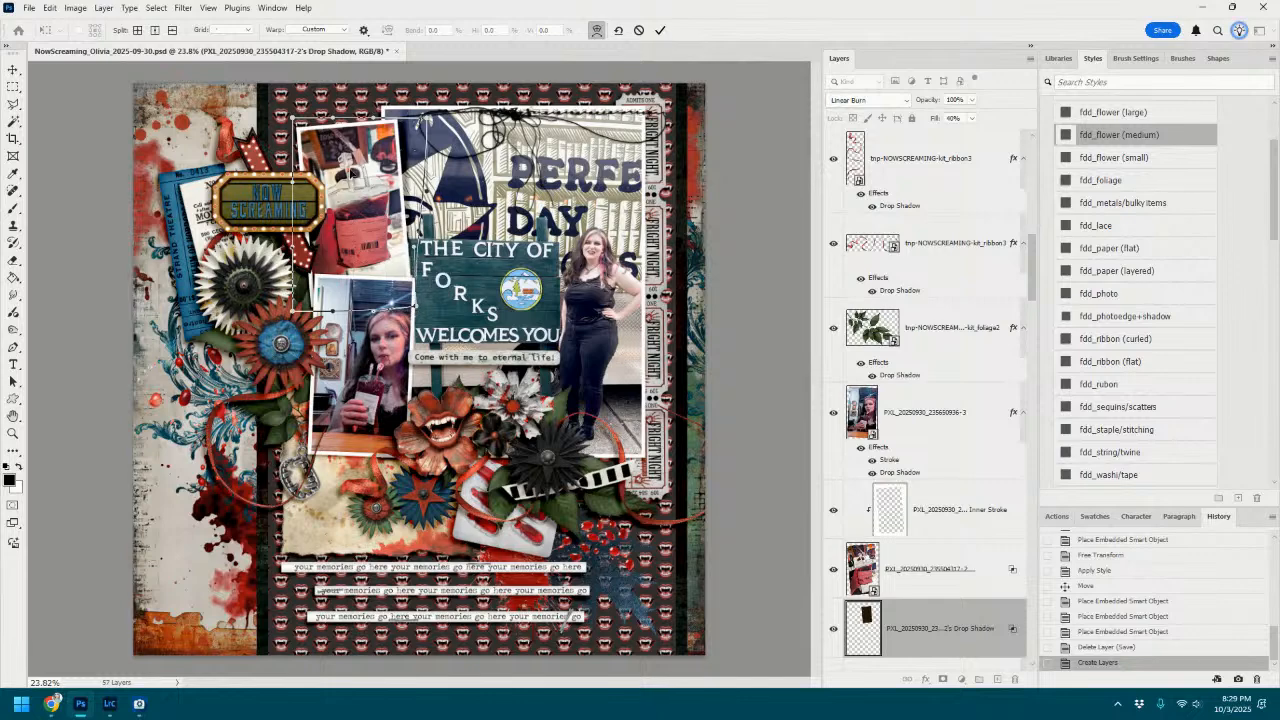
left_click_drag(293, 118, 290, 126)
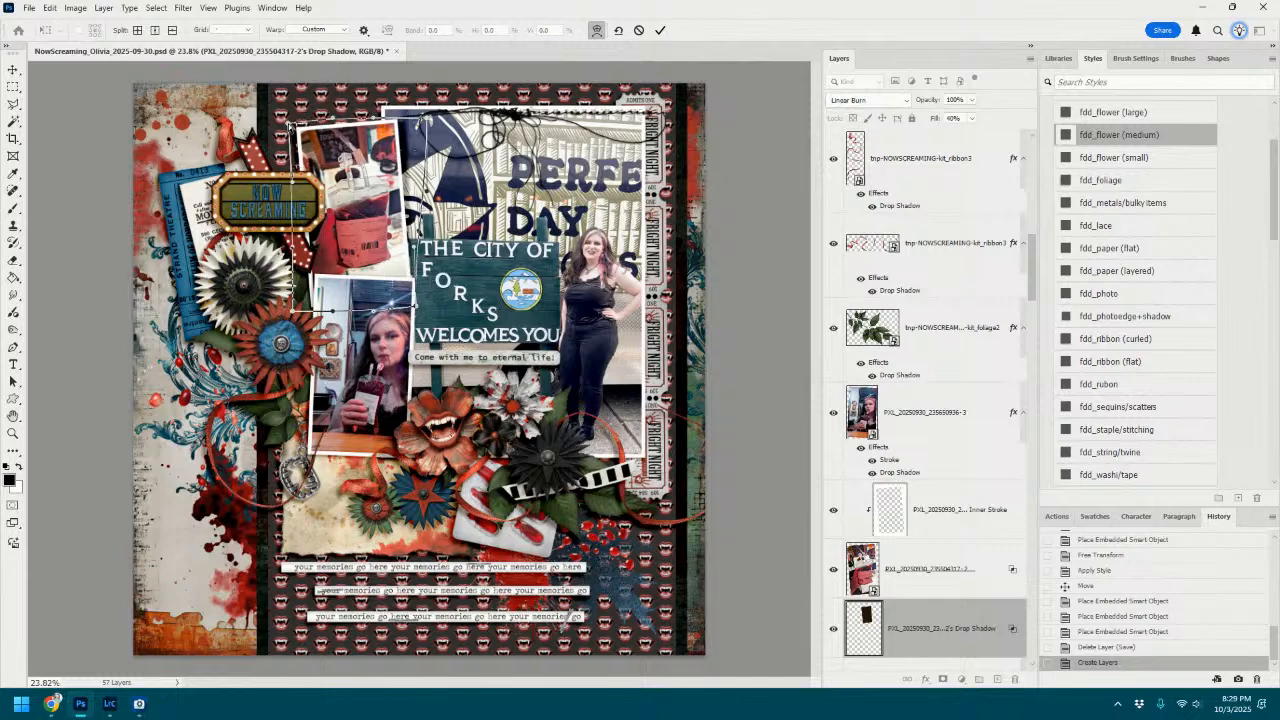
left_click_drag(293, 312, 289, 309)
left_click_drag(352, 128, 352, 130)
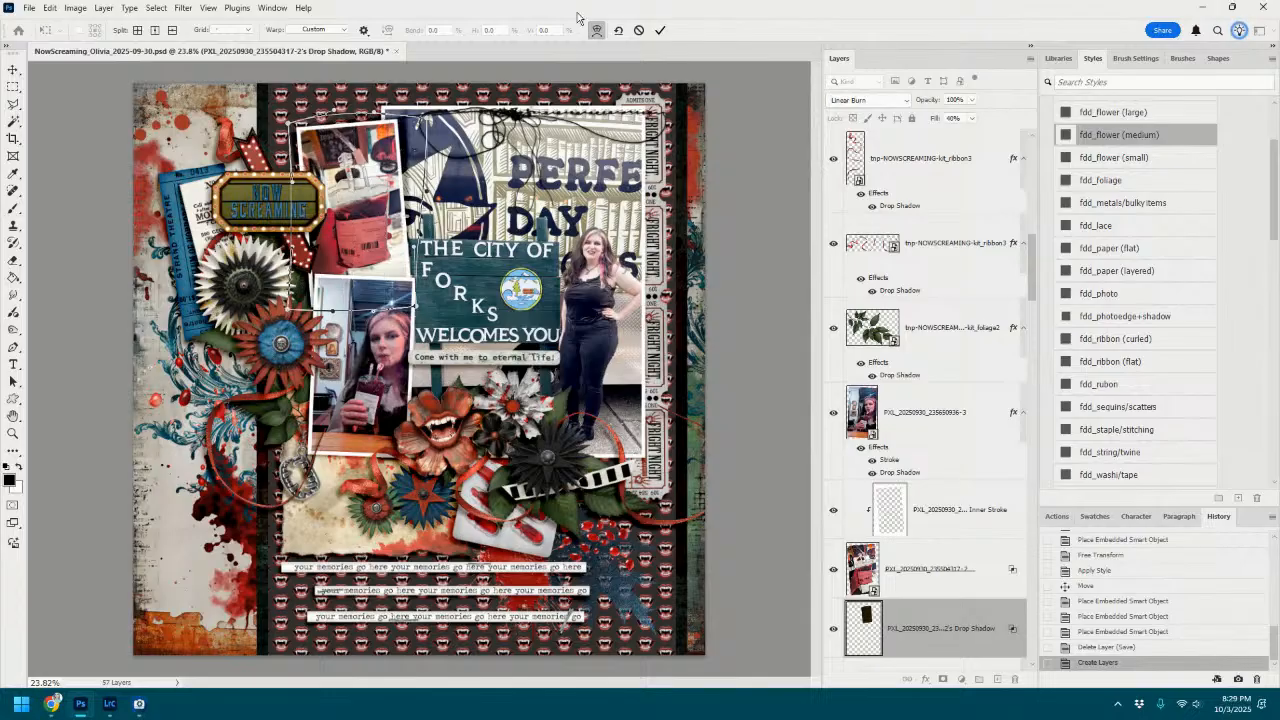
left_click(660, 30)
Split the layer styles of the lower-left photo of the woman sipping a drink into separate layers.
left_click(1000, 420)
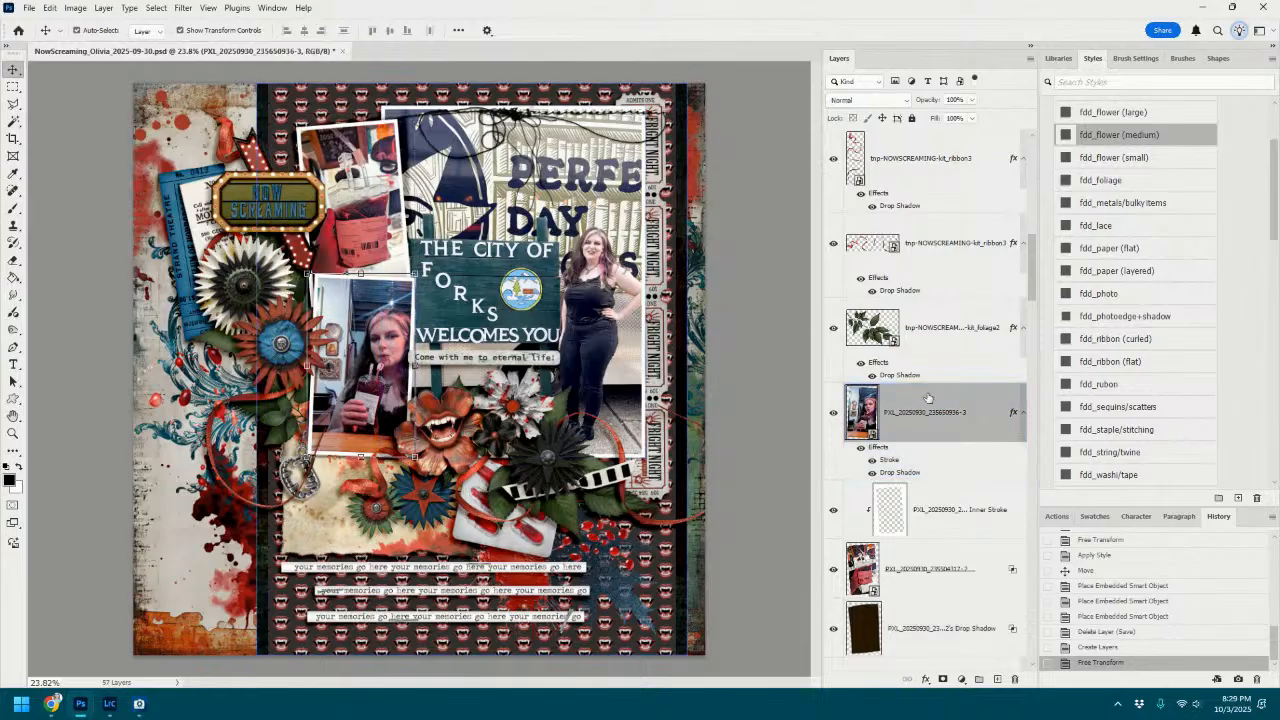
right_click(1014, 414)
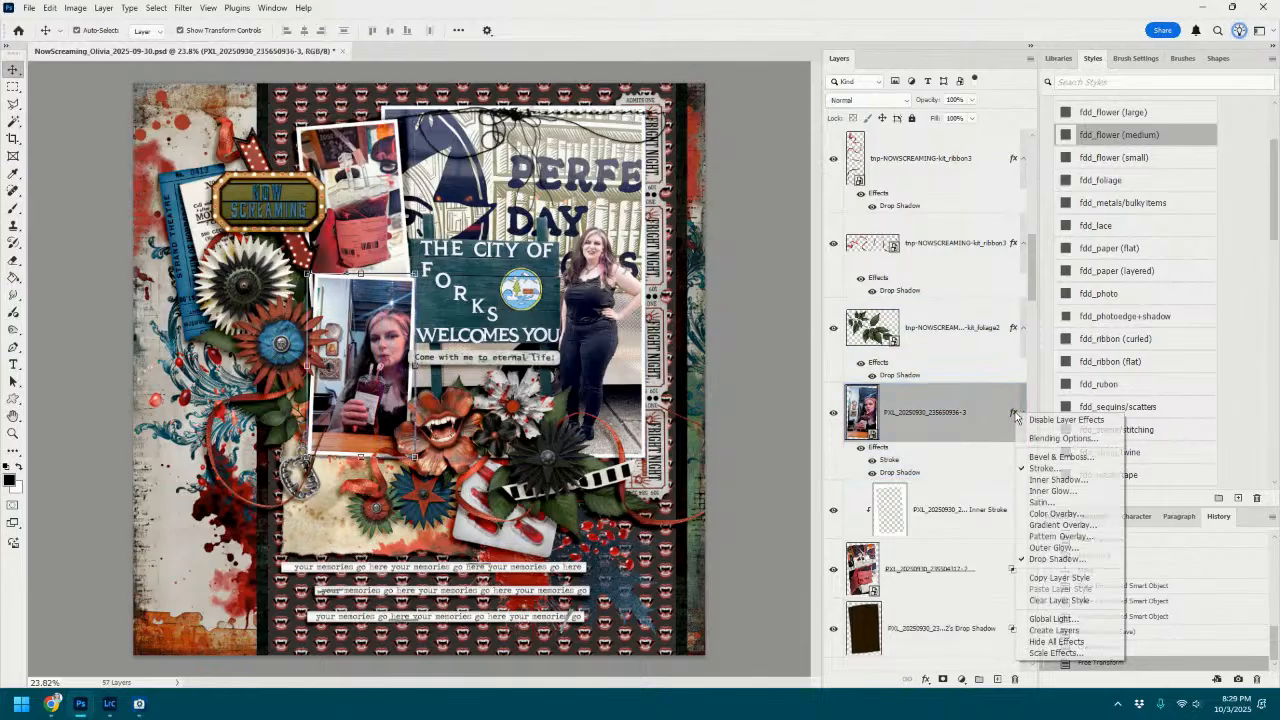
left_click(1046, 632)
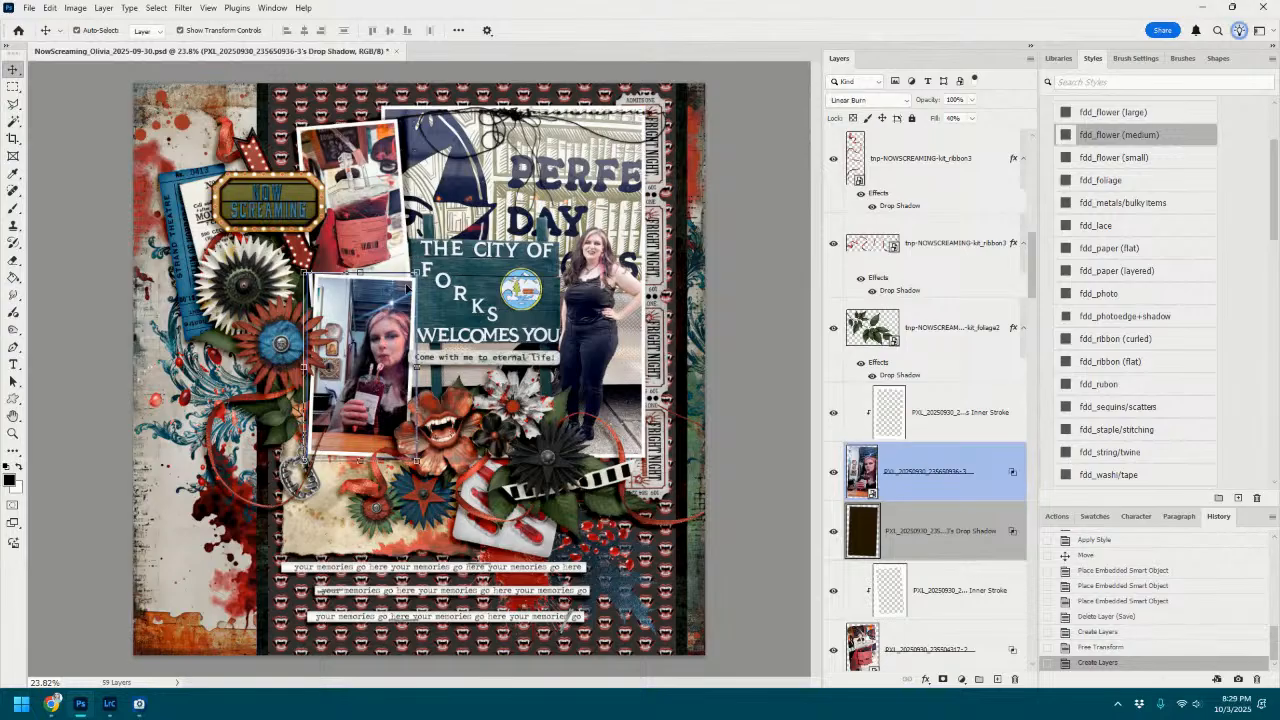
Warp the lower-left photo's separated drop shadow, pulling its corners and side edges outward to lift the photo's edges.
key("ctrl+t")
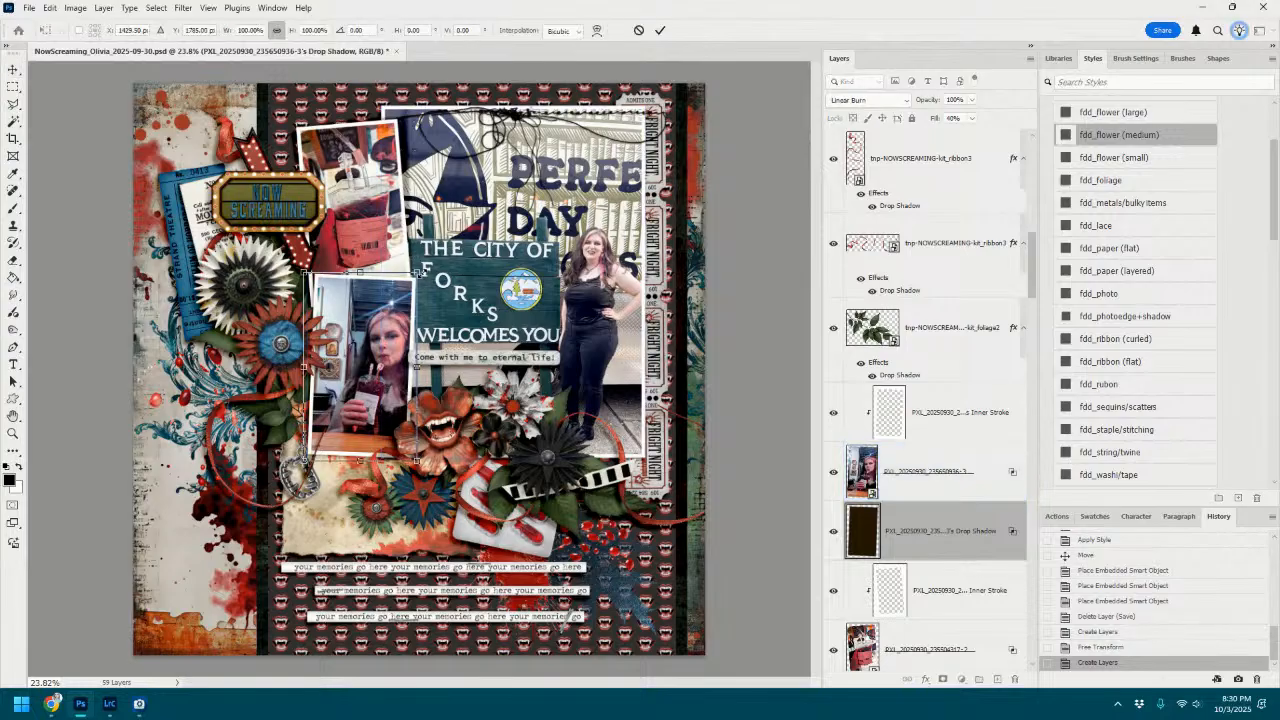
left_click(597, 30)
left_click_drag(418, 273, 426, 276)
left_click_drag(417, 405, 425, 402)
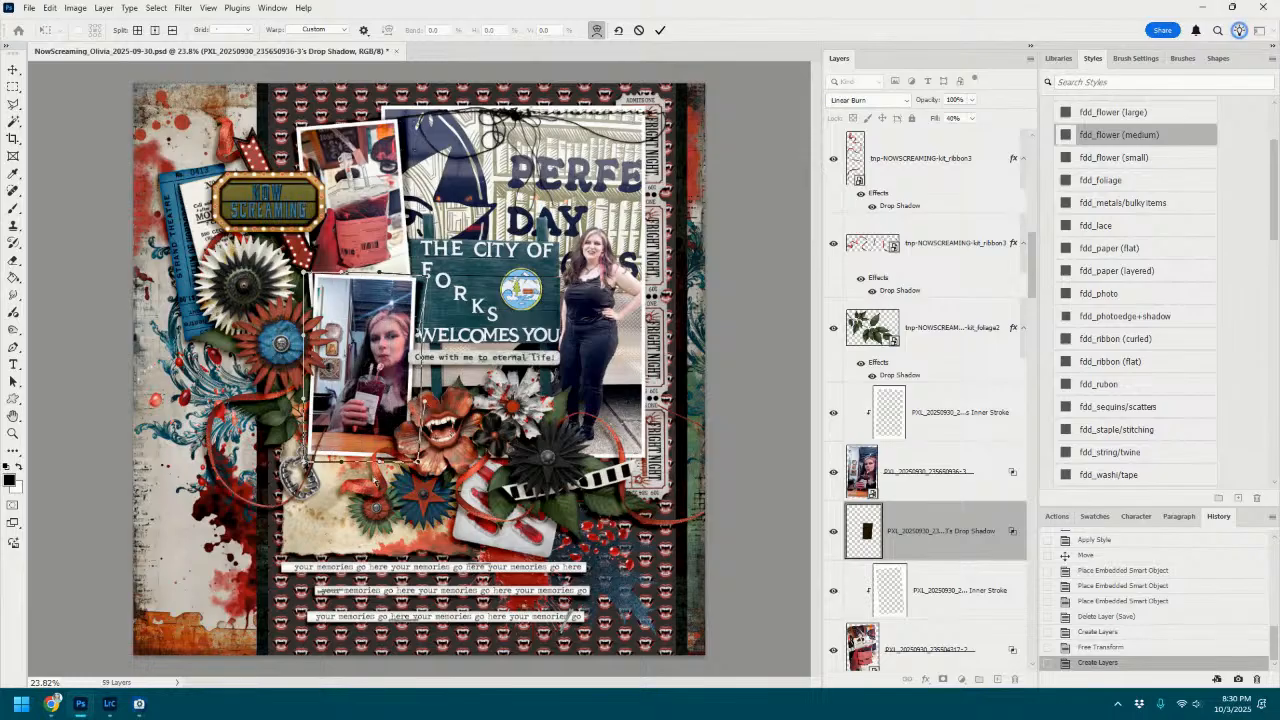
left_click_drag(306, 461, 311, 467)
left_click_drag(417, 461, 422, 474)
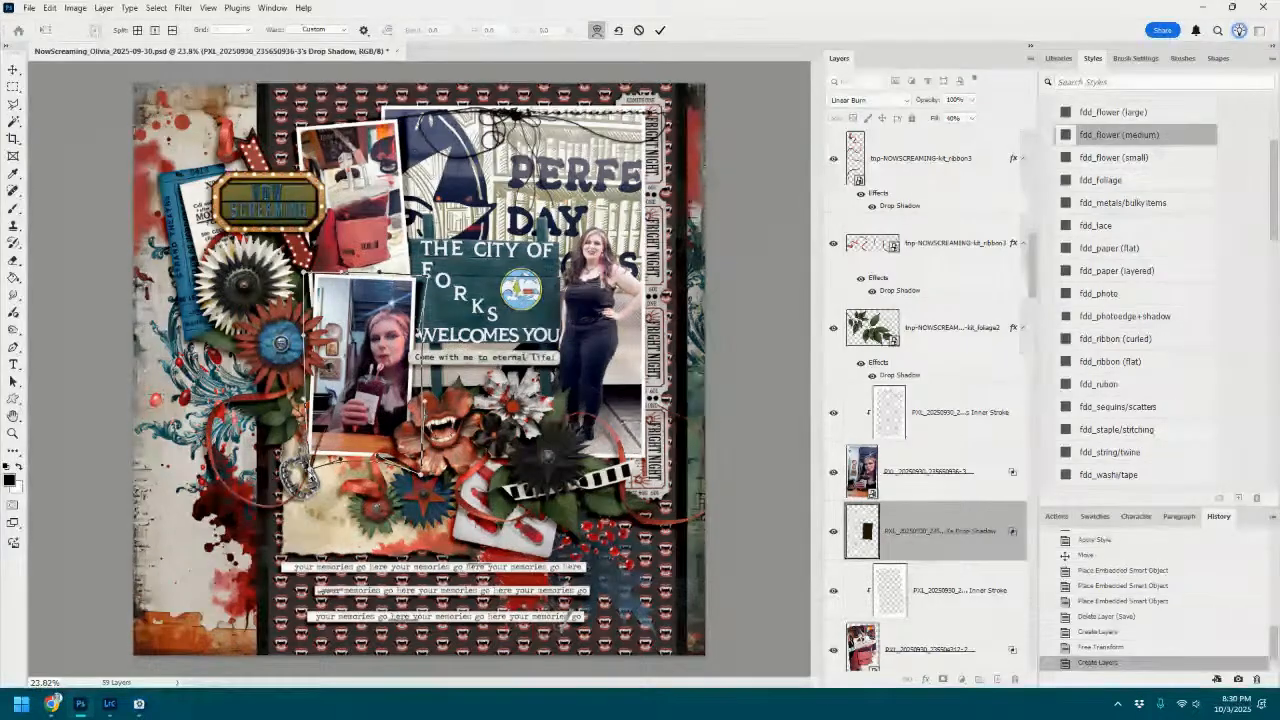
left_click_drag(311, 468, 310, 474)
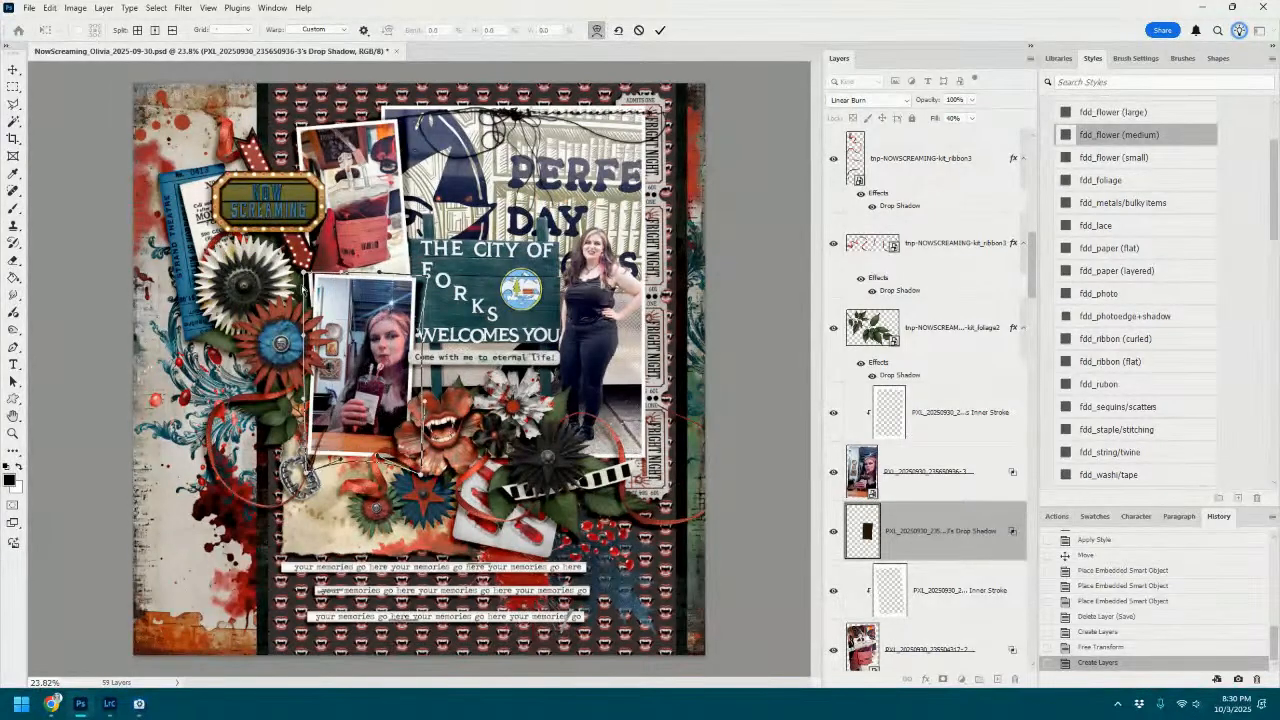
left_click_drag(305, 273, 302, 277)
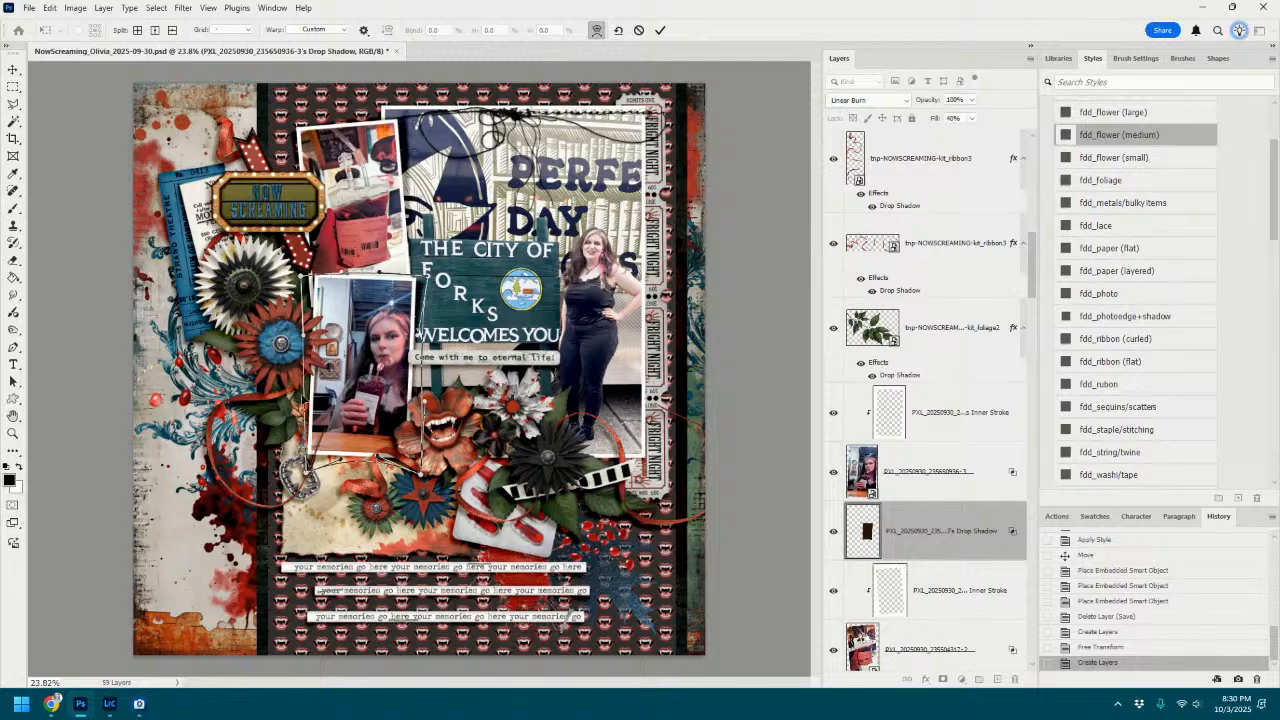
left_click_drag(305, 404, 298, 404)
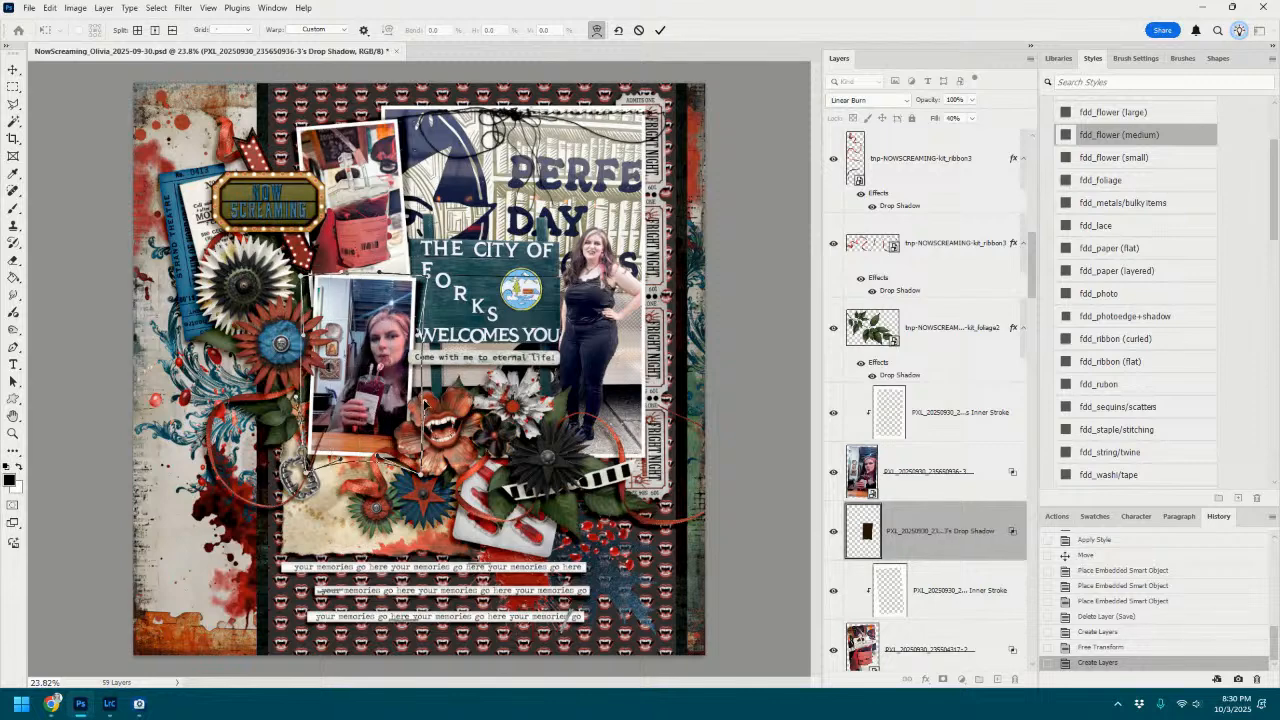
left_click(661, 31)
Split the layer styles of the large City of Forks photo into separate layers.
left_click(604, 172)
scroll(965, 446, "down", 3)
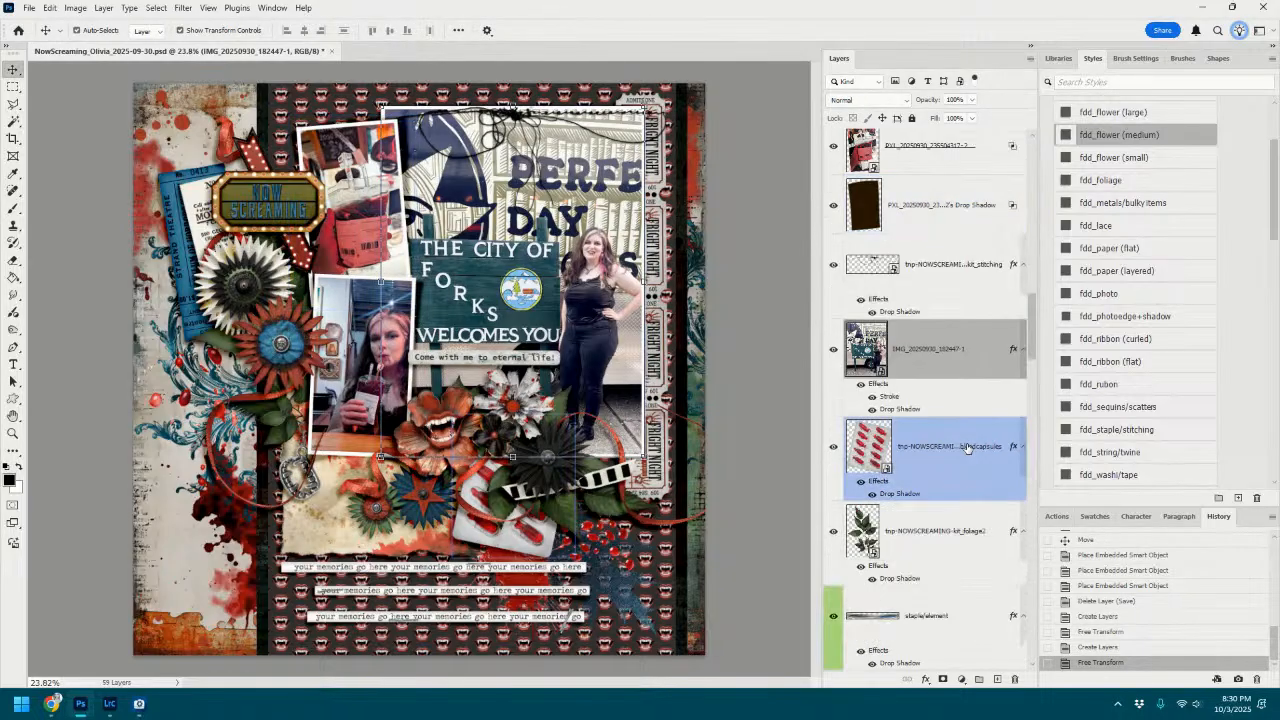
right_click(1013, 352)
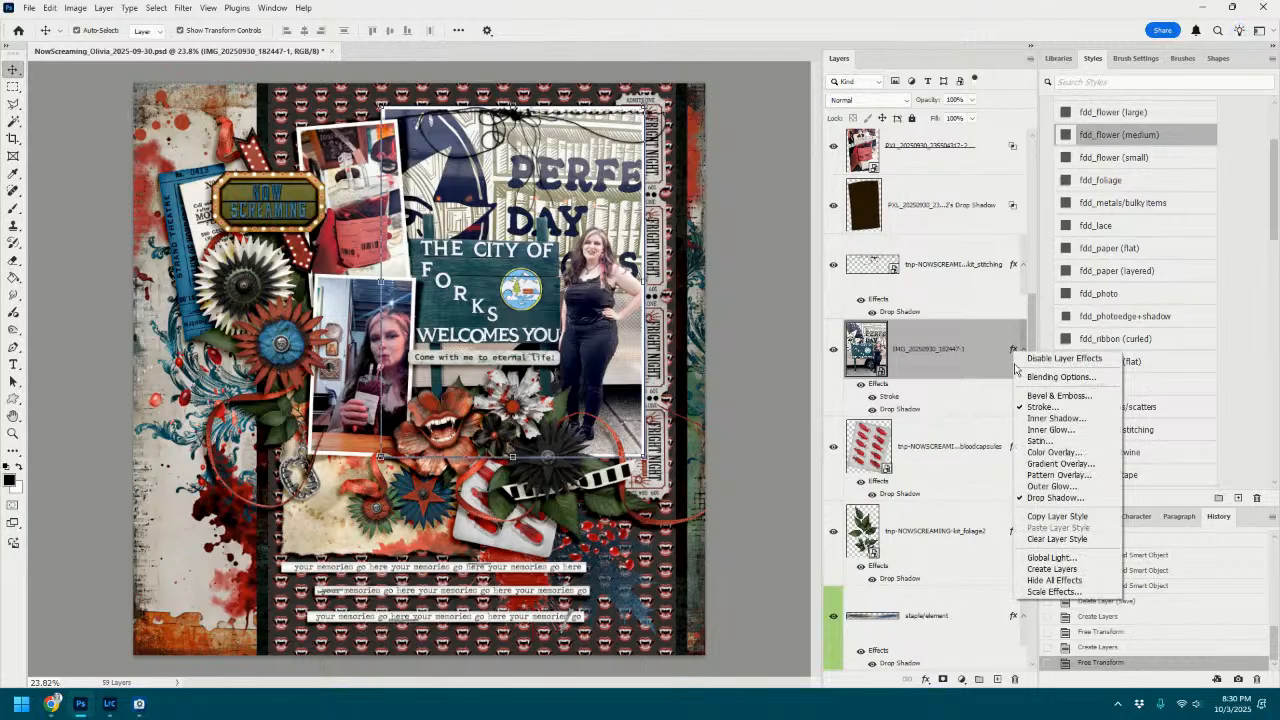
left_click(1050, 569)
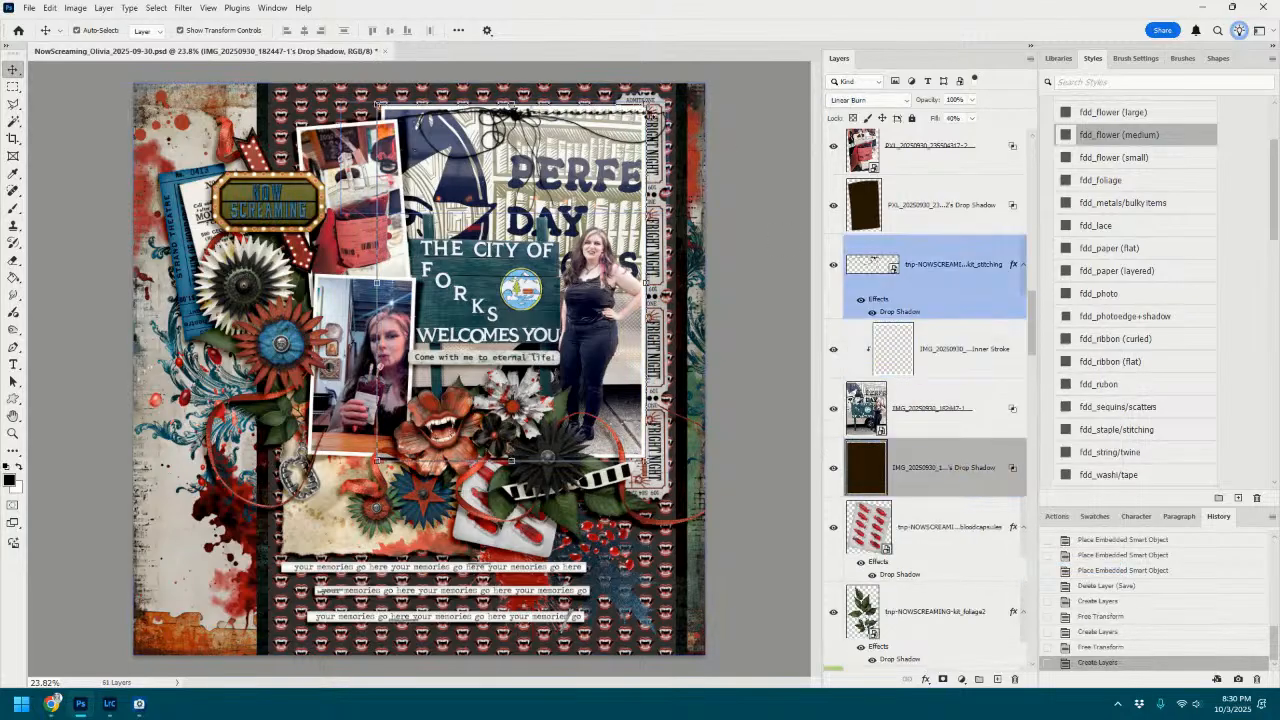
left_click(623, 188)
key("ctrl+t")
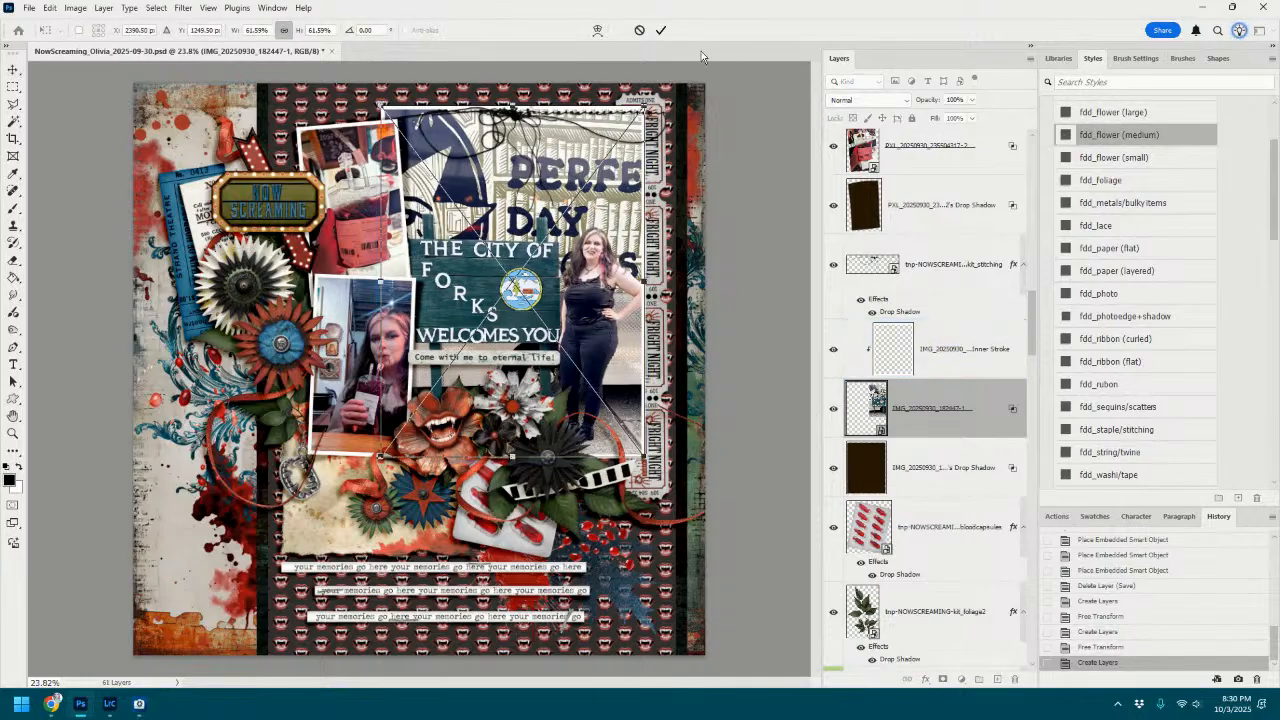
left_click(660, 30)
left_click(923, 467)
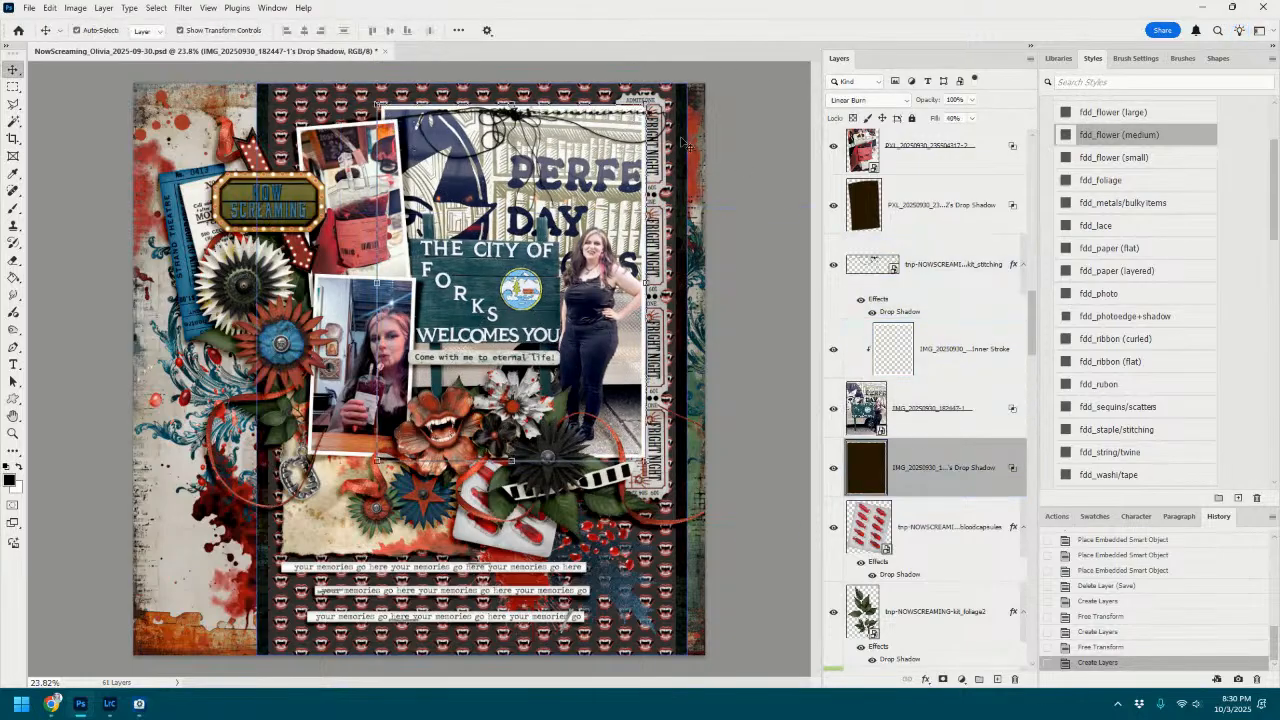
key("ctrl+t")
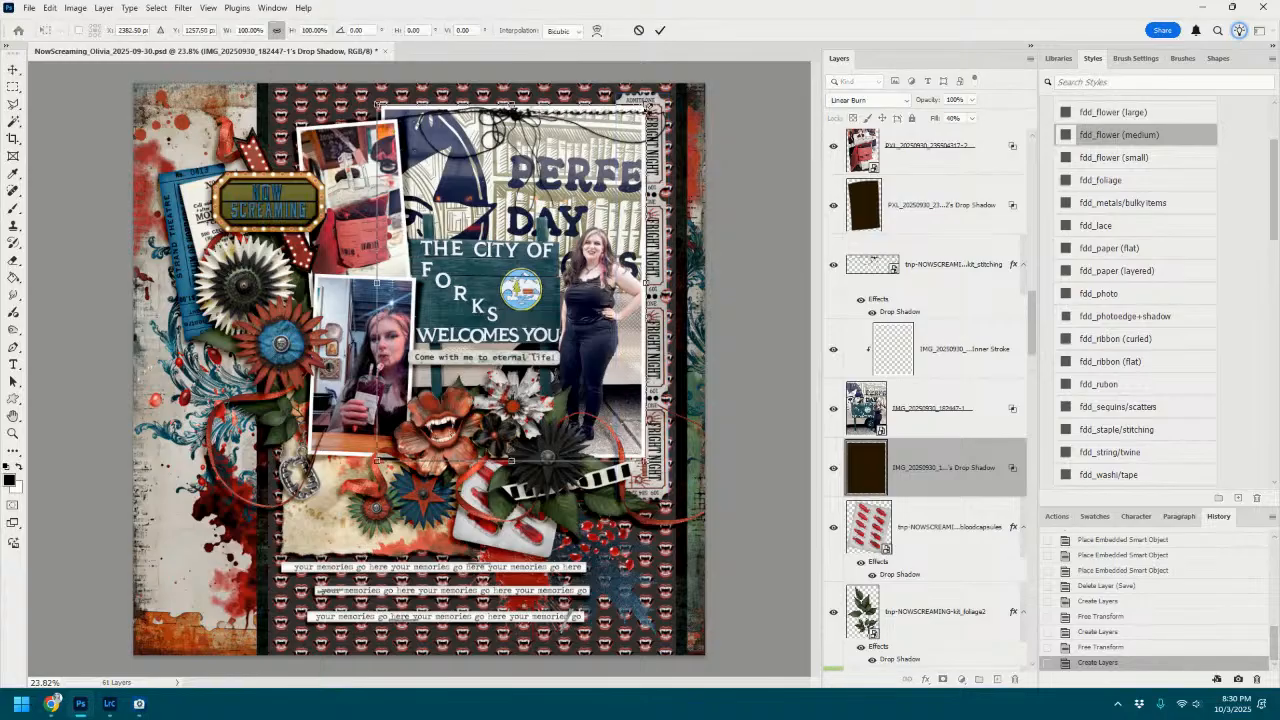
left_click(597, 30)
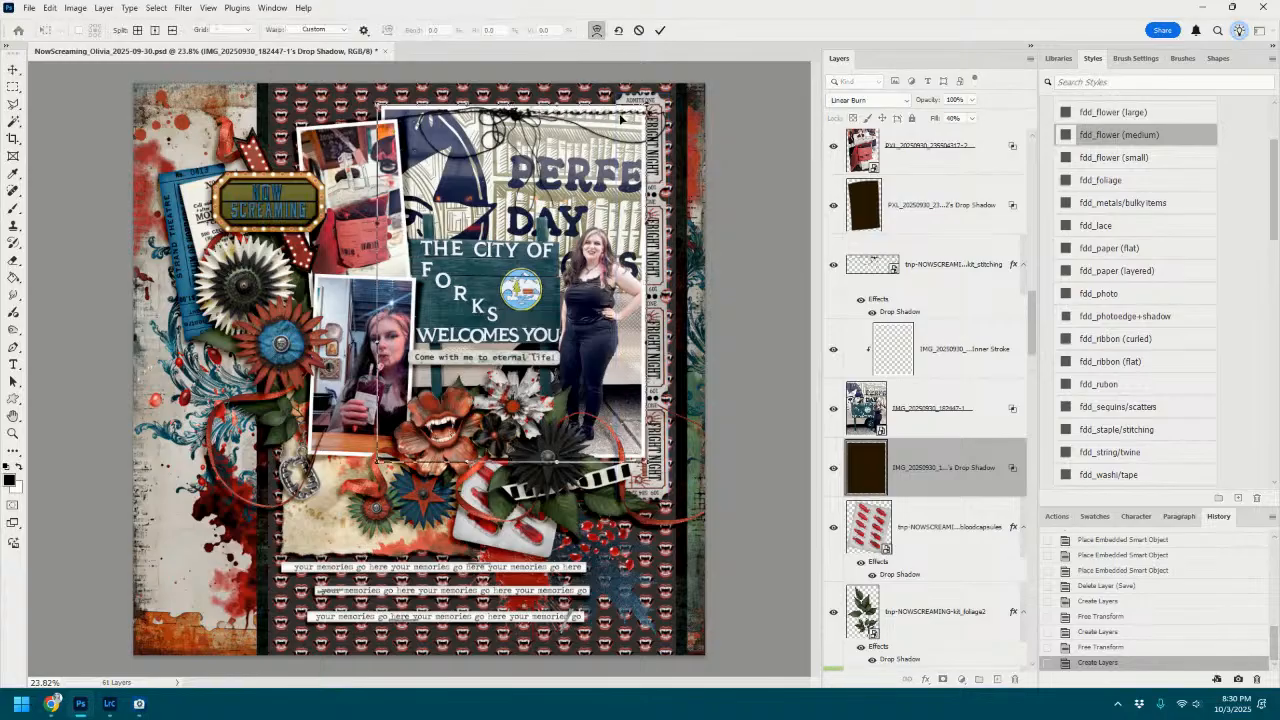
left_click(639, 31)
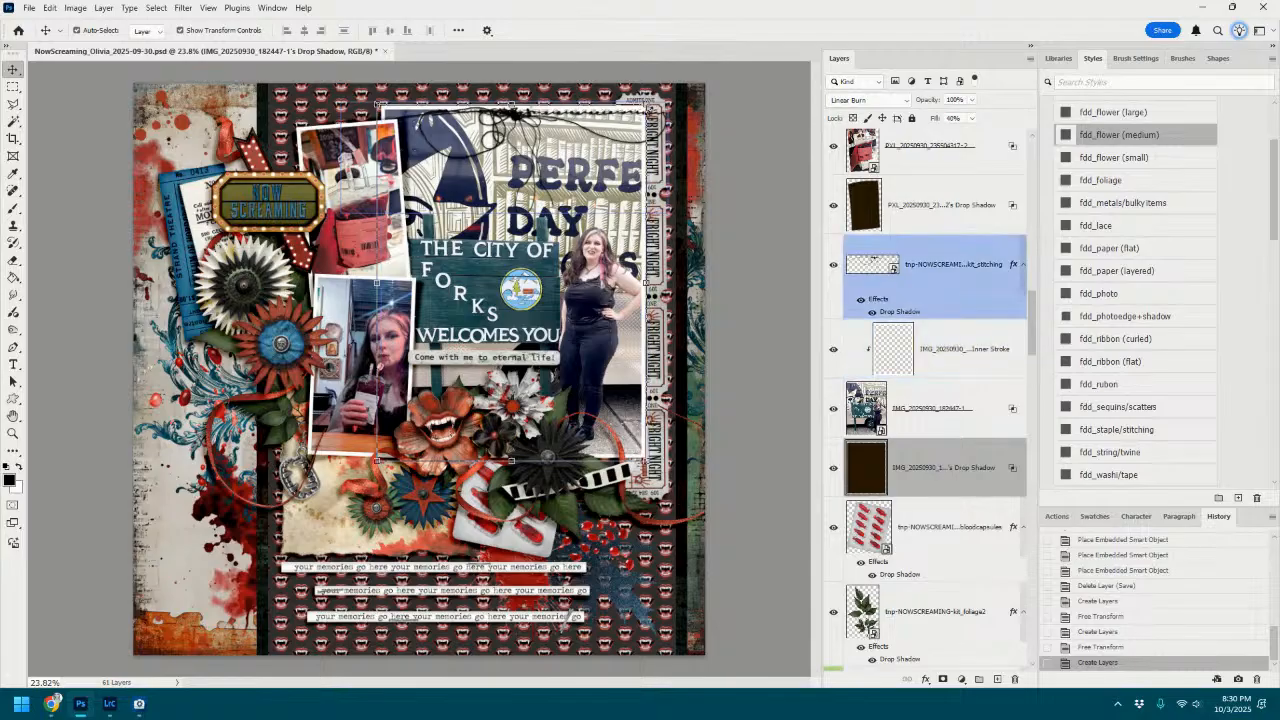
Warp the large City of Forks photo's separated drop shadow, reshaping its right edge and extending its lower corners downward.
key("ctrl+t")
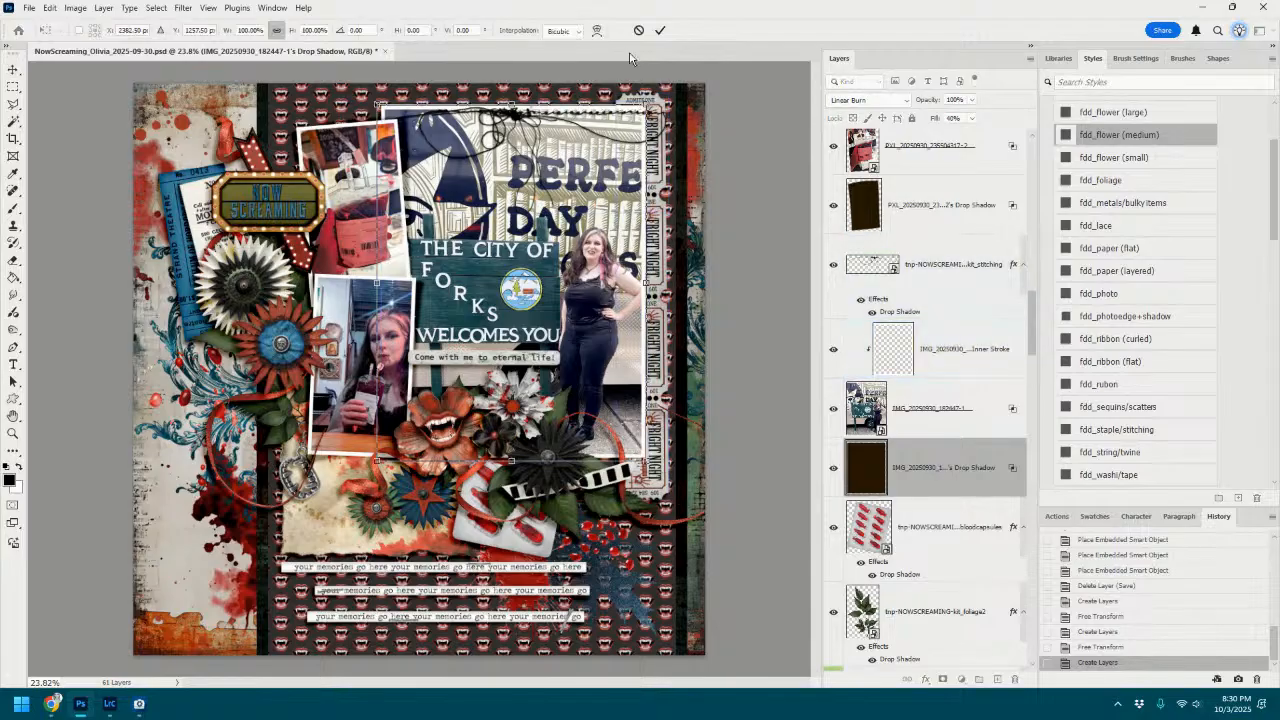
left_click(597, 30)
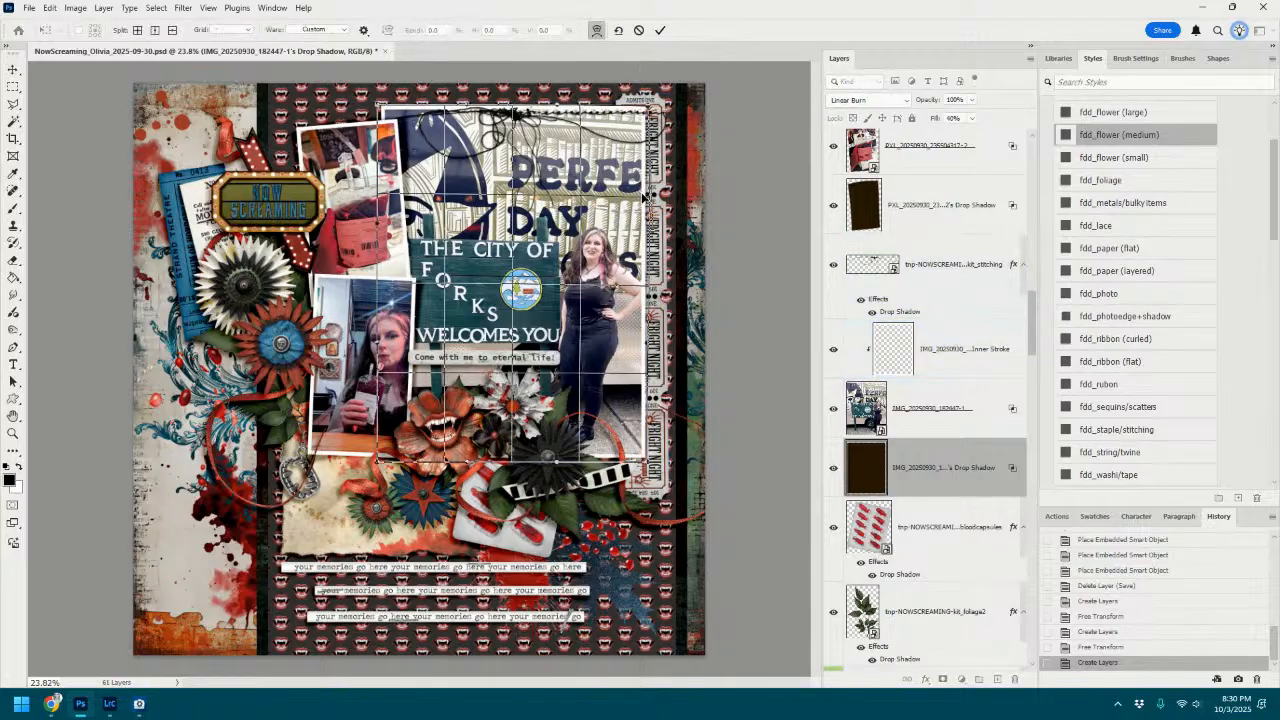
left_click_drag(649, 217, 641, 221)
mouse_move(644, 462)
left_mouse_down()
mouse_move(657, 452)
mouse_move(646, 468)
left_mouse_up()
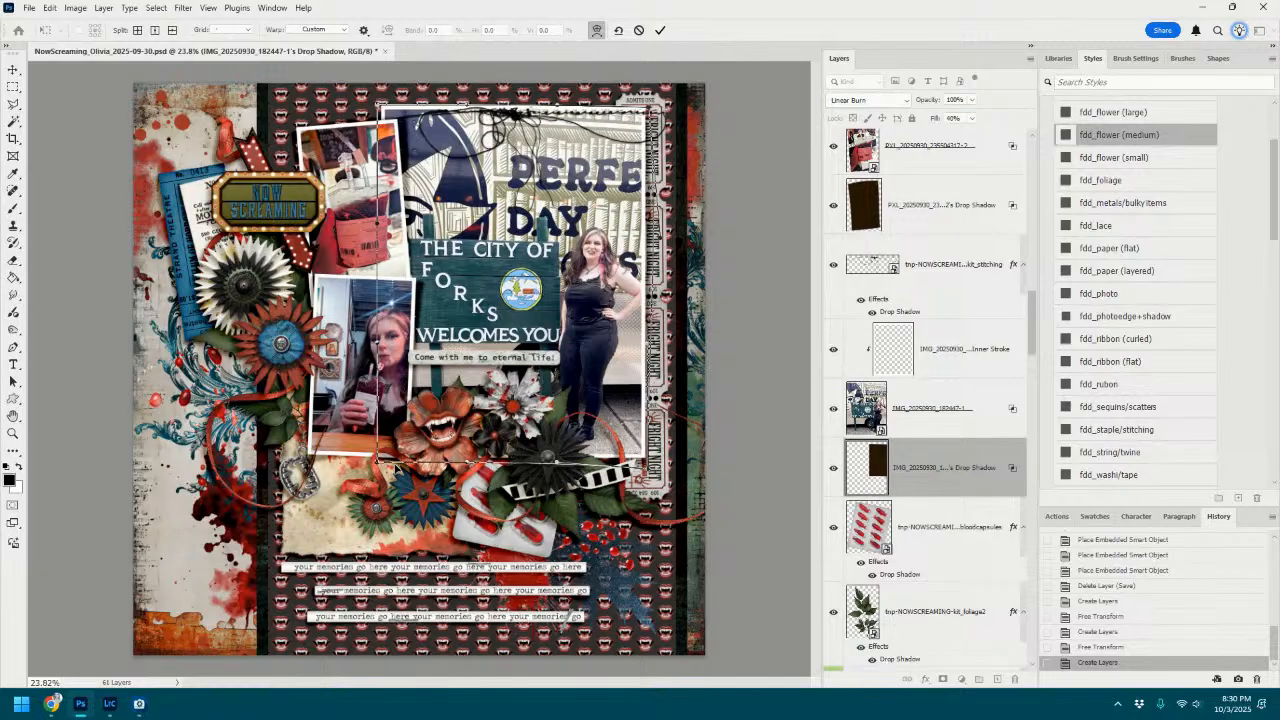
left_click_drag(378, 463, 386, 472)
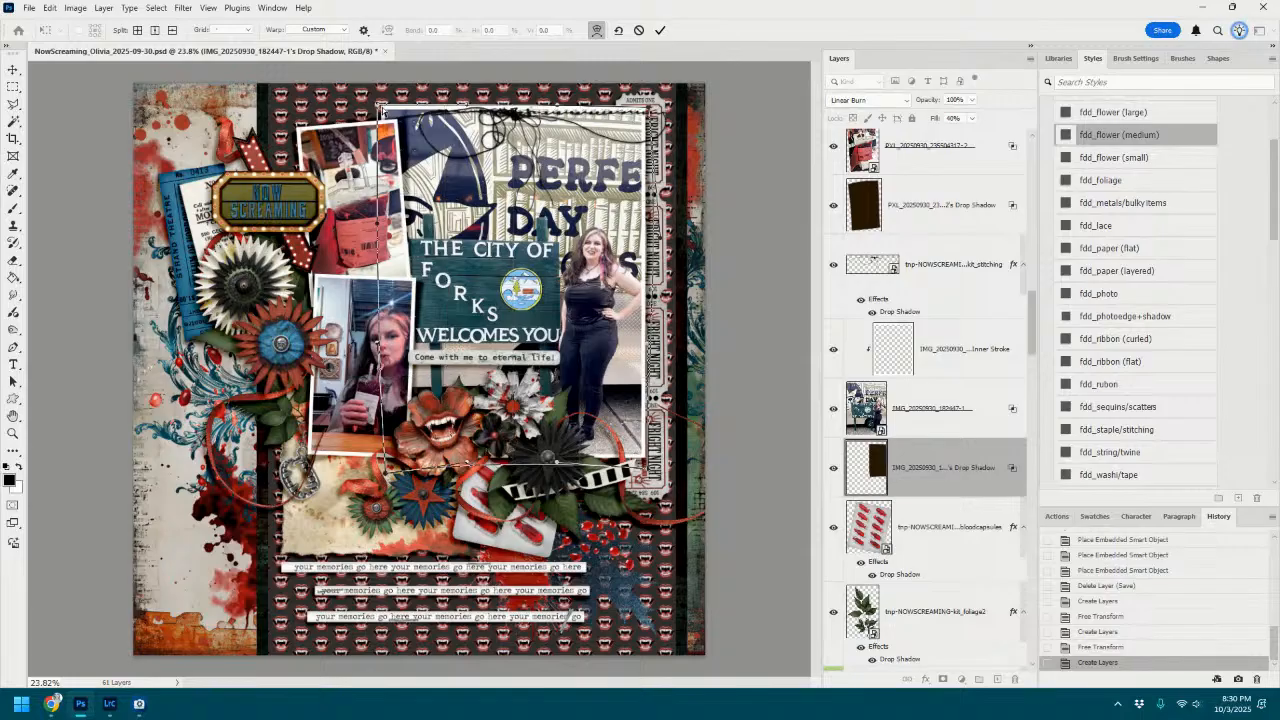
left_click_drag(380, 108, 379, 109)
left_click(660, 30)
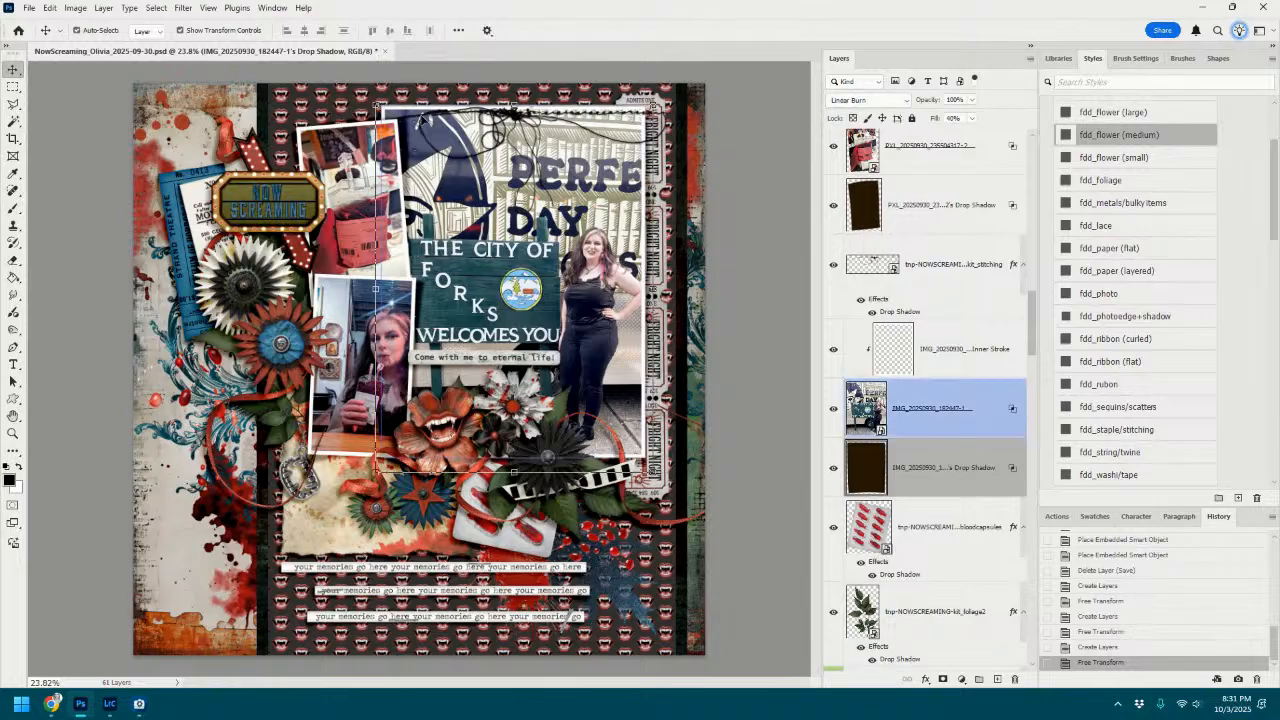
Close the scrapbook page and create a new 12 x 12 inch, 300 ppi RGB document with a transparent background.
left_click(384, 50)
left_click(578, 260)
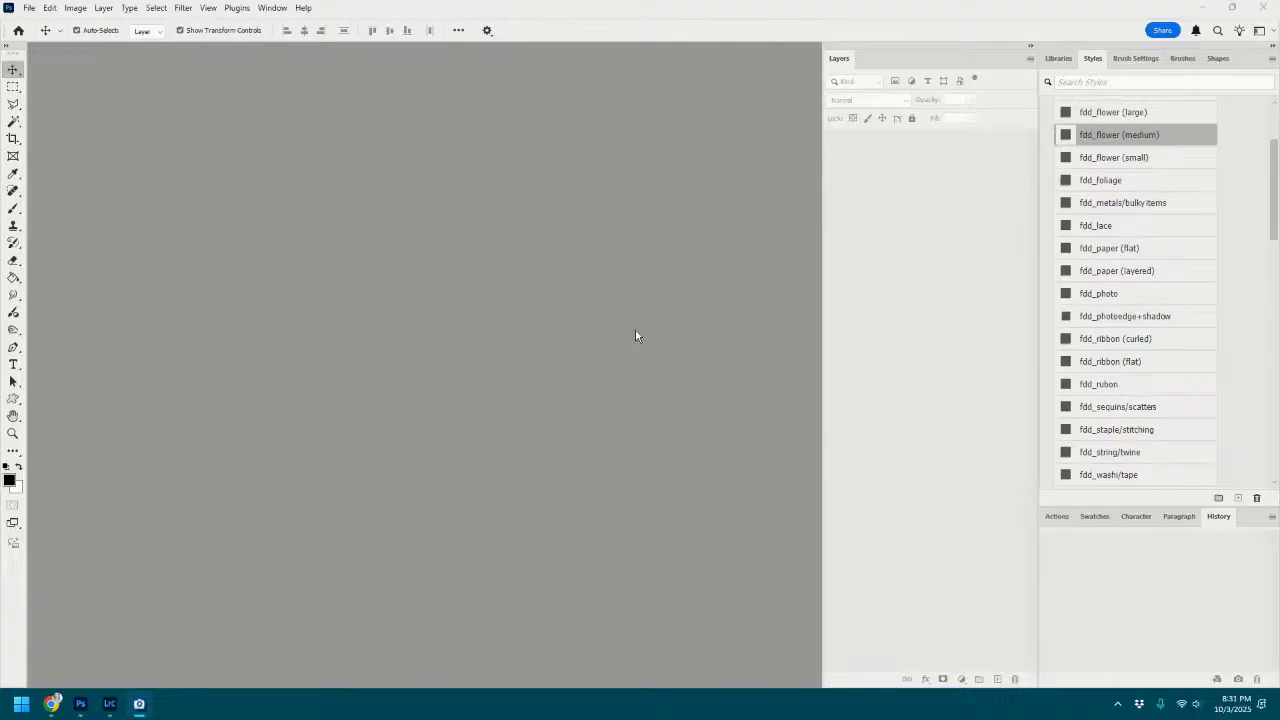
left_click(49, 7)
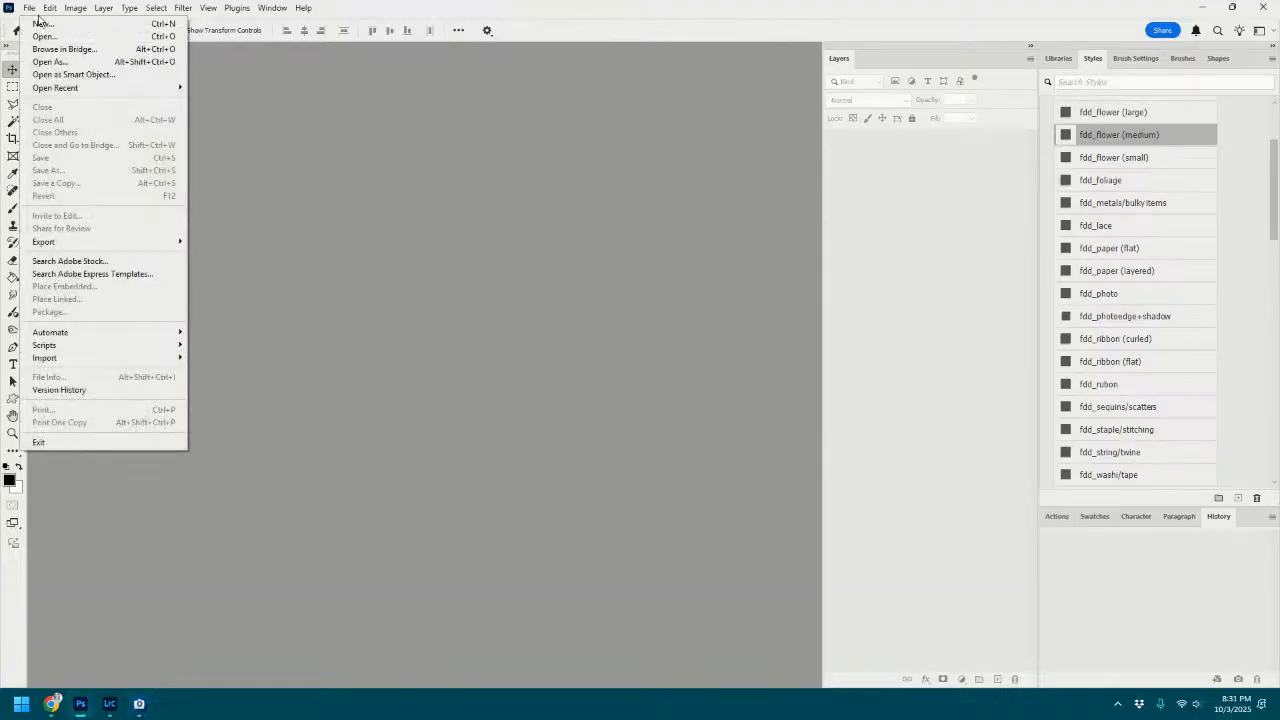
left_click(40, 23)
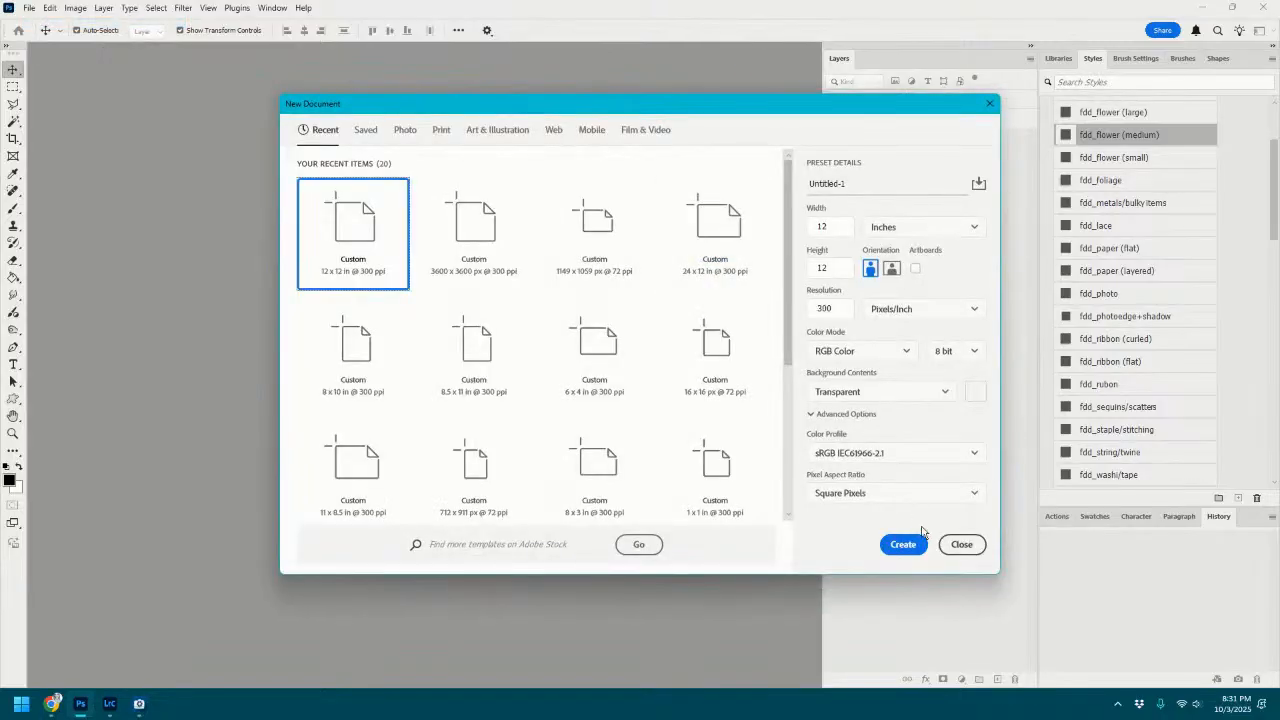
left_click(910, 545)
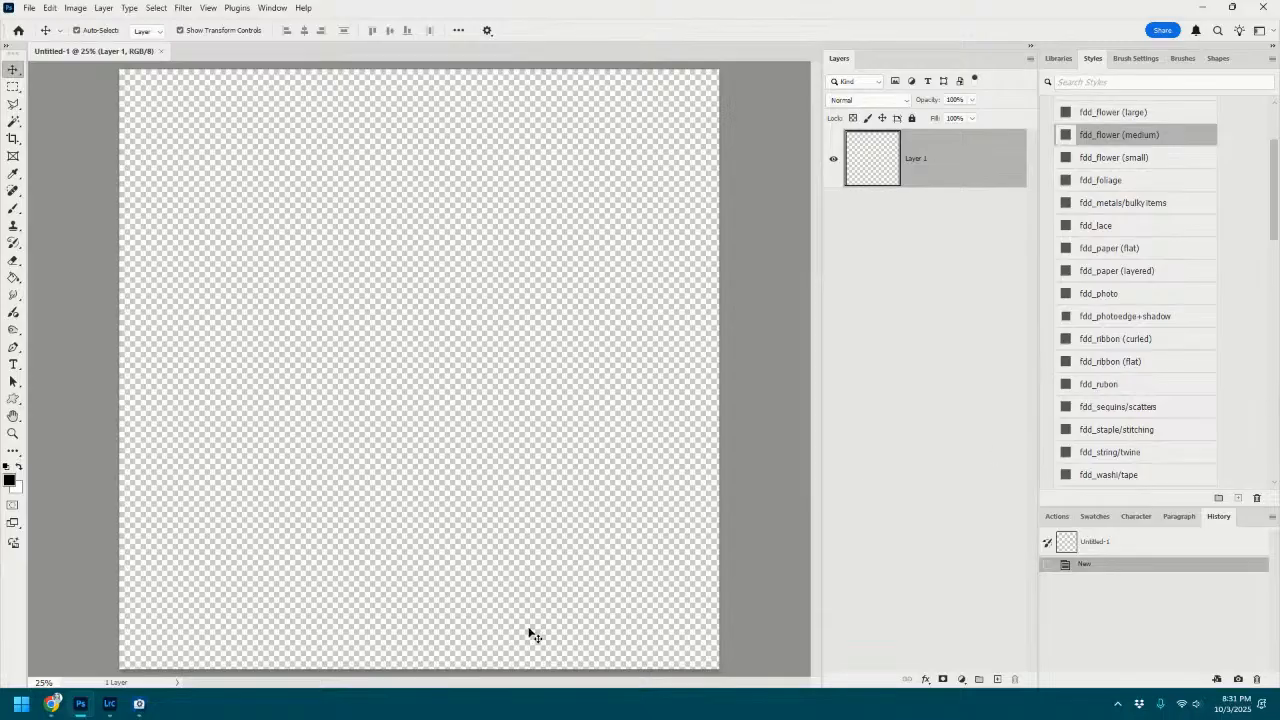
Switch to Lightroom Classic, collapse the _1_WHO keyword group, and browse the library photos tagged with the Halloween keyword.
left_click(111, 705)
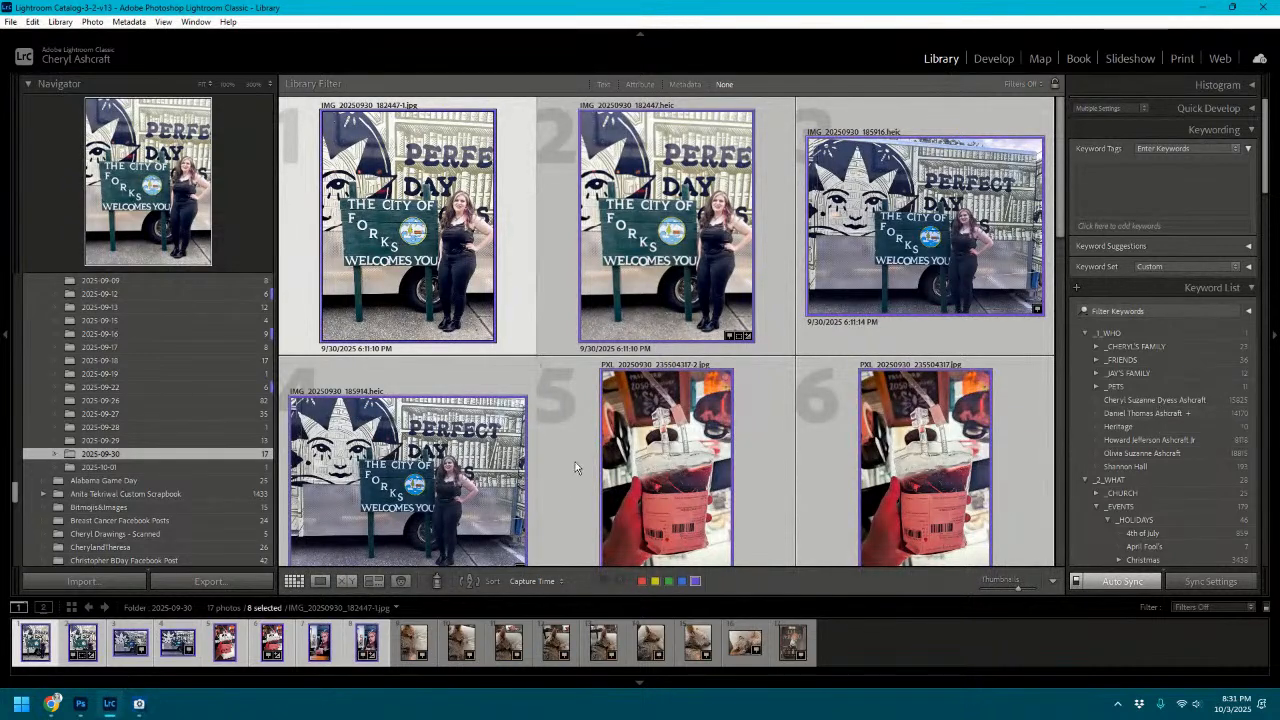
left_click(1085, 333)
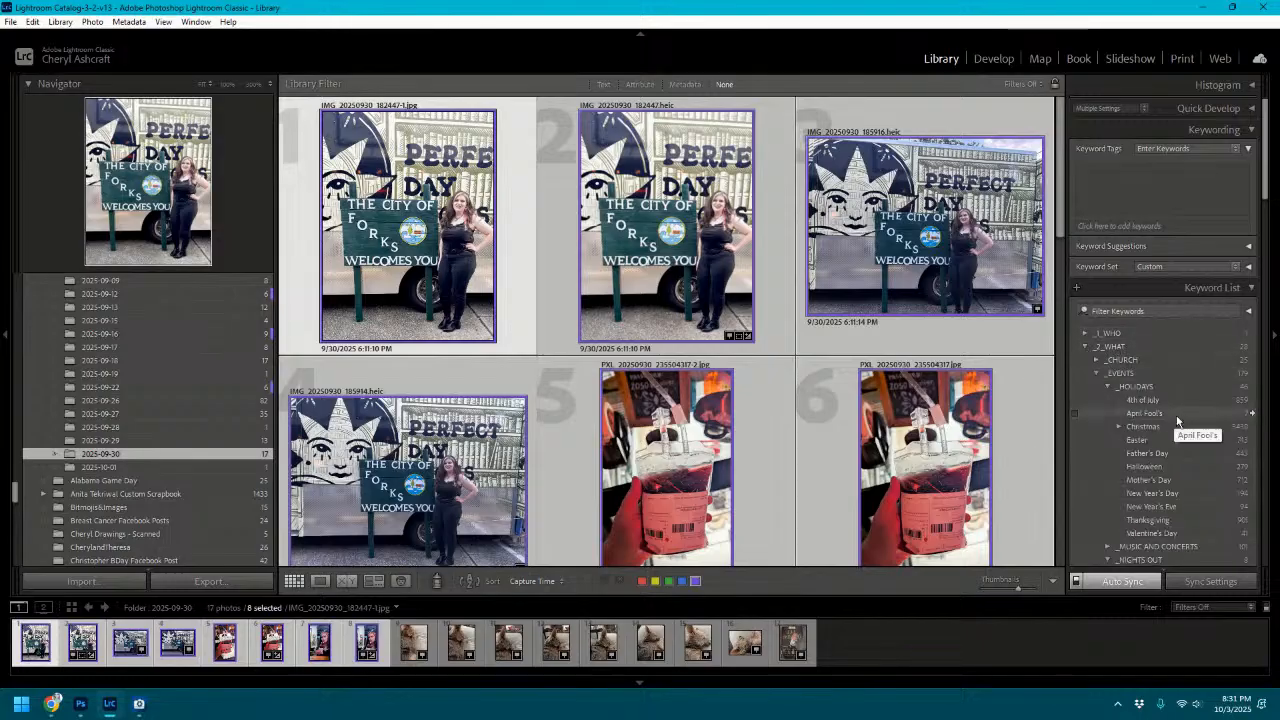
left_click(1253, 469)
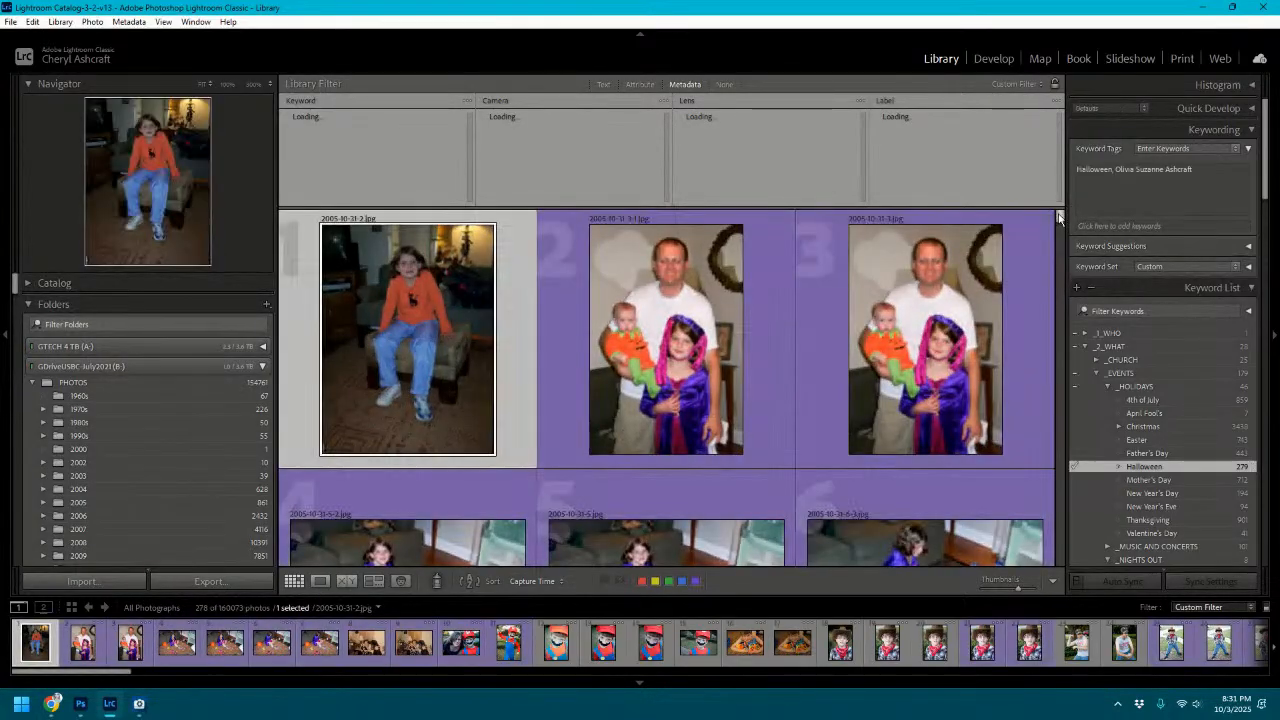
scroll(800, 344, "down", 5)
scroll(800, 344, "down", 3)
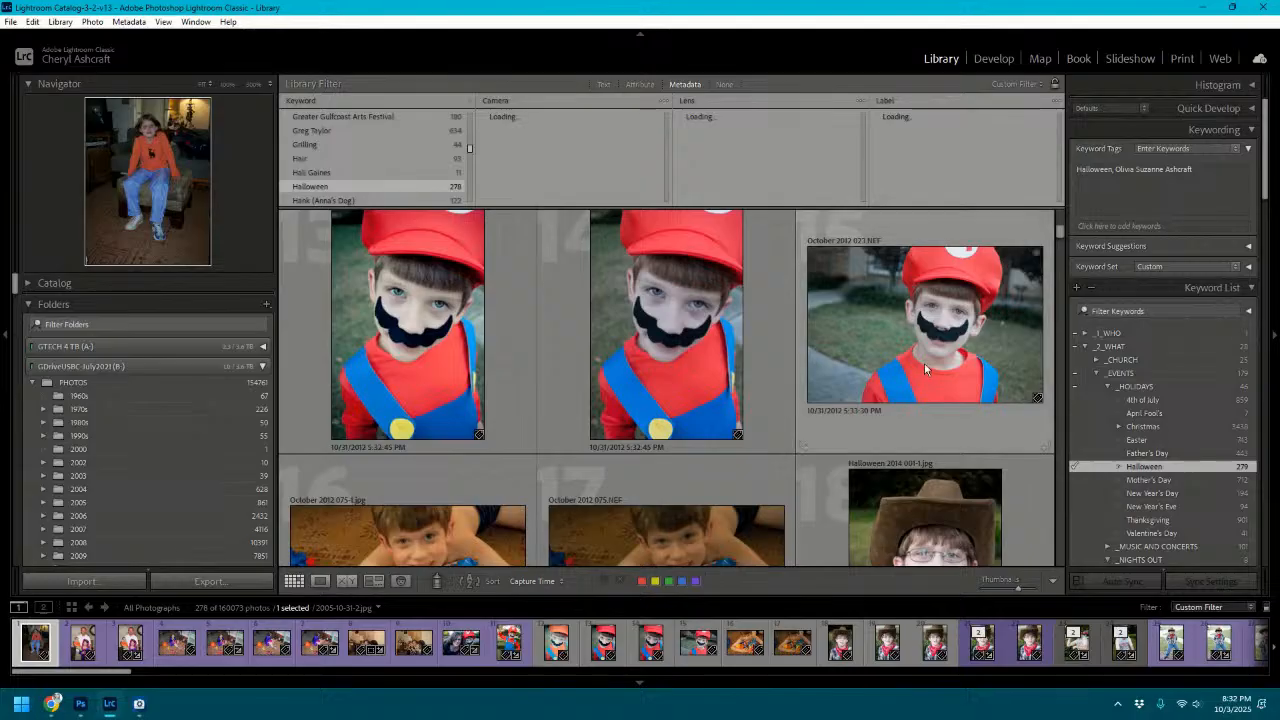
Look through the Halloween-tagged photos from the 2012 Mario costume shots to the October 2018 tall-hat photos for scrapbook page candidates.
scroll(921, 367, "down", 1)
scroll(781, 375, "down", 6)
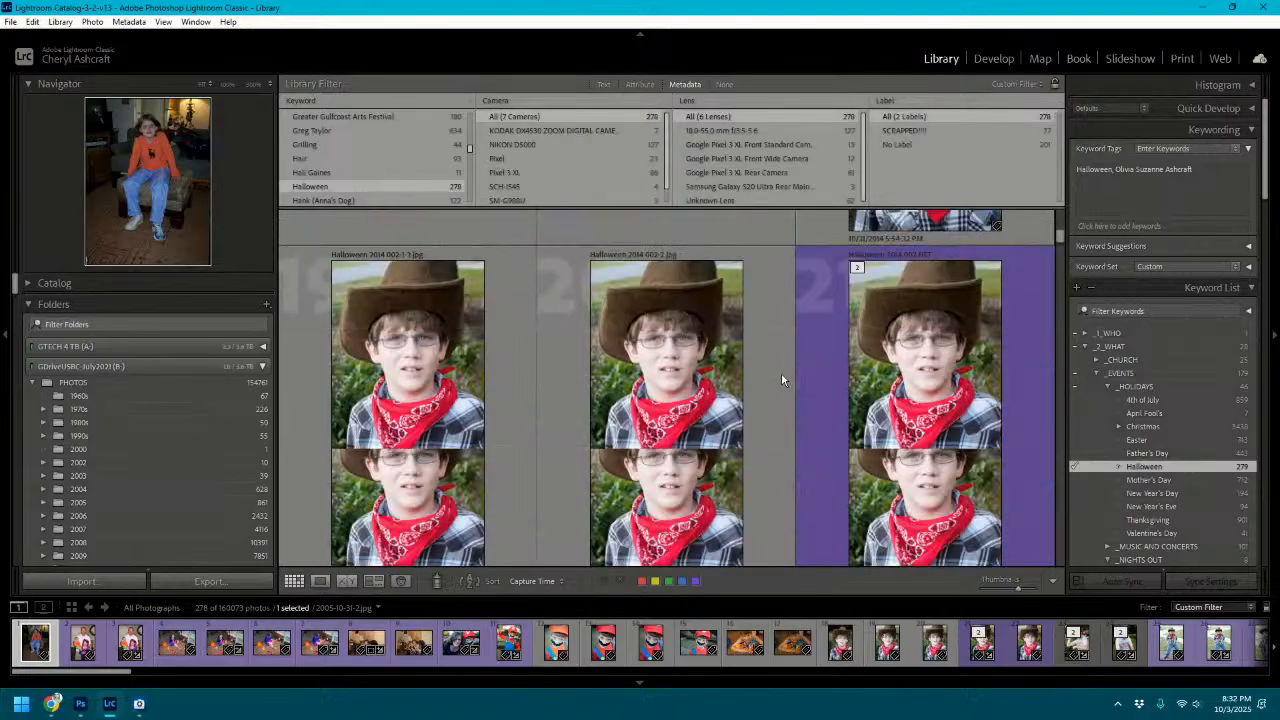
scroll(782, 379, "down", 3)
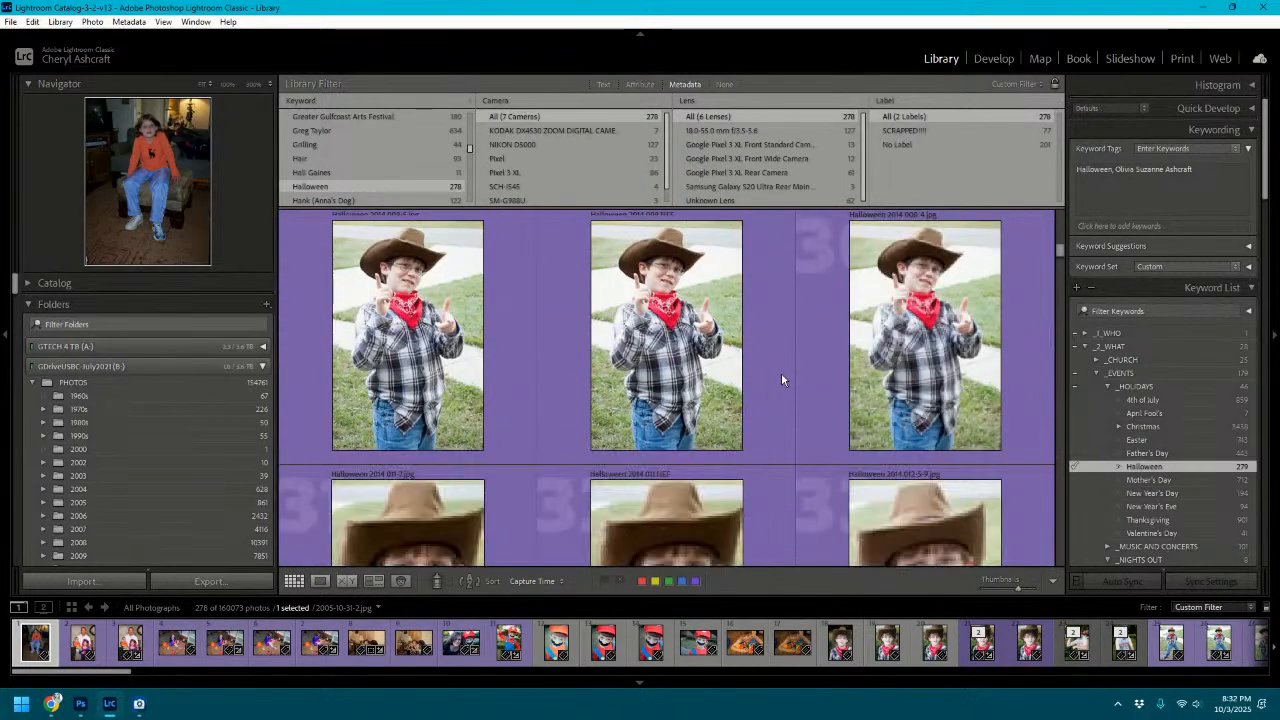
scroll(782, 379, "down", 1)
scroll(782, 379, "down", 5)
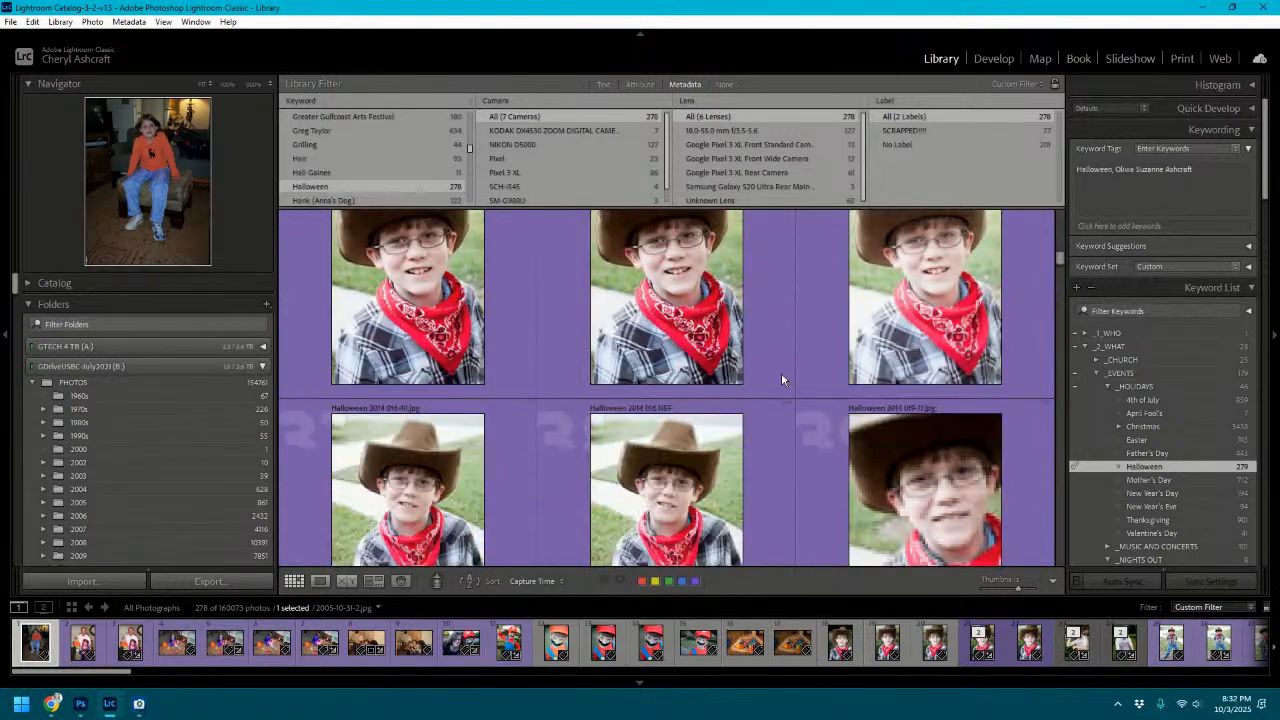
scroll(782, 379, "down", 5)
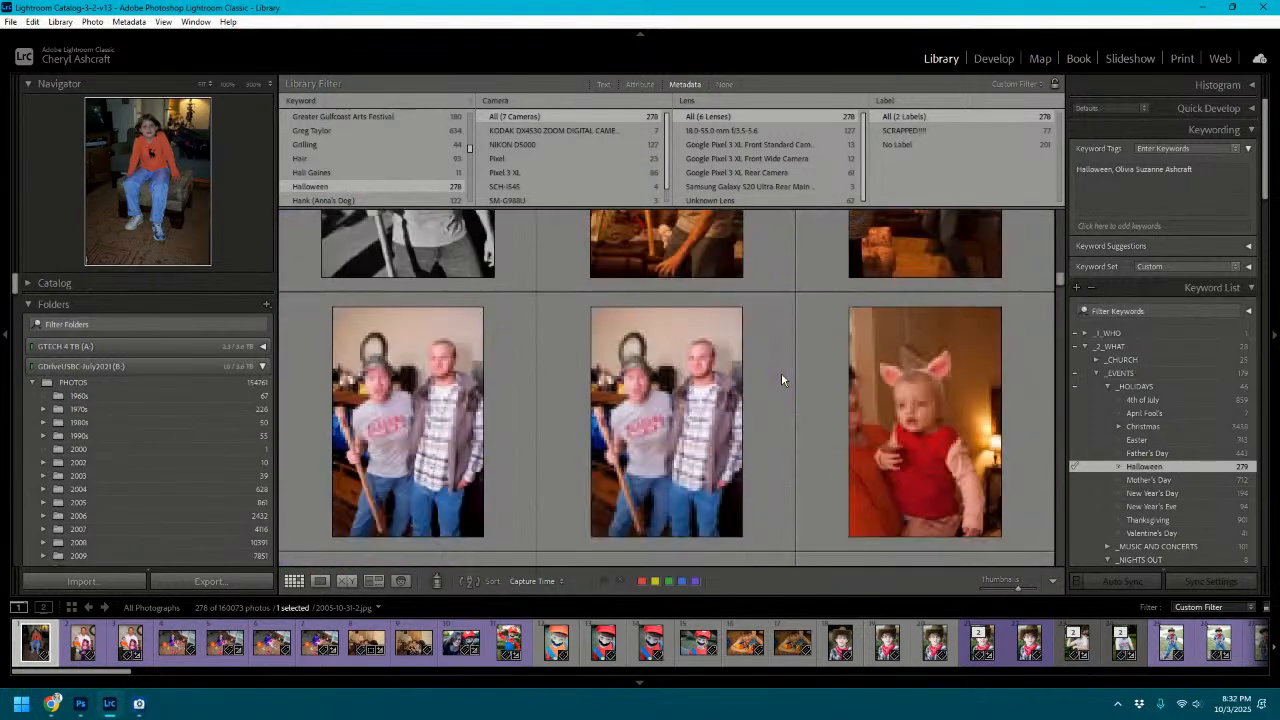
scroll(781, 379, "down", 3)
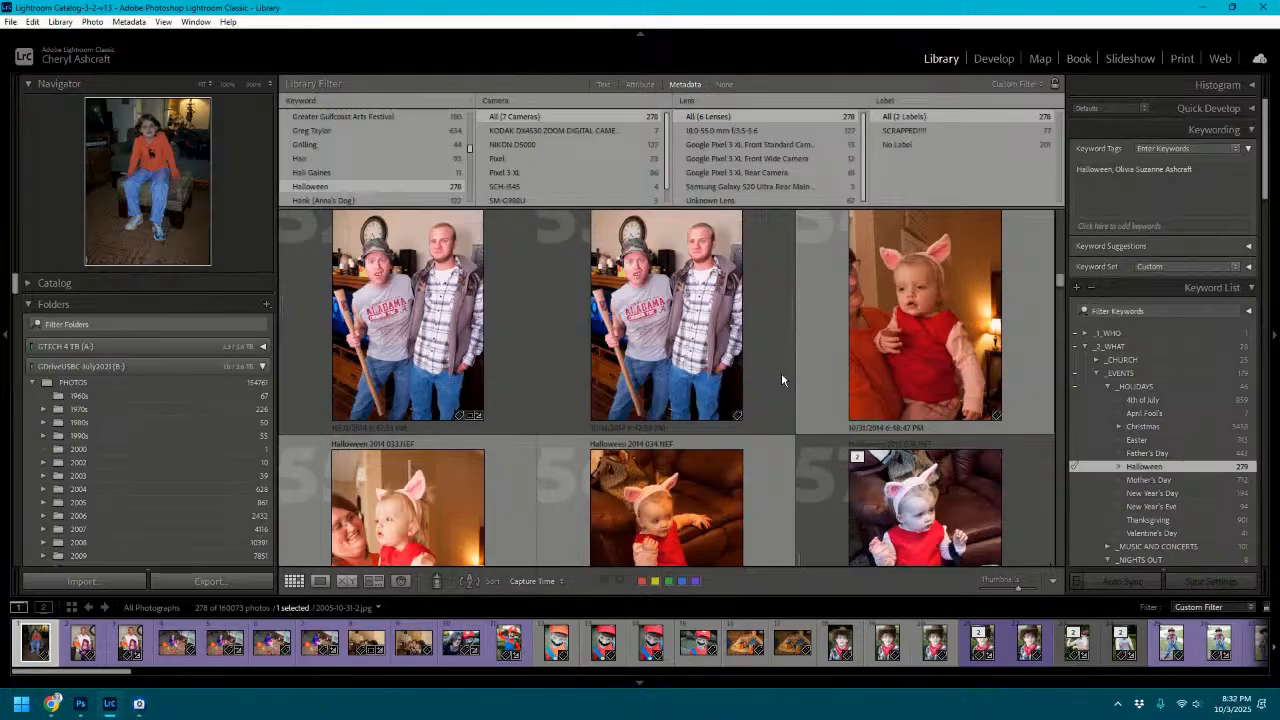
scroll(781, 379, "down", 4)
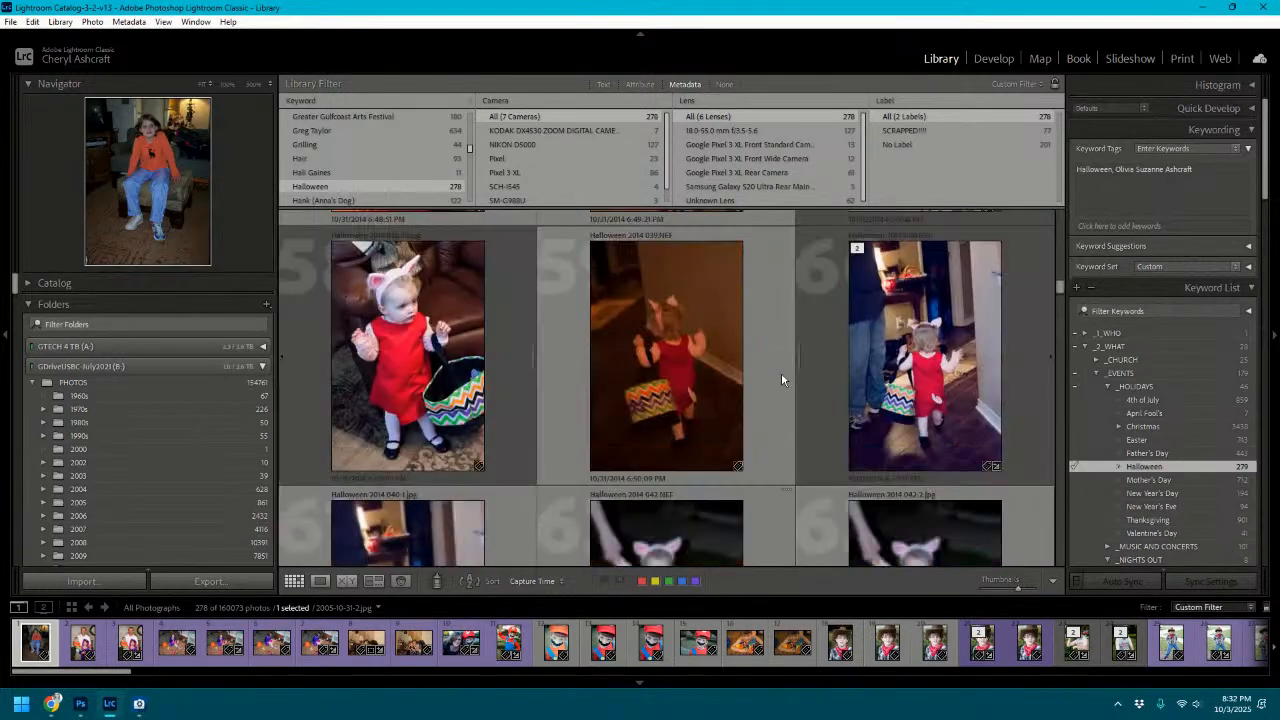
scroll(781, 379, "down", 5)
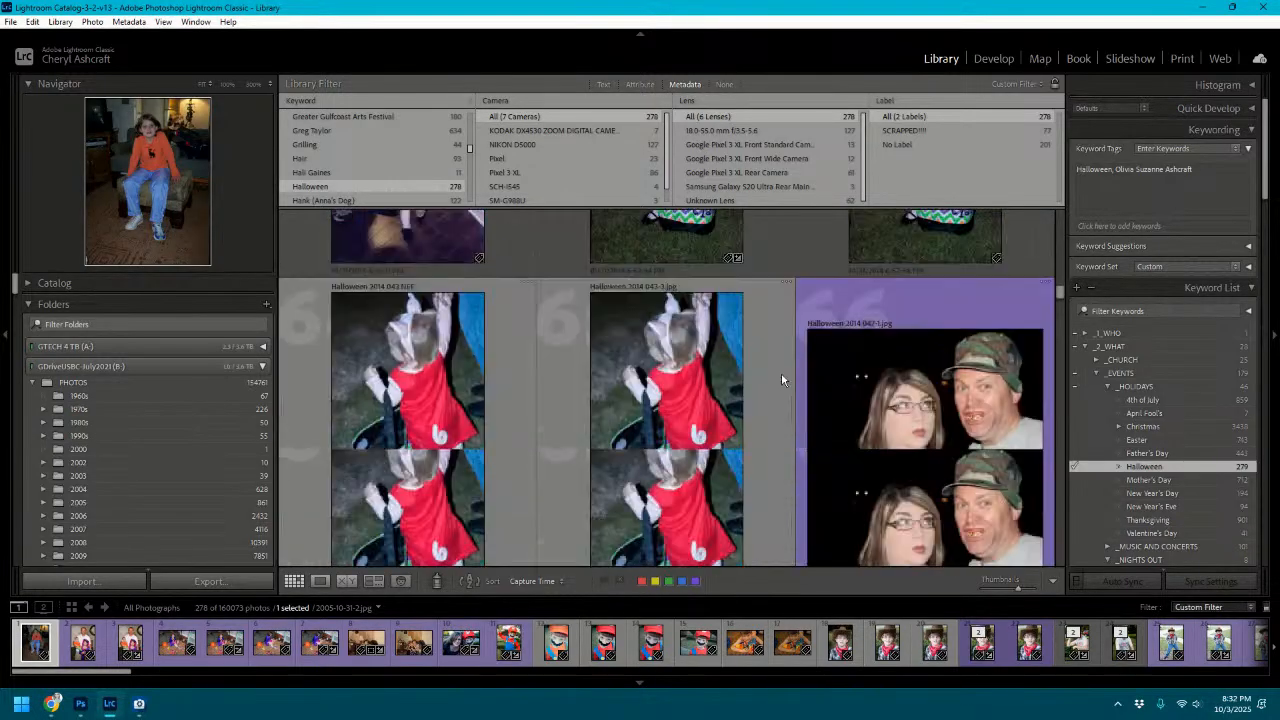
scroll(781, 379, "down", 5)
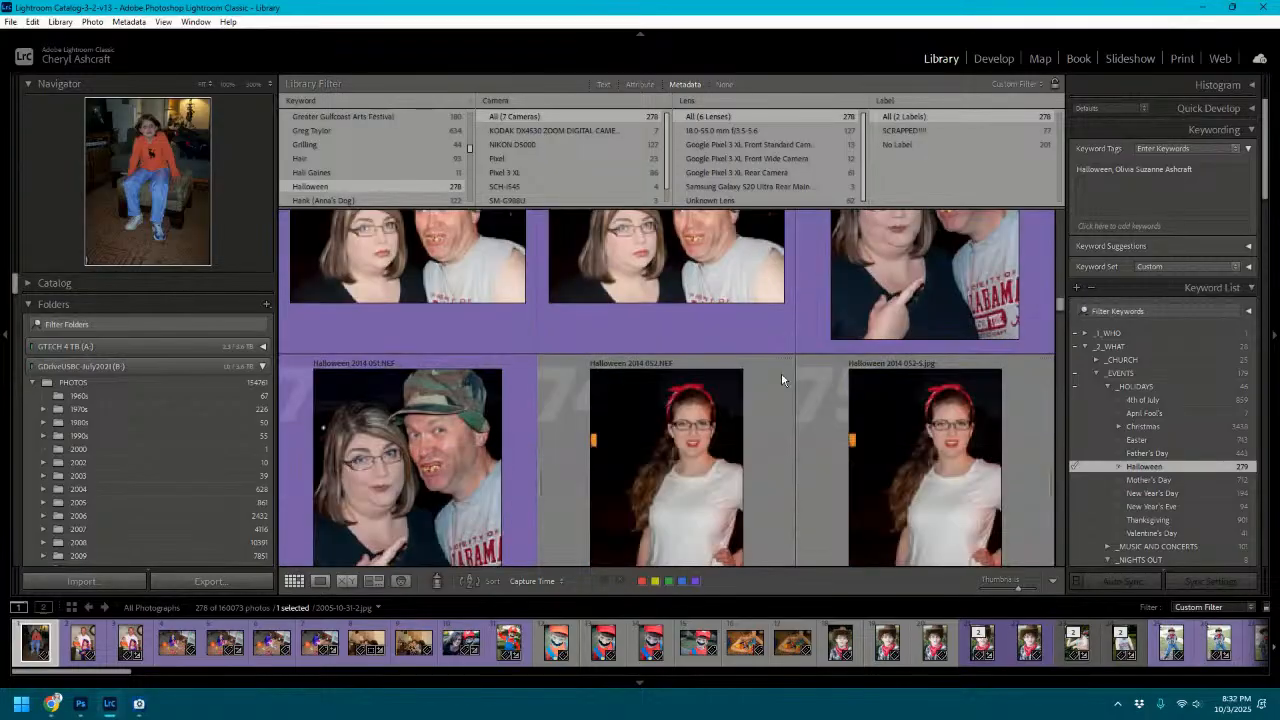
scroll(781, 379, "down", 4)
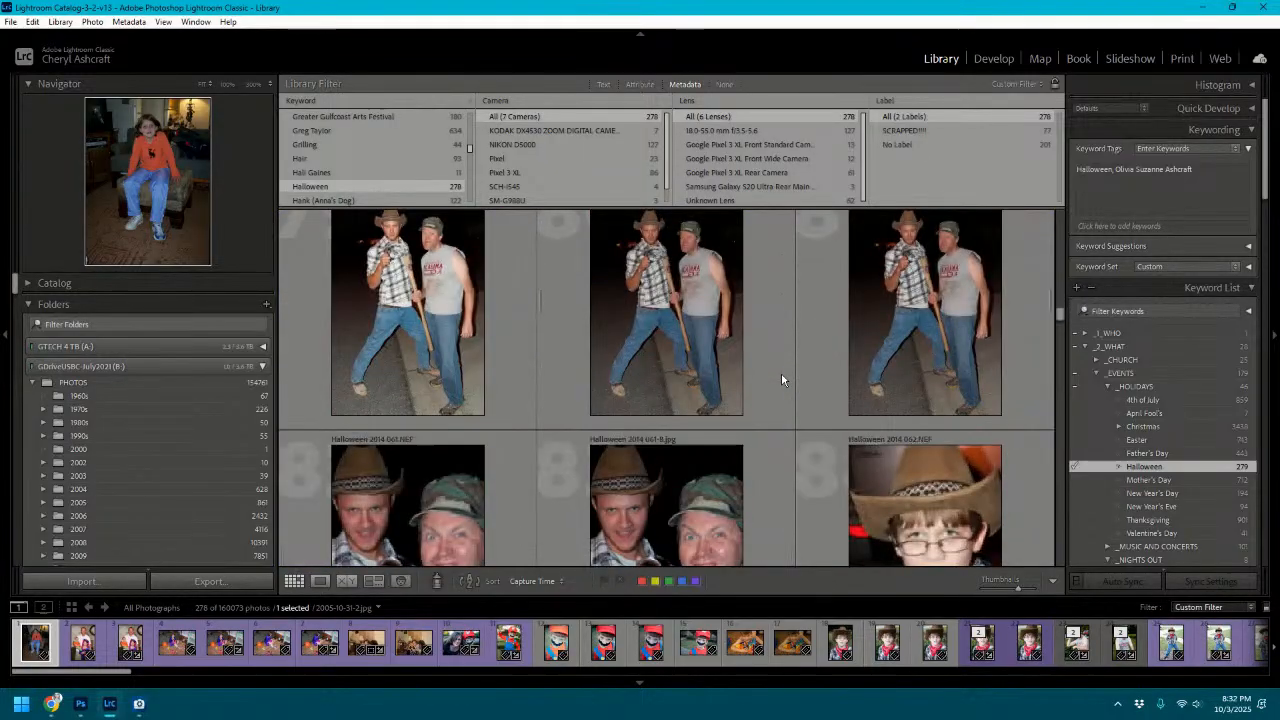
scroll(781, 379, "down", 4)
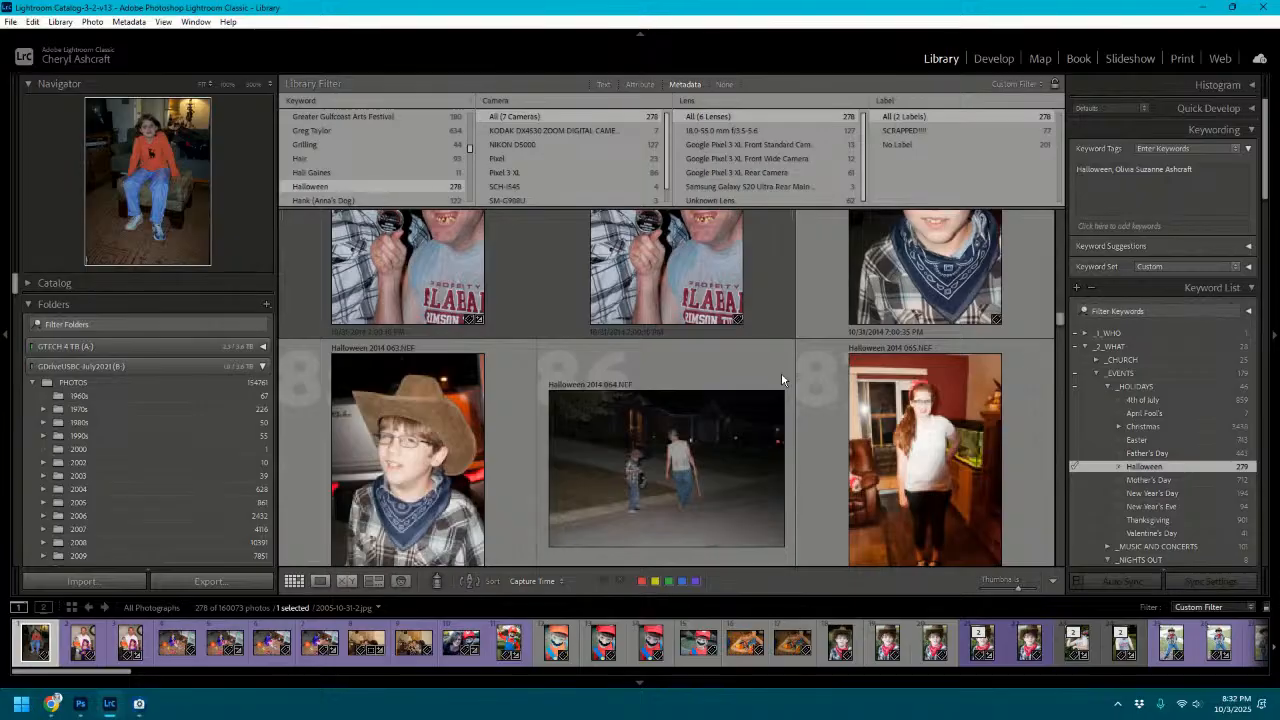
scroll(781, 379, "down", 4)
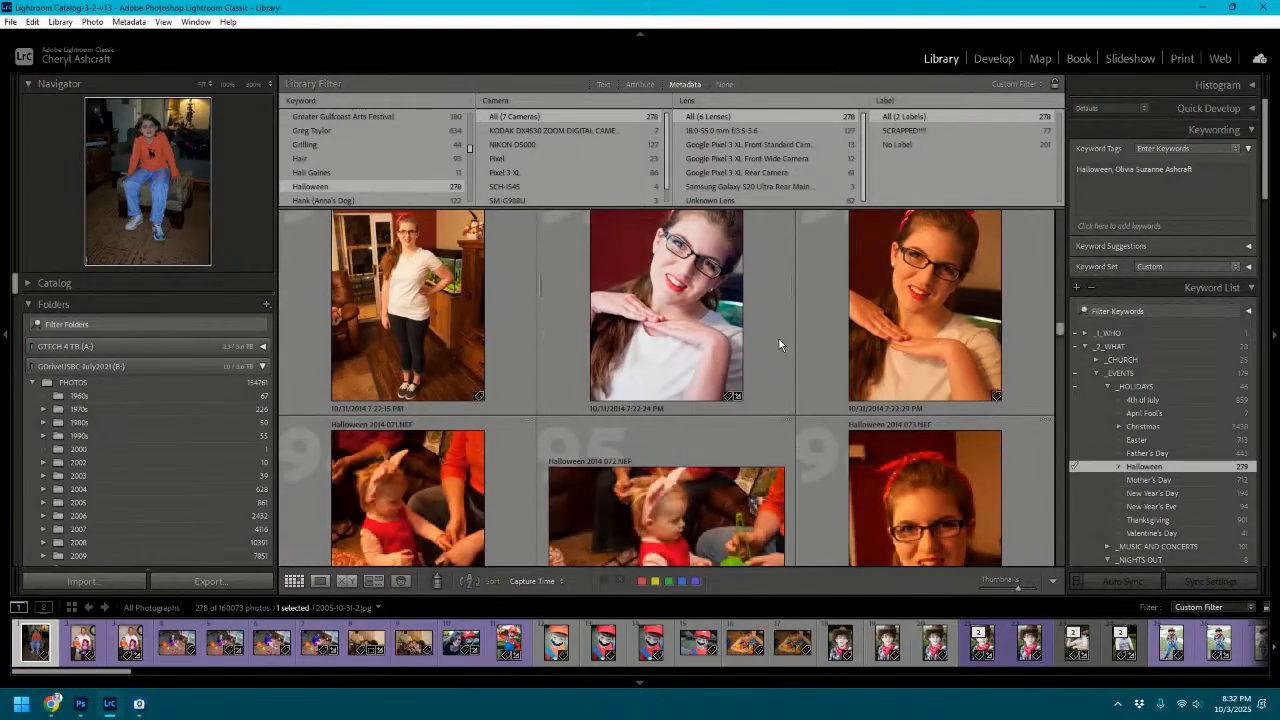
scroll(775, 326, "down", 1)
scroll(774, 332, "down", 2)
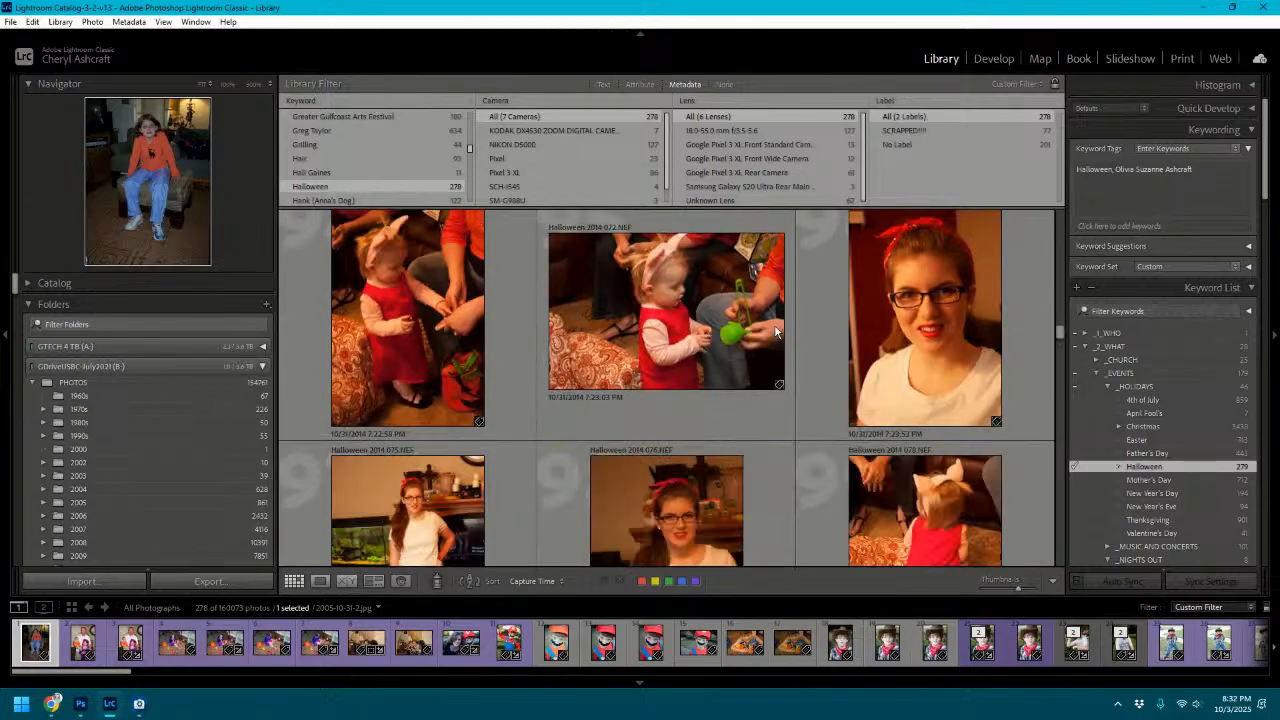
scroll(774, 324, "down", 4)
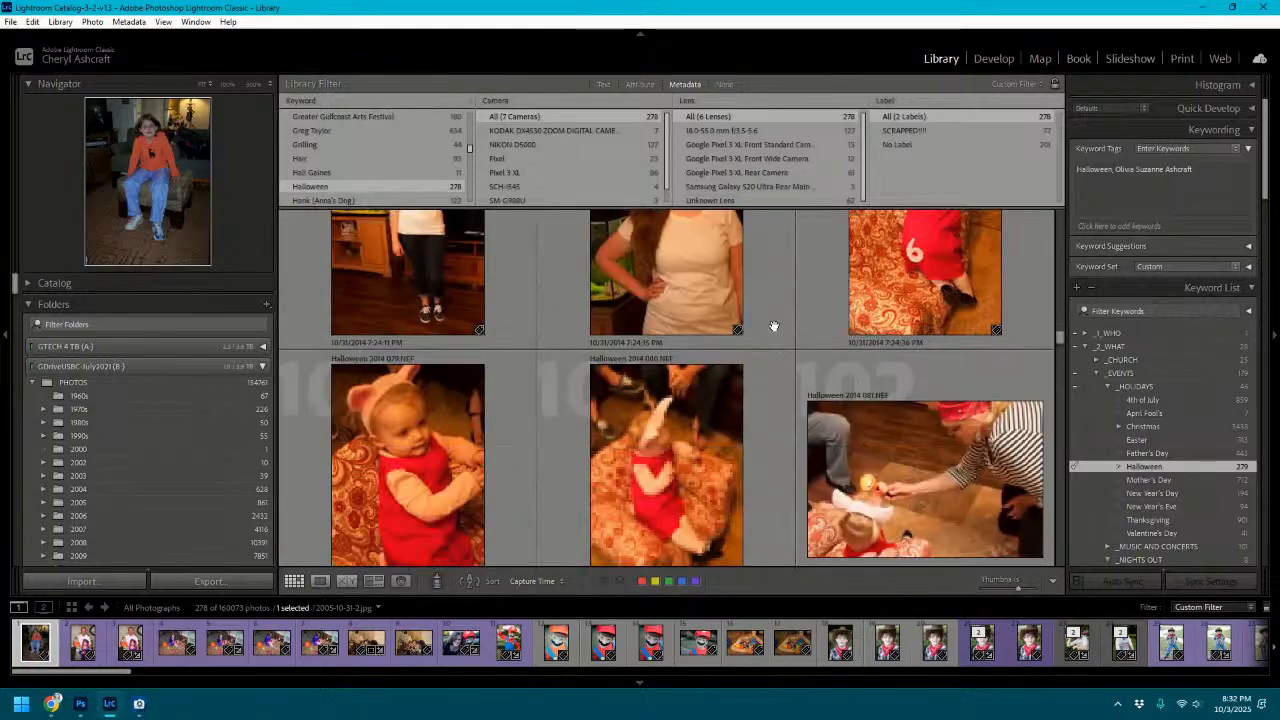
scroll(774, 326, "down", 2)
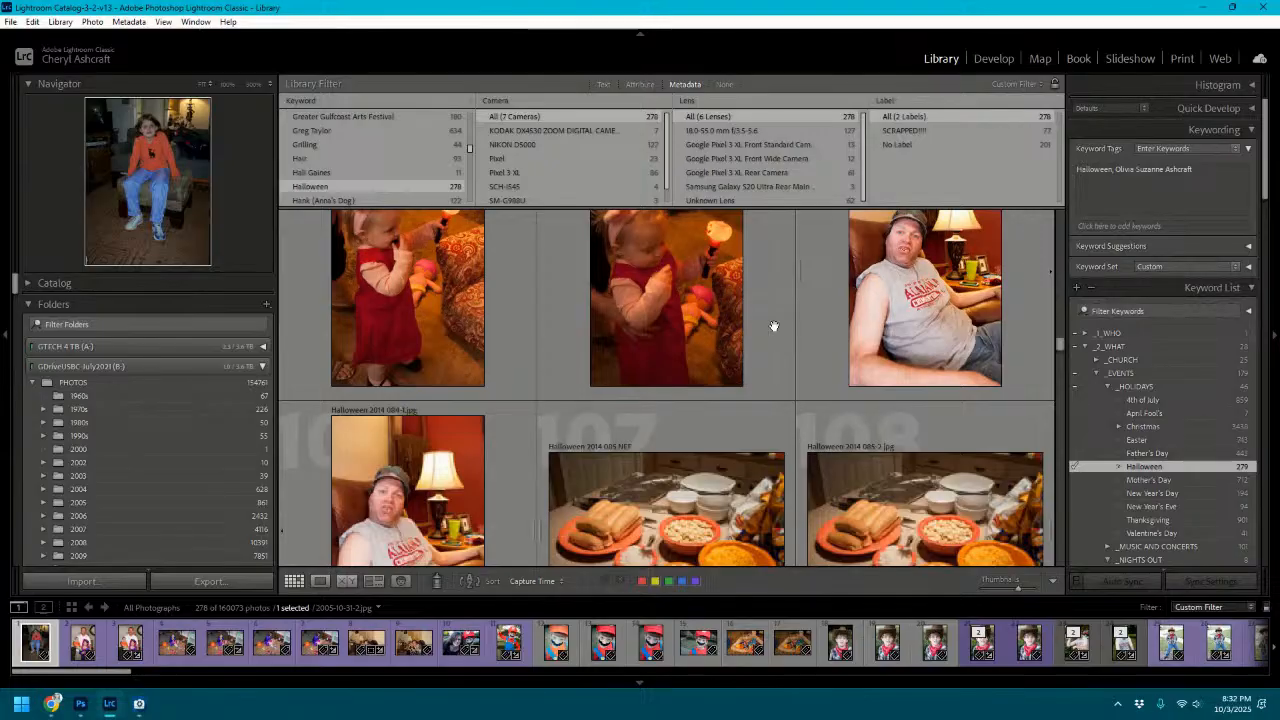
scroll(774, 326, "down", 2)
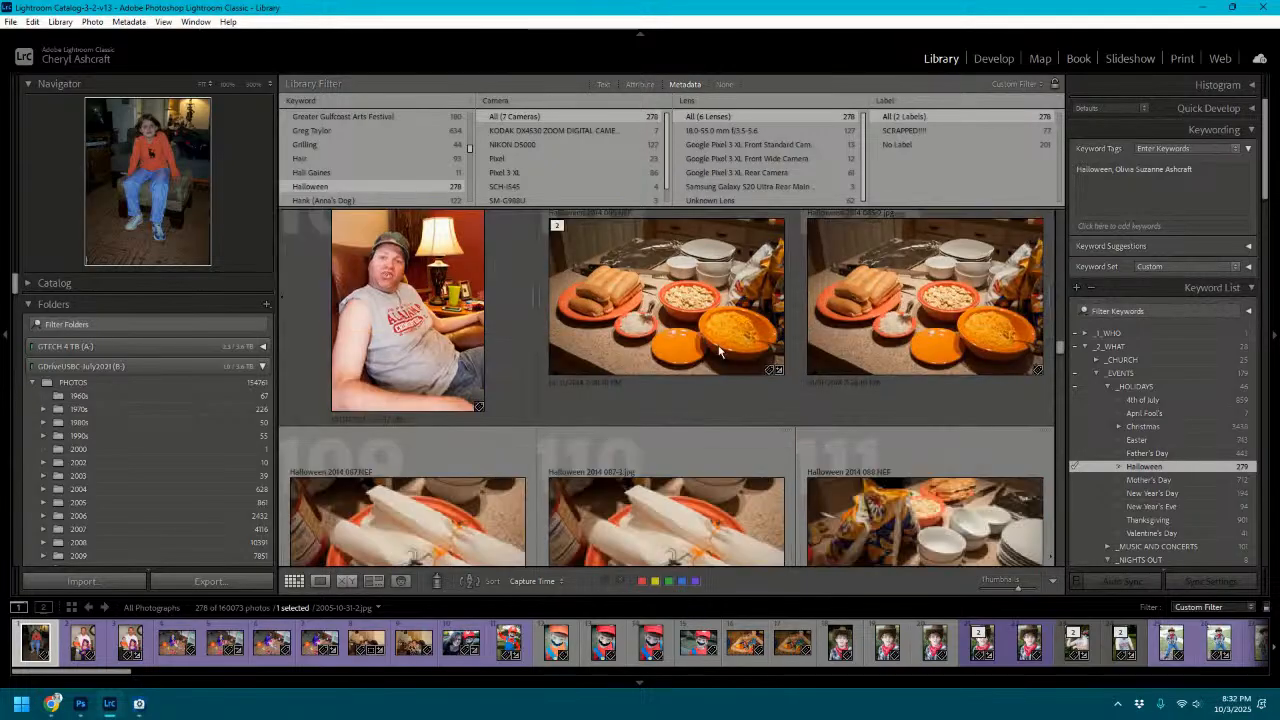
scroll(718, 350, "down", 2)
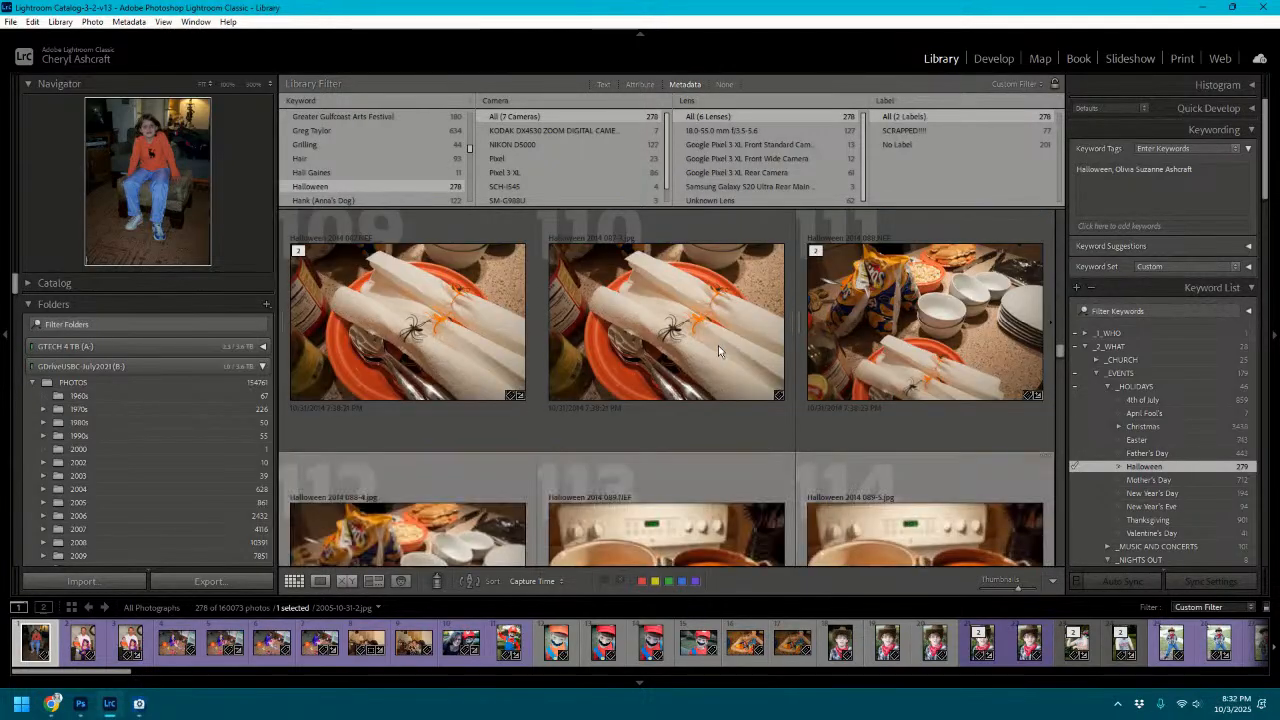
scroll(718, 350, "down", 1)
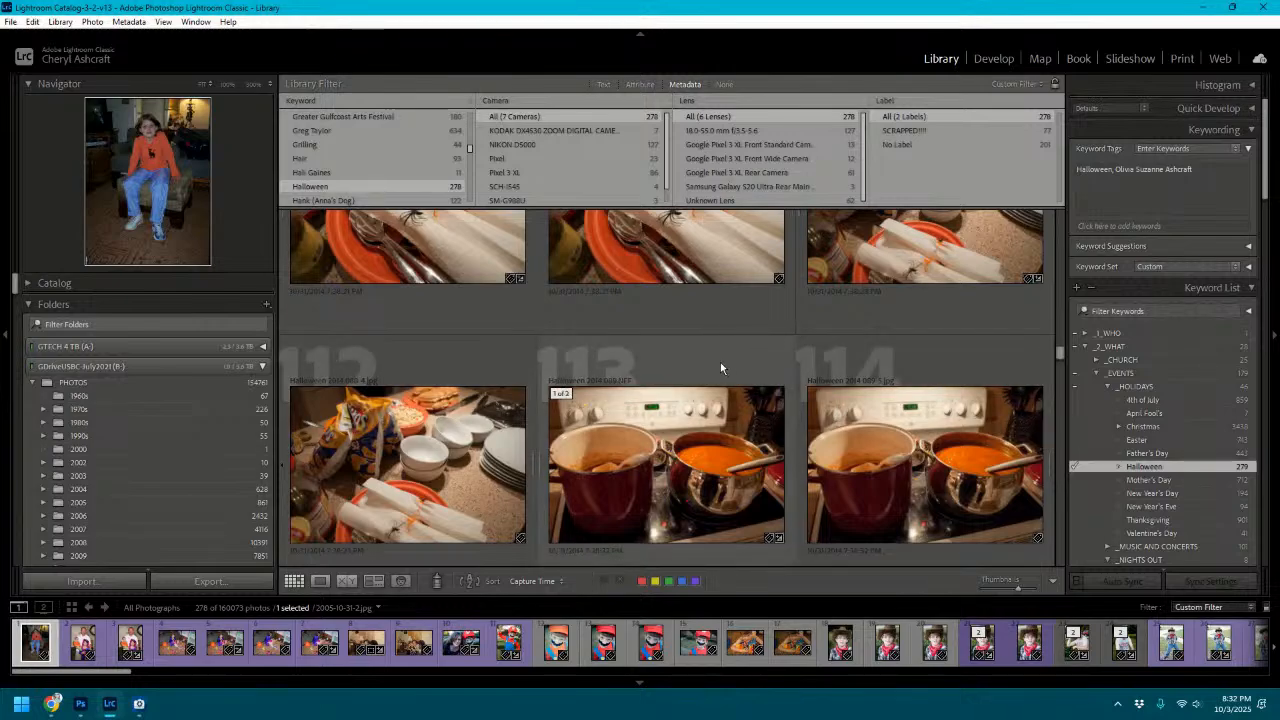
scroll(720, 368, "down", 2)
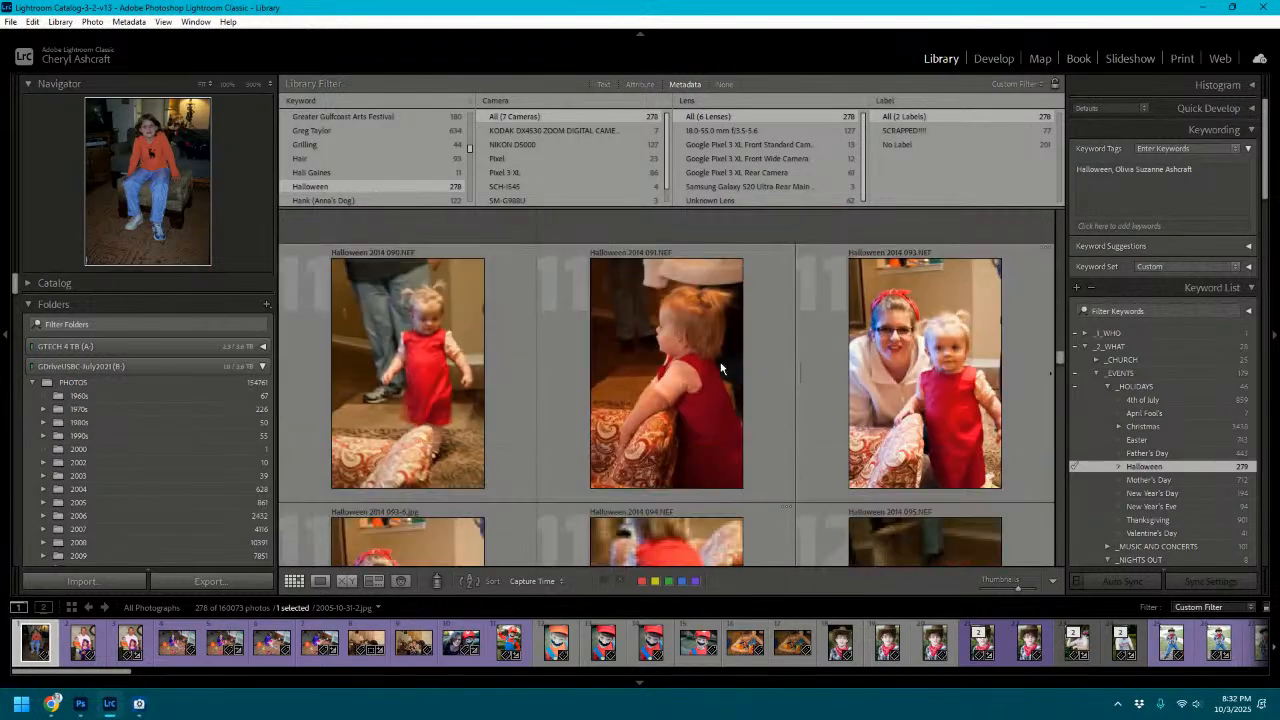
scroll(720, 368, "down", 1)
scroll(720, 367, "down", 2)
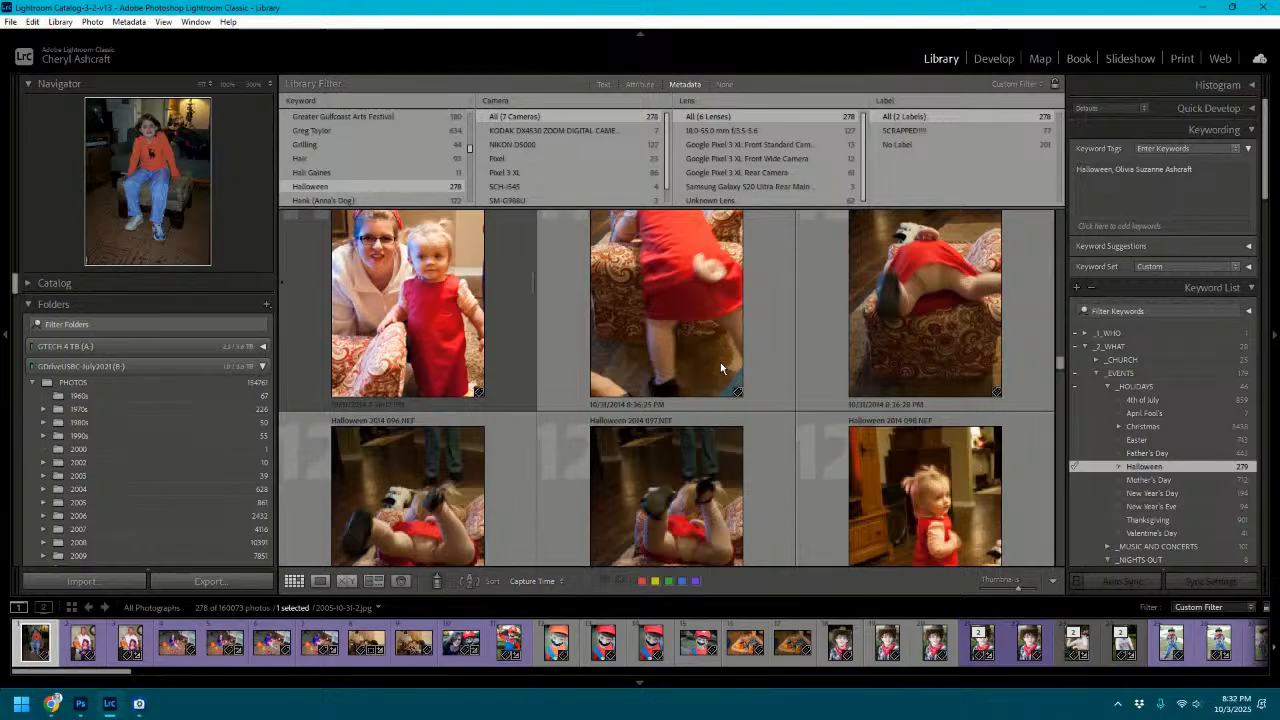
scroll(720, 367, "down", 3)
scroll(720, 367, "down", 5)
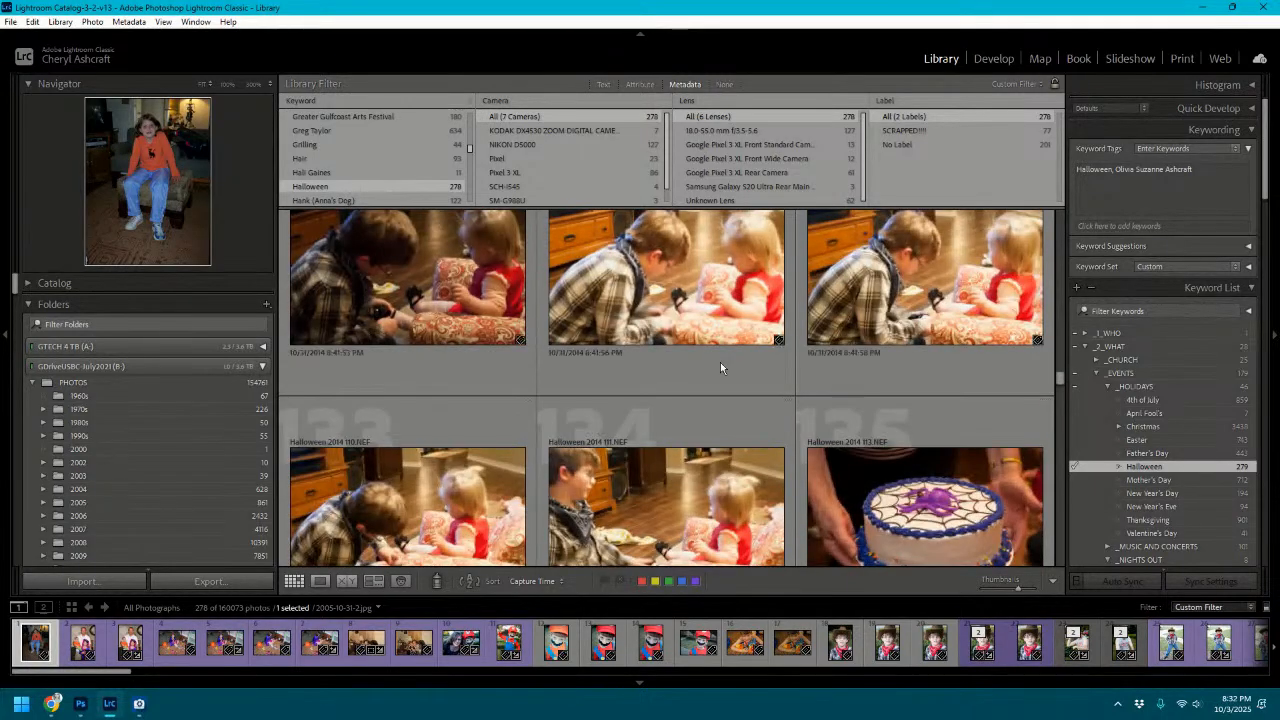
scroll(730, 345, "down", 2)
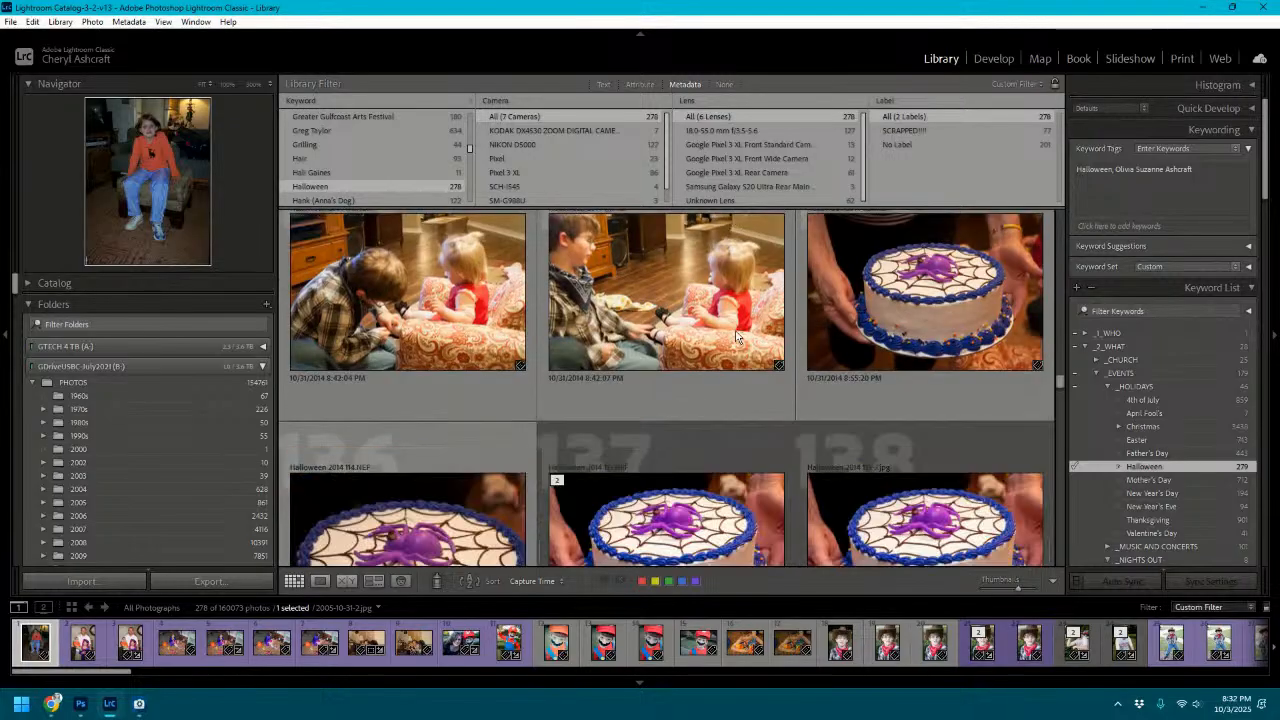
scroll(737, 335, "down", 1)
scroll(737, 335, "down", 1)
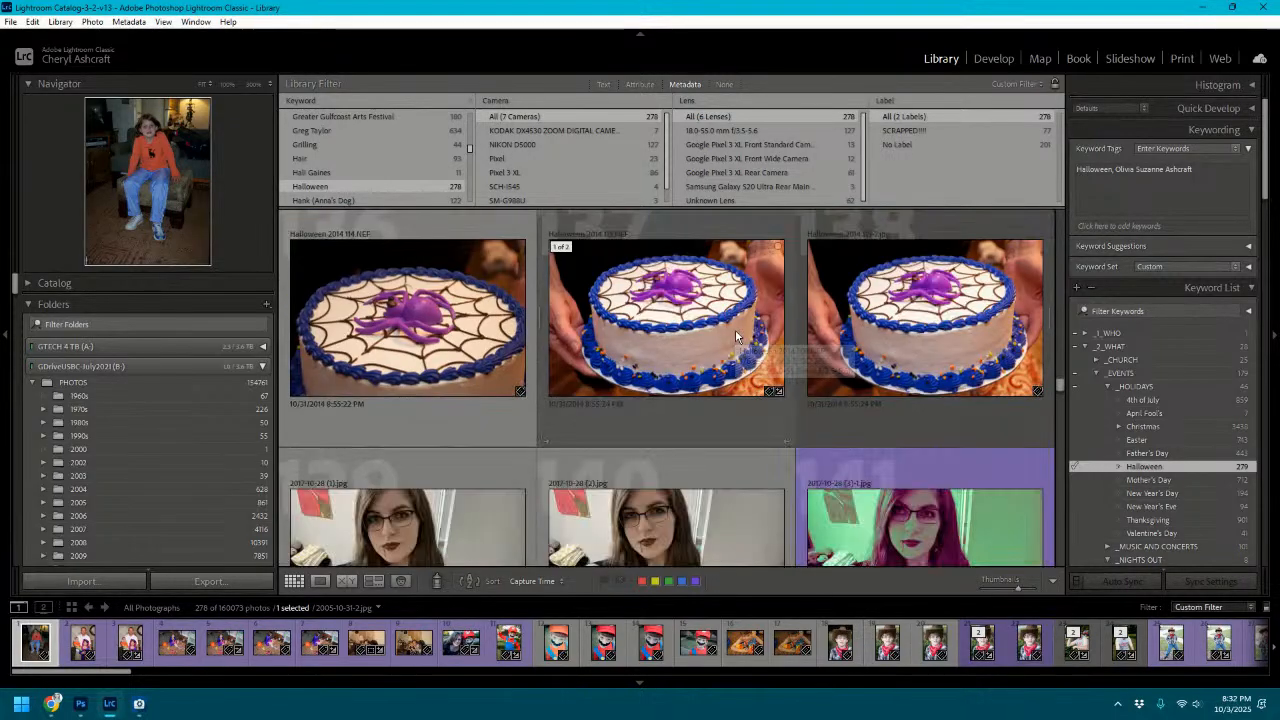
scroll(735, 337, "down", 3)
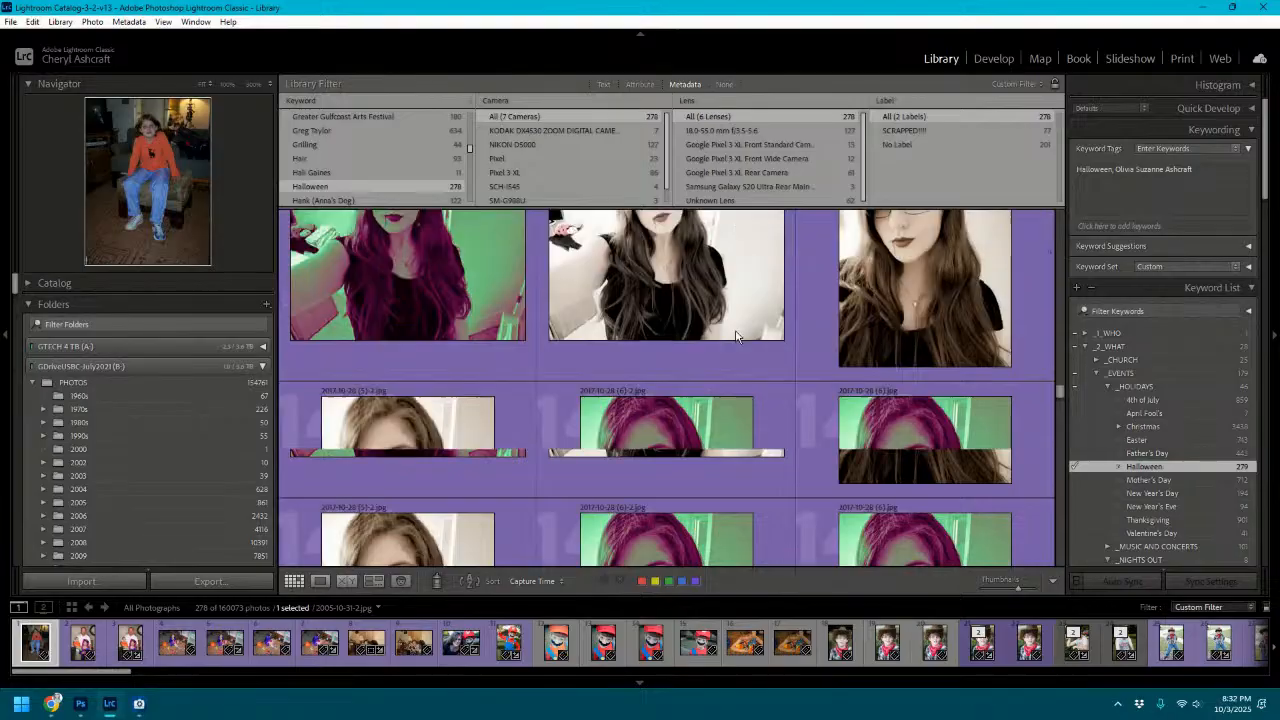
scroll(735, 337, "down", 6)
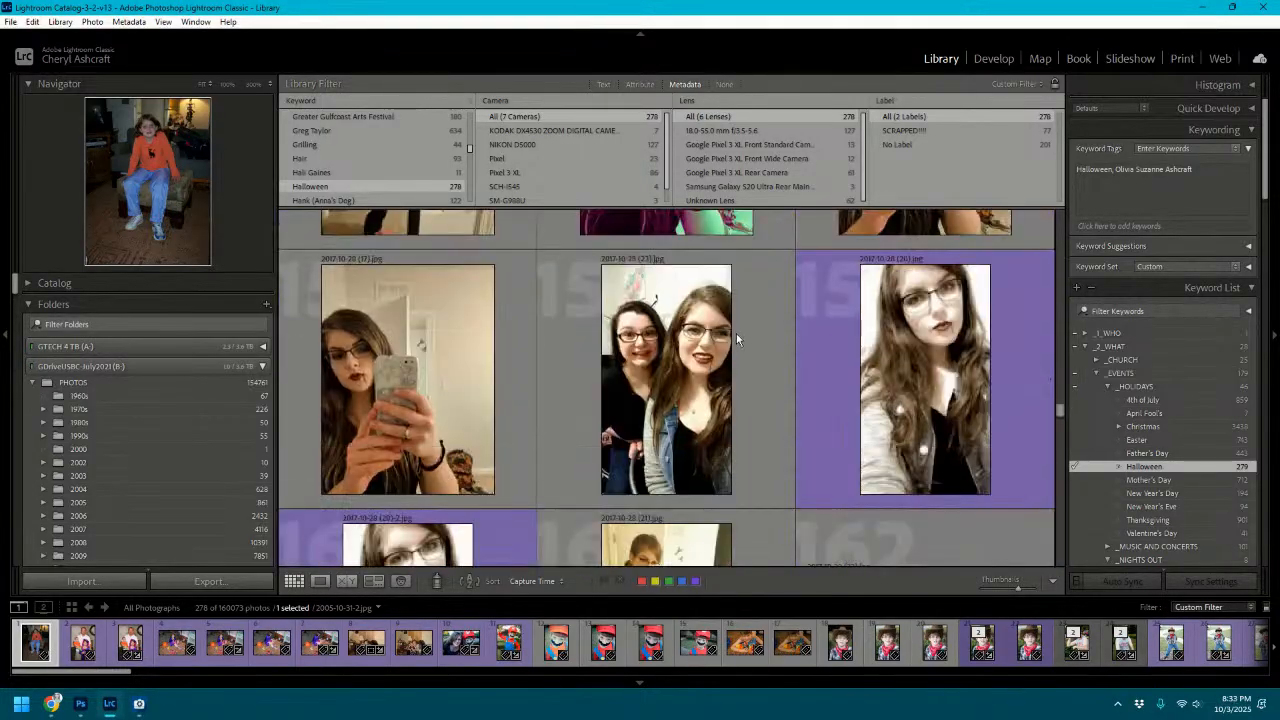
scroll(736, 339, "down", 2)
scroll(736, 339, "down", 1)
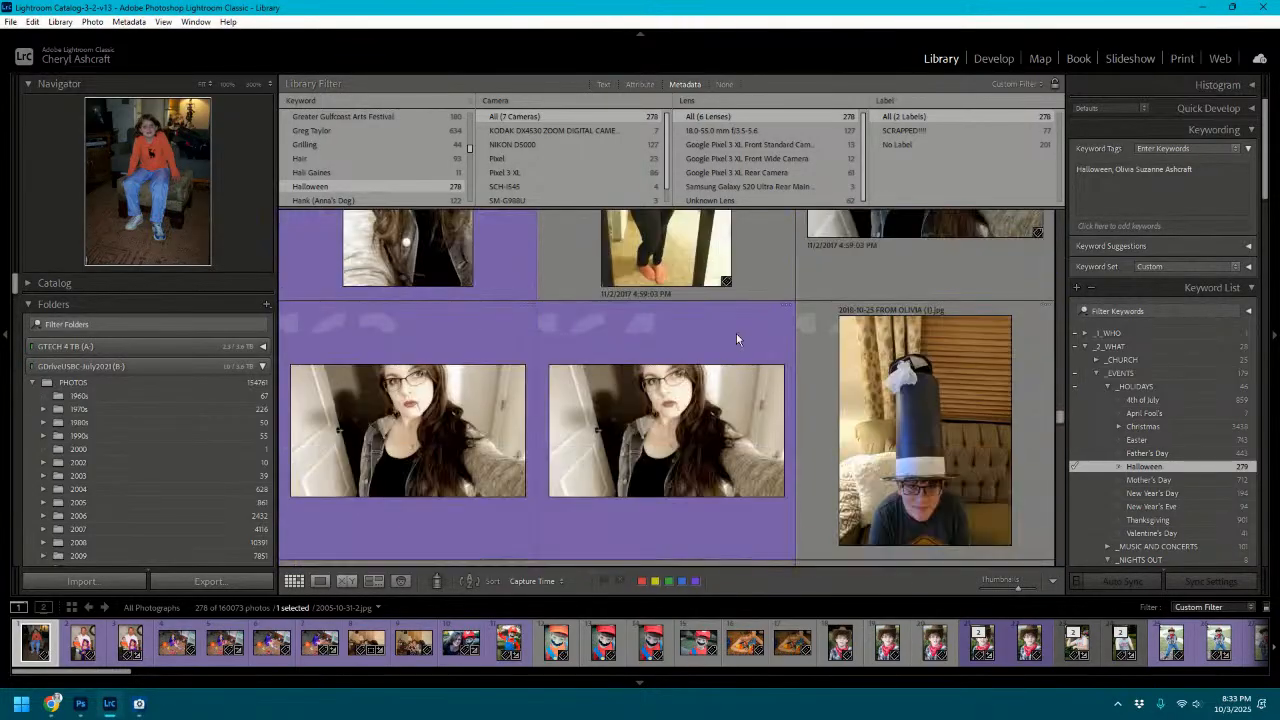
scroll(736, 339, "down", 3)
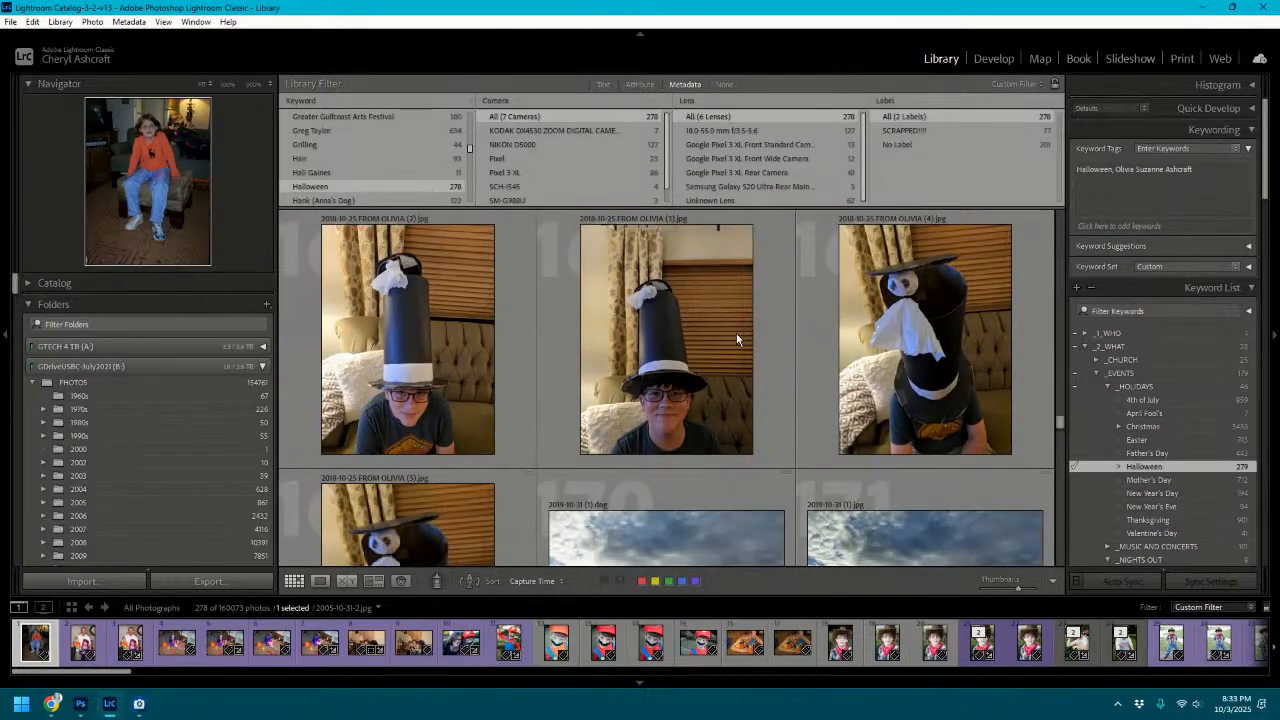
Examine the 2018-10-25 tall black hat photos one by one, previewing photos (2), (5) and (1) of the series.
left_click(500, 336)
scroll(920, 325, "up", 3)
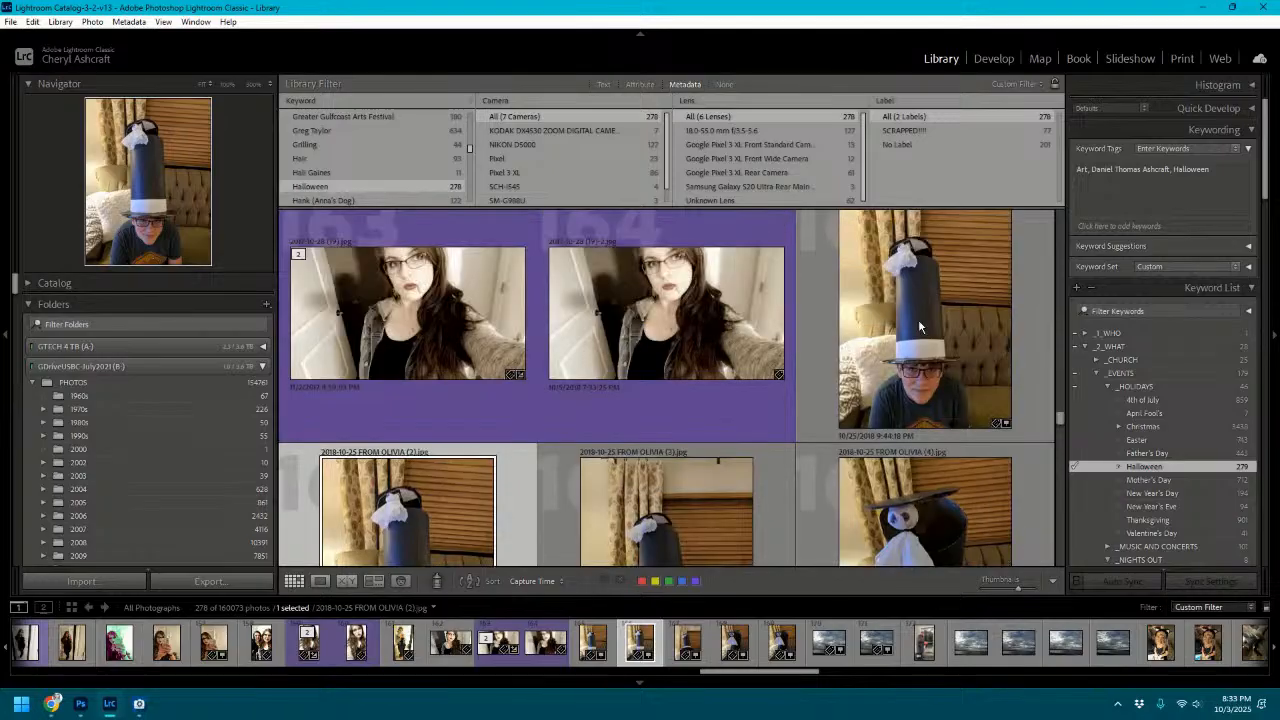
scroll(920, 325, "down", 3)
scroll(920, 327, "down", 2)
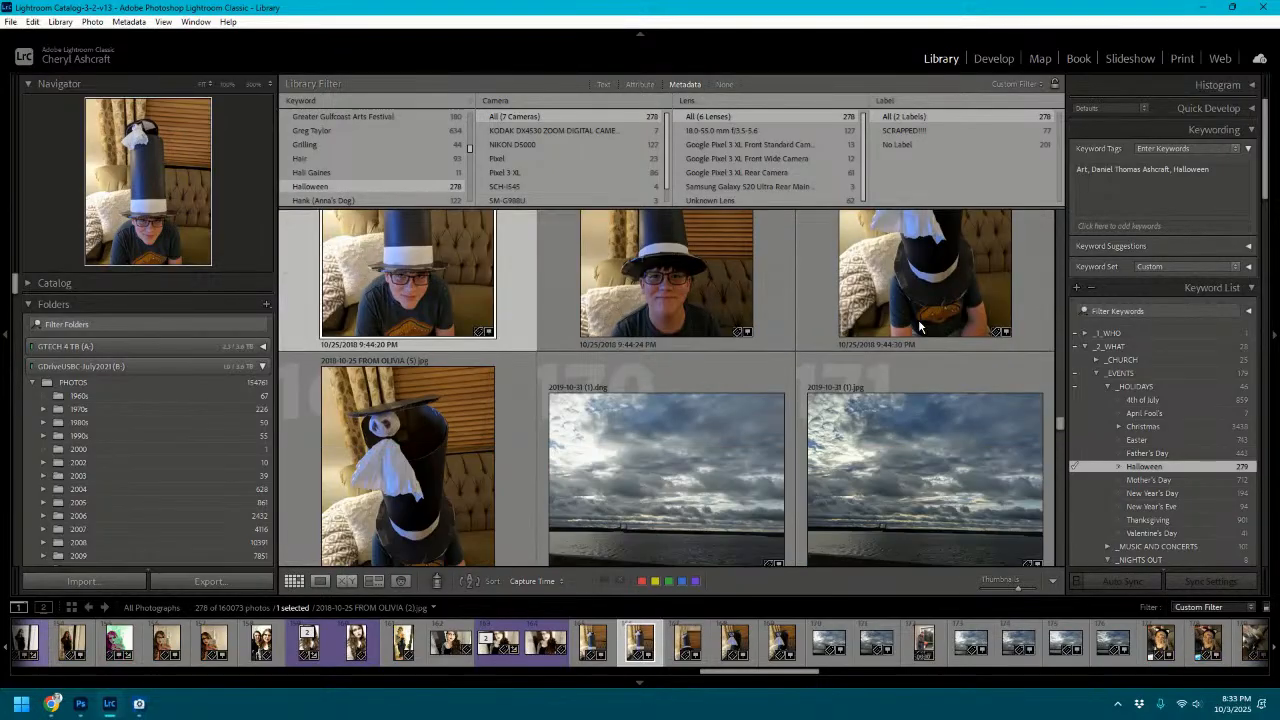
scroll(602, 452, "down", 3)
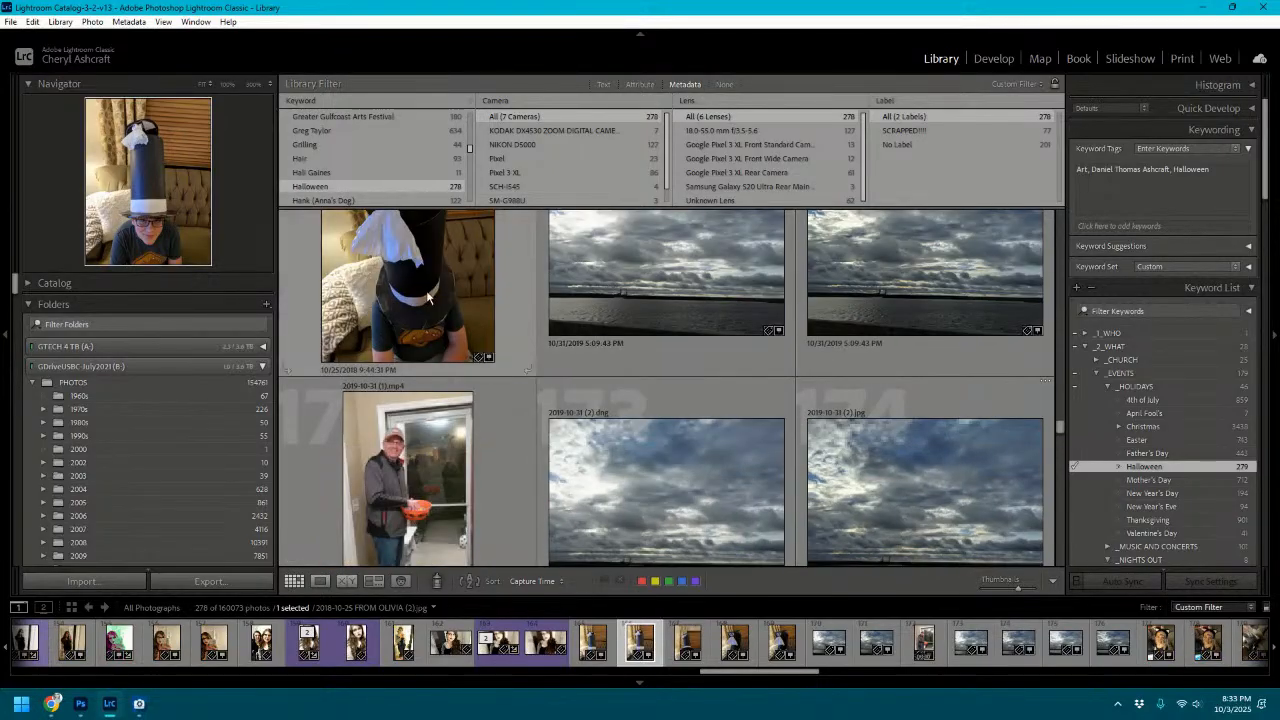
left_click(494, 306)
scroll(719, 343, "up", 3)
scroll(718, 343, "up", 3)
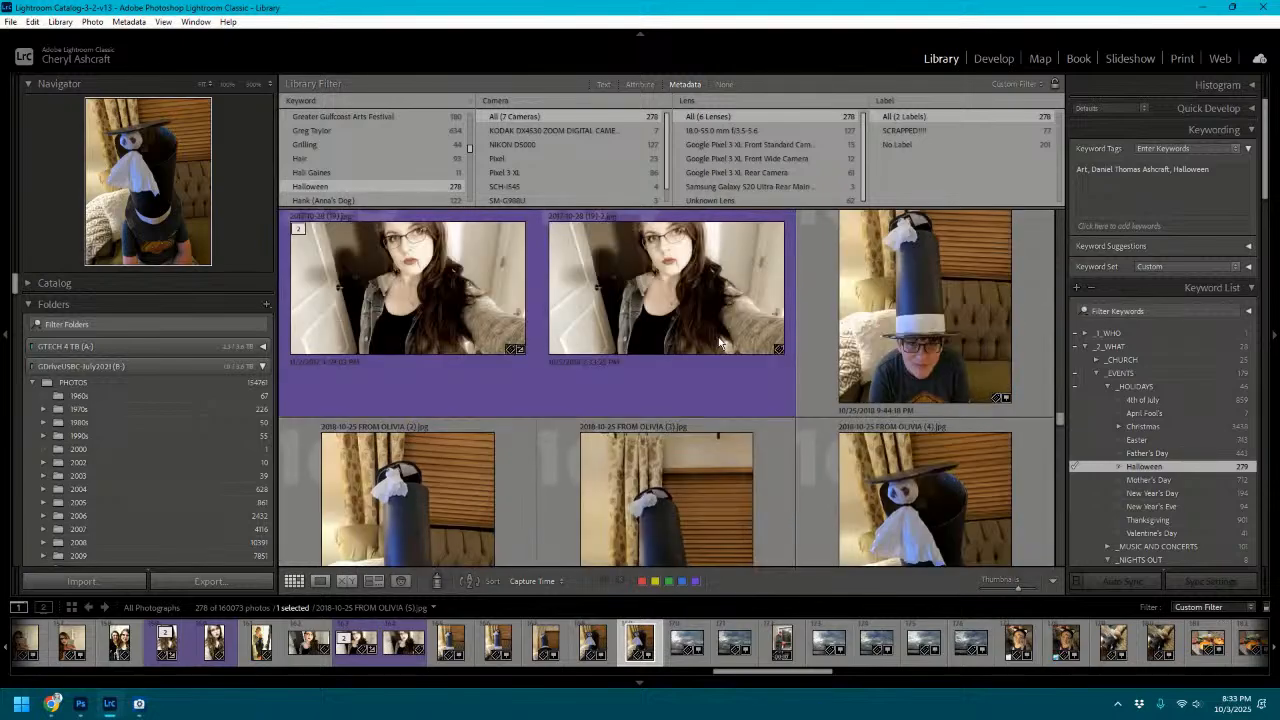
Browse the 2019-10-31 Halloween photos and select the cat face-paint portrait 2019-10-31 (4).dng.
scroll(700, 381, "down", 5)
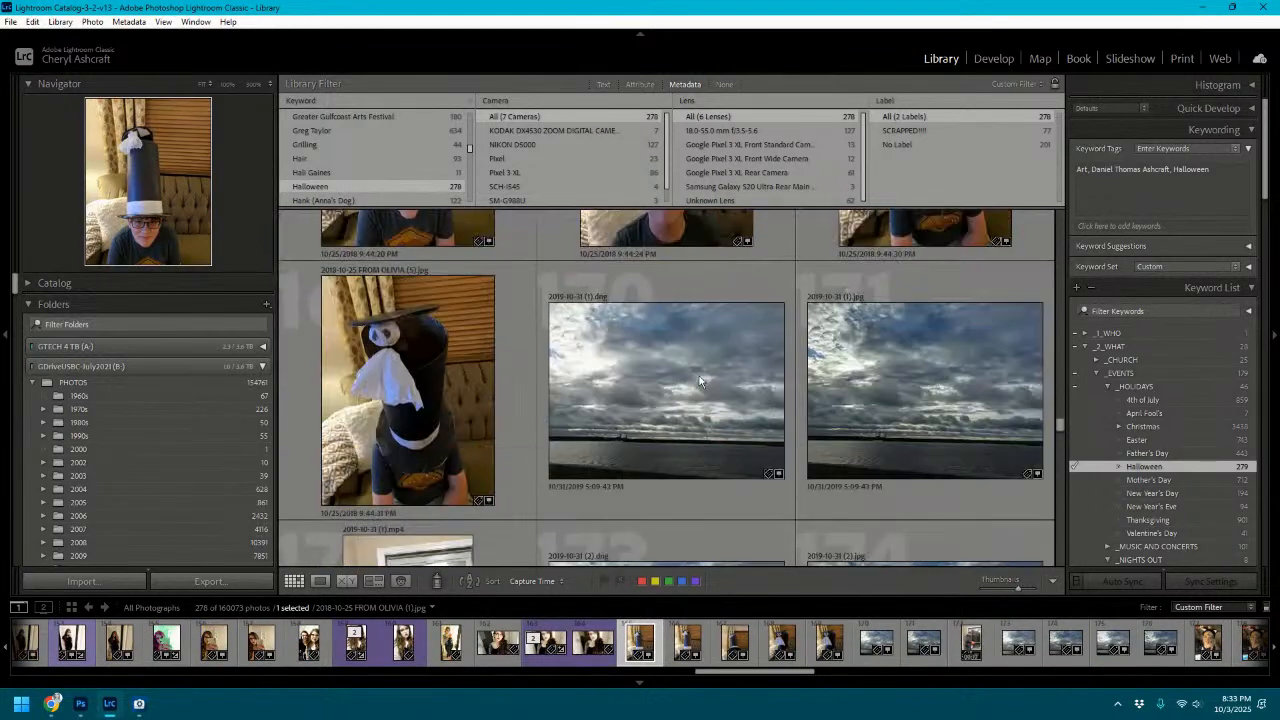
scroll(699, 381, "down", 3)
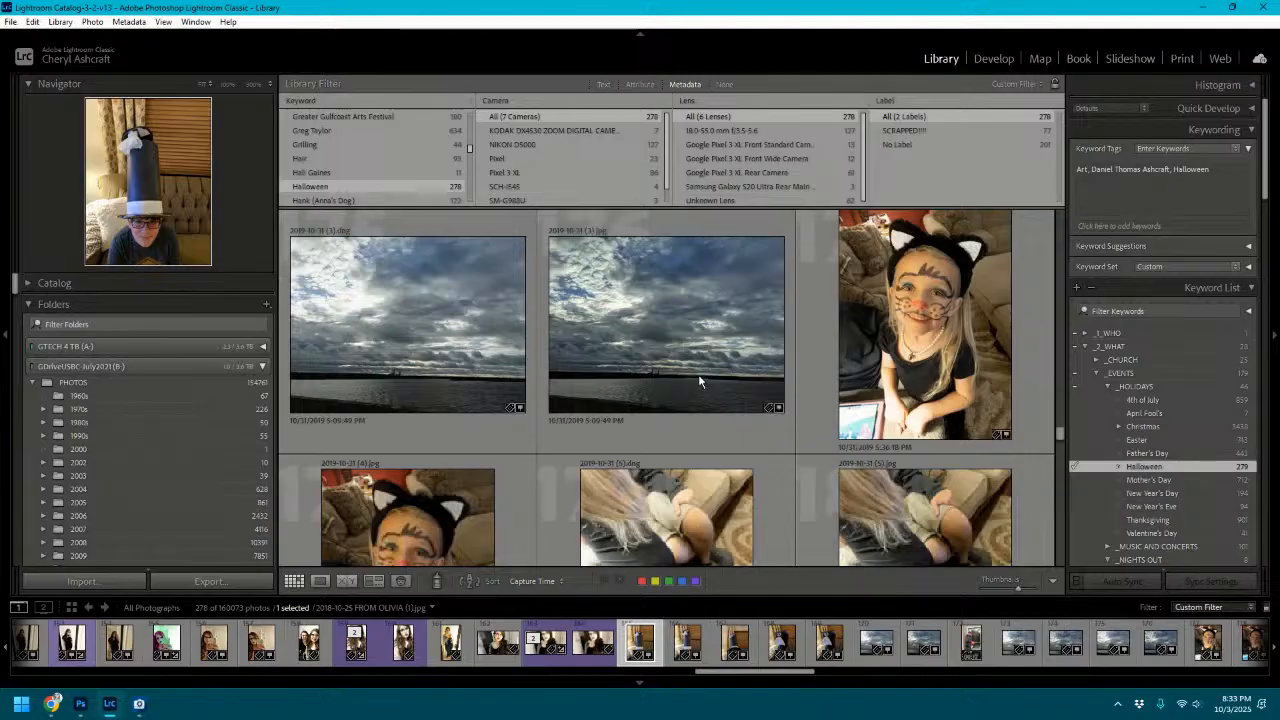
scroll(699, 381, "down", 3)
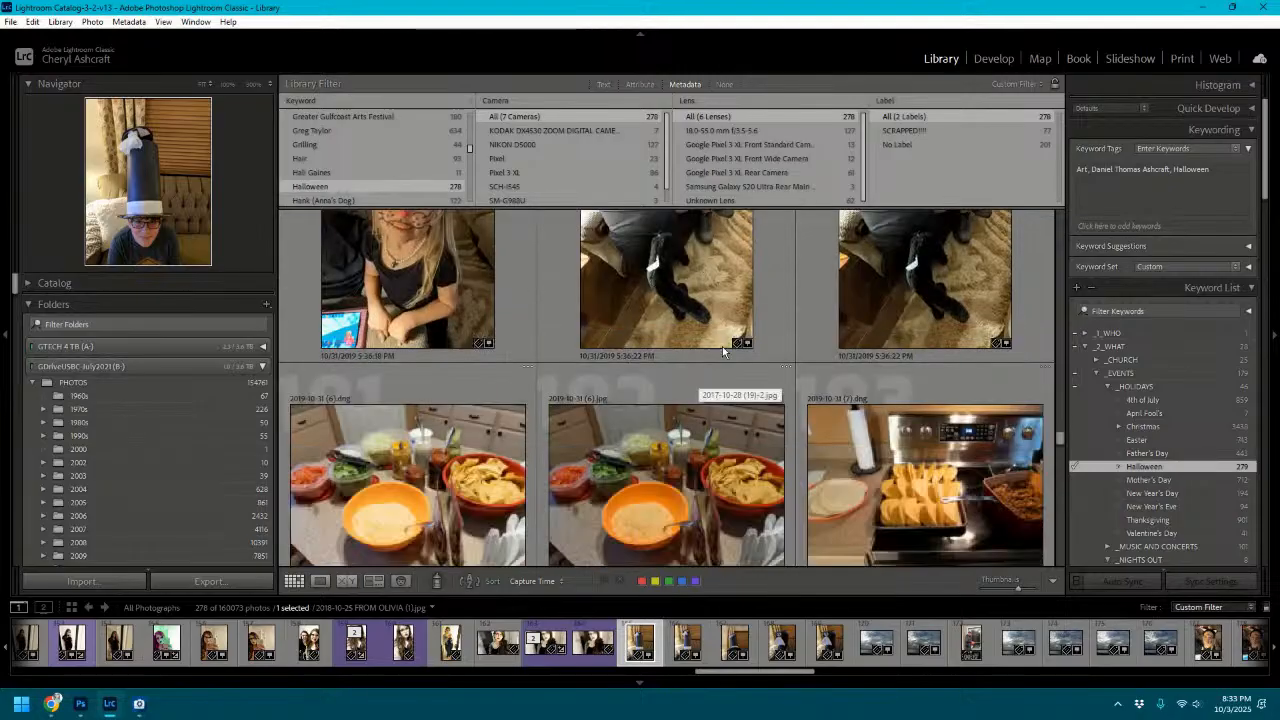
scroll(722, 346, "up", 2)
scroll(722, 346, "up", 3)
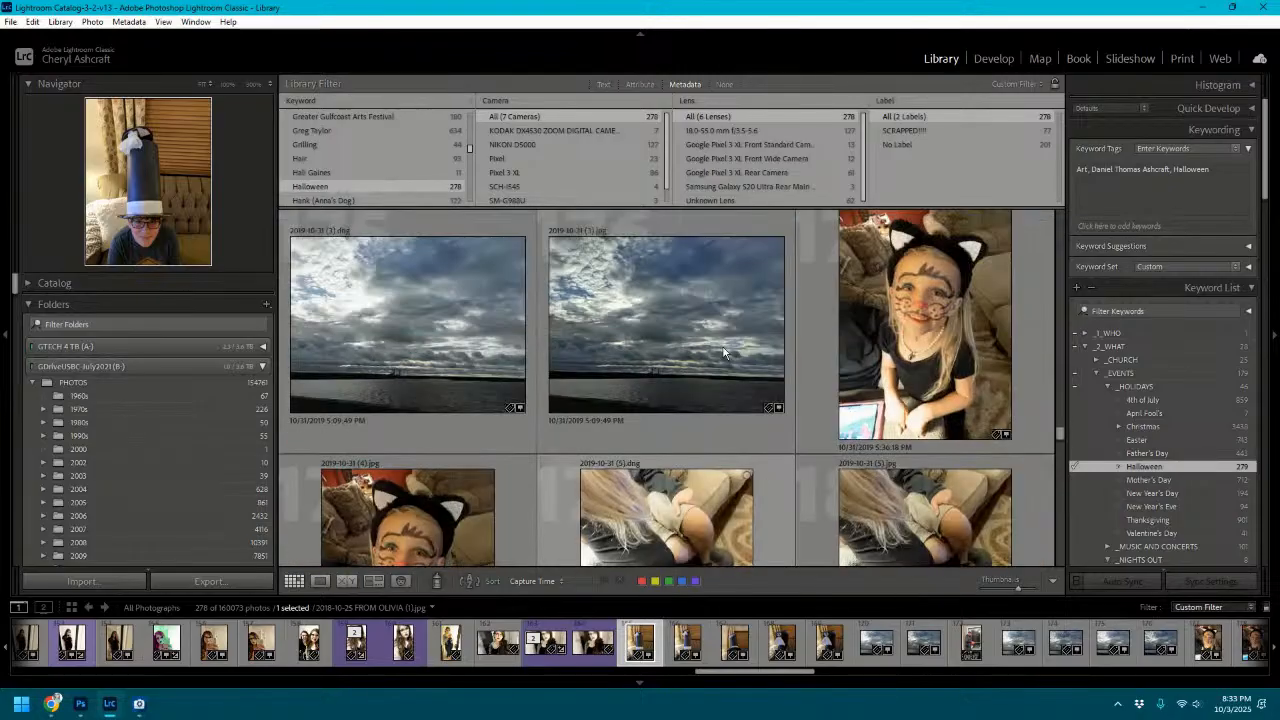
left_click(829, 347)
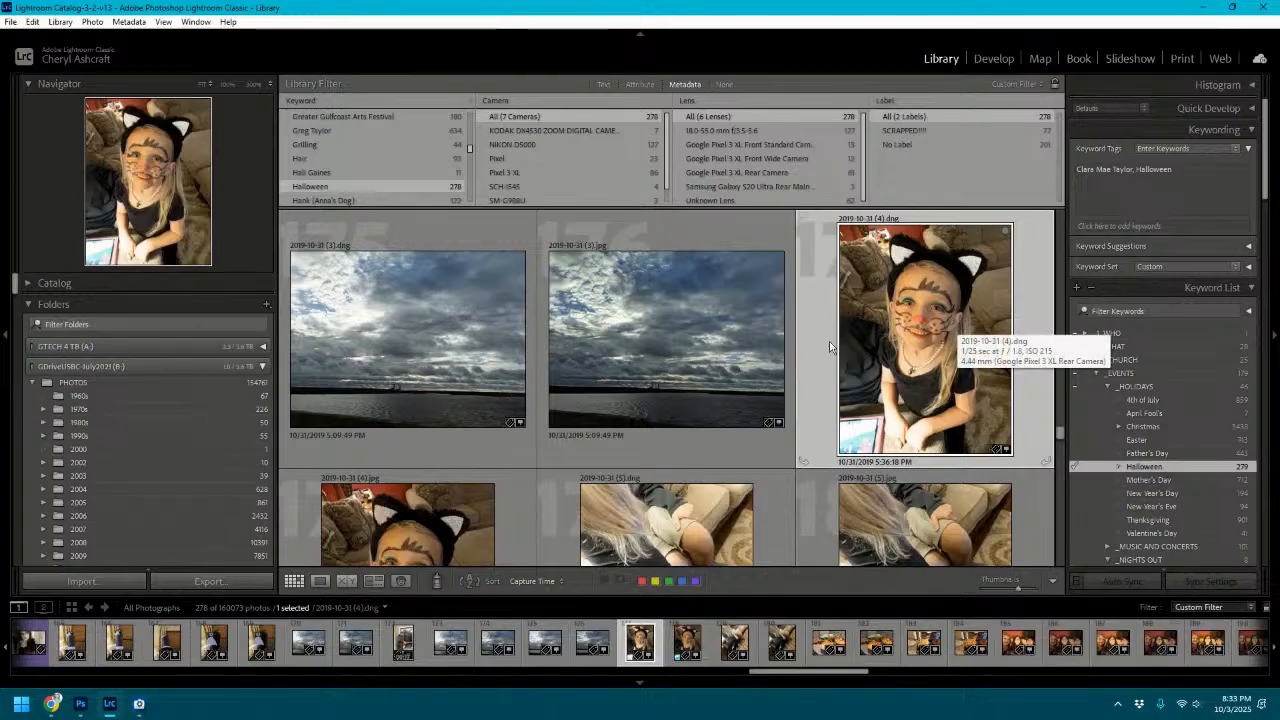
Open 2019-10-31 (4).jpg for developing and collapse the Food-Lightroom-Presets-Vol.2 and F-Stop-Spot-LR-Split-Toning preset groups.
left_click(466, 510)
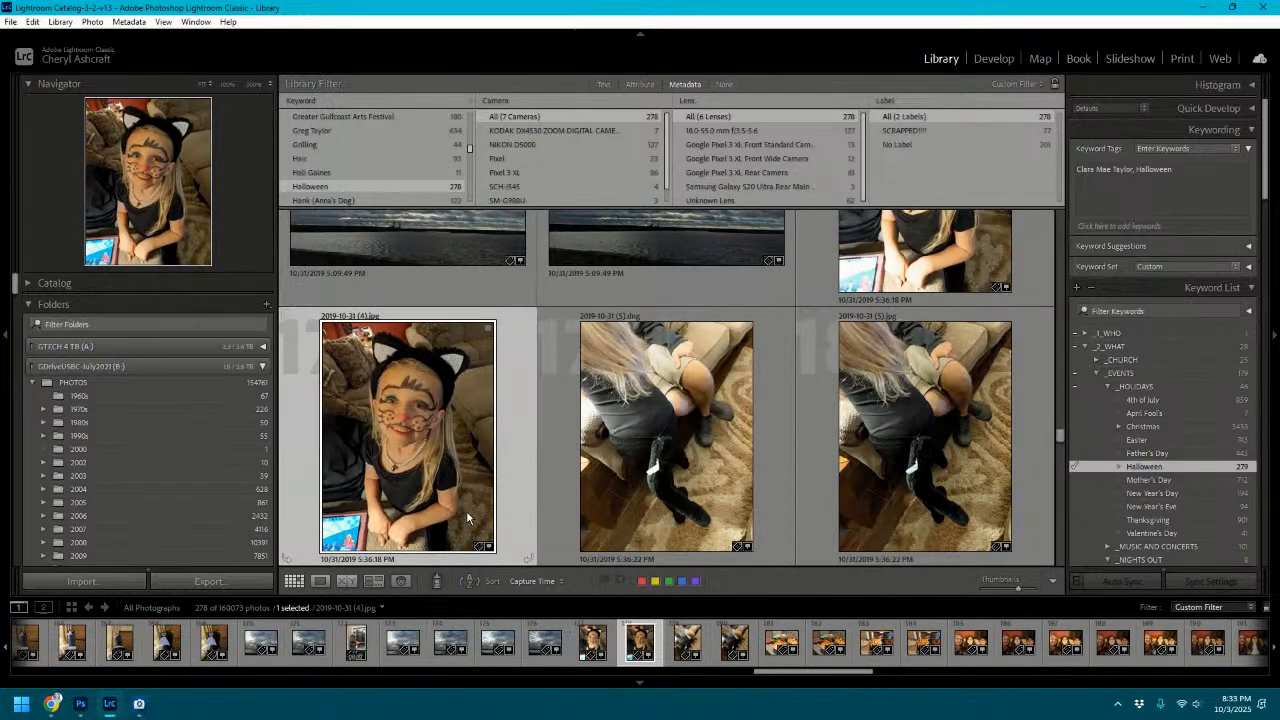
double_click(432, 431)
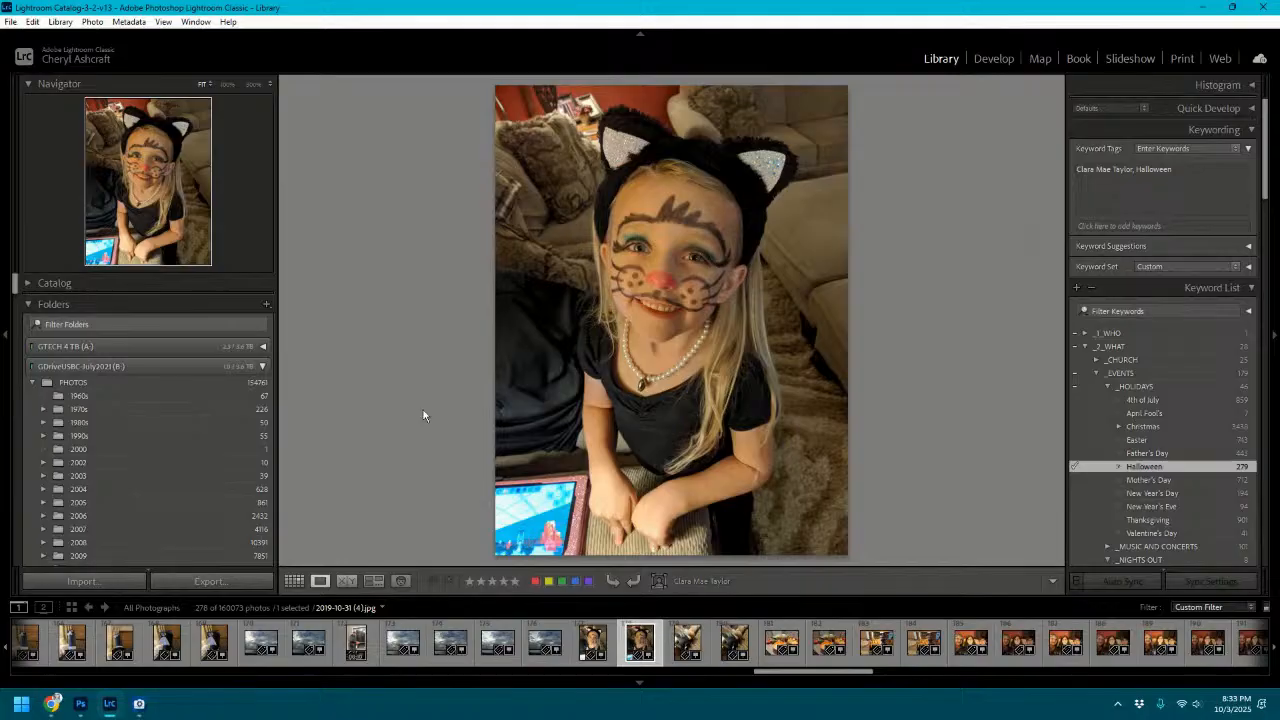
left_click(993, 60)
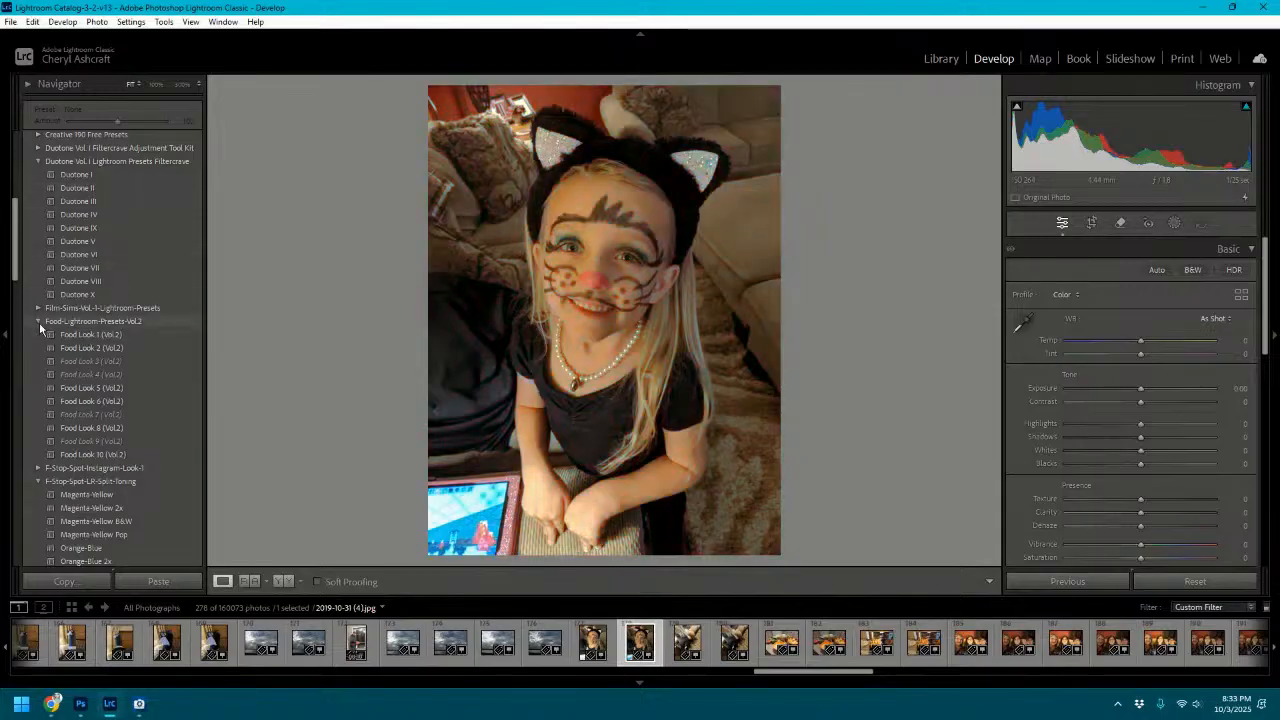
left_click(38, 321)
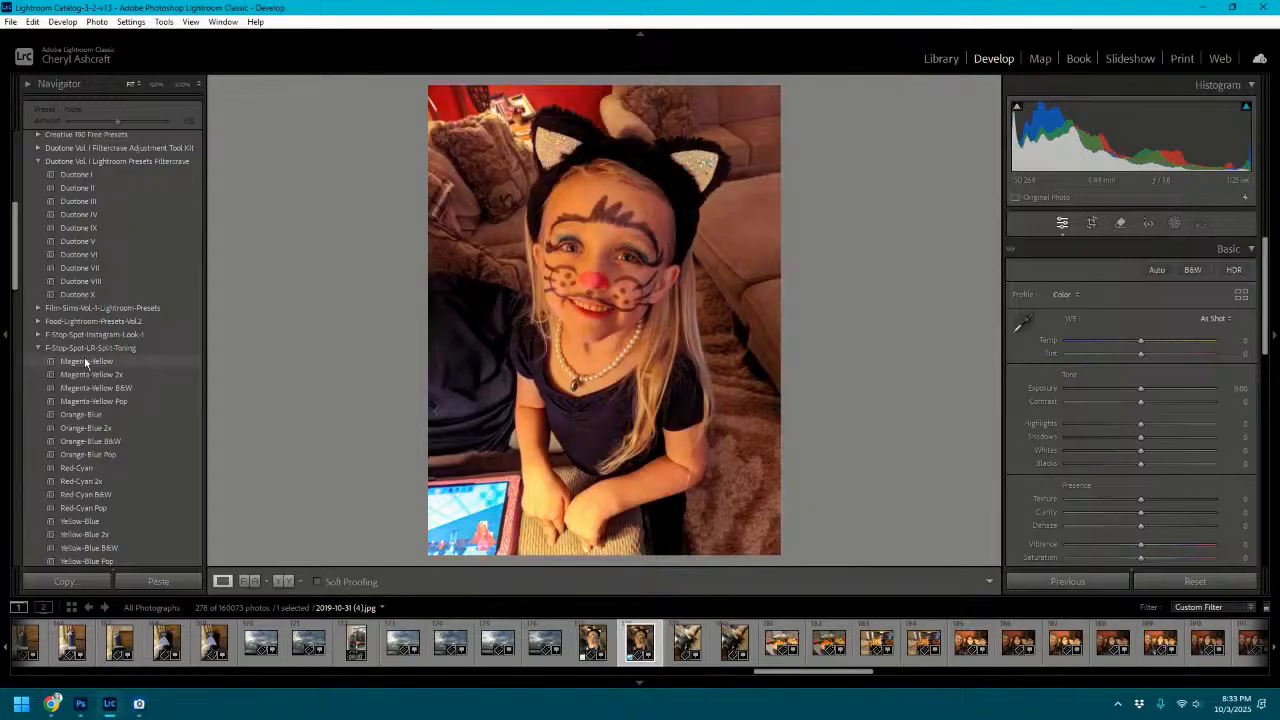
left_click(38, 348)
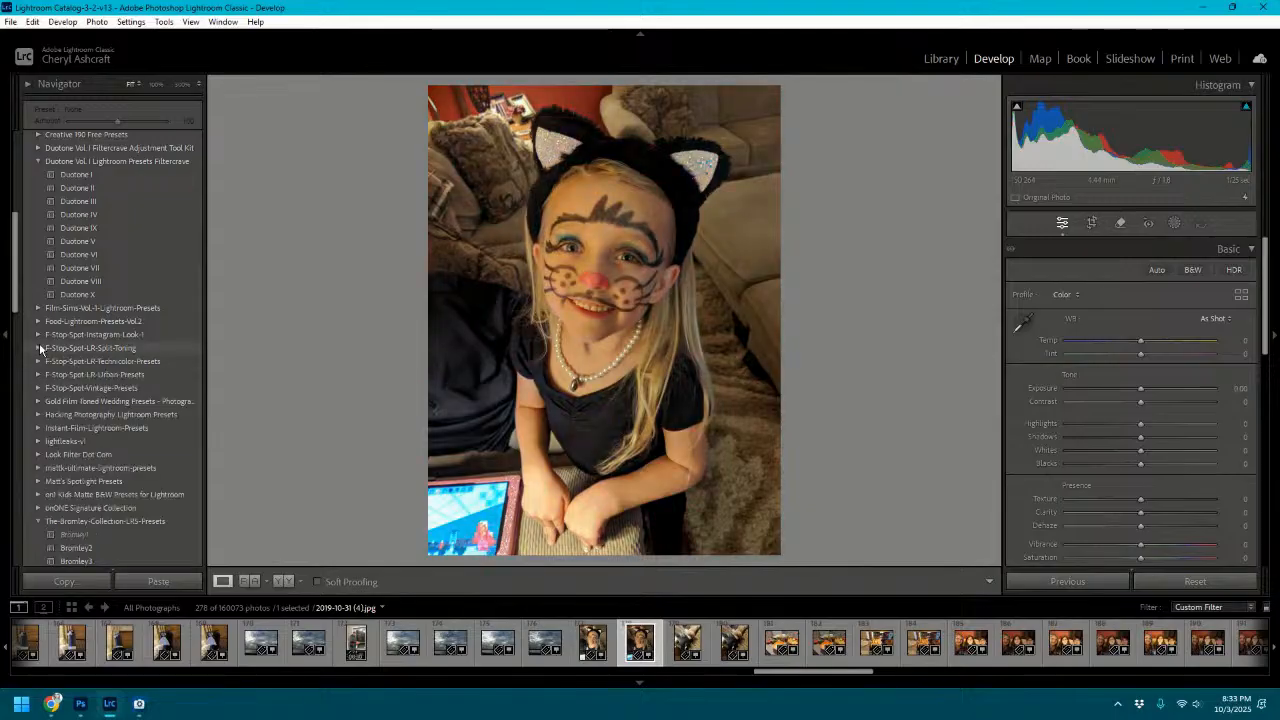
scroll(100, 360, "down", 8)
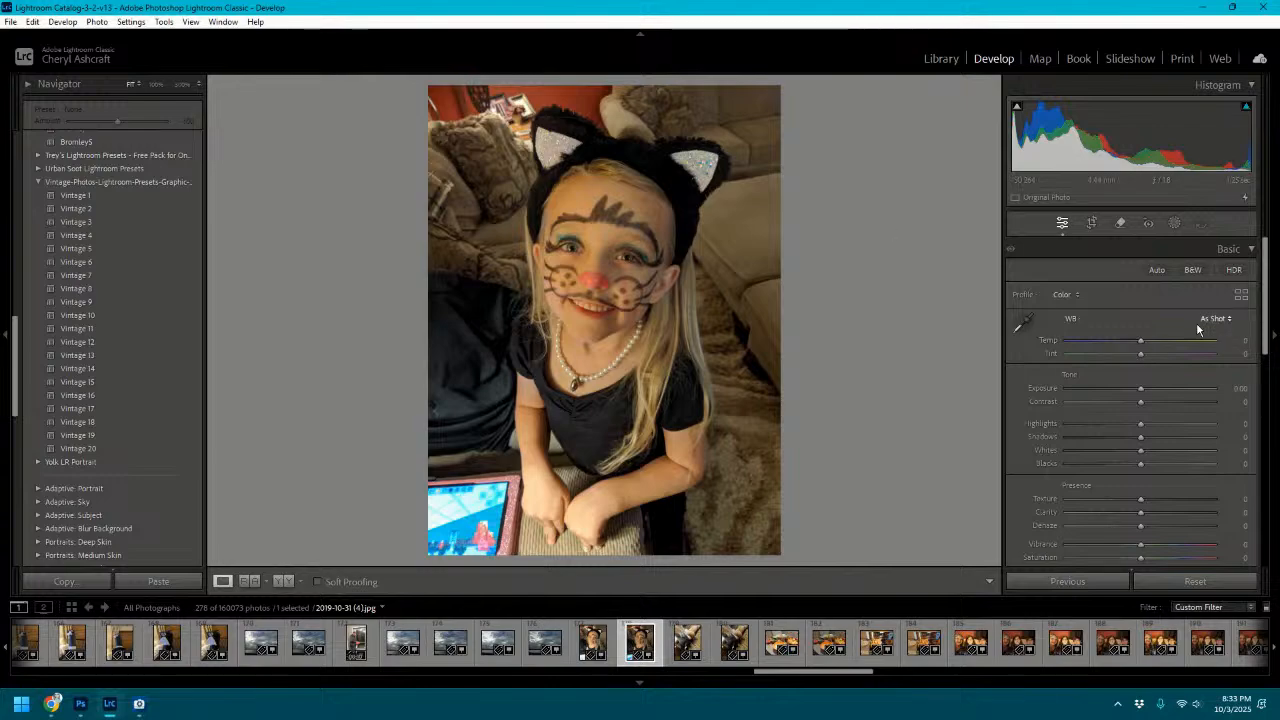
Set the cat portrait's white balance to Auto, exposure to about +0.79, blacks to about -45 and shadows to about +29.
left_click(1197, 322)
left_click(1197, 348)
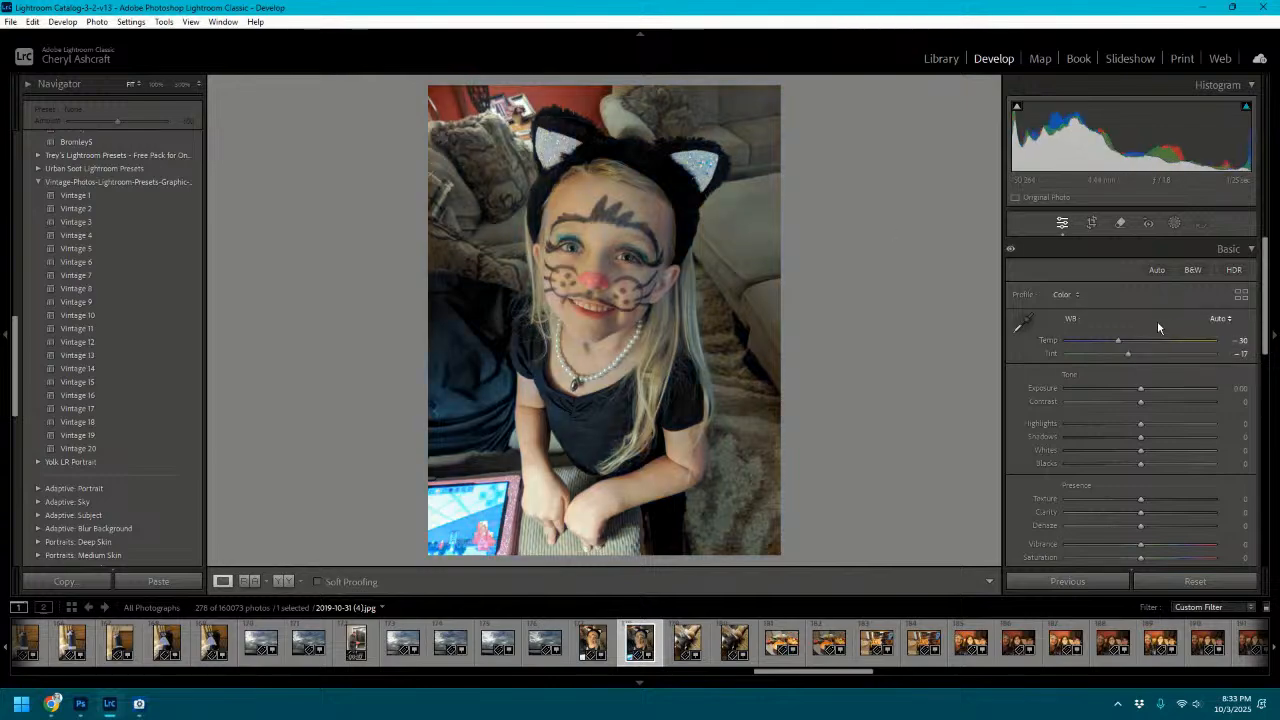
left_click_drag(1141, 388, 1153, 389)
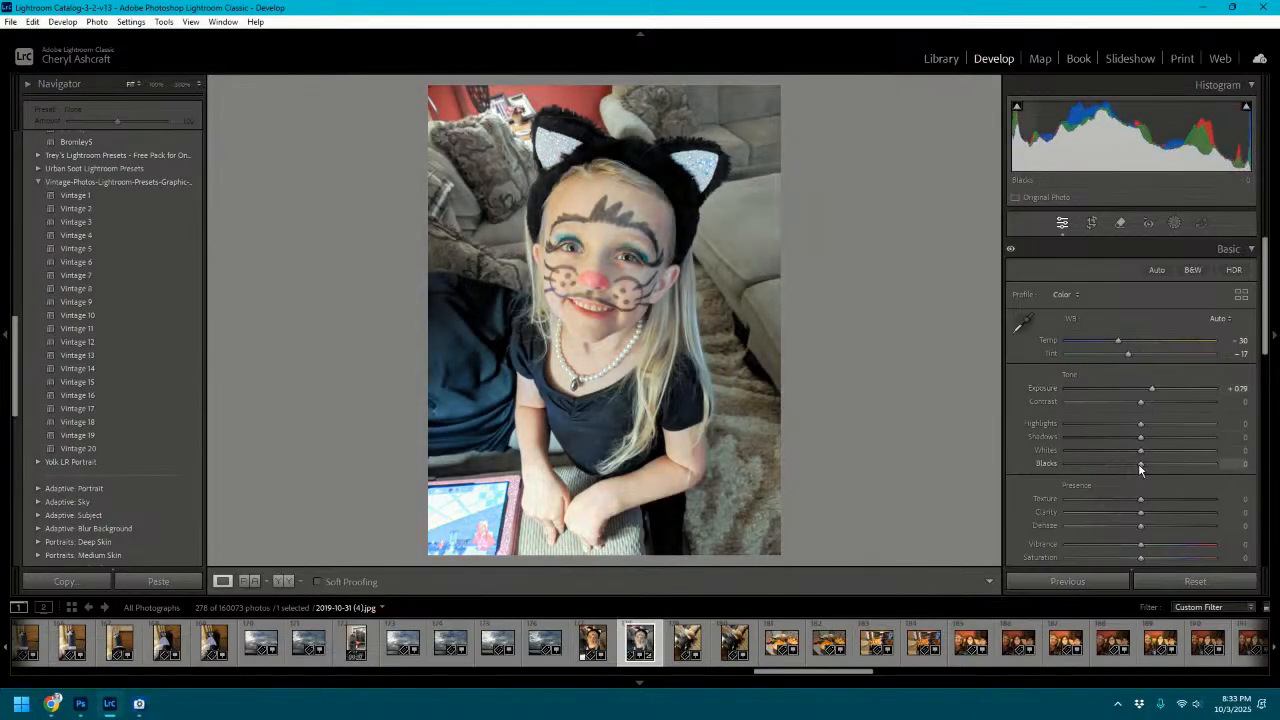
left_click_drag(1140, 467, 1164, 436)
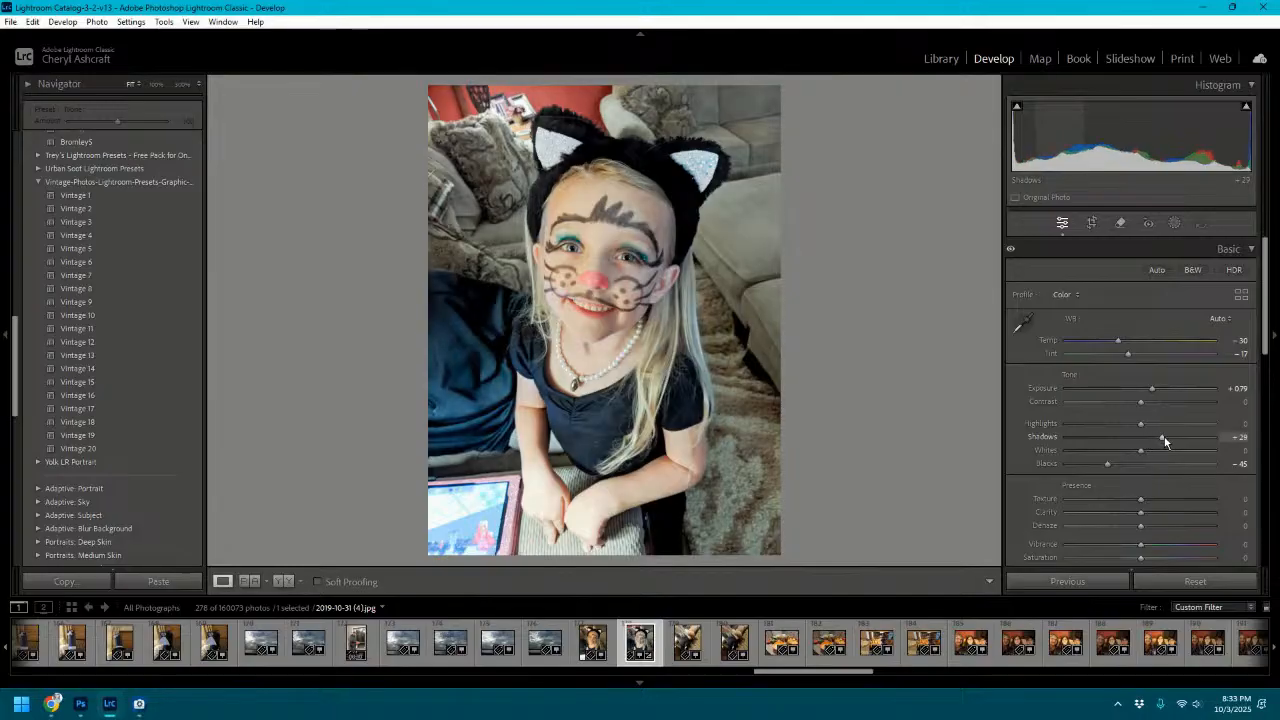
Crop the cat portrait slightly tighter at its original aspect ratio, trimming the tablet corner, and apply the crop.
left_click(1092, 223)
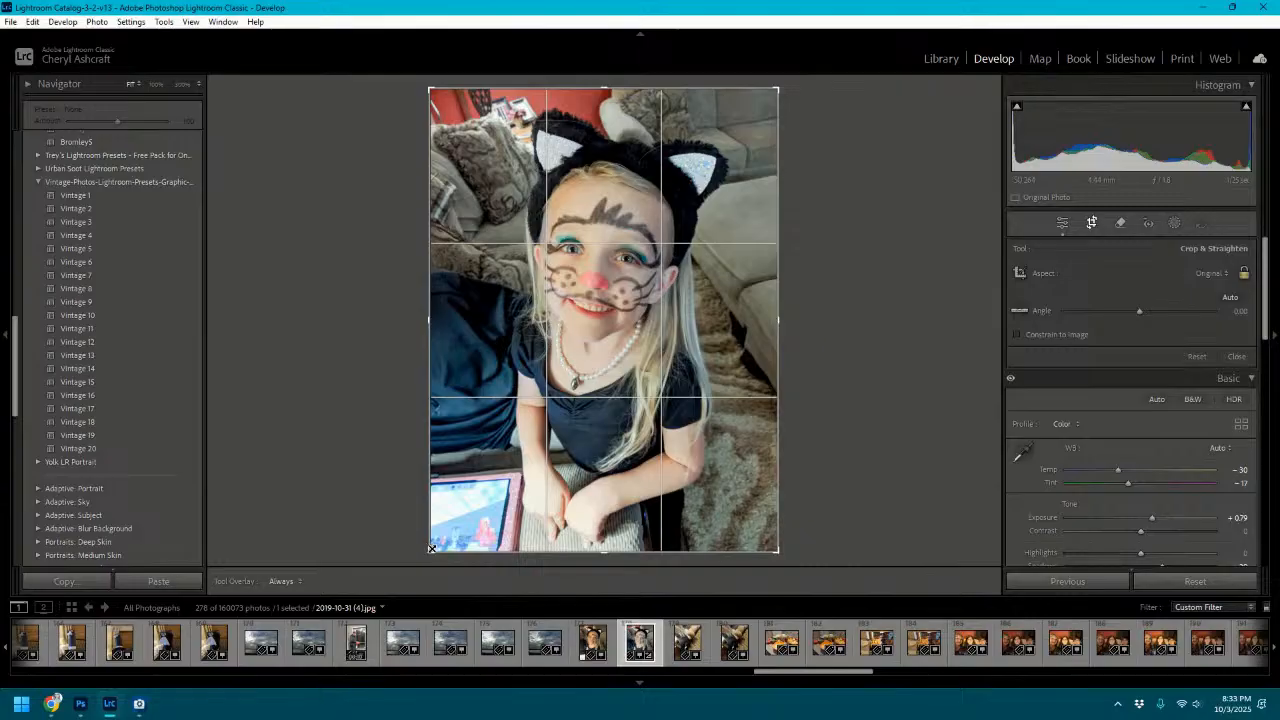
left_click_drag(435, 544, 443, 537)
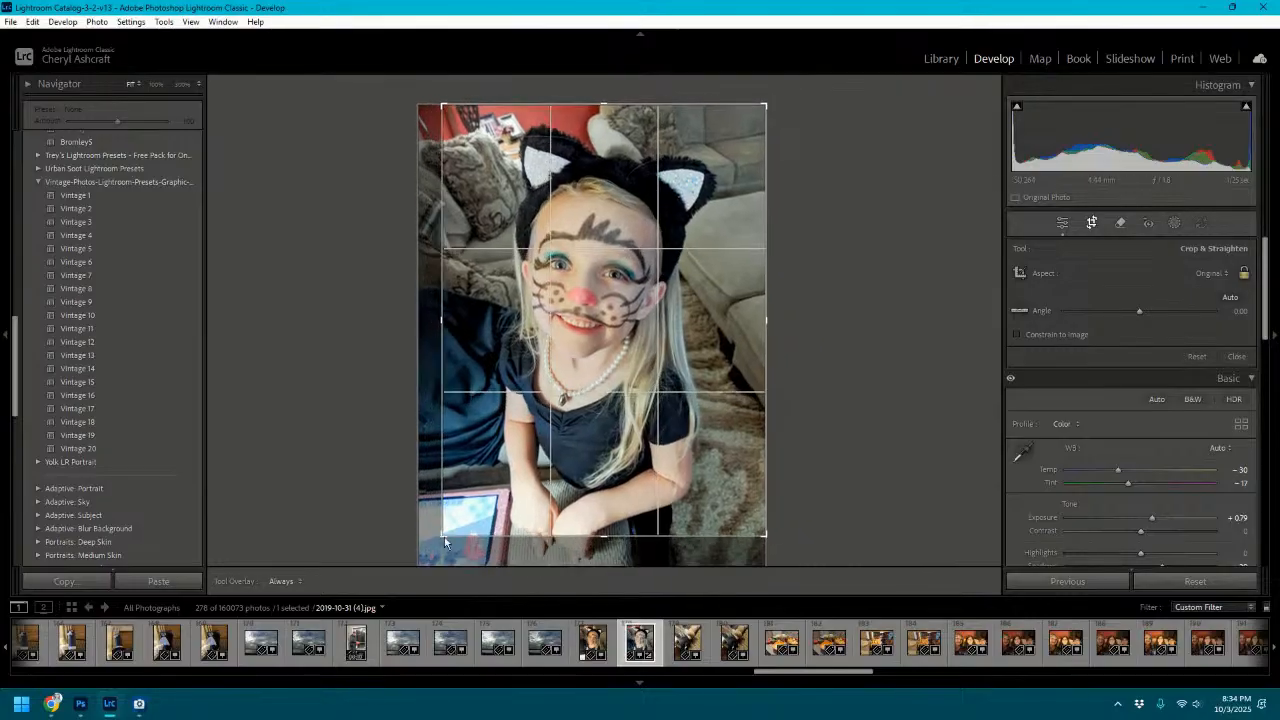
mouse_move(629, 446)
left_mouse_down()
mouse_move(614, 415)
mouse_move(622, 431)
left_mouse_up()
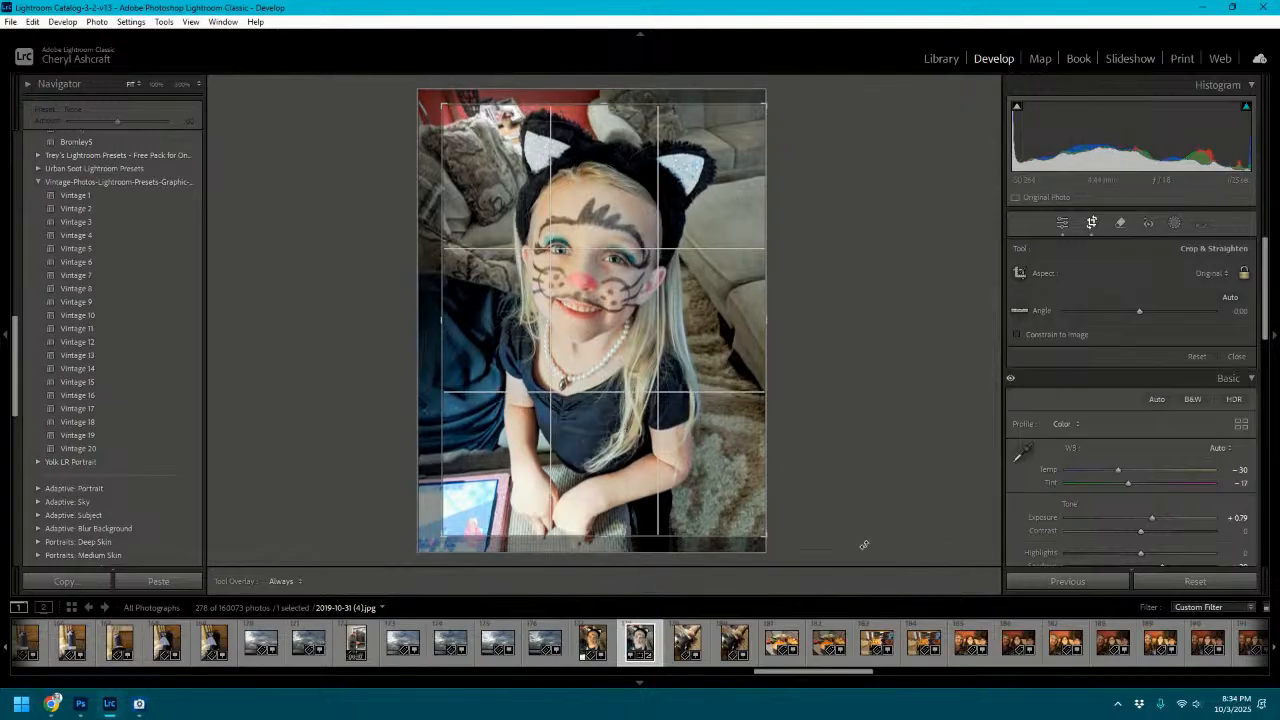
left_click(1061, 228)
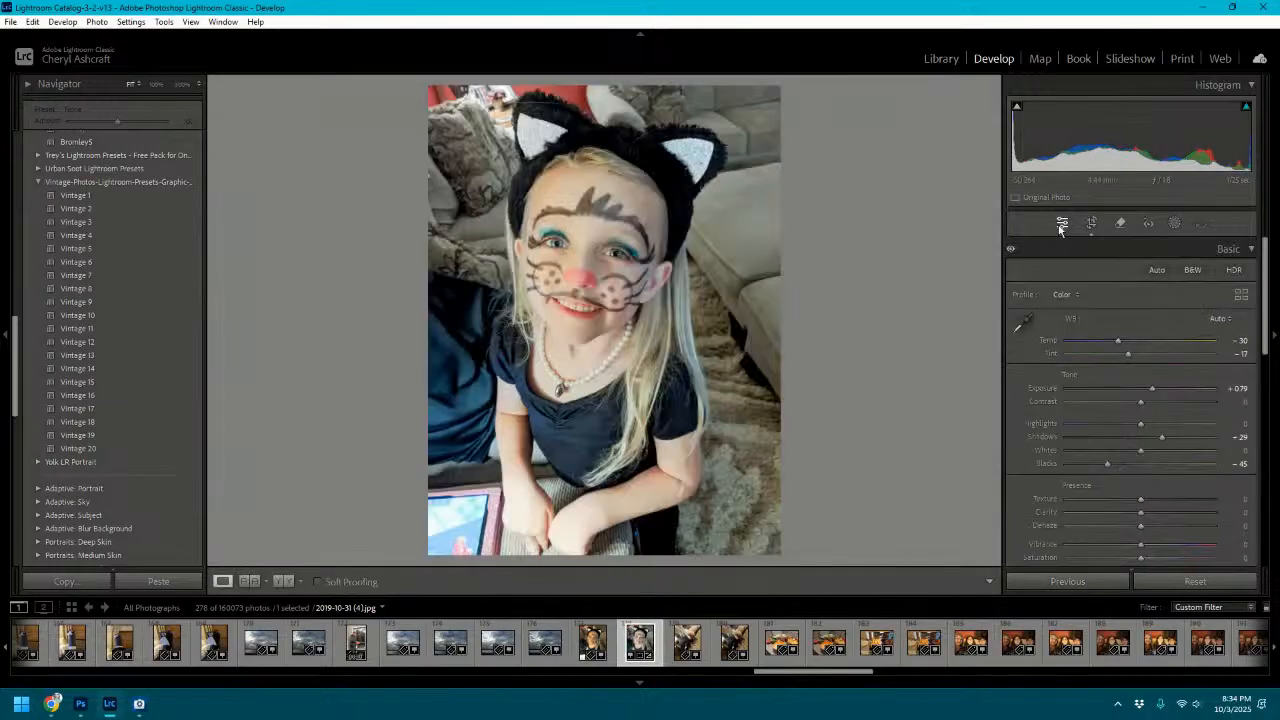
Go to the photo's 2019-10-31 library folder and export the edited portrait to the same folder as the original, named by Filename - Sequence.
right_click(685, 272)
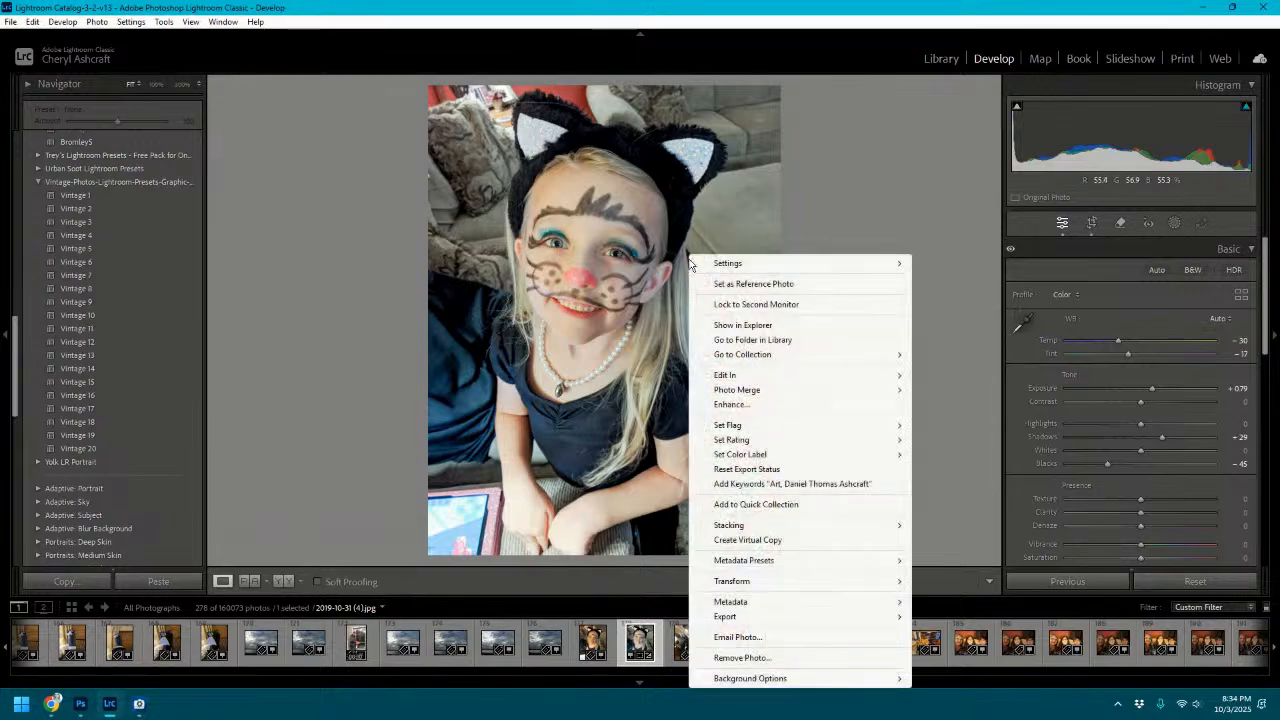
left_click(768, 337)
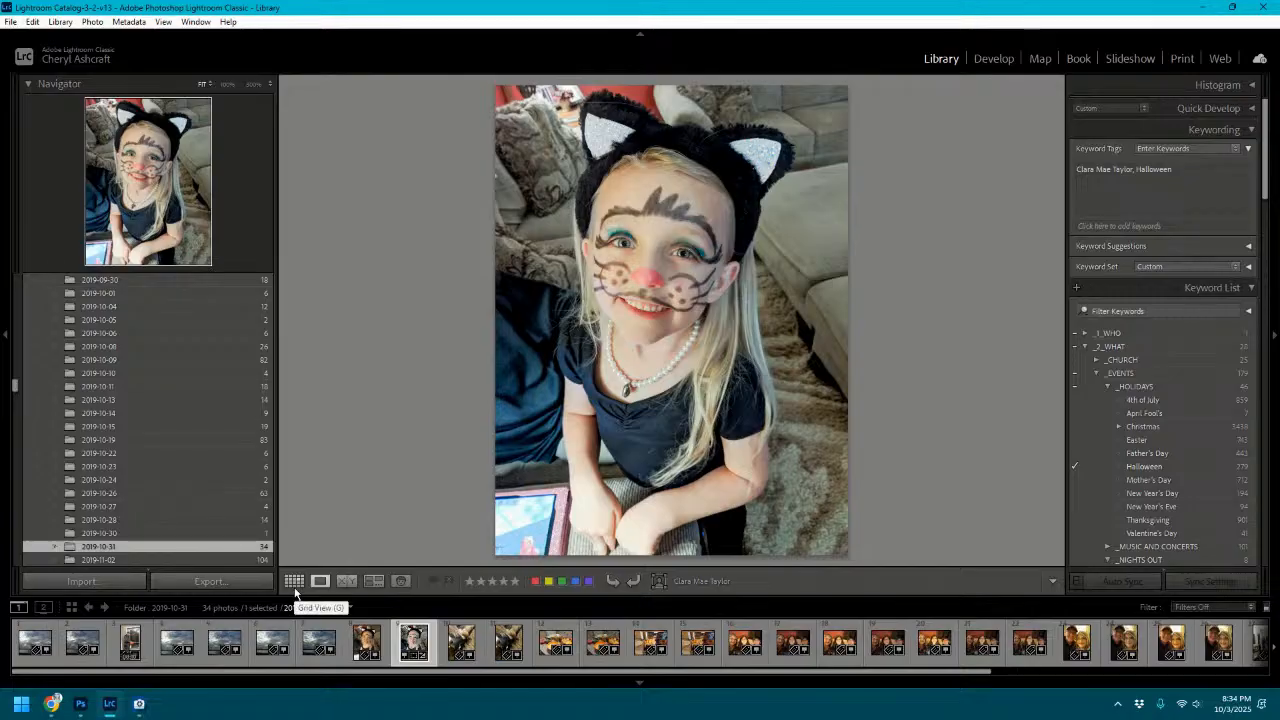
right_click(700, 435)
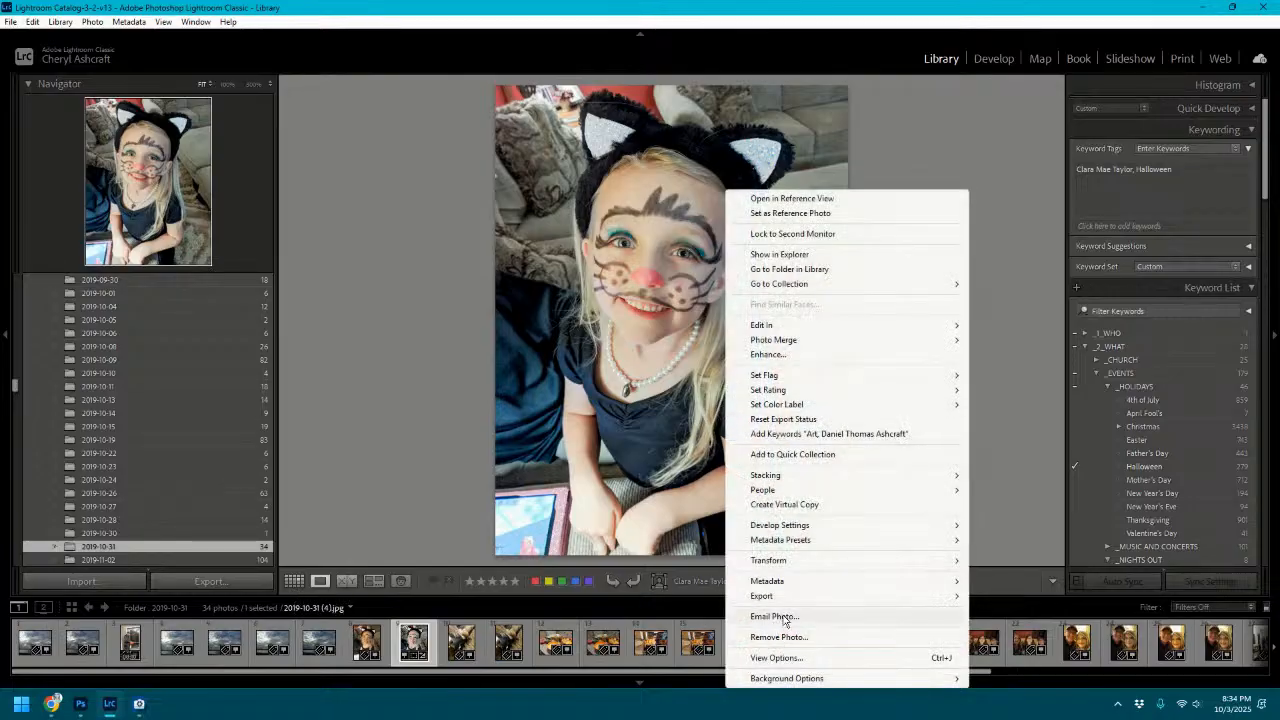
mouse_move(770, 596)
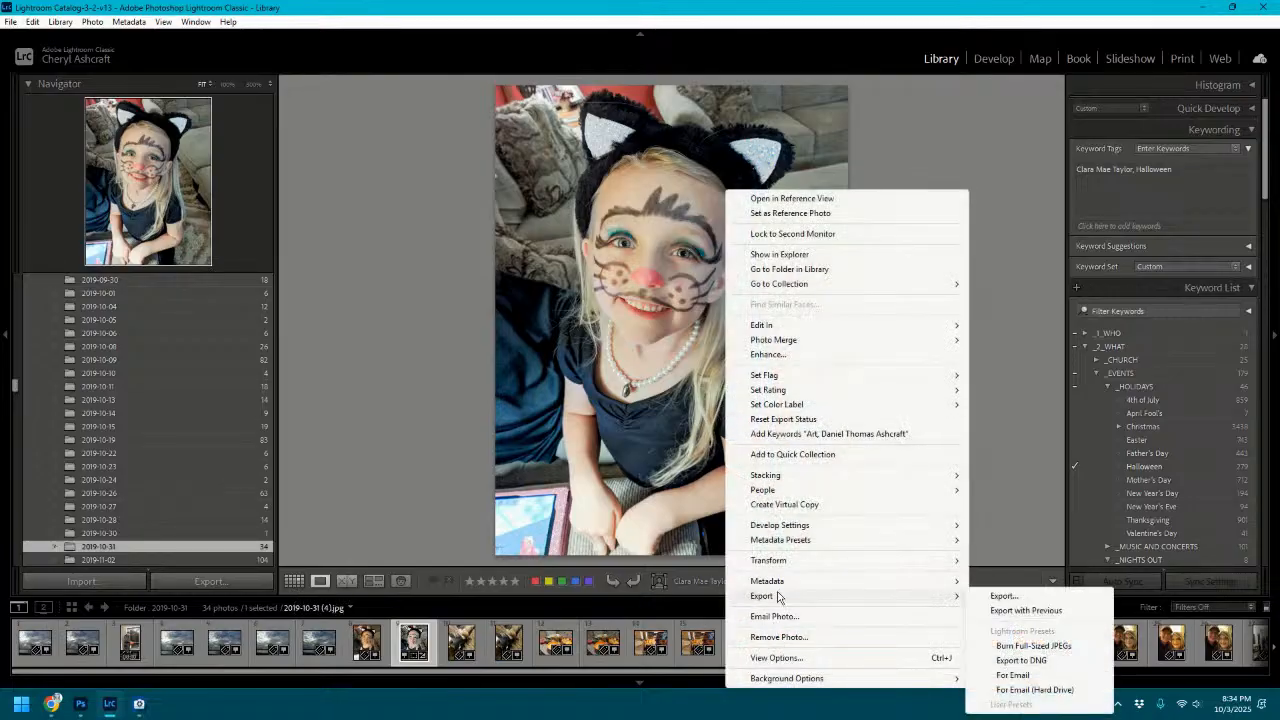
left_click(1004, 597)
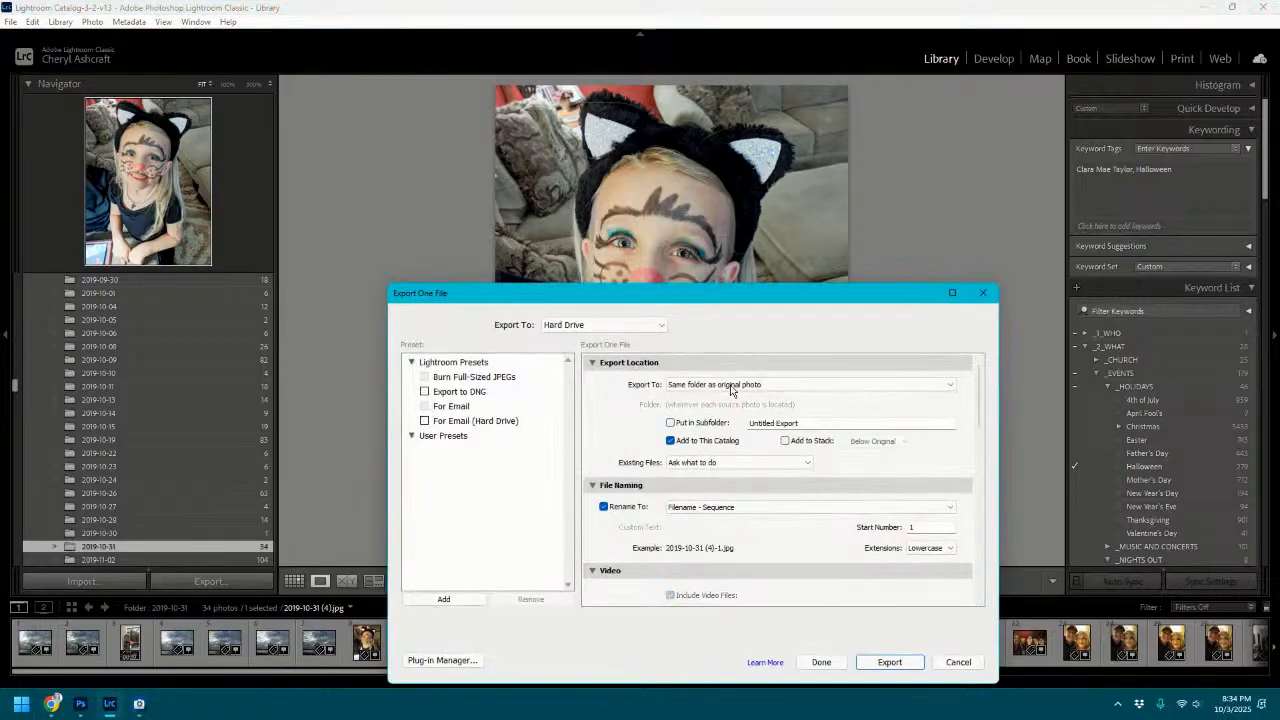
left_click(878, 663)
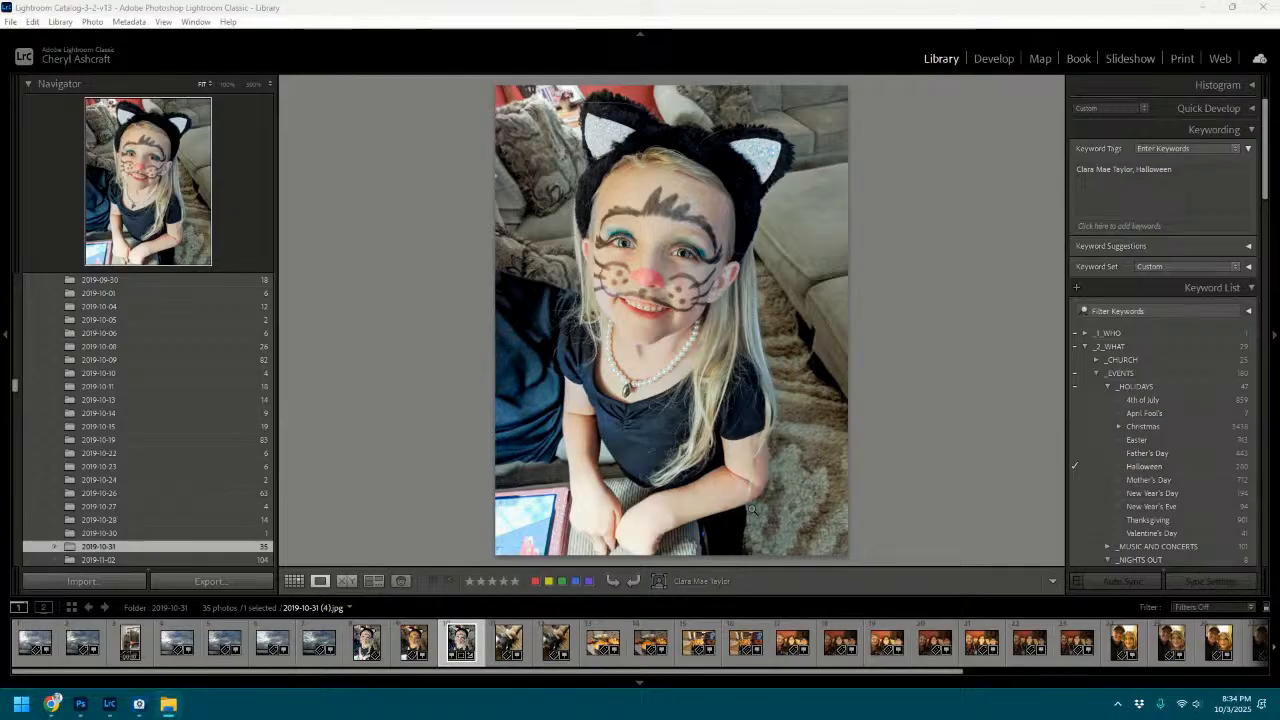
left_click(80, 704)
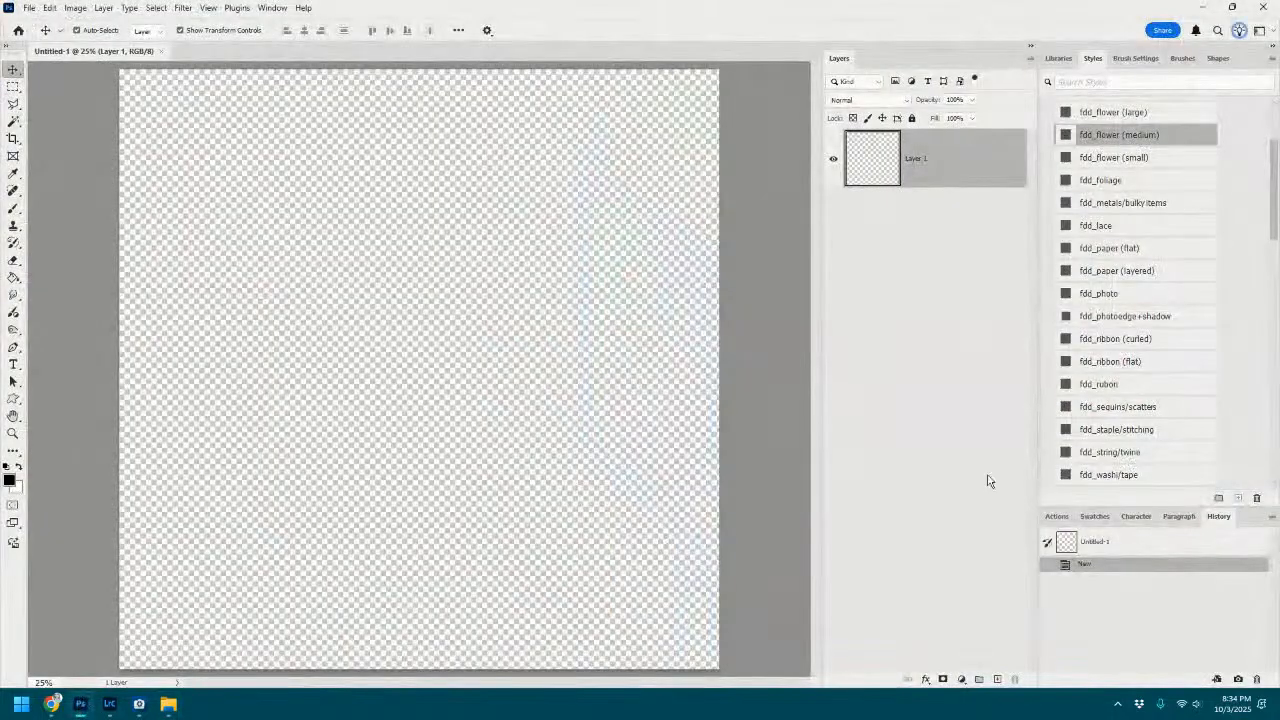
left_click_drag(80, 704, 615, 478)
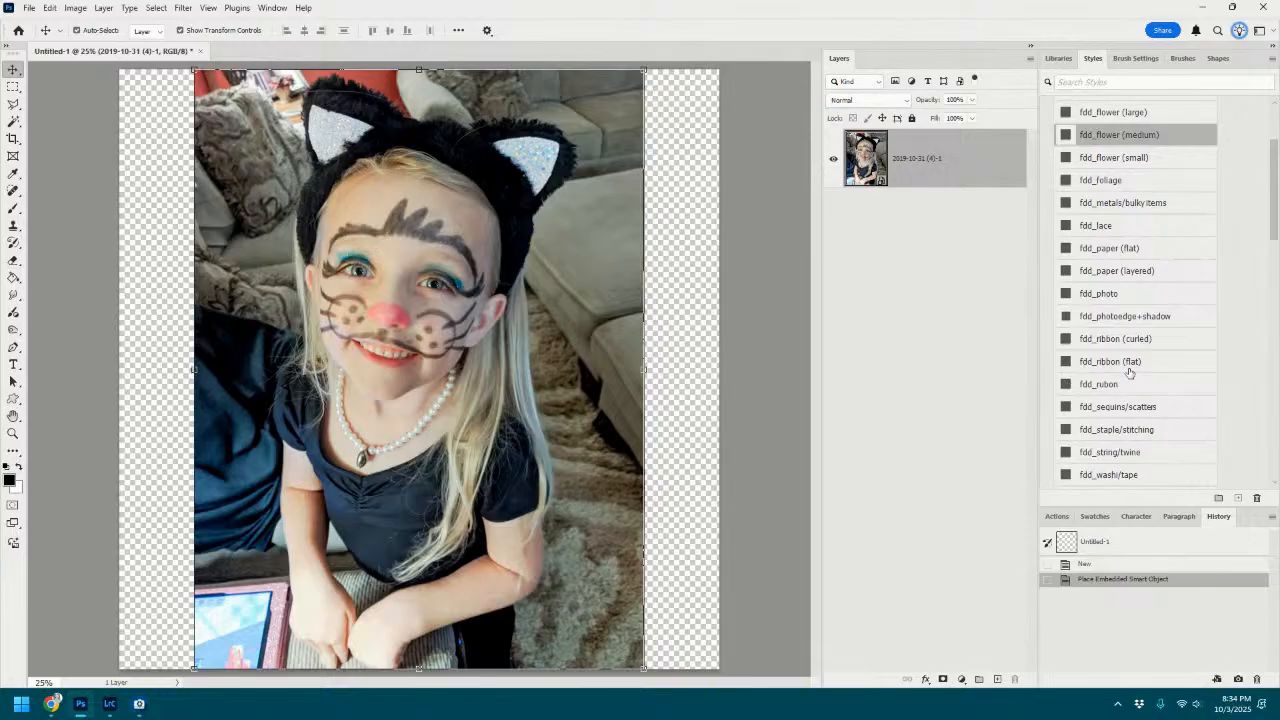
left_click(1133, 316)
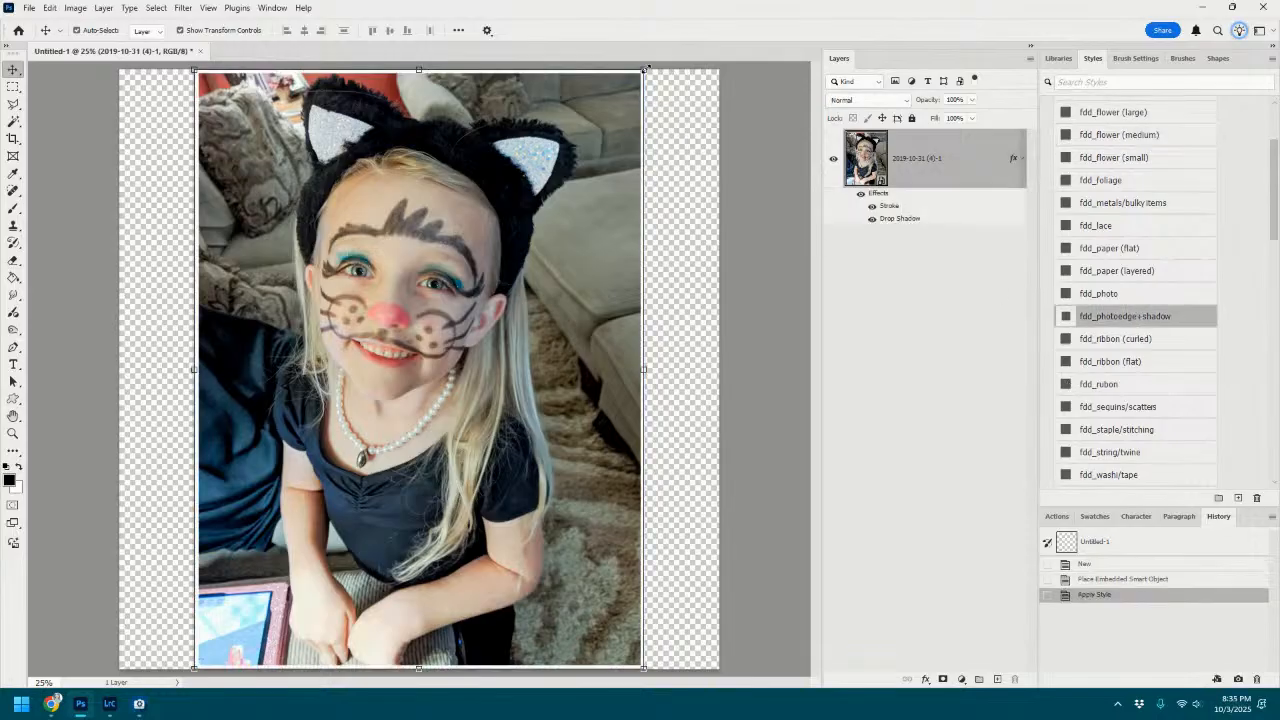
Scale the cat portrait to about 58.12% and position it horizontally centred, slightly above the middle of the page.
left_click_drag(641, 73, 451, 323)
left_click_drag(428, 436, 521, 262)
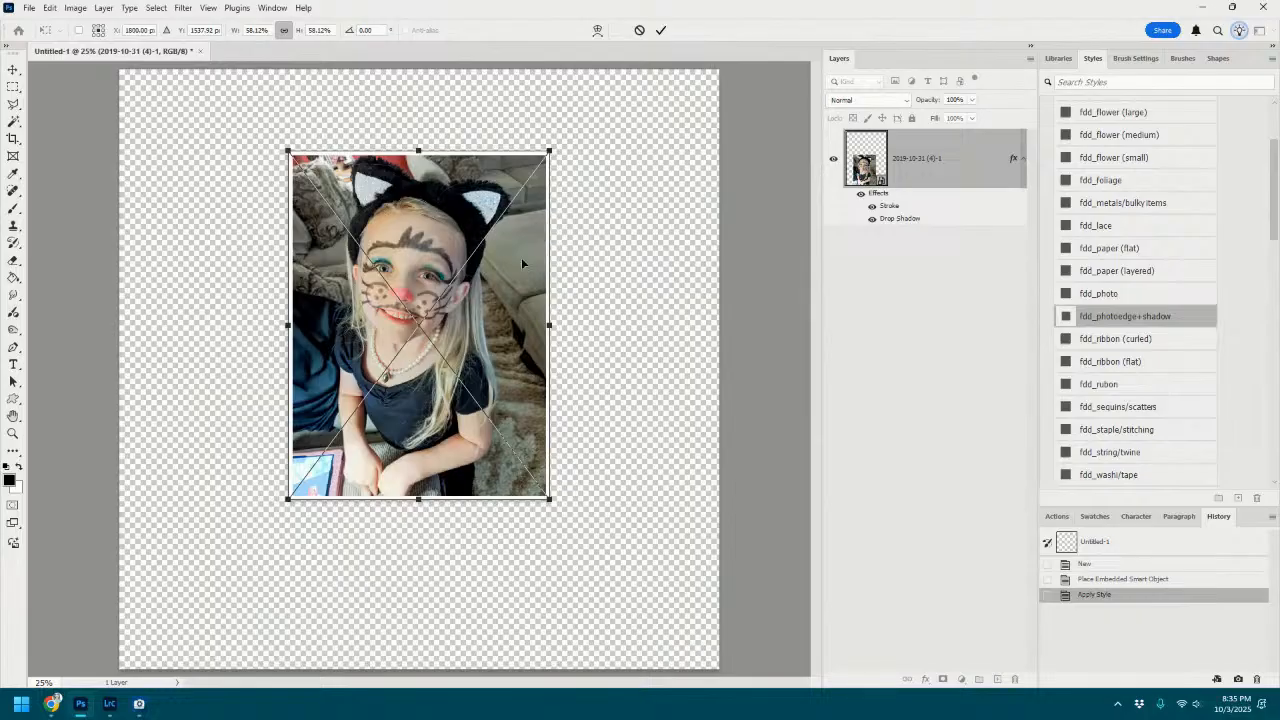
left_click(661, 30)
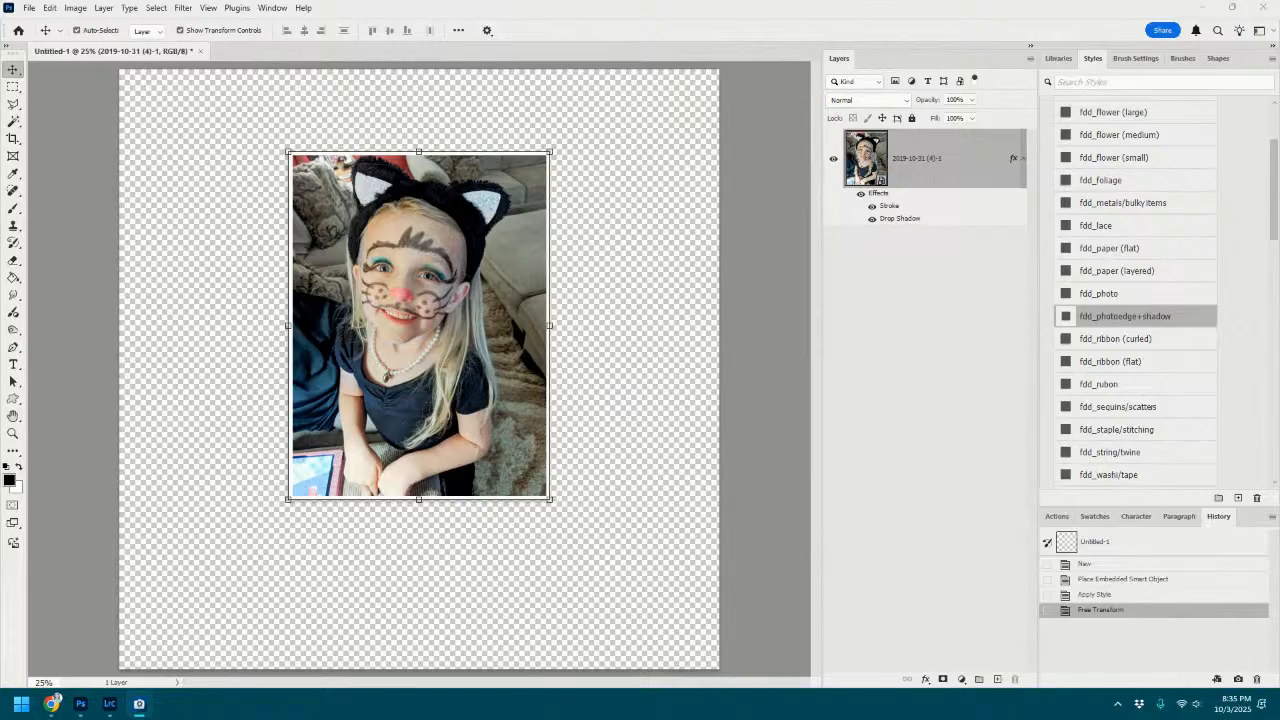
Place the "black cats ONLY!" card bbonneville_spookyboo_card11 on the page and give it the fdd_flower (medium) style.
left_click_drag(638, 439, 645, 440)
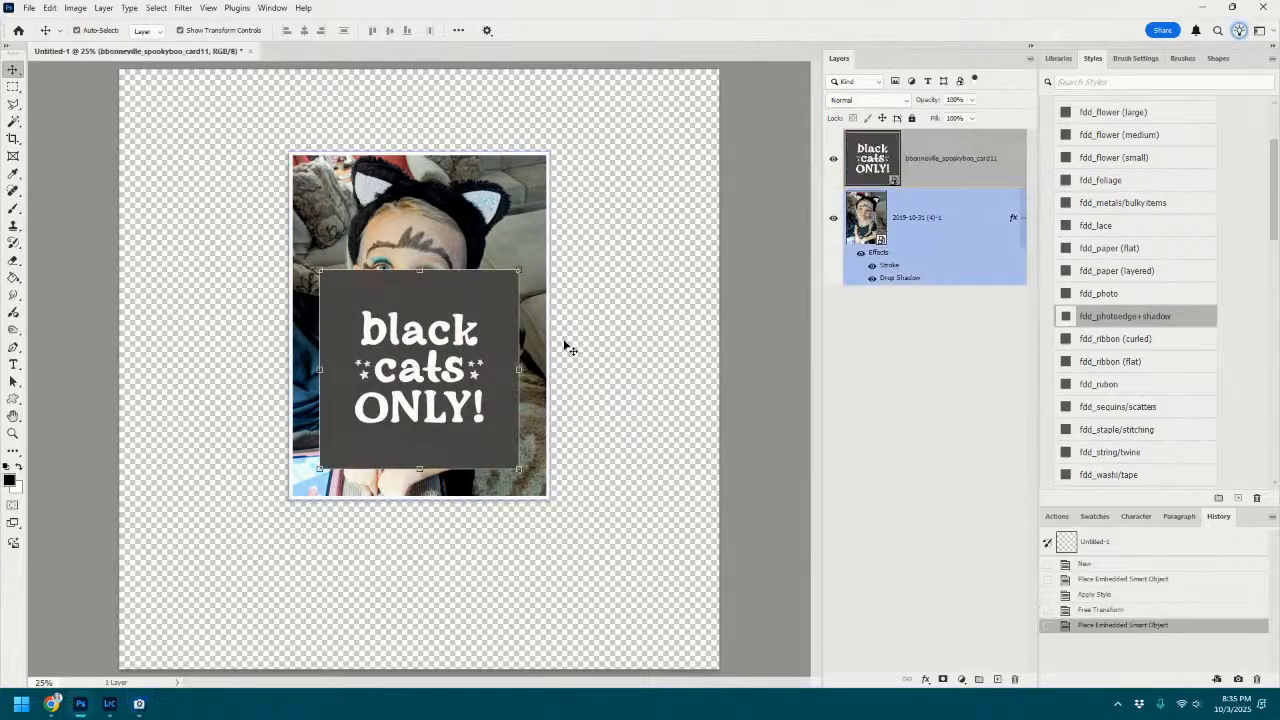
left_click(1138, 272)
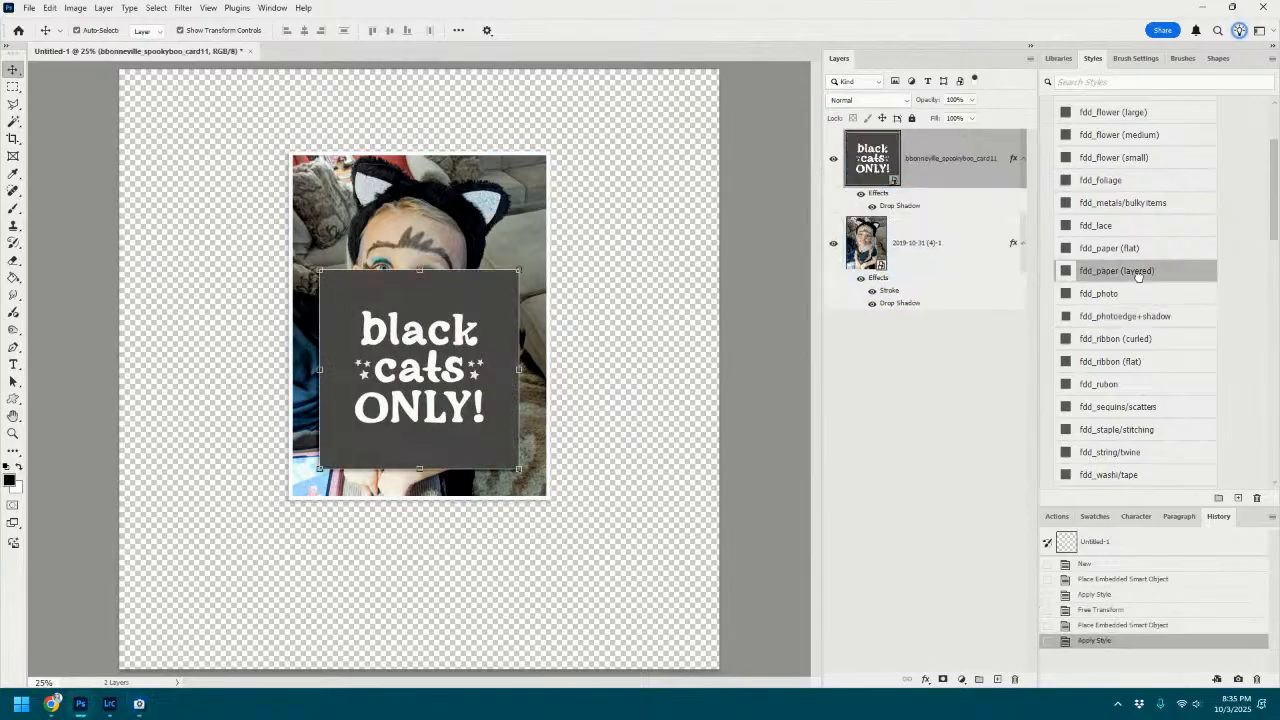
left_click(1135, 138)
Move the "black cats ONLY!" card over the photo's lower-left corner and scale it to about 70.33%.
left_click_drag(524, 285, 318, 428)
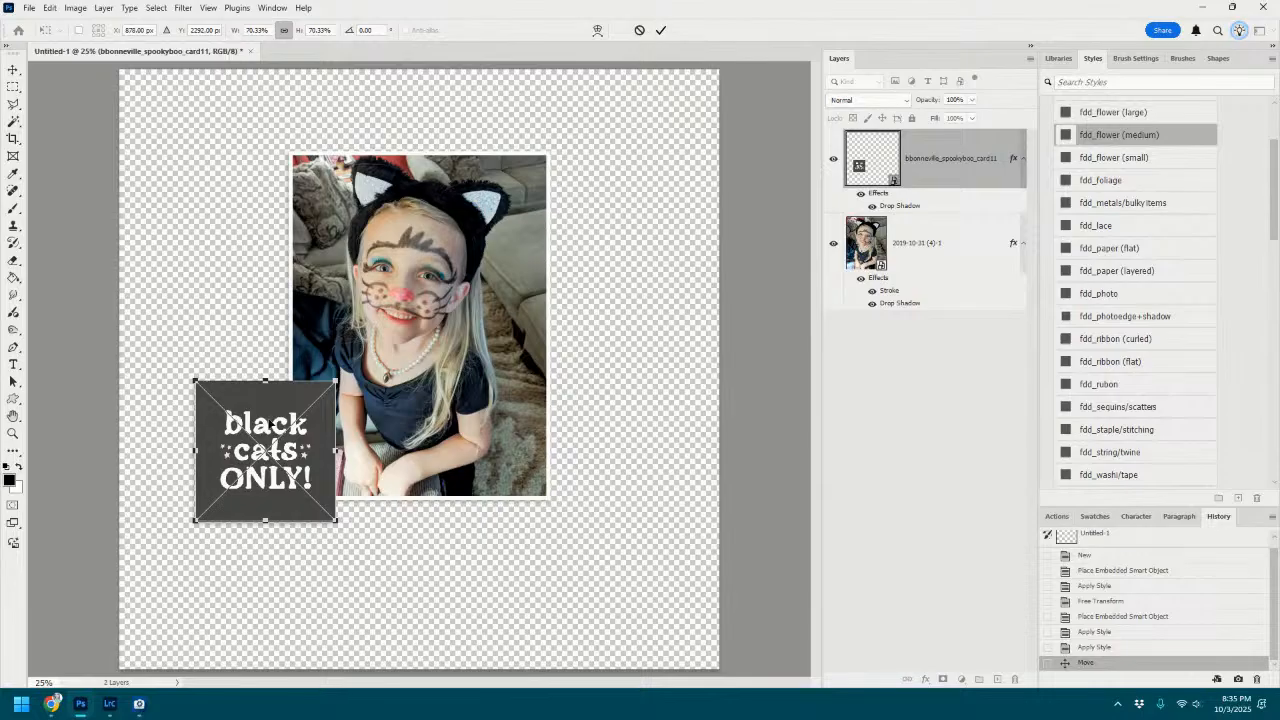
left_click(660, 30)
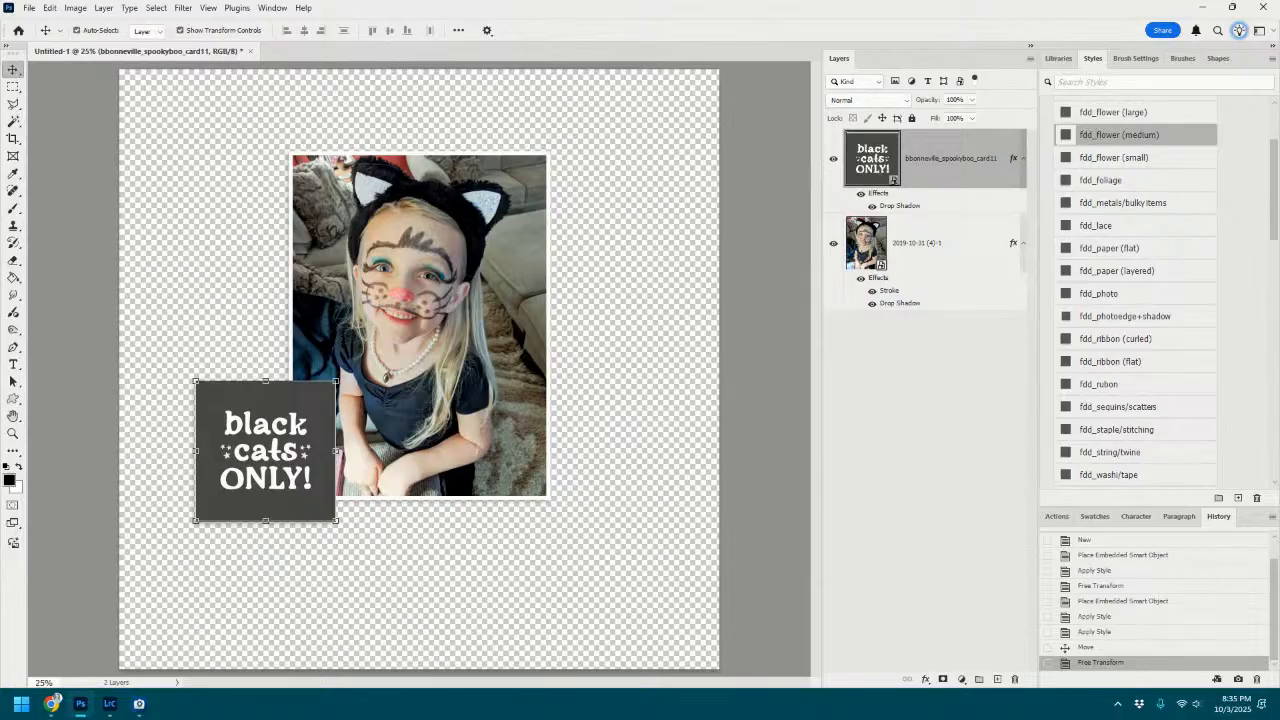
Place the striped bbonneville_spookyboo_paper1 beneath all layers and the pumpkin bbonneville_spookyboo_paper6 directly above it, filling the page.
left_click_drag(682, 532, 690, 557)
left_click_drag(952, 171, 950, 365)
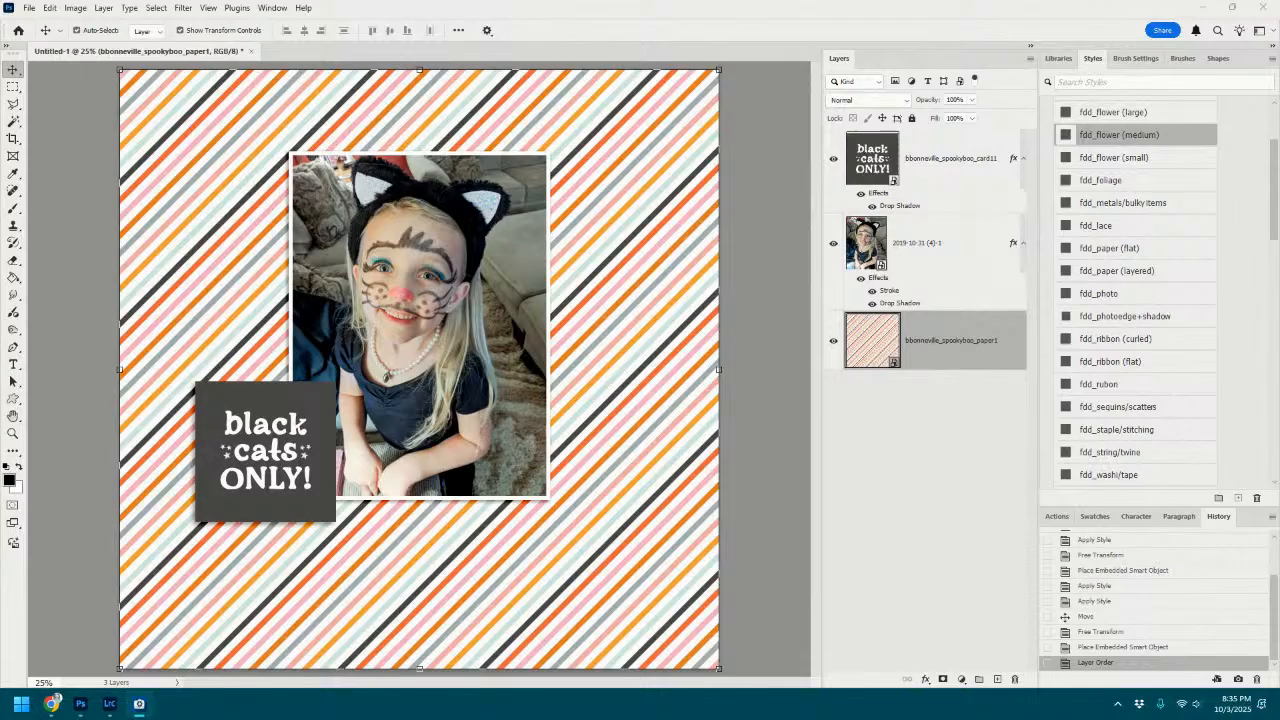
left_click_drag(1024, 479, 617, 582)
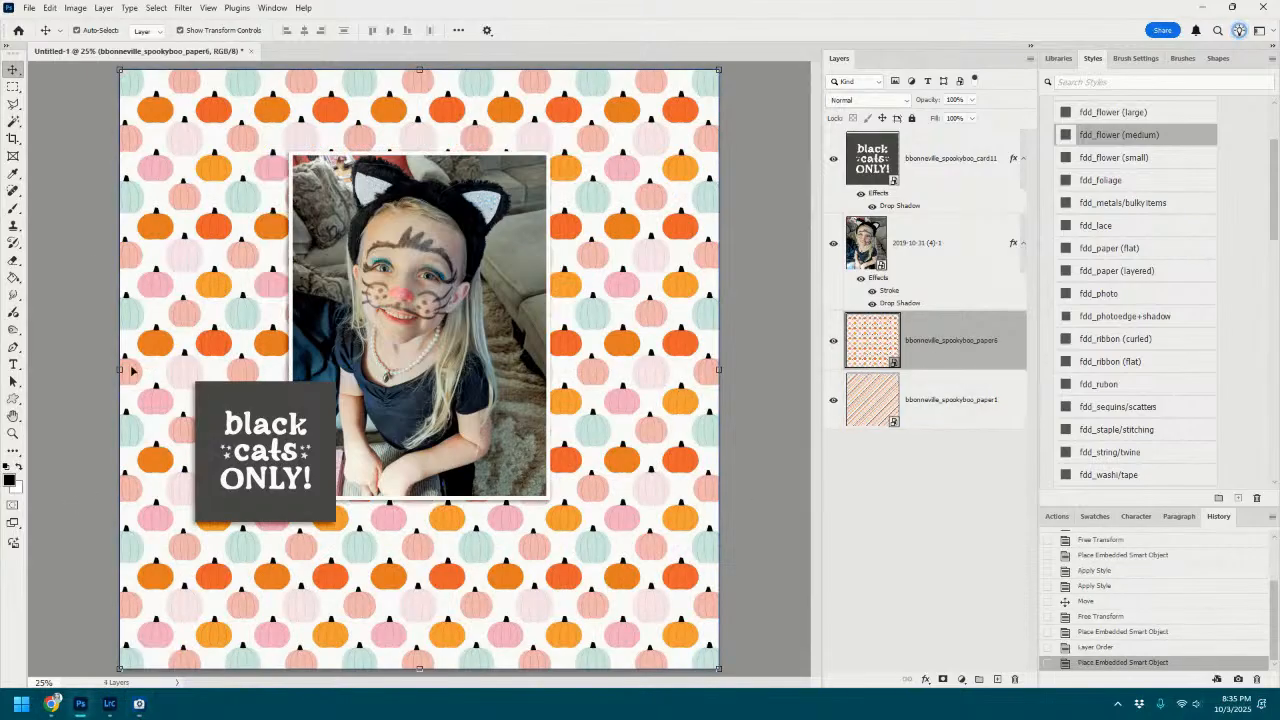
Select a rectangle of pumpkin paper slightly larger than the photo on all sides and copy it to a new layer.
left_click(13, 87)
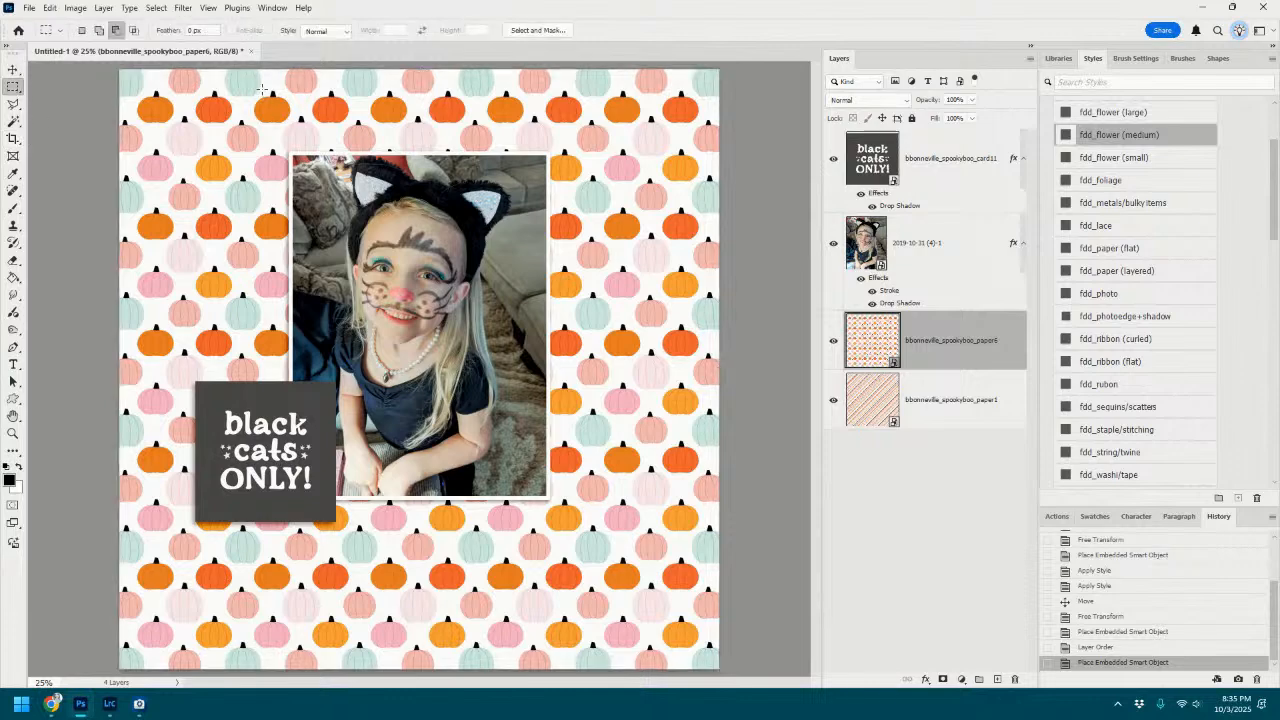
left_click_drag(262, 90, 579, 531)
key("ctrl+j")
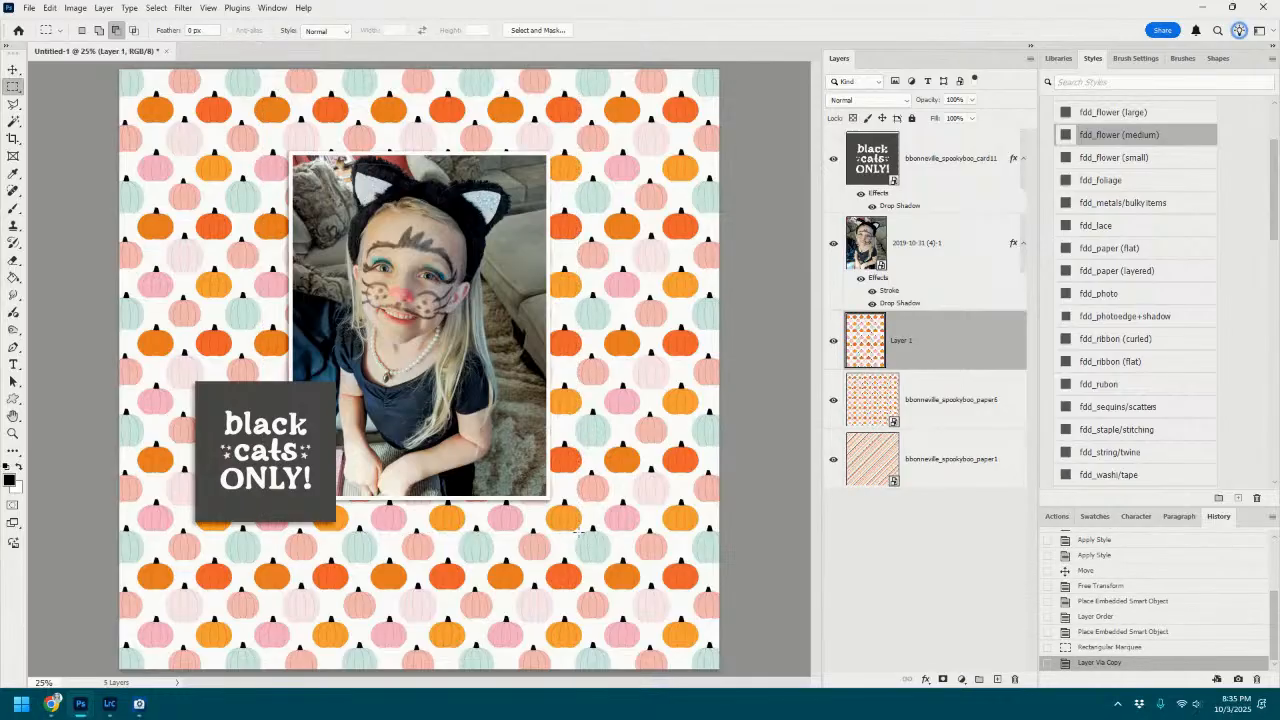
Rename the cut pumpkin rectangle's layer bbonneville_spookyboo_paper6 and delete the full-page pumpkin paper layer.
right_click(943, 402)
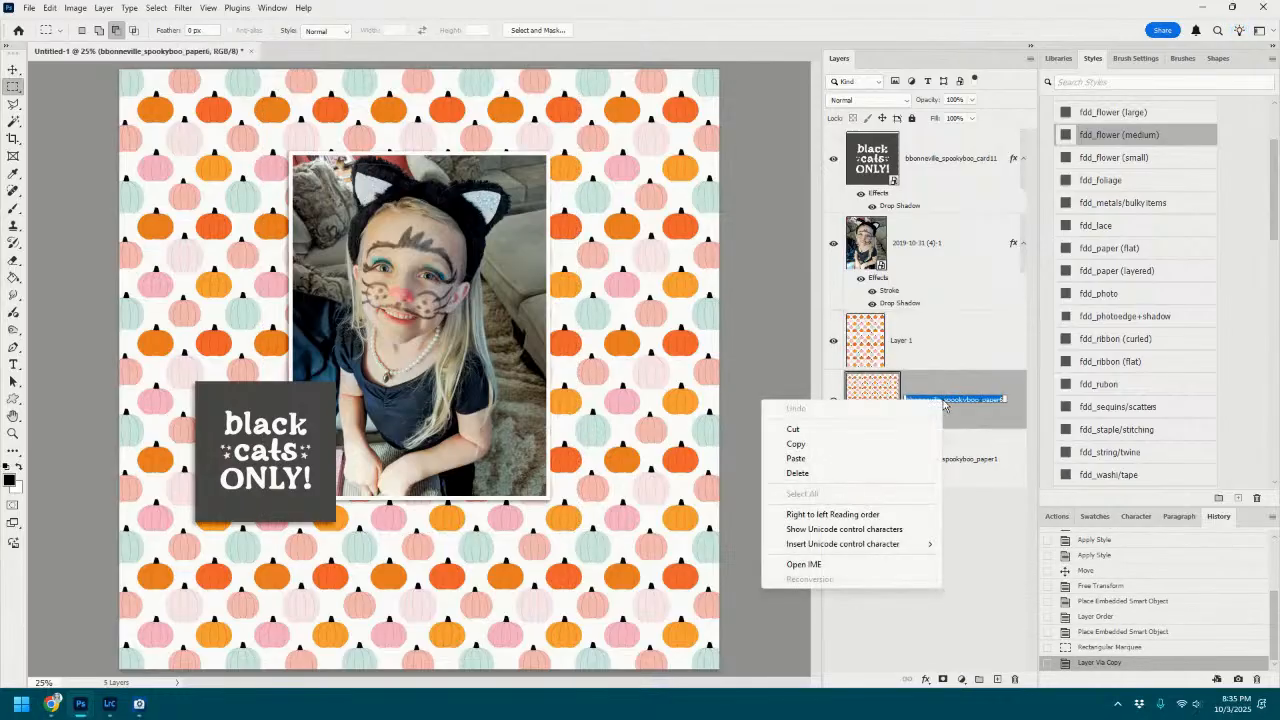
key("Escape")
double_click(901, 342)
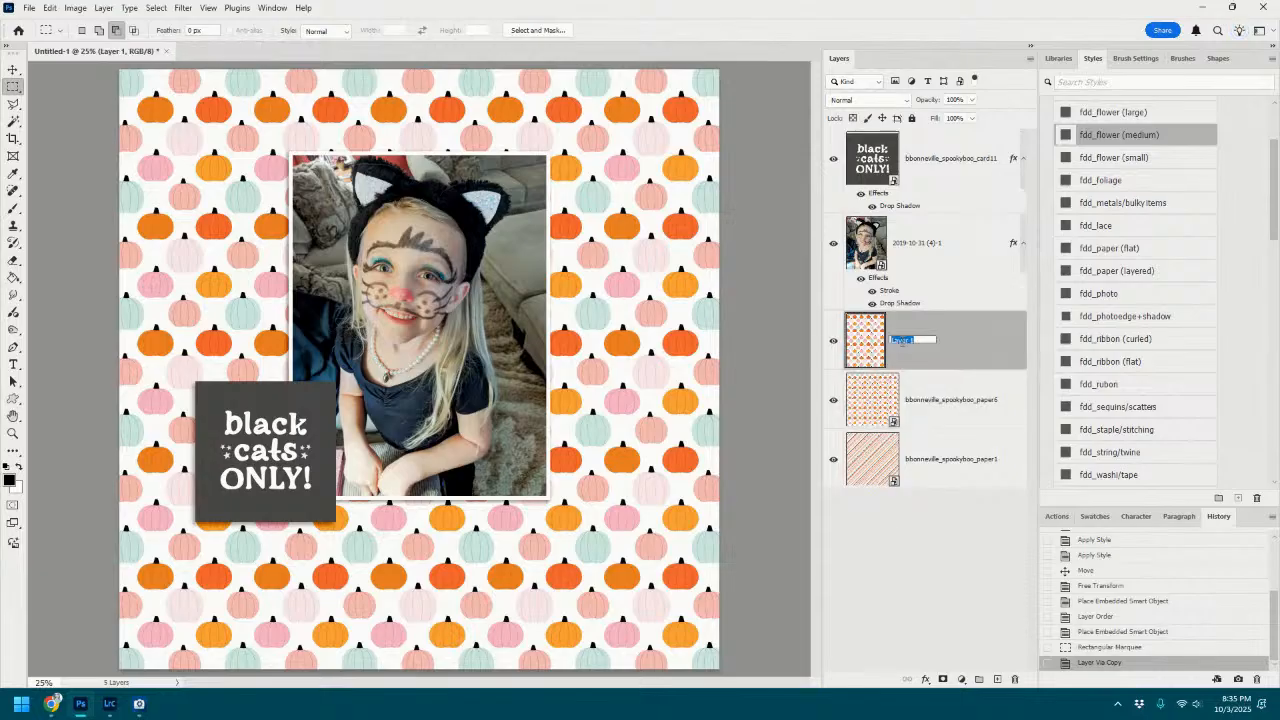
right_click(901, 342)
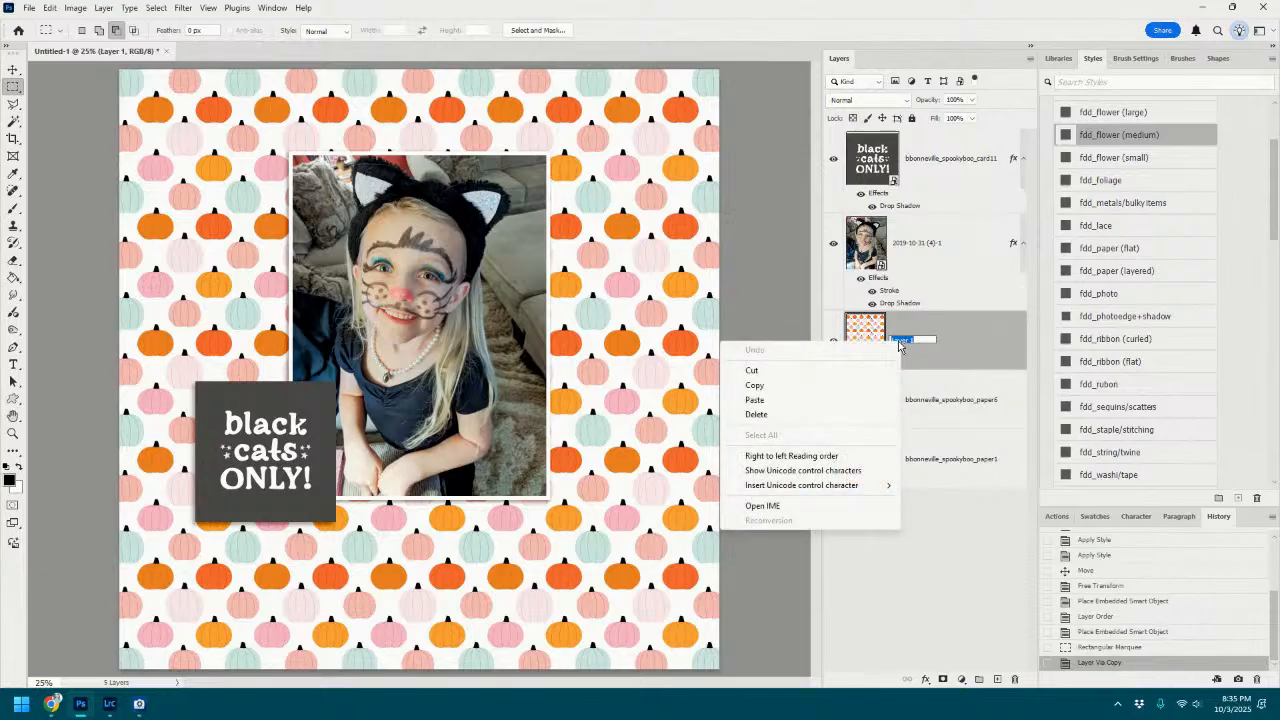
left_click(755, 400)
left_click(958, 430)
right_click(958, 430)
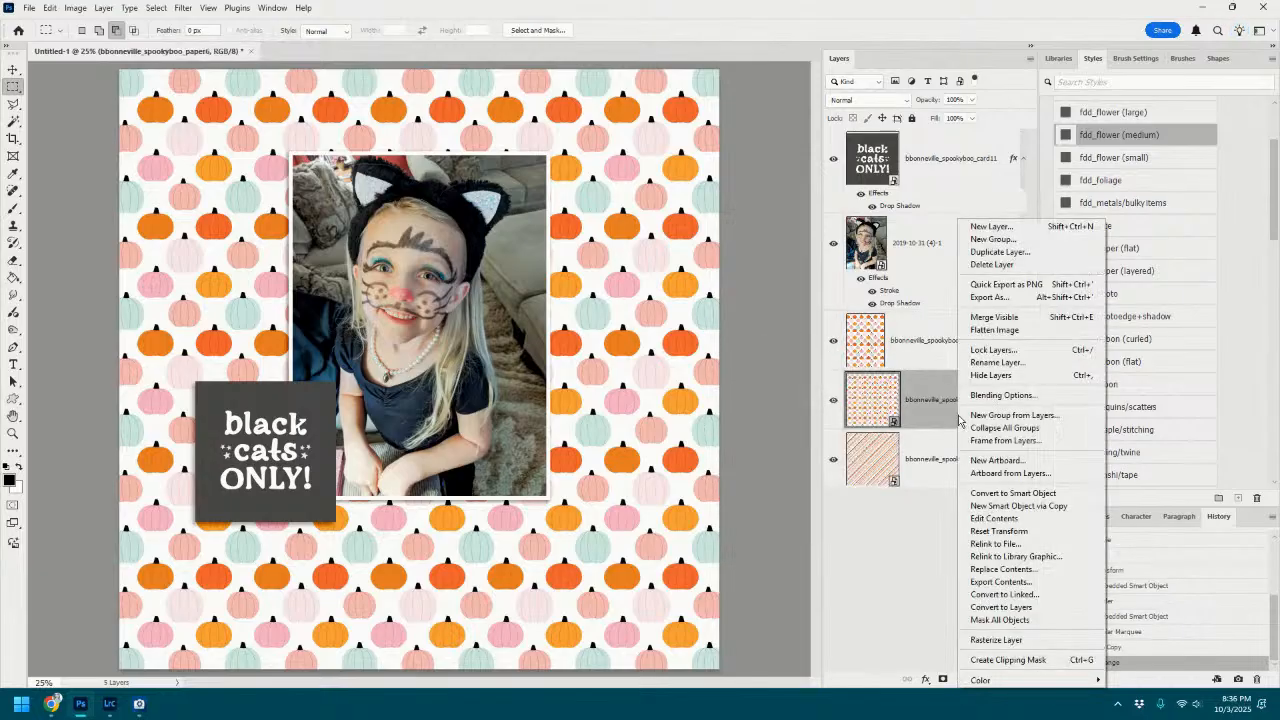
left_click(1016, 263)
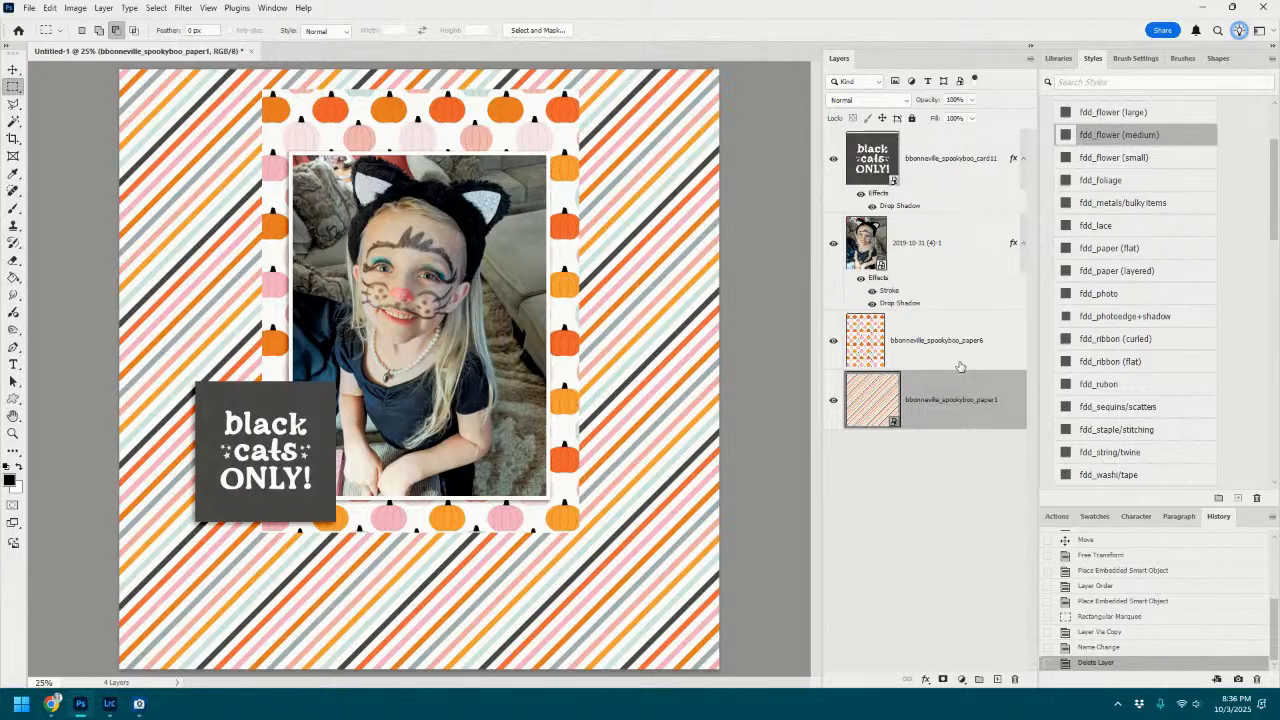
Give the pumpkin paper rectangle behind the photo the fdd_flower (large) style.
left_click(940, 350)
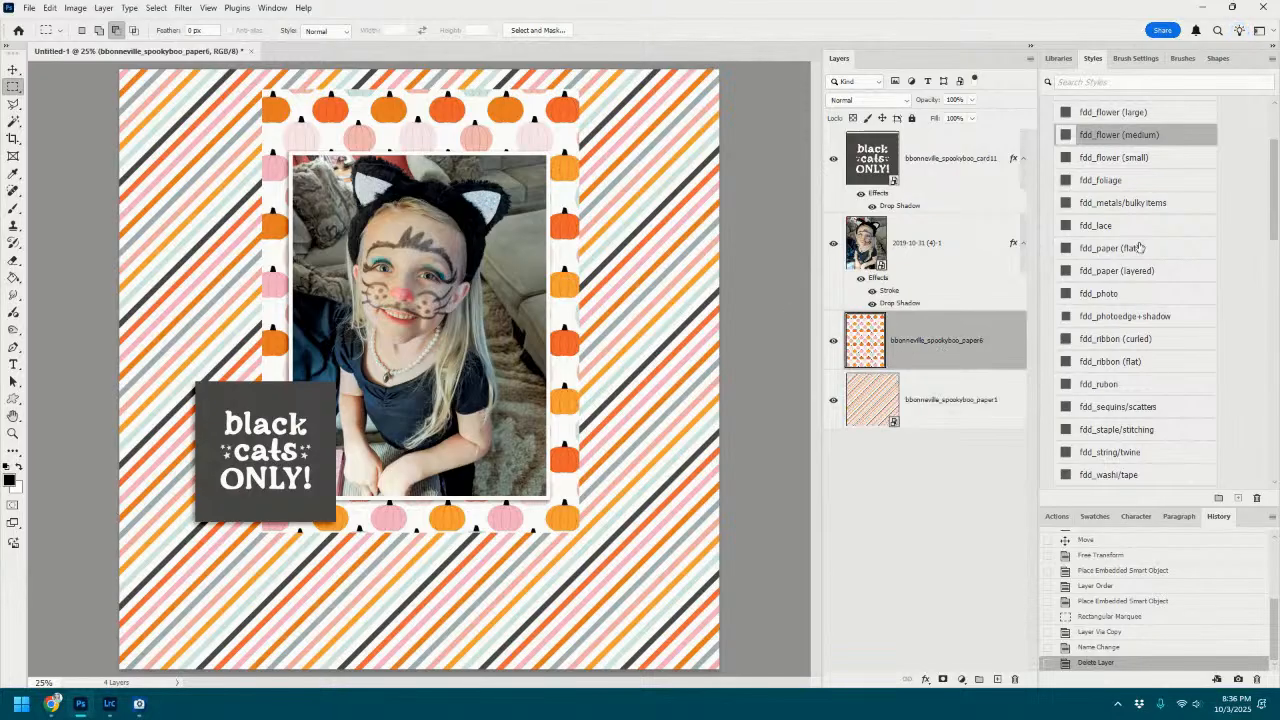
left_click(1136, 114)
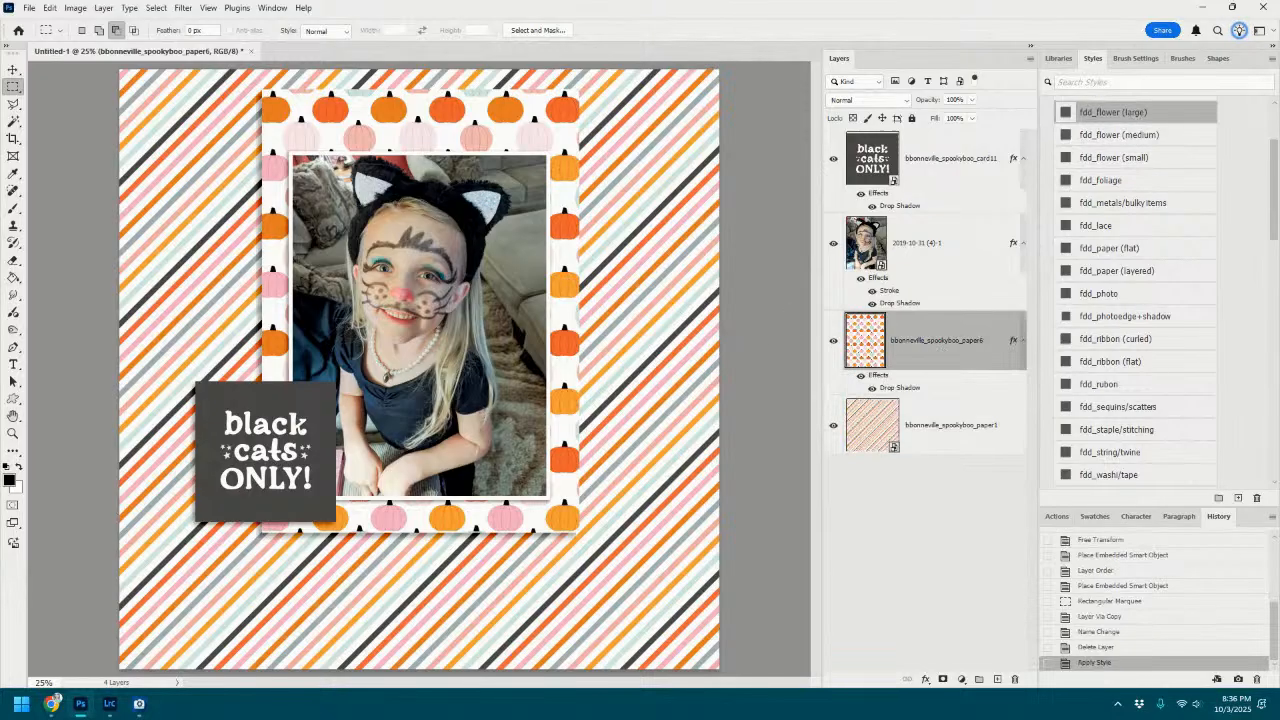
left_click(1238, 30)
Place bbonneville_spookyboo_paper4 above the pumpkin rectangle and copy a full-width horizontal strip, about a third of the page high, to a new layer.
left_click_drag(860, 379, 539, 544)
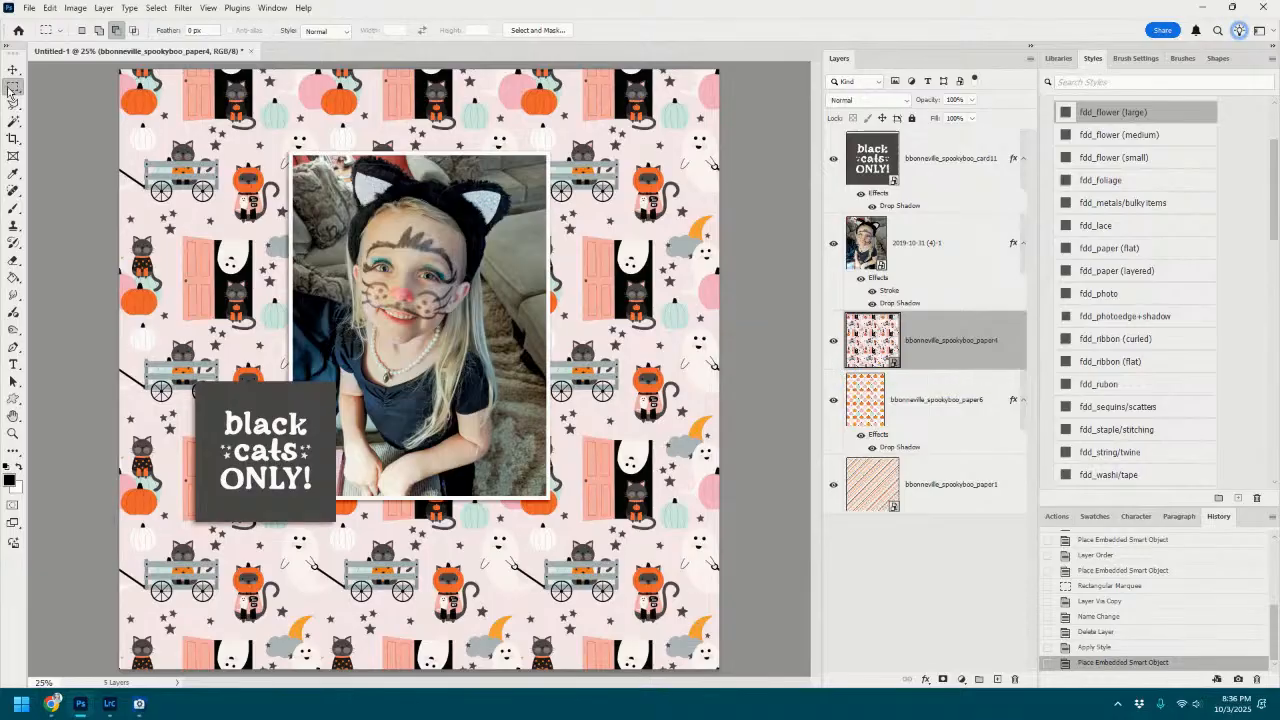
left_click_drag(117, 233, 744, 427)
key("ctrl+j")
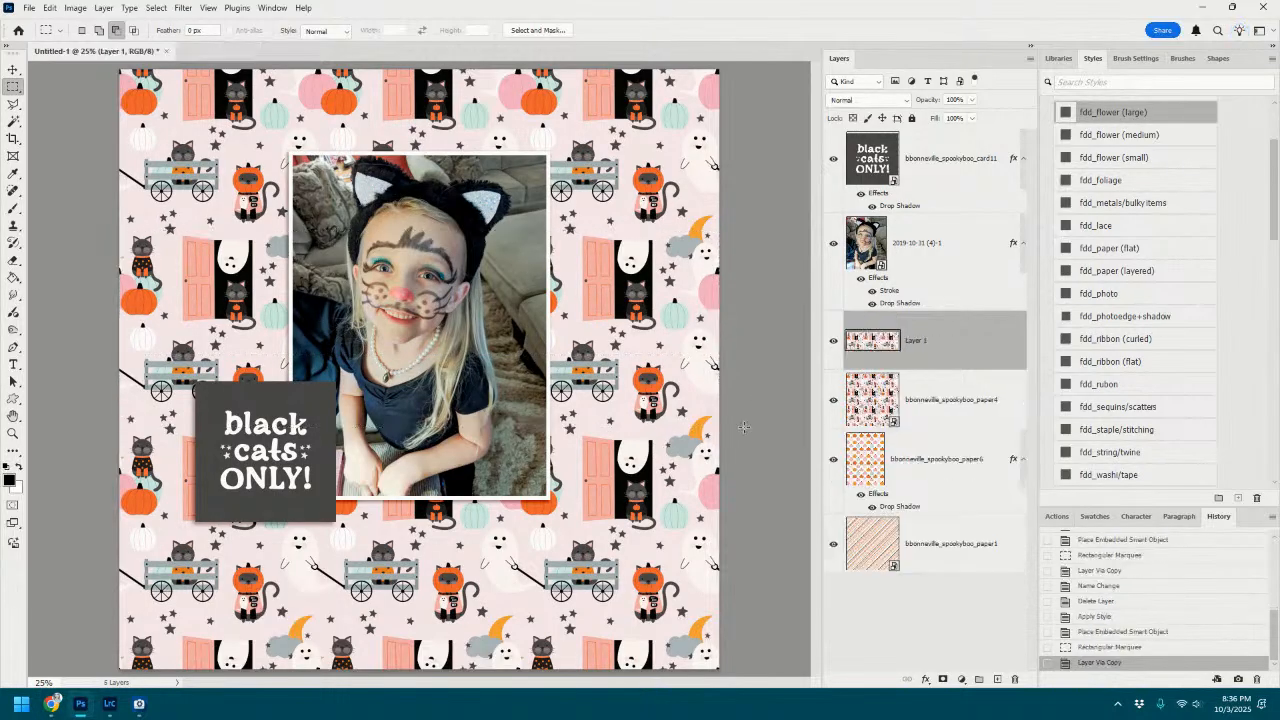
Rename the cat-patterned strip's layer bbonneville_spookyboo_paper4 and delete the full-page paper layer it was cut from.
right_click(975, 405)
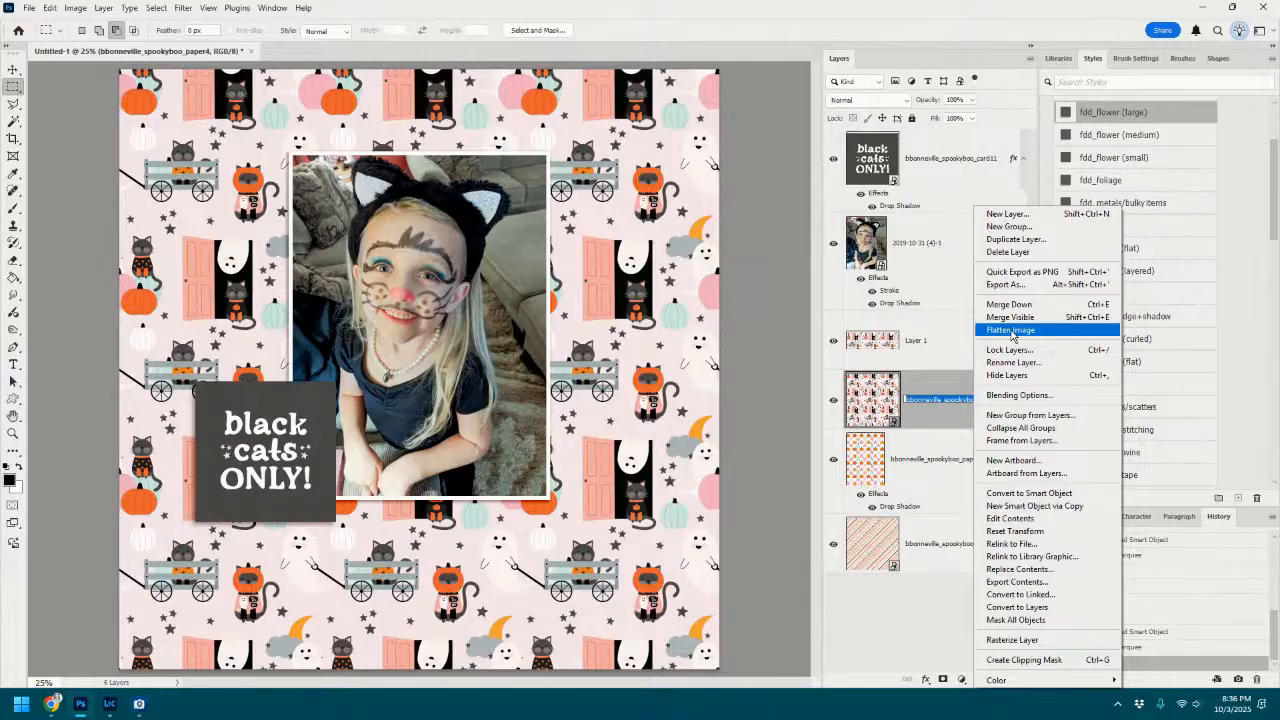
right_click(940, 400)
left_click(798, 443)
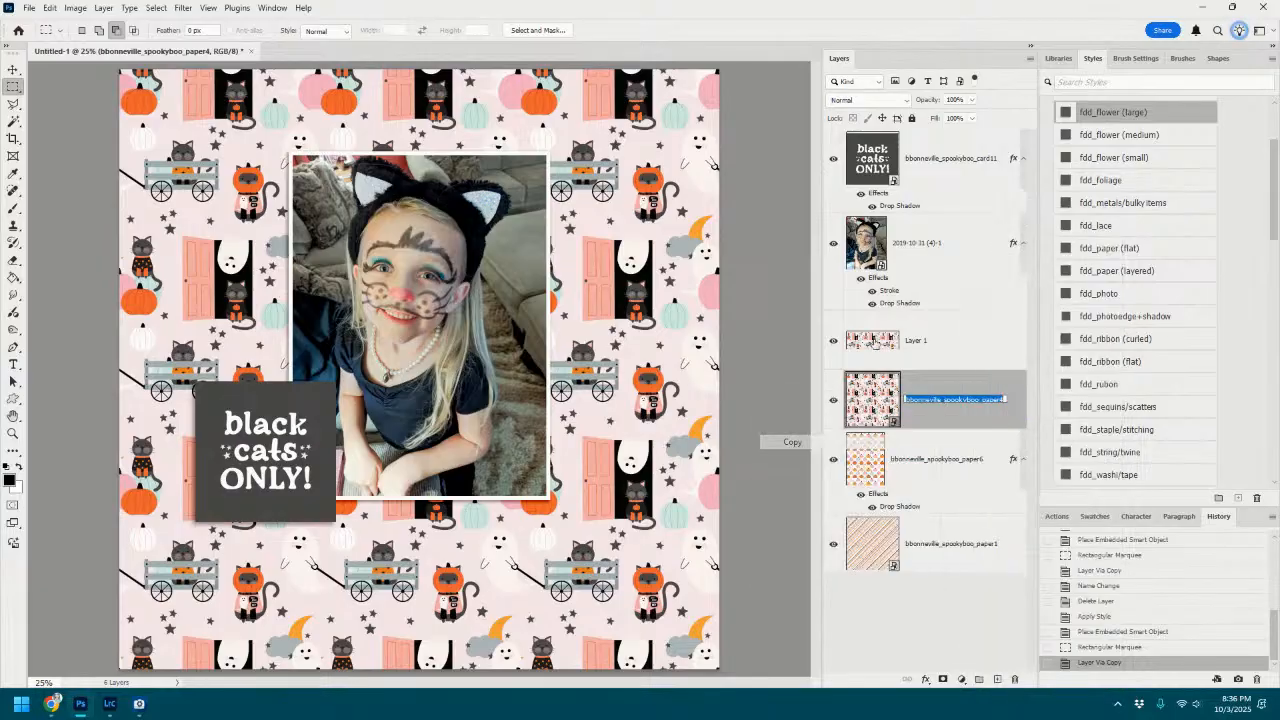
double_click(918, 341)
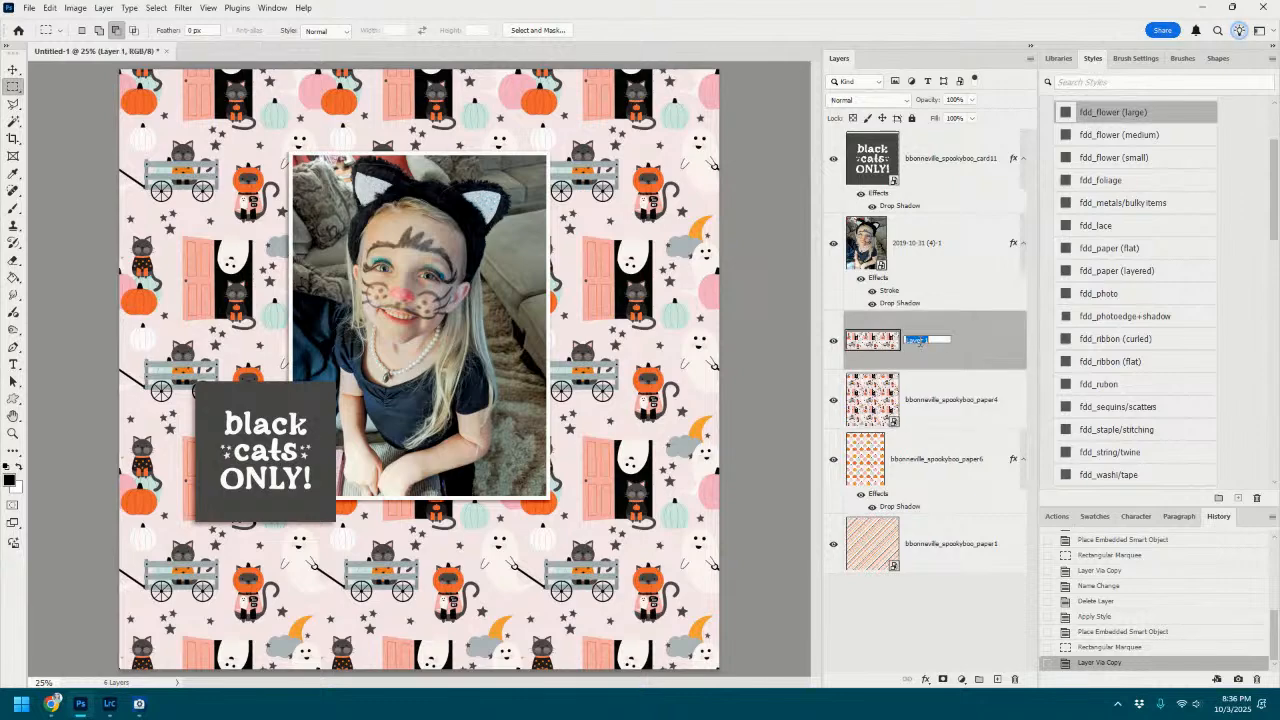
right_click(919, 343)
left_click(772, 399)
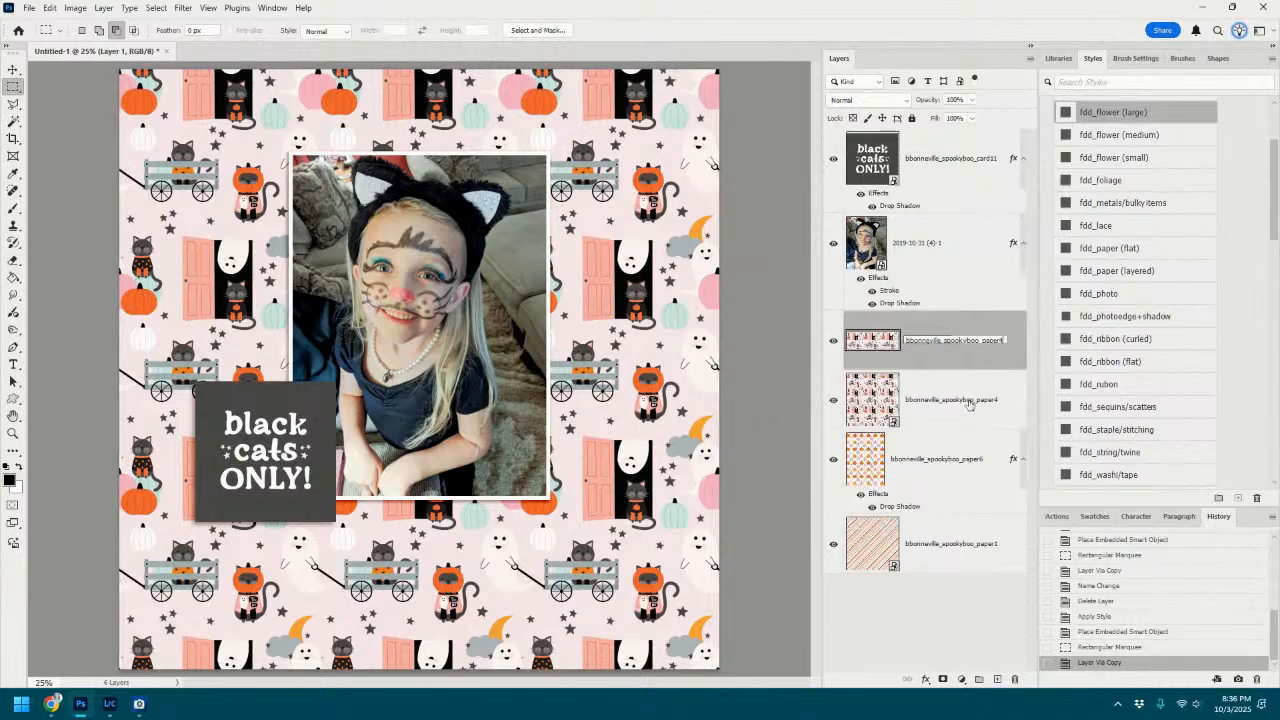
right_click(968, 402)
left_click(1013, 253)
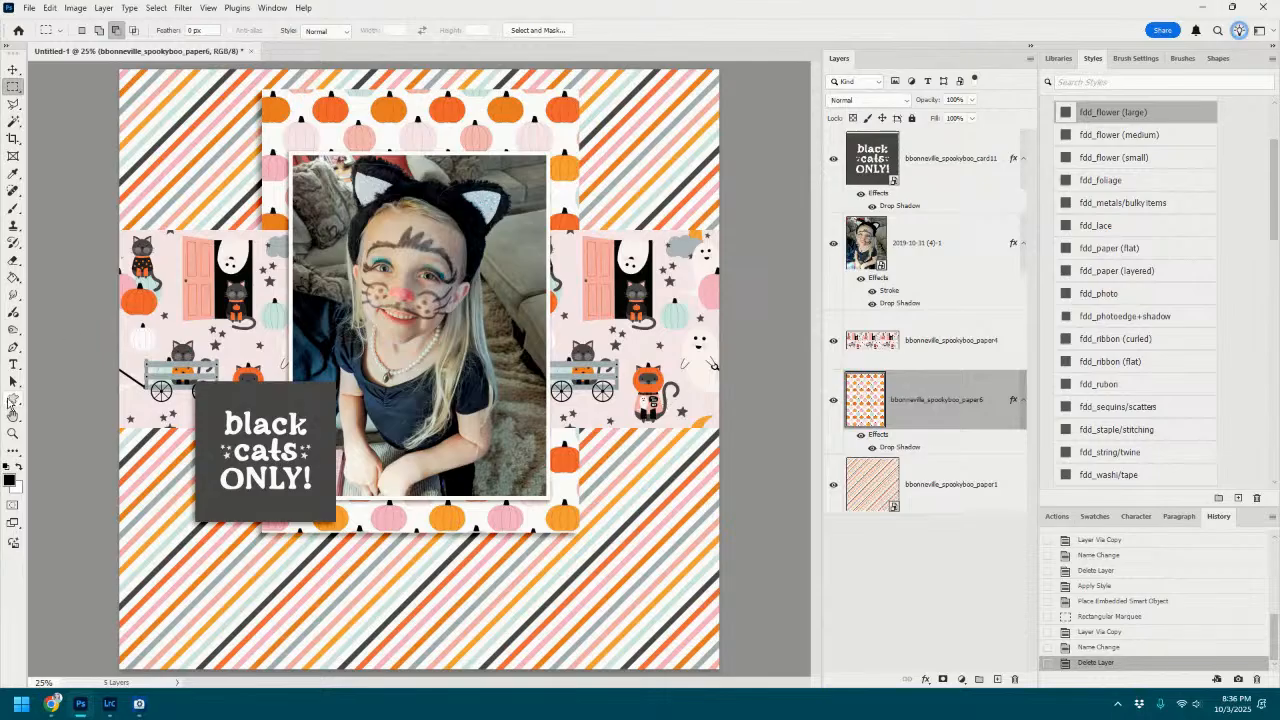
Draw a black circle about 2984 px wide above the pumpkin rectangle with the Custom Shape tool and rasterize its layer.
left_click(12, 400)
left_click(80, 475)
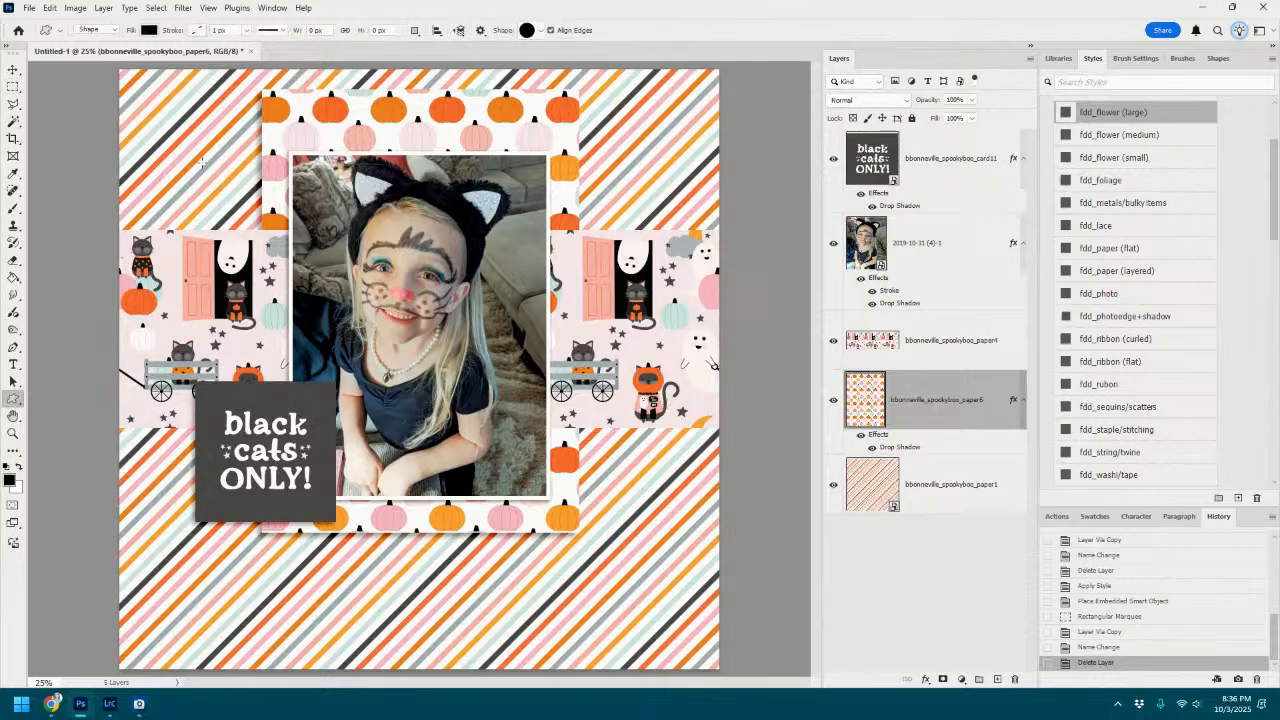
left_click_drag(202, 163, 727, 648)
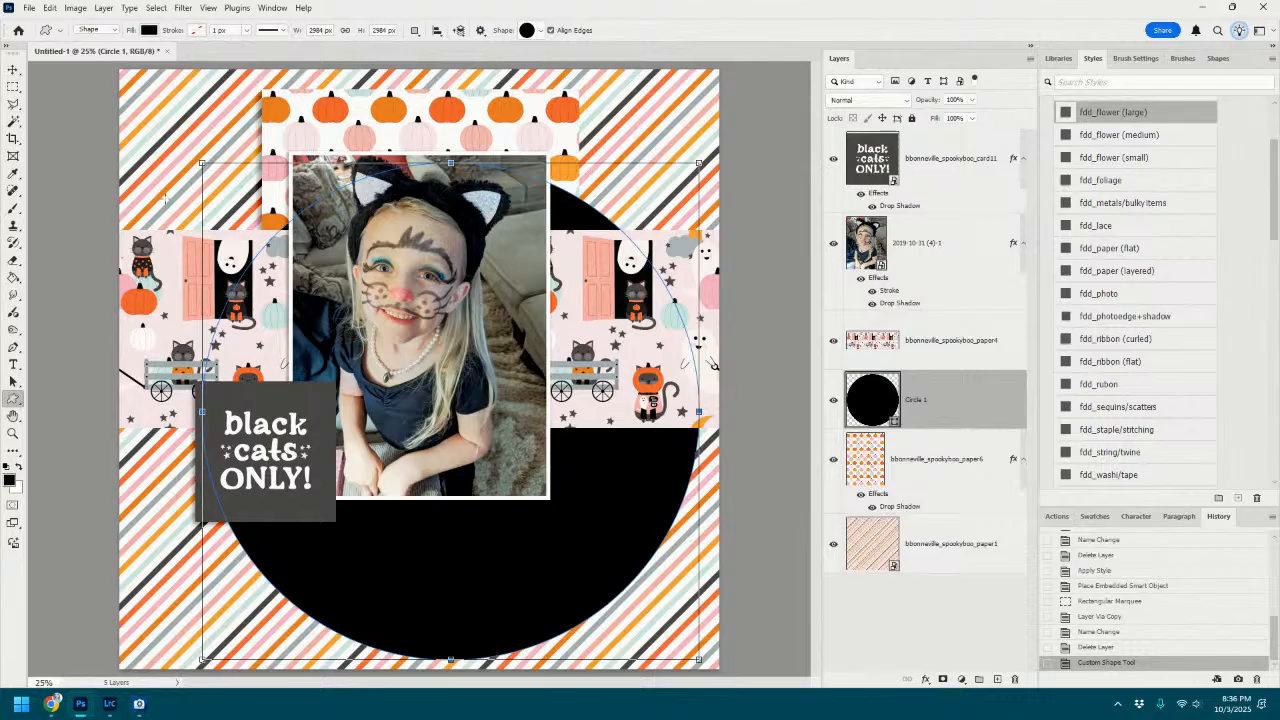
left_click(13, 70)
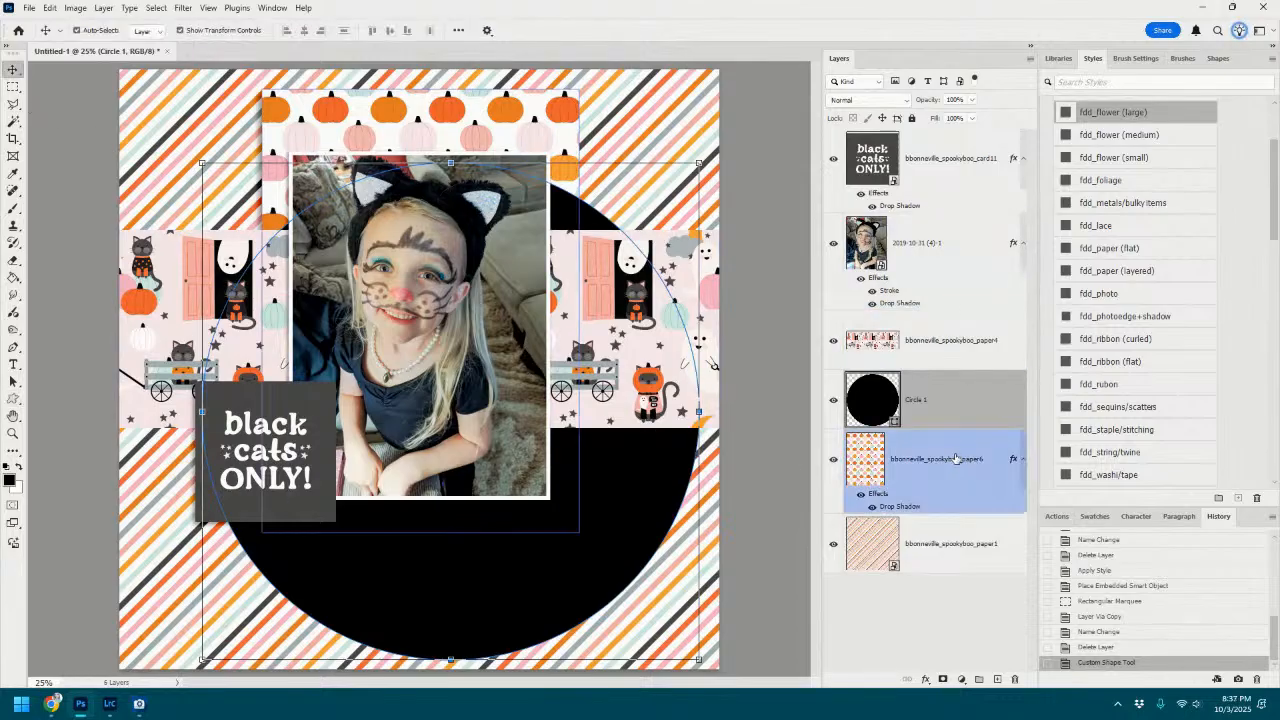
right_click(958, 399)
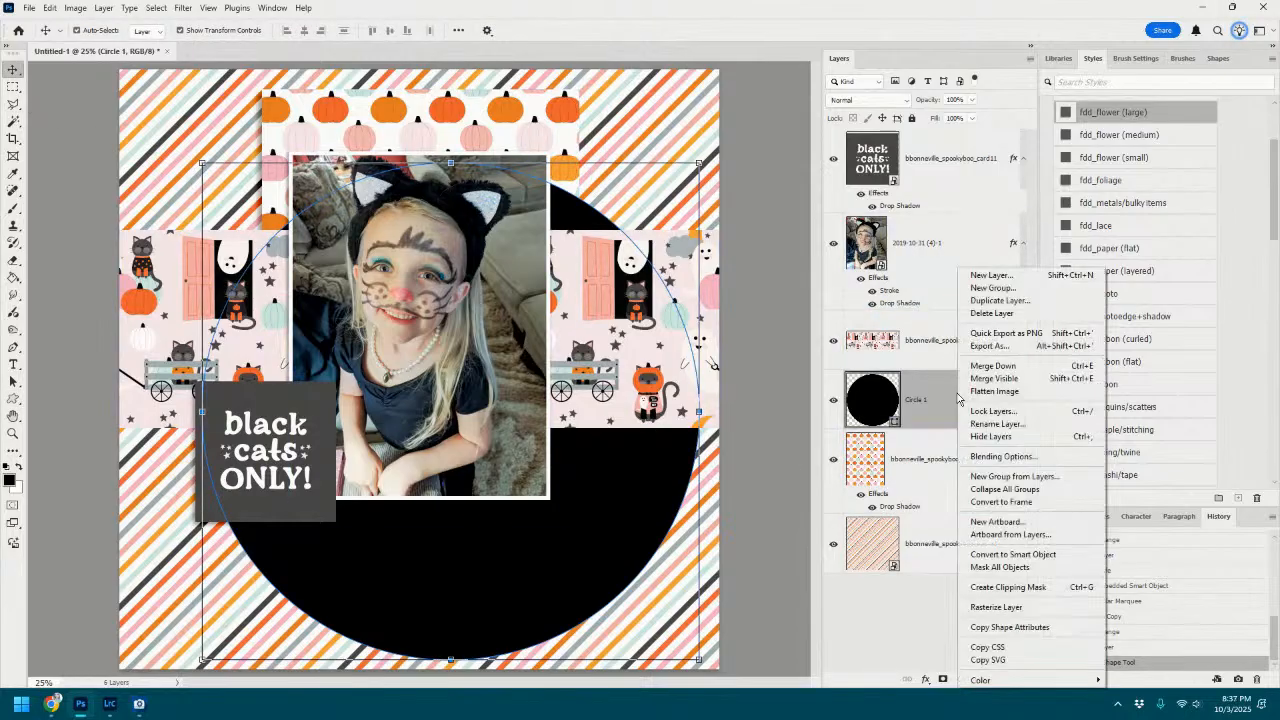
left_click(992, 607)
Center the black circle behind the photo and move its layer between the pumpkin rectangle and the striped background paper.
left_click_drag(592, 545, 566, 473)
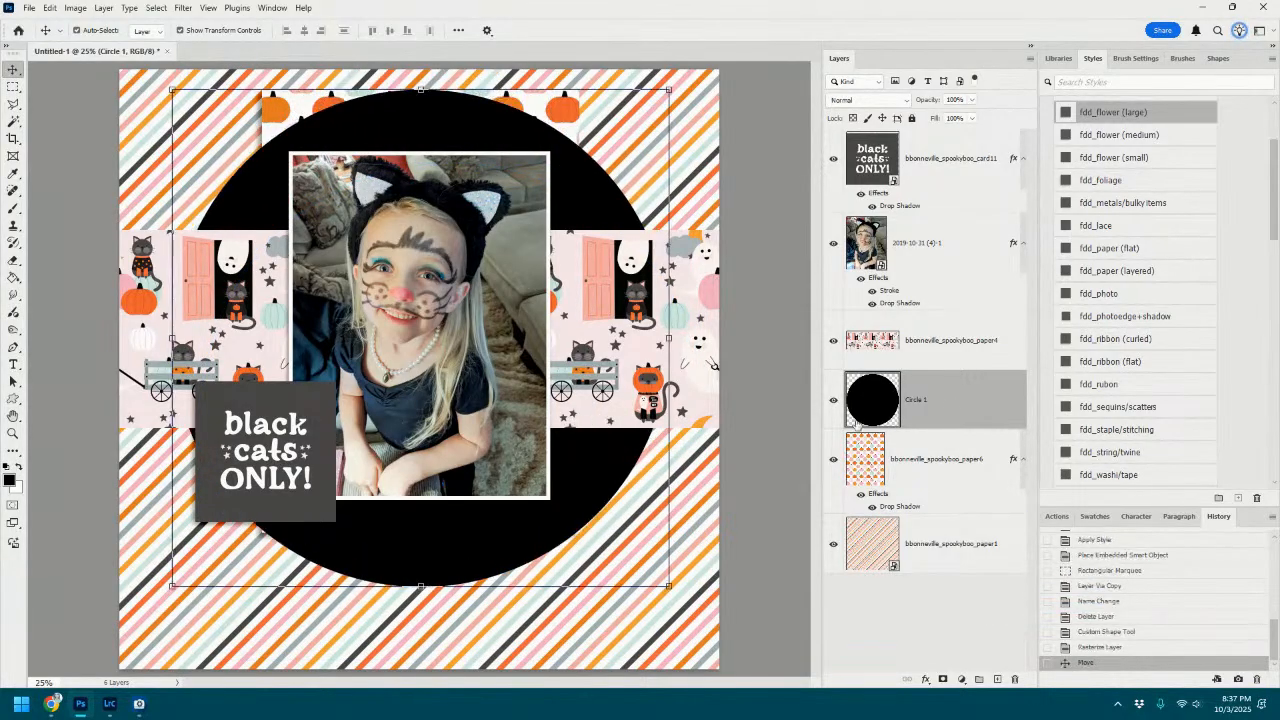
left_click_drag(858, 426, 858, 512)
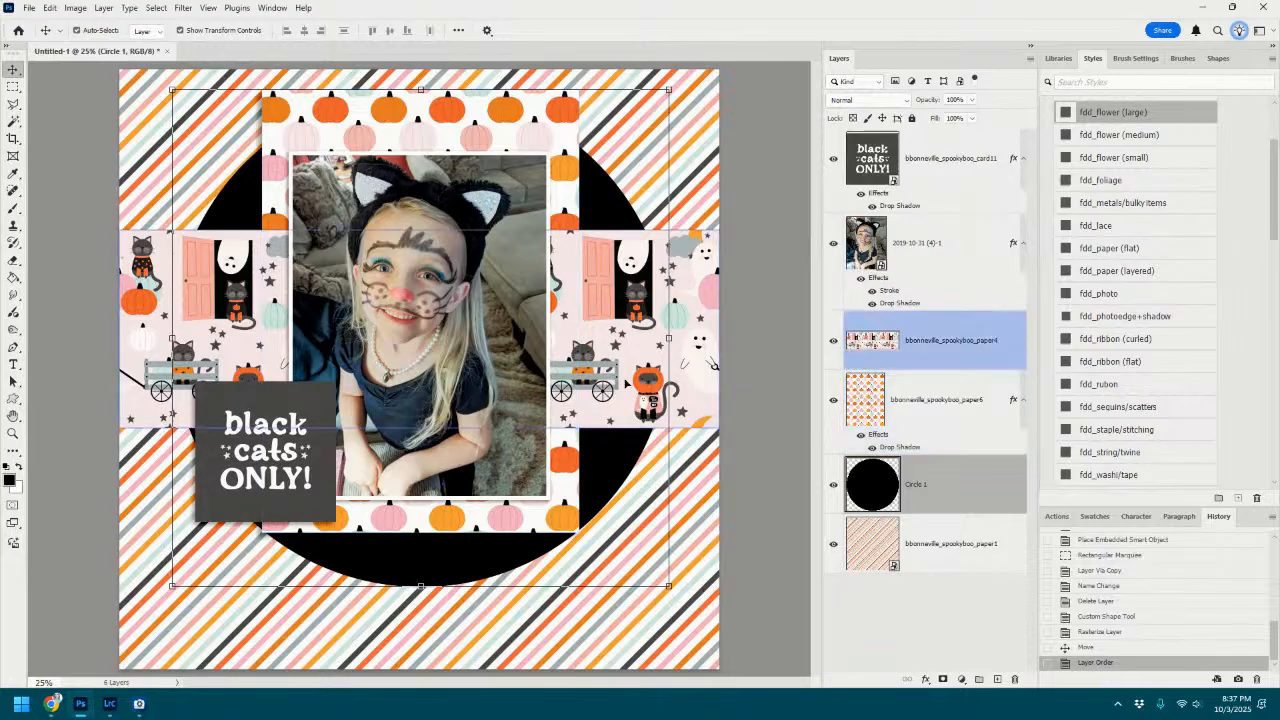
left_click_drag(627, 383, 585, 450)
Shift the card, photo, cat strip and pumpkin rectangle down slightly together, and give the cat strip the fdd_flower (large) style.
left_click(951, 401)
left_click(936, 162, "shift")
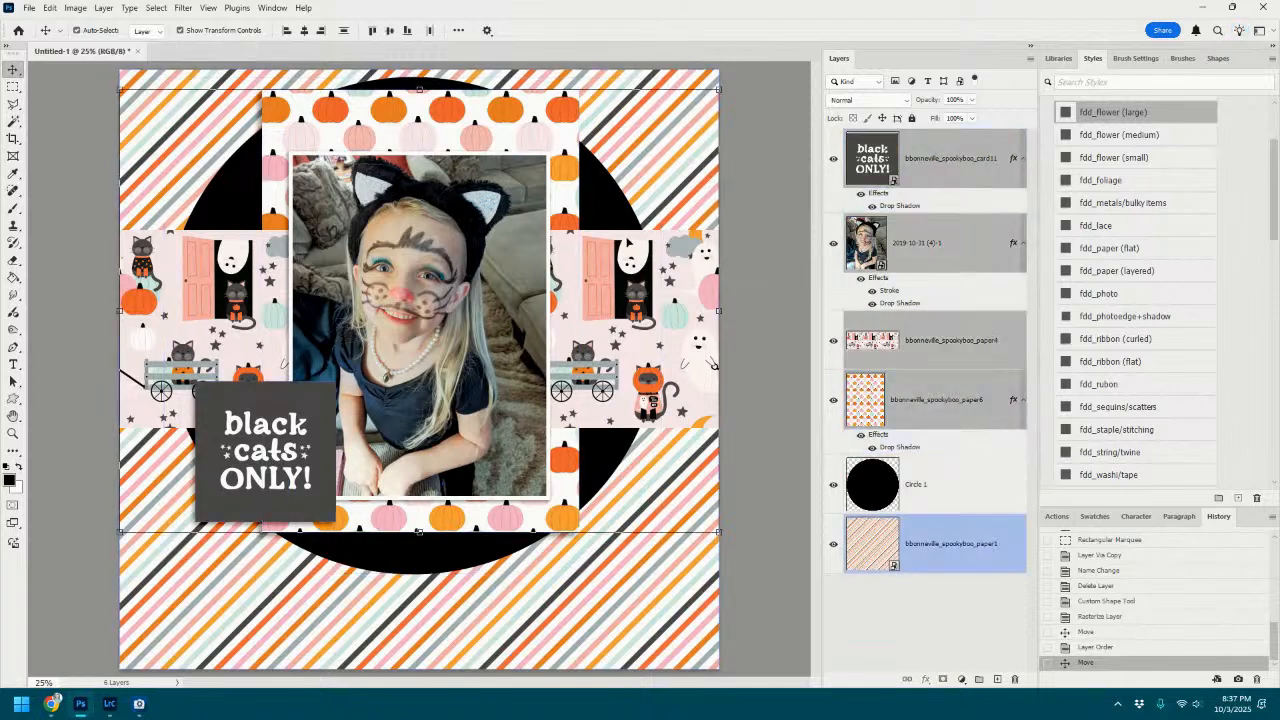
mouse_move(556, 182)
left_mouse_down()
mouse_move(556, 222)
mouse_move(549, 186)
mouse_move(562, 191)
left_mouse_up()
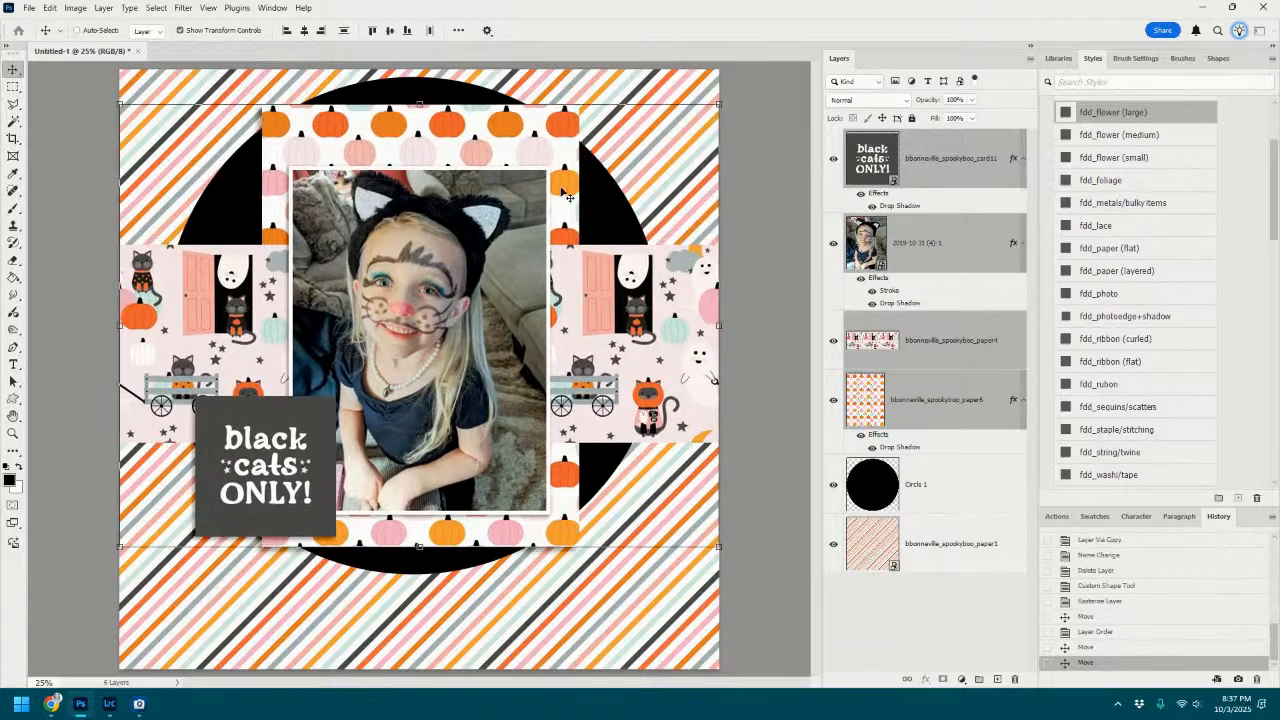
left_click(963, 347)
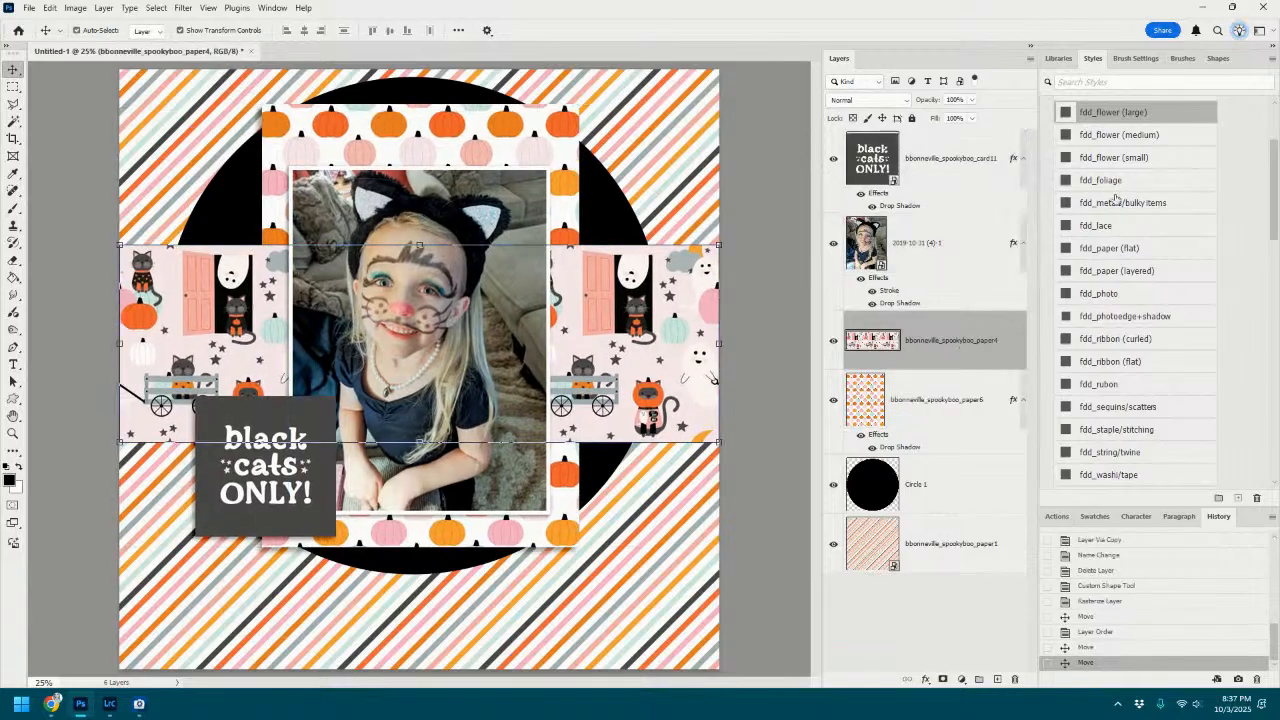
left_click(1122, 111)
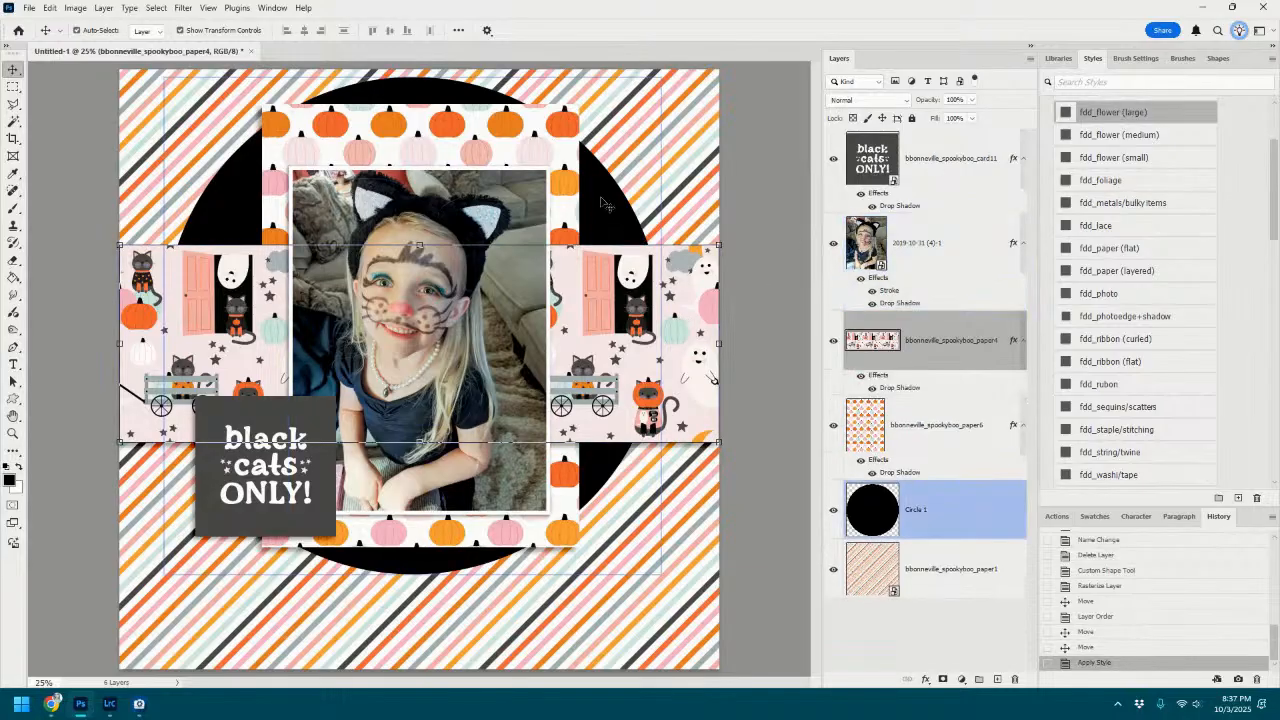
Place the "31" patterned bbonneville_spookyboo_paper9 on the page and move its layer directly above the black circle.
left_click(950, 425)
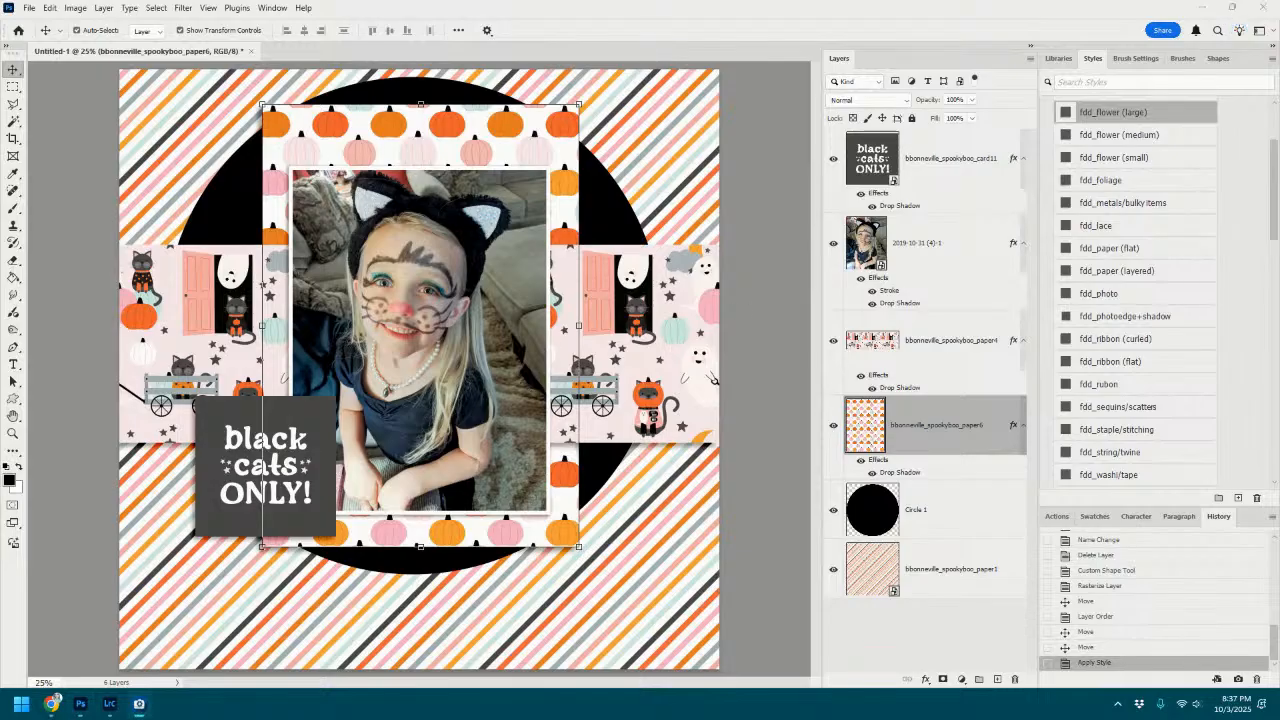
left_click_drag(1030, 390, 522, 502)
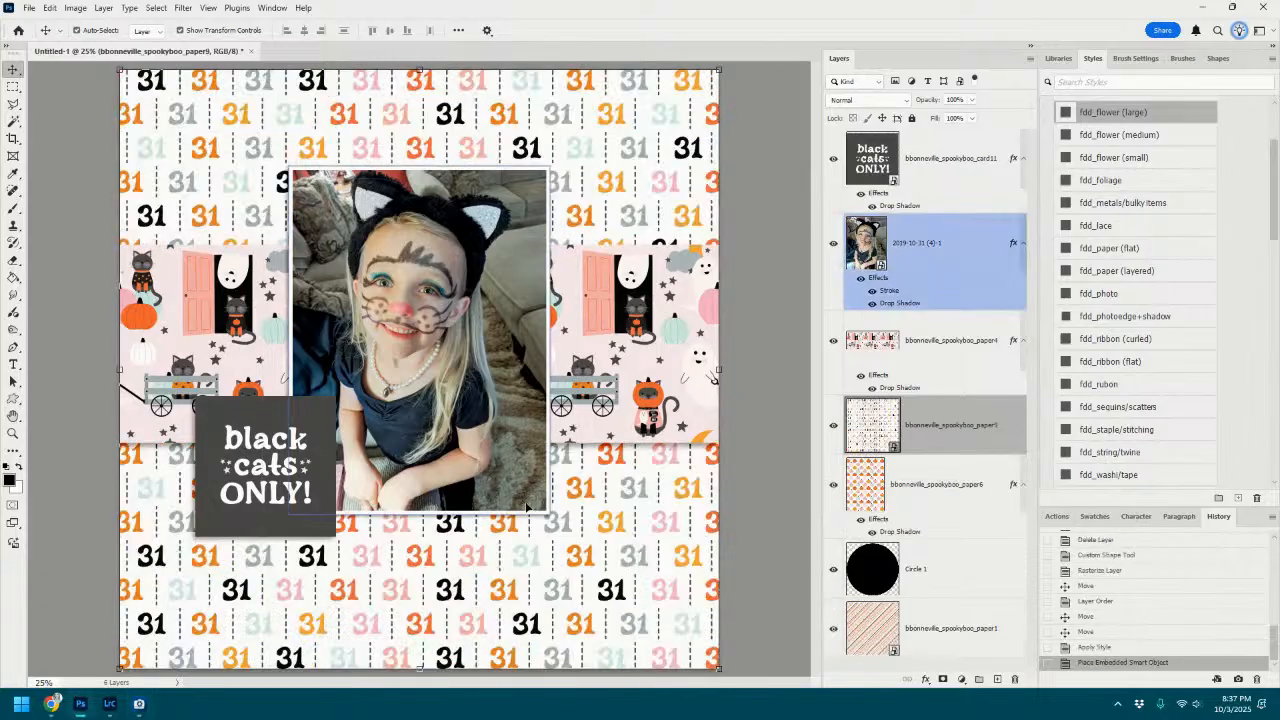
left_click_drag(958, 418, 945, 530)
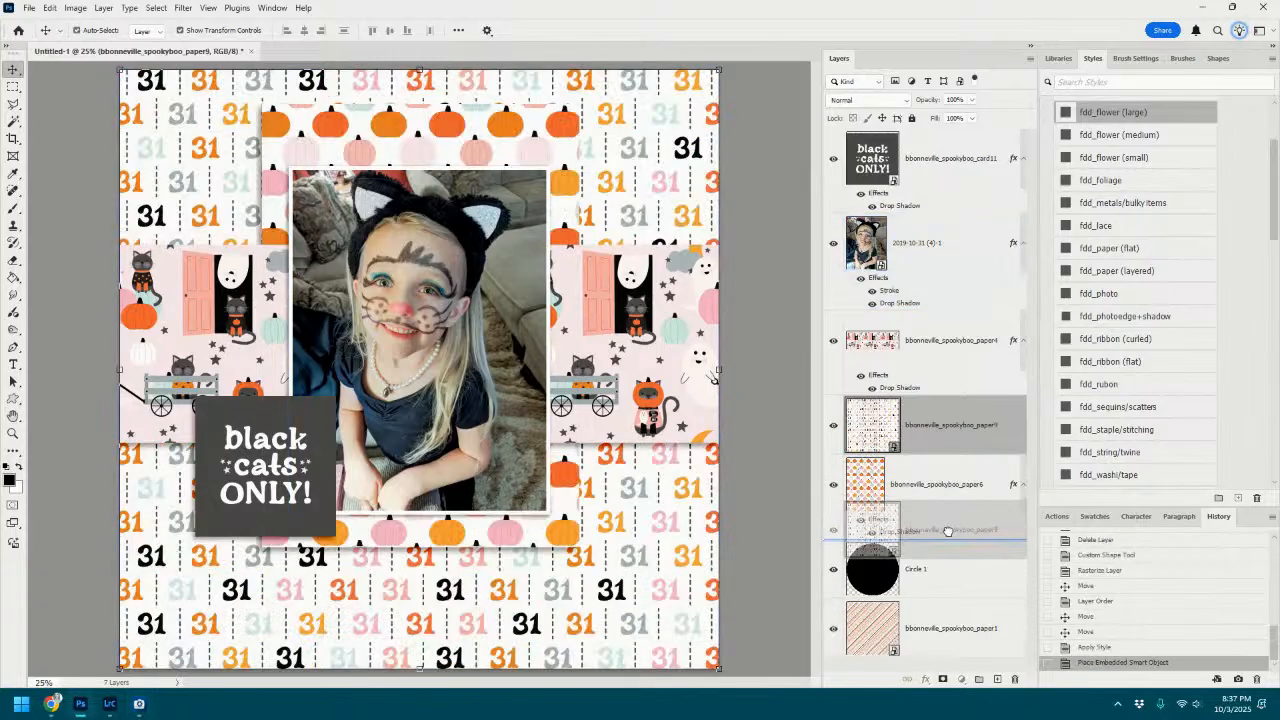
Clip the bbonneville_spookyboo_paper9 layer to the Circle 1 layer and apply the fdd_flower (large) style to the circle.
left_click(948, 538, "alt")
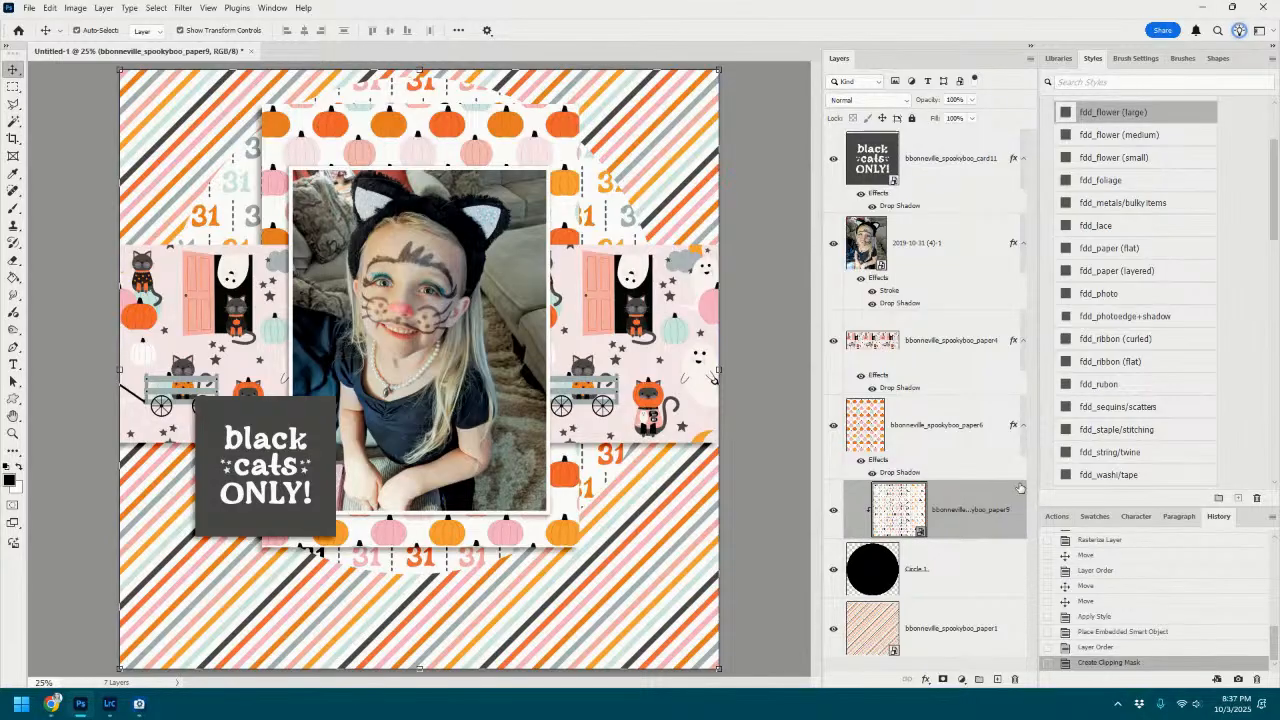
left_click(950, 568)
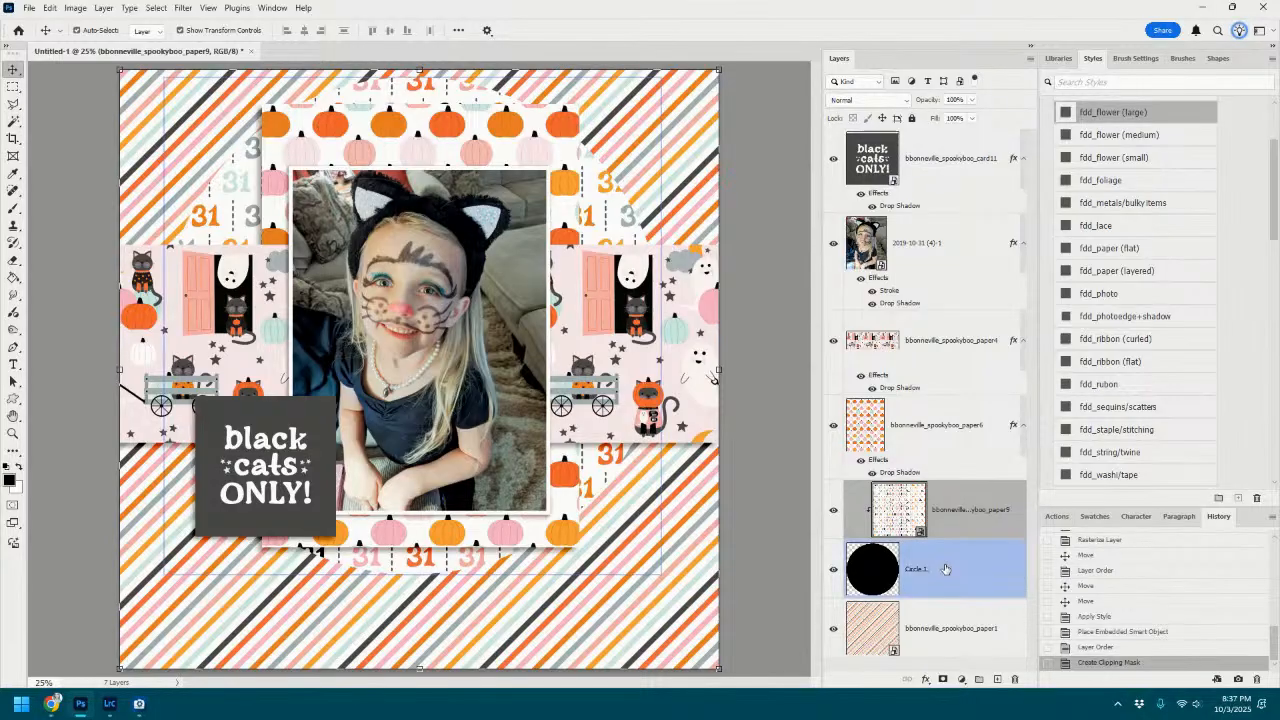
left_click(1133, 134)
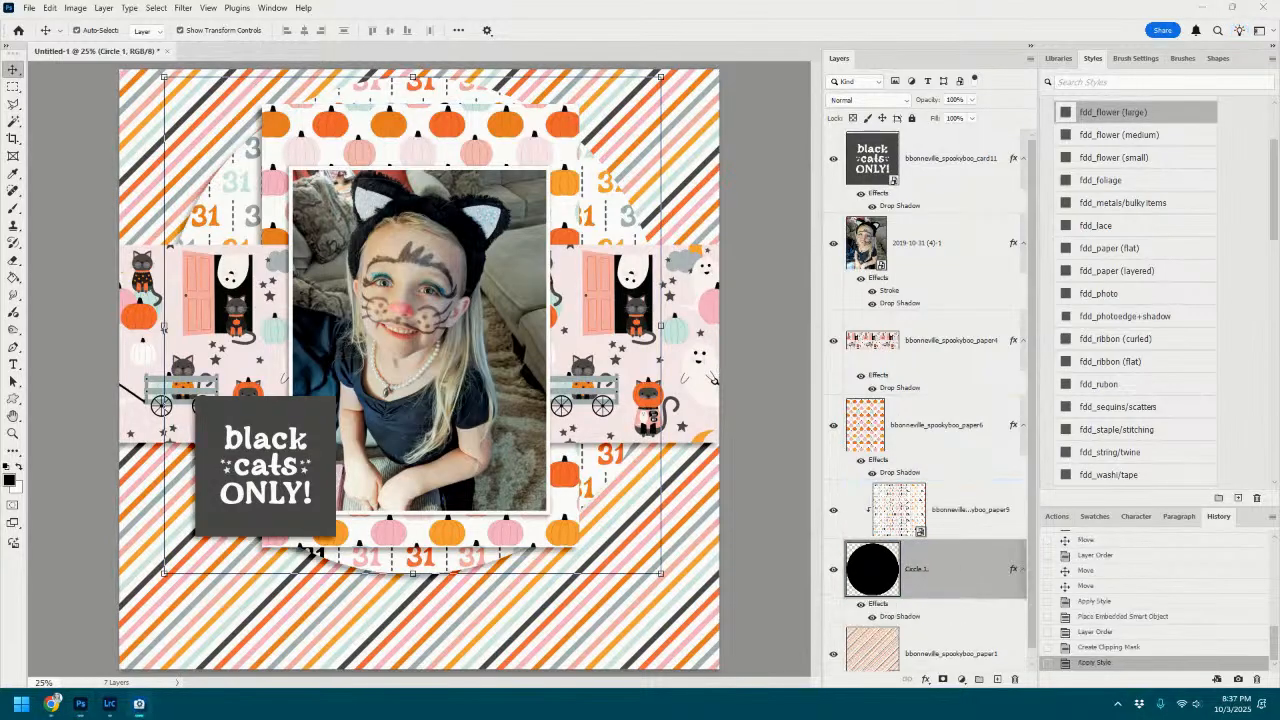
Place bbonneville_spookyboo_paper12 as the bottommost layer and clip the paper9 layer to the circle again.
left_click_drag(1083, 430, 690, 499)
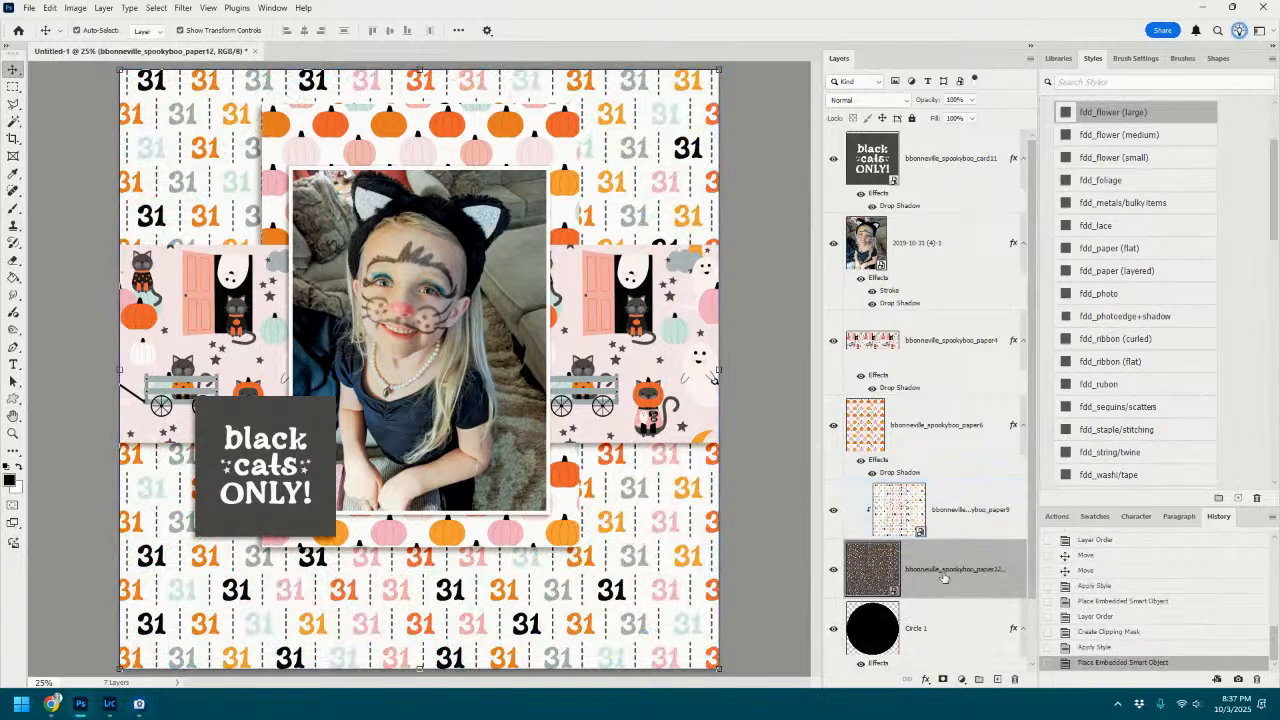
left_click_drag(944, 578, 950, 660)
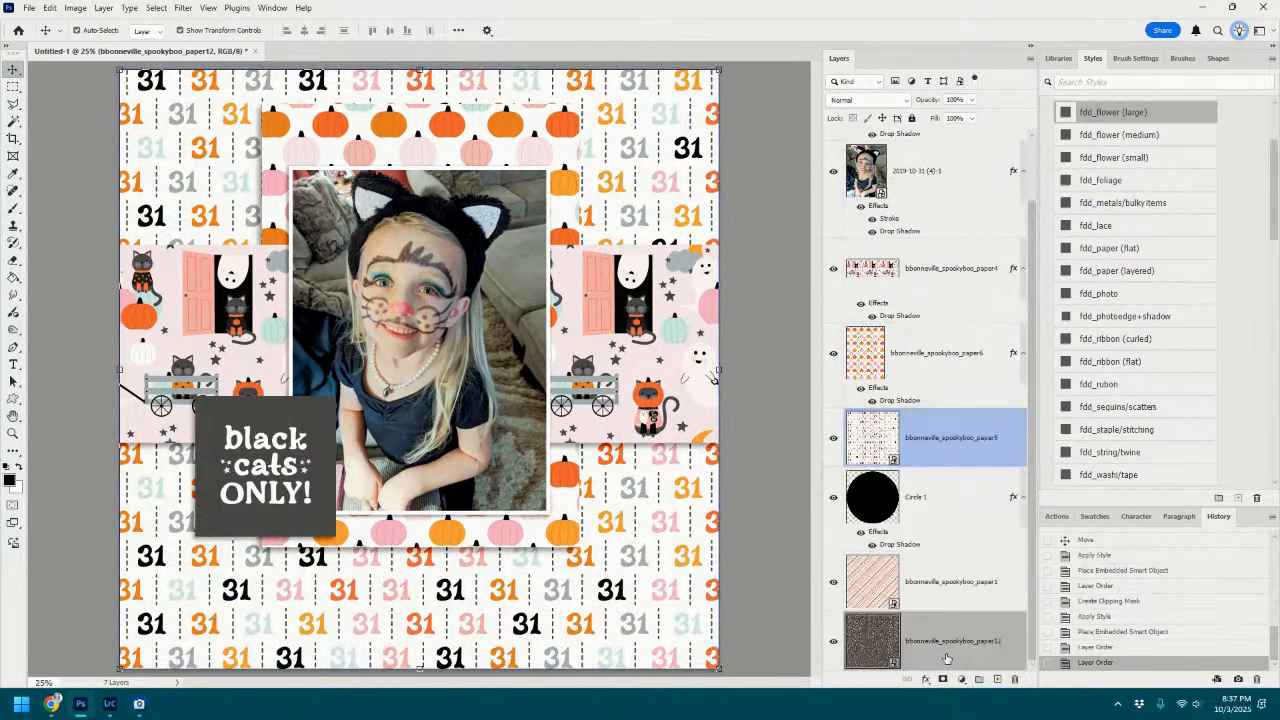
left_click(935, 580)
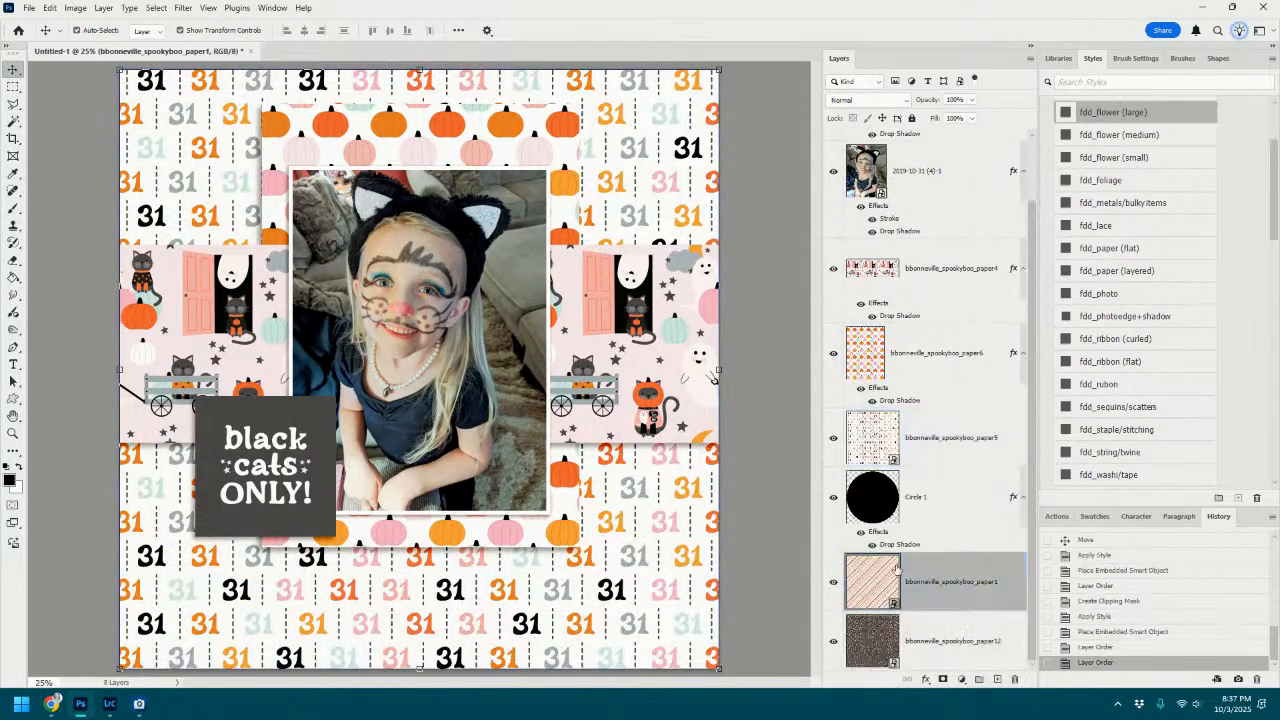
left_click(688, 192)
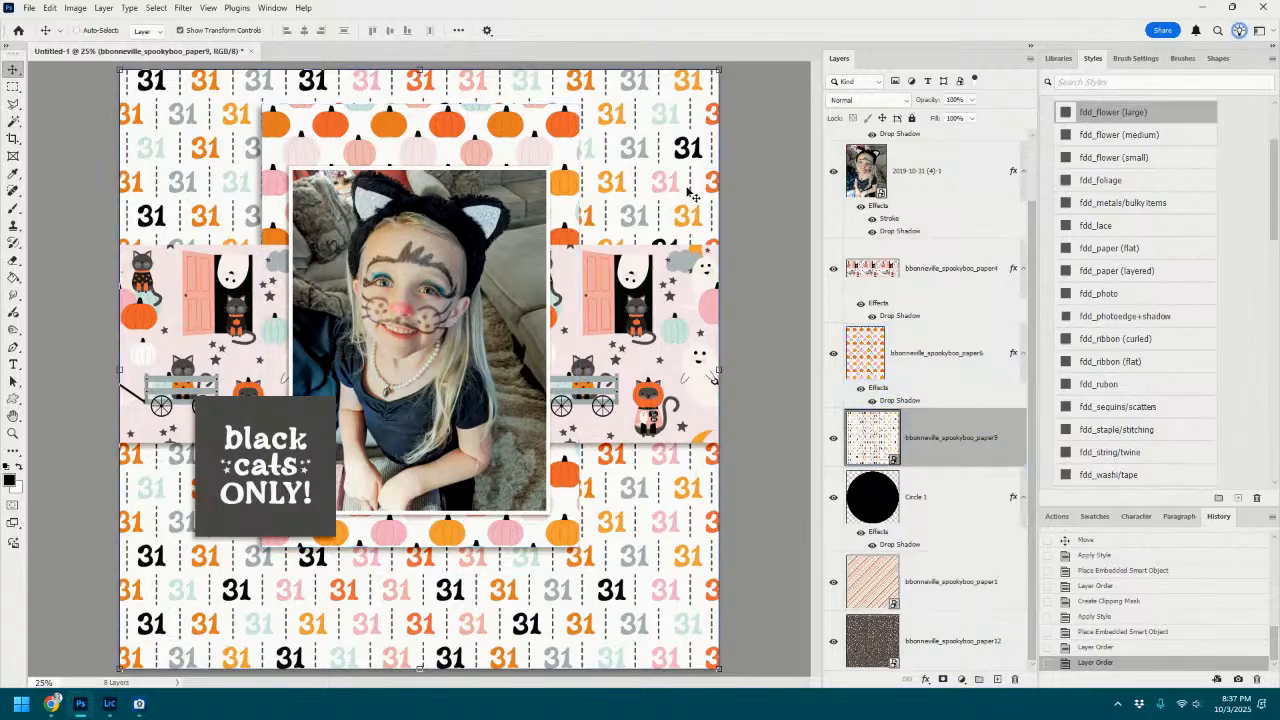
key("ctrl+alt+g")
Scale the striped bbonneville_spookyboo_paper1 layer to 95% and apply the fdd_flower (large) style to it.
left_click(955, 645)
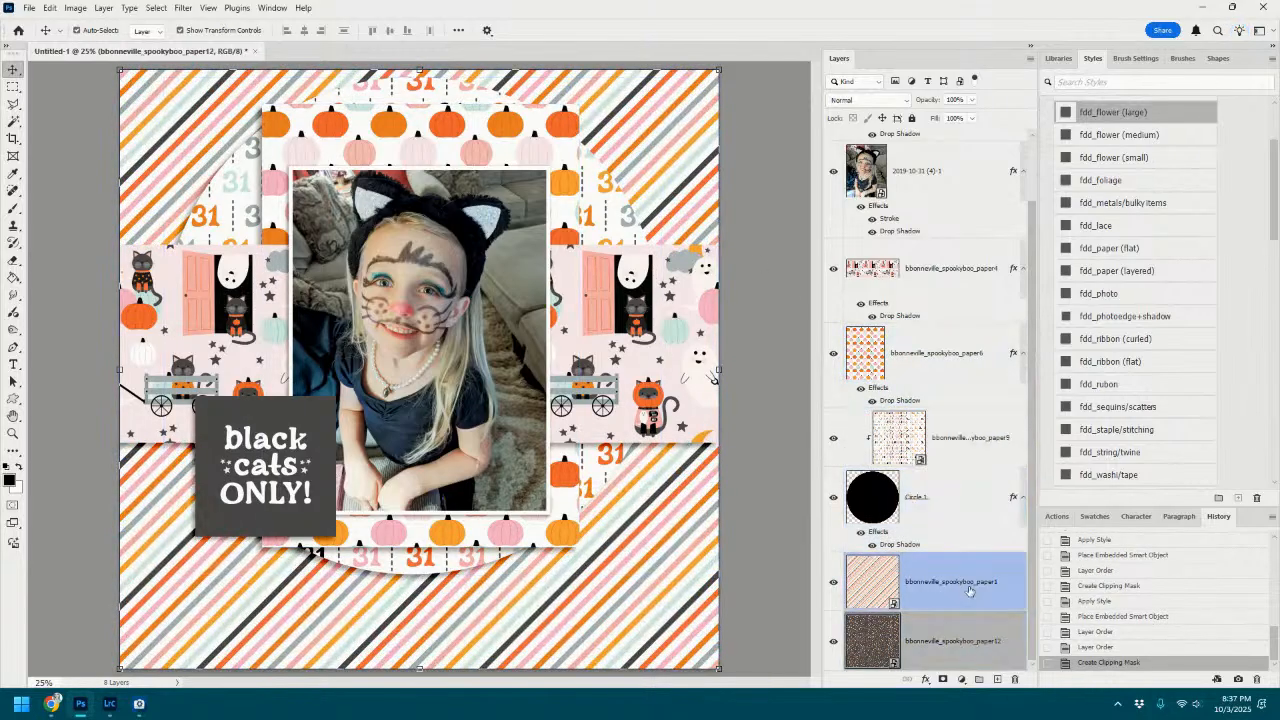
left_click(969, 591)
key("ctrl+t")
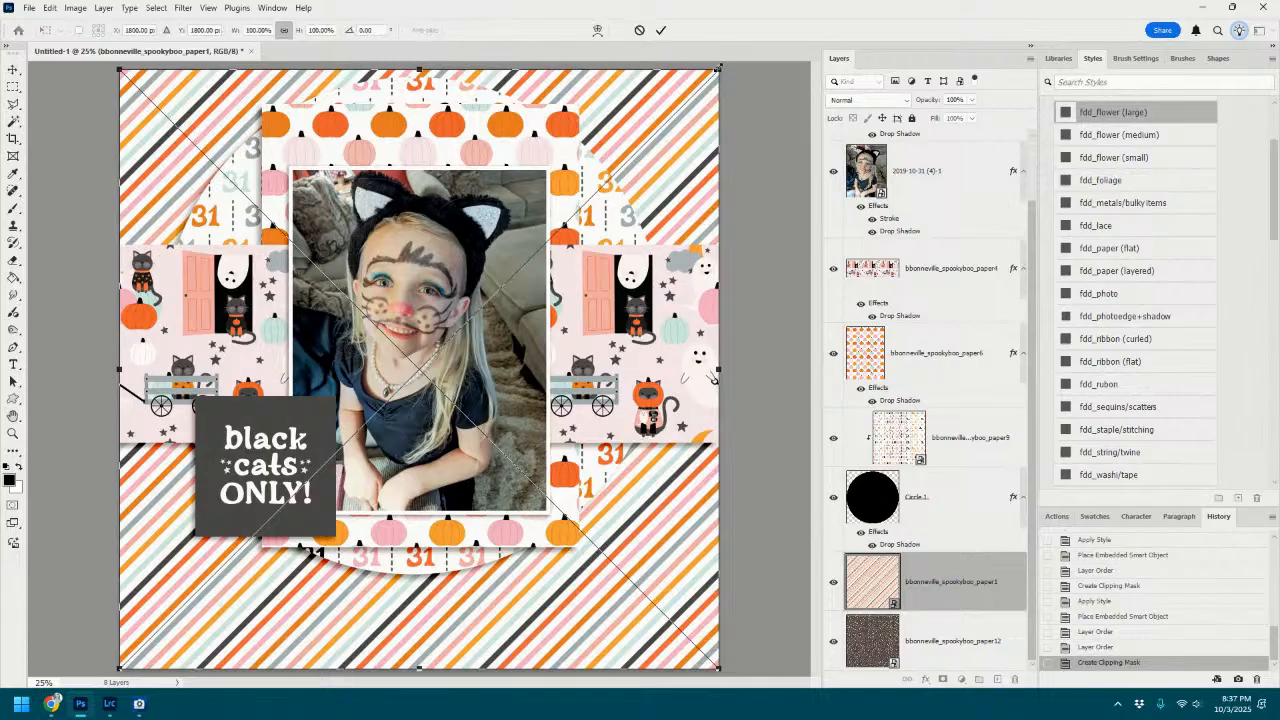
left_click(283, 31)
left_click(258, 30)
type("90")
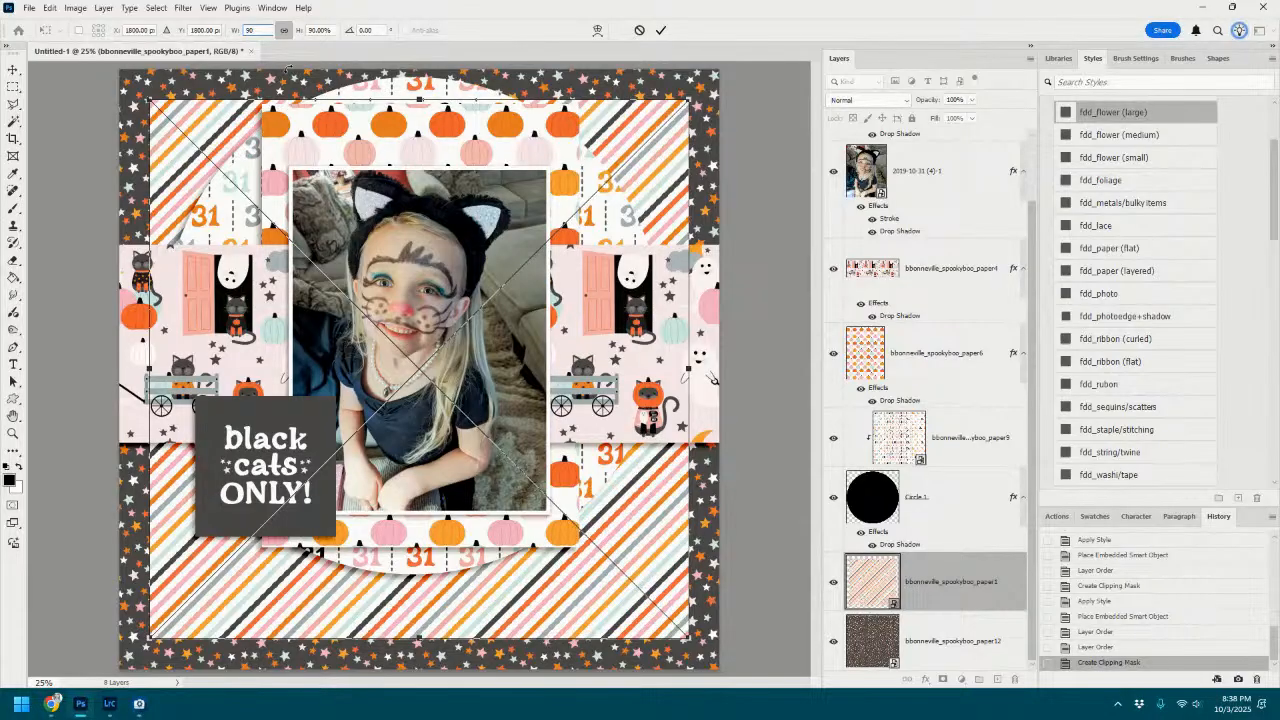
type("95")
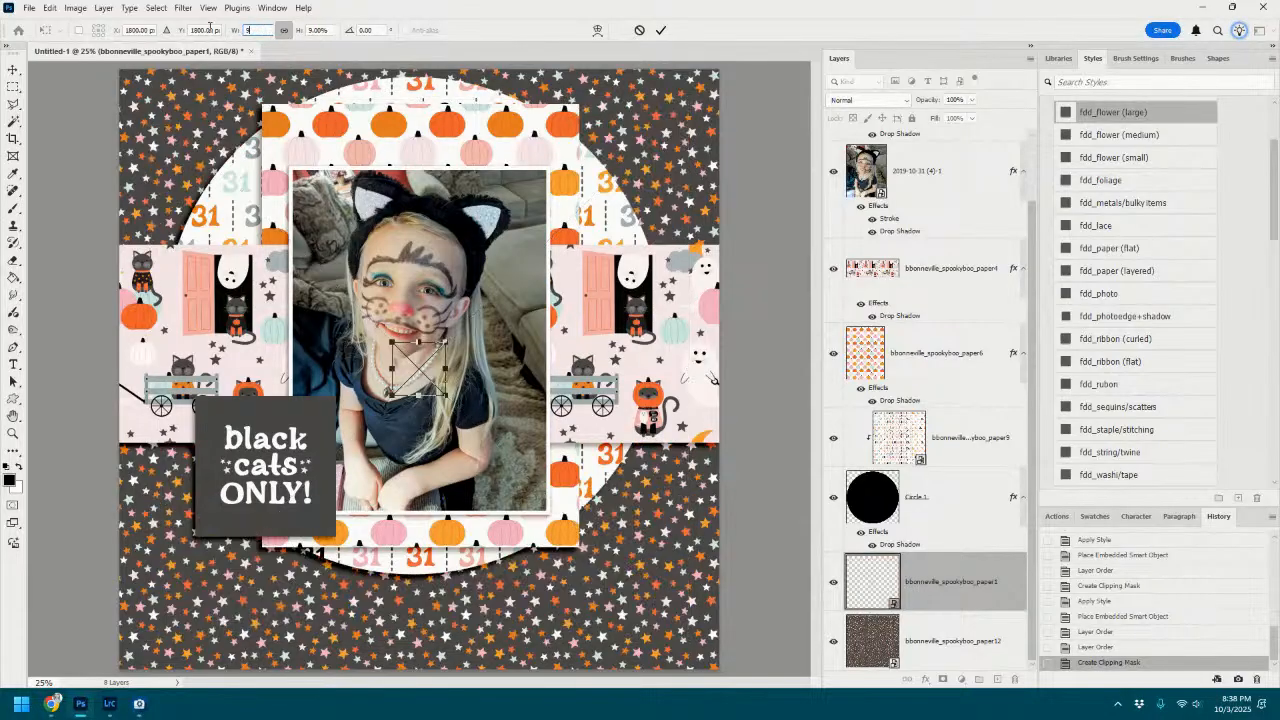
left_click(661, 31)
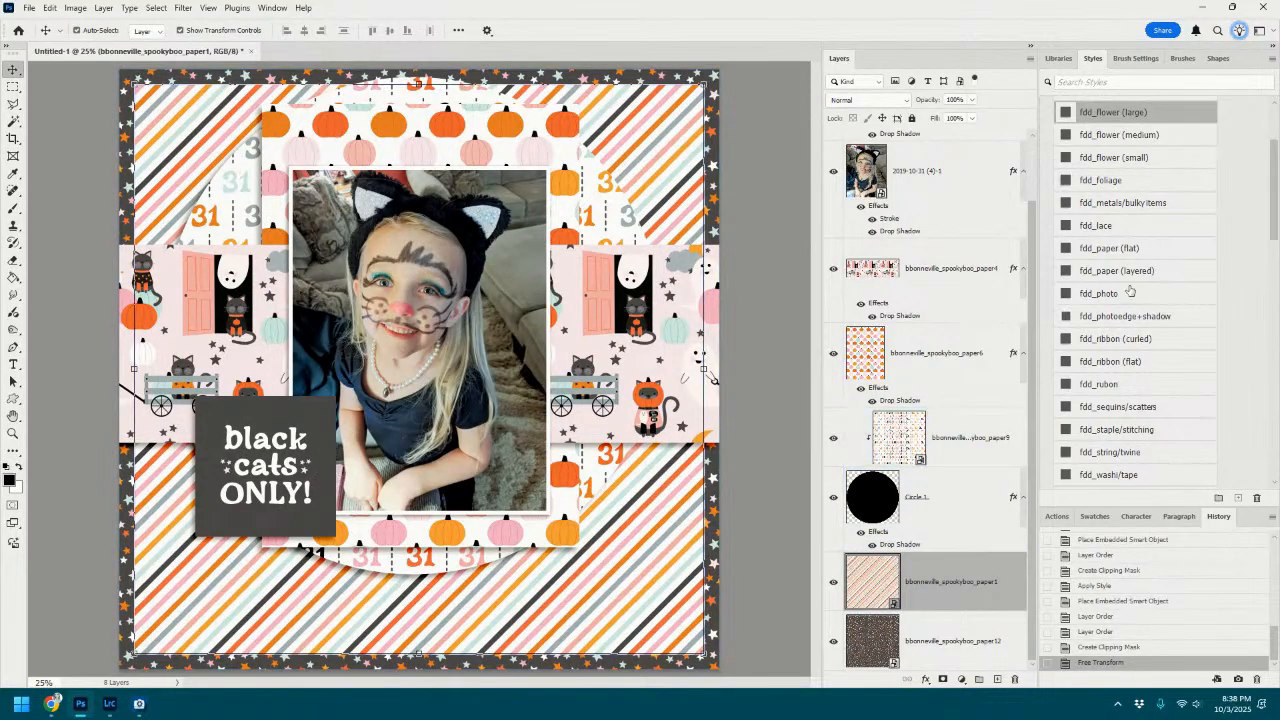
left_click(1147, 111)
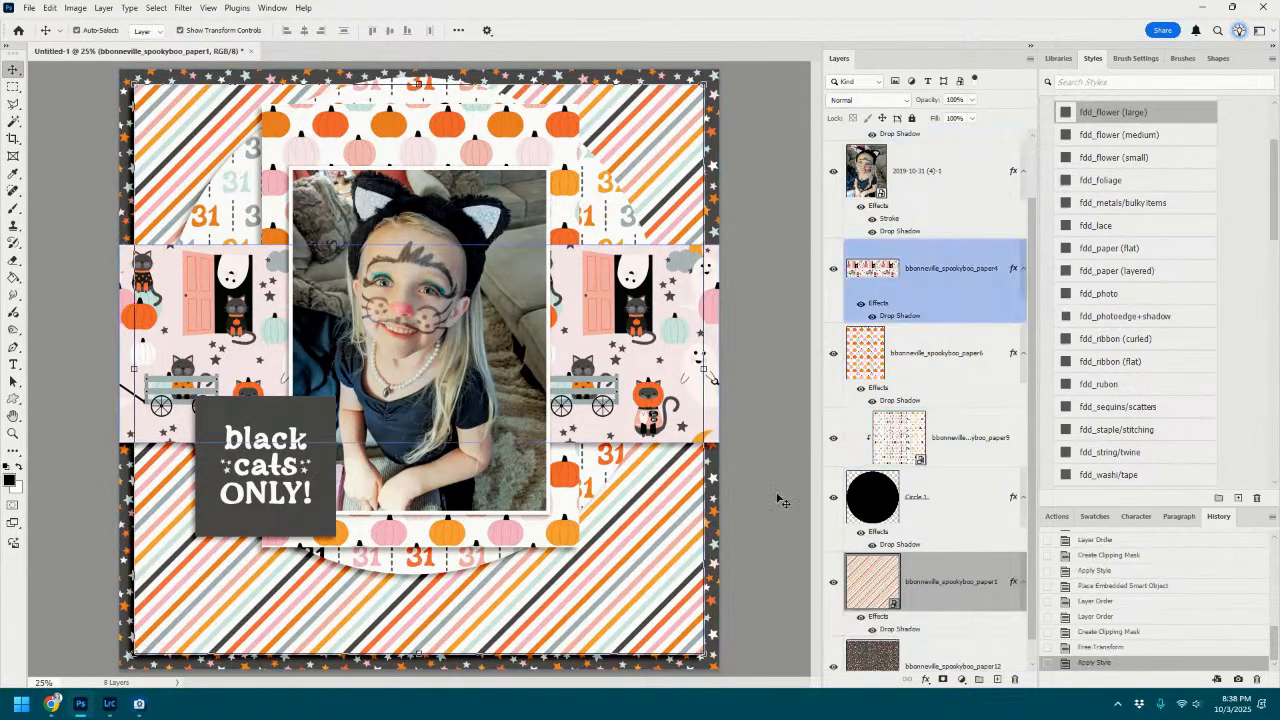
Select all layers from Circle 1 up to the black cats card and move them slightly down the page.
left_click(963, 471)
scroll(952, 188, "up", 2)
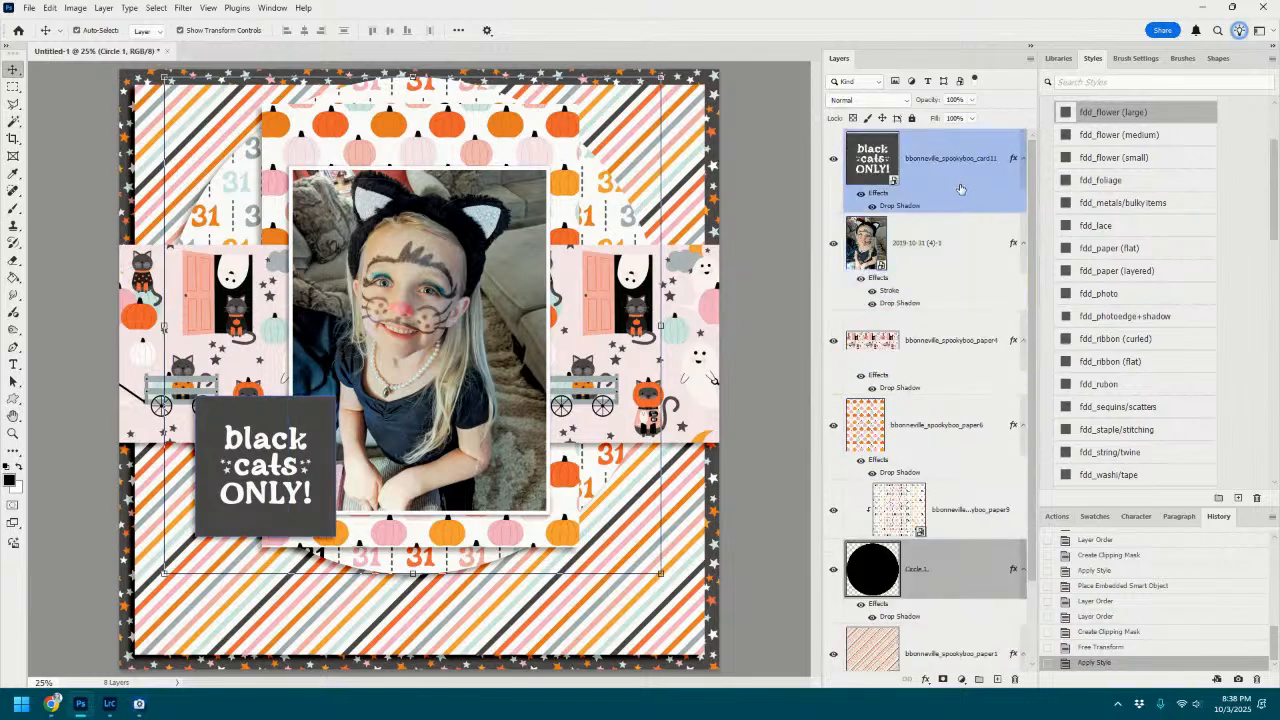
left_click(960, 189, "shift")
mouse_move(632, 383)
left_mouse_down()
mouse_move(632, 418)
mouse_move(632, 398)
left_mouse_up()
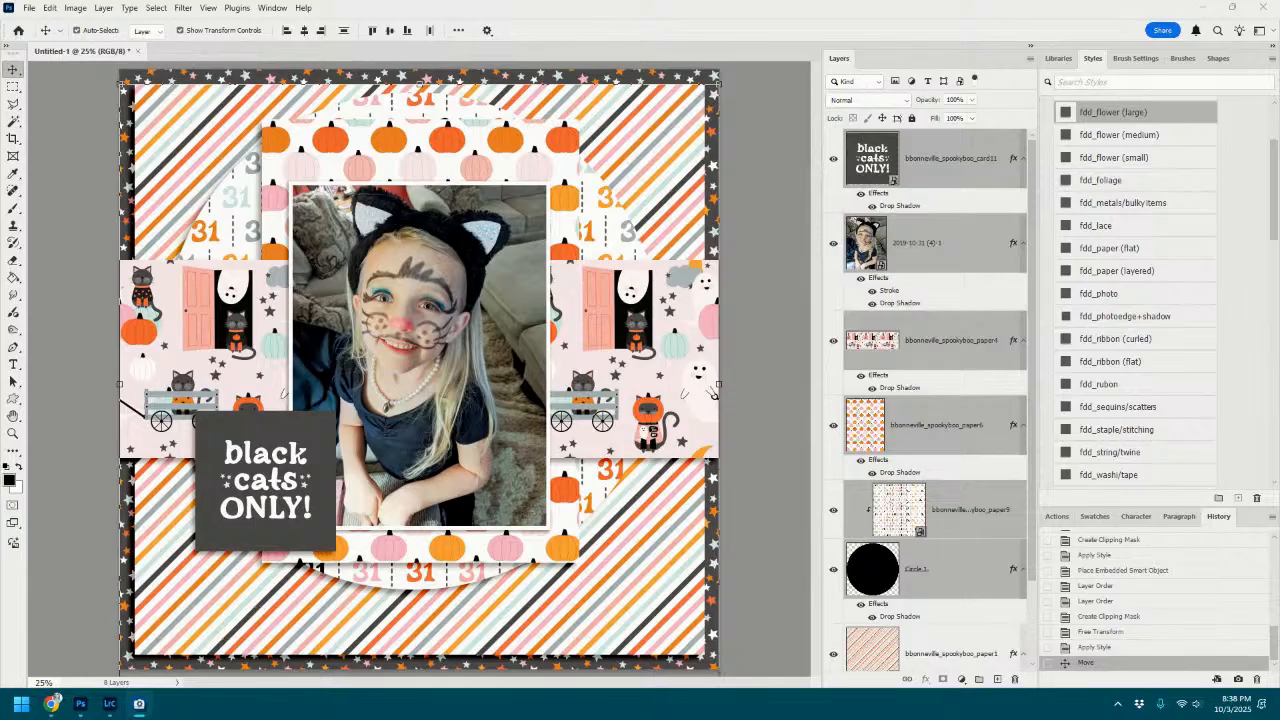
Place the BatStuffie sticker beside the photo's lower right corner and give it the fdd_flower (large) style.
left_click_drag(672, 378, 565, 411)
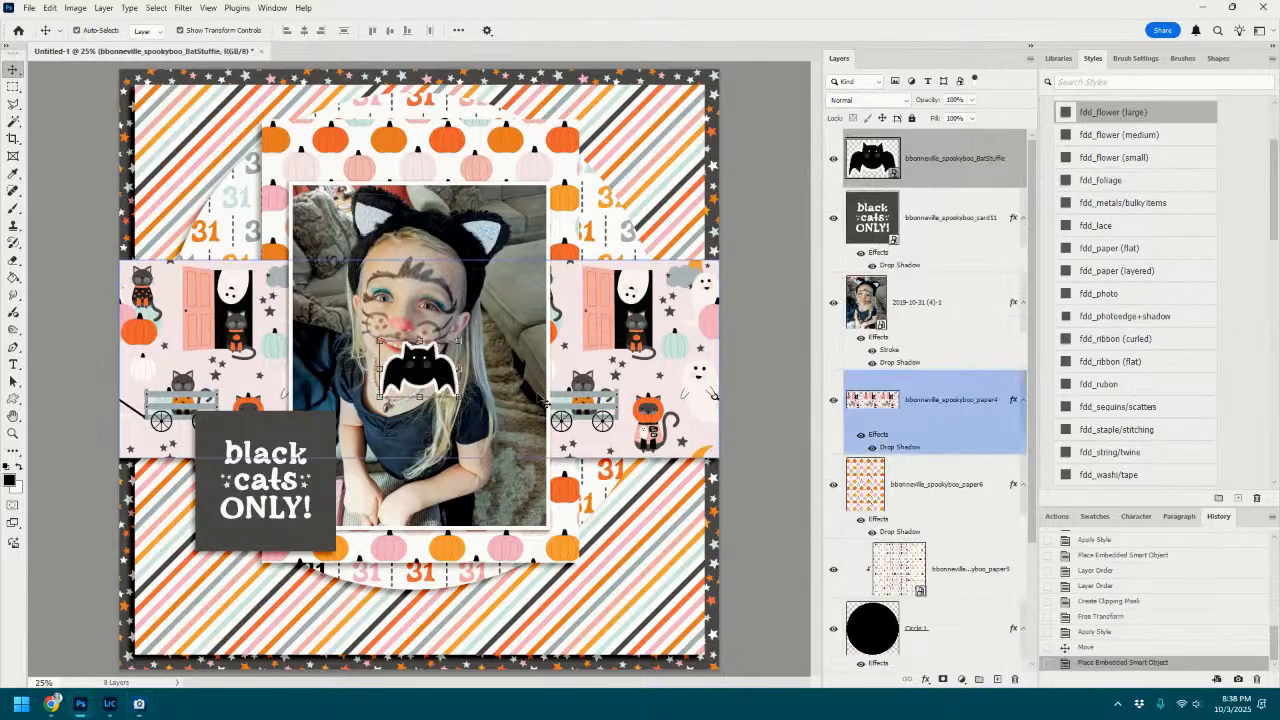
left_click_drag(453, 382, 662, 488)
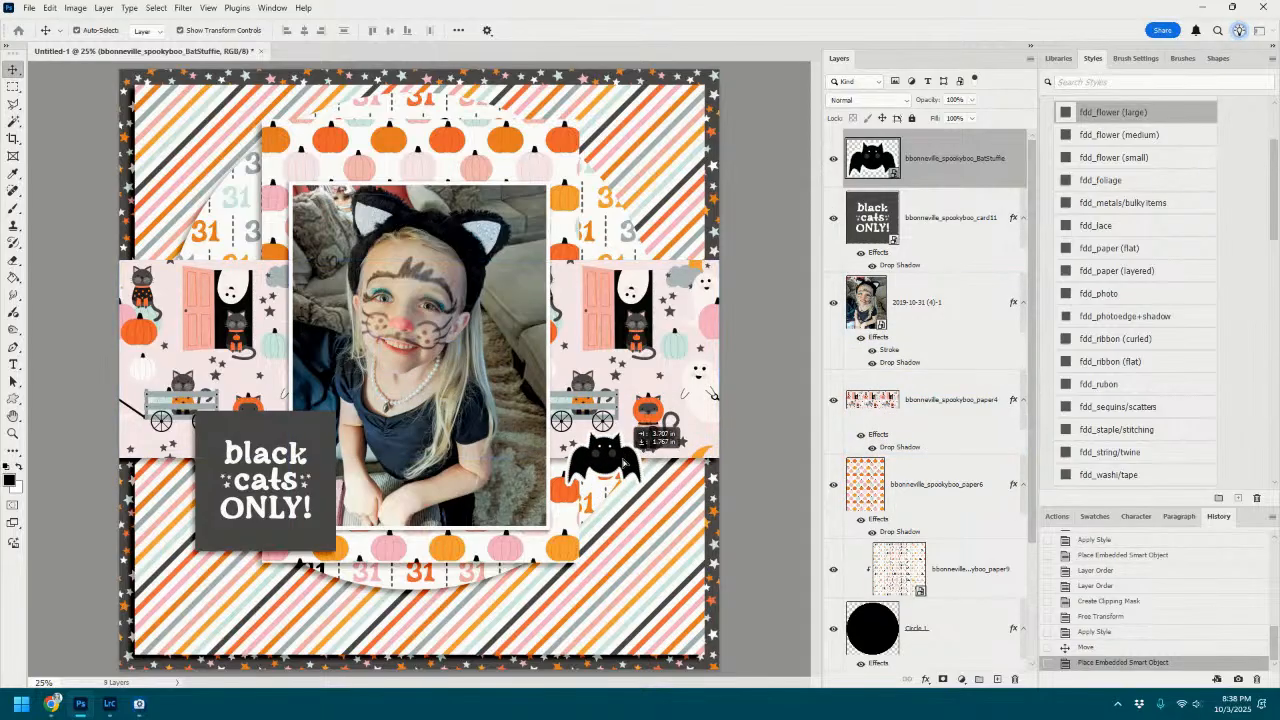
left_click(1128, 113)
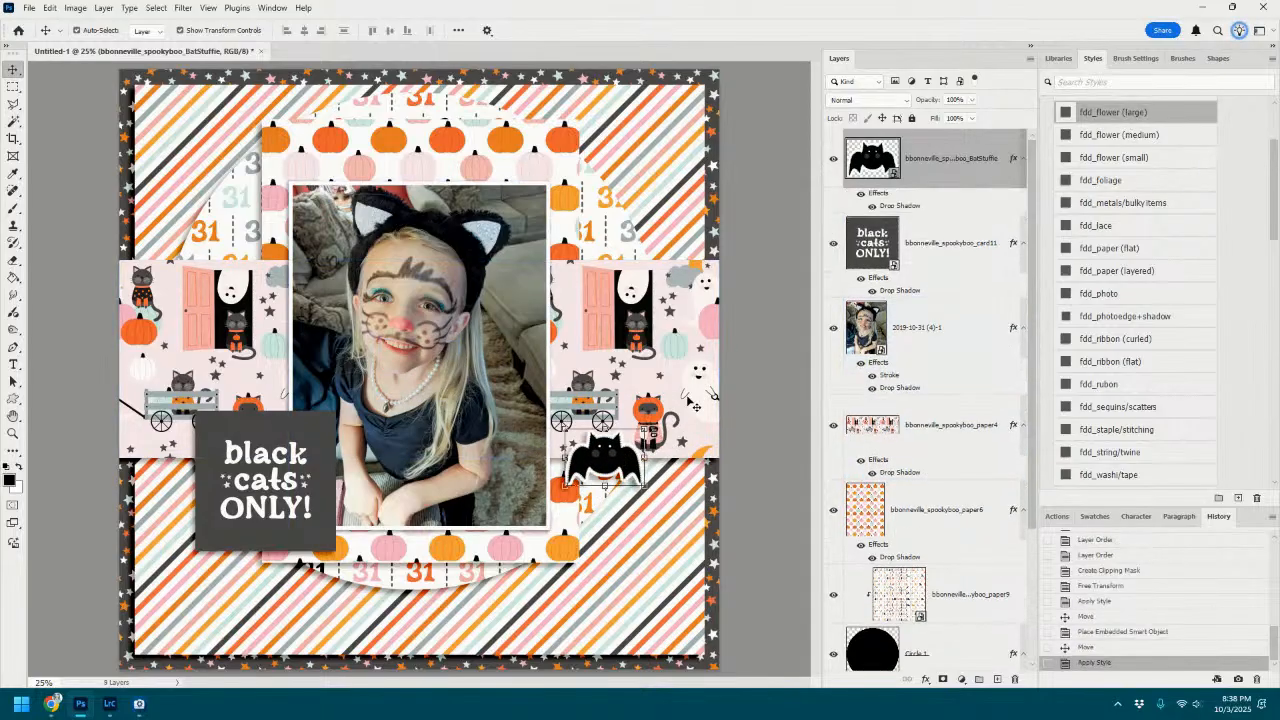
Rotate the bat sticker slightly to an angle of about -6 degrees.
key("ctrl+t")
left_click_drag(659, 434, 657, 429)
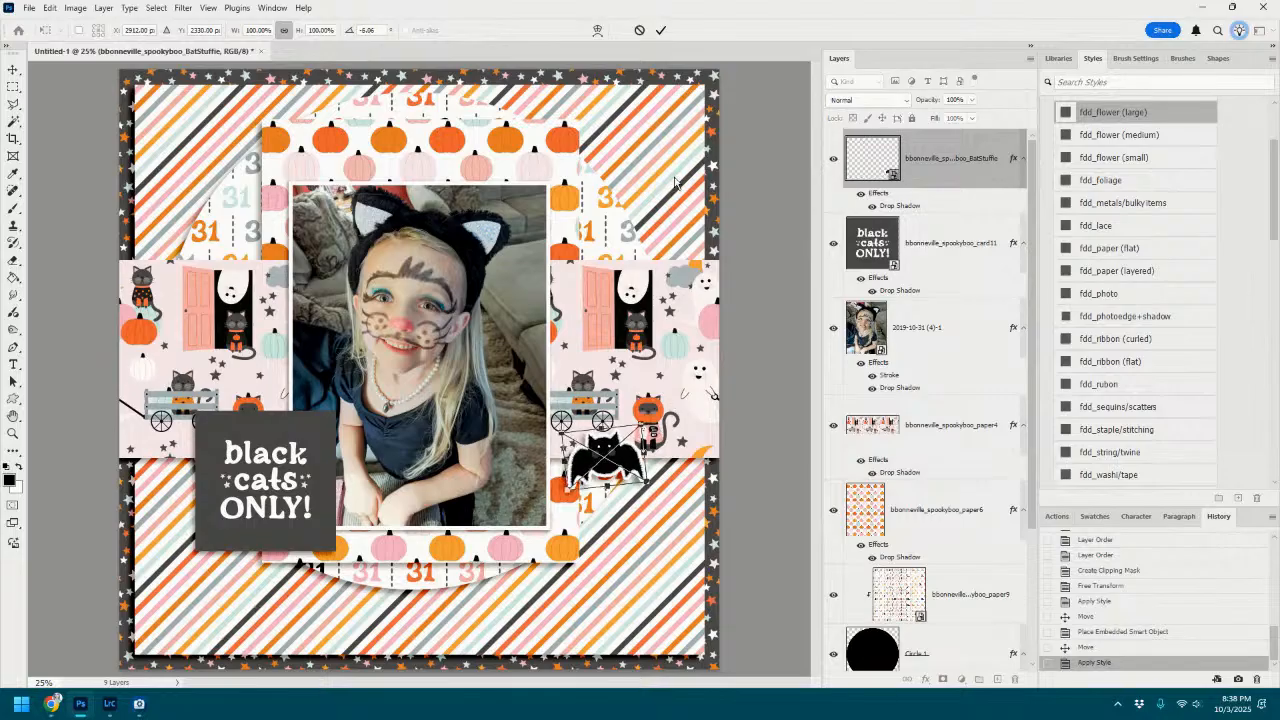
left_click(660, 30)
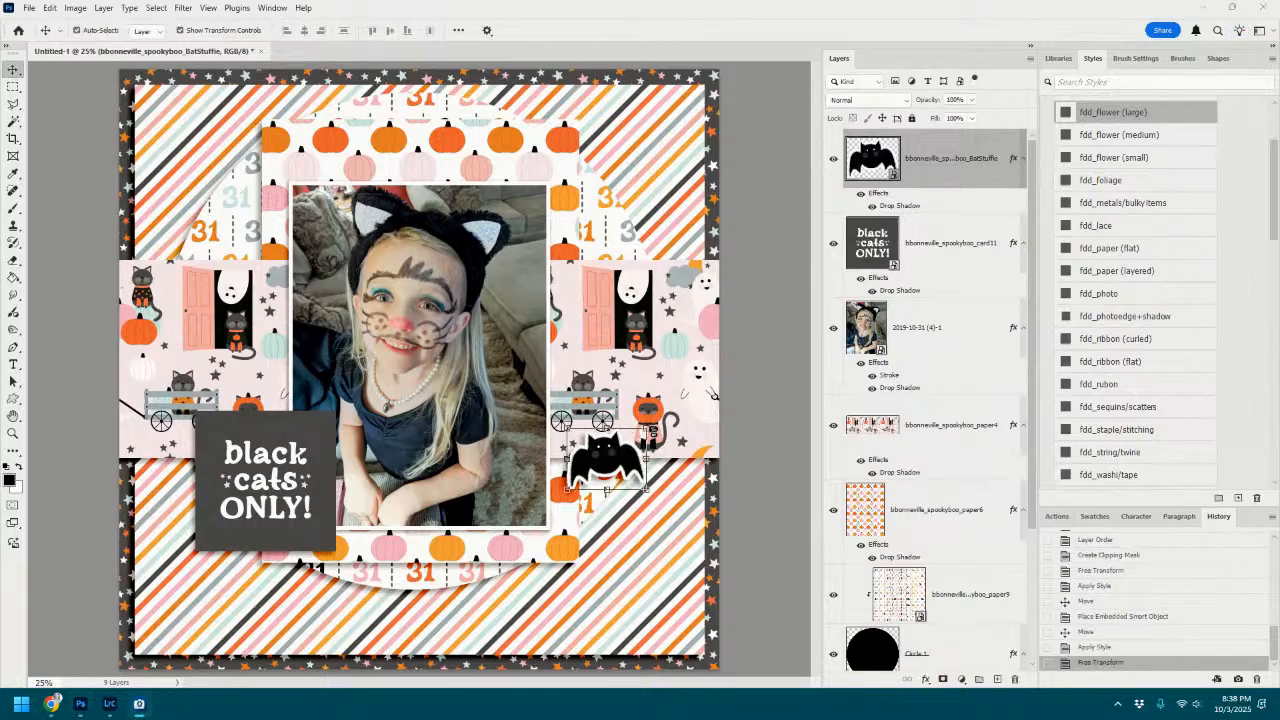
Place the BooYeah label over the photo's upper right corner and apply the fdd_paper (layered) style.
left_click_drag(921, 415, 530, 494)
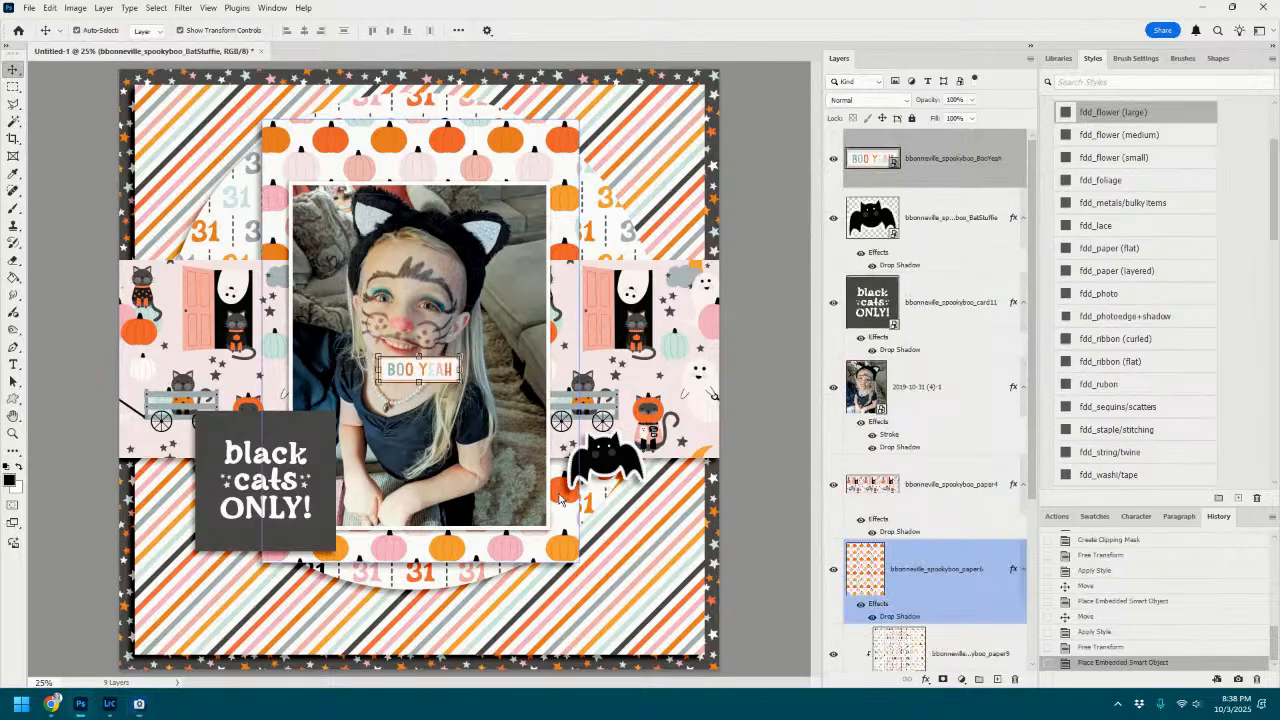
left_click_drag(442, 368, 585, 207)
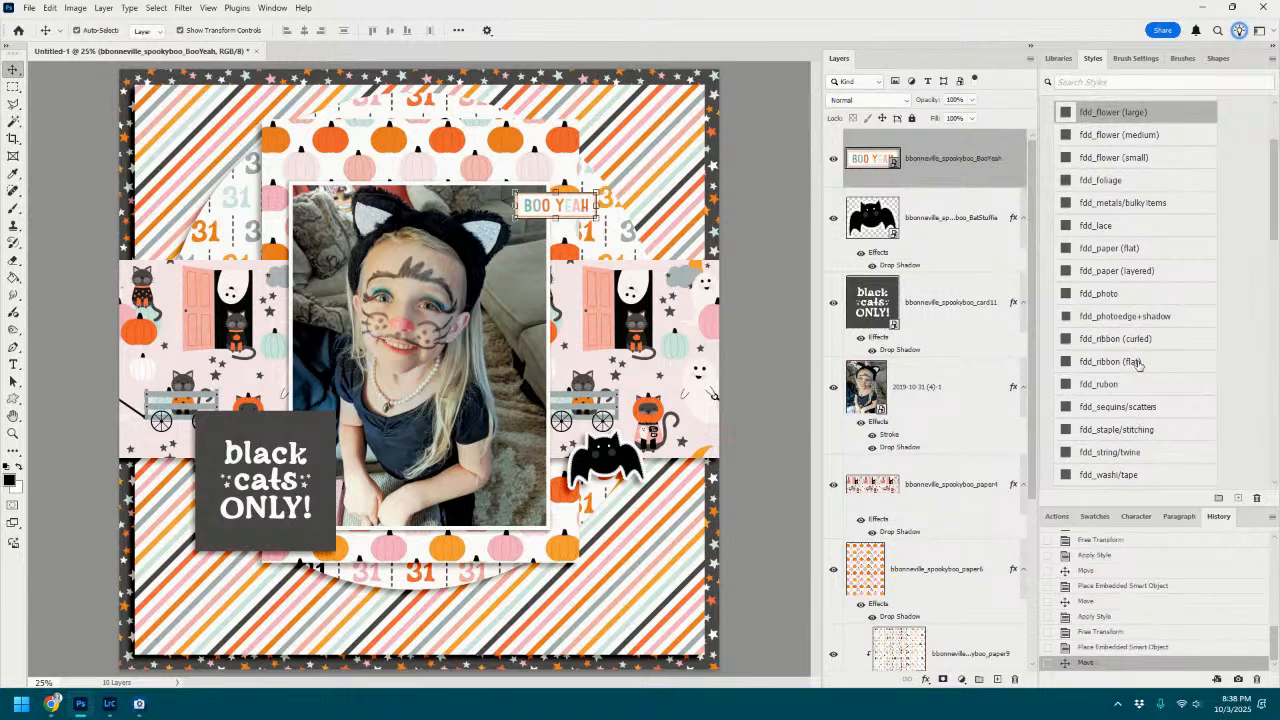
left_click(1140, 272)
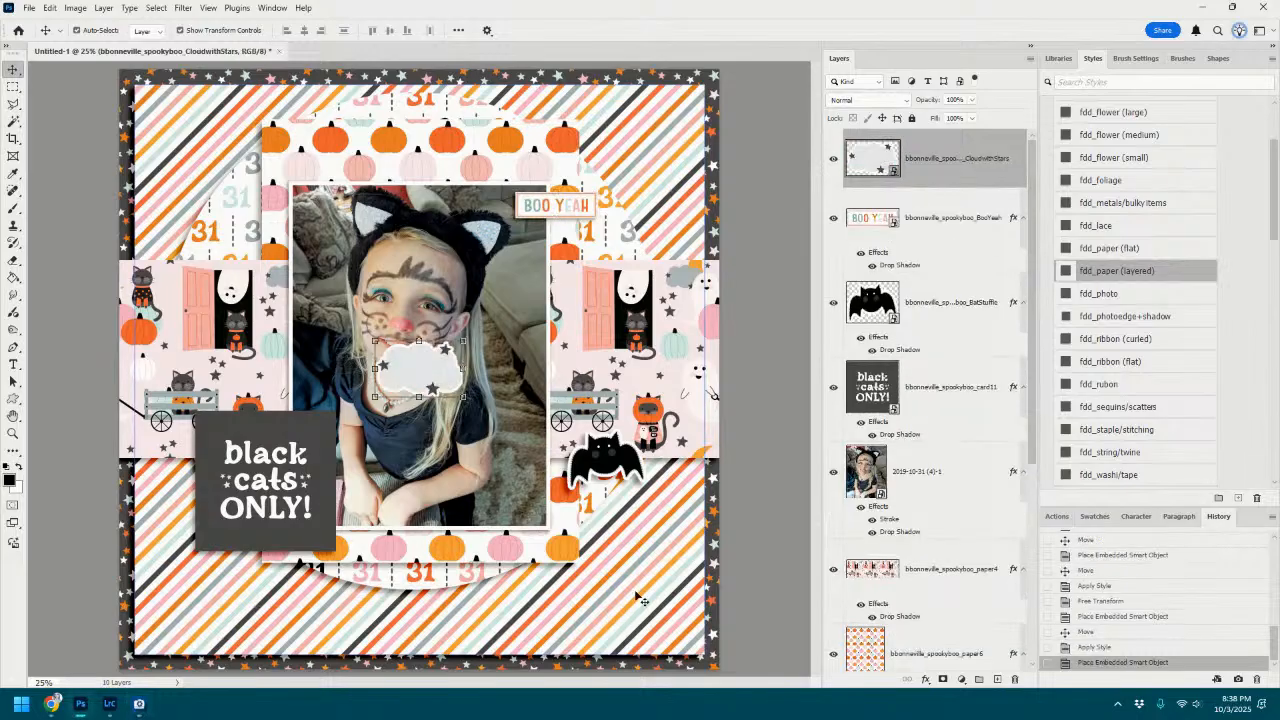
Position the CloudwithStars sticker just above the black cats card and apply the fdd_flower (large) style.
left_click_drag(432, 371, 318, 399)
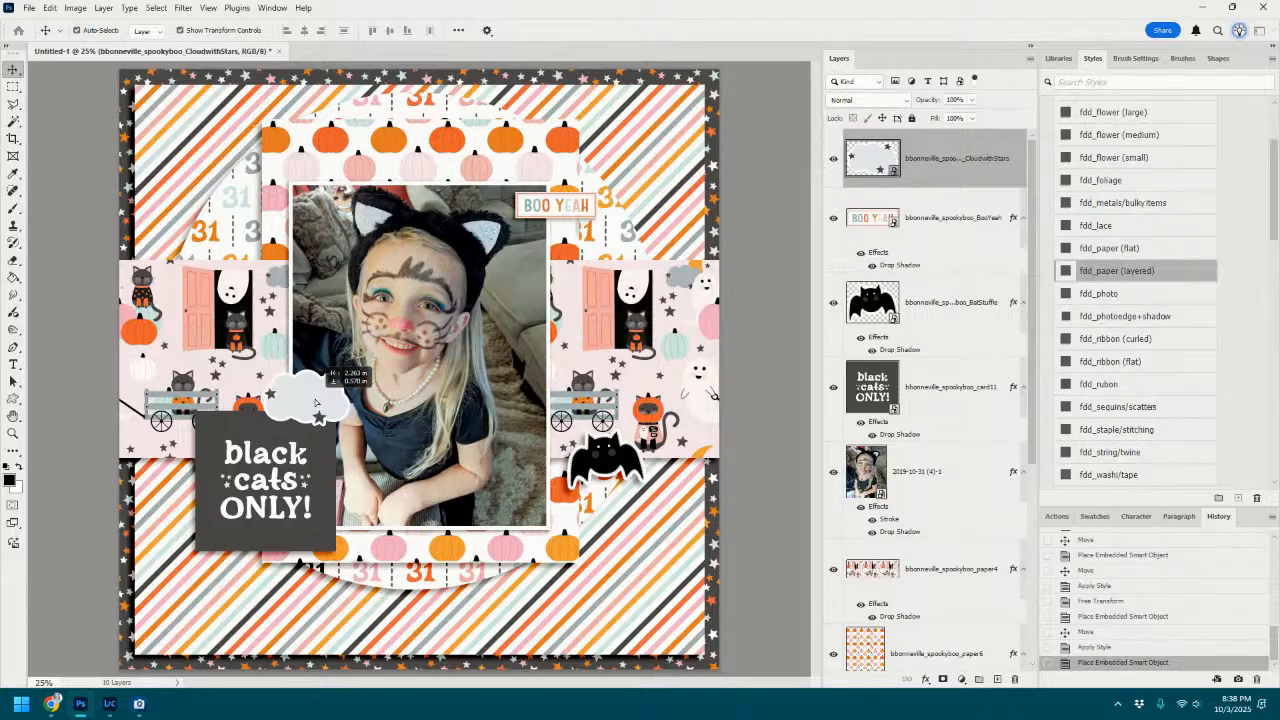
left_click(1124, 112)
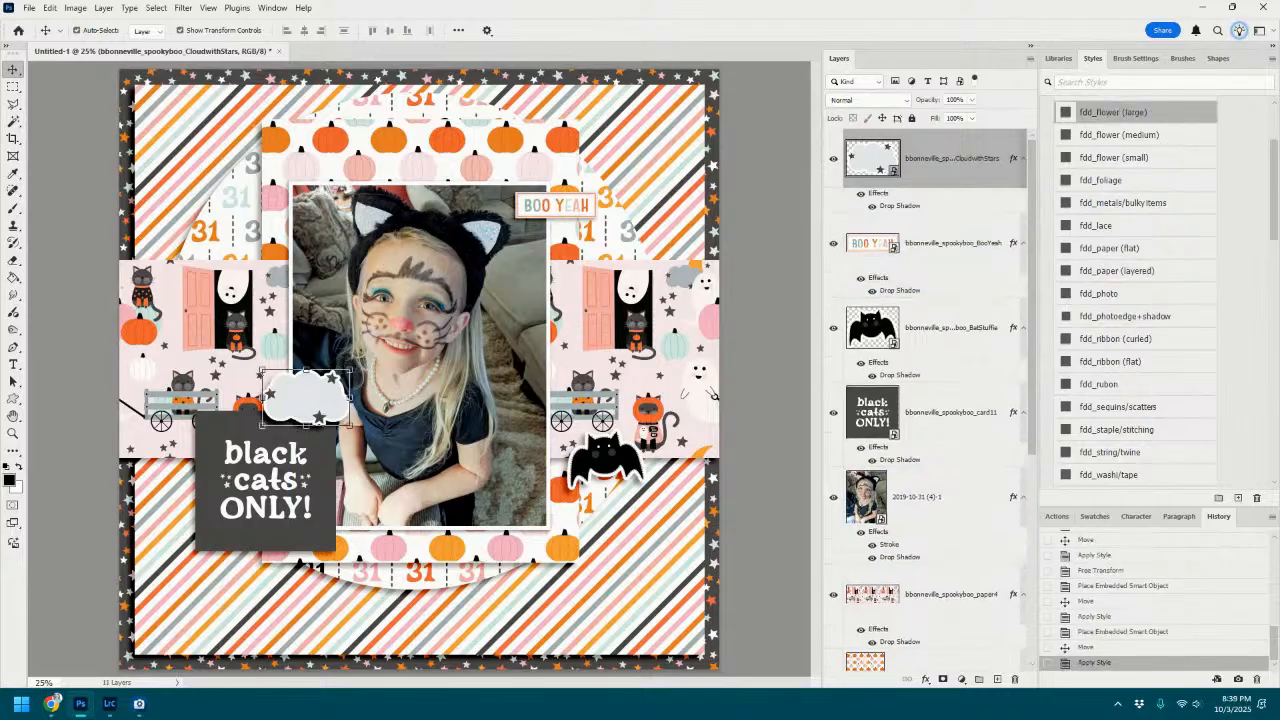
Place the pink Bow1 element on the layout and apply the fdd_ribbon (curled) style.
key("Return")
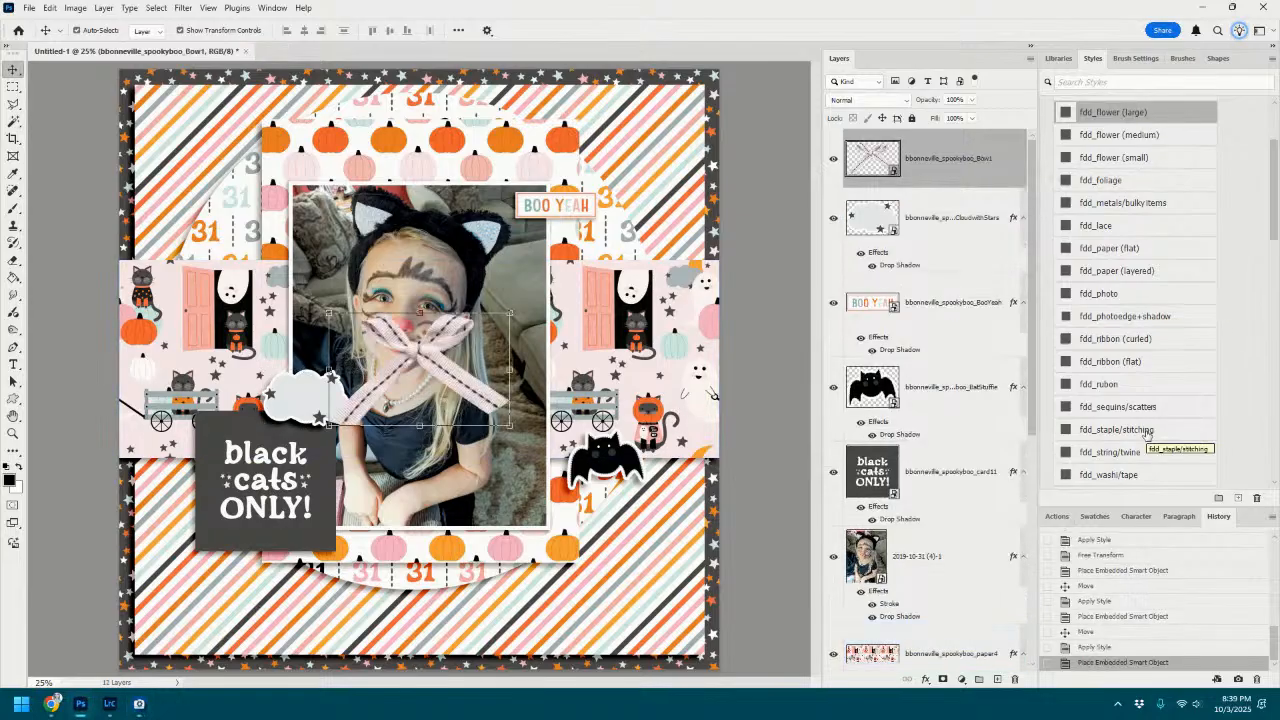
scroll(1146, 436, "down", 1)
left_click(1116, 306)
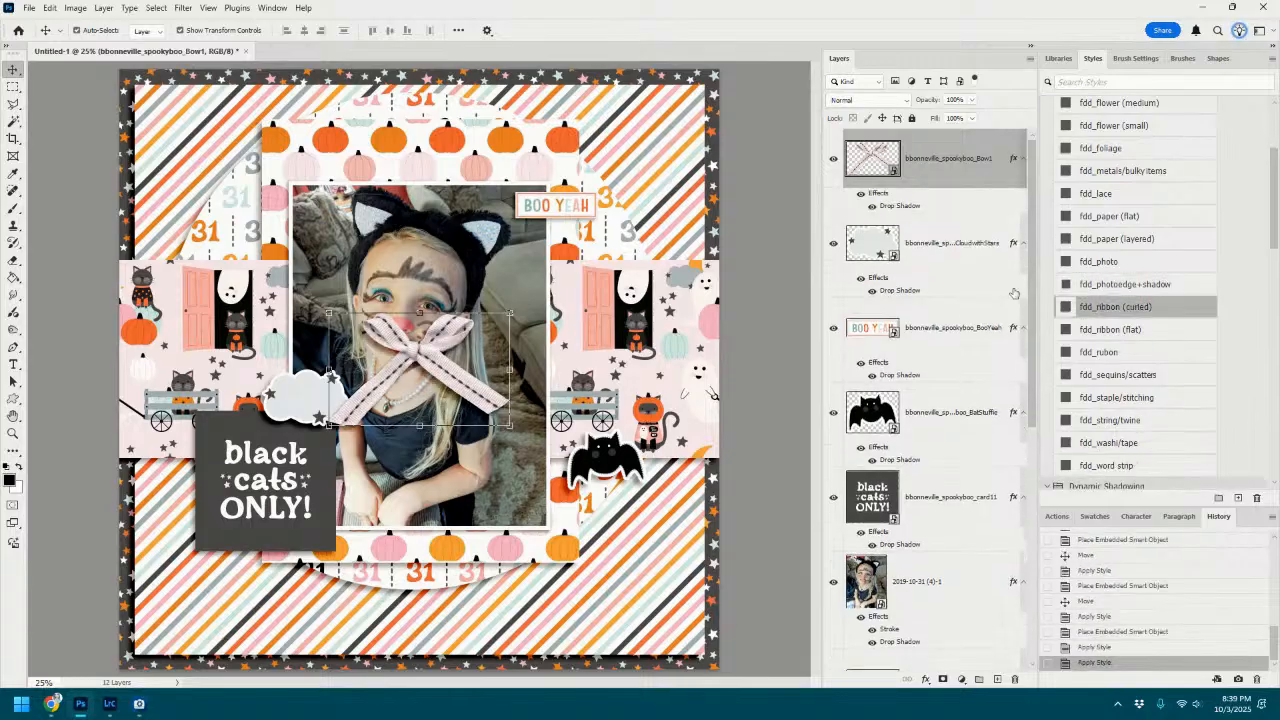
Shrink the bow to about 70.5%, rotate it about -12.5 degrees and position it overlapping the bat's lower left side.
left_click_drag(511, 313, 458, 346)
left_click_drag(472, 340, 464, 322)
left_click_drag(400, 360, 594, 484)
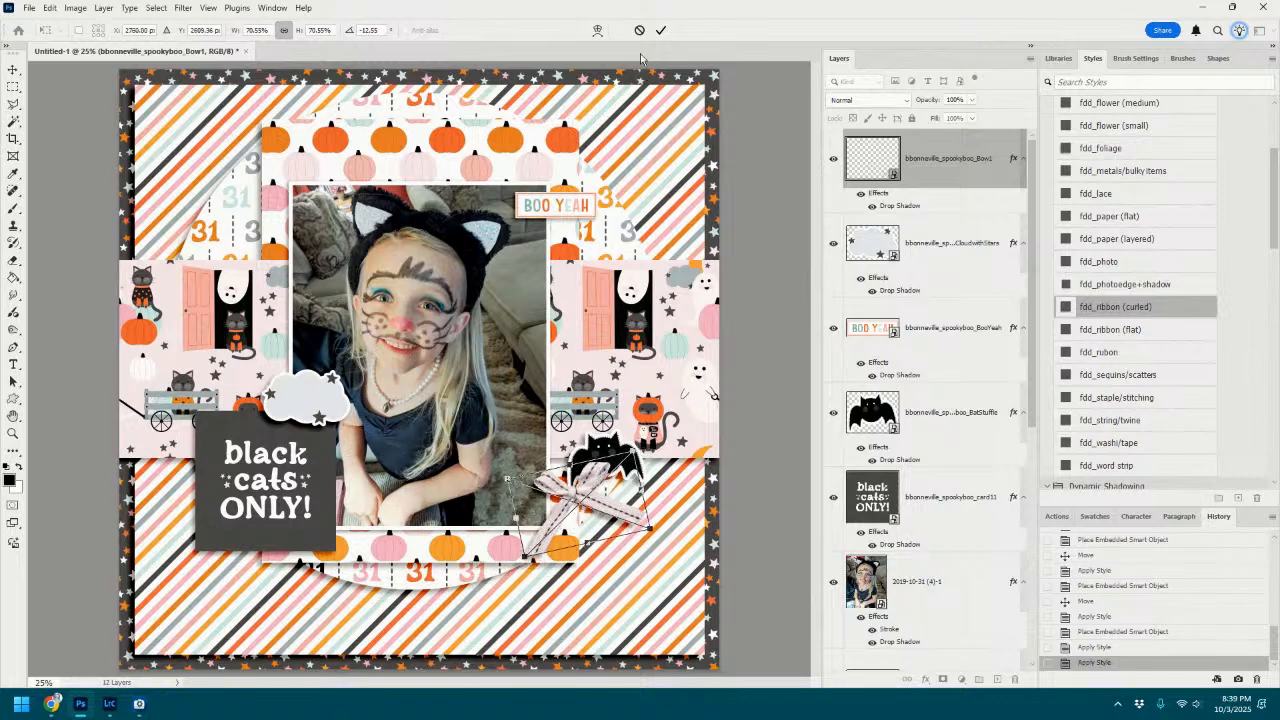
left_click(660, 30)
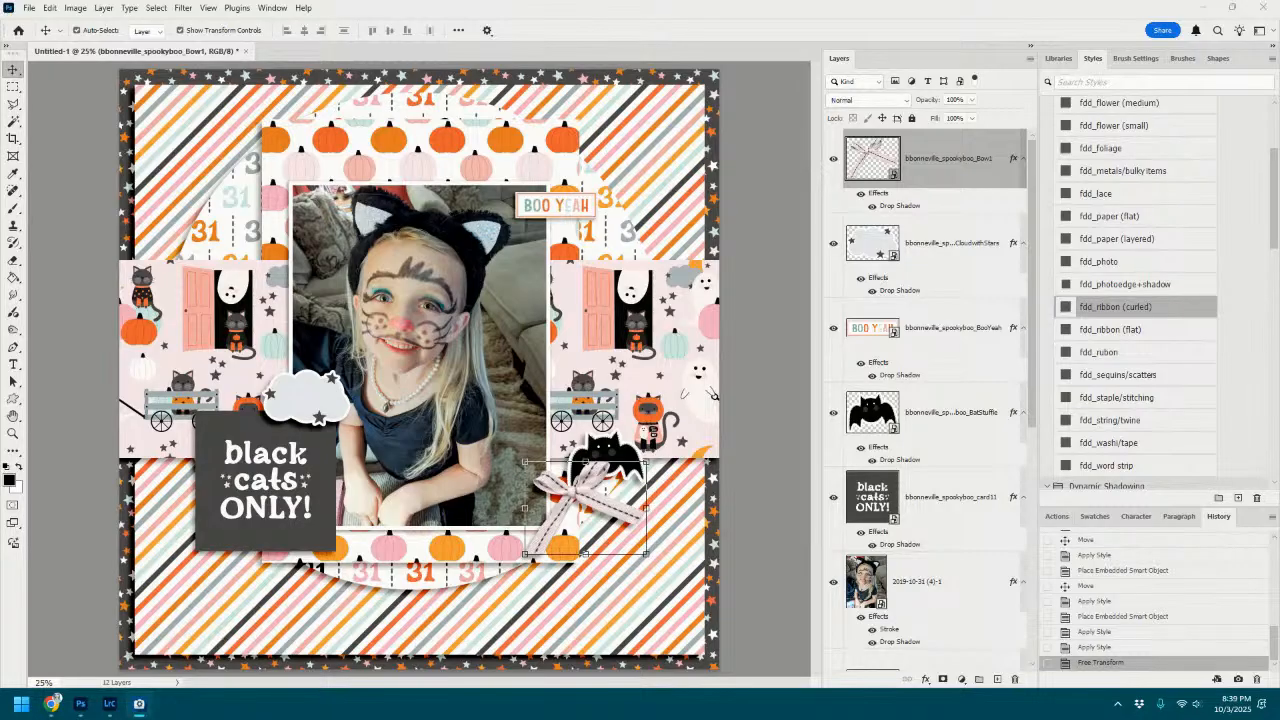
Place the SpookyBooTag element near the photo's upper right corner and enlarge it over the Boo Yeah label.
left_click_drag(640, 460, 615, 461)
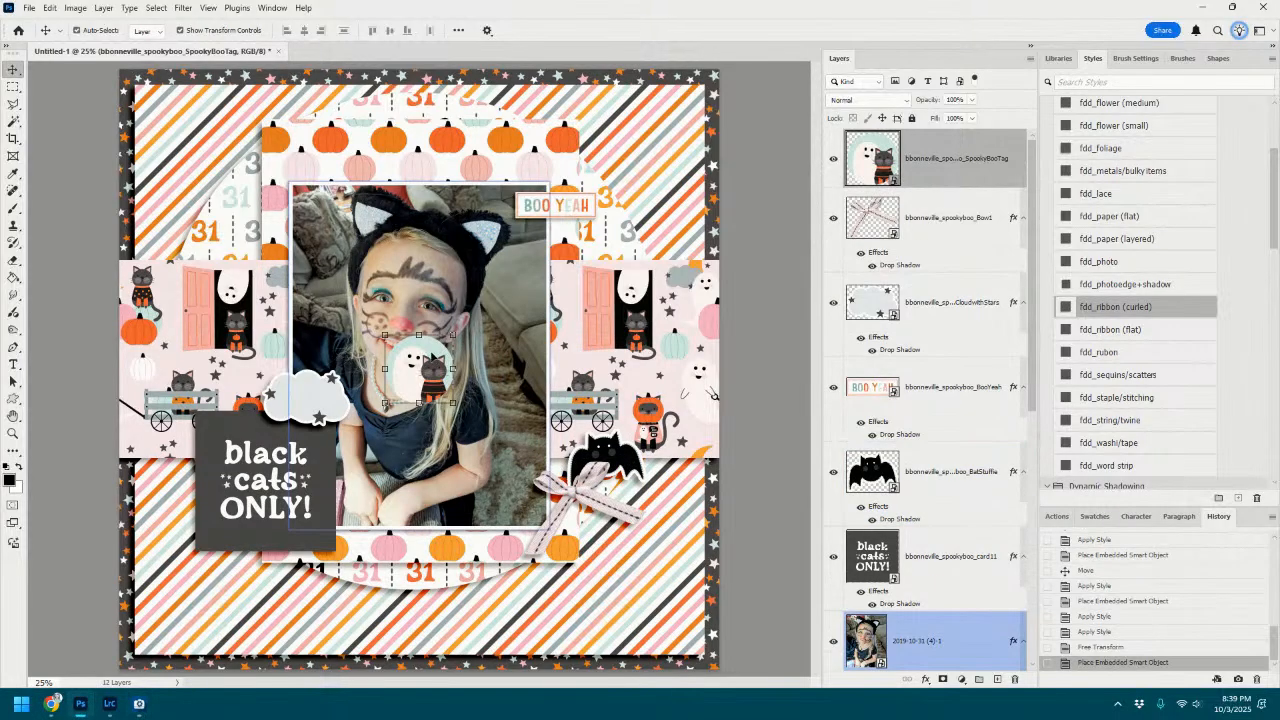
left_click_drag(434, 357, 618, 204)
left_click(661, 30)
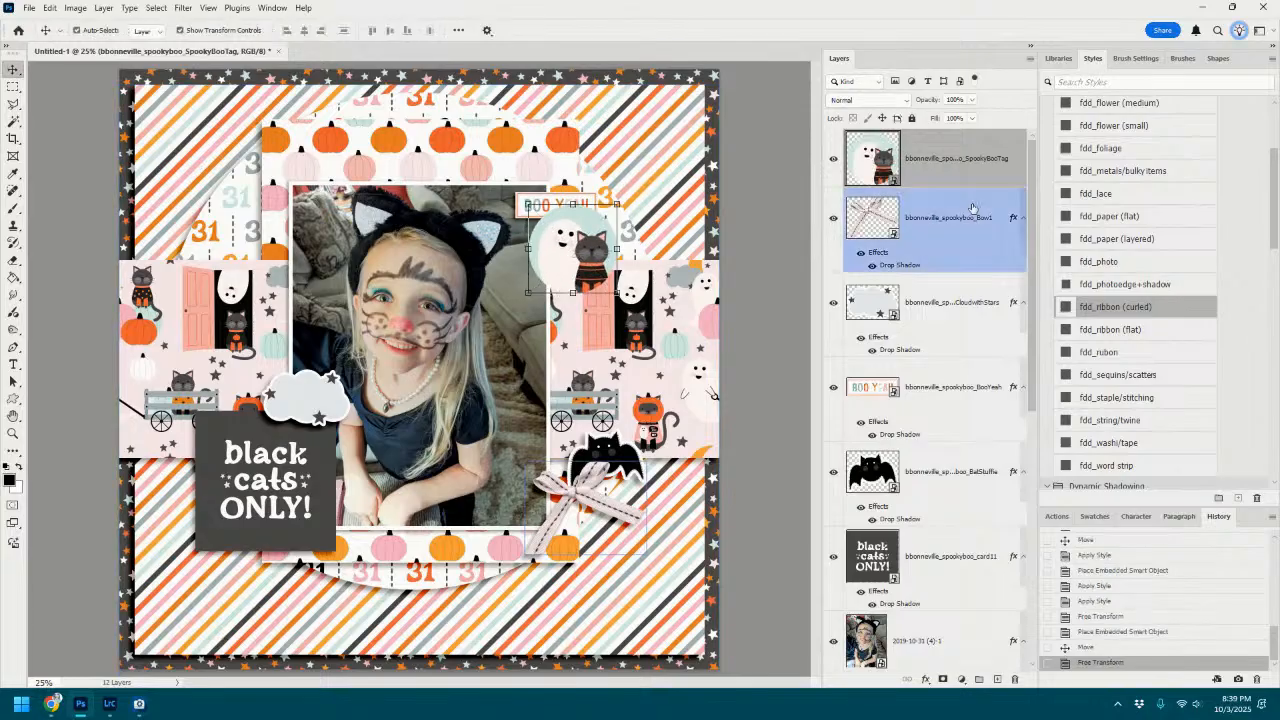
Move the SpookyBooTag layer directly above the card11 layer, nudge it under the Boo Yeah label and apply the fdd_flower (medium) style.
left_click_drag(972, 207, 957, 532)
left_click_drag(596, 262, 589, 256)
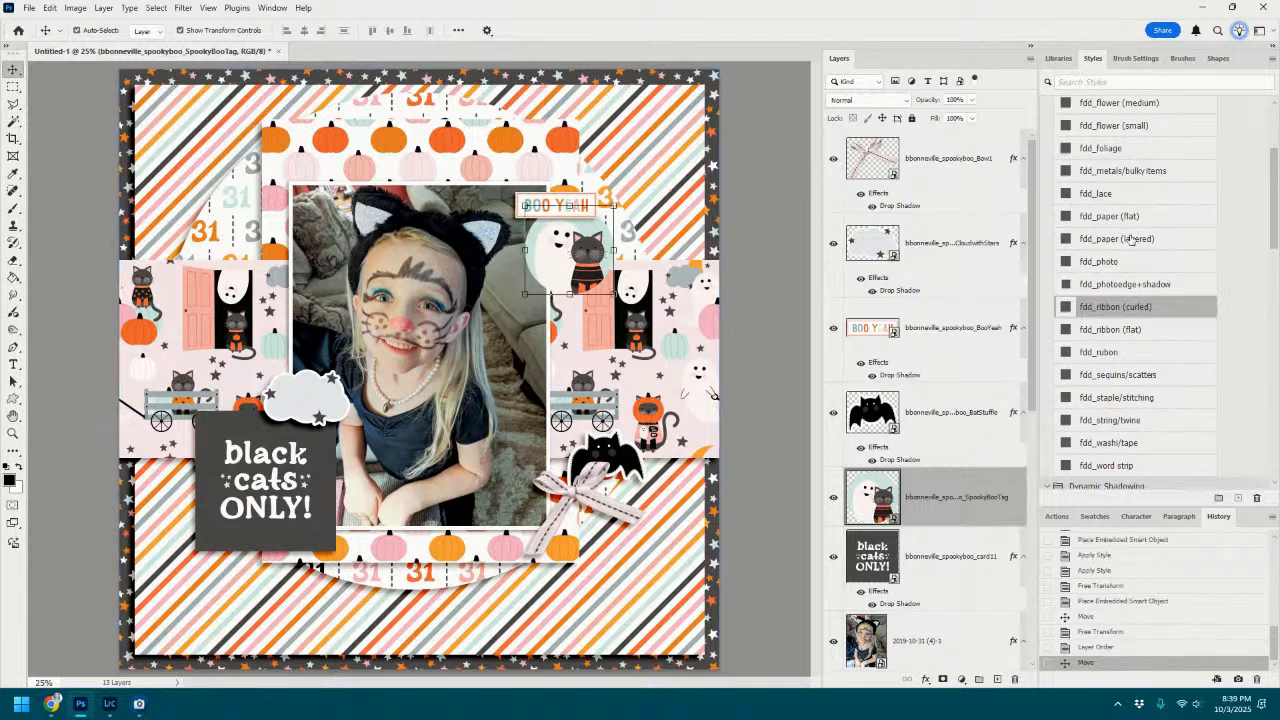
left_click(1130, 104)
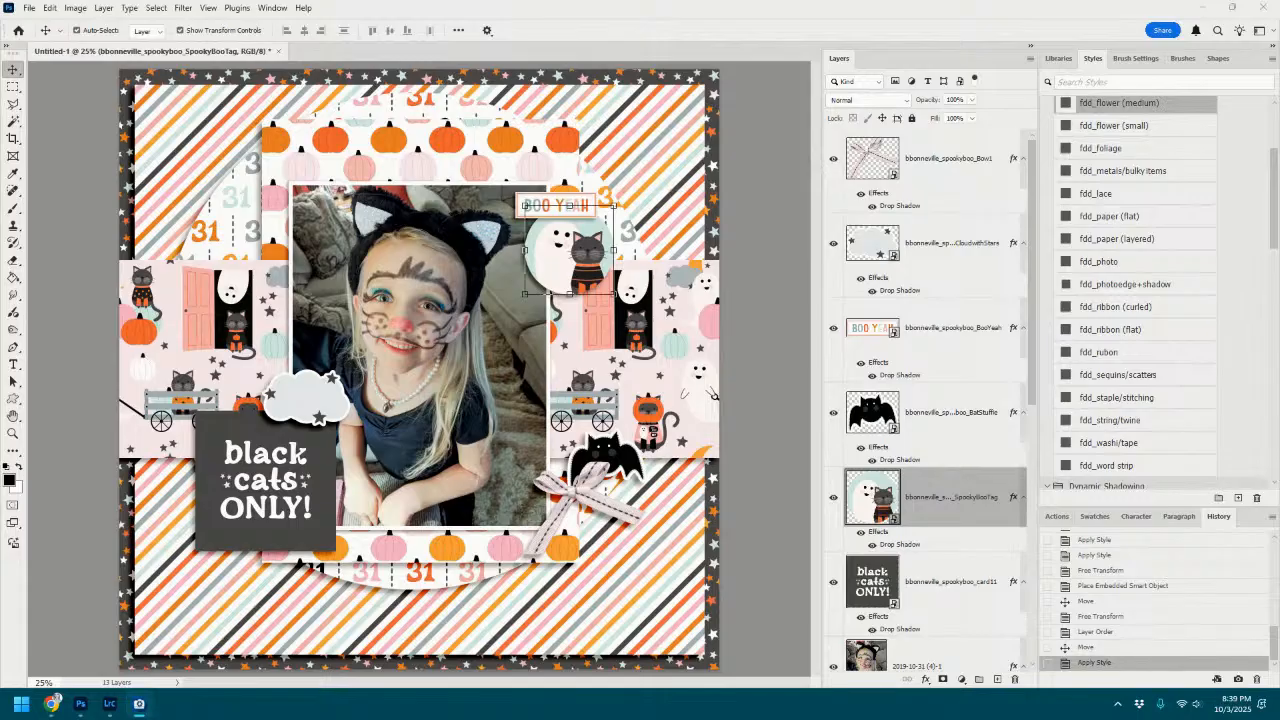
Place the SpookyPumpkinGlasses cat sticker above the cloud on the photo's left edge and enlarge it.
left_click_drag(1167, 199, 581, 353)
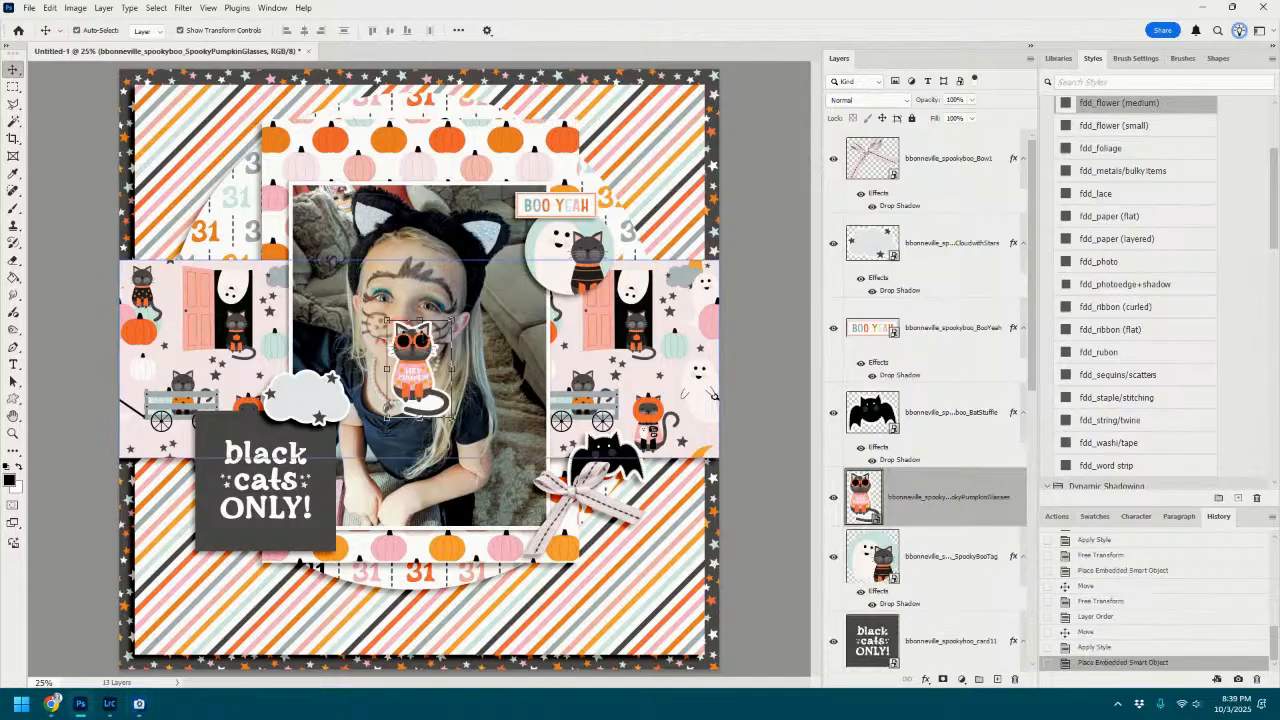
left_click_drag(420, 357, 387, 265)
left_click_drag(334, 318, 315, 322)
left_click(661, 30)
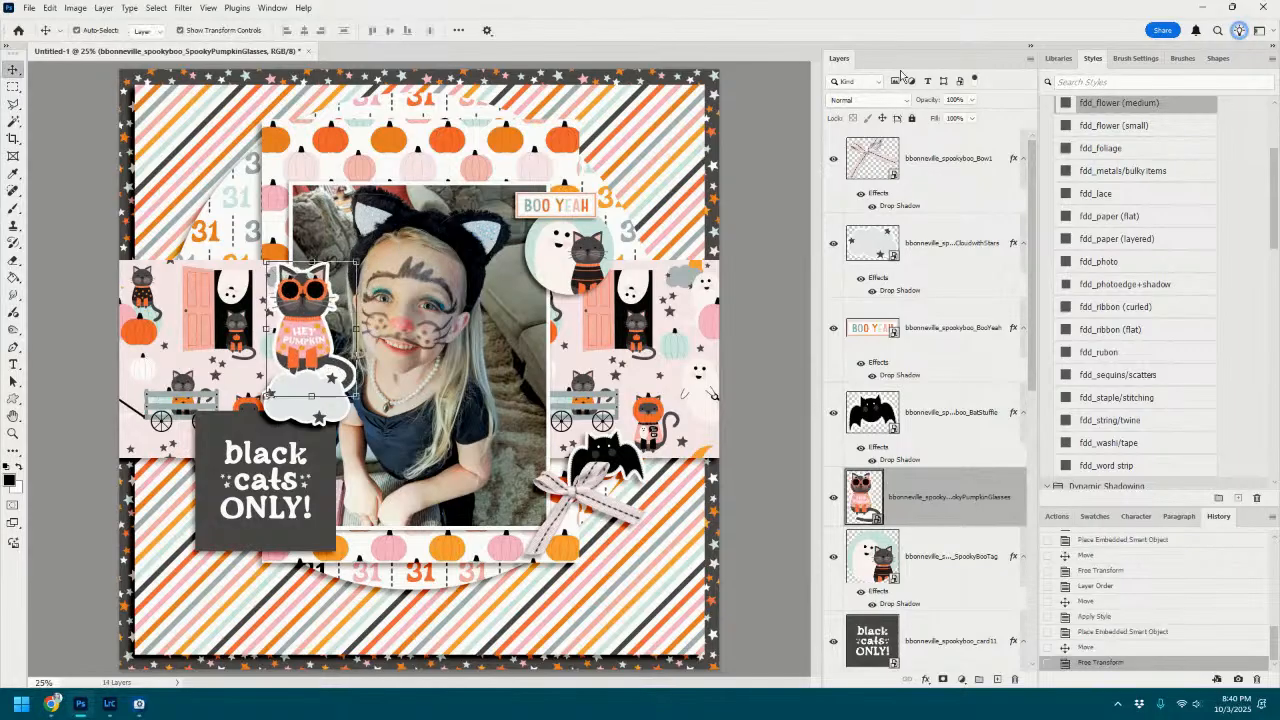
Apply the fdd_flower (medium) style to the SpookyPumpkinGlasses cat sticker.
left_click(1115, 104)
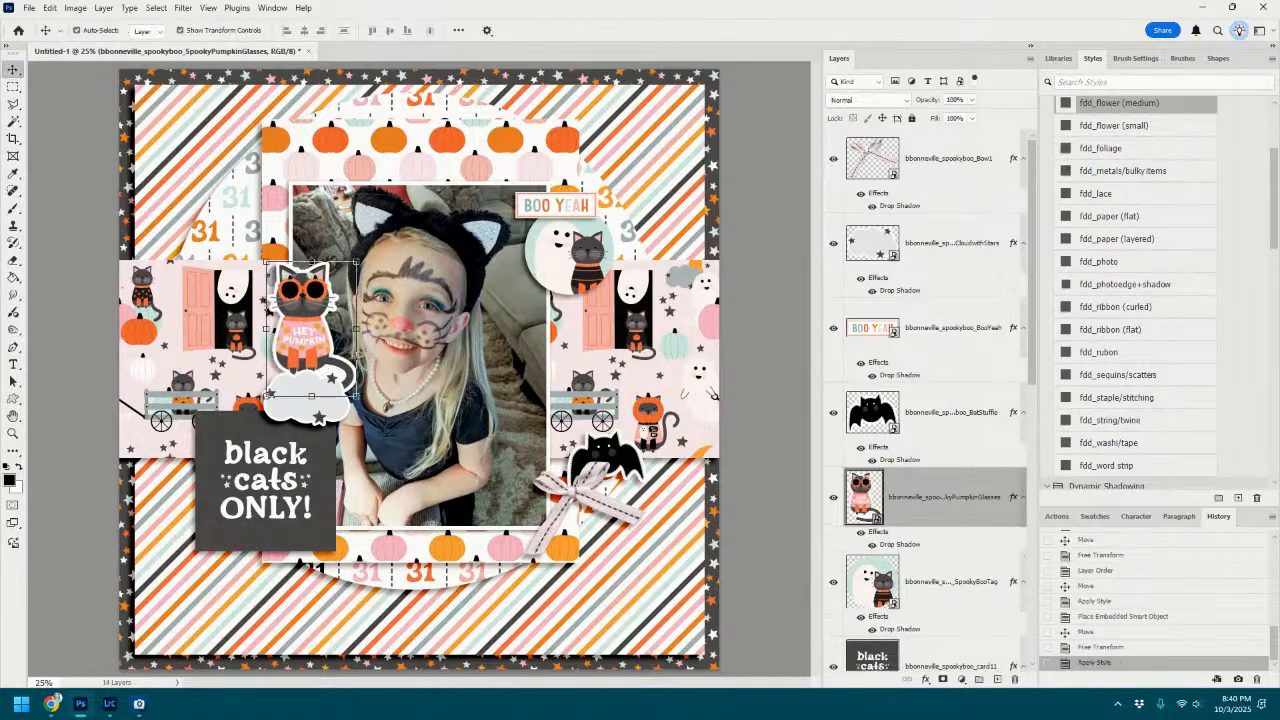
Place the StarScatter element on the page and apply the fdd_sequins/scatters style to it.
left_click_drag(956, 362, 665, 476)
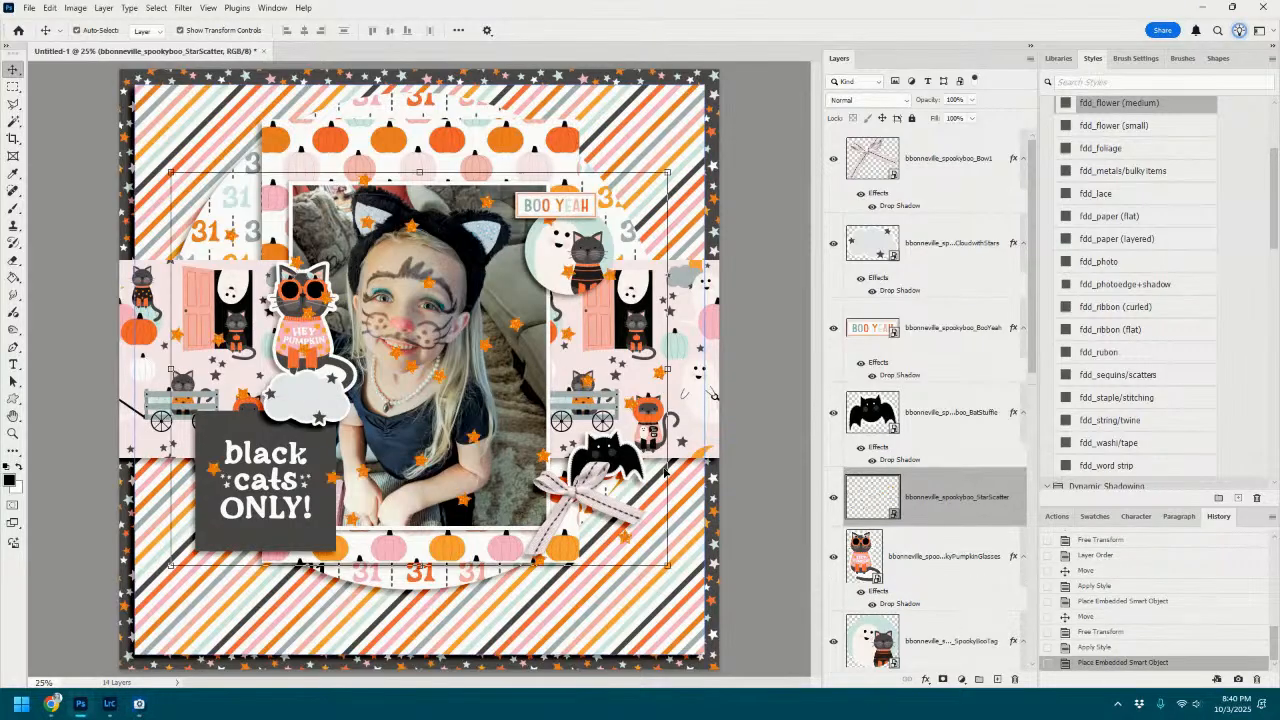
scroll(1118, 366, "down", 1)
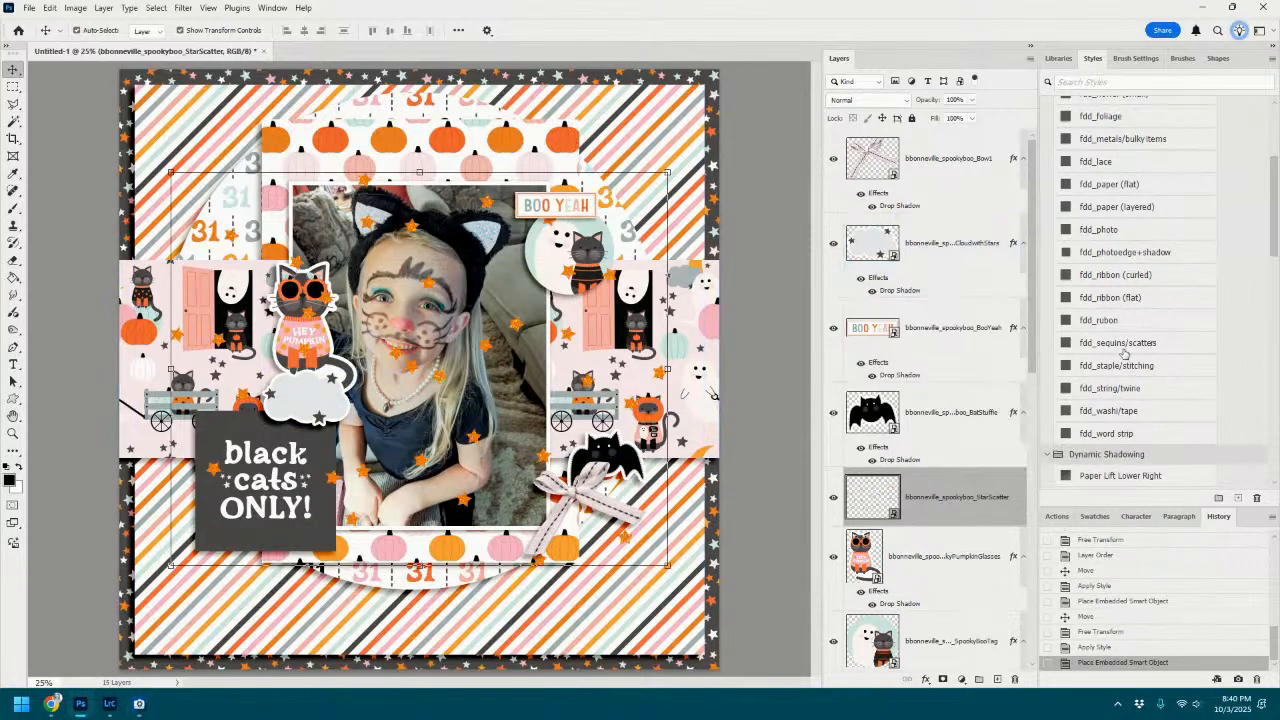
left_click(1120, 344)
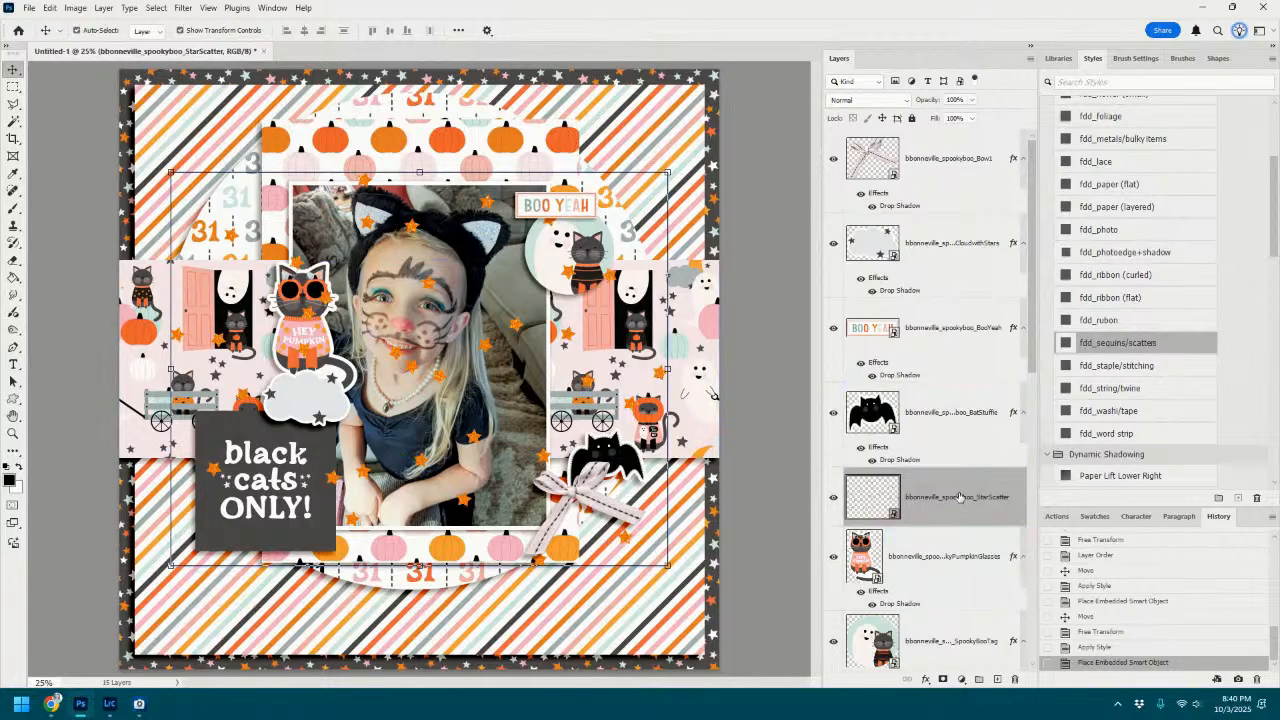
scroll(958, 497, "down", 3)
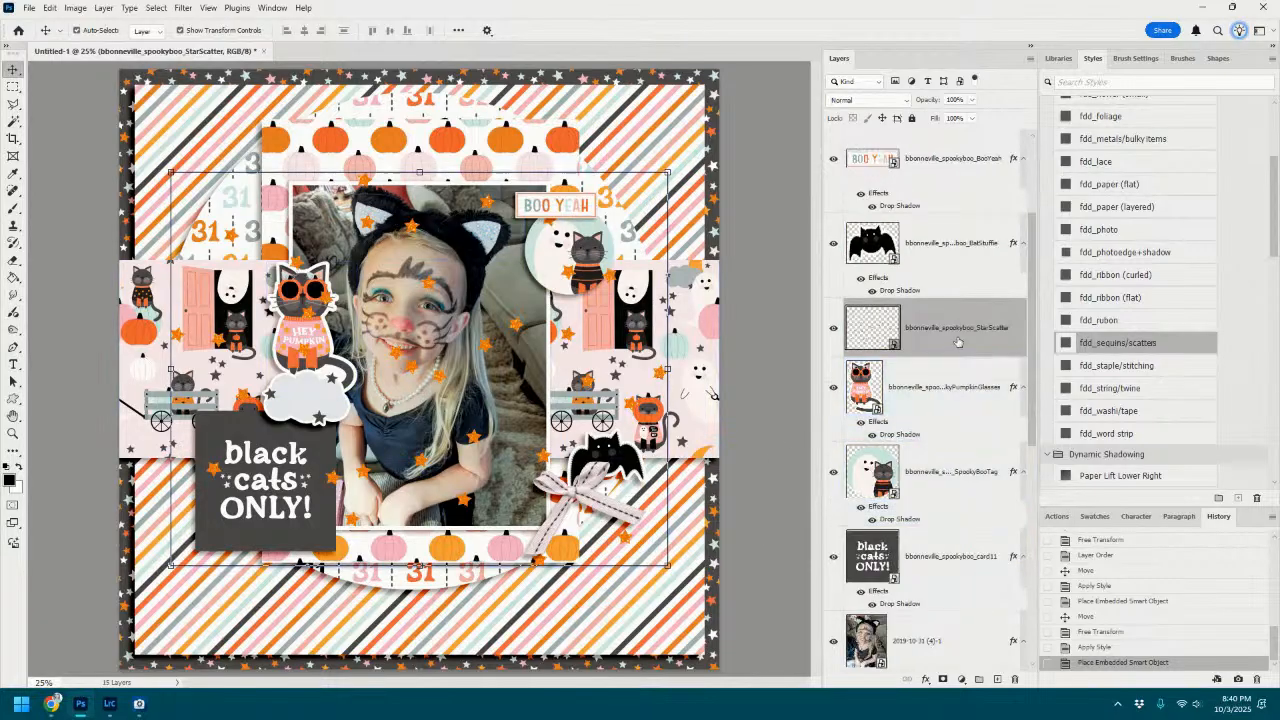
left_click(1129, 346)
Move the StarScatter layer below the pumpkin-patterned paper6 layer and shift the stars slightly down and left on the page.
left_click_drag(965, 333, 932, 522)
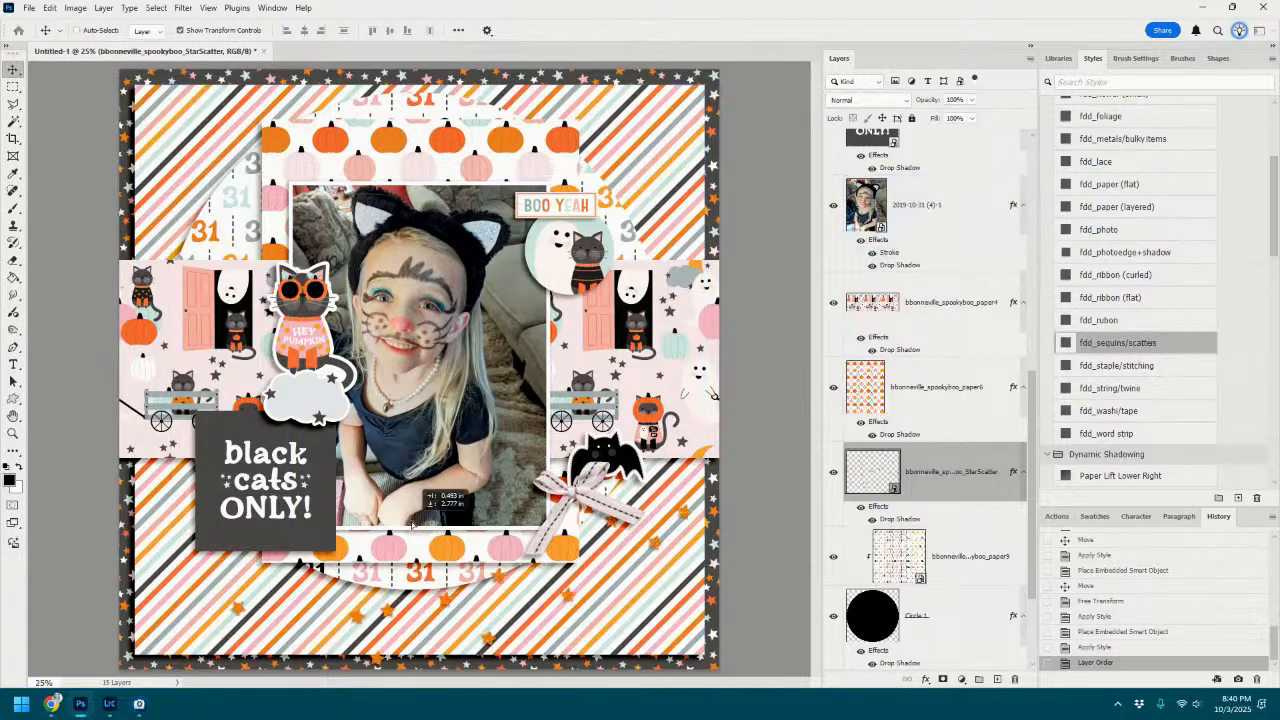
left_click_drag(392, 382, 385, 410)
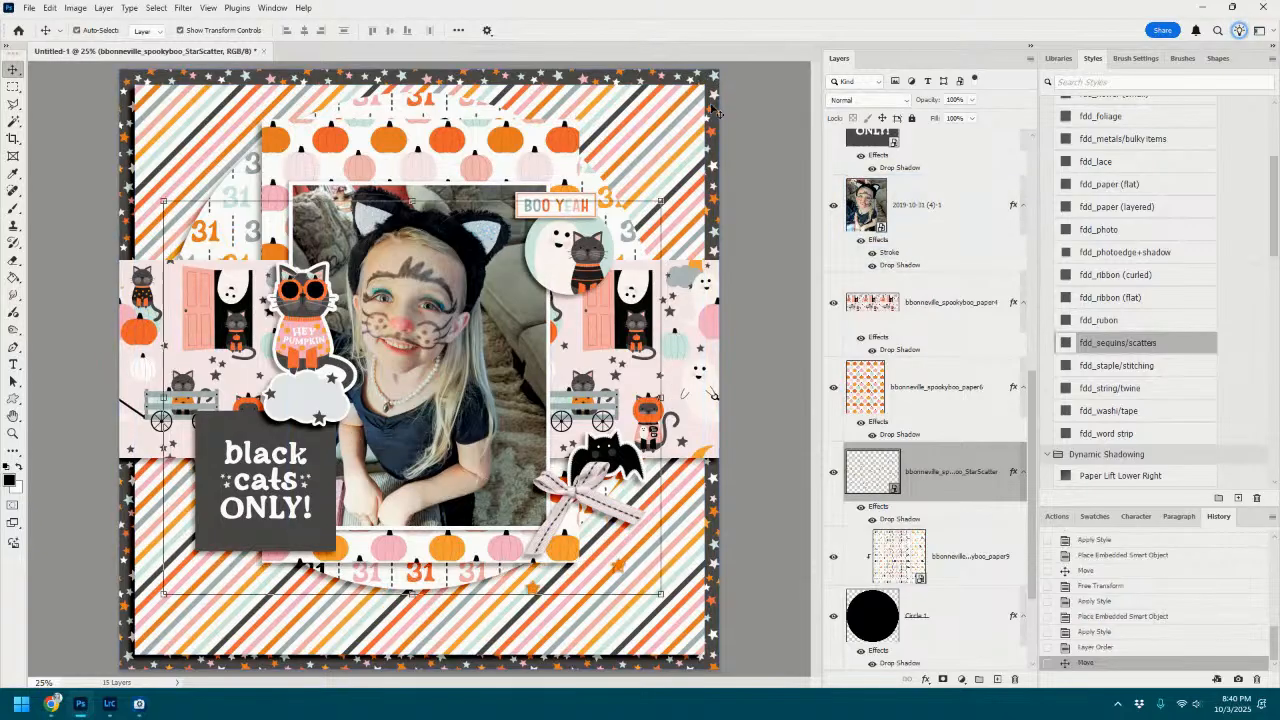
left_click(409, 508)
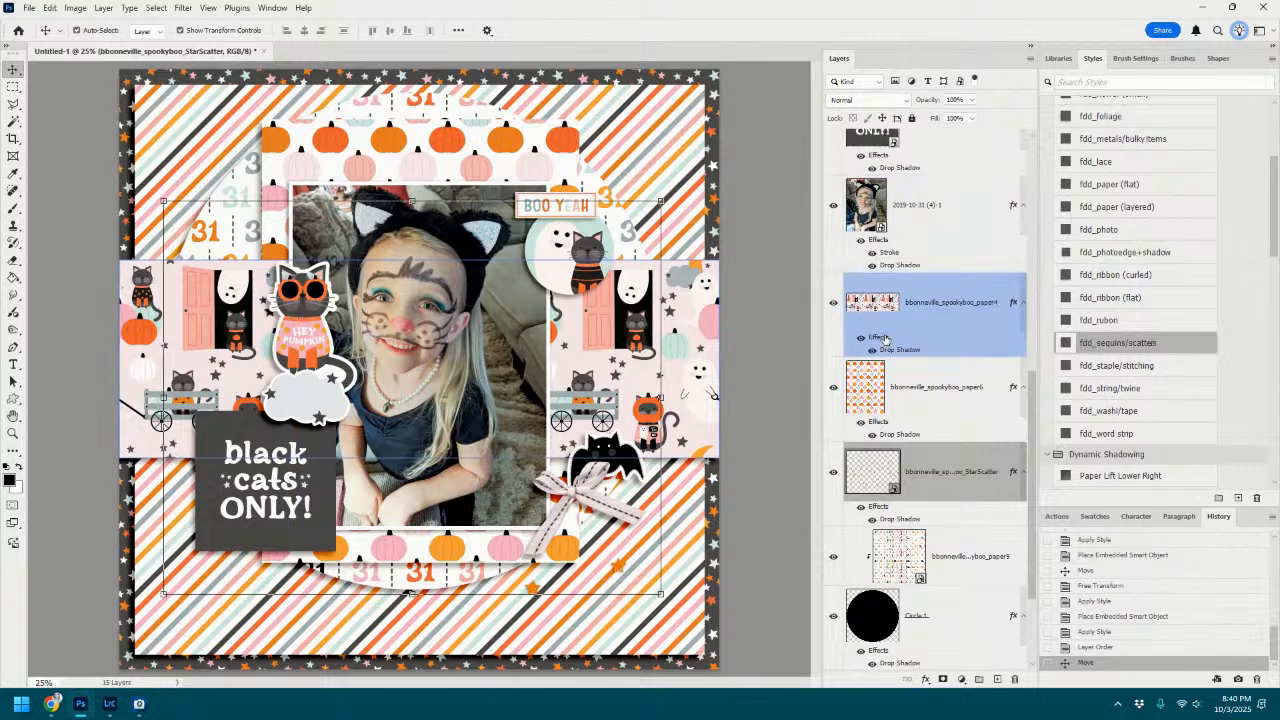
Nudge the Hey Pumpkin cat sticker slightly left and add the String element above it with the fdd_string/twine style.
mouse_move(317, 316)
left_mouse_down()
mouse_move(307, 303)
mouse_move(311, 315)
left_mouse_up()
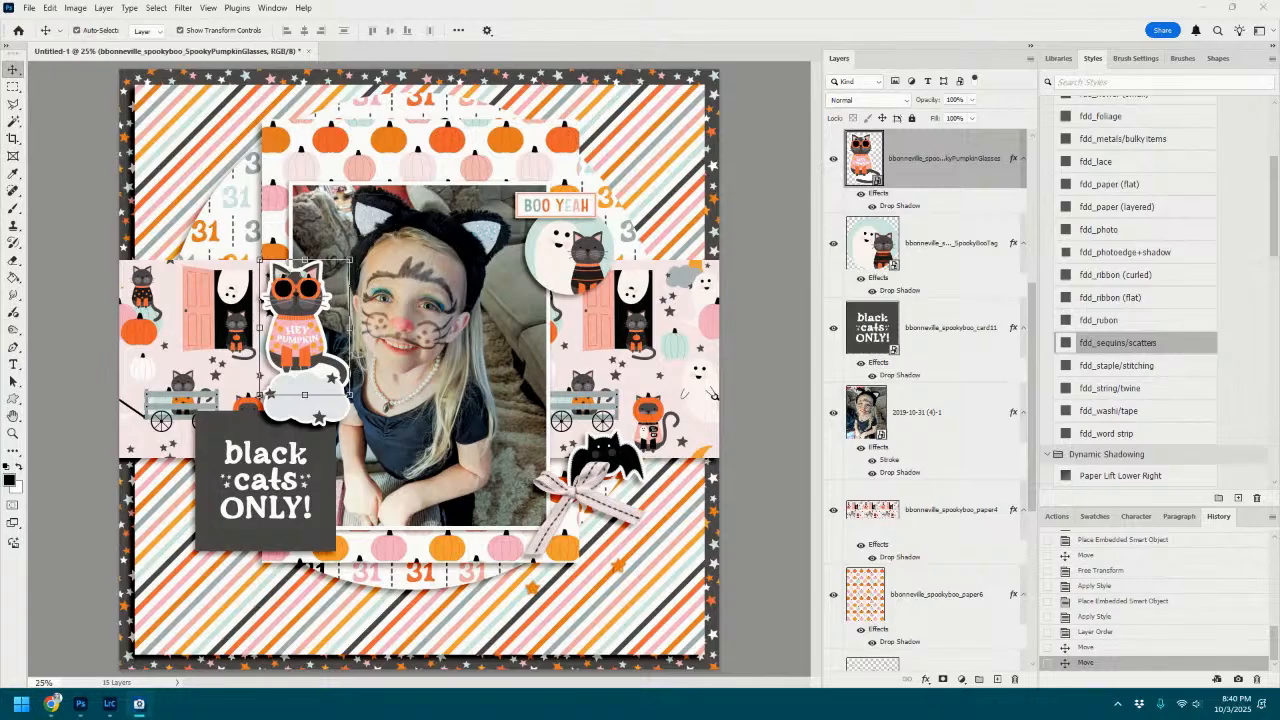
left_click_drag(1116, 451, 651, 492)
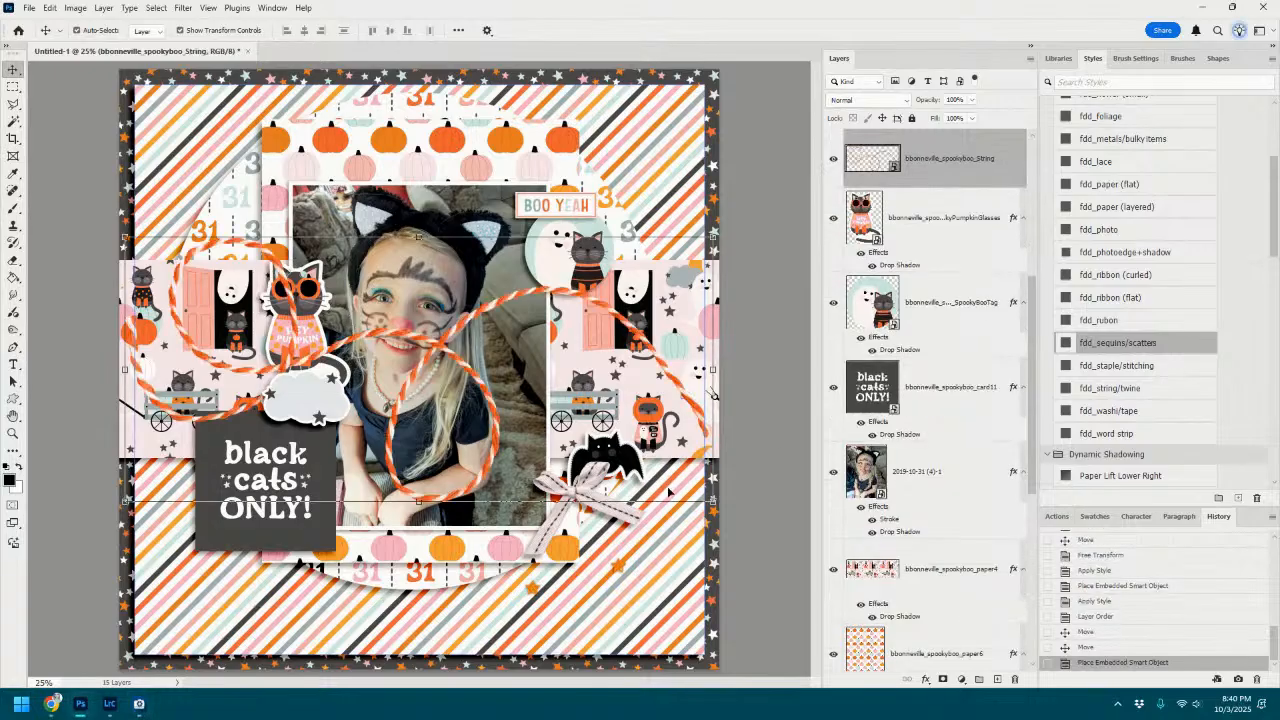
scroll(1143, 242, "down", 1)
left_click(1122, 366)
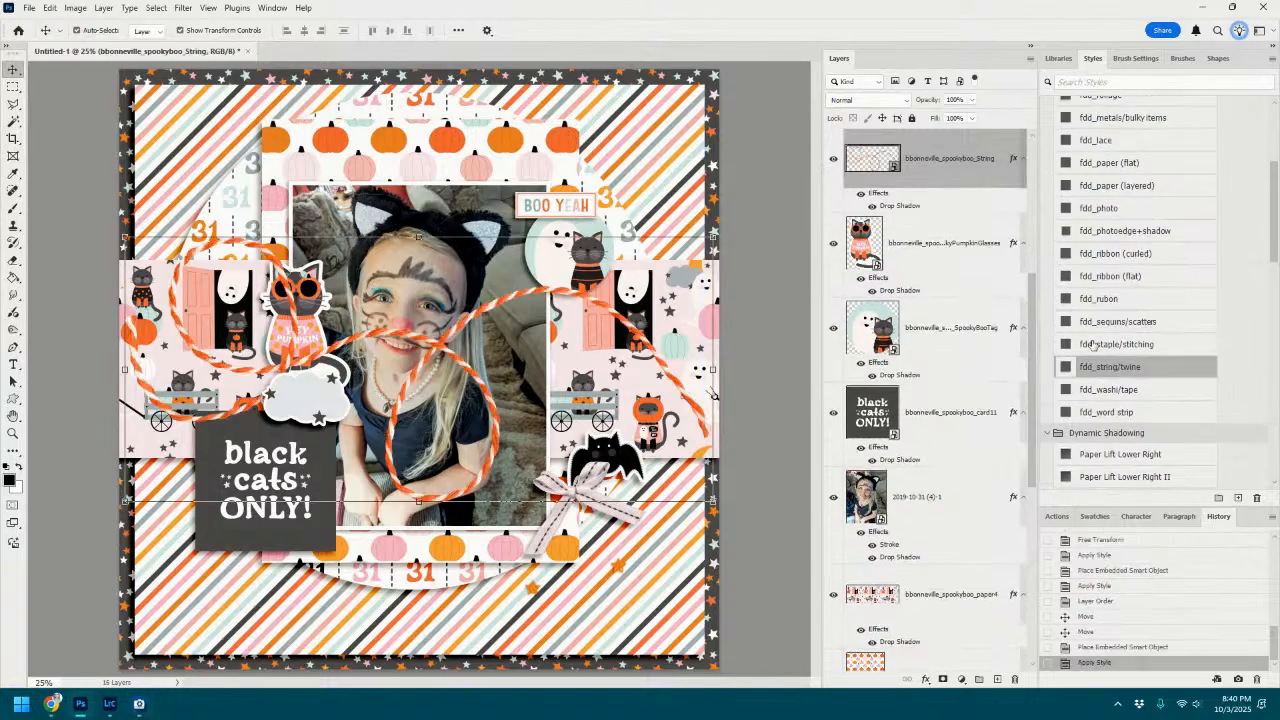
Shrink the string to about 56%, rotate it about 63.5 degrees and tuck it behind the cat sticker, looping over the black cats card.
left_click_drag(712, 236, 440, 606)
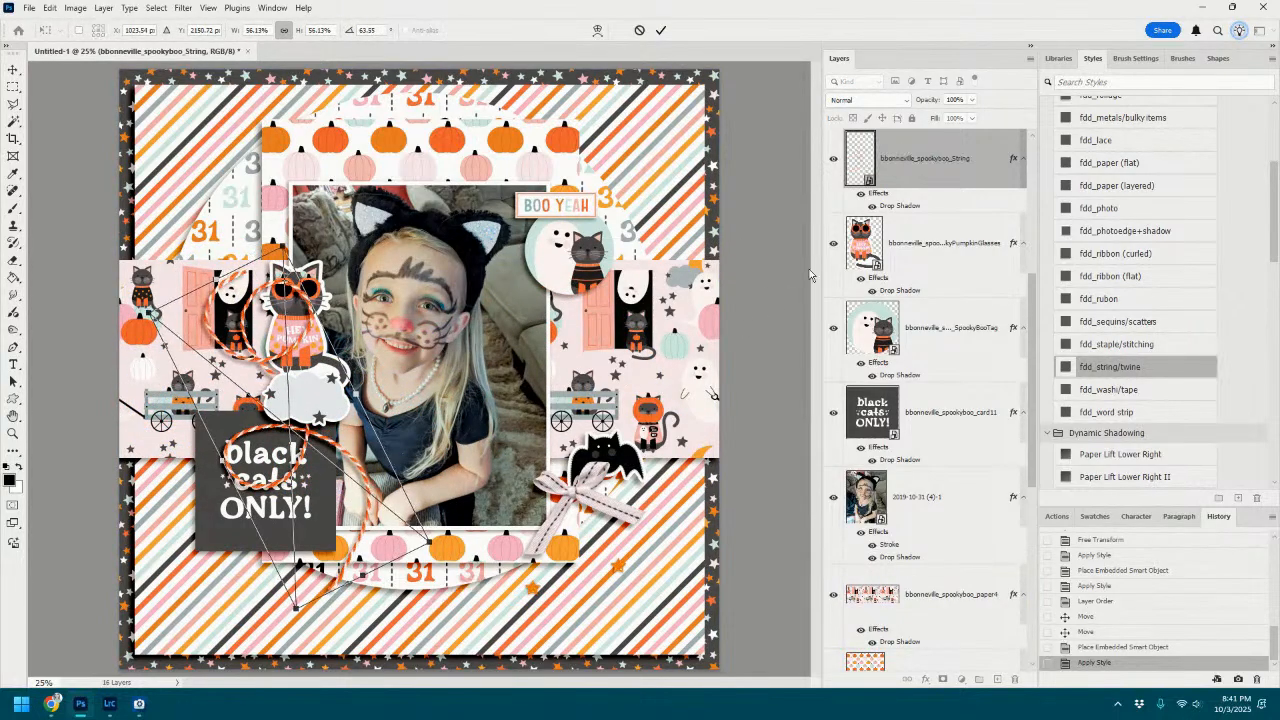
left_click(660, 30)
left_click_drag(949, 160, 935, 300)
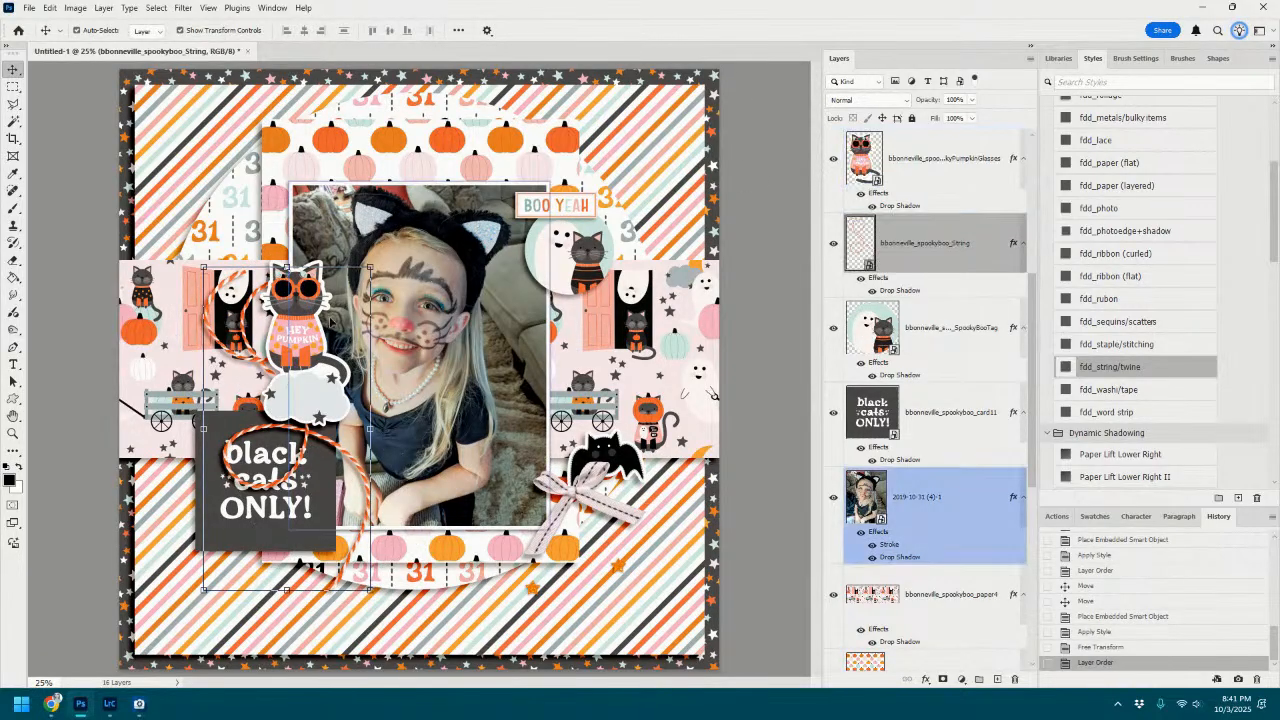
mouse_move(277, 380)
left_mouse_down()
mouse_move(296, 425)
mouse_move(316, 404)
mouse_move(296, 389)
left_mouse_up()
Add the Stars element above the SpookyBooTag layer, with the fdd_flower (medium) style, at the right end of the Boo Yeah label.
left_click(950, 340)
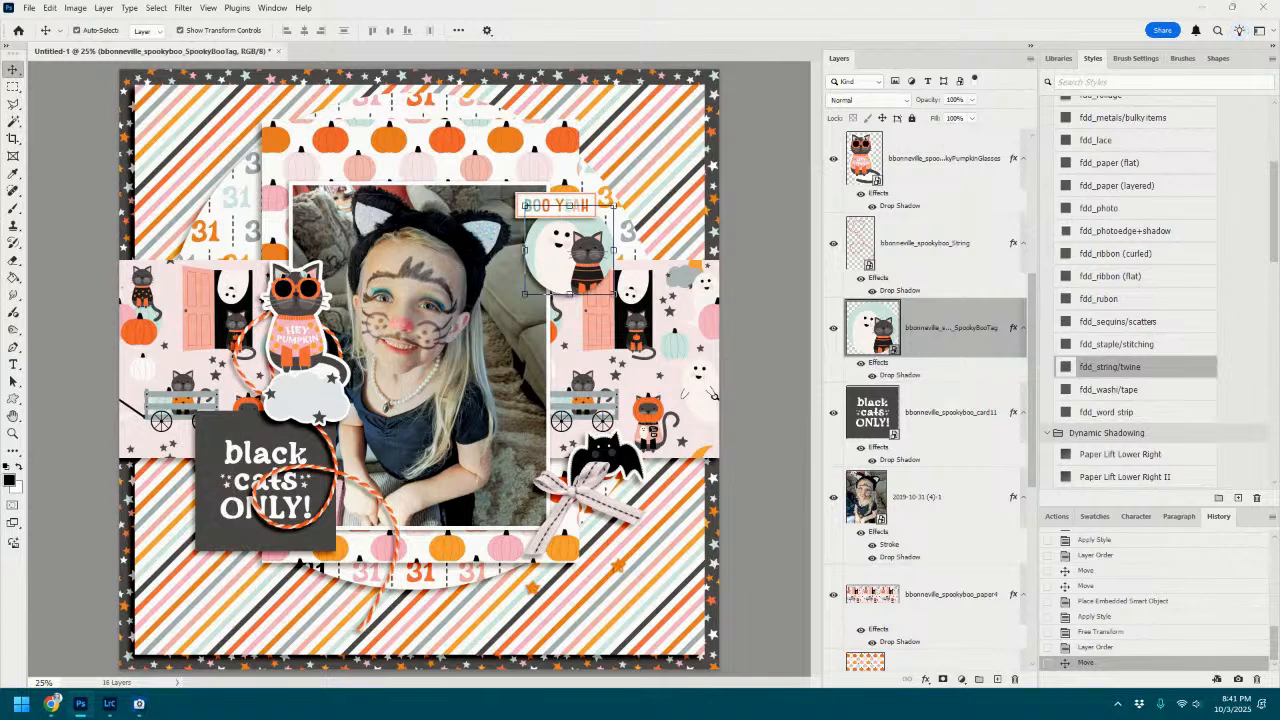
left_click_drag(1279, 338, 613, 392)
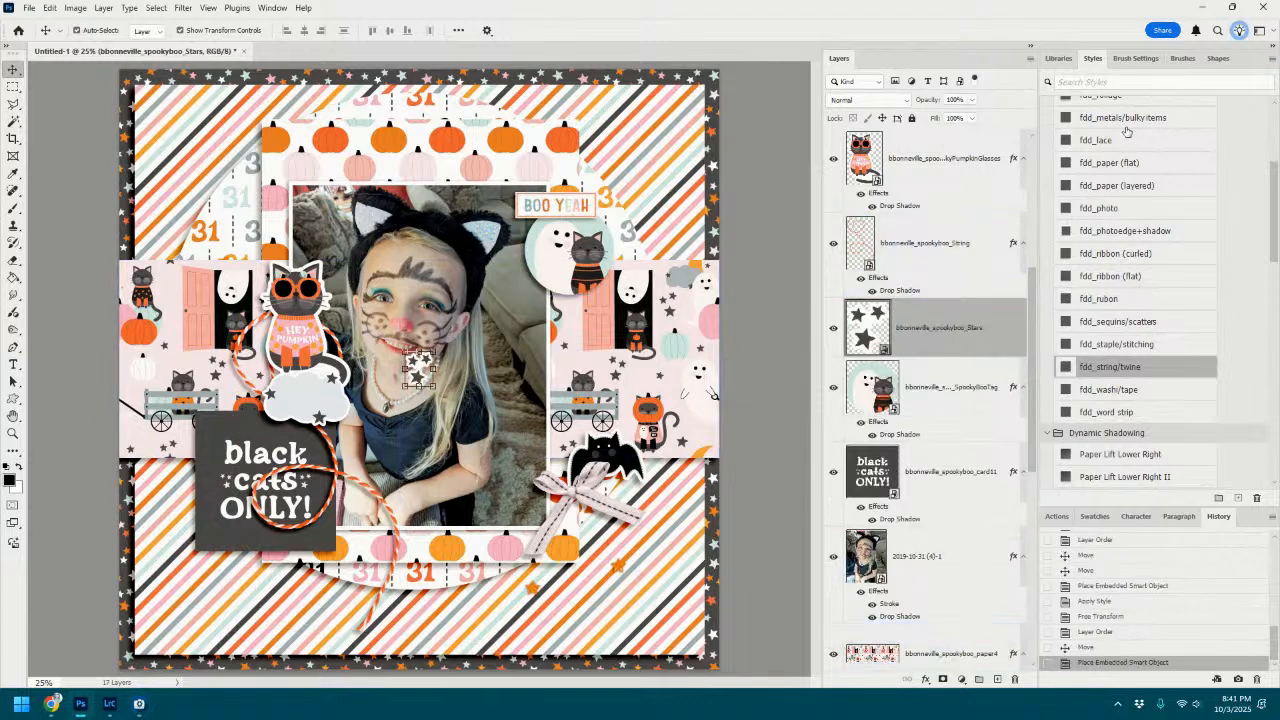
scroll(1126, 127, "up", 3)
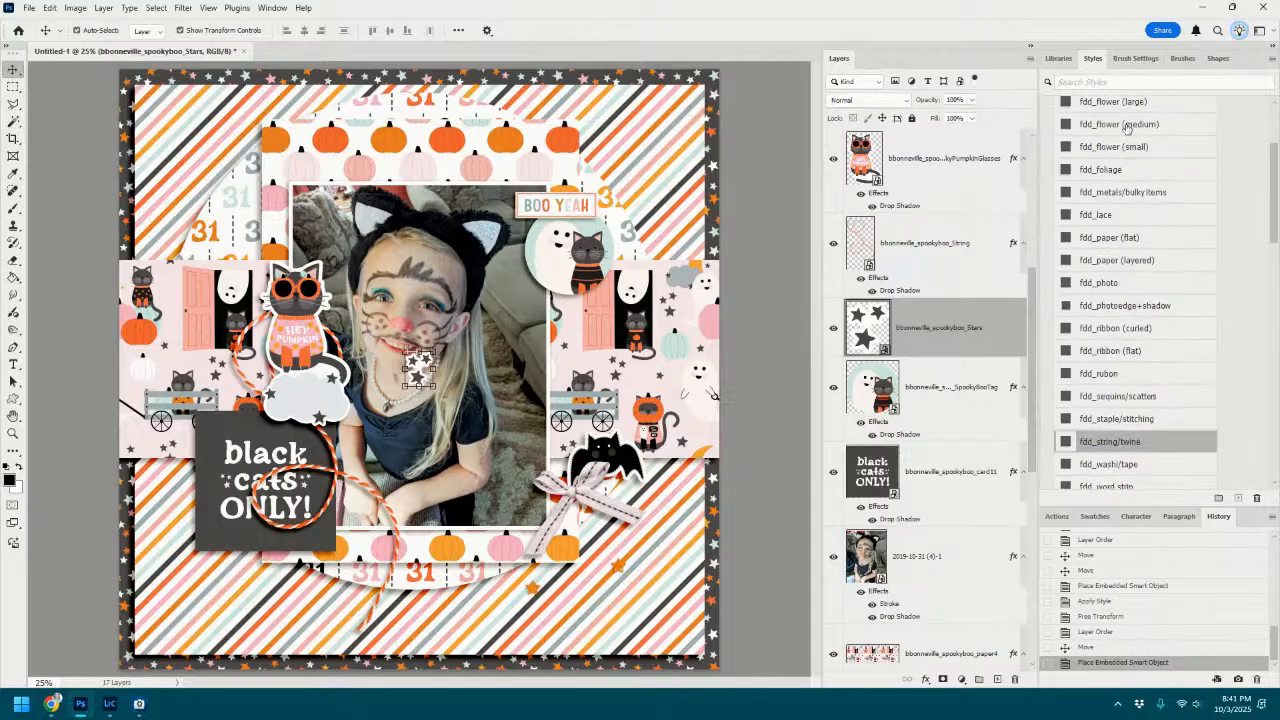
left_click(1126, 124)
left_click_drag(425, 362, 612, 212)
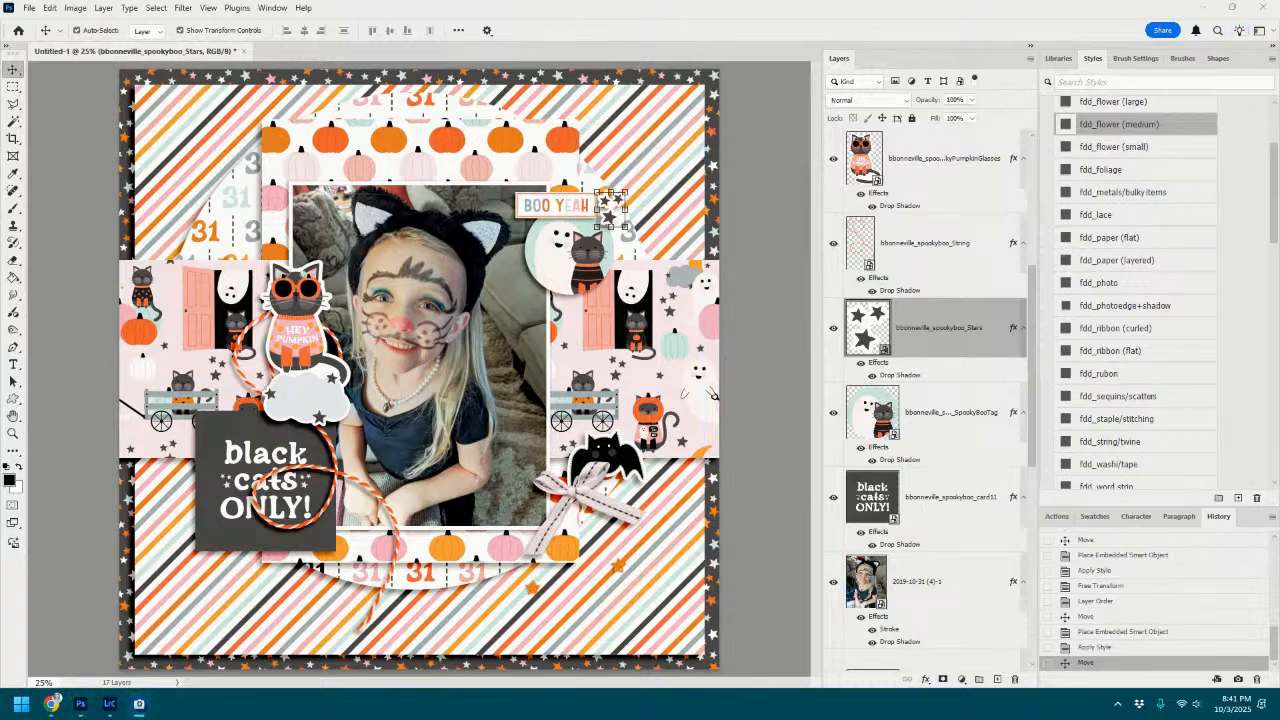
Place the Tab4 element on the photo's top edge near its left corner and apply the fdd_metals/bulky items style.
left_click_drag(765, 405, 493, 456)
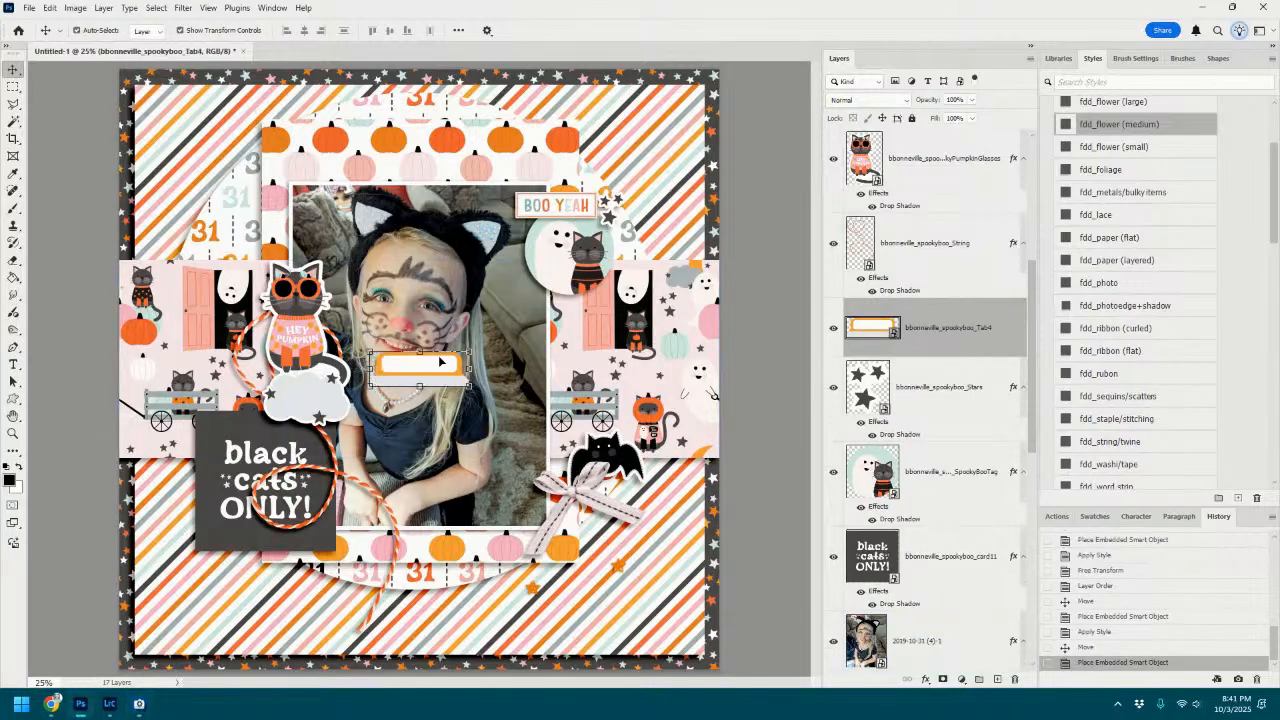
left_click_drag(441, 364, 379, 167)
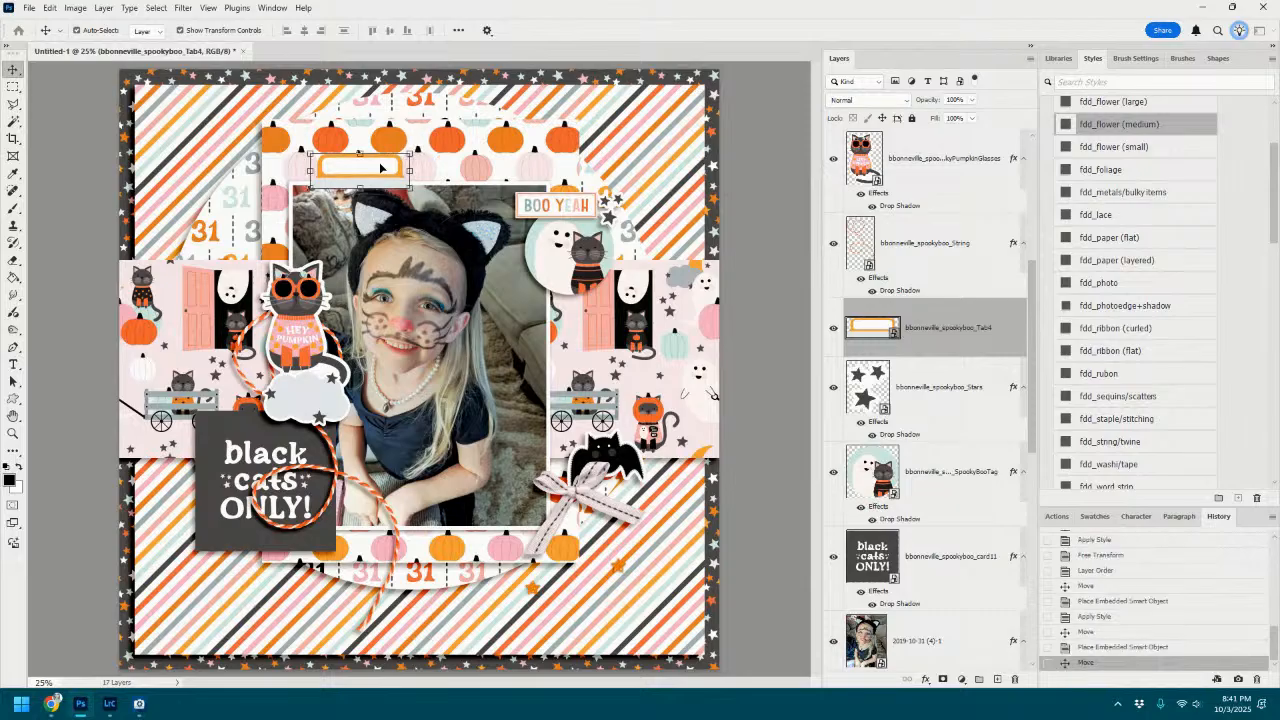
left_click(1124, 191)
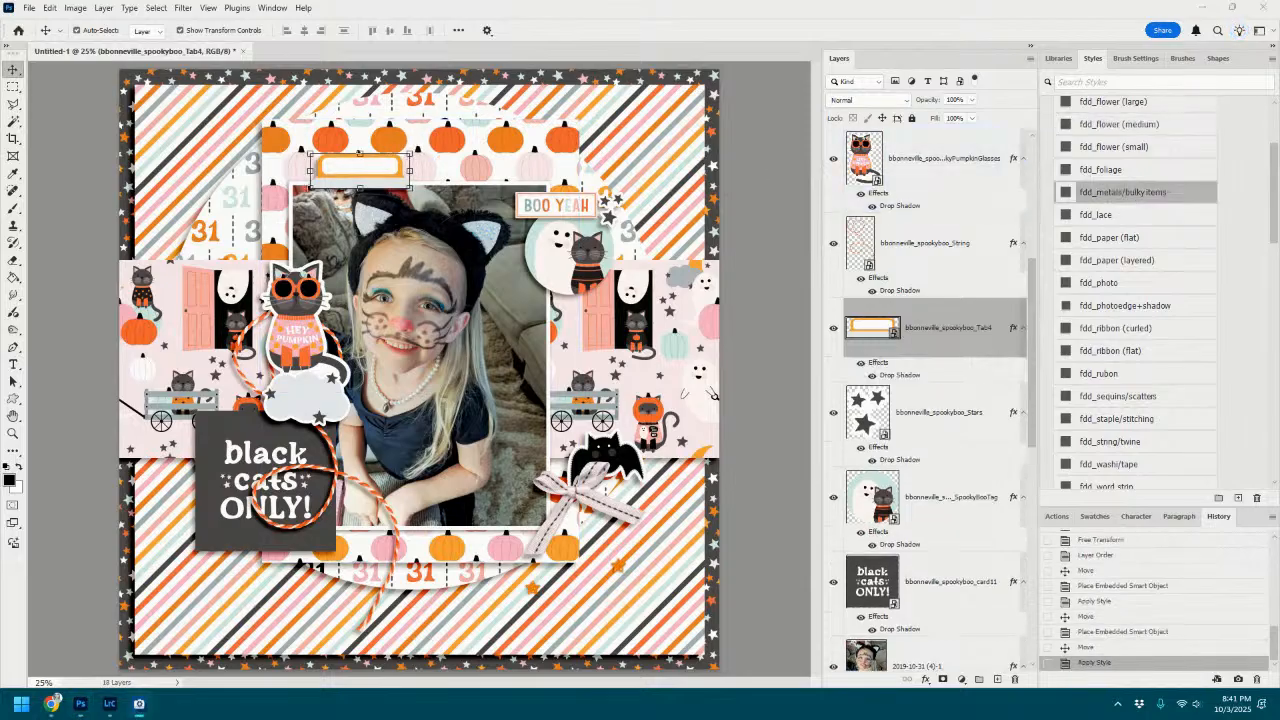
Add the TooCutetoSpook label to the right of the ghost tag, scaled to about 78%, with the fdd_flower (medium) style.
left_click_drag(686, 443, 660, 467)
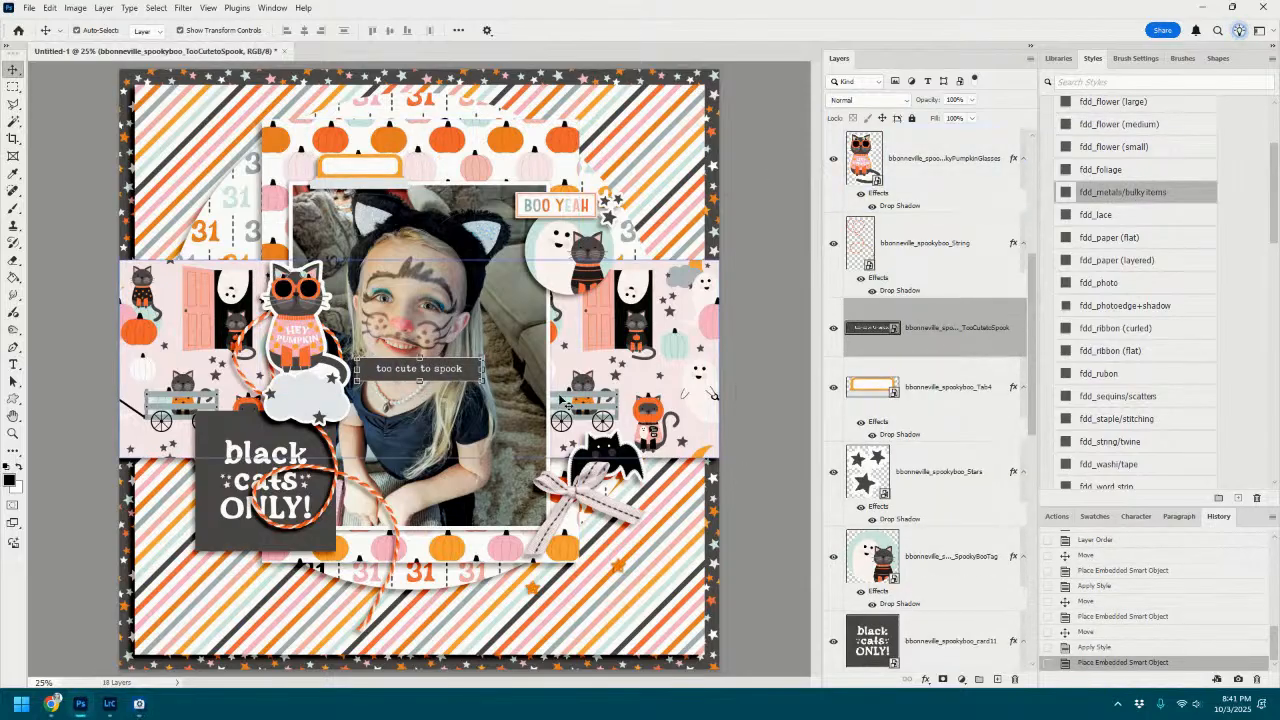
left_click_drag(467, 374, 695, 253)
key("ctrl+t")
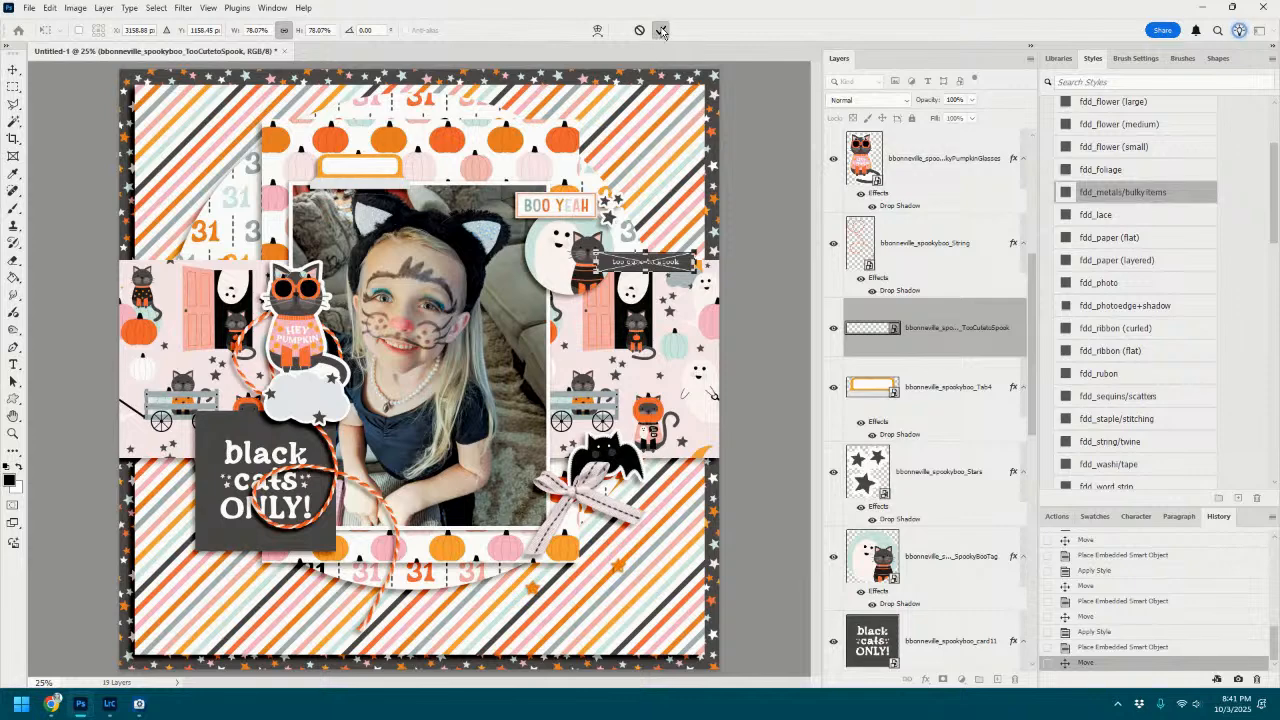
left_click(661, 30)
left_click(1118, 124)
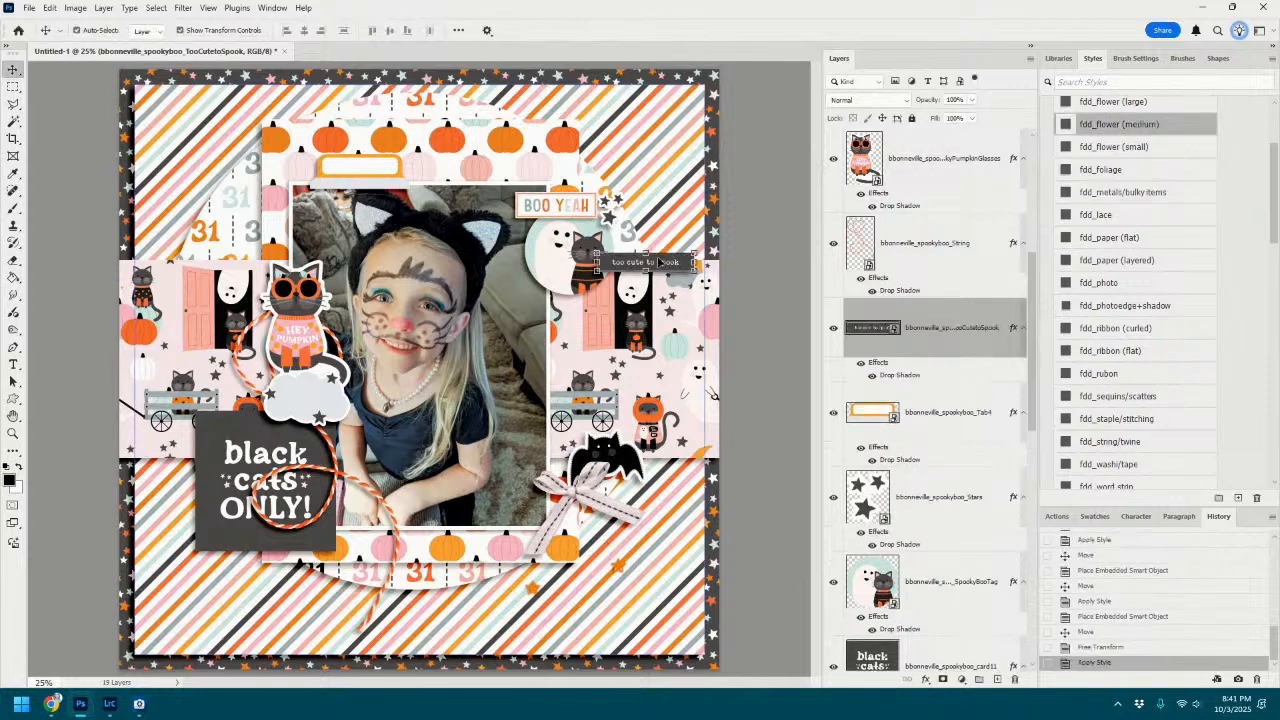
left_click_drag(680, 262, 702, 260)
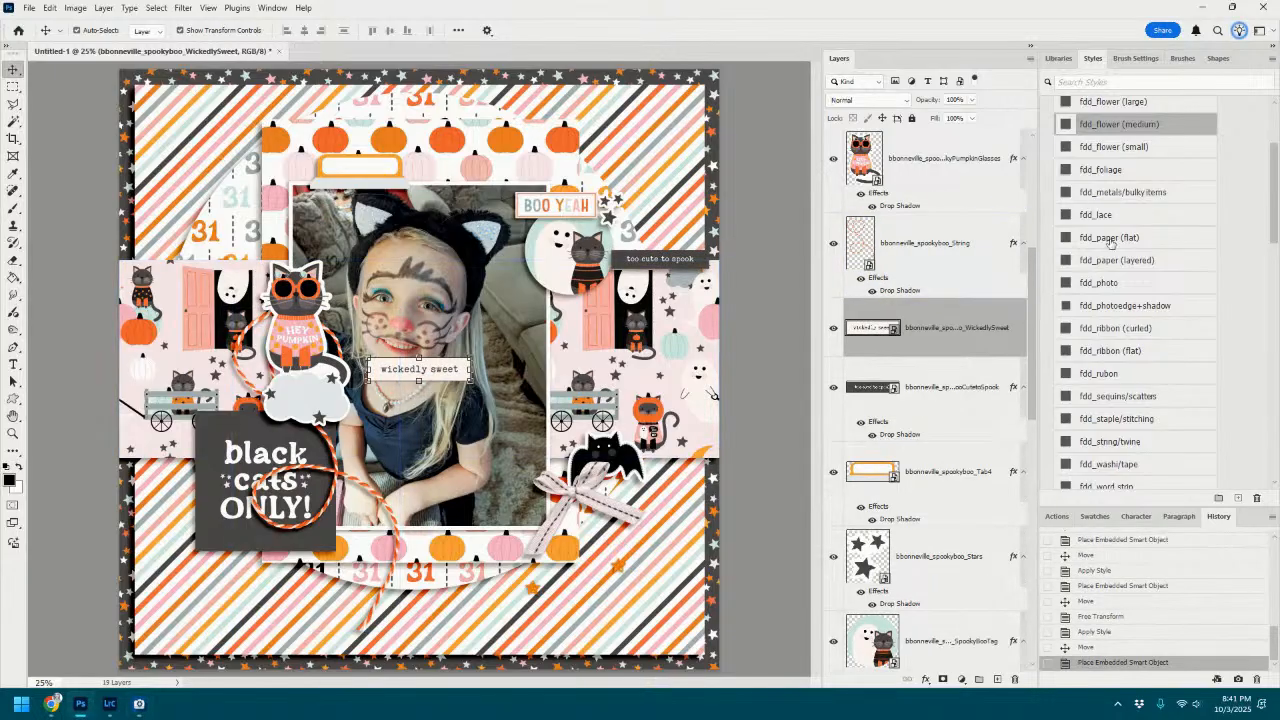
Style the WickedlySweet label with fdd_flower (medium), shrink it to about 77.5% and position it just above the too cute to spook label.
left_click(1136, 128)
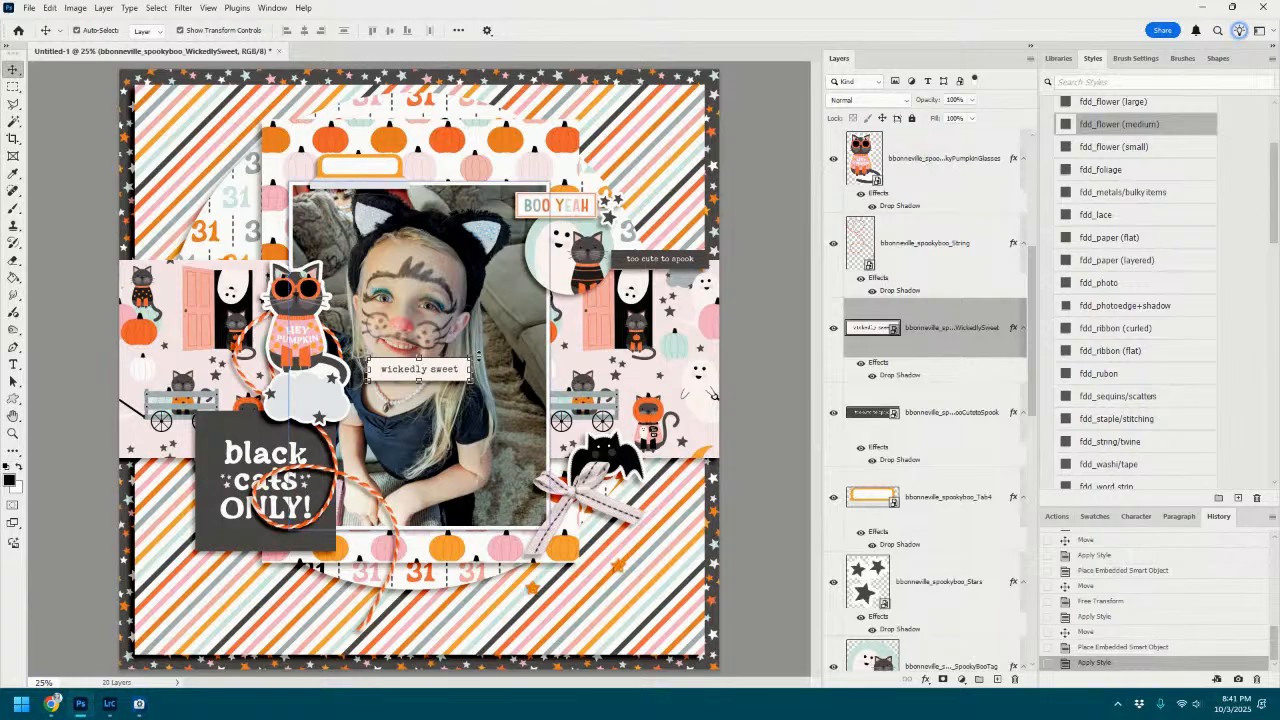
left_click_drag(472, 355, 450, 363)
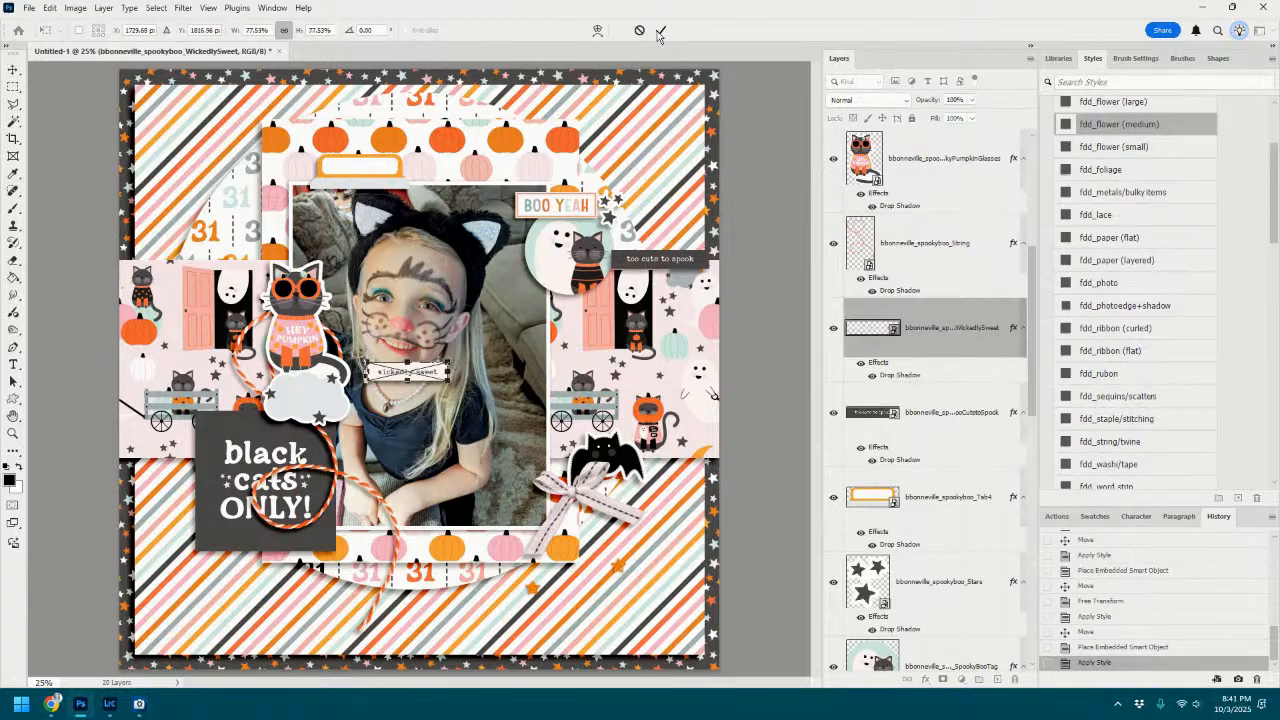
left_click(660, 33)
left_click_drag(433, 375, 686, 242)
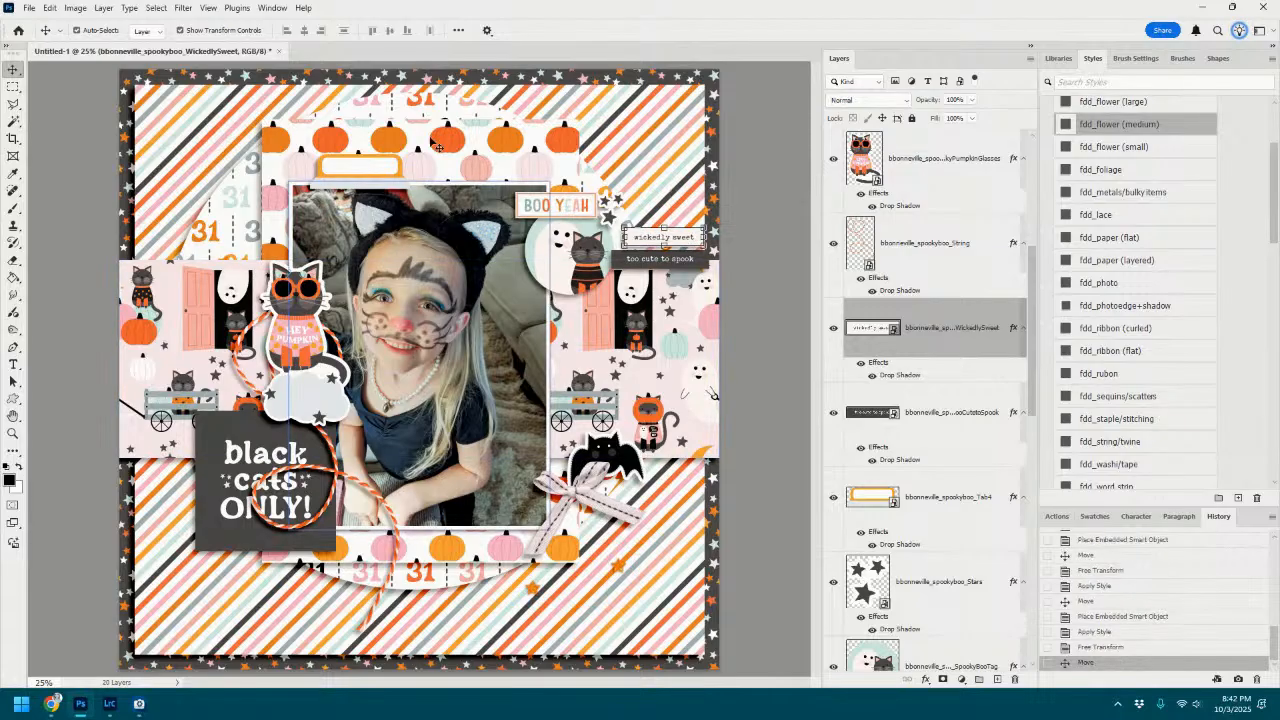
Open the SimplyMagical layout dated 2020-10-30 from the LAYOUTS IN PROGRESS folder.
left_click(29, 8)
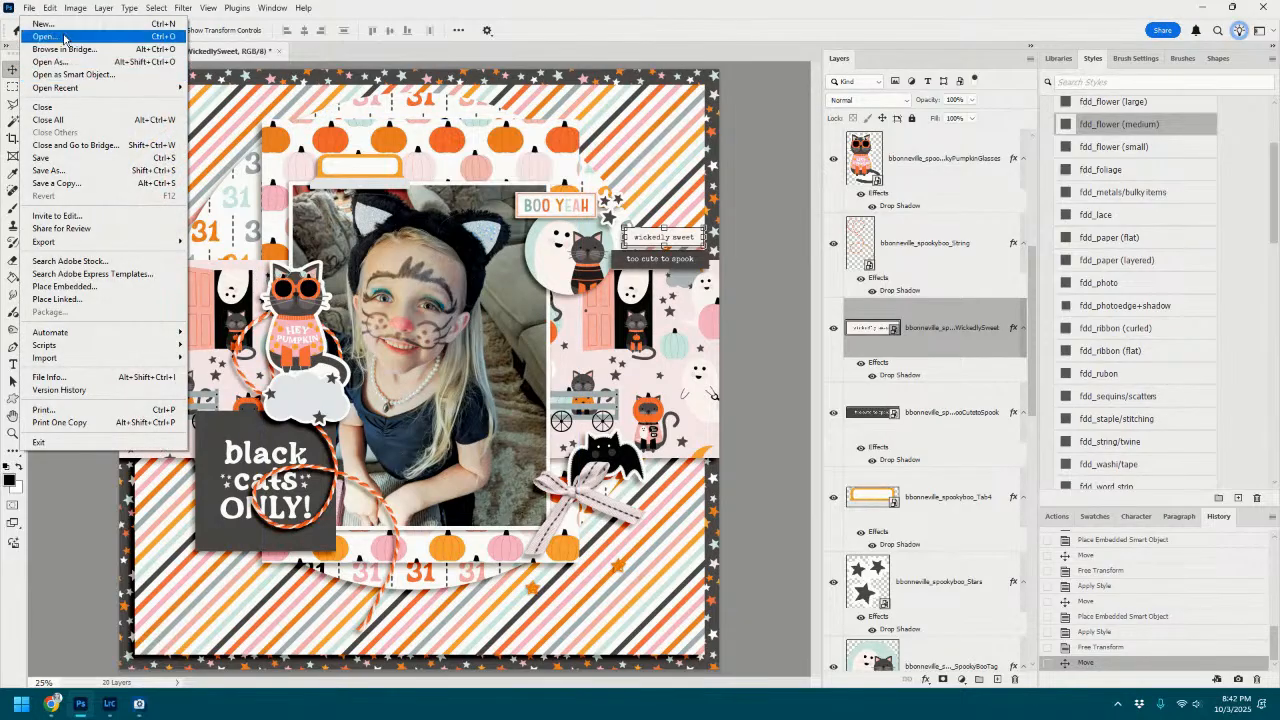
left_click(45, 36)
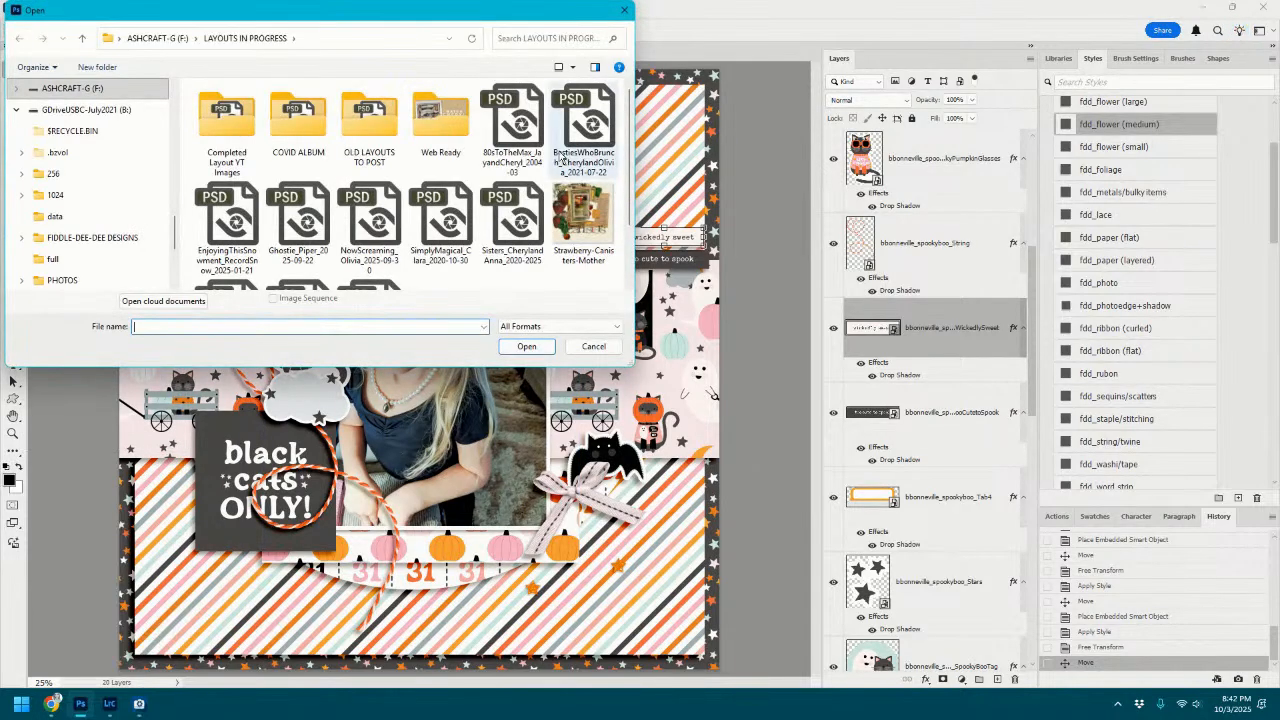
scroll(493, 257, "down", 1)
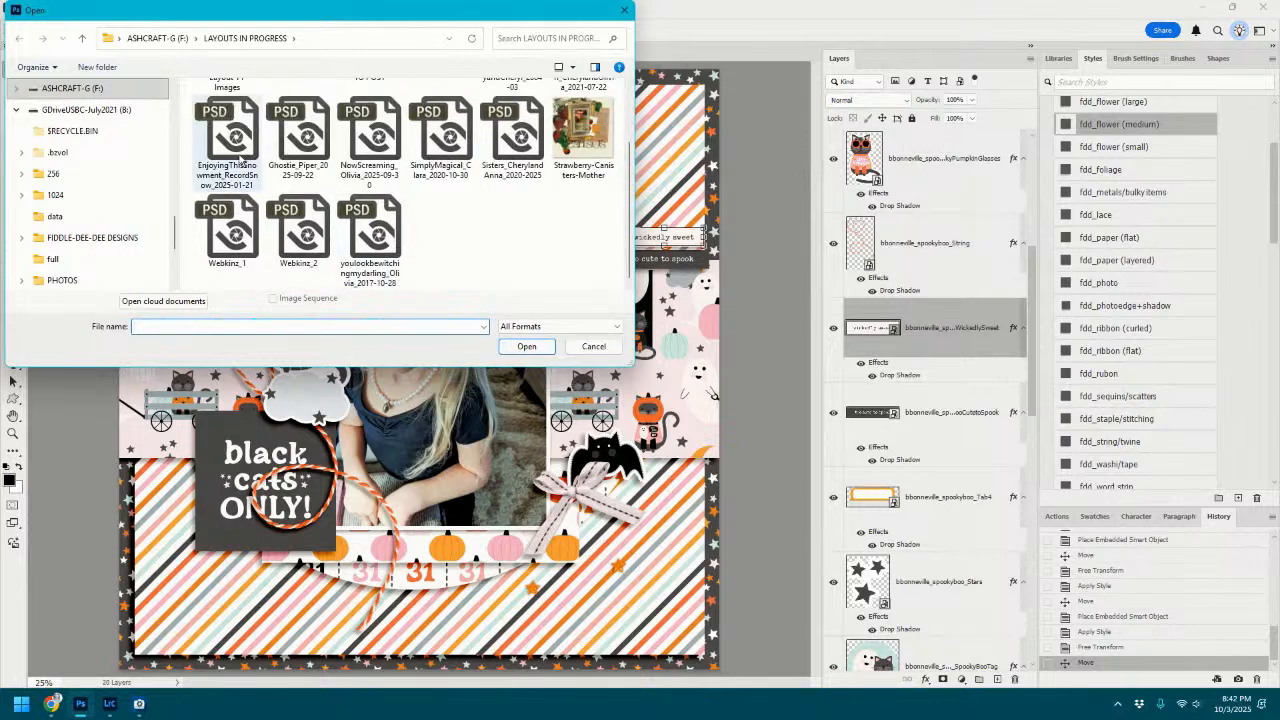
left_click(468, 152)
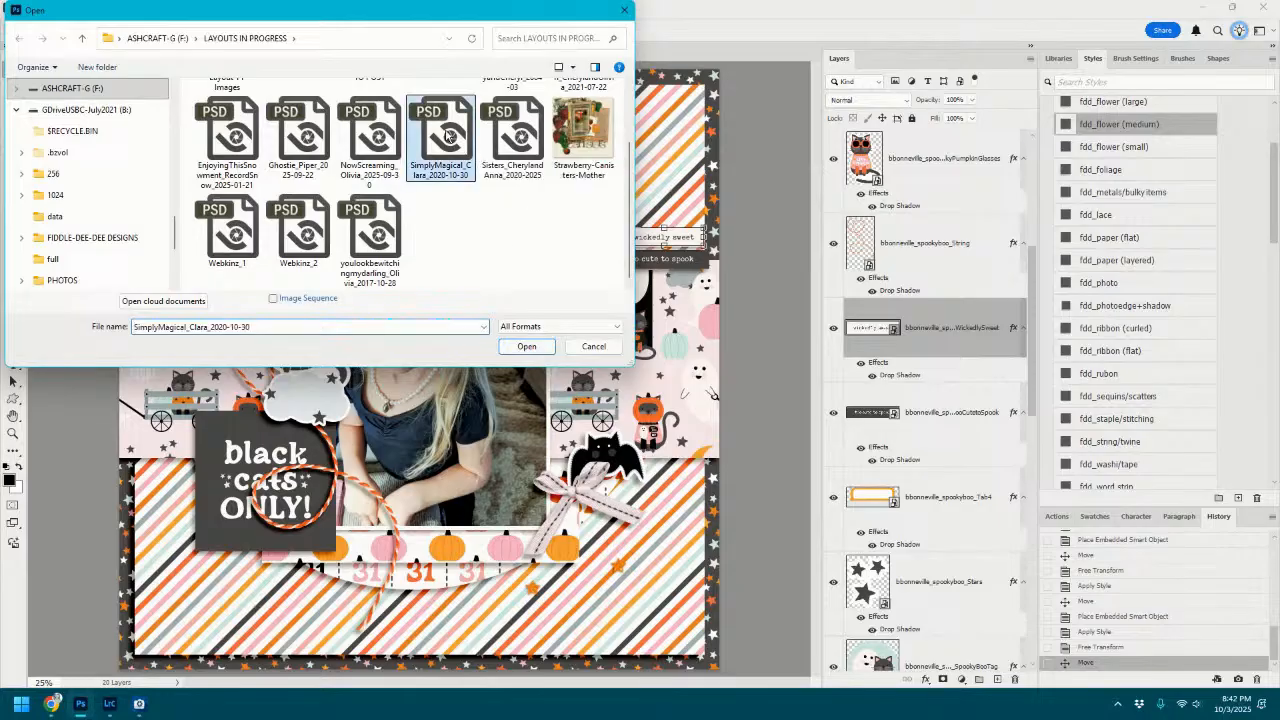
left_click(527, 346)
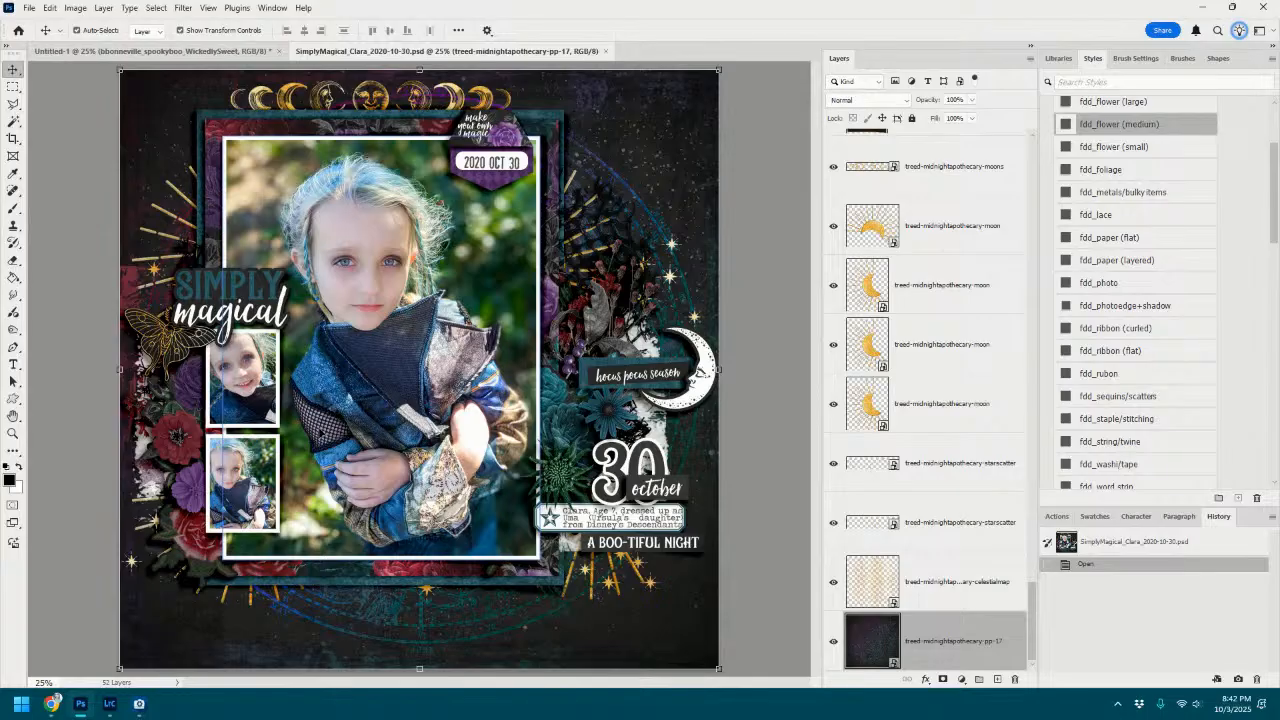
Examine the main portrait in the opened SimplyMagical layout up close.
scroll(440, 400, "up", 2)
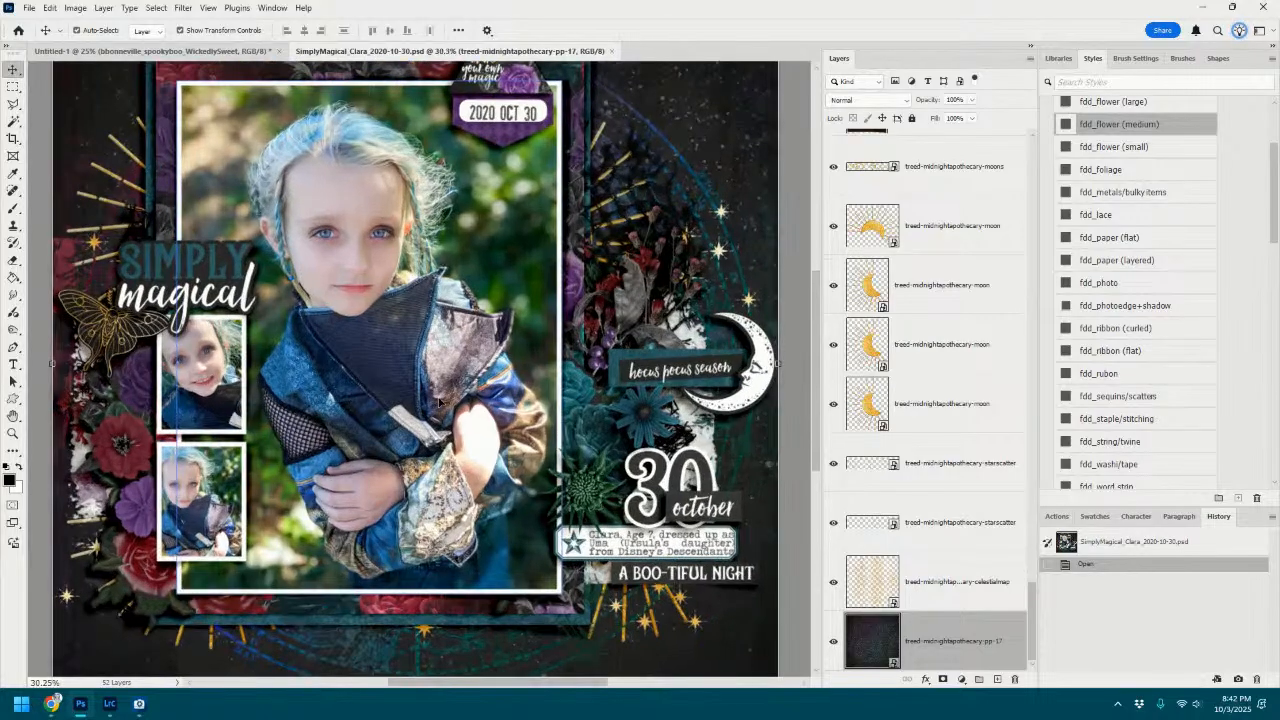
scroll(368, 270, "up", 6)
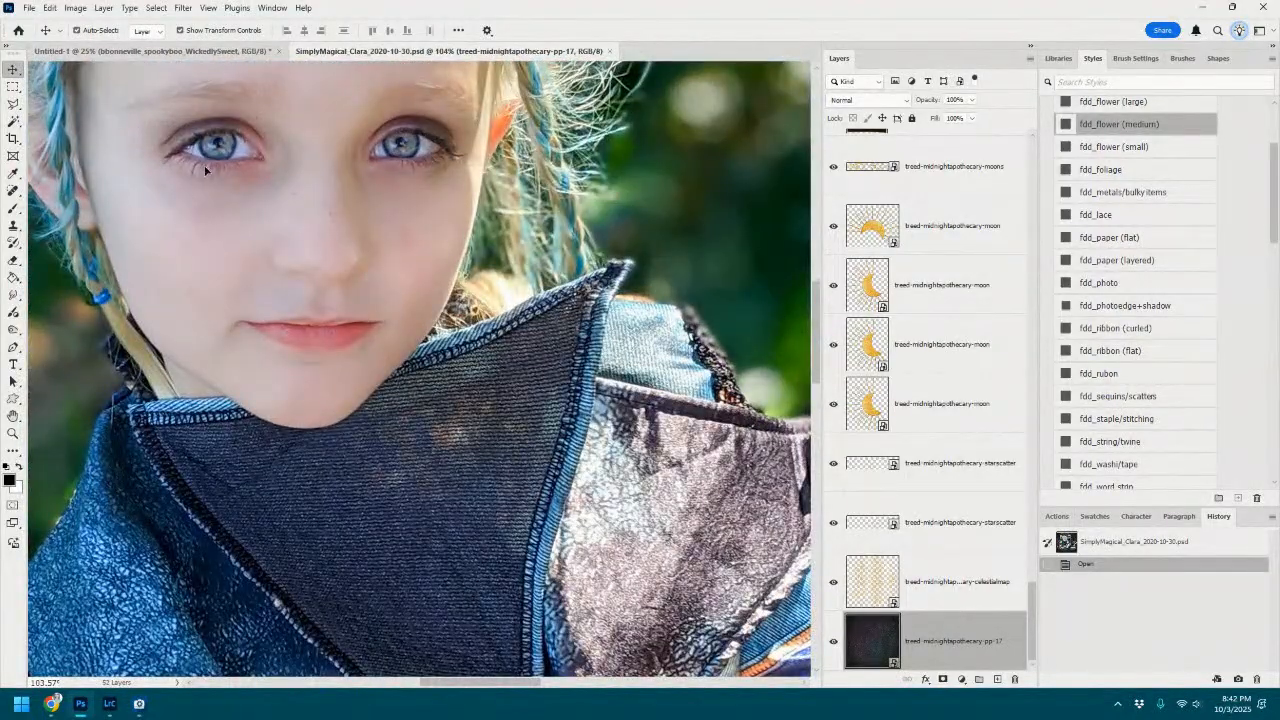
scroll(328, 330, "down", 2)
scroll(328, 330, "down", 3)
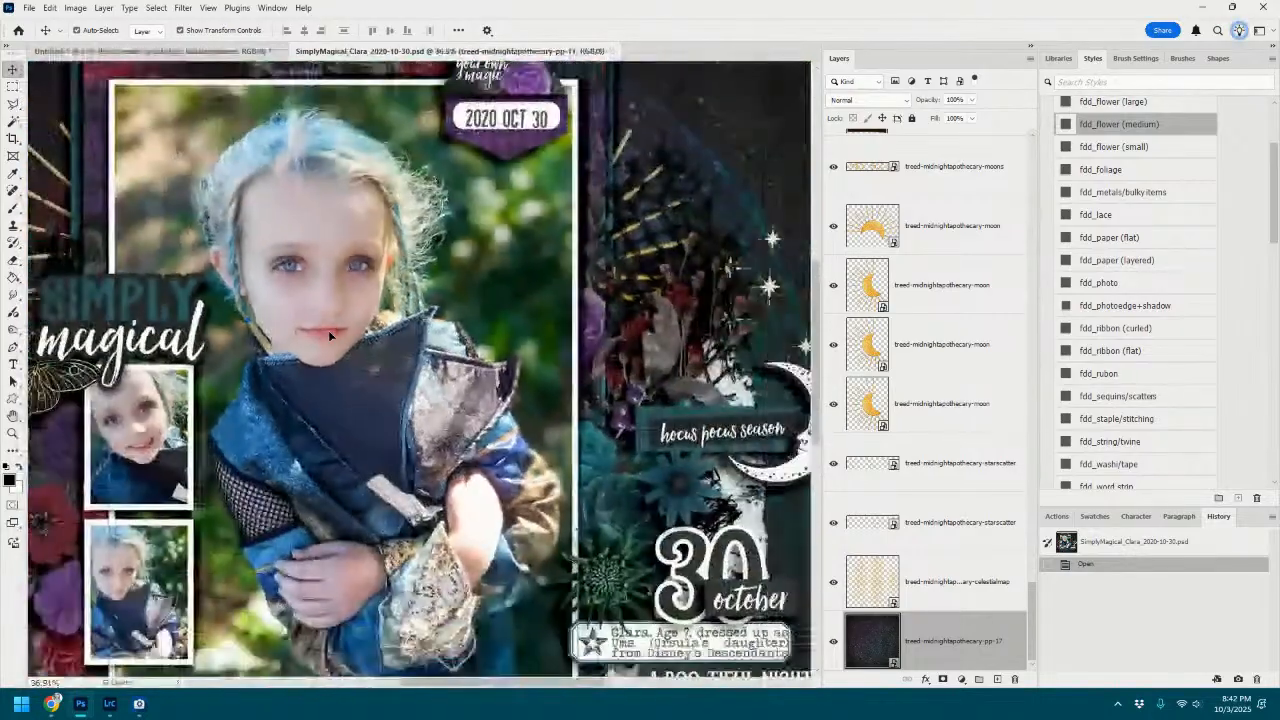
Examine the two small portraits along the left of the SimplyMagical layout up close and close that document.
scroll(328, 330, "up", 1)
scroll(105, 488, "up", 3)
scroll(105, 488, "up", 3)
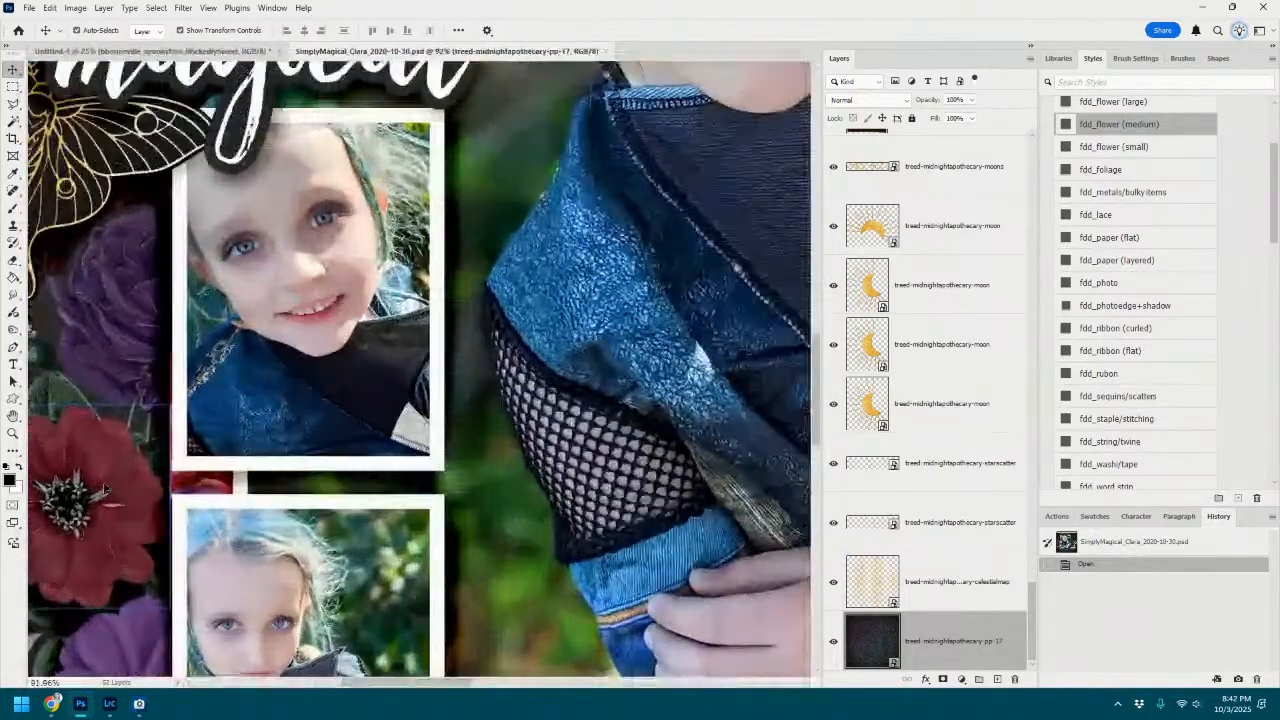
scroll(265, 395, "down", 2)
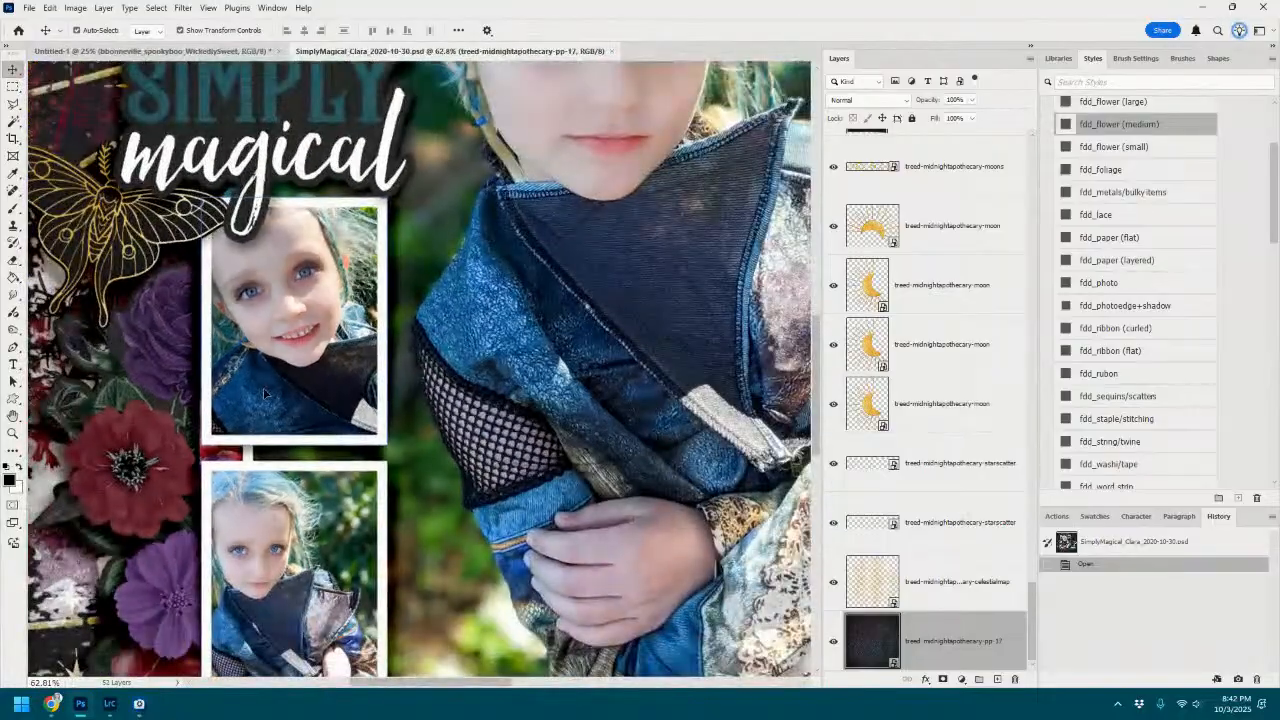
scroll(265, 395, "down", 4)
scroll(265, 395, "up", 1)
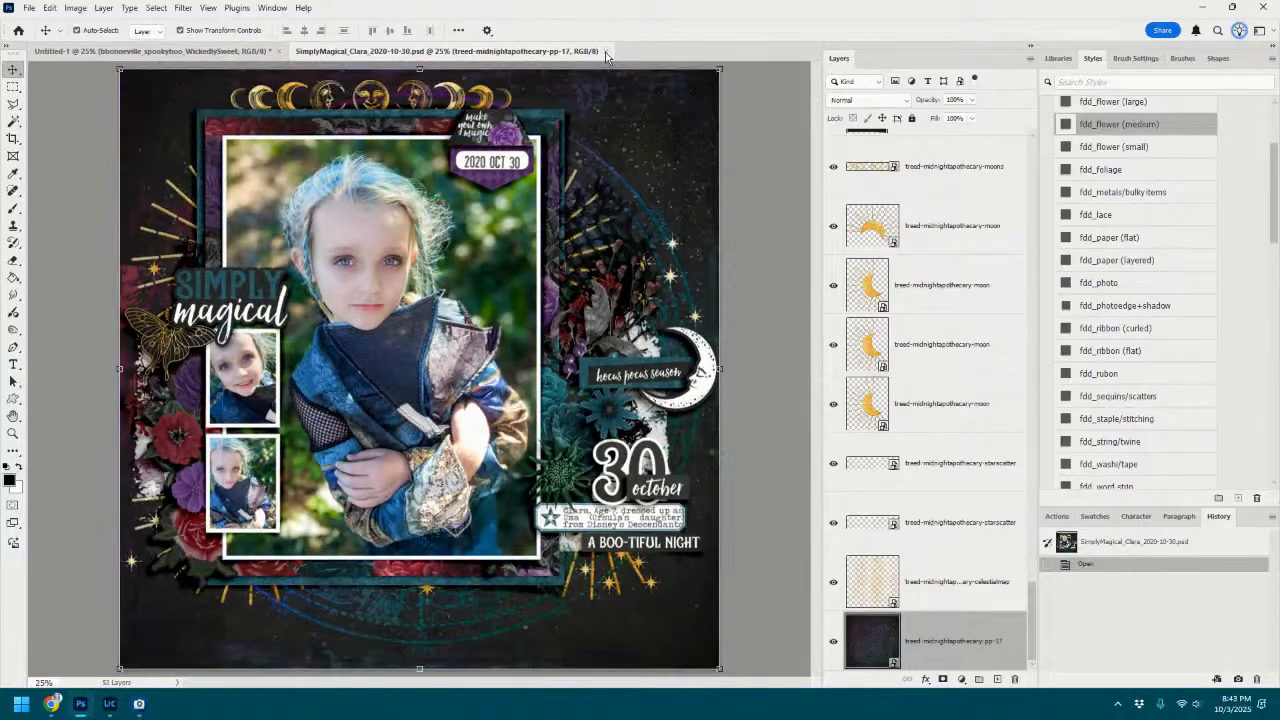
left_click(605, 52)
Open the youlookbewitchingmydarling layout dated 2017-10-28 from the LAYOUTS IN PROGRESS folder.
left_click(29, 7)
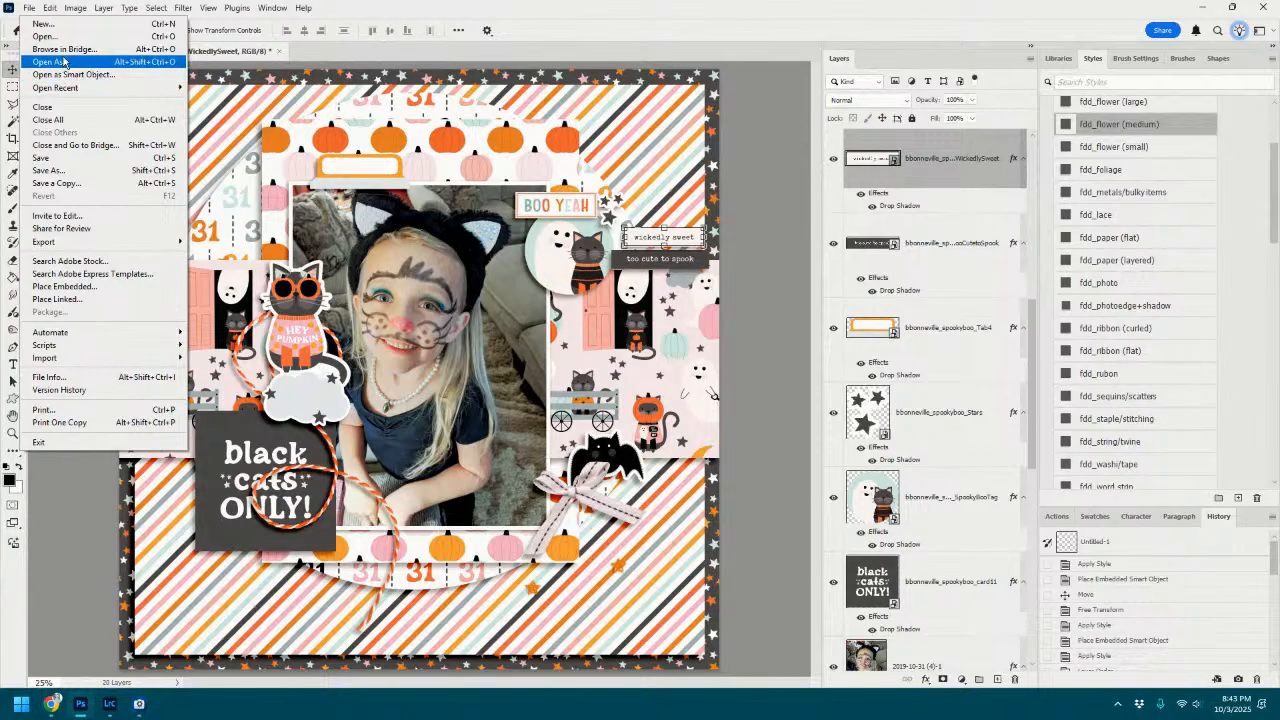
left_click(45, 36)
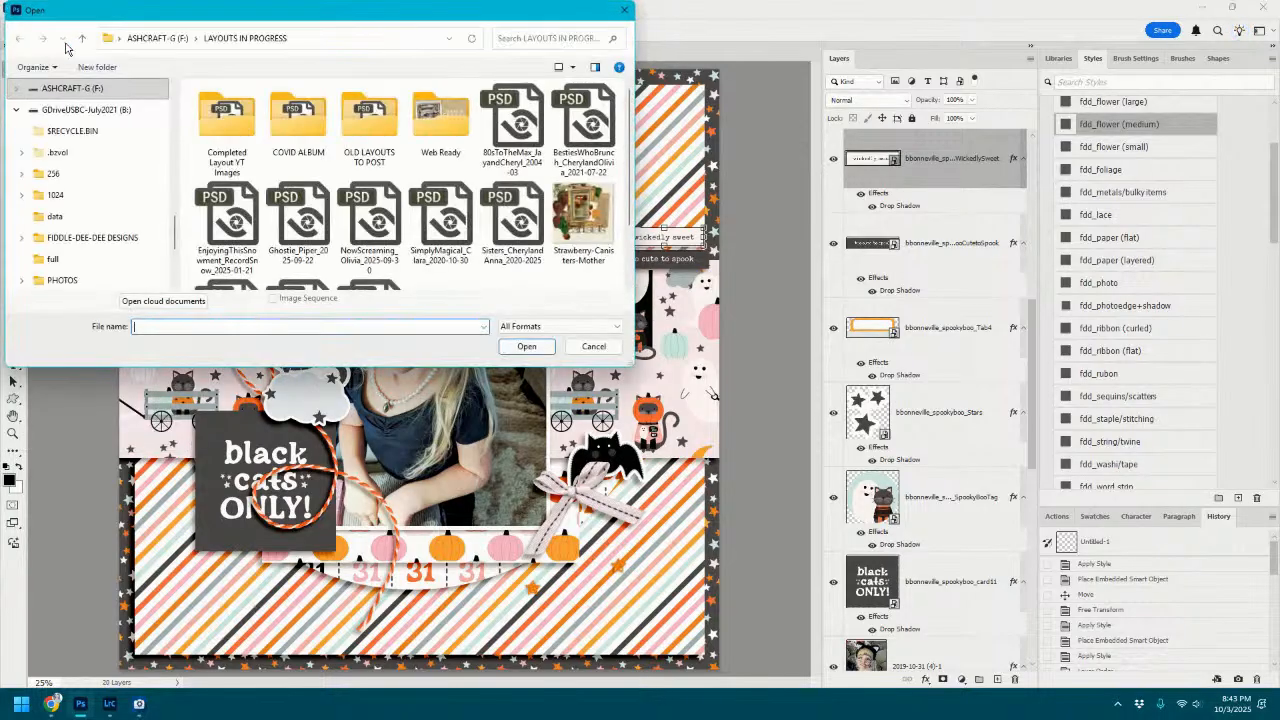
scroll(456, 234, "down", 2)
left_click(370, 238)
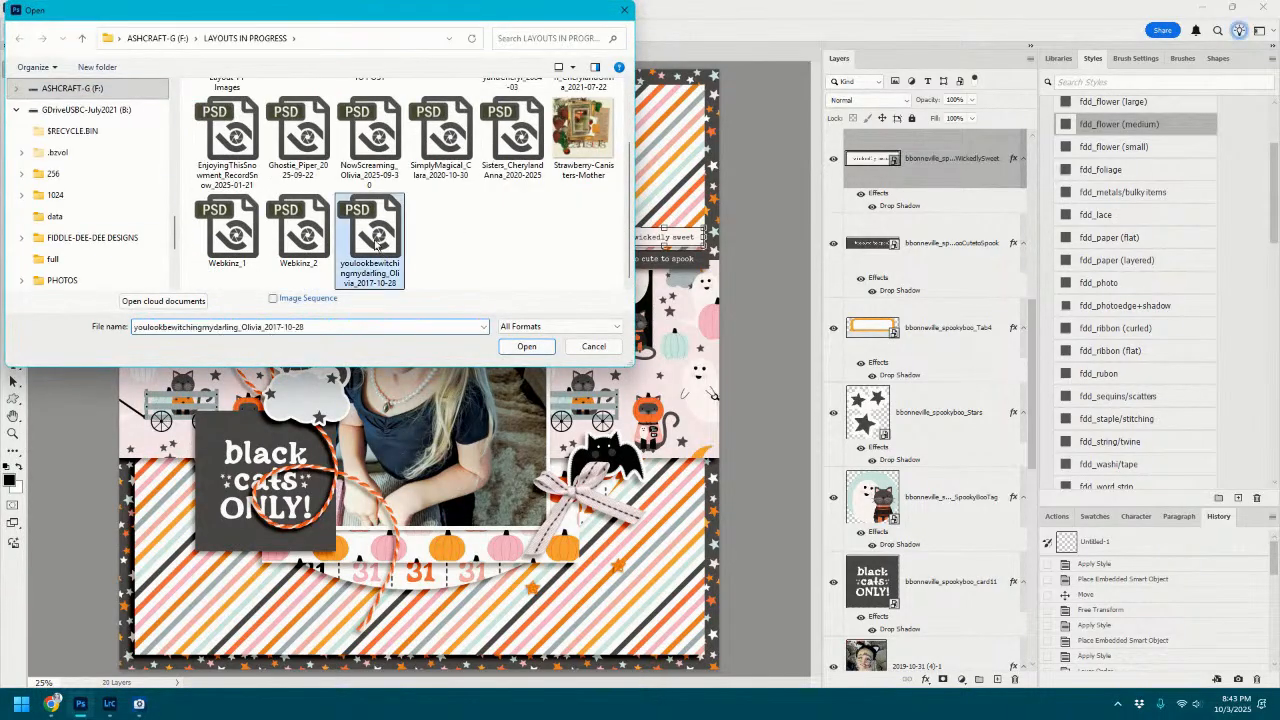
left_click(527, 347)
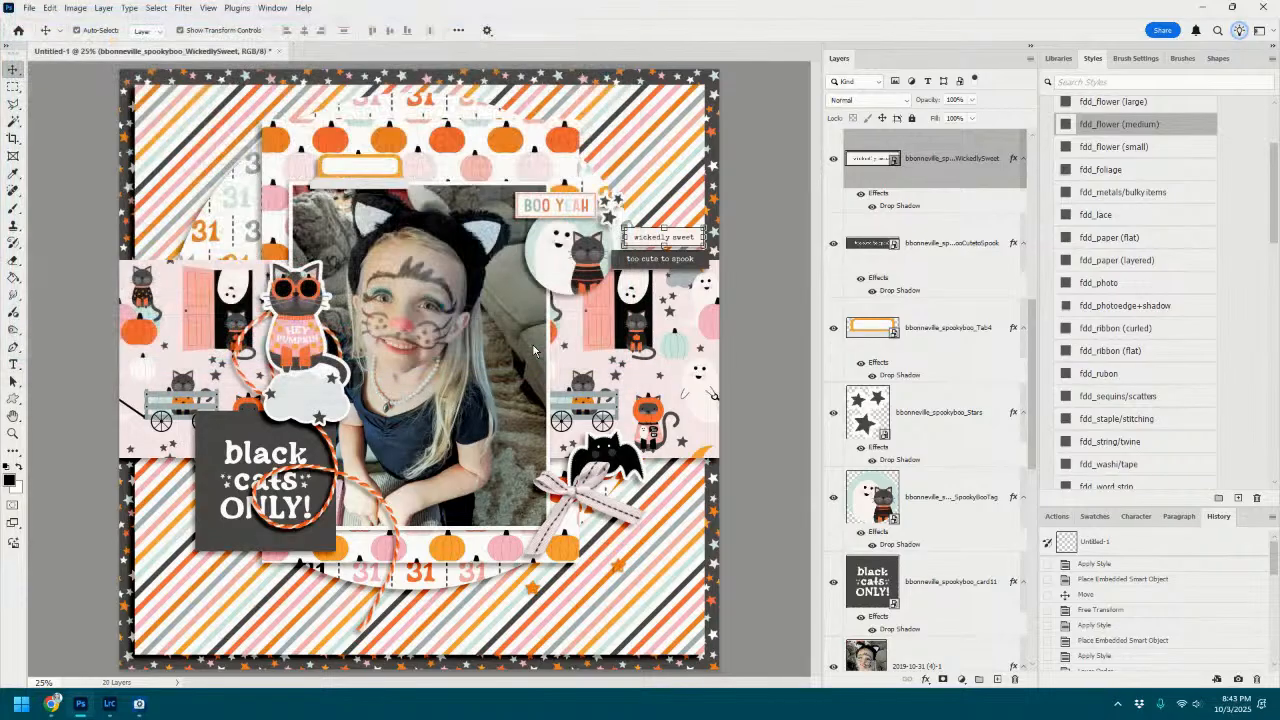
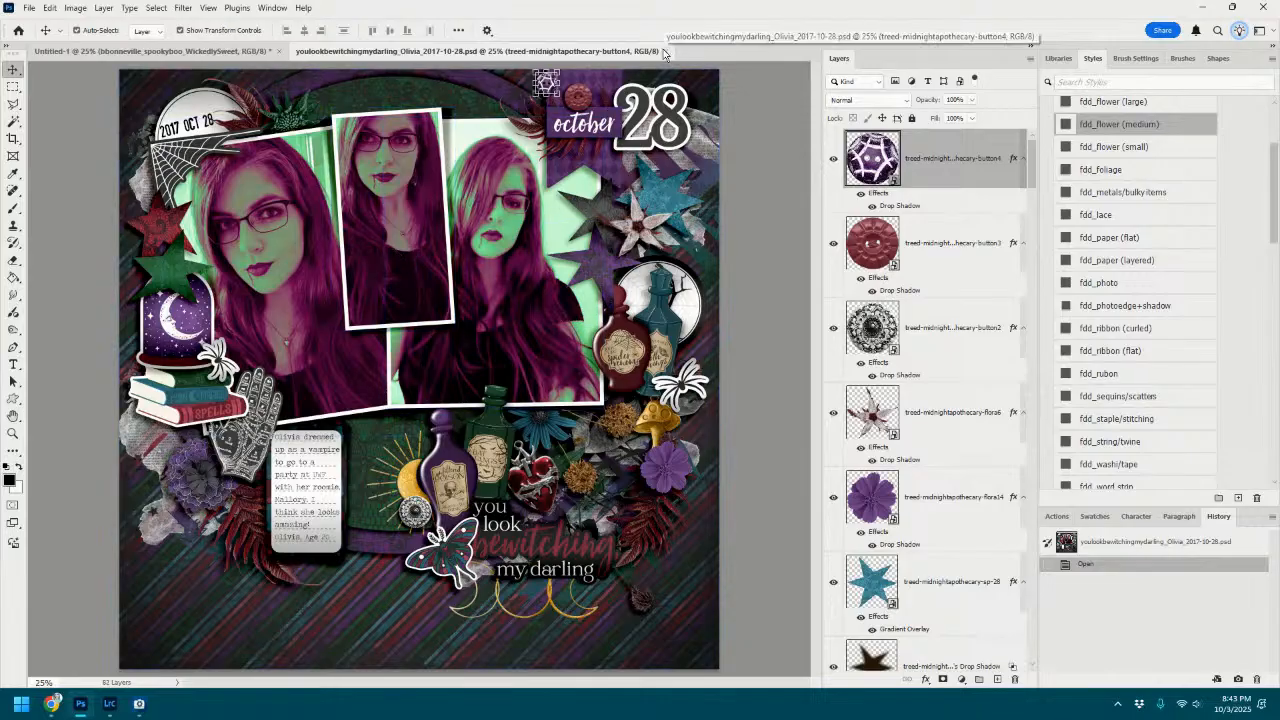
Look over the photo cluster and embellishments in the youlookbewitchingmydarling layout and close that document.
scroll(544, 210, "up", 6)
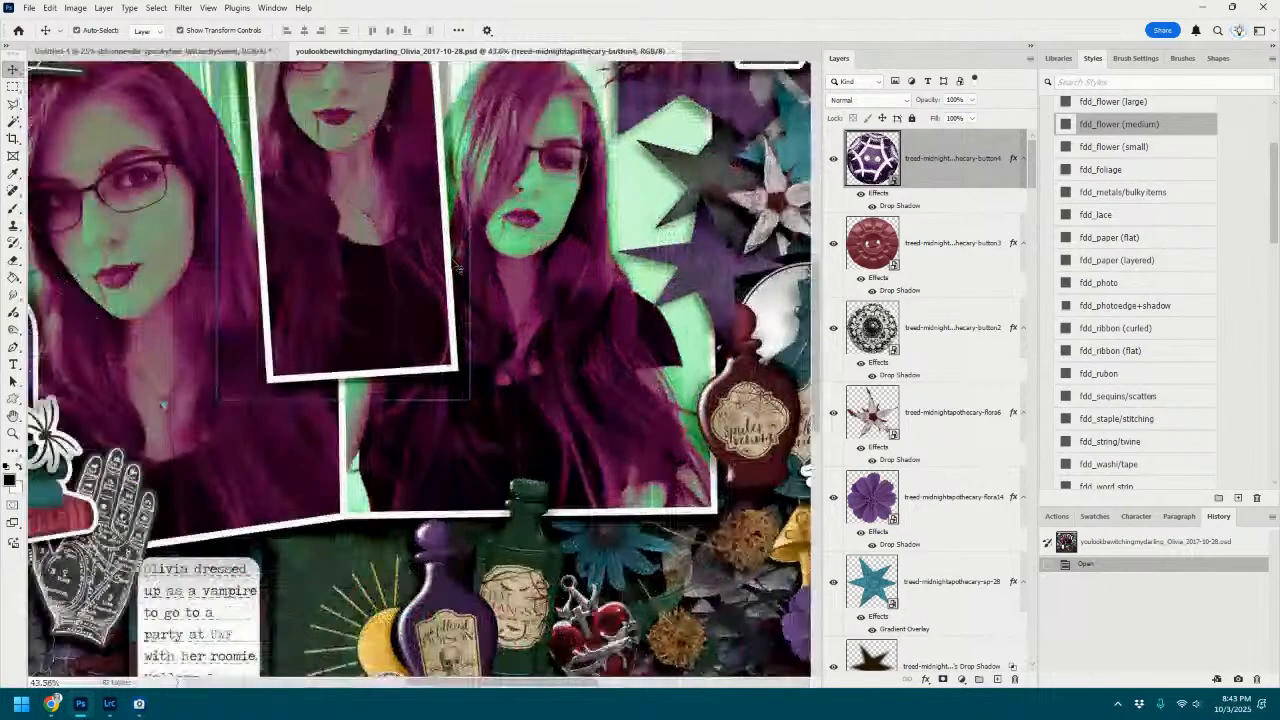
scroll(505, 303, "down", 6)
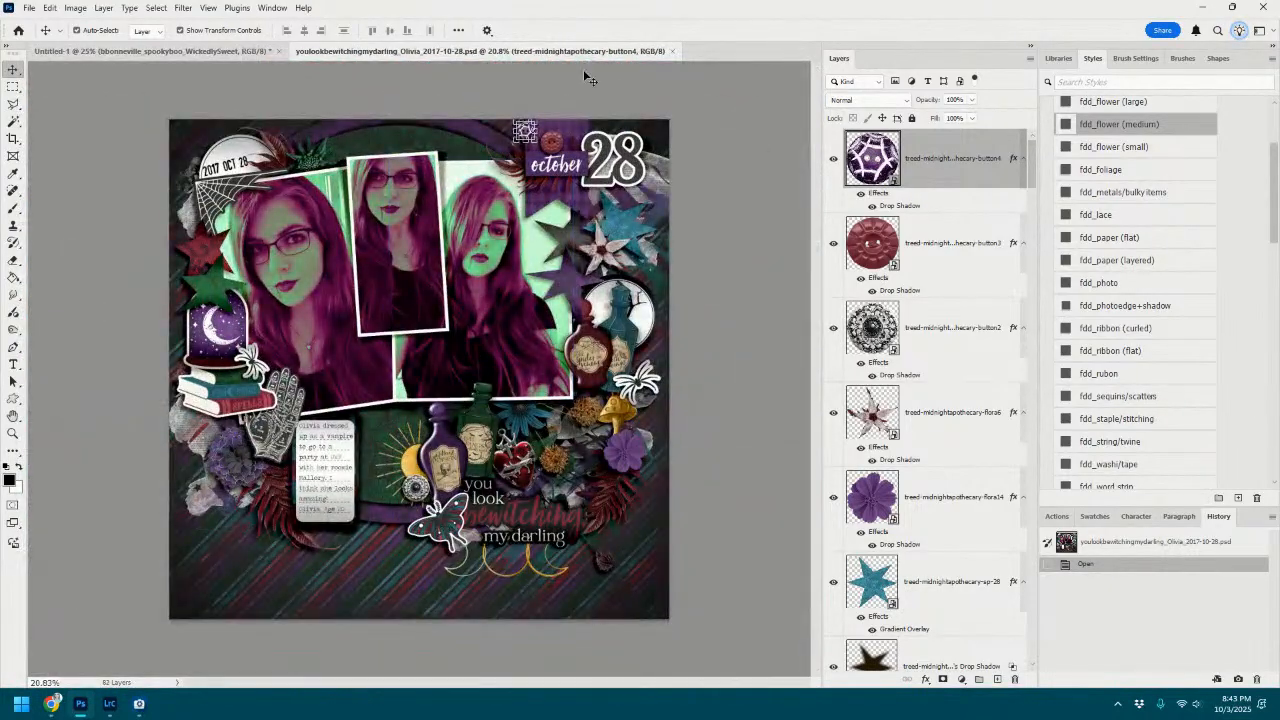
scroll(562, 97, "up", 1)
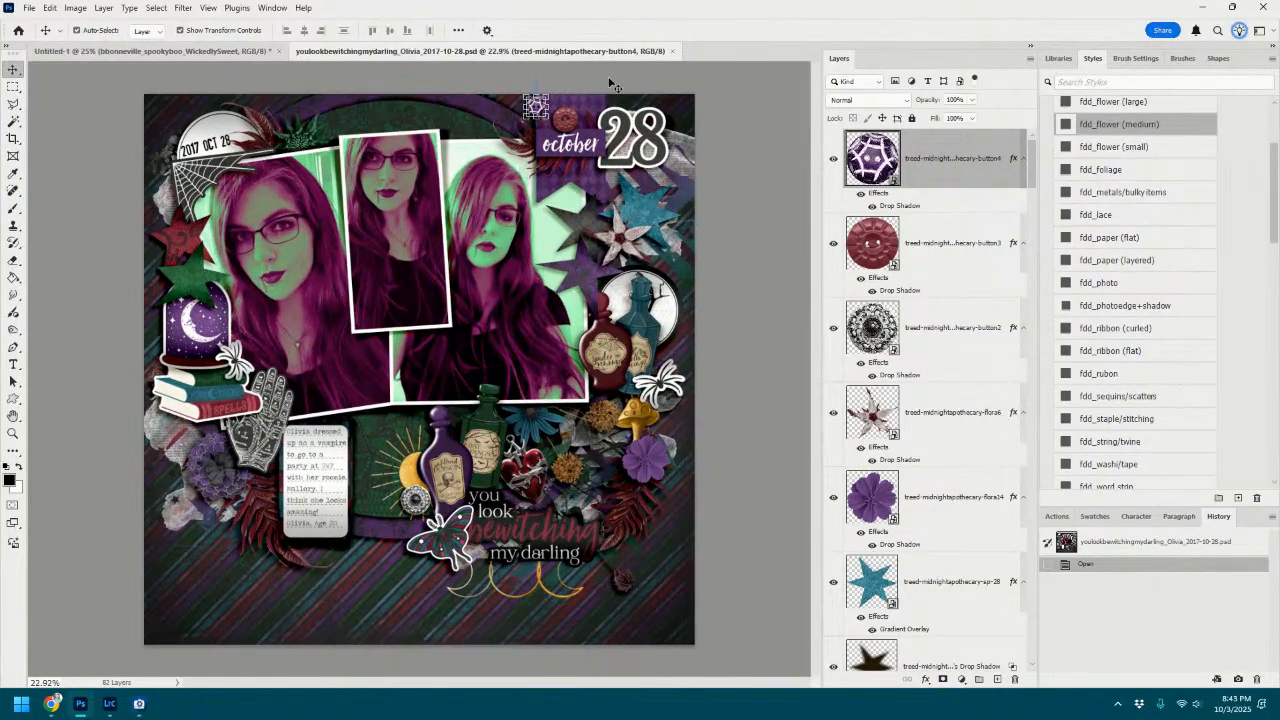
left_click(673, 51)
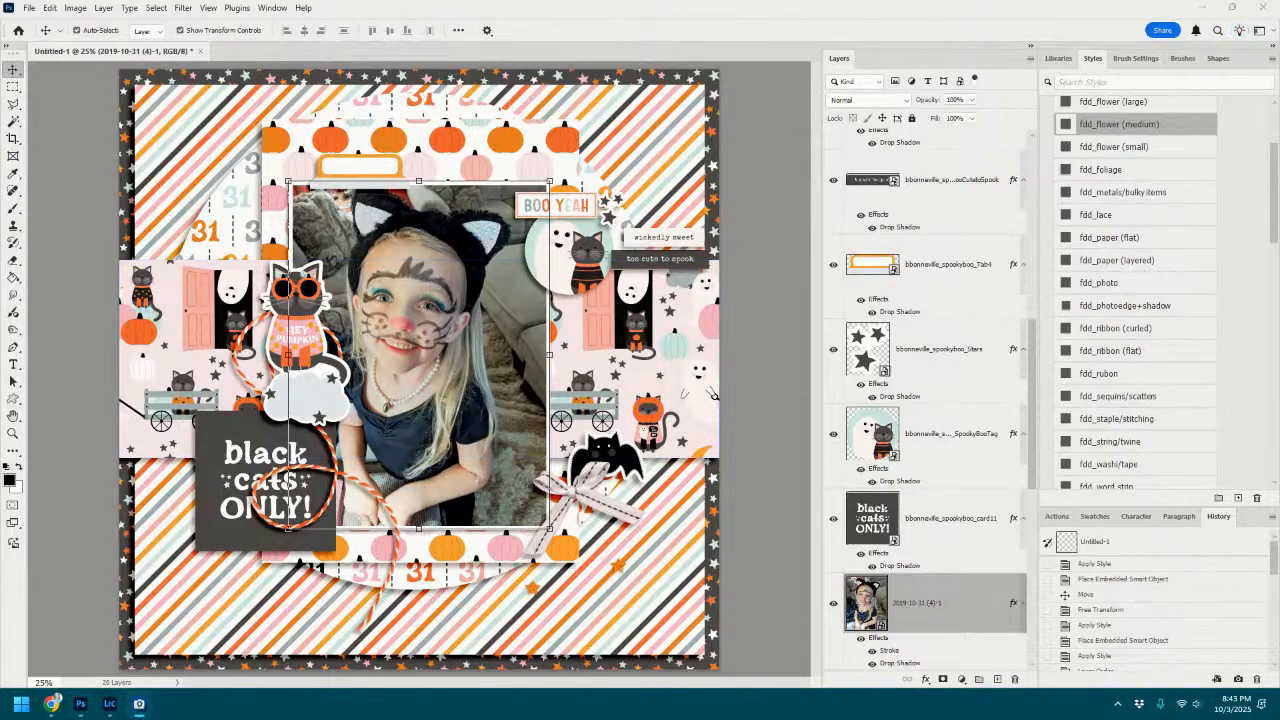
Place the StarBackgroundMat with the fdd_flower (large) style, rotated about 8.6° counterclockwise over the page's lower right area.
left_click_drag(1279, 214, 614, 486)
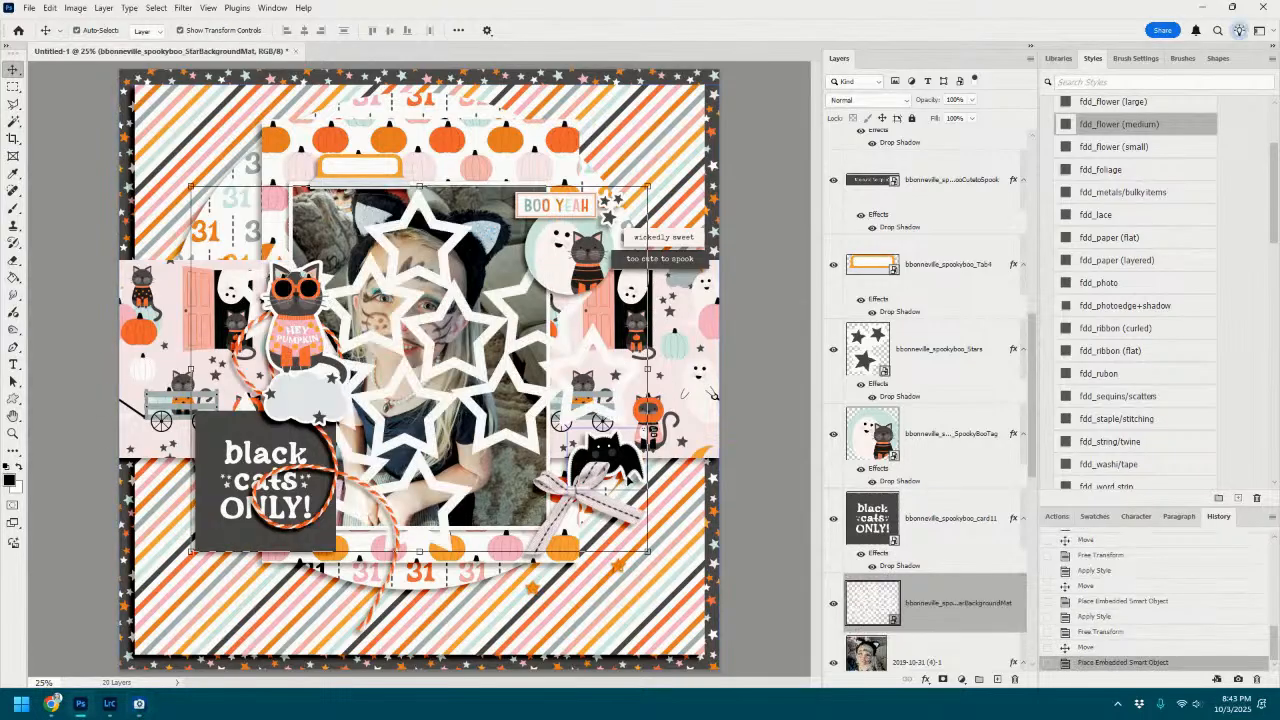
left_click(1140, 103)
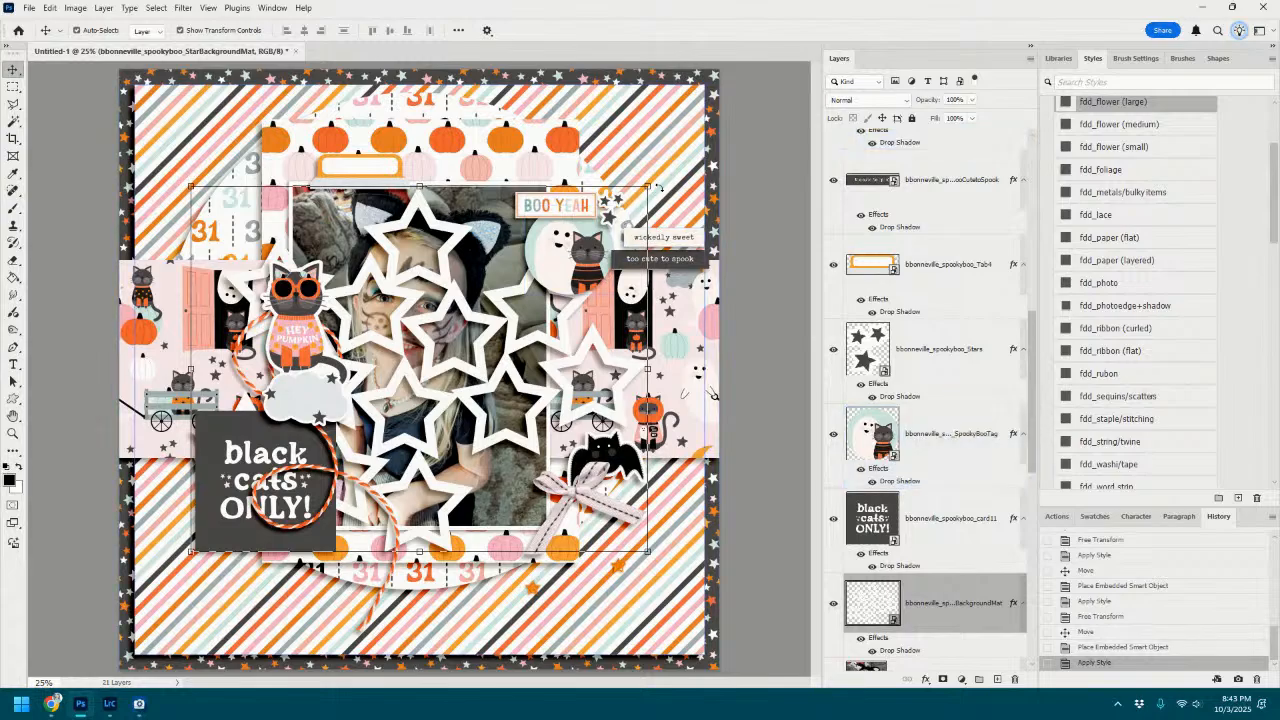
left_click_drag(659, 187, 620, 164)
left_click_drag(477, 300, 568, 381)
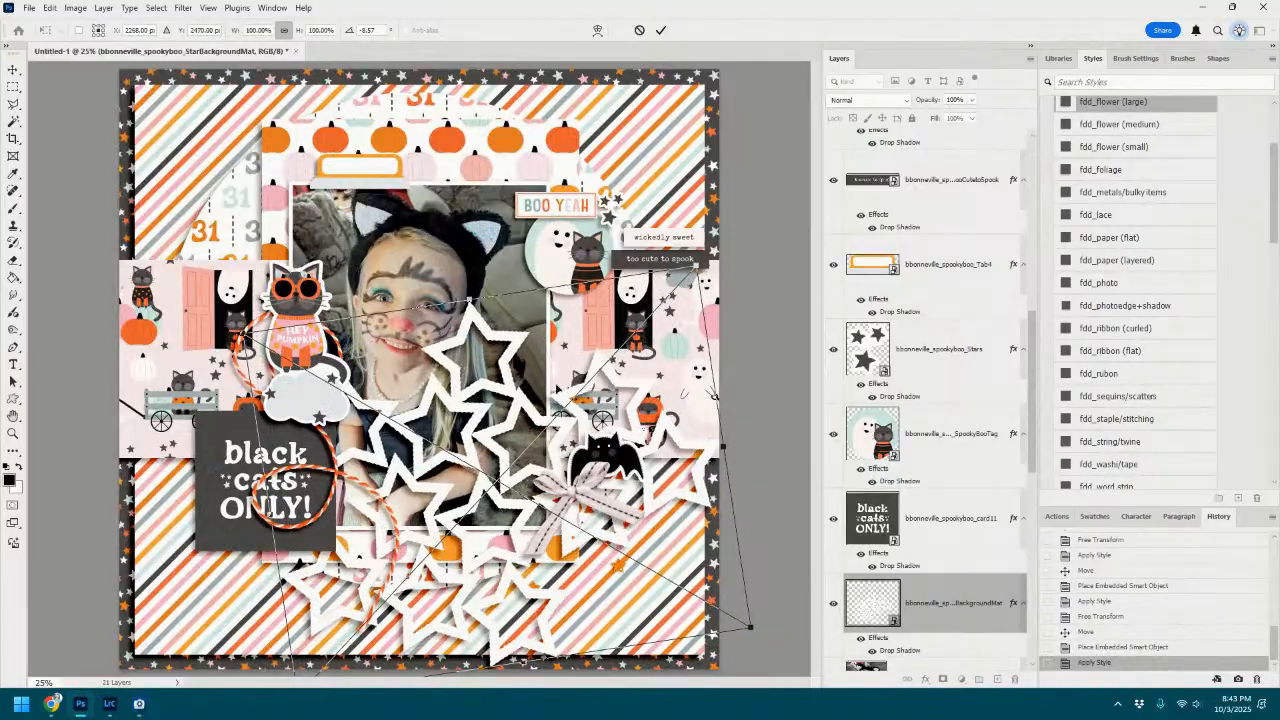
left_click(662, 31)
Reorder the star mat to sit just above the striped paper, shift it slightly left and rotate it about 5.3° clockwise.
key("ctrl+shift+bracketleft")
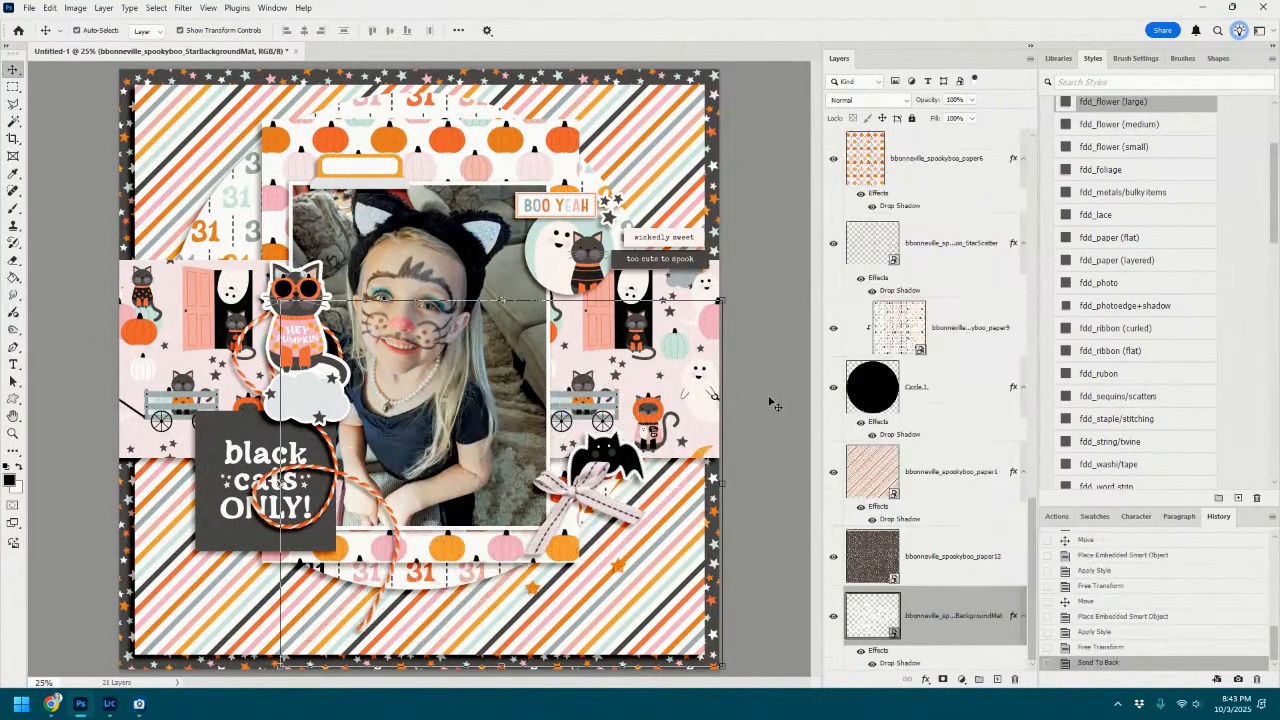
left_click_drag(957, 621, 957, 447)
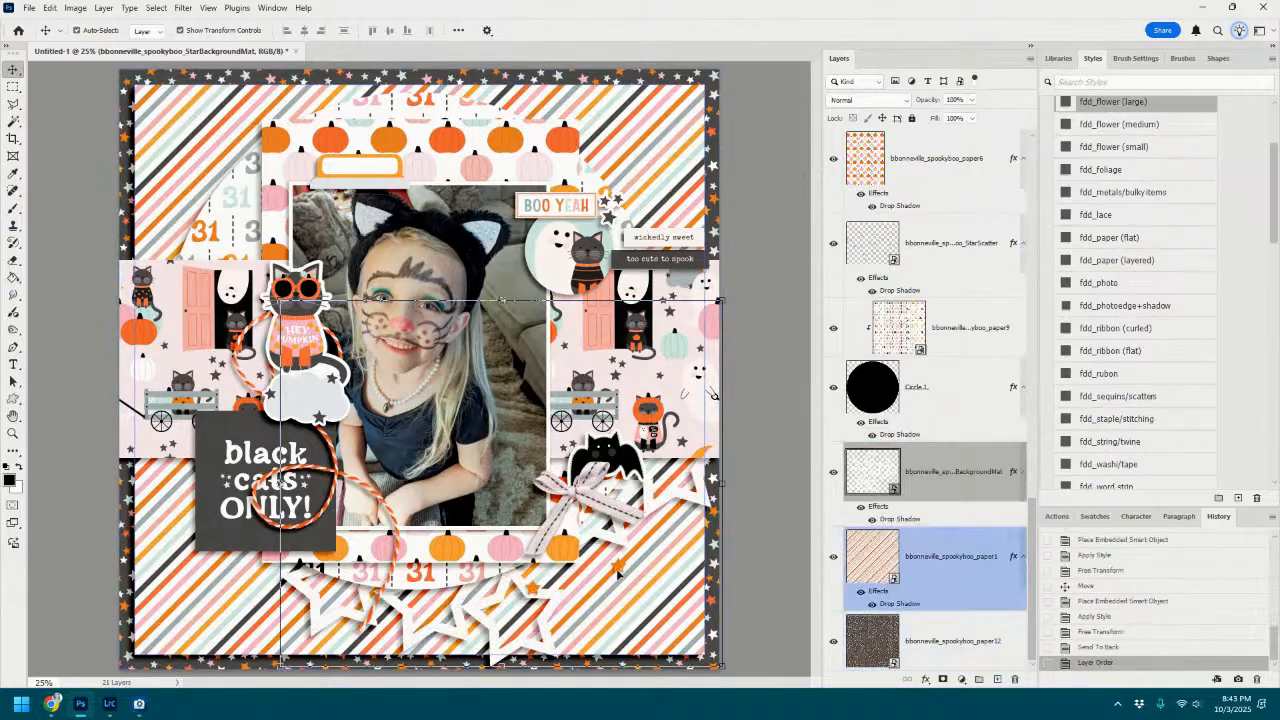
mouse_move(558, 610)
left_mouse_down()
mouse_move(530, 592)
mouse_move(505, 610)
mouse_move(540, 600)
mouse_move(533, 588)
mouse_move(545, 602)
left_mouse_up()
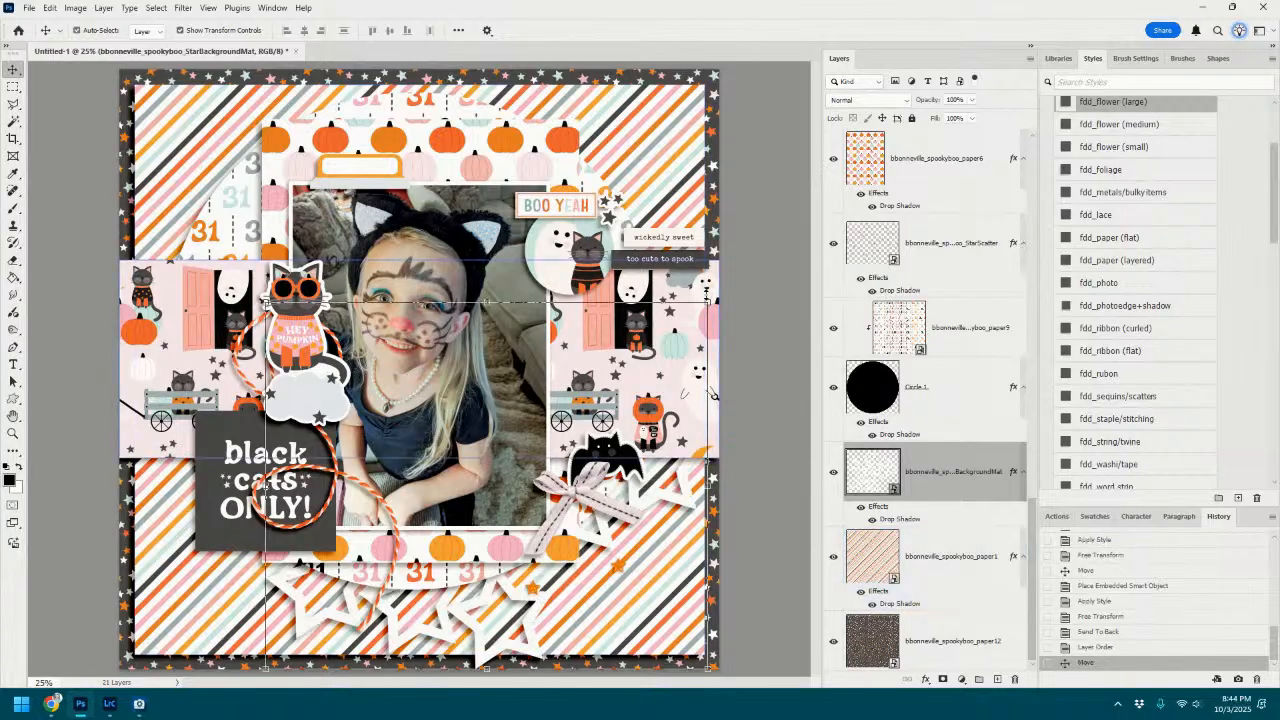
mouse_move(712, 393)
left_mouse_down()
mouse_move(650, 425)
mouse_move(712, 393)
left_mouse_up()
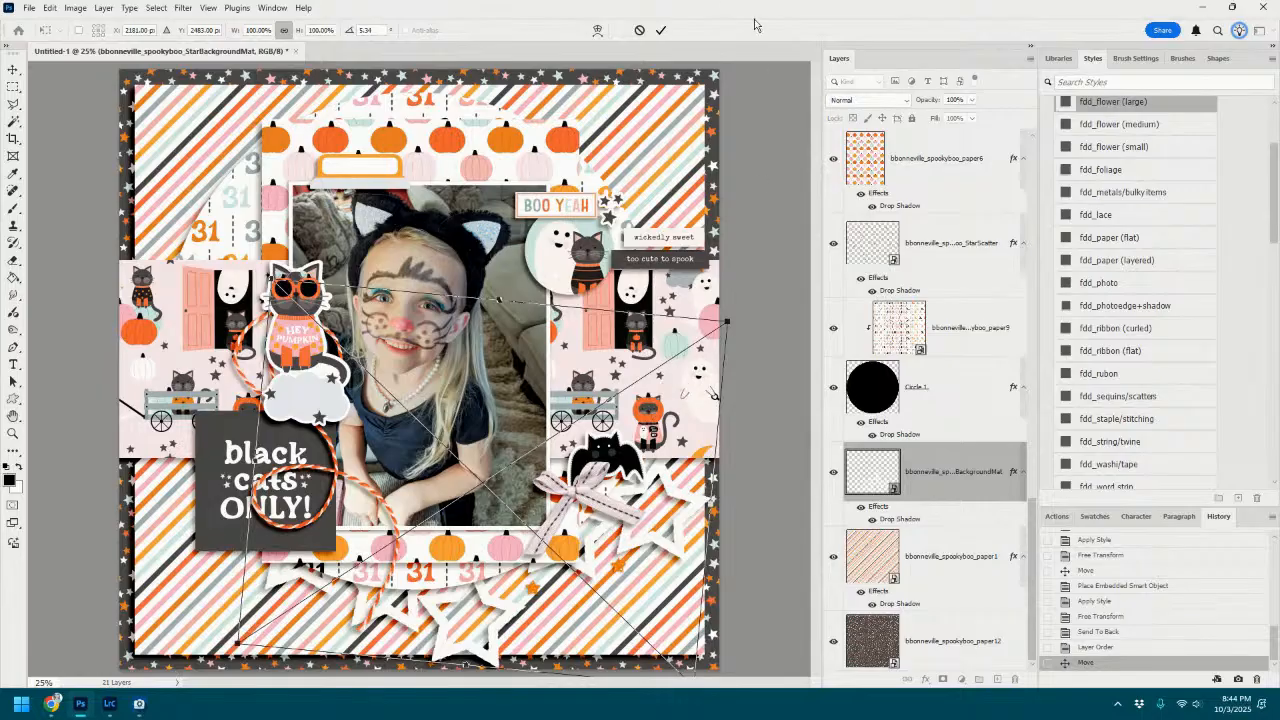
left_click(660, 30)
Duplicate the star mat and position the copy over the page's upper left corner.
left_click(502, 620)
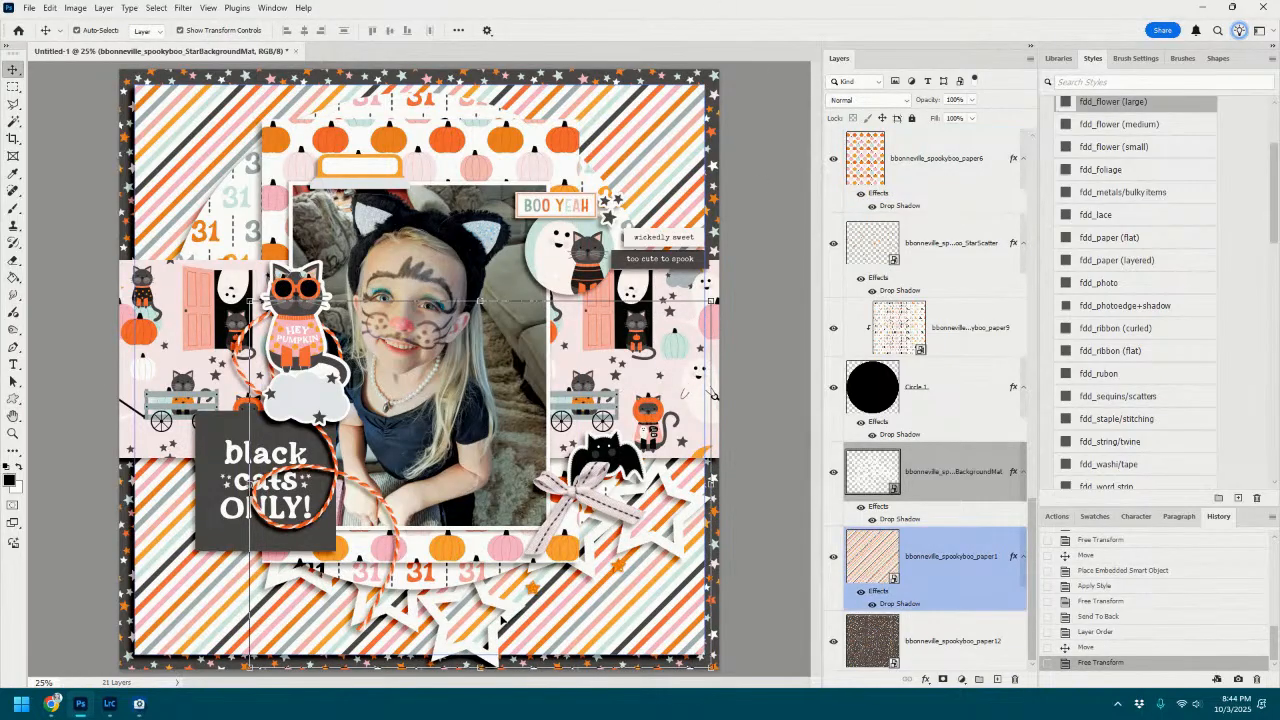
left_click_drag(502, 620, 335, 378)
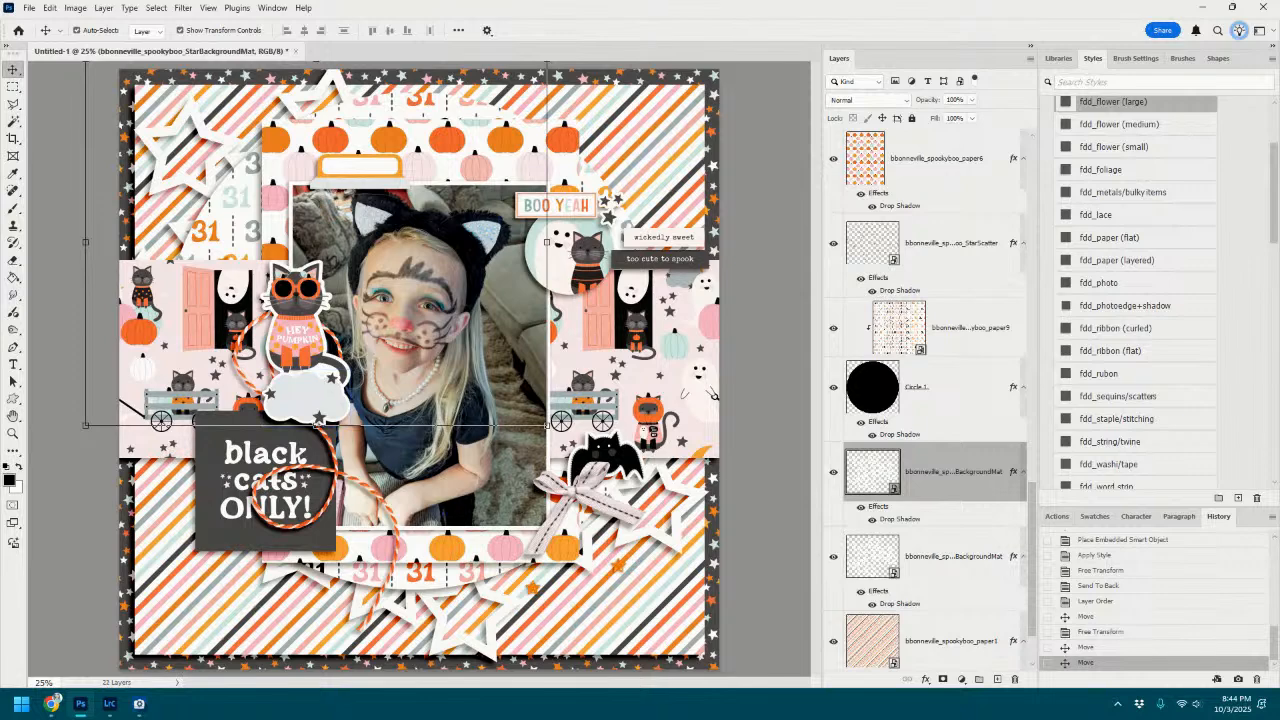
left_click(893, 422)
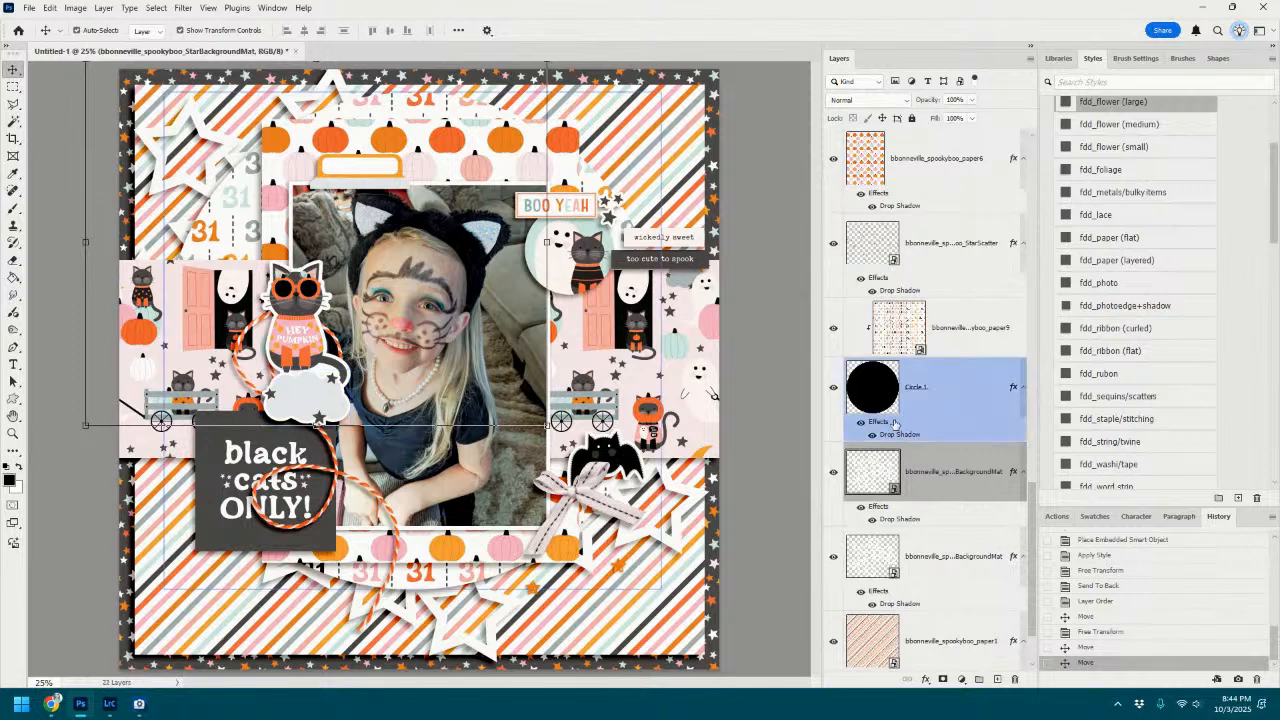
left_click(935, 635)
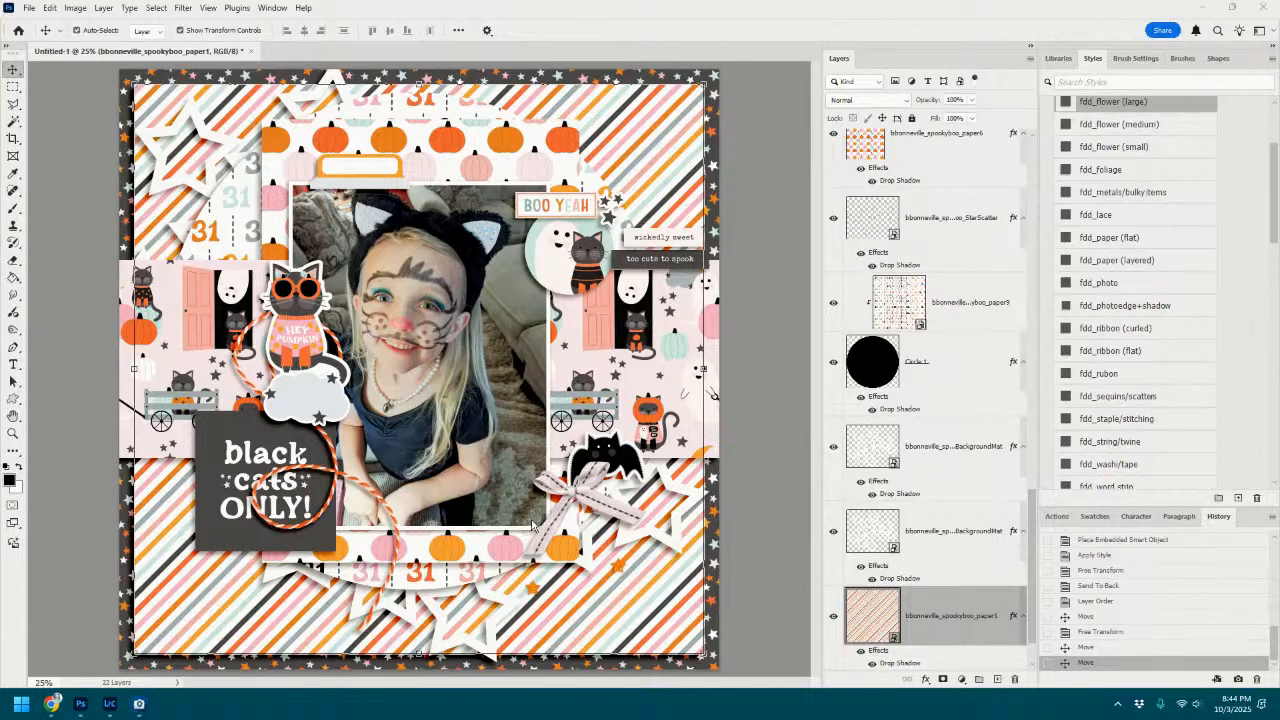
Select the inside of the large bottom star on the lower star mat layer with the Magic Wand.
left_click(933, 525)
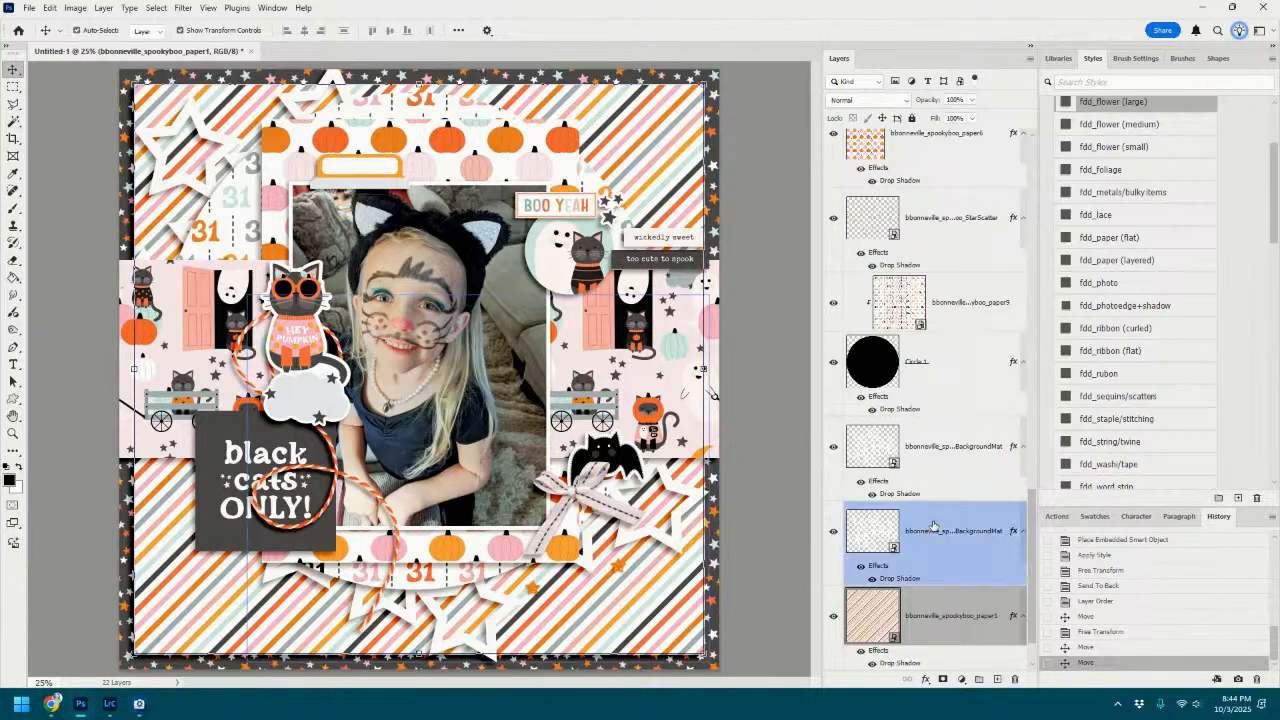
left_click(933, 525)
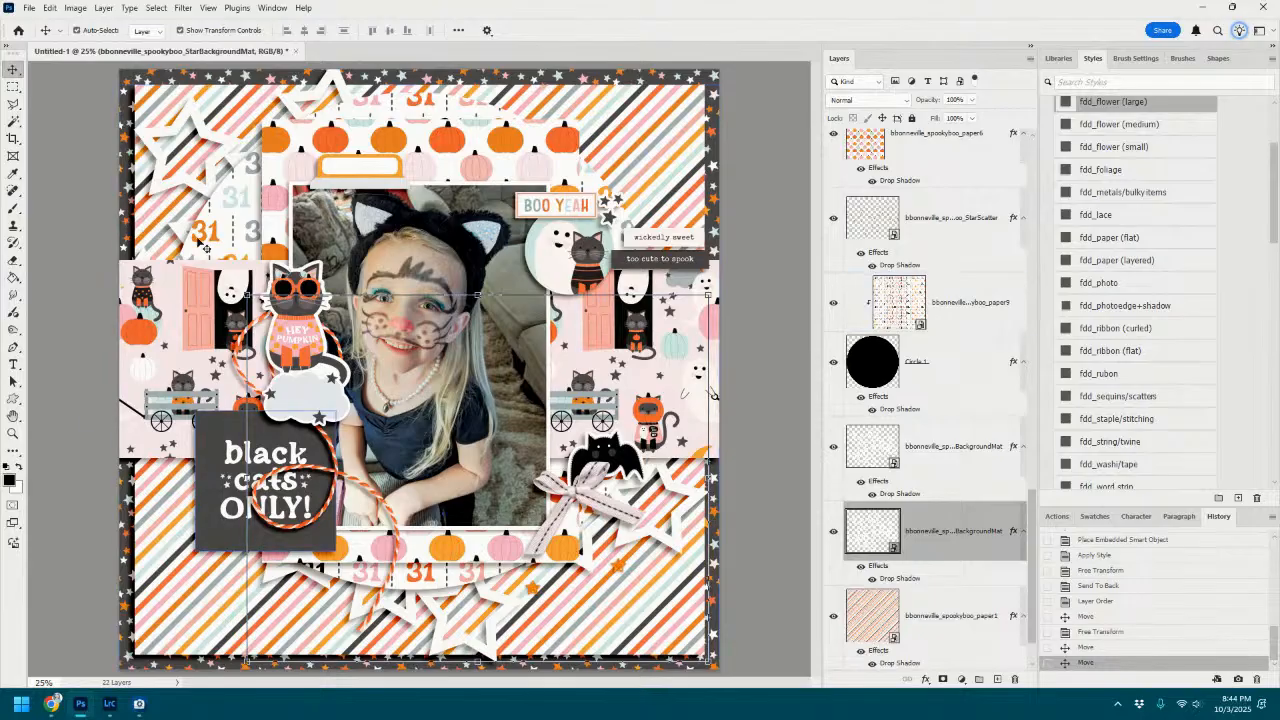
left_click(14, 121)
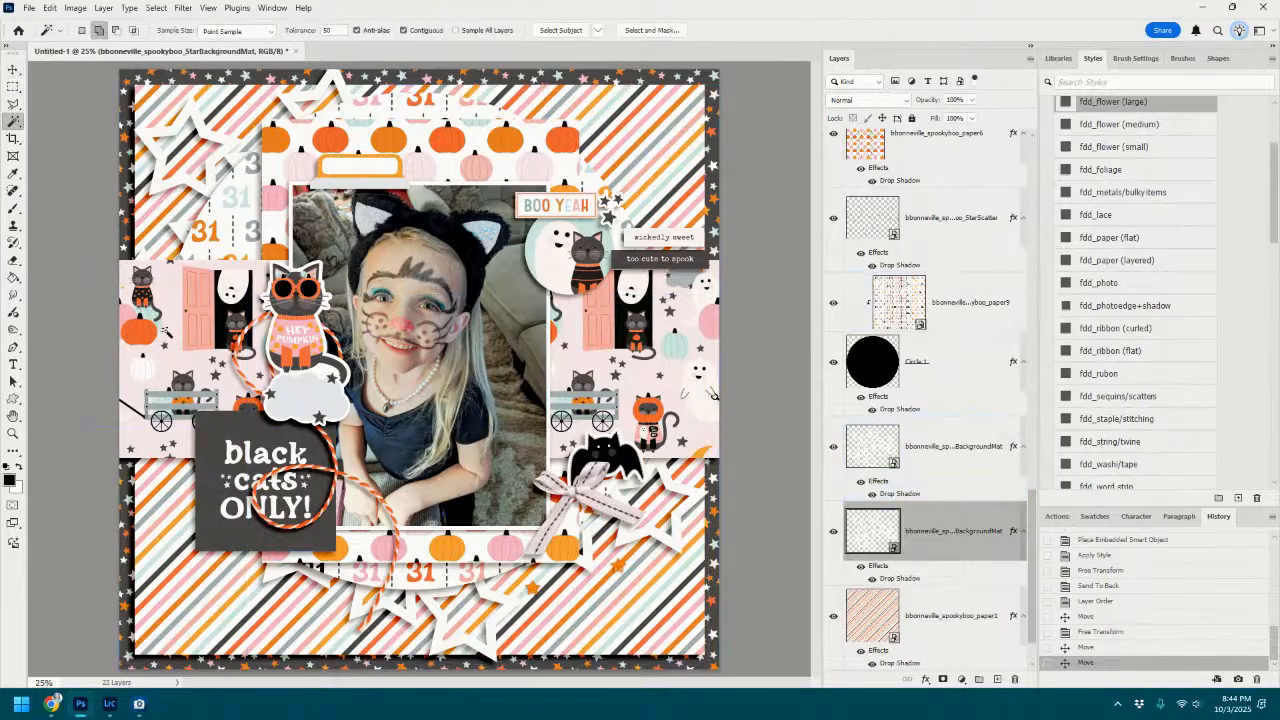
left_click(467, 616)
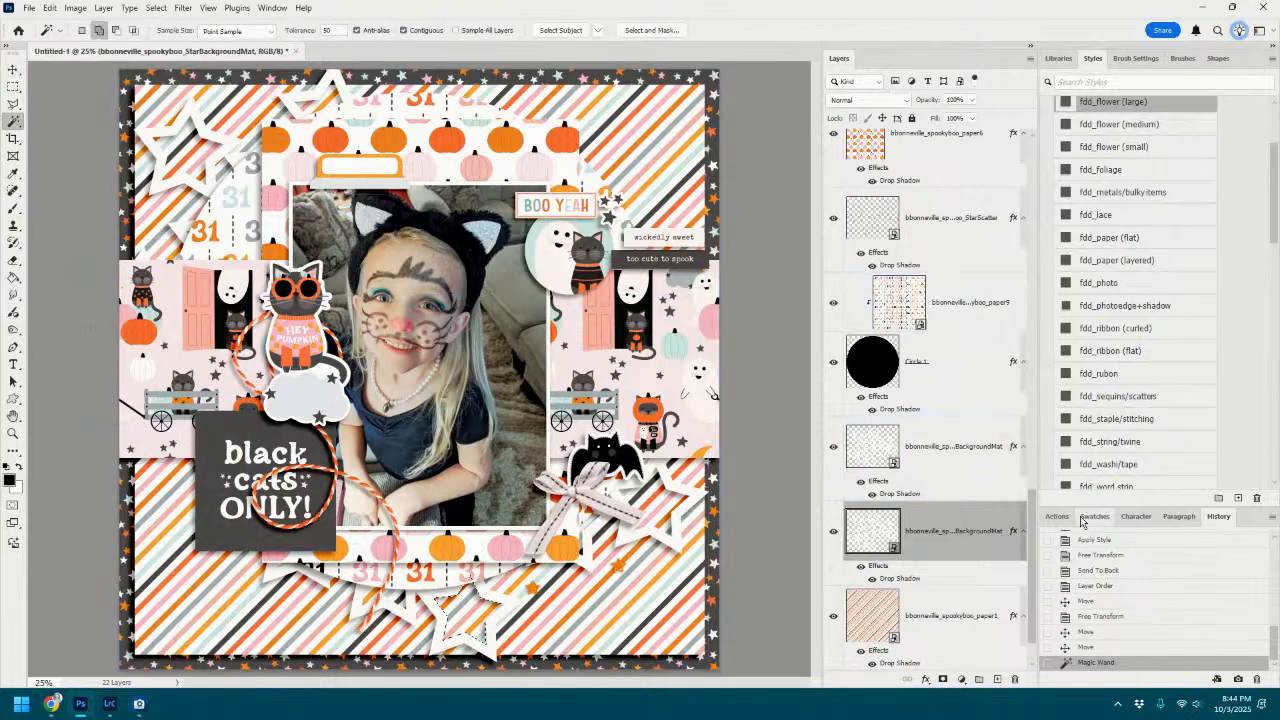
Run the Select Expand Fill action to fill the selected star with a teal color layer.
left_click(1070, 517)
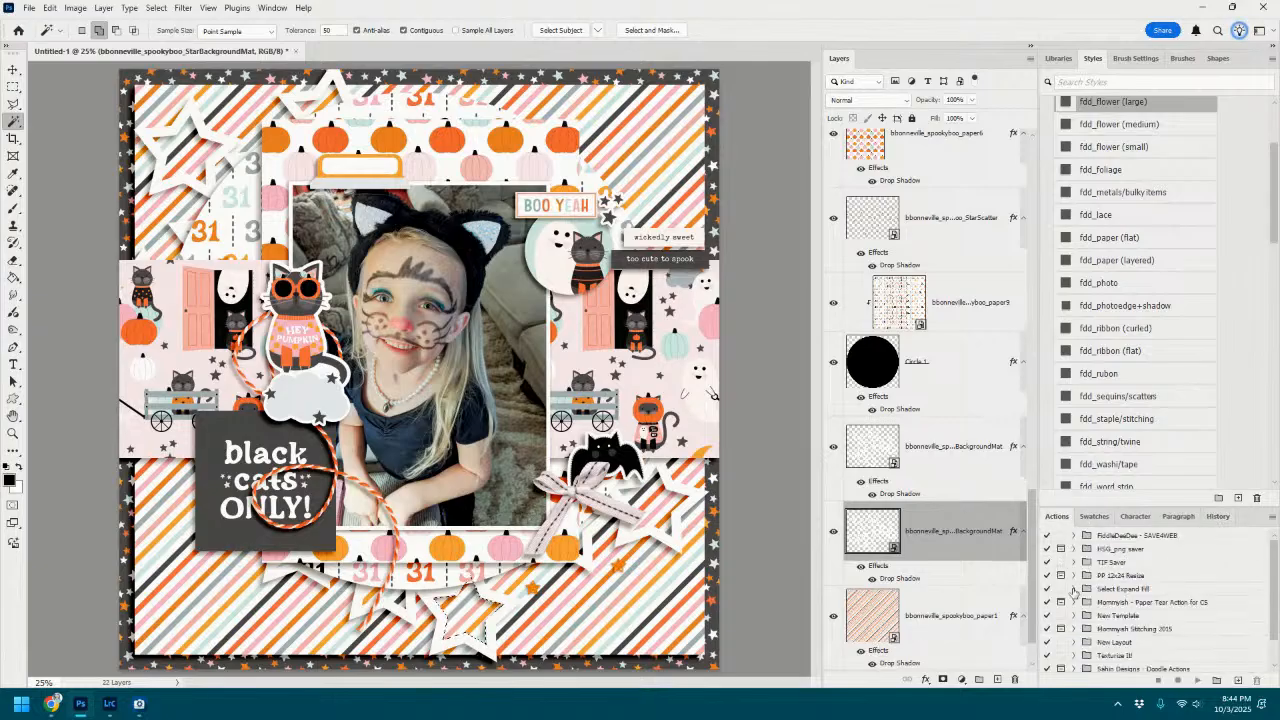
left_click(1073, 589)
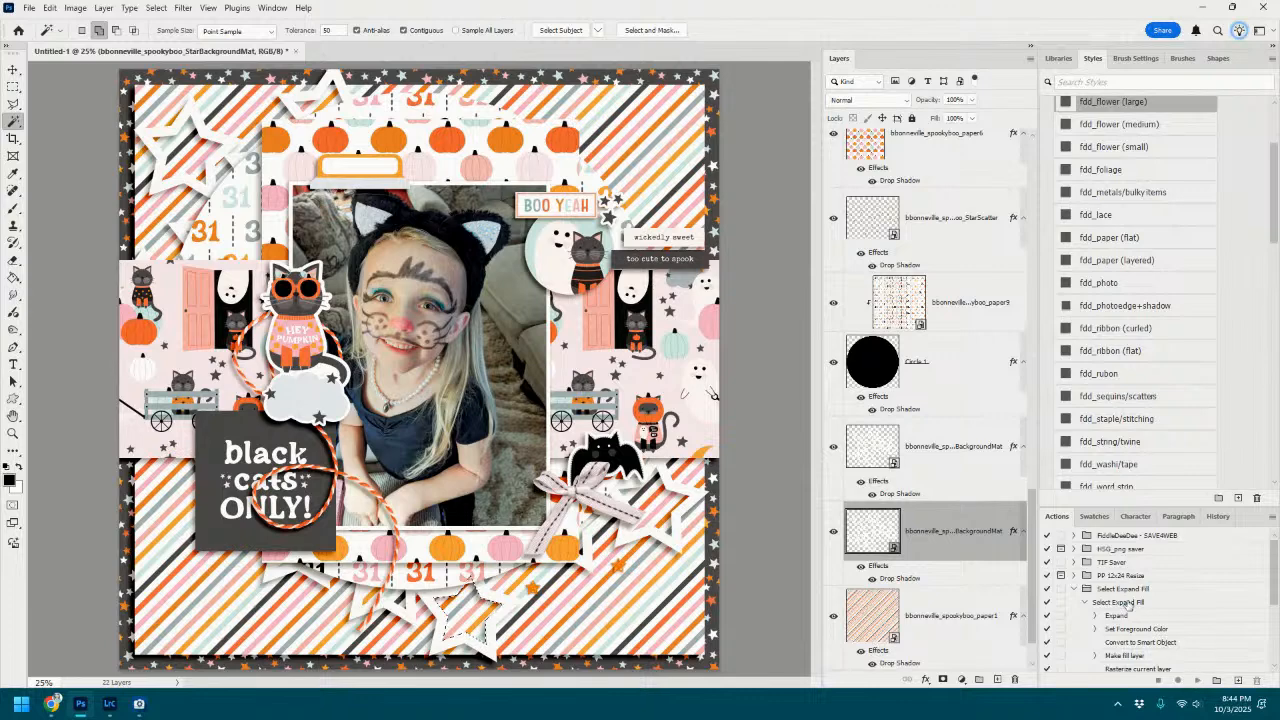
left_click(1125, 603)
left_click(1197, 680)
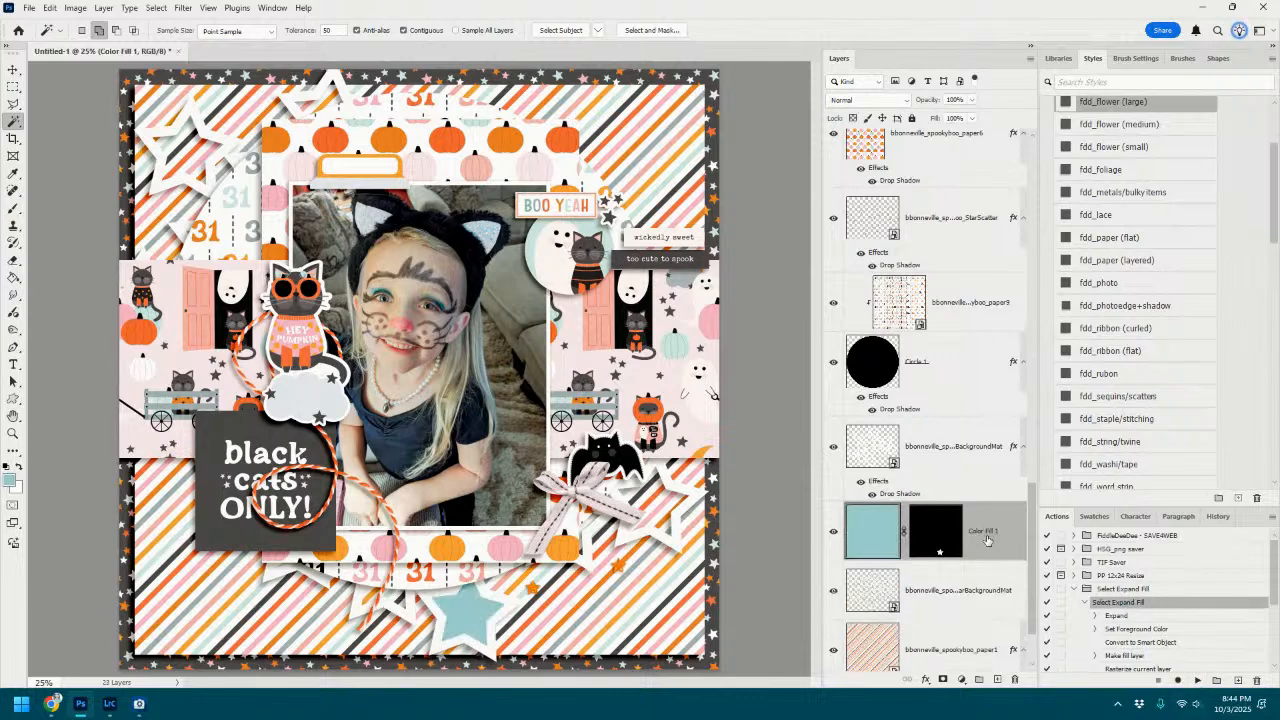
Move the teal fill layer beneath its star mat, and convert it to a smart object before rasterizing it.
left_click_drag(987, 540, 993, 612)
right_click(989, 606)
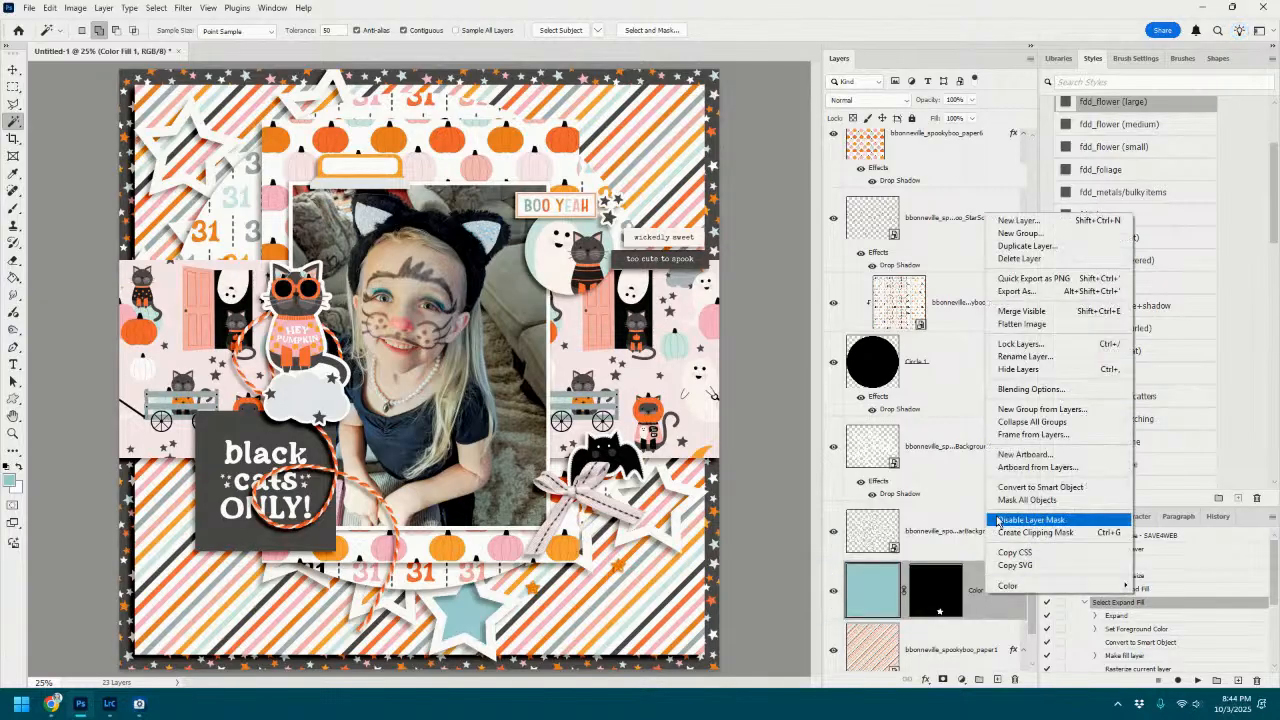
left_click(1040, 487)
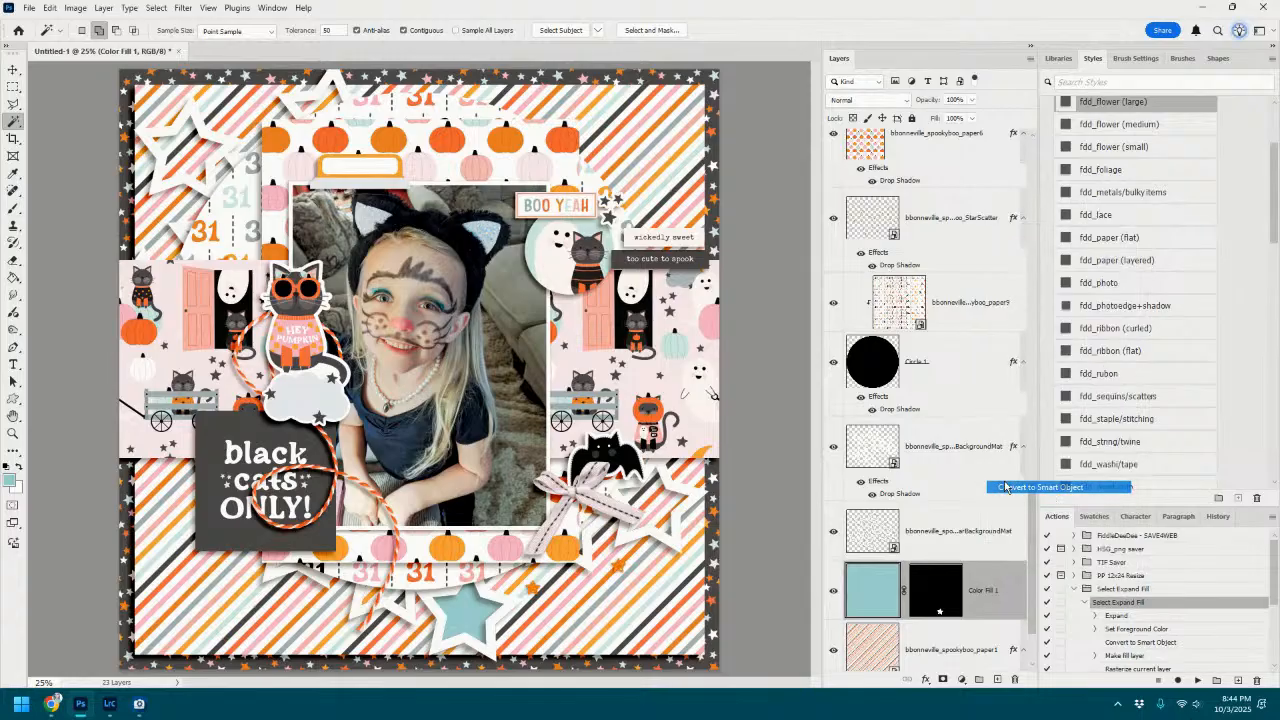
right_click(977, 597)
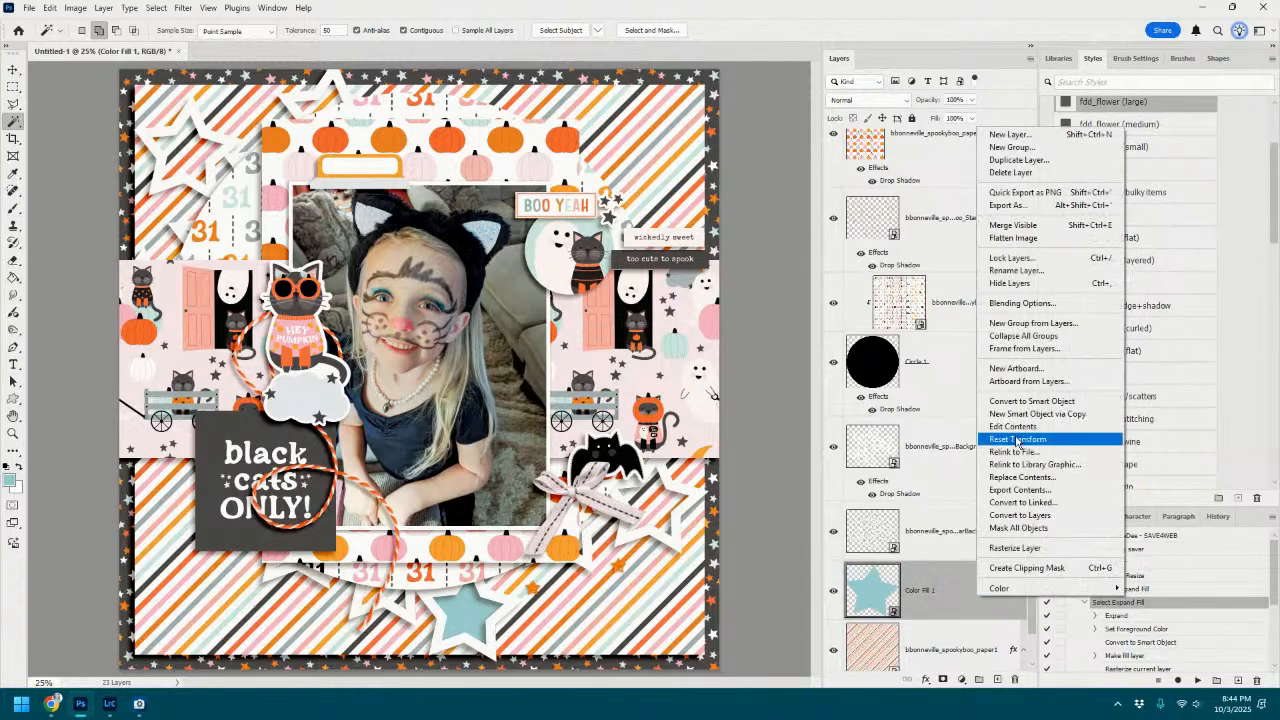
left_click(1013, 548)
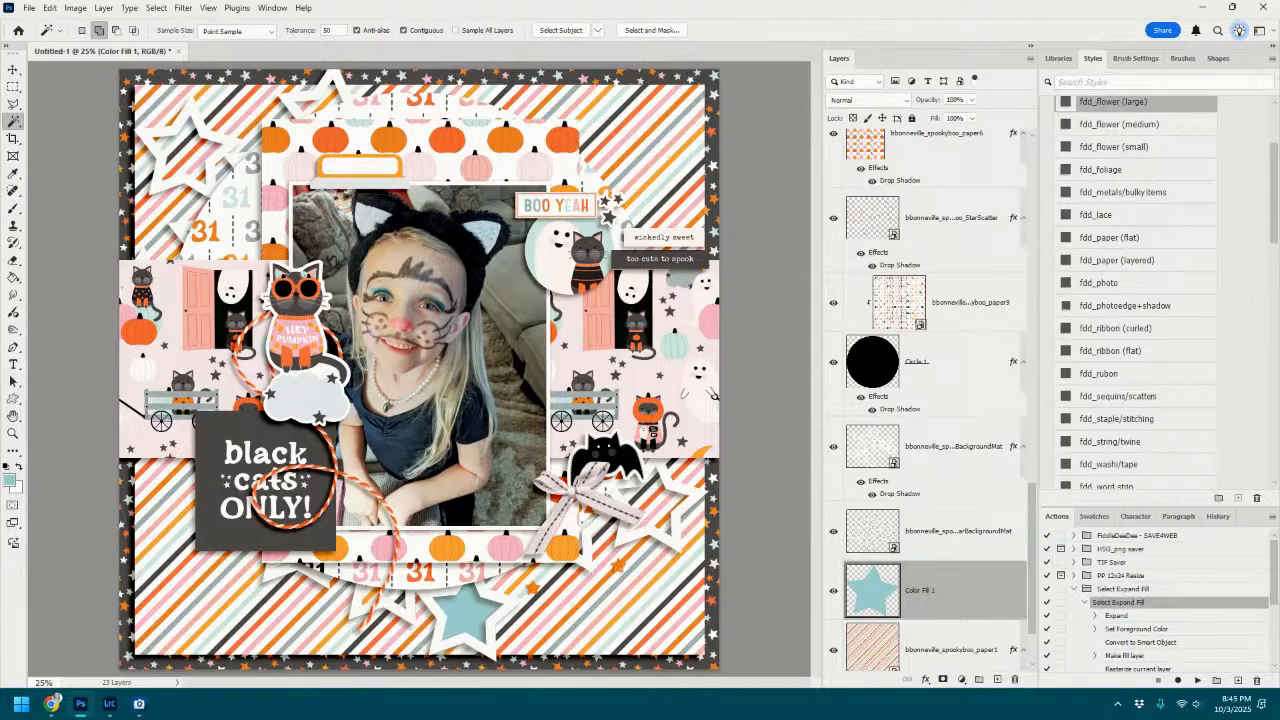
Place a copy of the dark star-patterned paper above the teal star fill, clip it to that fill, and reselect the lower star mat layer.
left_click_drag(1279, 465, 685, 585)
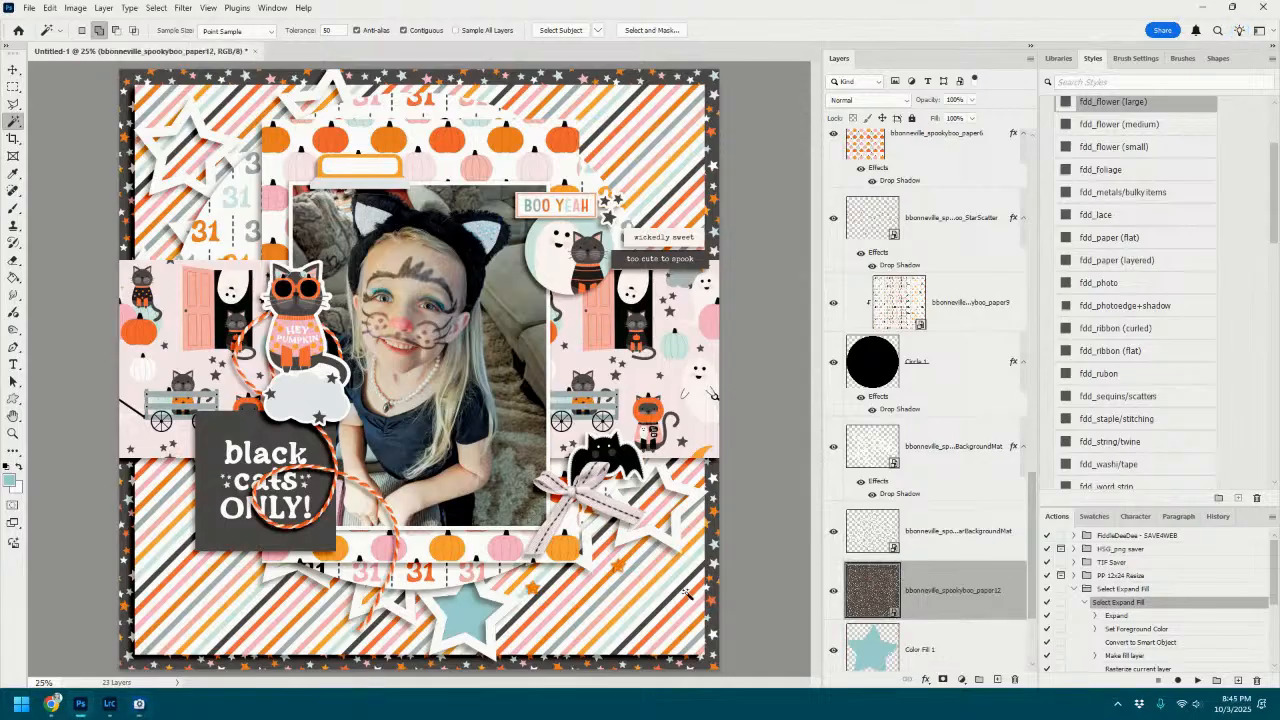
key("ctrl+alt+g")
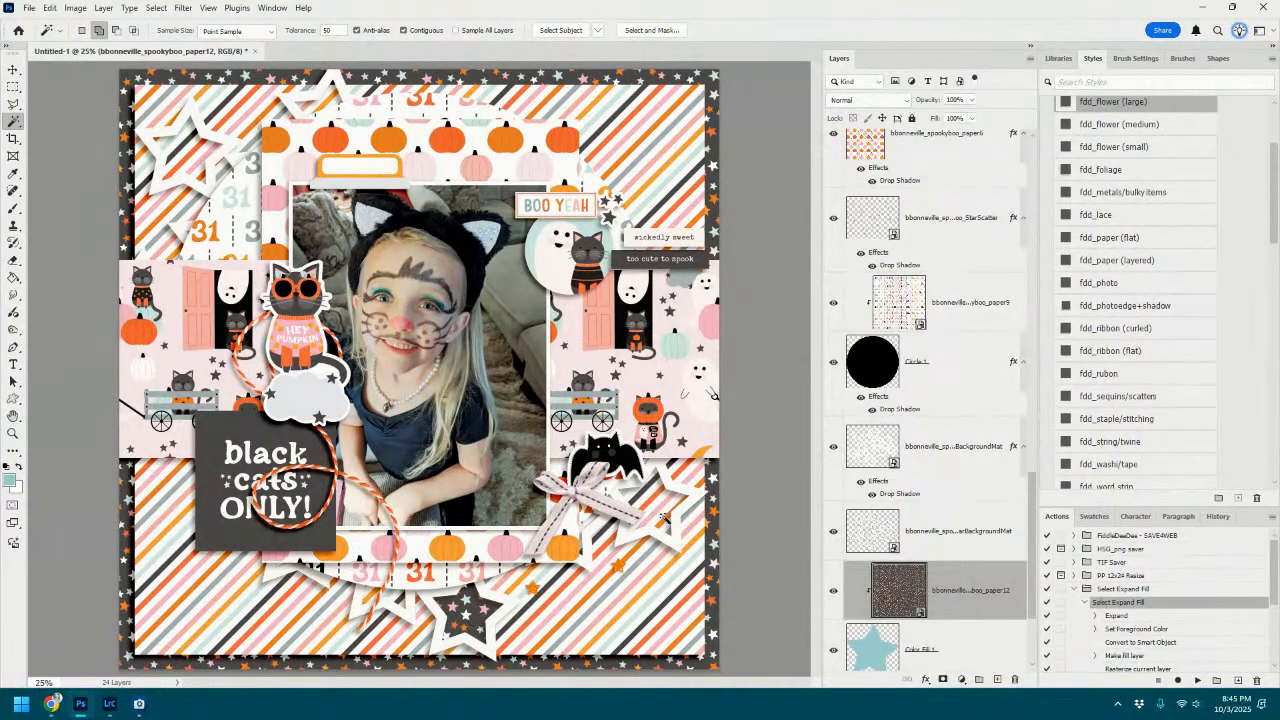
scroll(943, 633, "down", 3)
left_click(930, 380)
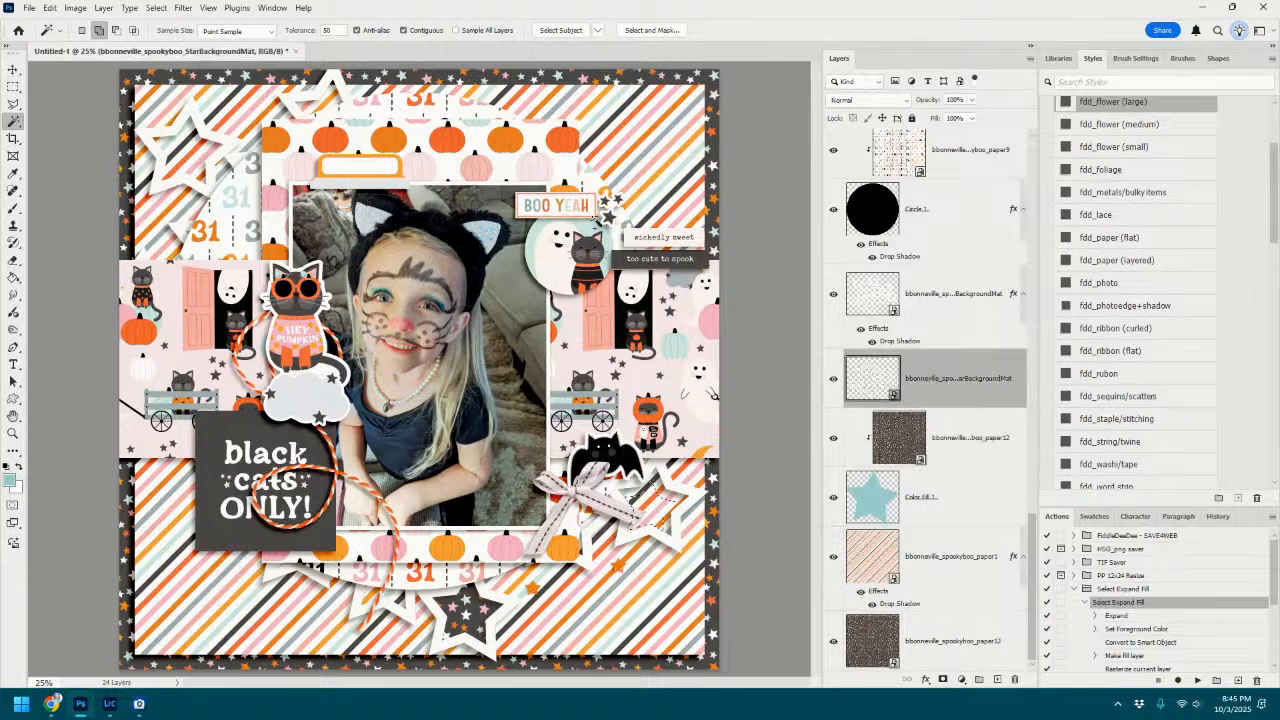
left_click(50, 9)
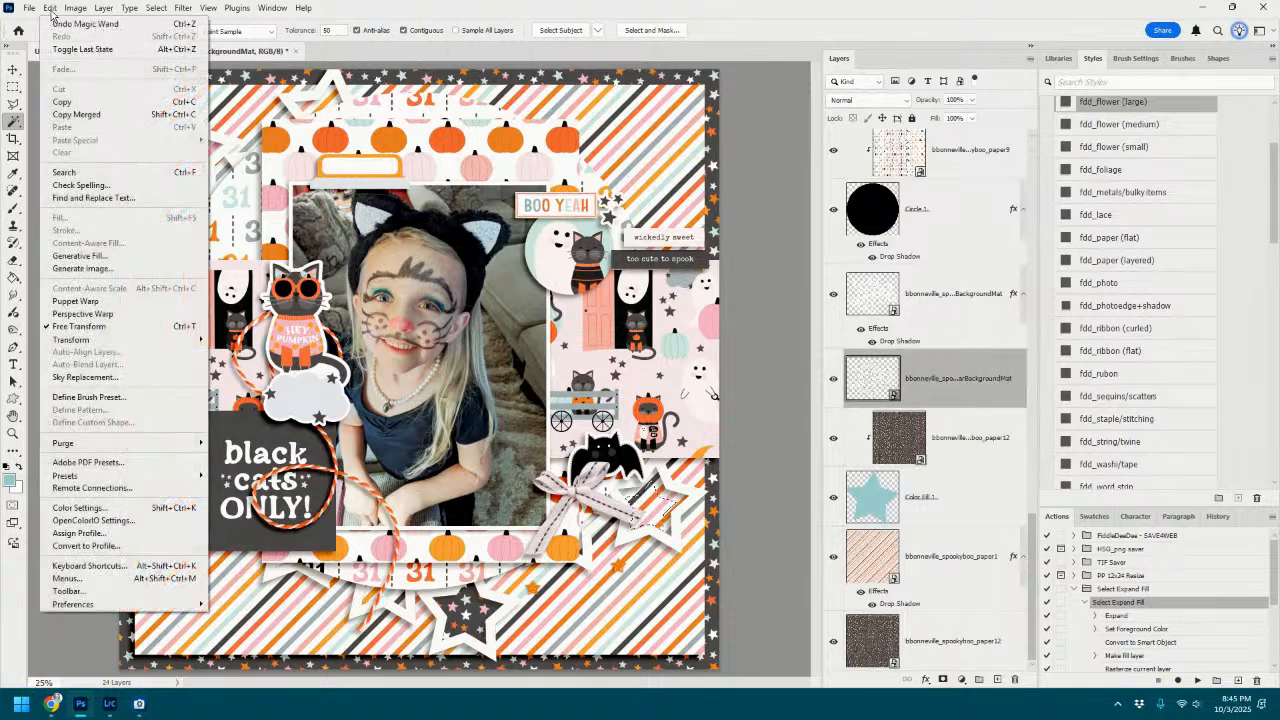
left_click(72, 24)
left_click(14, 70)
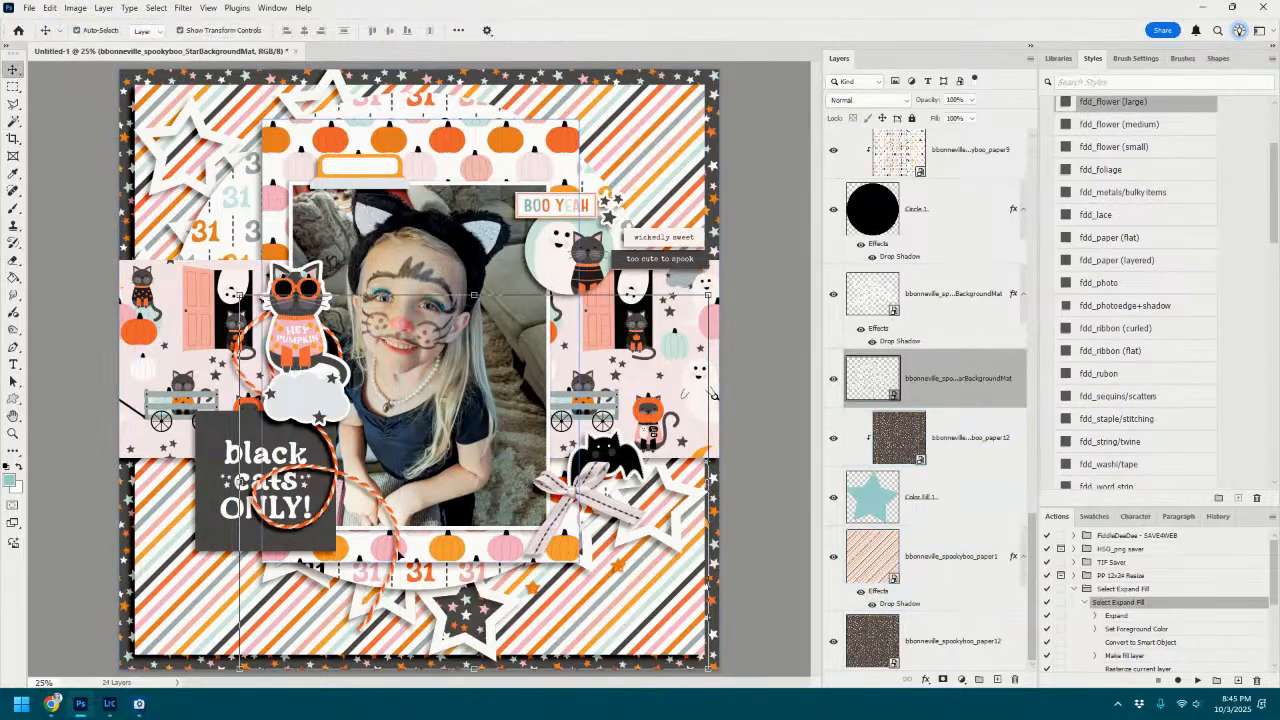
scroll(581, 408, "up", 5)
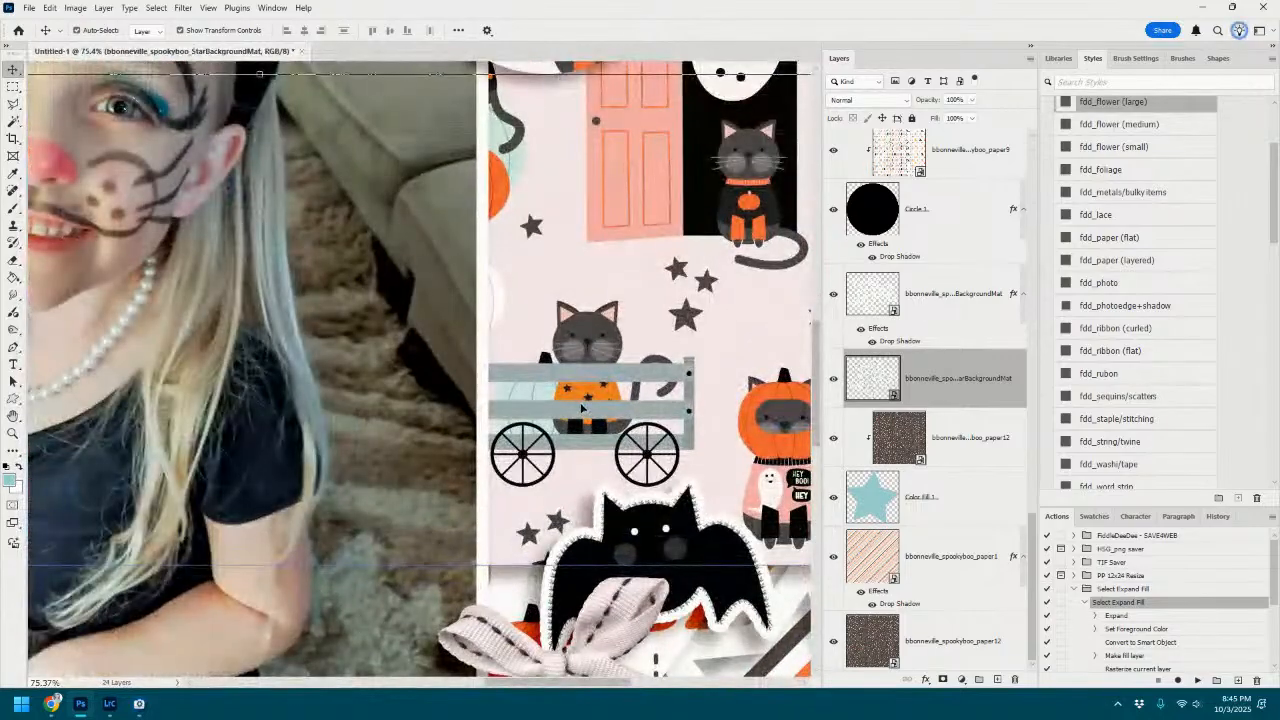
scroll(581, 408, "down", 5)
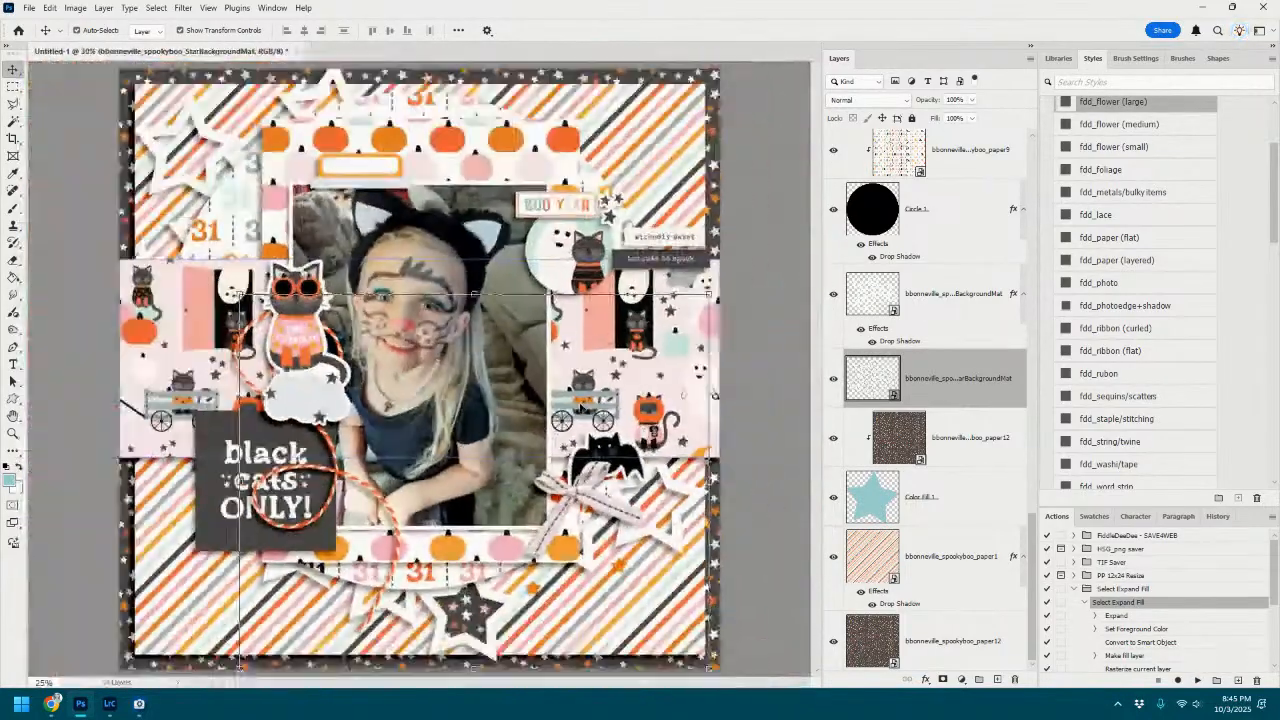
scroll(581, 408, "down", 1)
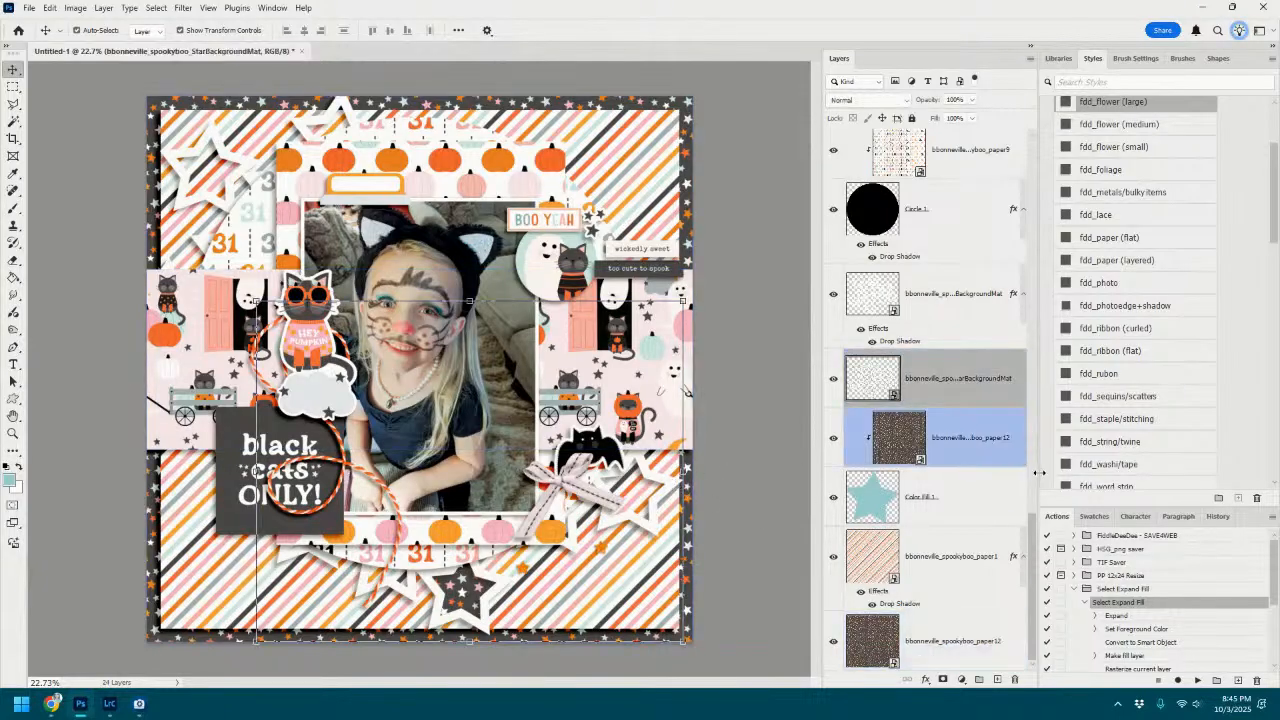
Select the inside of the large star beside the bow with the Magic Wand and fill it using the Select Expand Fill action.
left_click(15, 122)
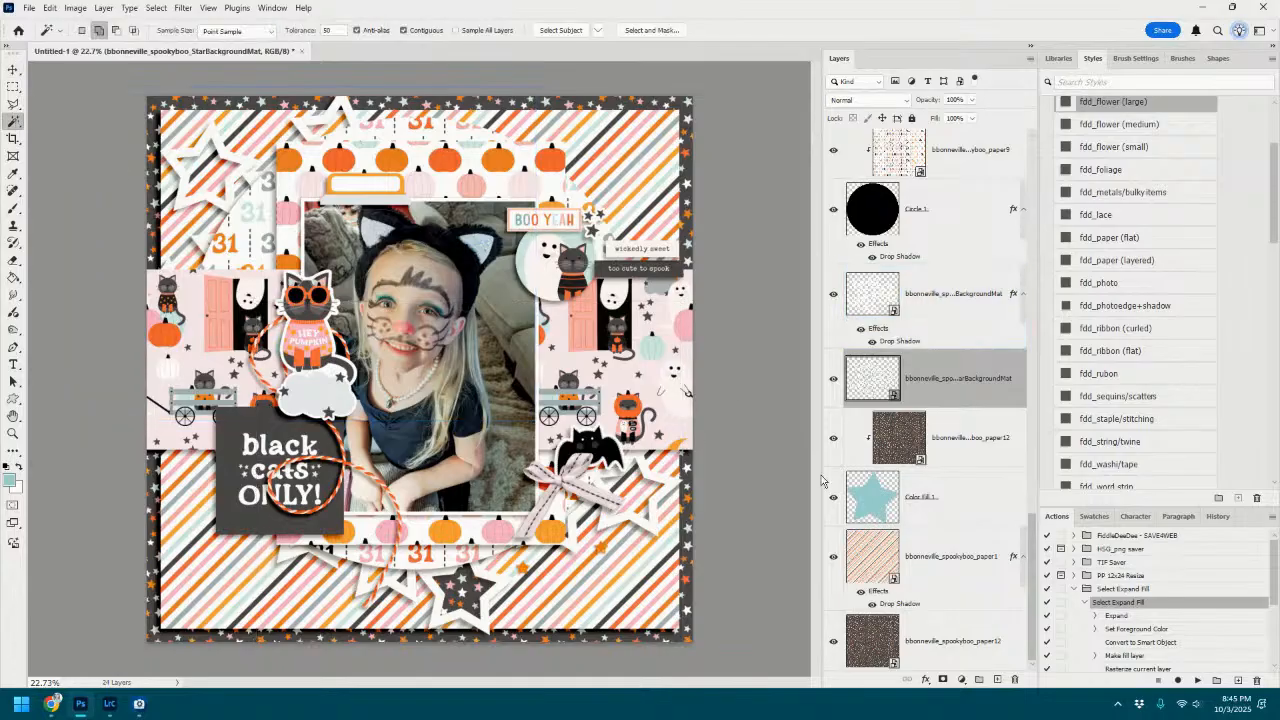
scroll(776, 390, "up", 4)
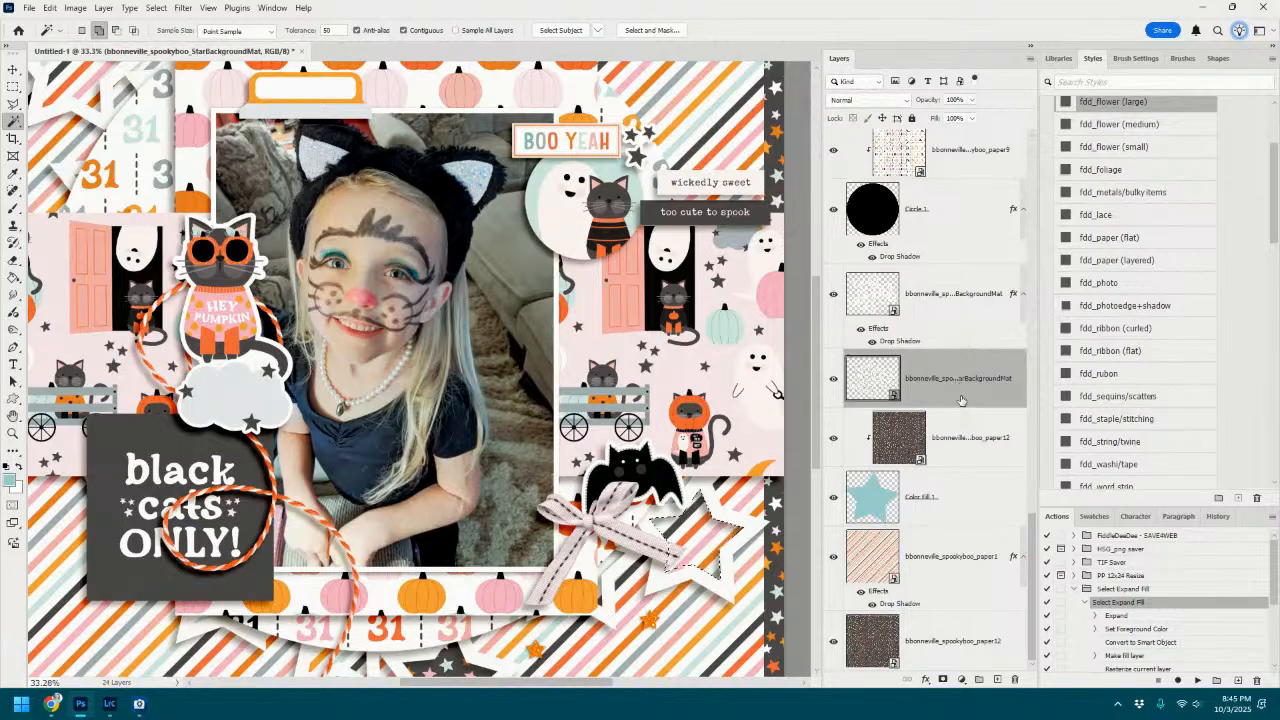
left_click(1197, 680)
Convert the new teal fill to a smart object, rasterize it, and move it beneath the Color Fill 1 layer.
right_click(1006, 511)
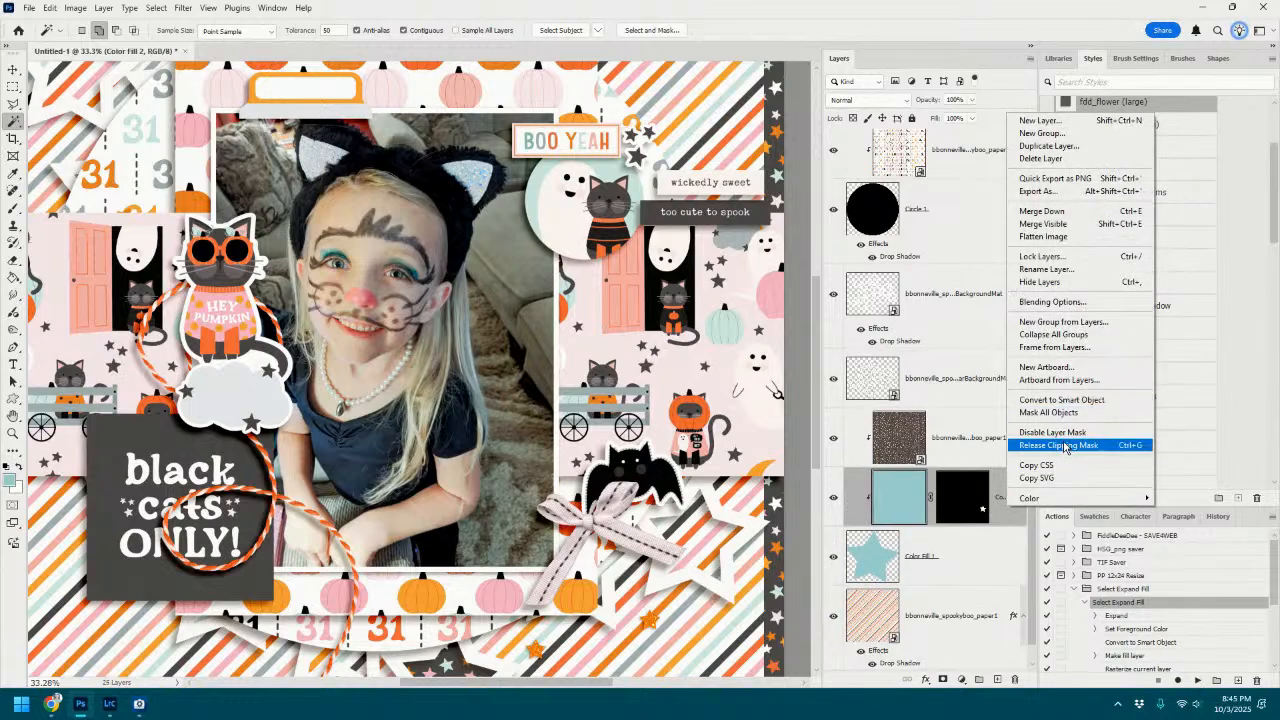
left_click(1066, 400)
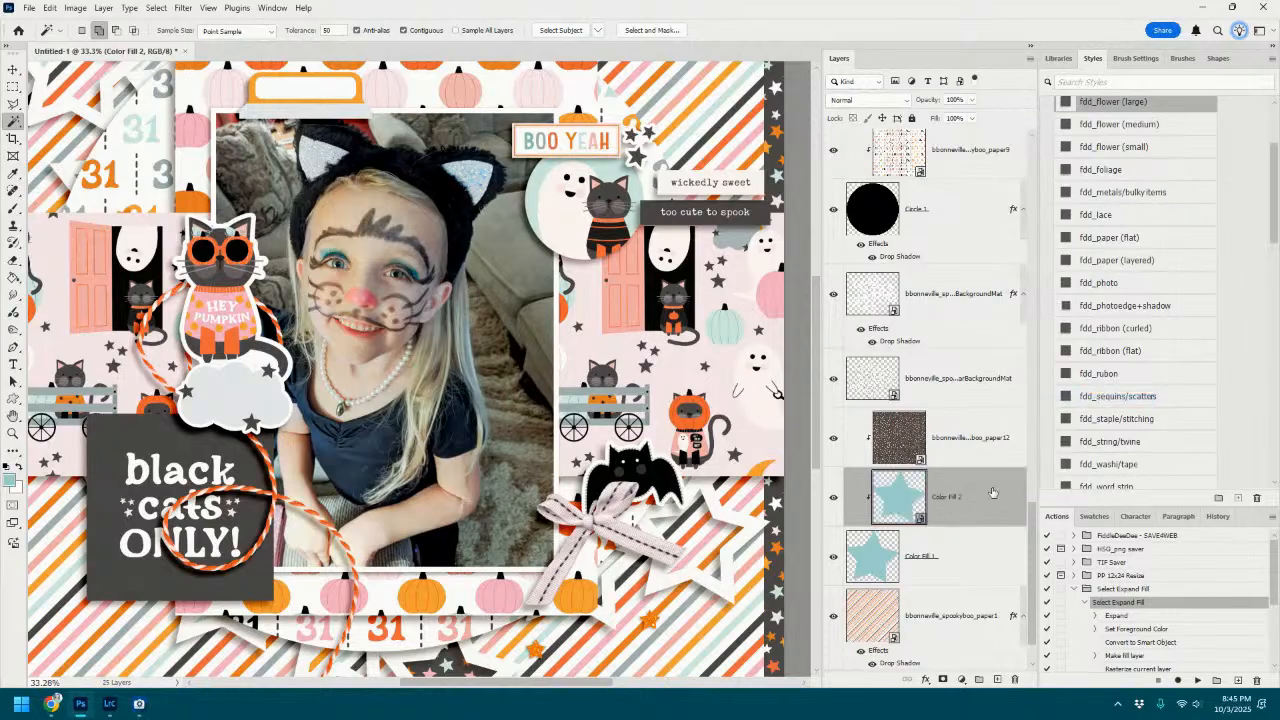
right_click(986, 495)
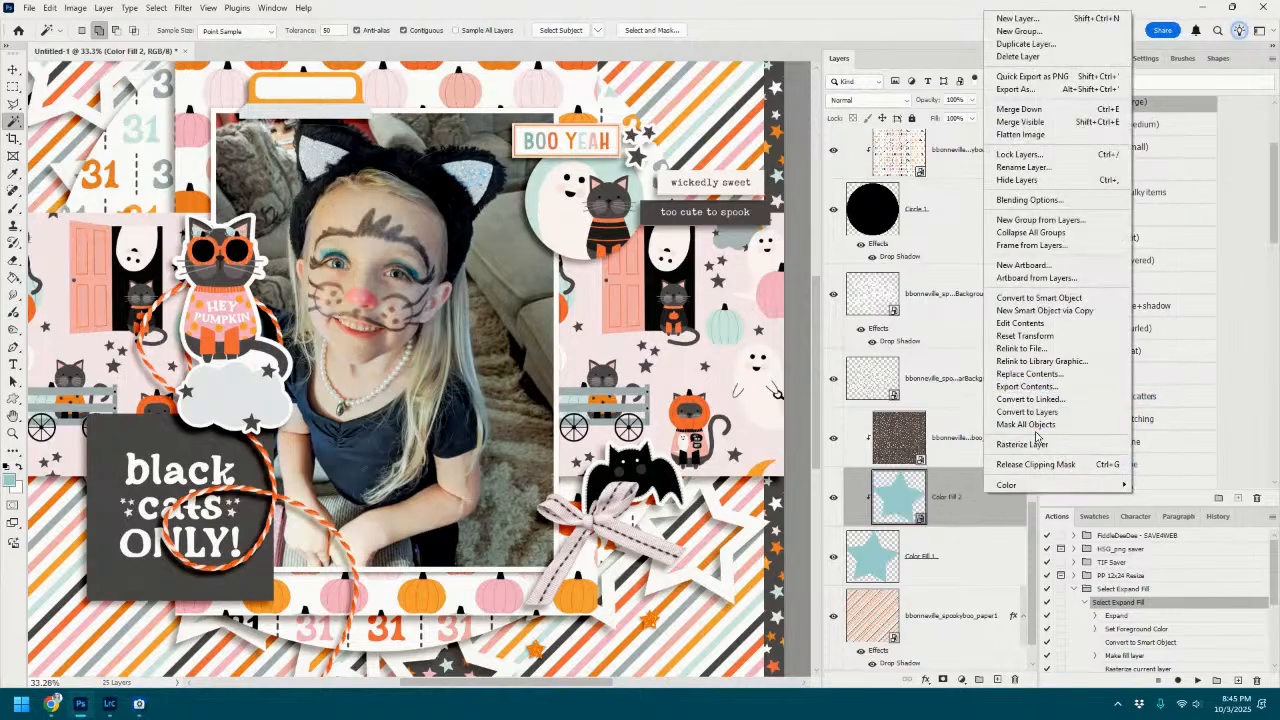
left_click(1038, 464)
left_click_drag(960, 506, 957, 590)
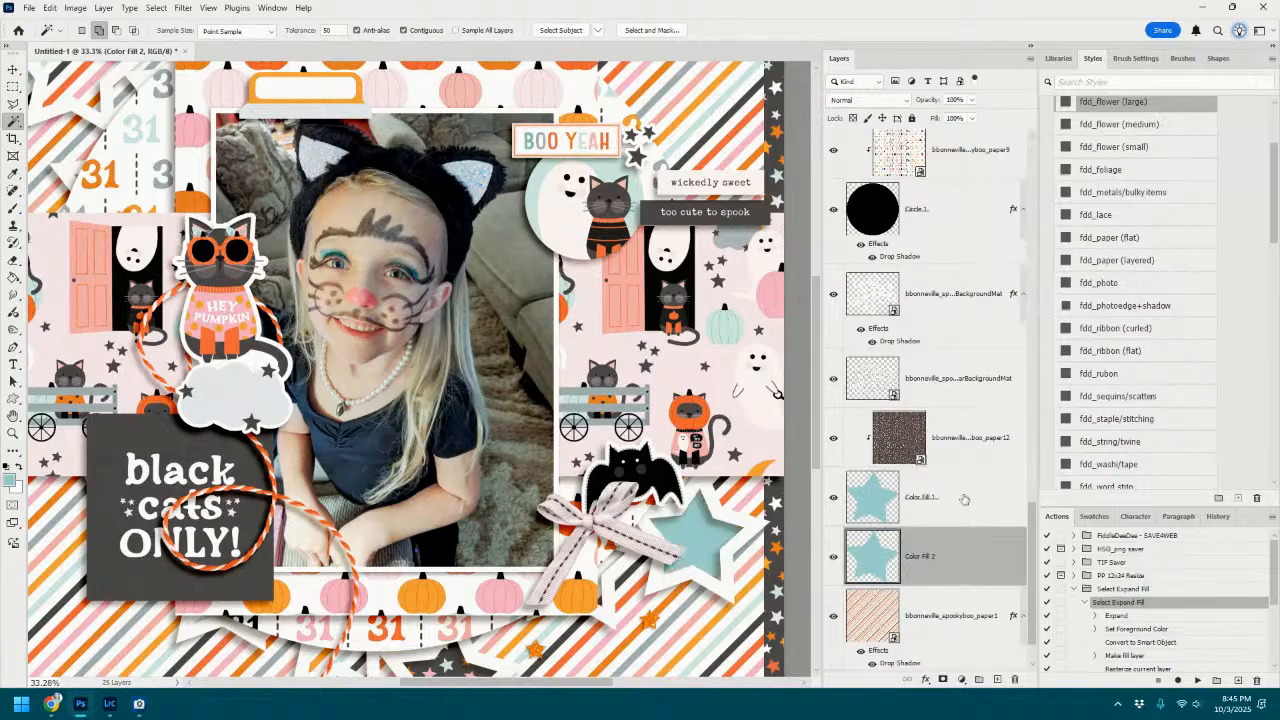
Copy the dark star-patterned paper onto the Color Fill 2 star and clip it there.
left_click(965, 446)
left_click_drag(967, 449, 961, 538)
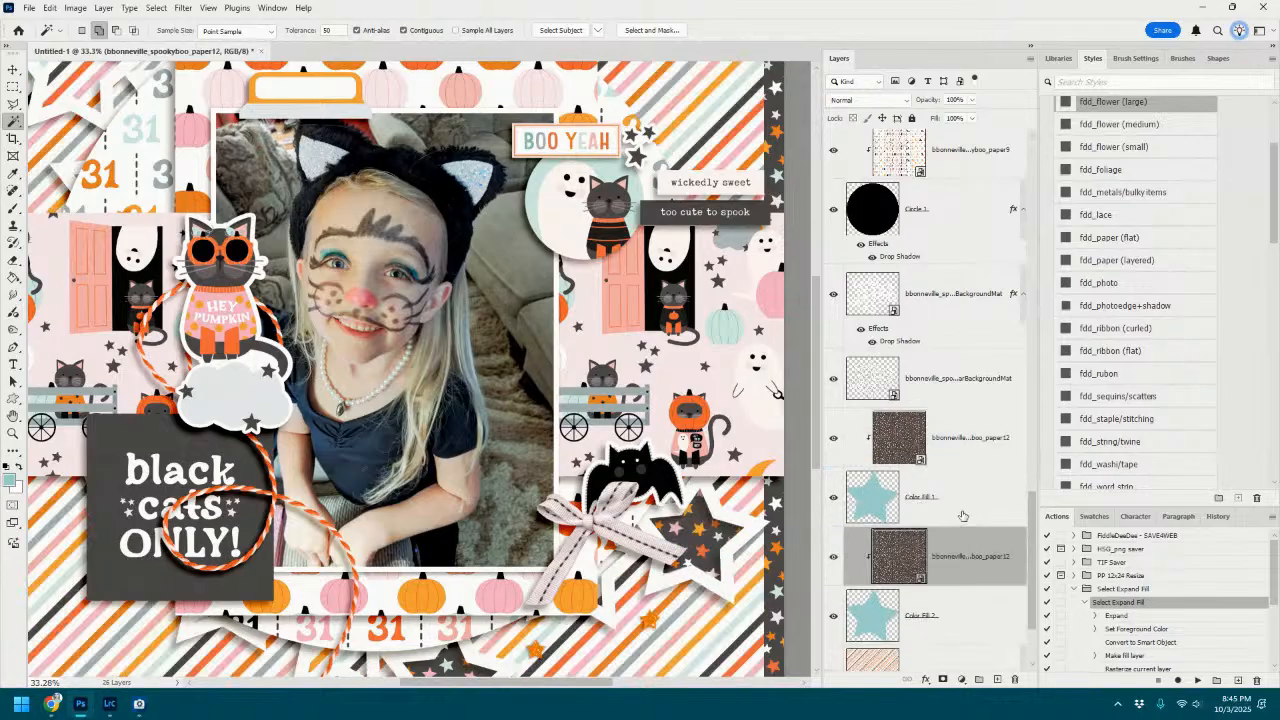
key("ctrl+0")
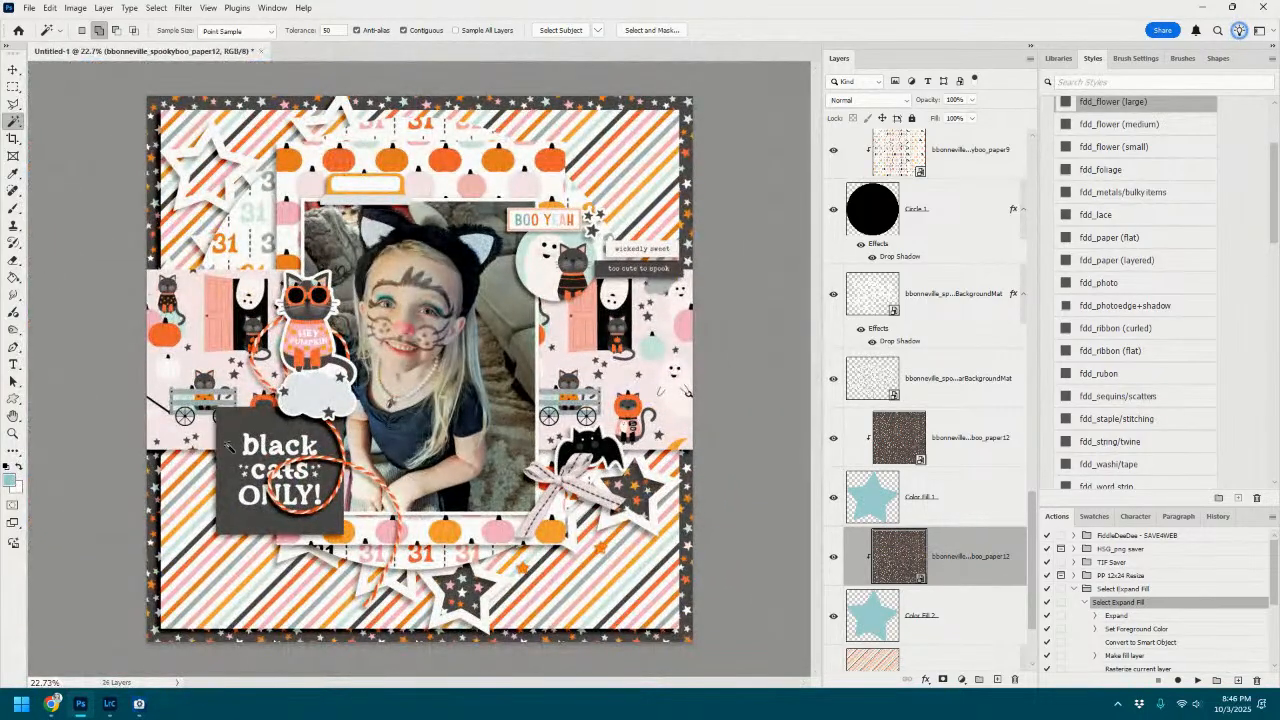
On the lower star mat layer, select the partly hidden star below the bow and run Select Expand Fill on it.
scroll(567, 604, "up", 2)
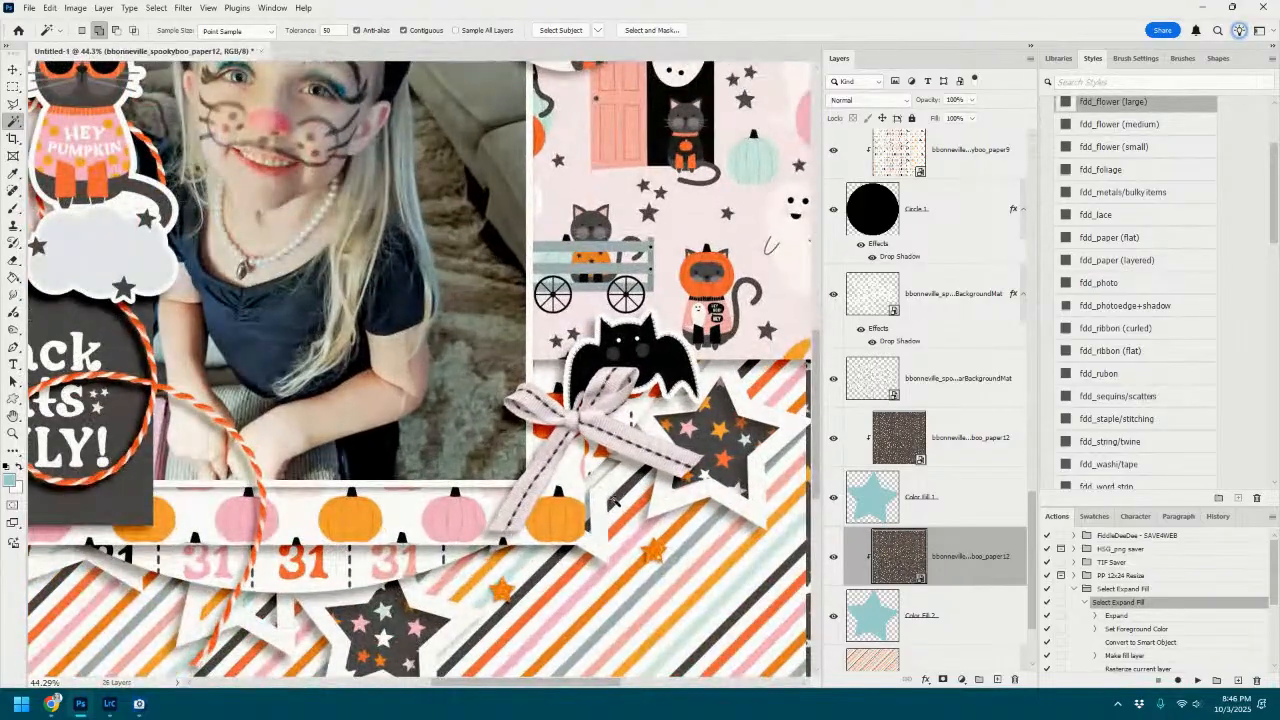
left_click(12, 69)
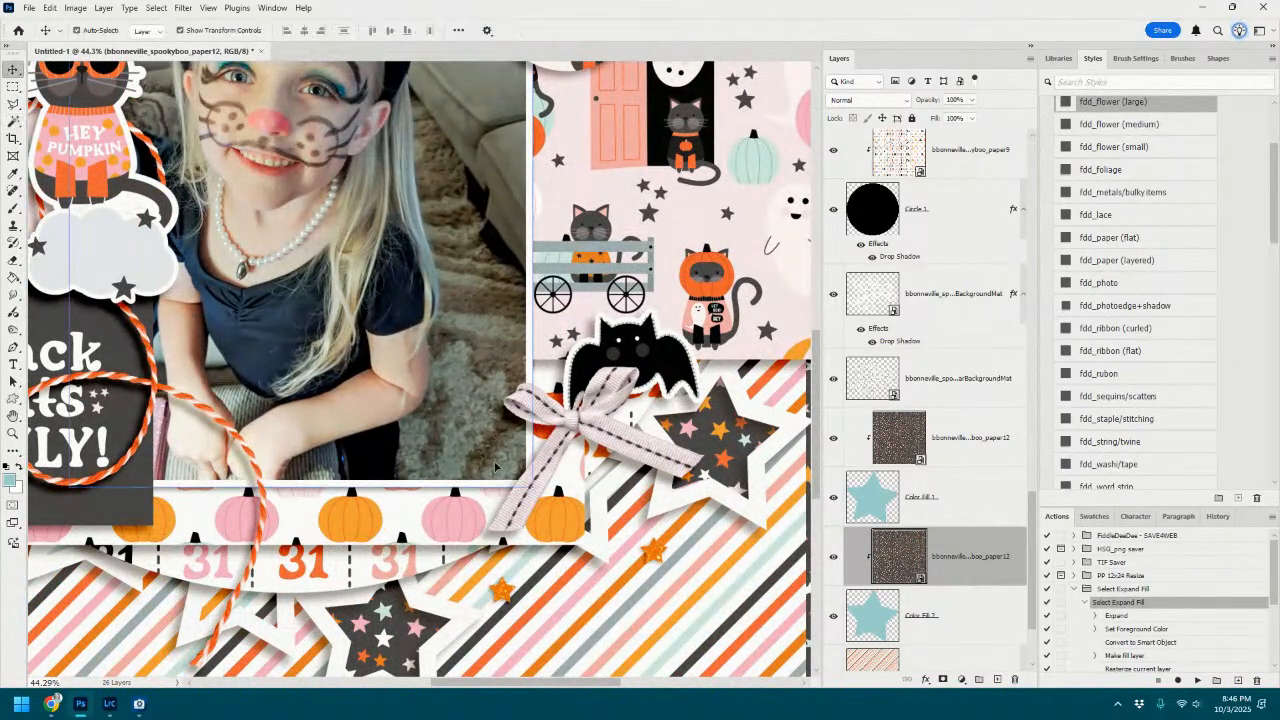
left_click(397, 71)
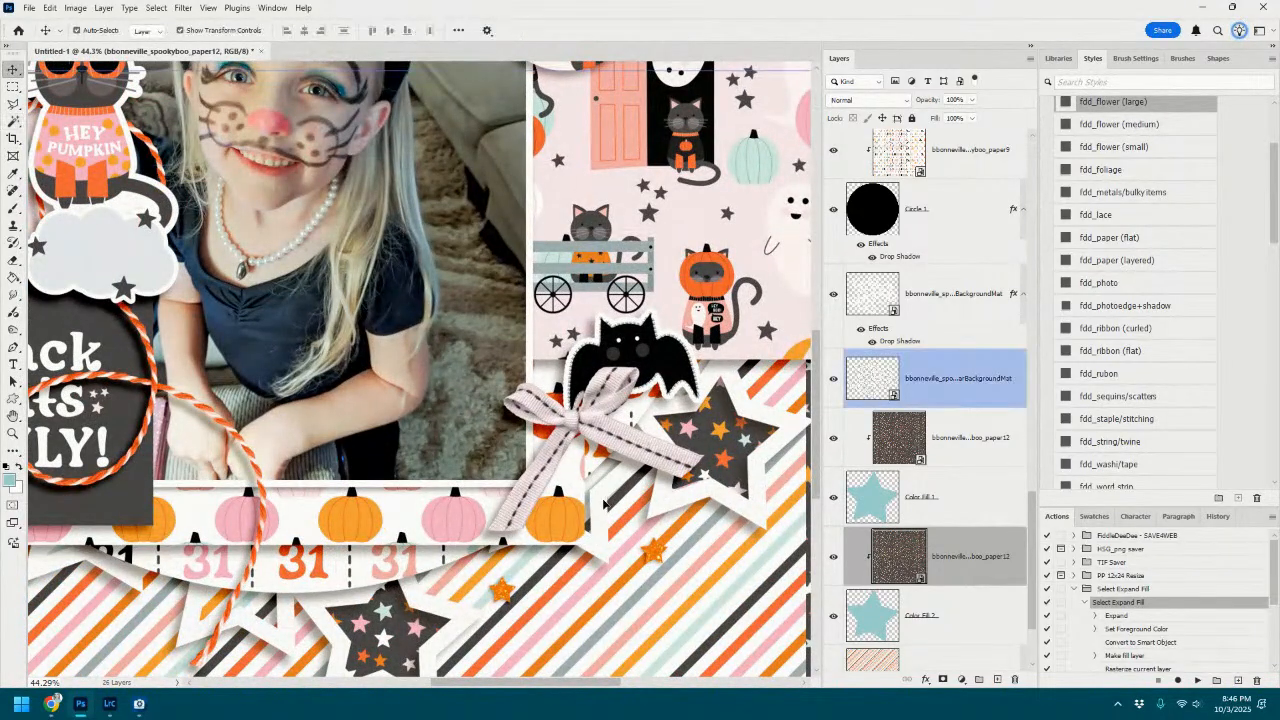
left_click(12, 120)
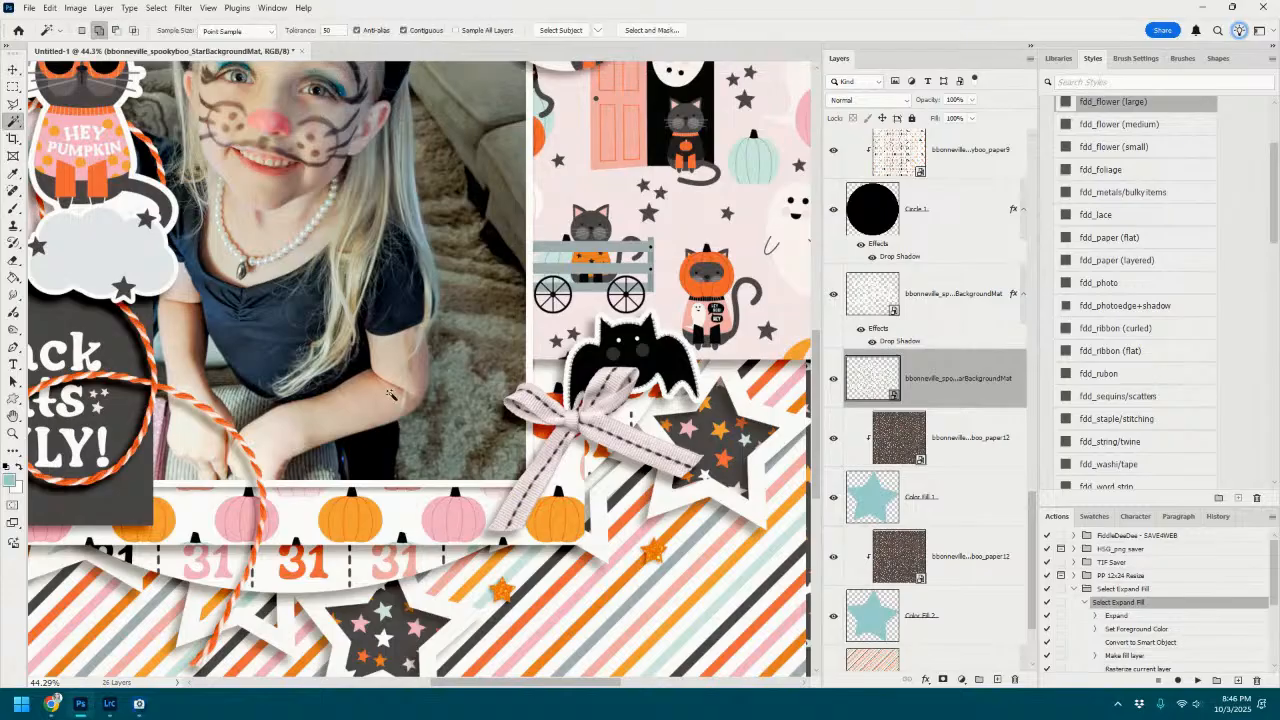
left_click(604, 480)
Convert the Color Fill 3 layer to a smart object, rasterize it, and move it beneath Color Fill 2.
right_click(1004, 432)
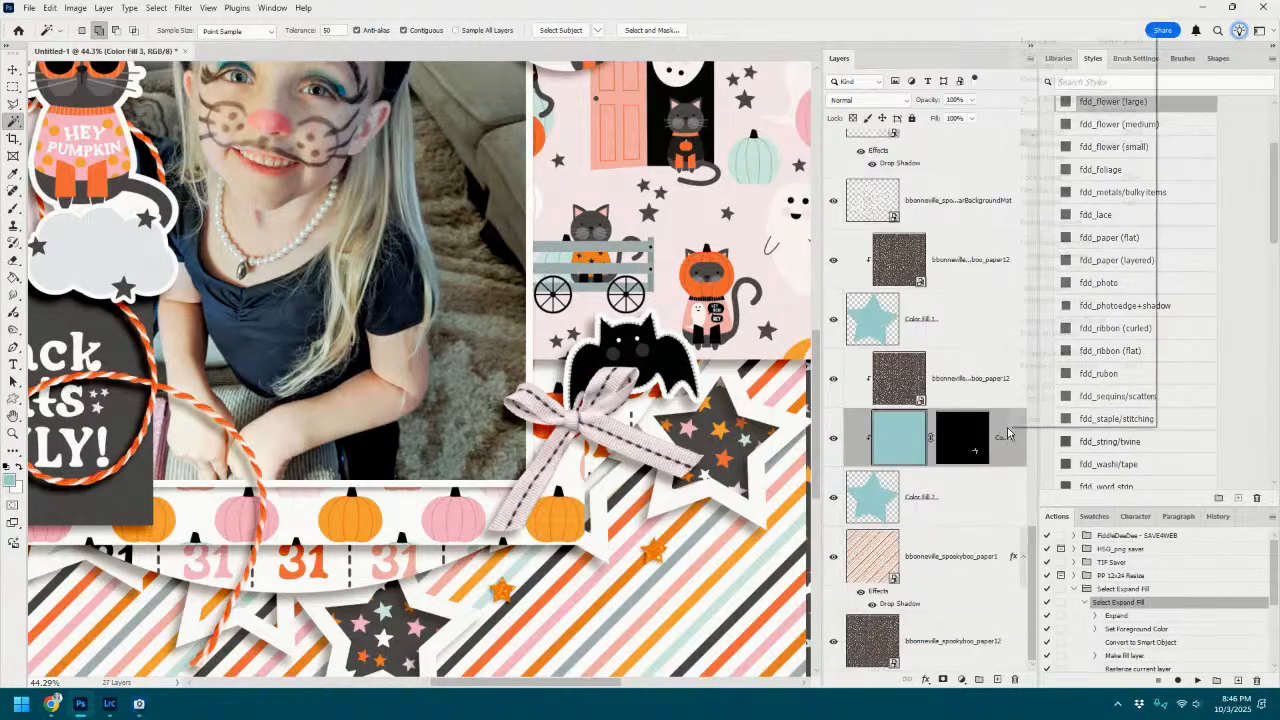
left_click(1062, 320)
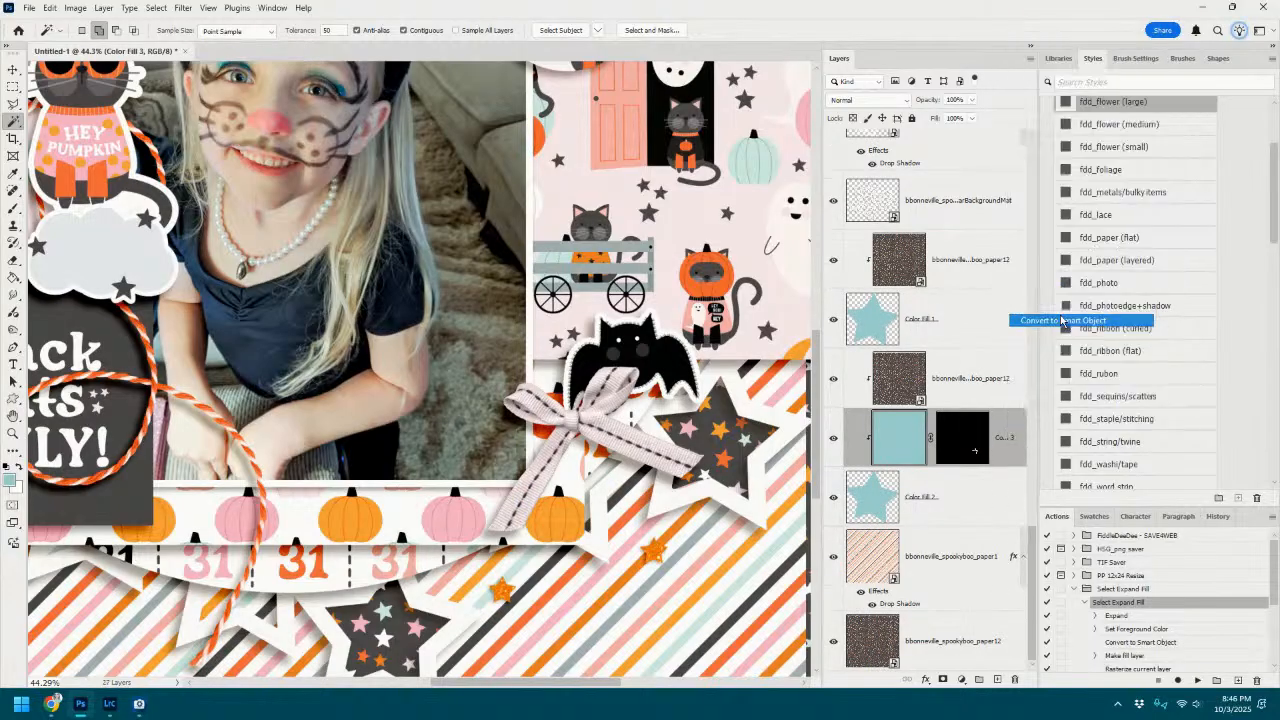
right_click(988, 443)
left_click(1026, 640)
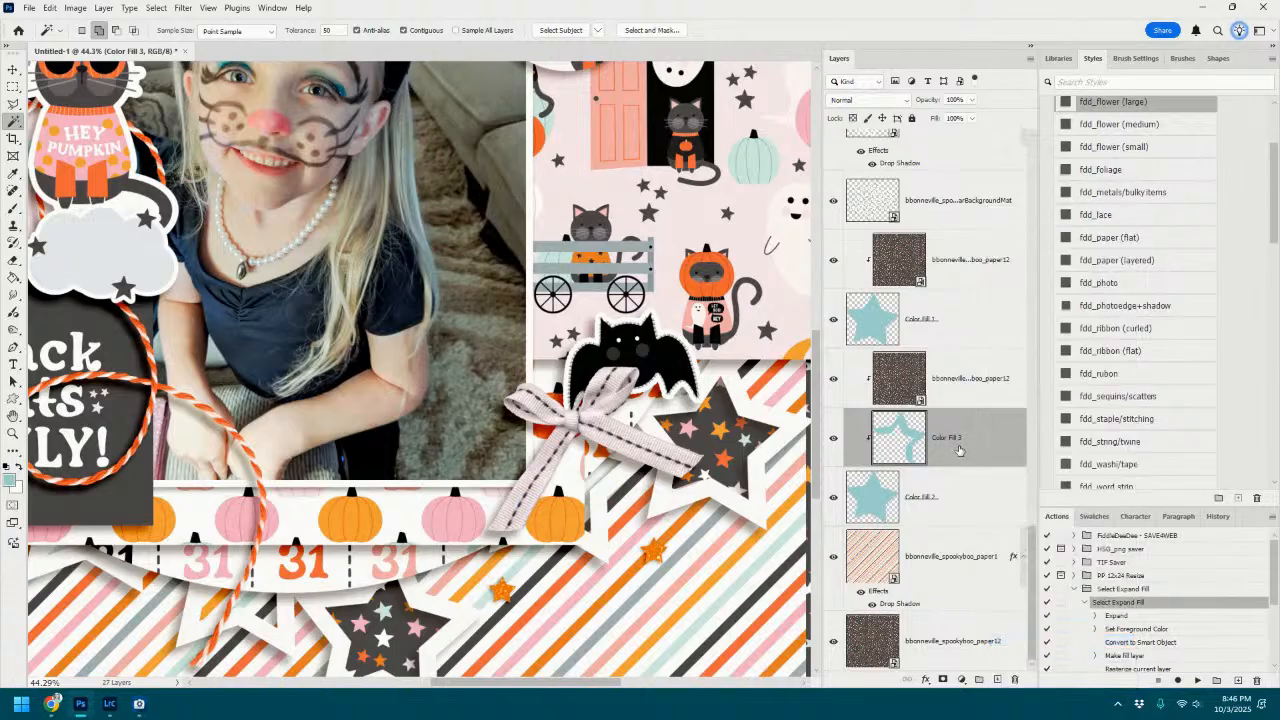
left_click_drag(958, 450, 974, 519)
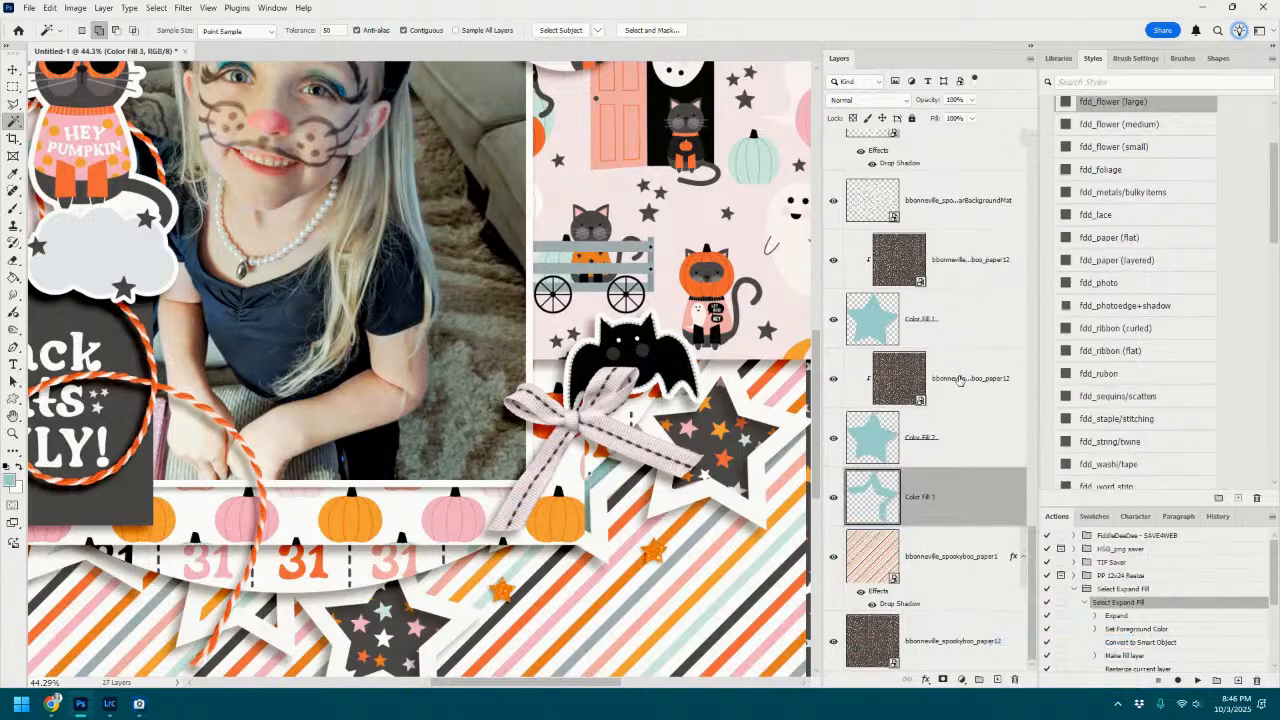
Copy the dark star-patterned paper directly above Color Fill 3 and clip it to that fill.
left_click_drag(959, 381, 968, 471)
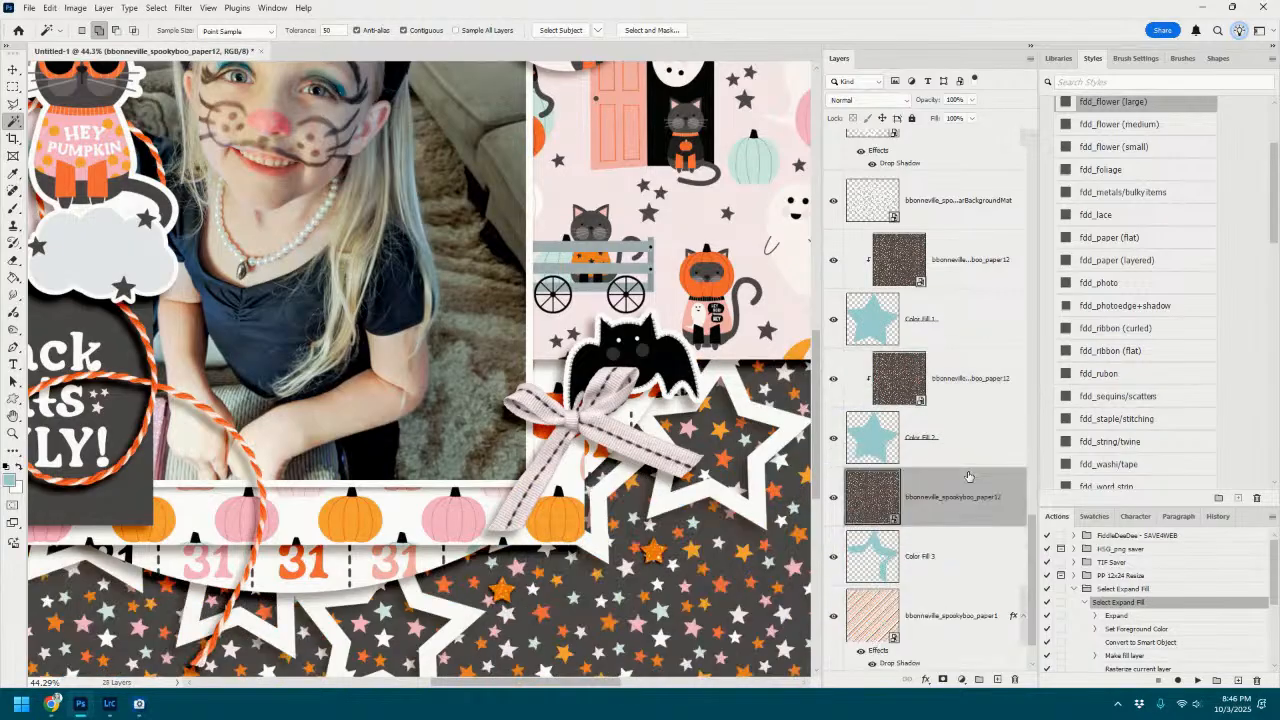
key("ctrl+alt+g")
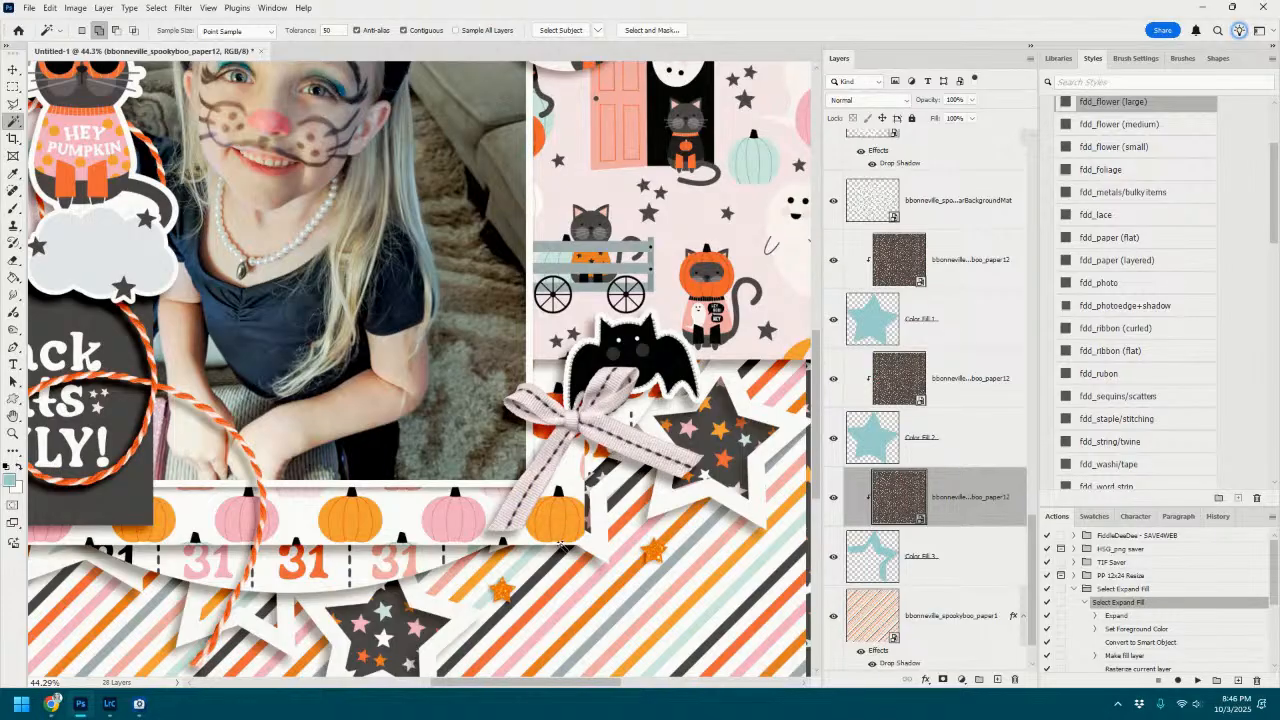
key("ctrl+0")
On the lower star mat layer, select the star under the end of the orange twine and run Select Expand Fill.
scroll(945, 430, "up", 4)
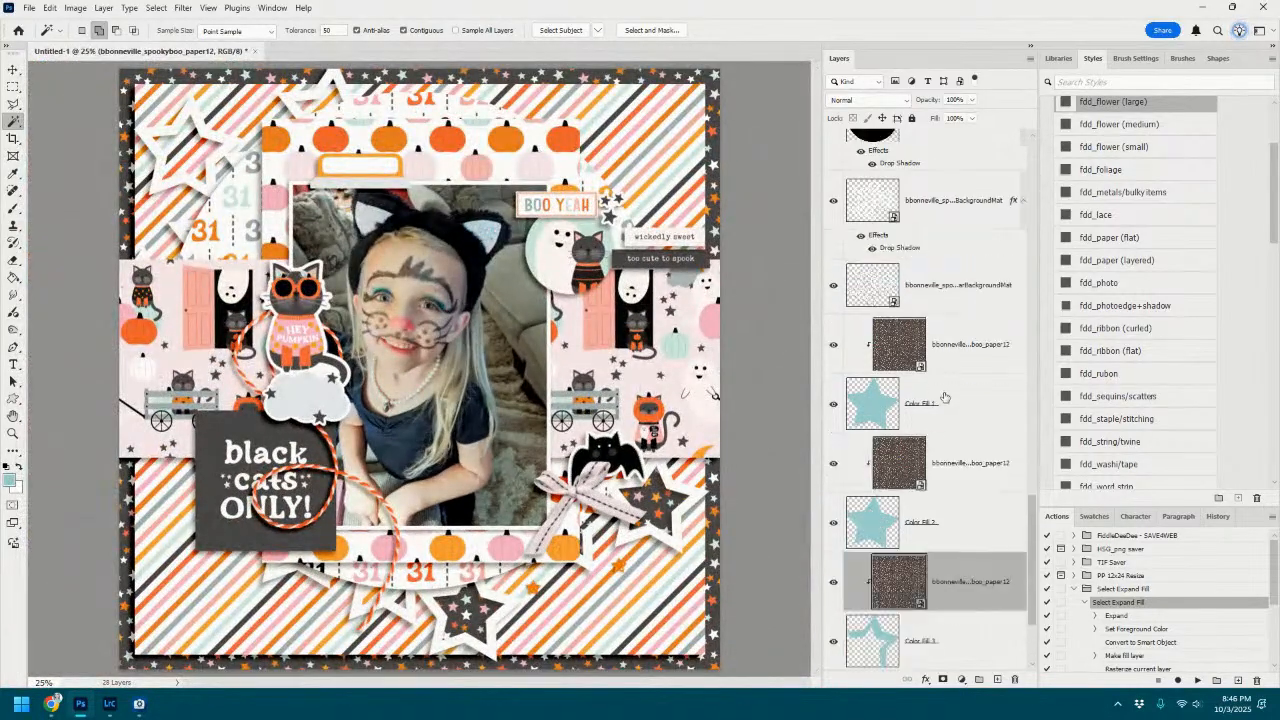
left_click(940, 370)
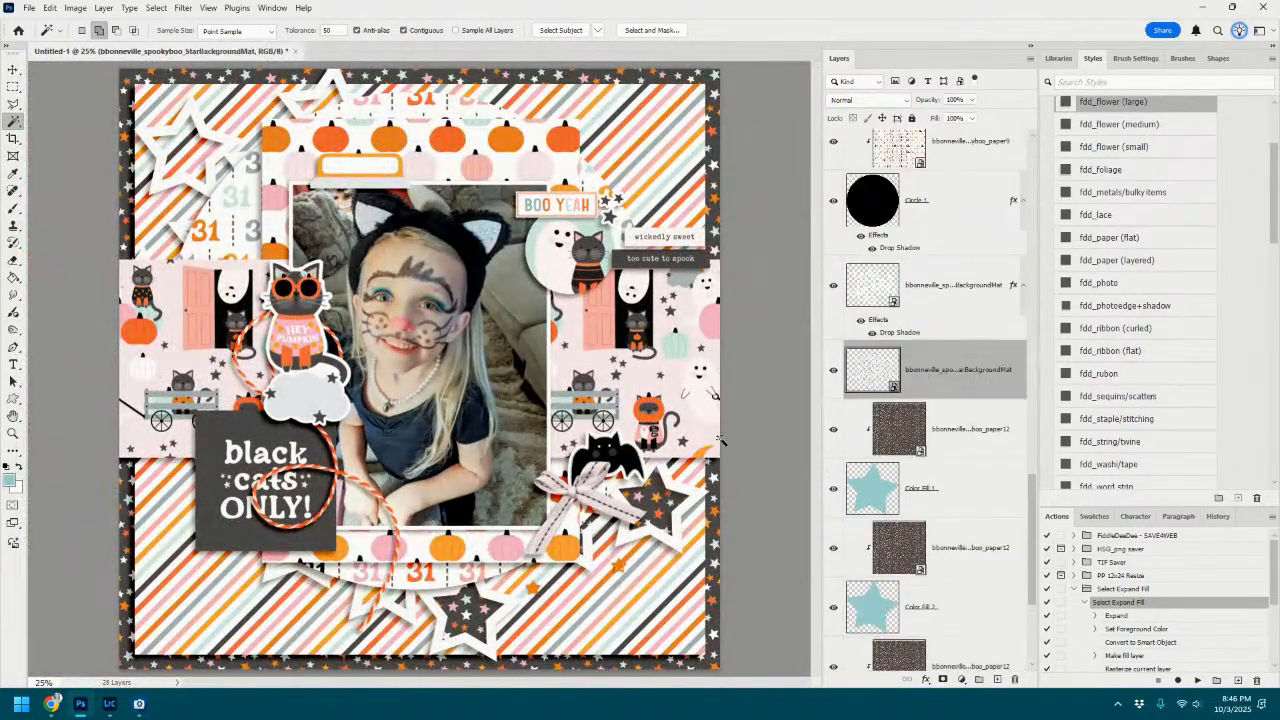
left_click(401, 598)
scroll(395, 623, "up", 5)
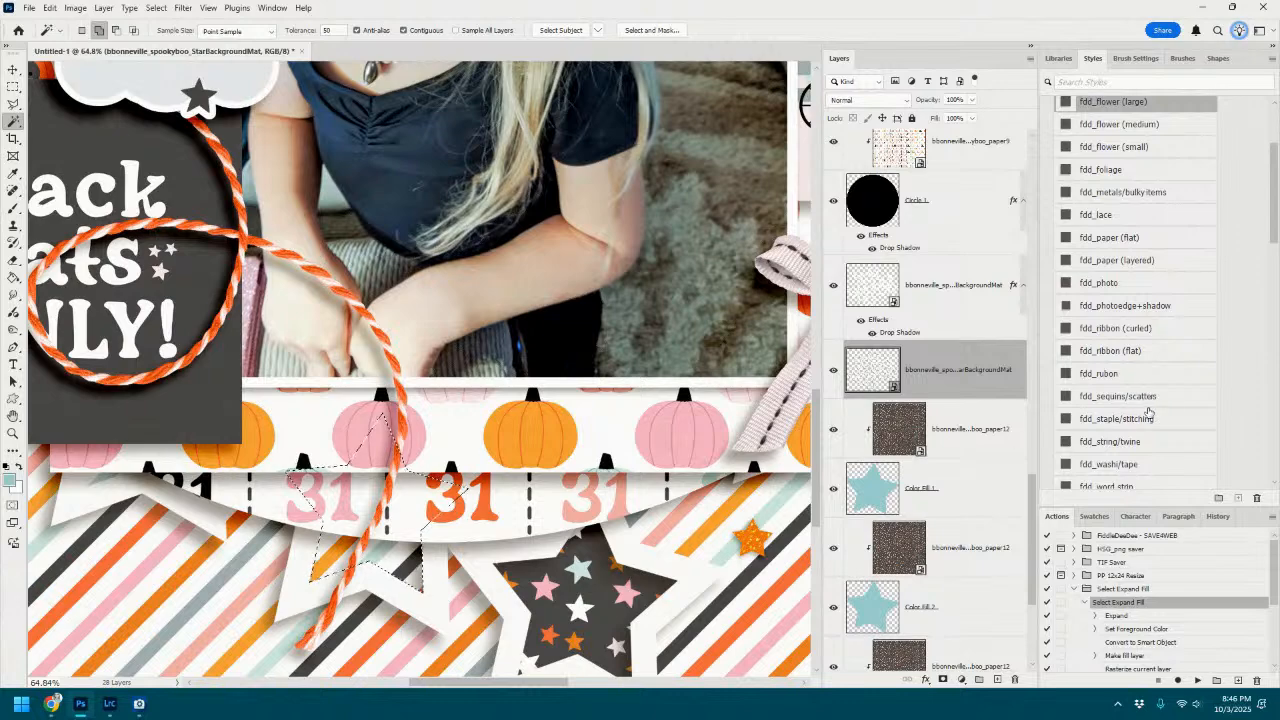
left_click(1197, 680)
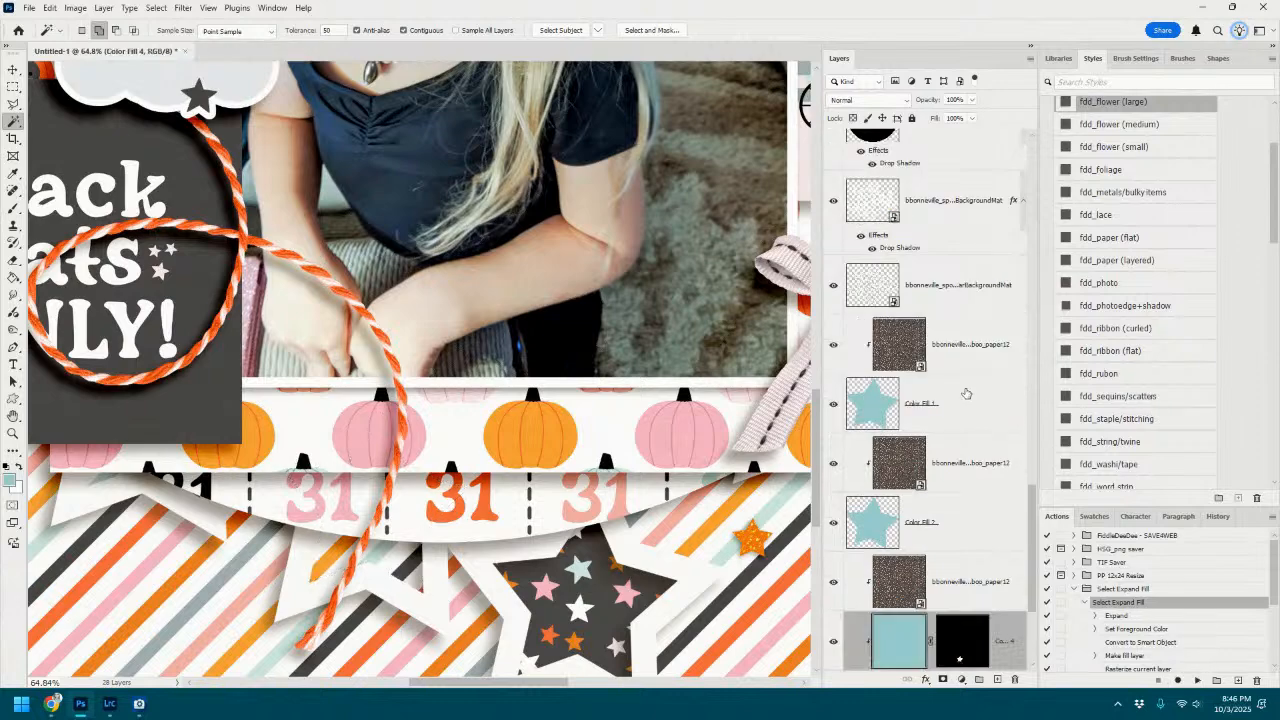
Convert the Color Fill 4 layer to a smart object, rasterize it, and move it beneath Color Fill 3.
scroll(972, 440, "down", 3)
right_click(984, 455)
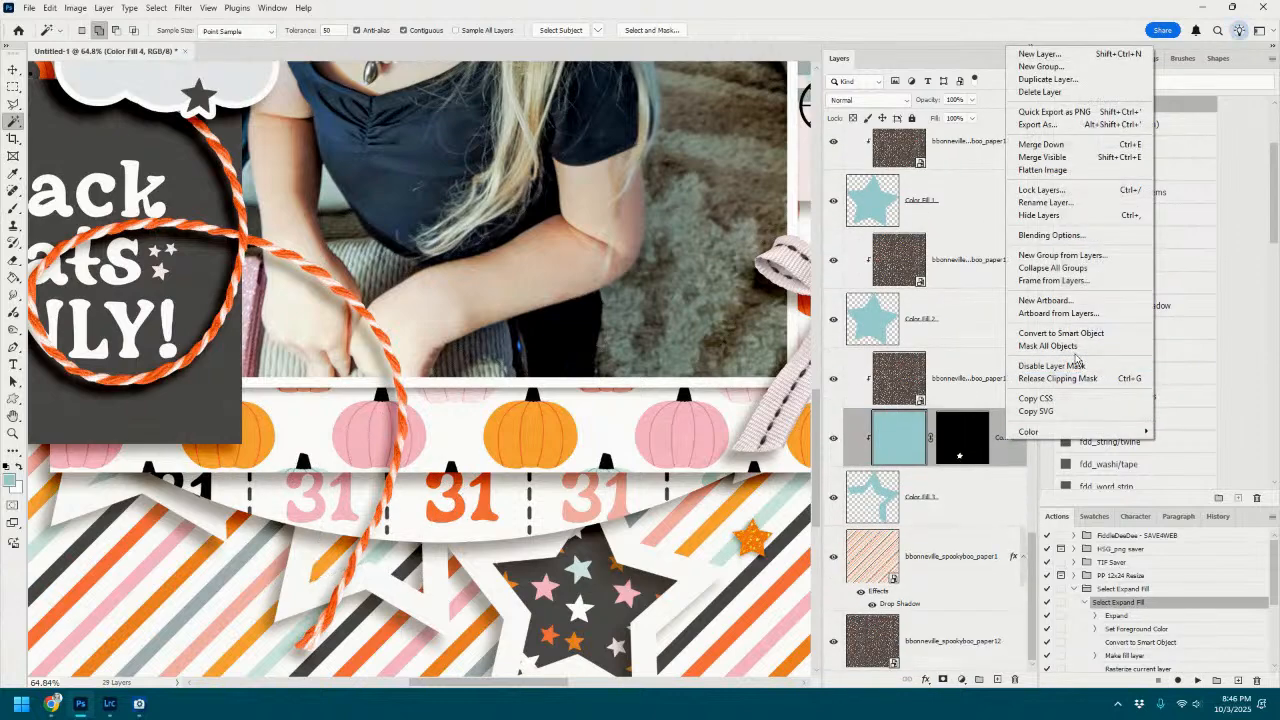
left_click(1079, 338)
right_click(989, 434)
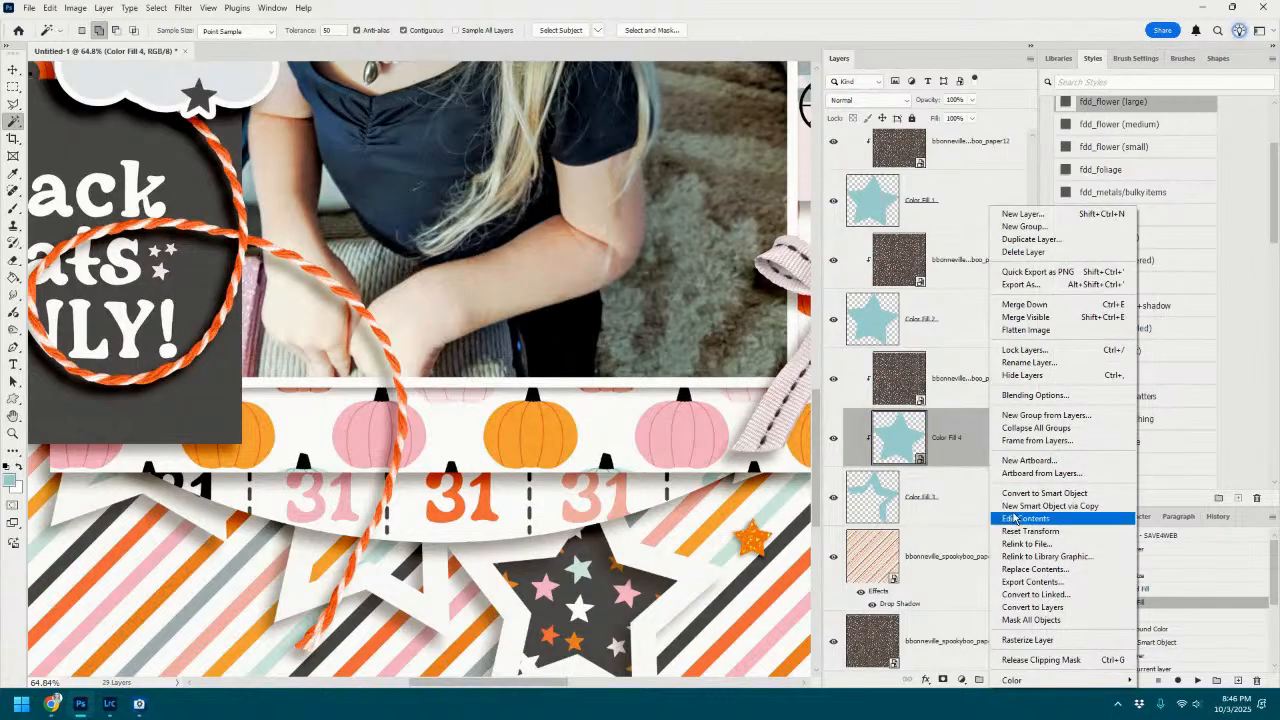
left_click(1030, 640)
left_click_drag(984, 454, 962, 506)
Copy the dark star-patterned paper directly above Color Fill 4 and clip it to the teal star.
left_click(945, 376)
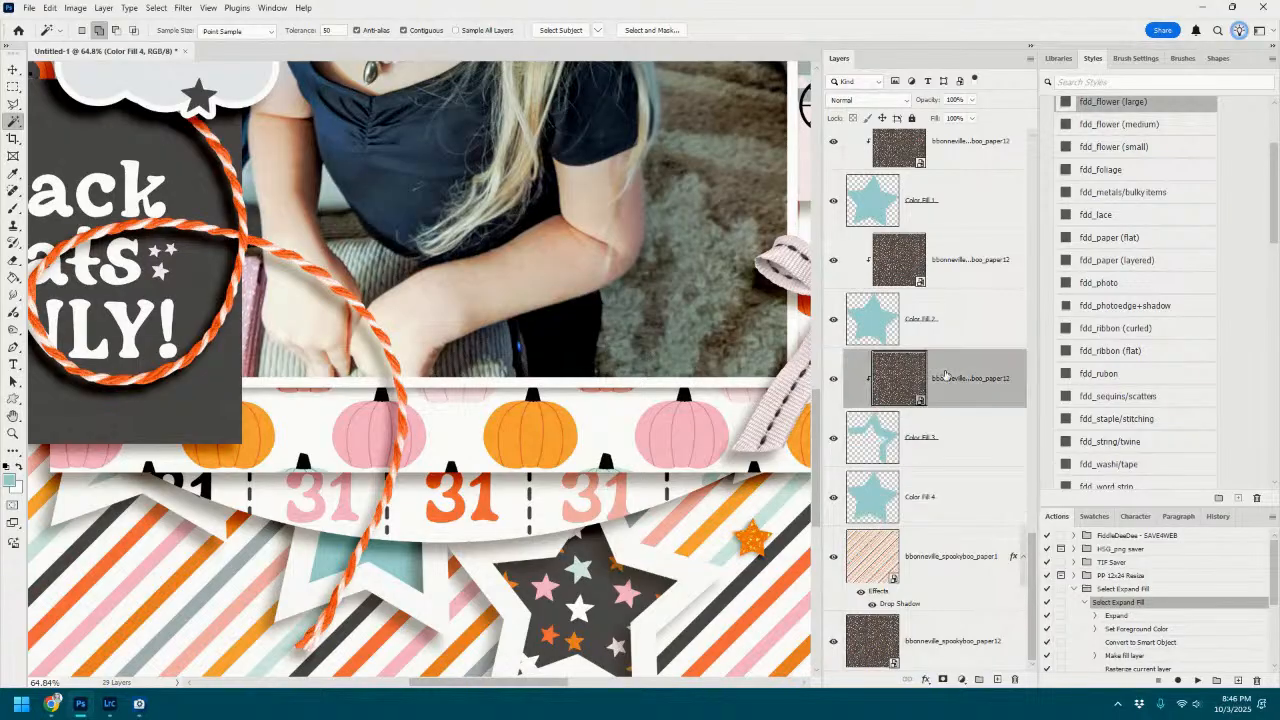
left_click_drag(945, 376, 954, 472)
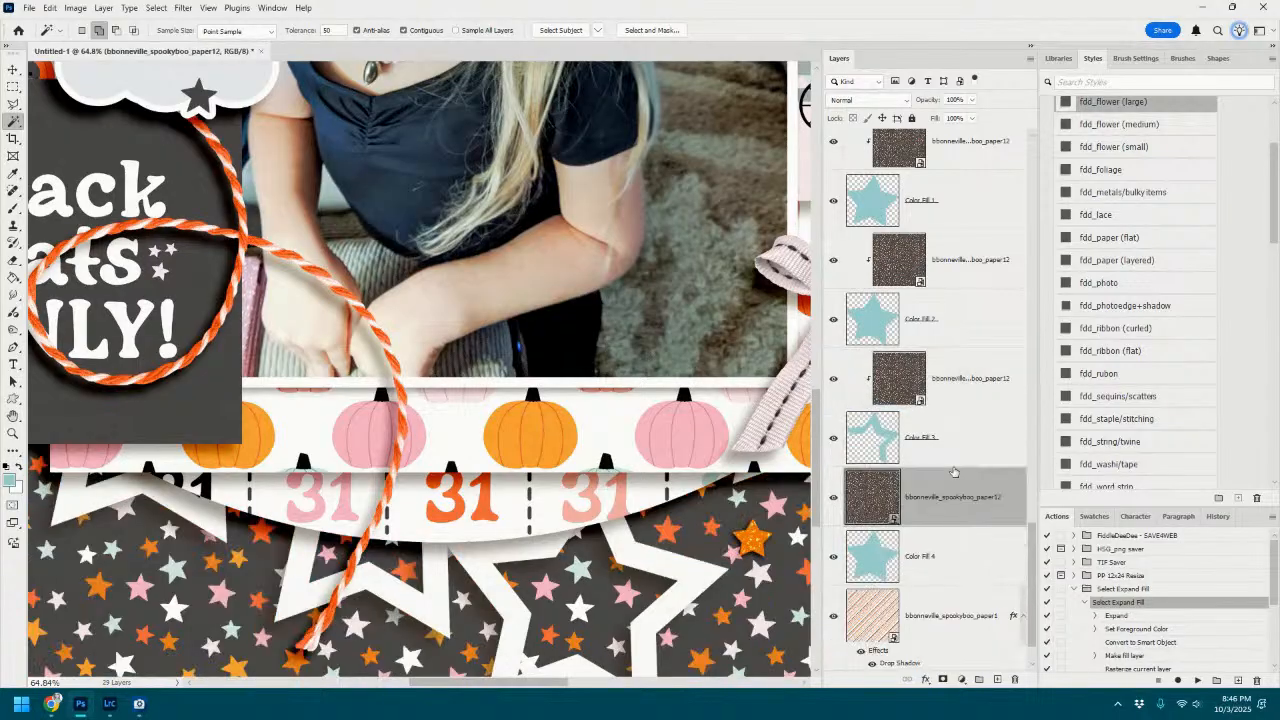
key("ctrl+alt+g")
scroll(465, 530, "down", 5)
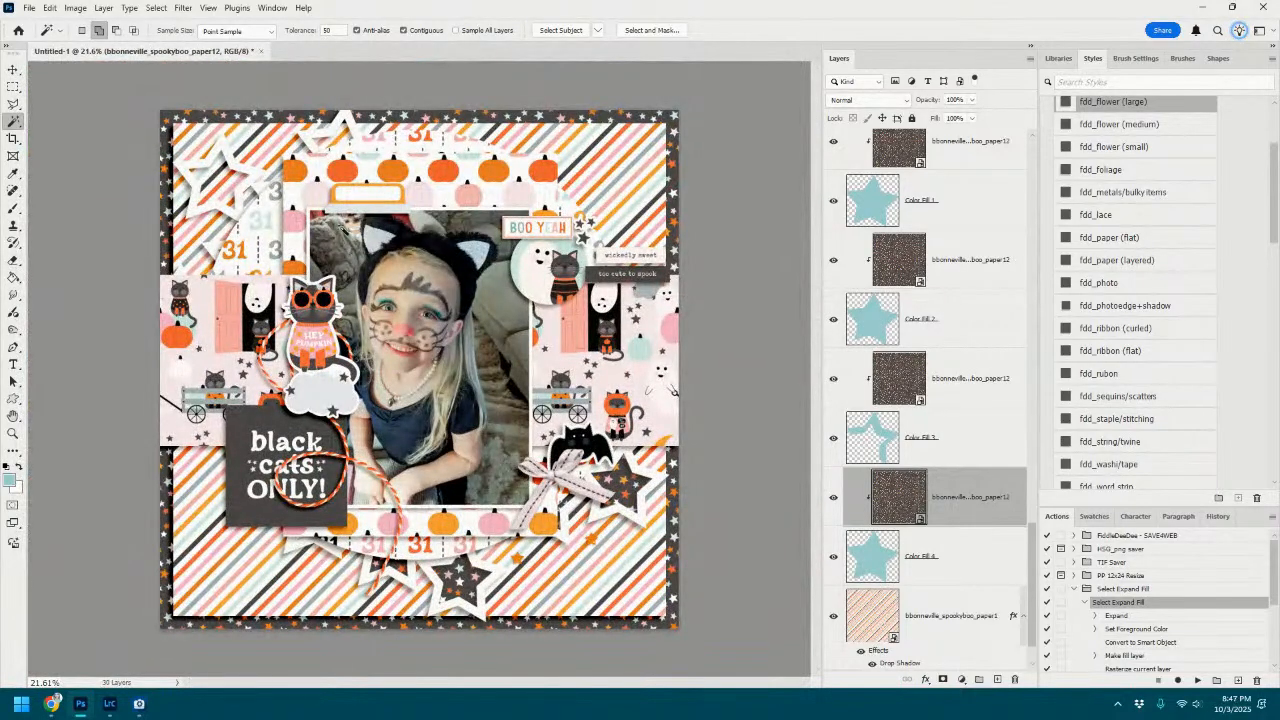
scroll(951, 310, "up", 5)
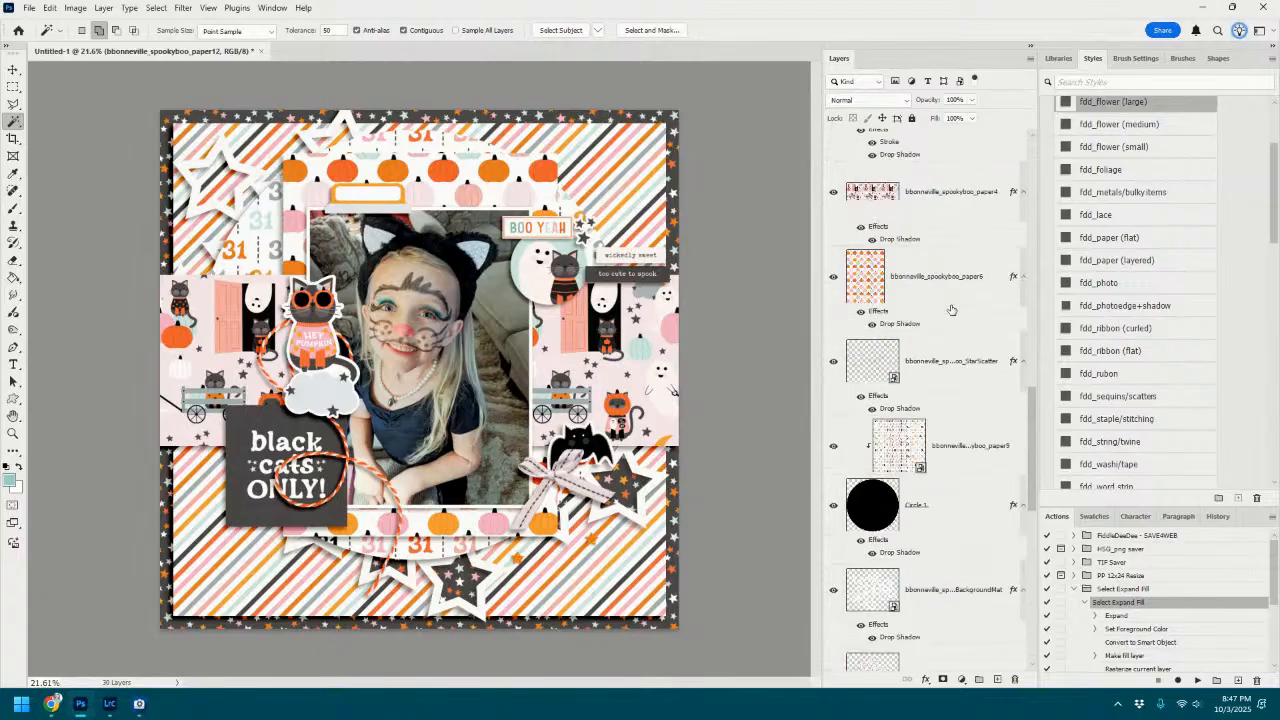
left_click(957, 348)
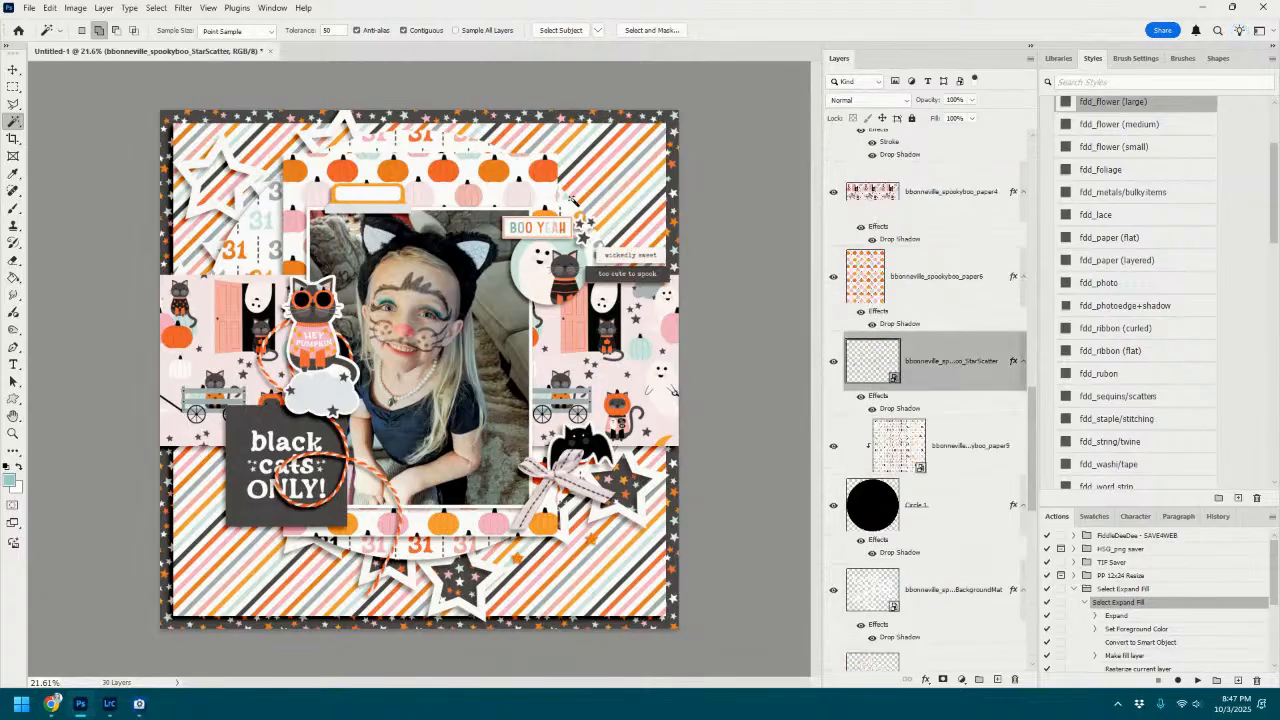
left_click(219, 190)
left_click(49, 7)
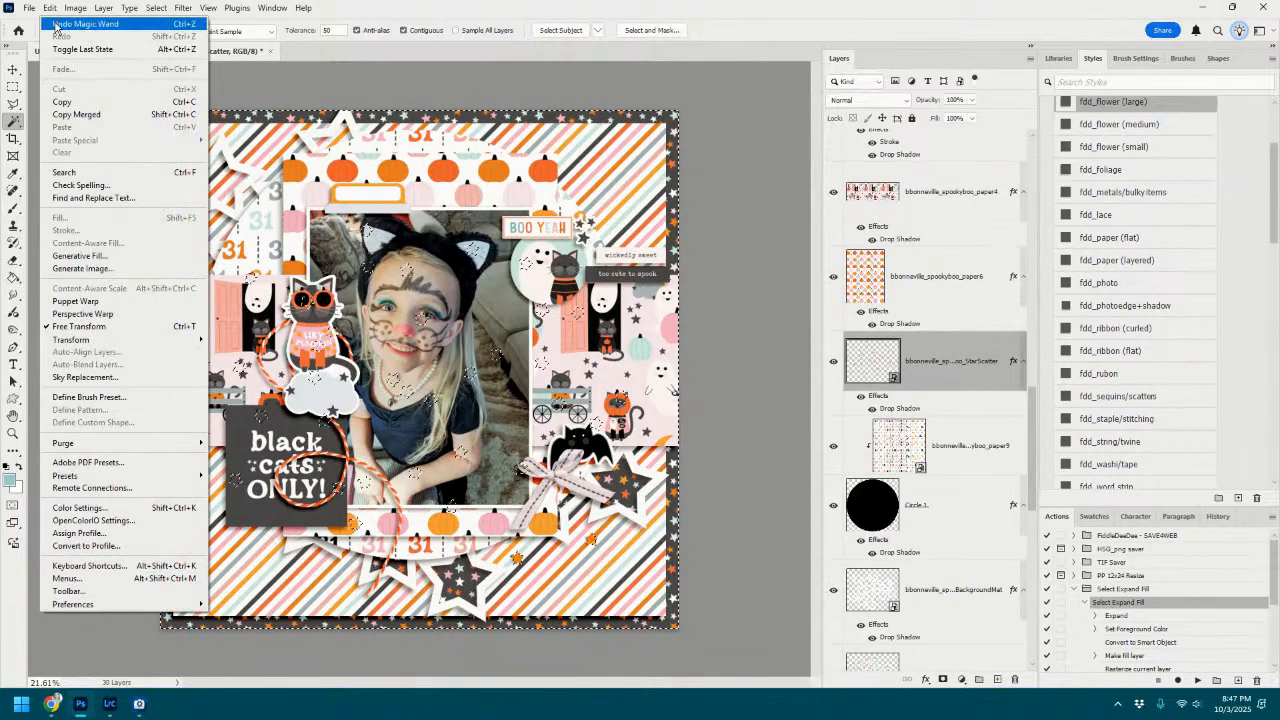
left_click(57, 24)
scroll(220, 165, "up", 3)
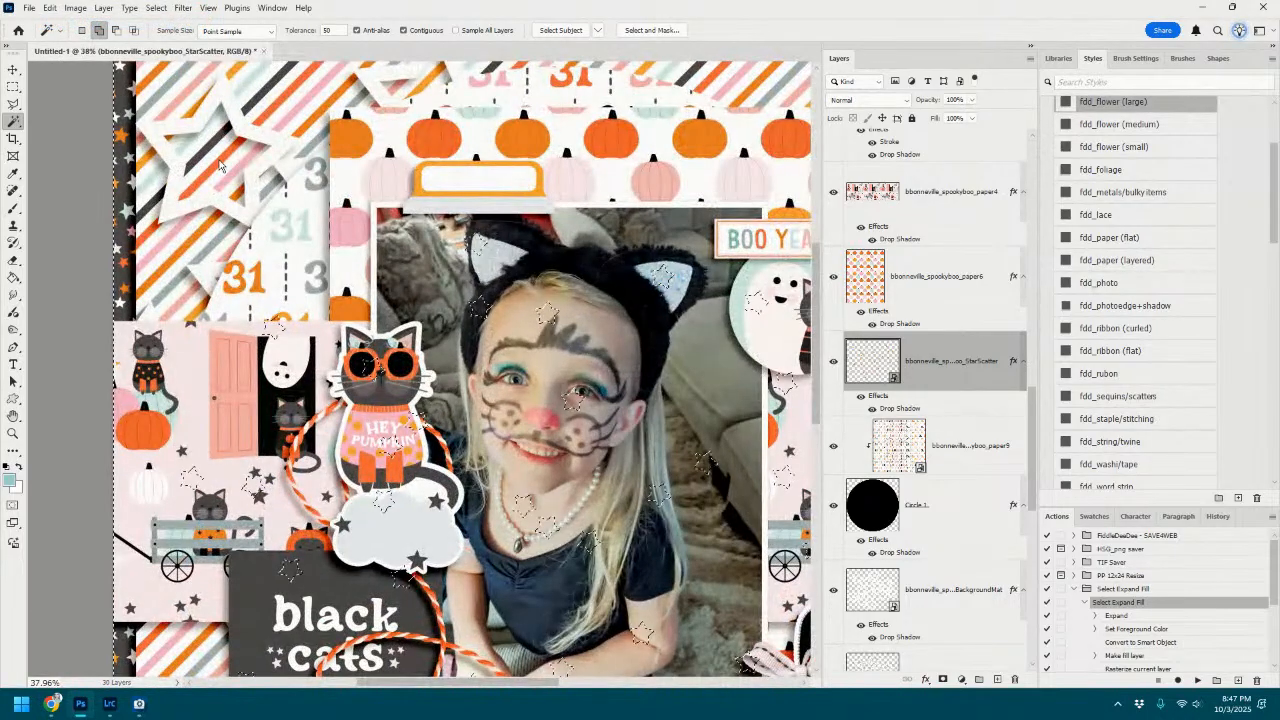
left_click(49, 7)
left_click(57, 24)
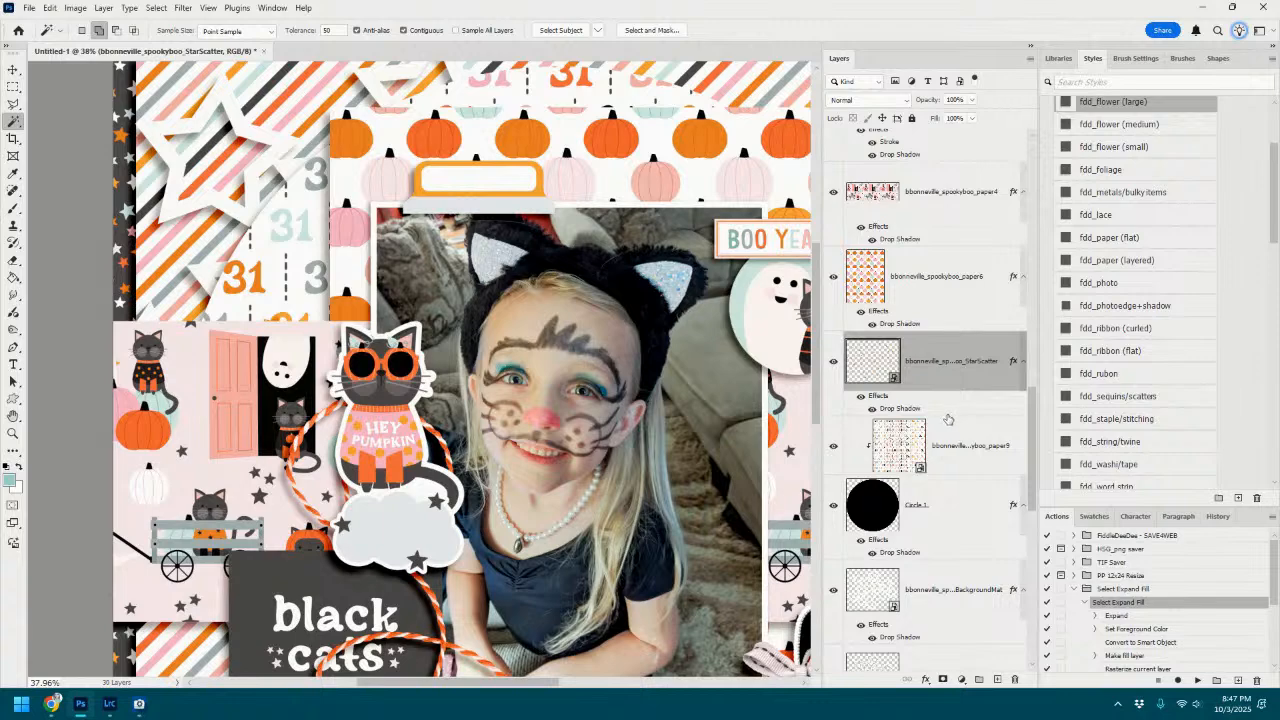
On the upper star mat layer, select the inside of the large upper-left star and run Select Expand Fill.
scroll(935, 410, "down", 3)
left_click(945, 258)
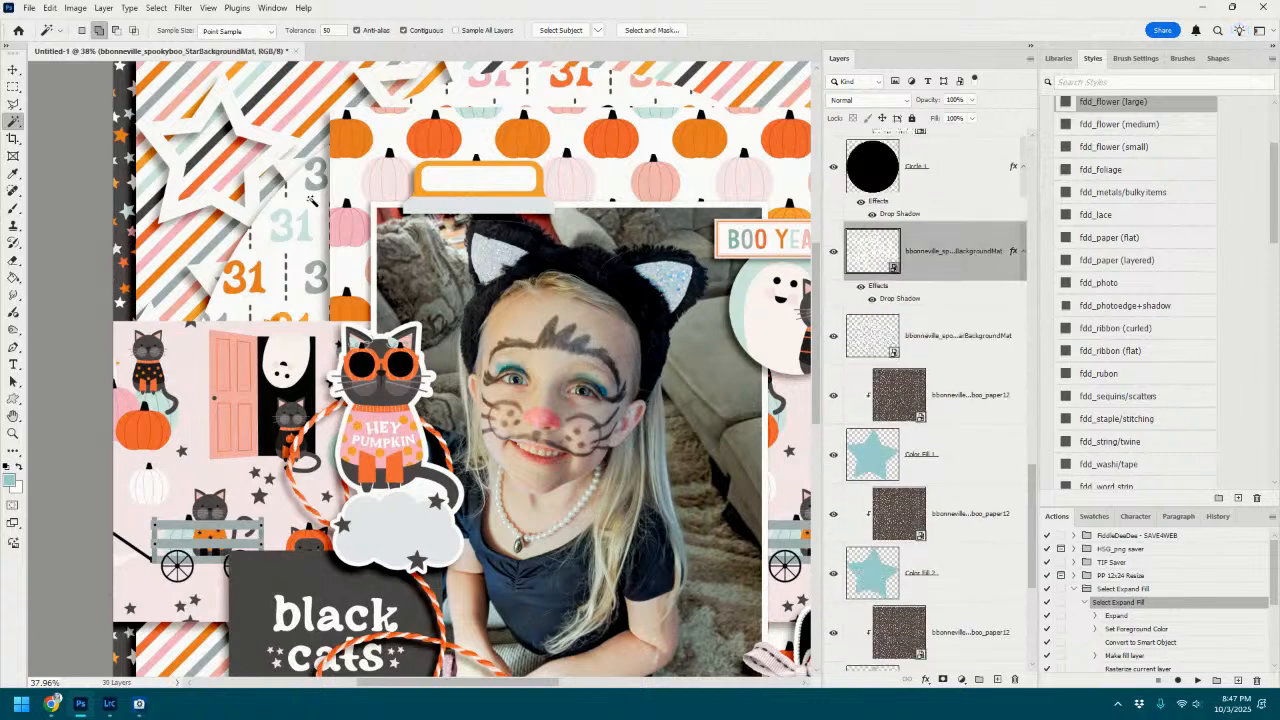
left_click(229, 149)
left_click(1198, 681)
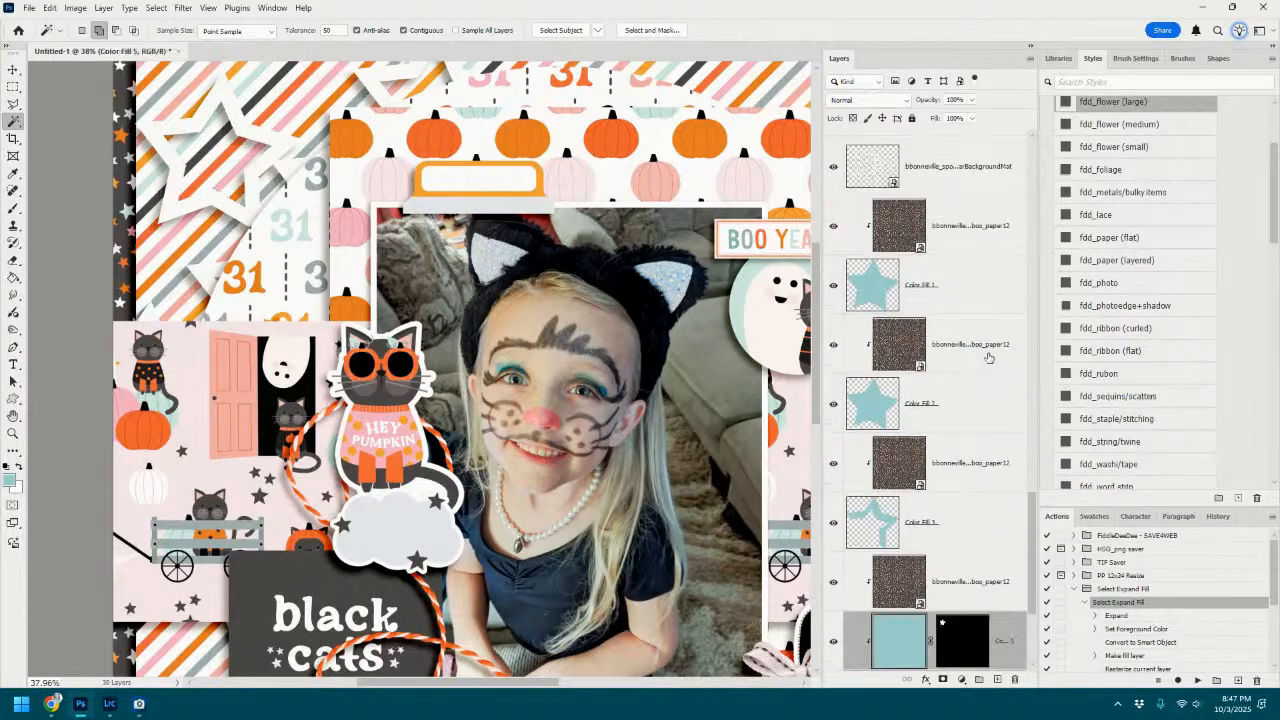
Move Color Fill 5 directly beneath the upper star mat, convert it to a smart object and rasterize it.
left_click_drag(990, 484, 1002, 178)
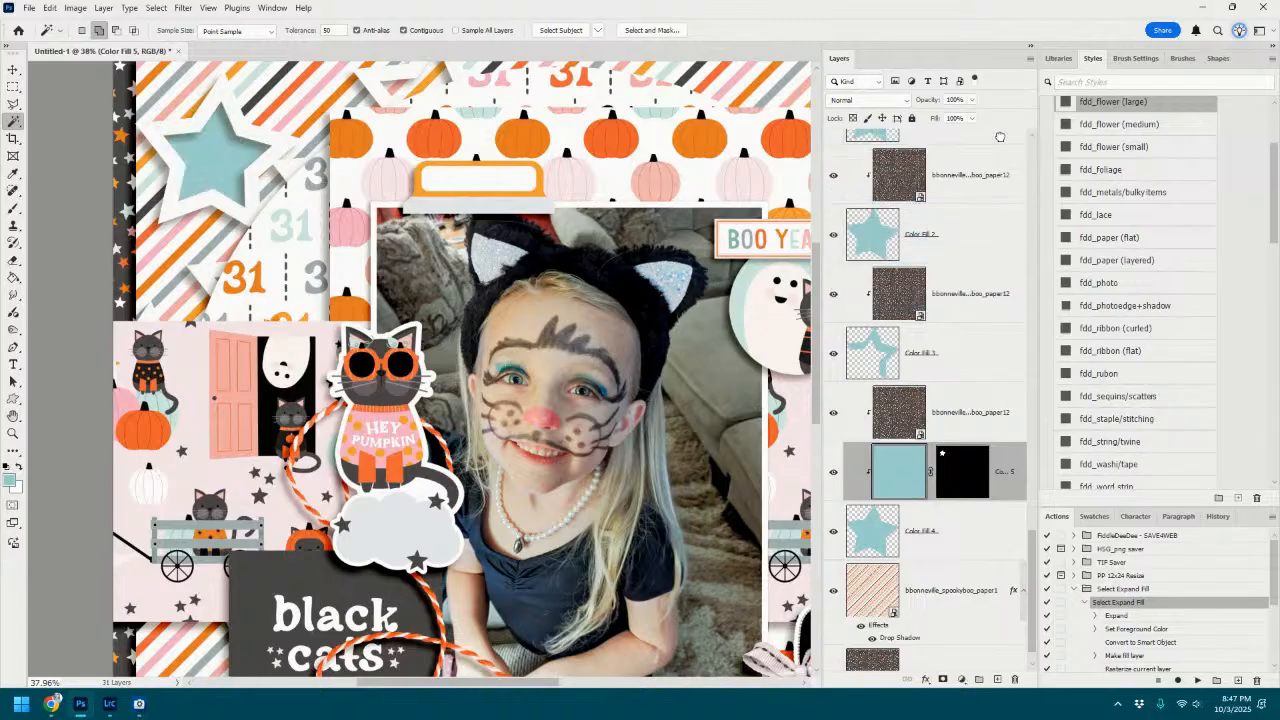
scroll(983, 254, "up", 5)
left_click_drag(988, 505, 1015, 297)
right_click(980, 356)
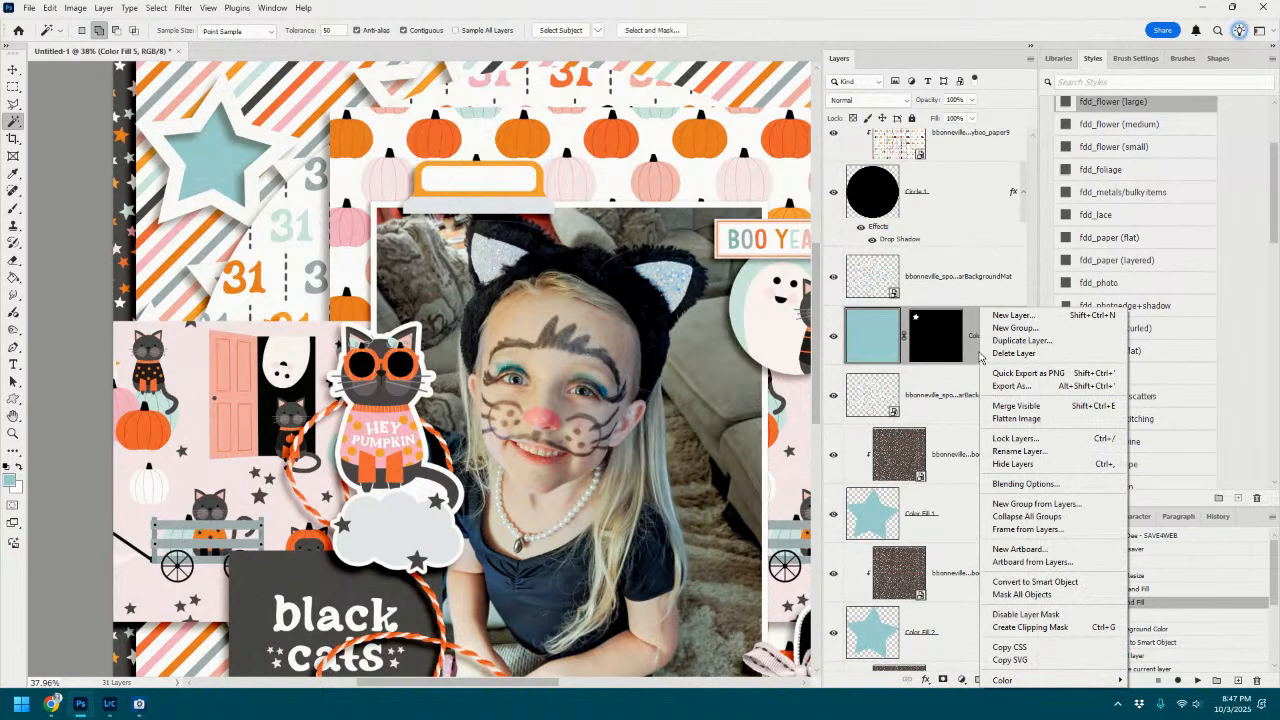
left_click(1030, 581)
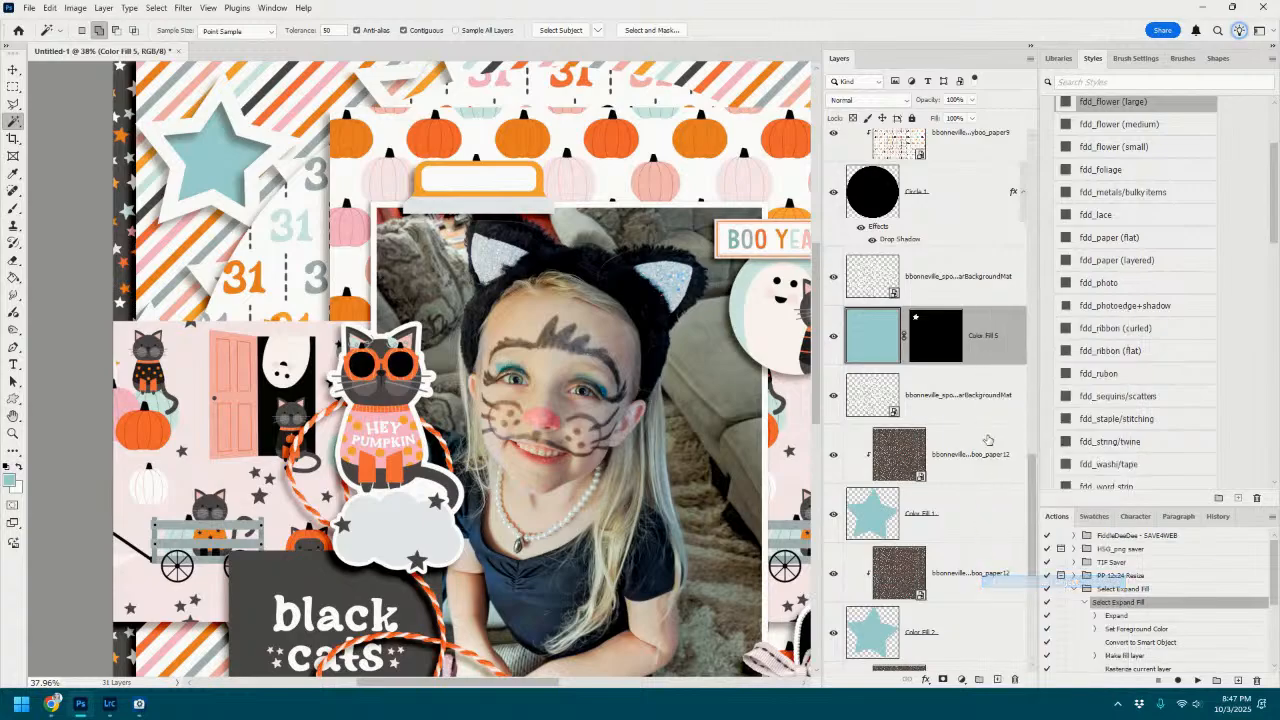
right_click(937, 345)
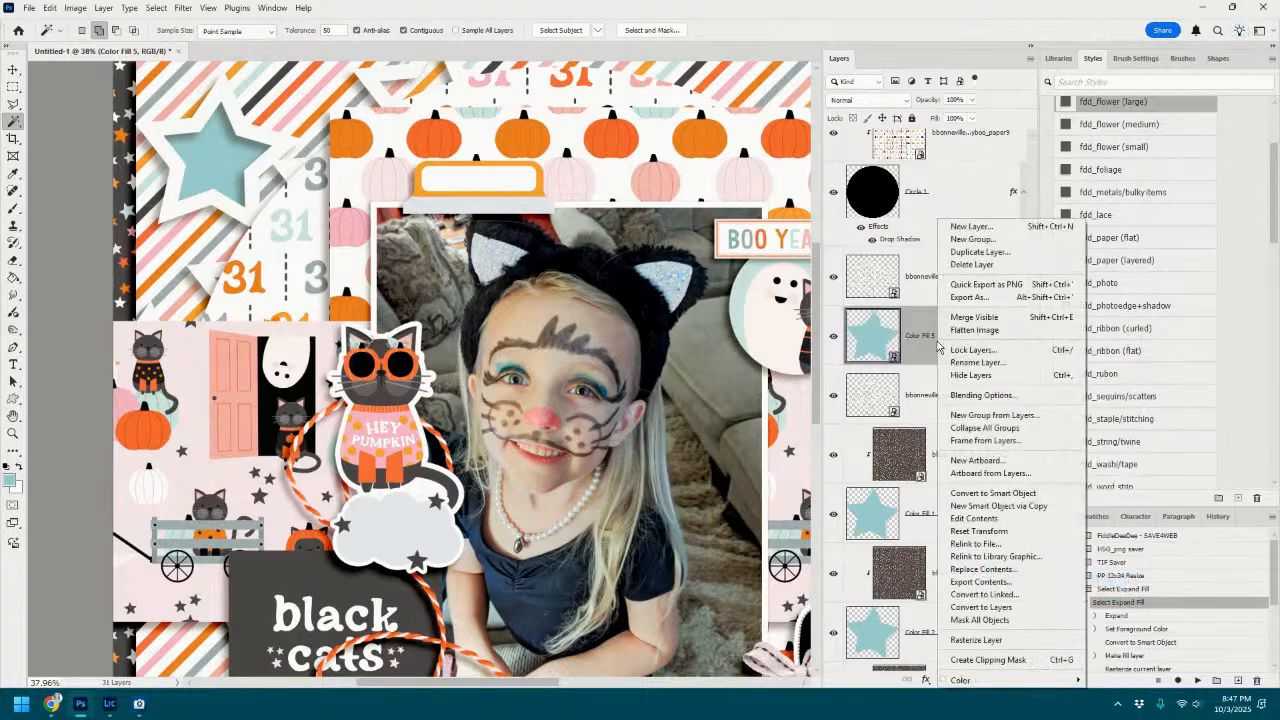
left_click(976, 640)
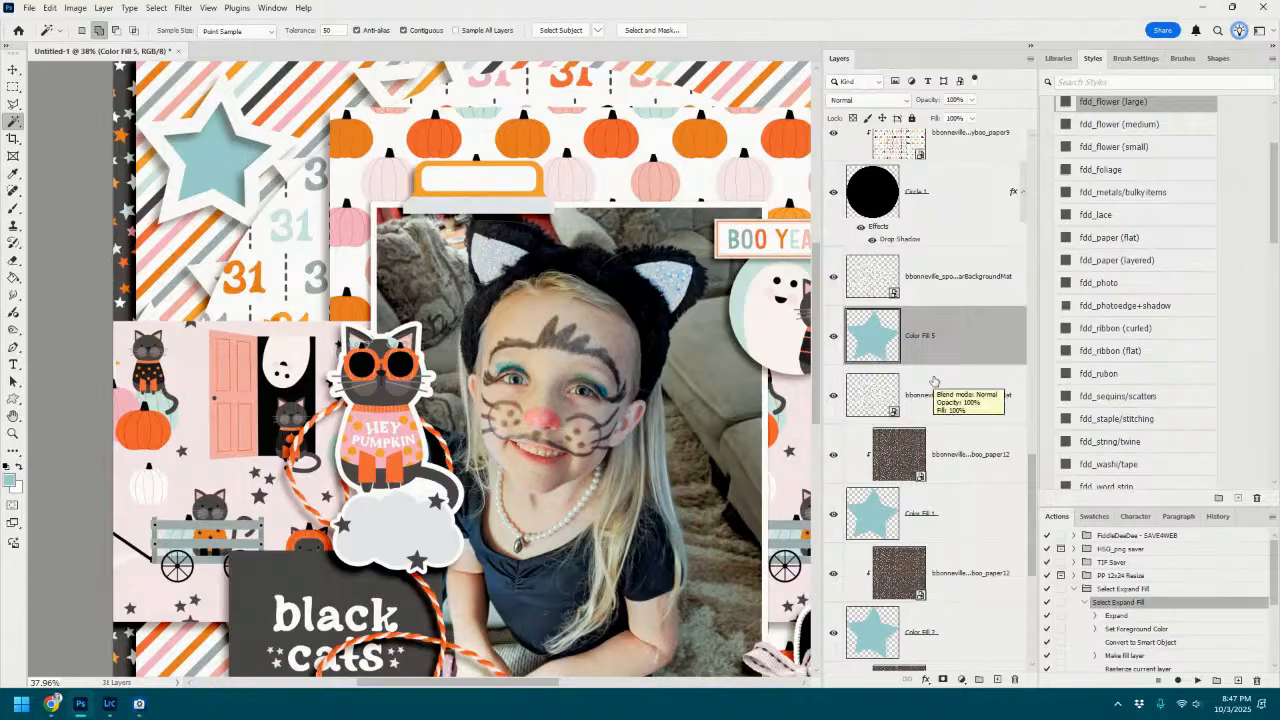
Copy the dark star-patterned paper directly above Color Fill 5 and clip it to that star.
left_click(951, 469)
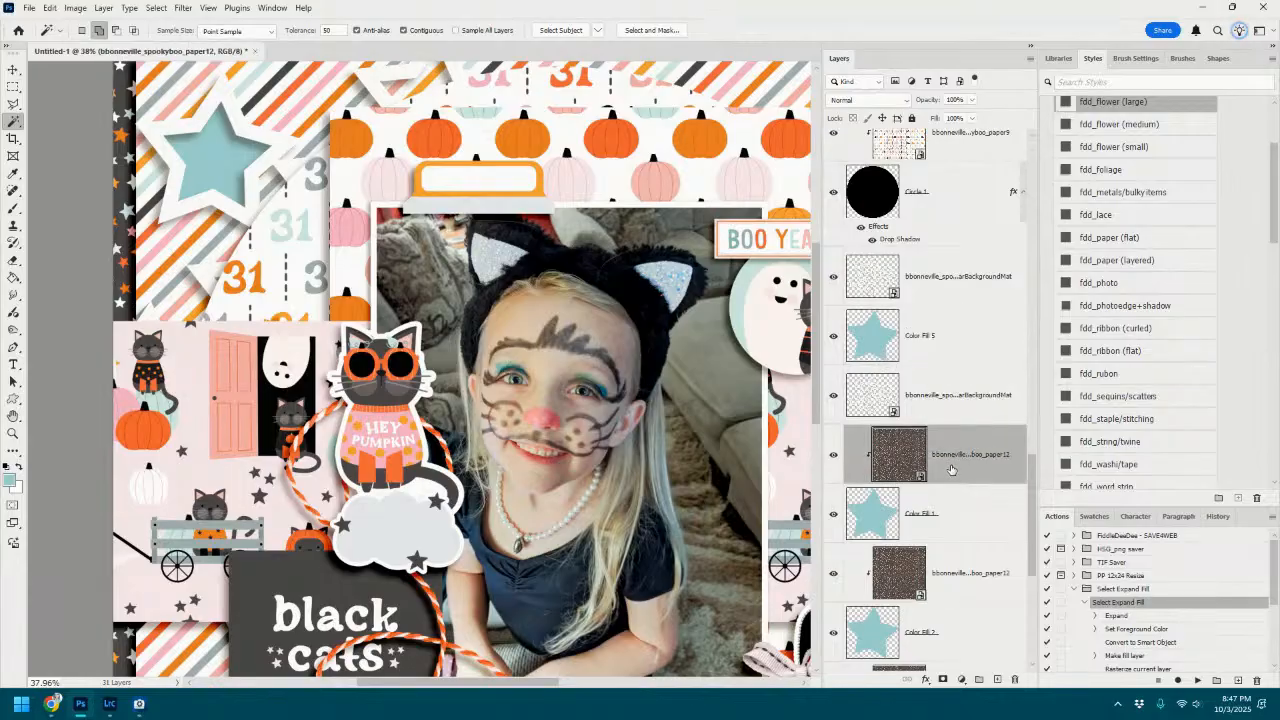
left_click_drag(951, 469, 940, 327)
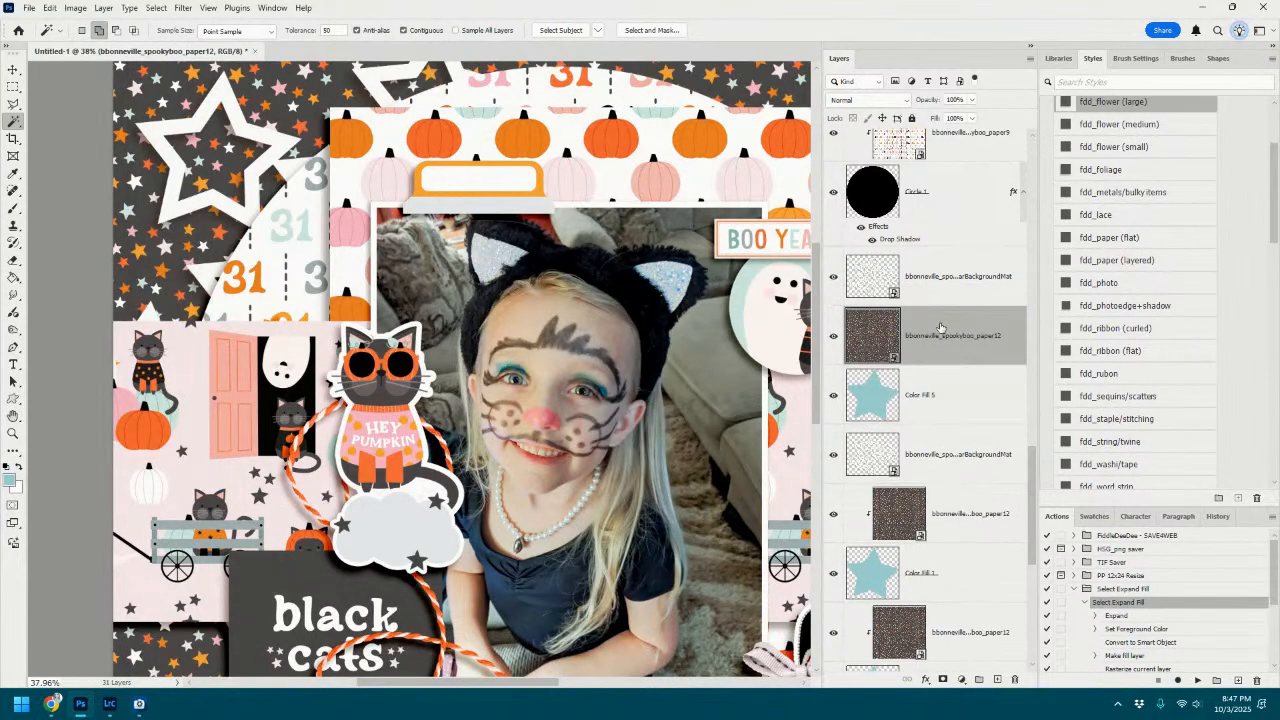
key("ctrl+alt+g")
scroll(697, 392, "down", 3)
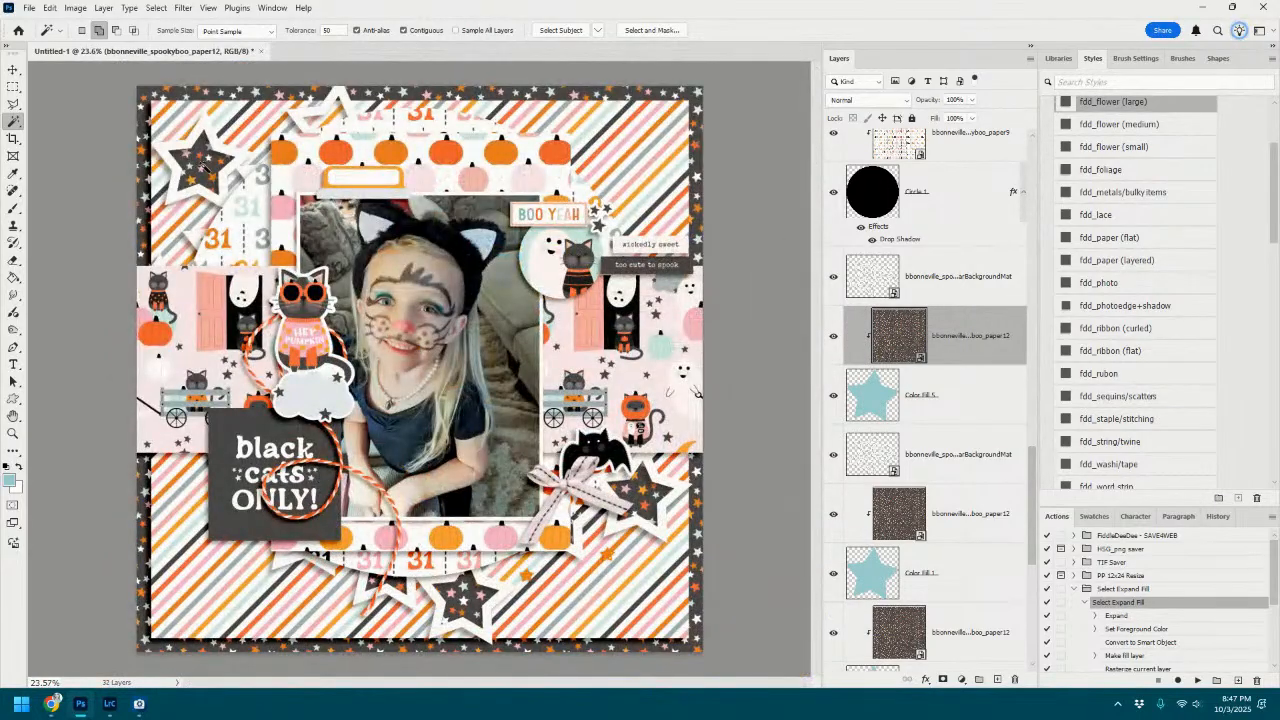
On the upper star mat layer, select the opening of the star at the page's top edge and run Select Expand Fill.
left_click(13, 69)
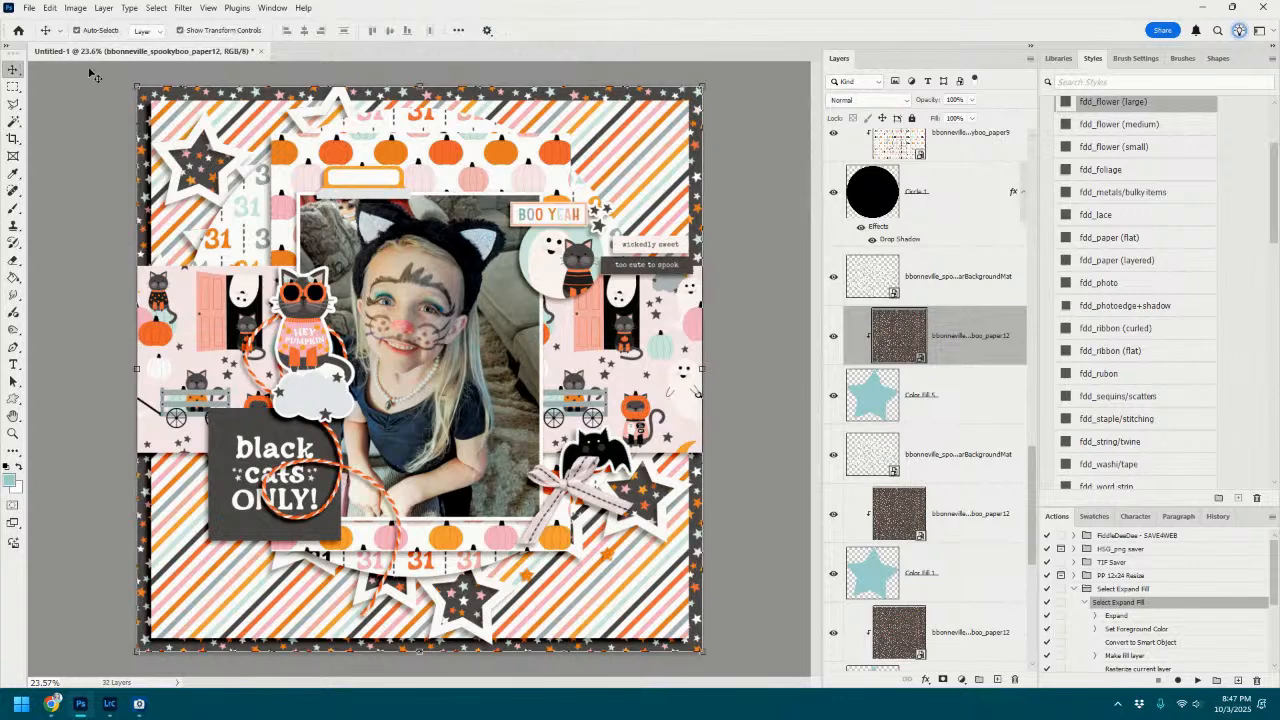
left_click(345, 100)
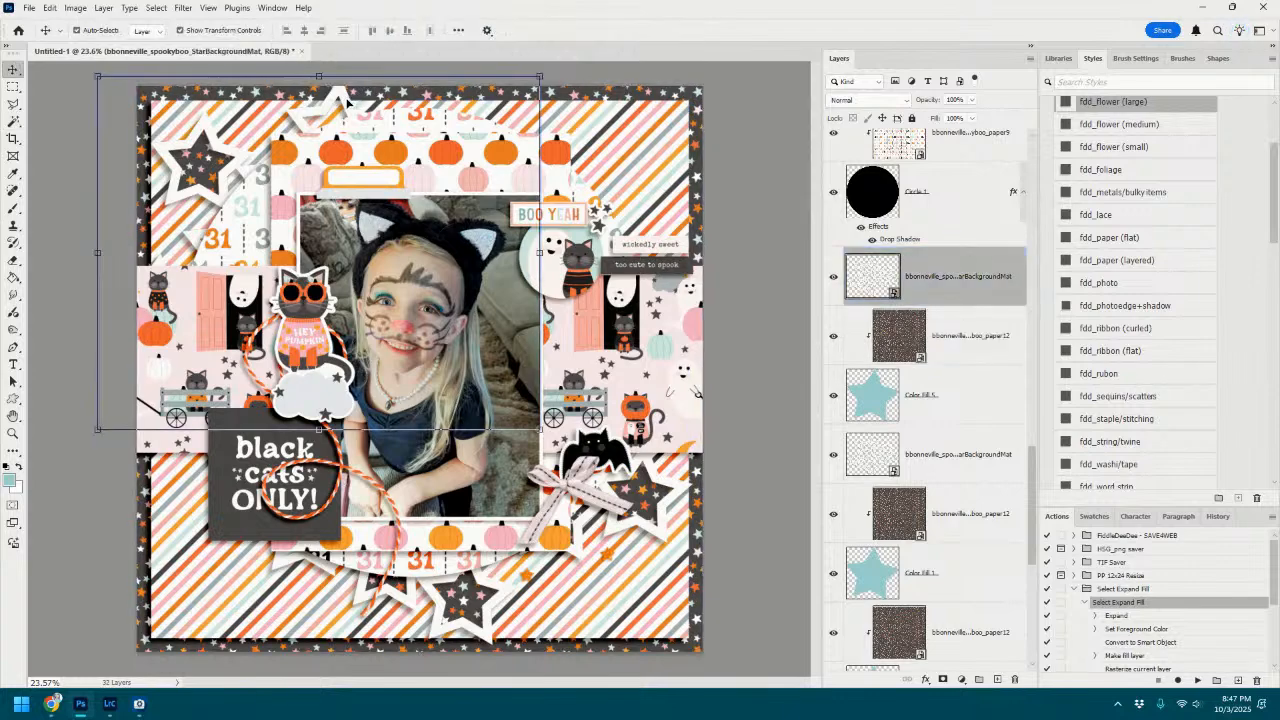
left_click(13, 121)
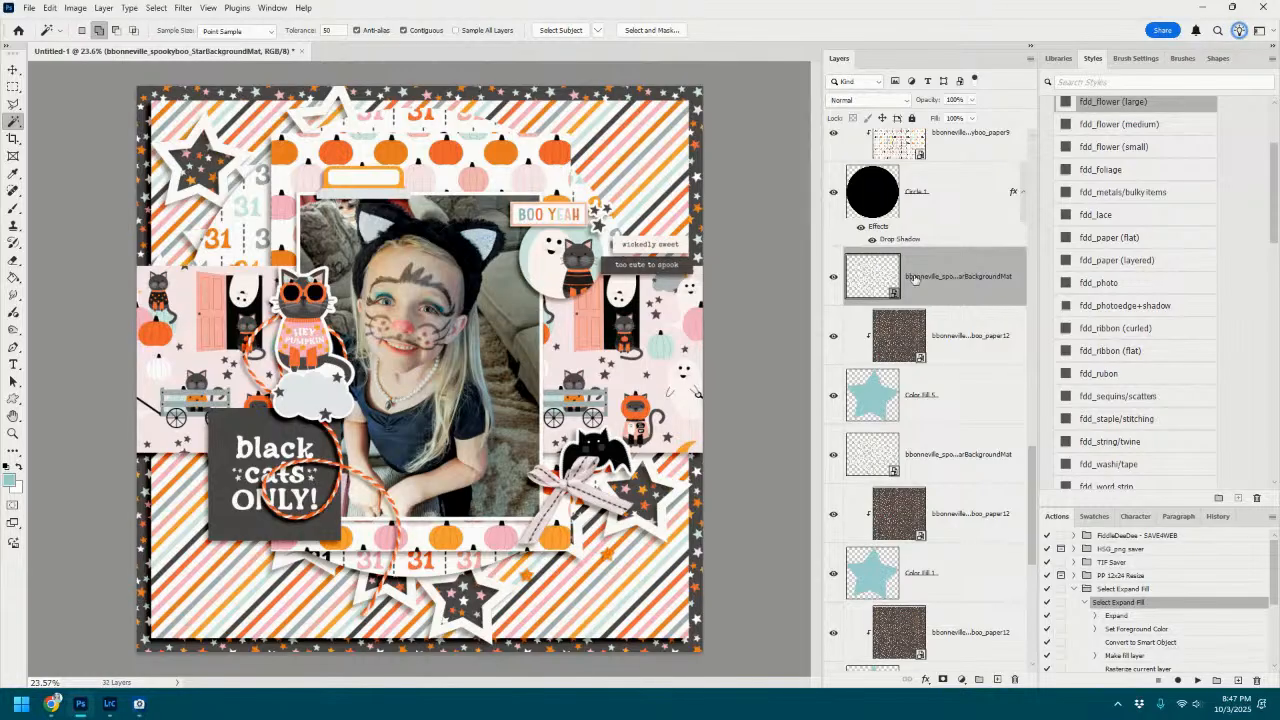
left_click(339, 114)
Move Color Fill 6 beneath the upper star mat, convert it to a smart object and rasterize it.
left_click_drag(1004, 643, 981, 404)
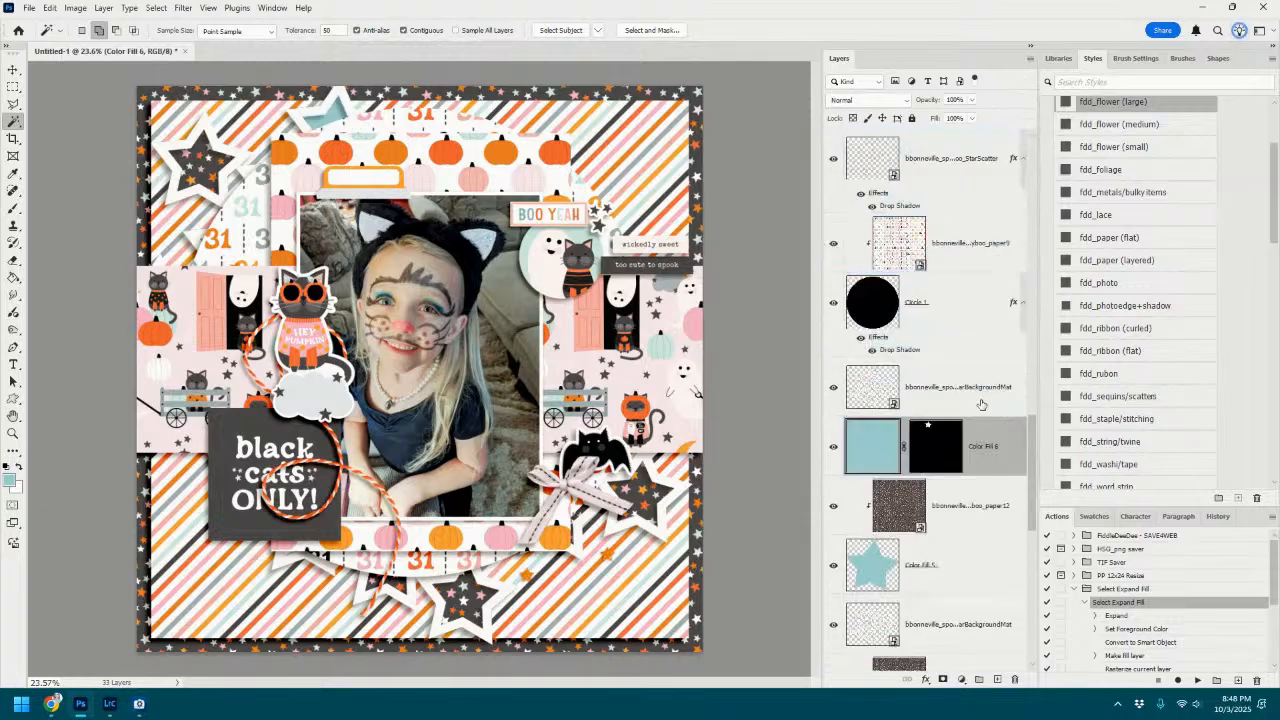
right_click(1001, 457)
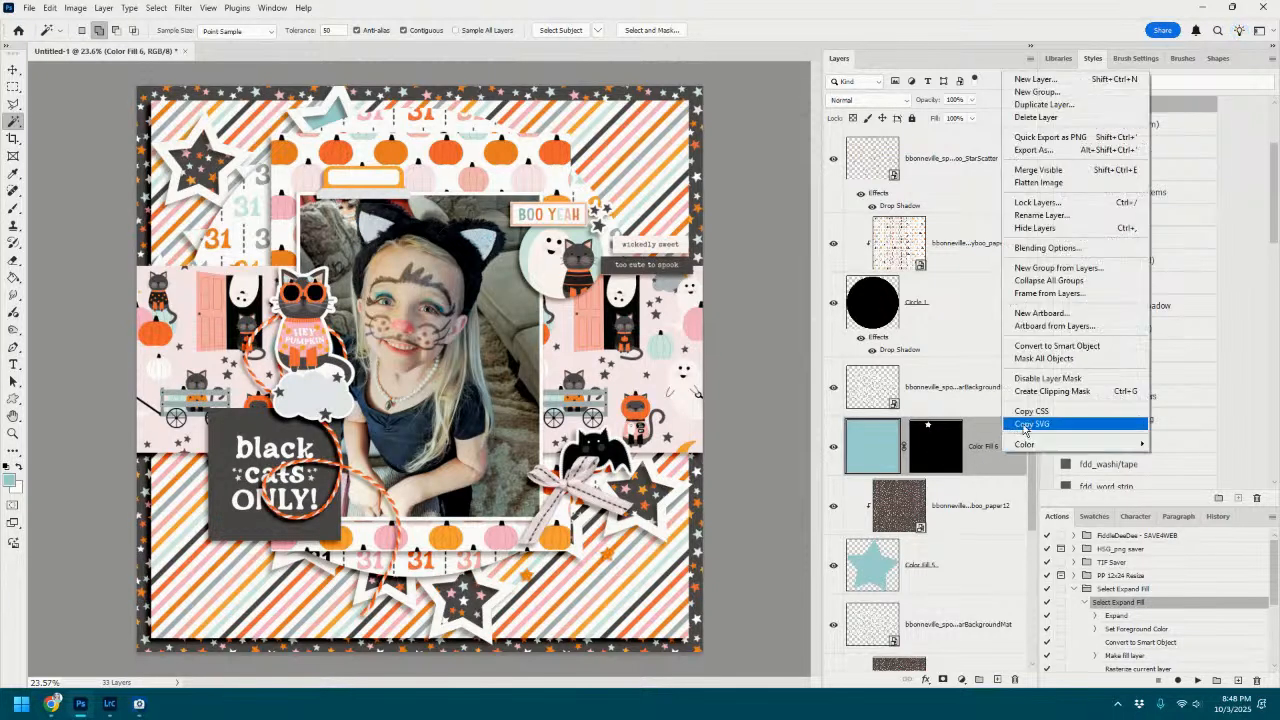
left_click(988, 346)
right_click(978, 451)
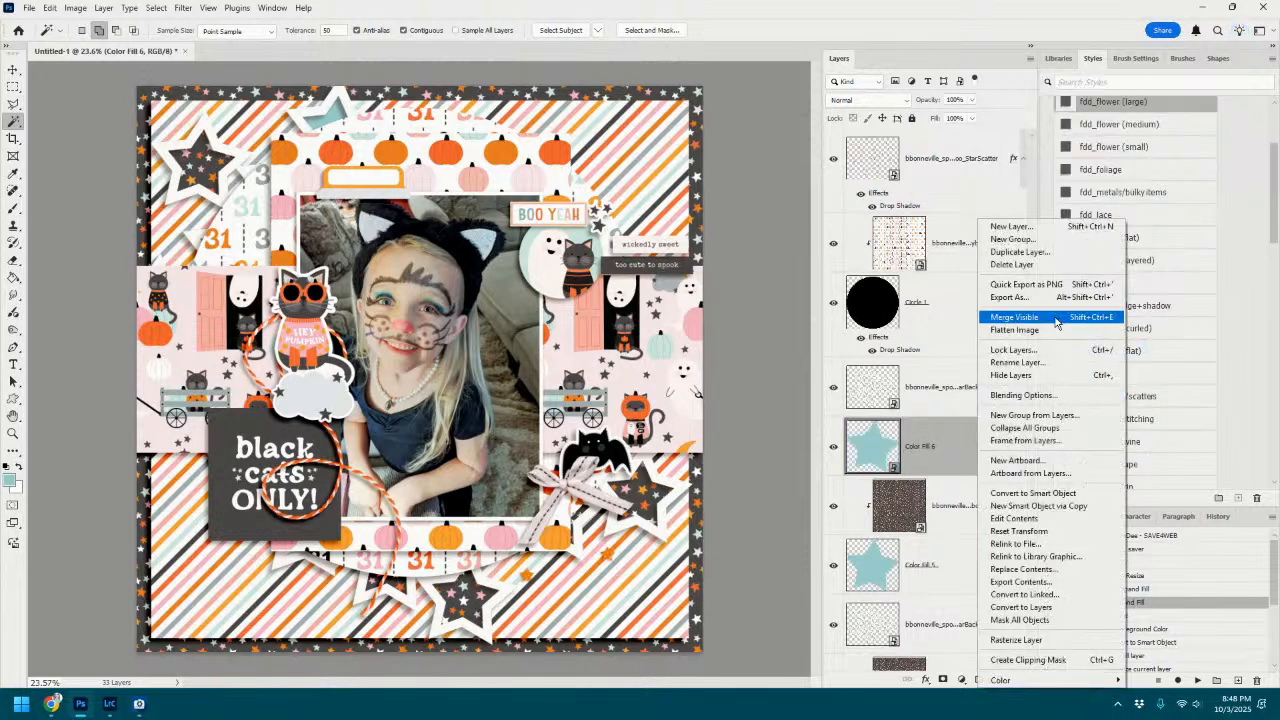
left_click(1020, 639)
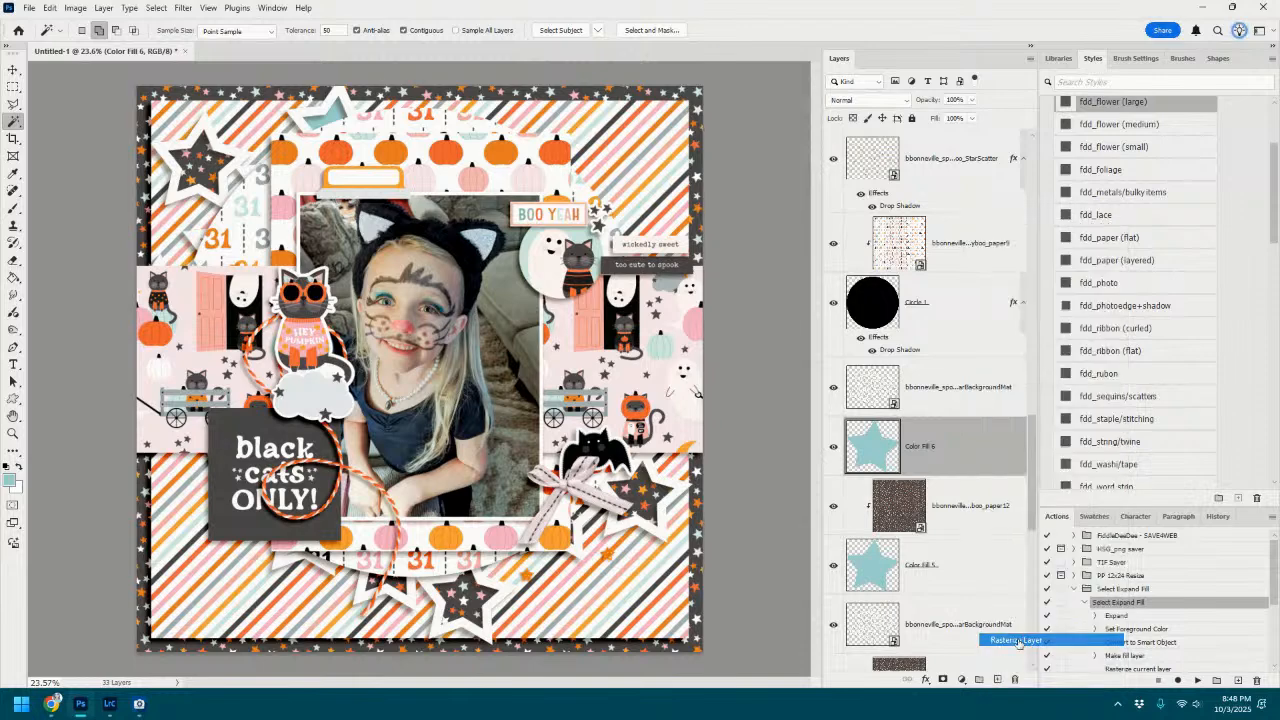
Copy the dark star-patterned paper directly above Color Fill 6 and clip it to the top star's fill.
left_click(953, 530)
left_click_drag(952, 525, 955, 470)
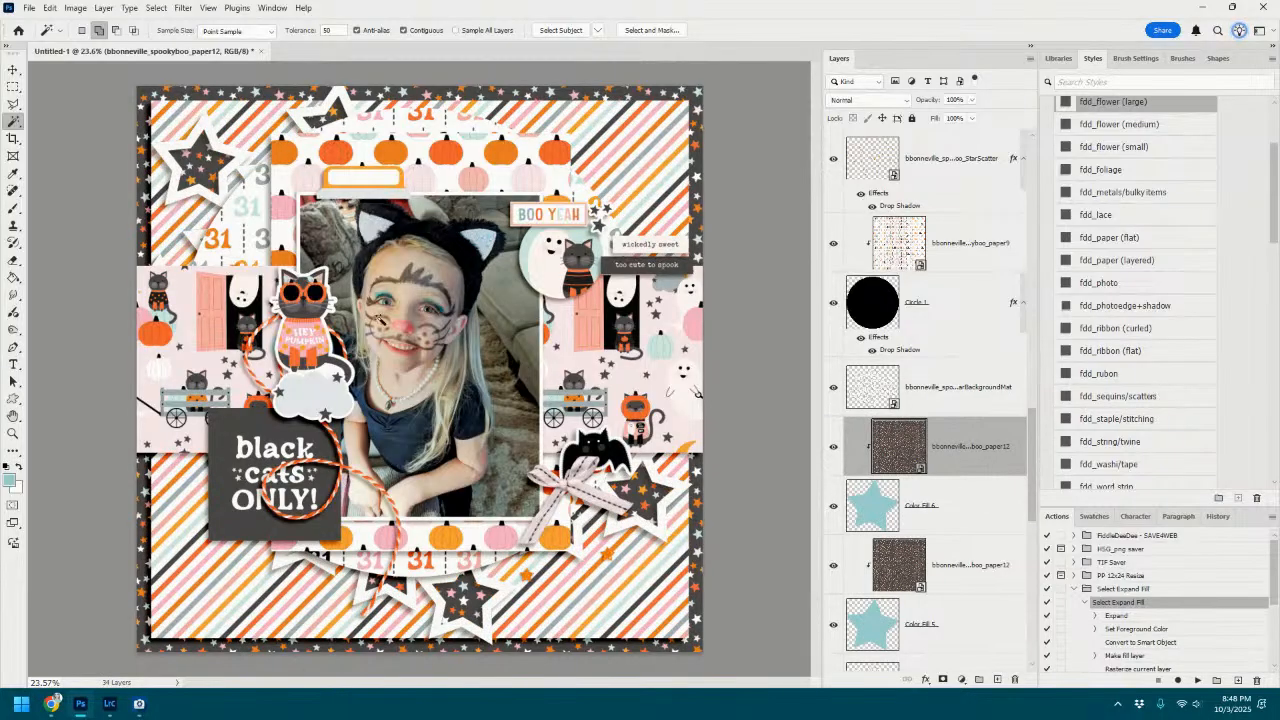
left_click(13, 70)
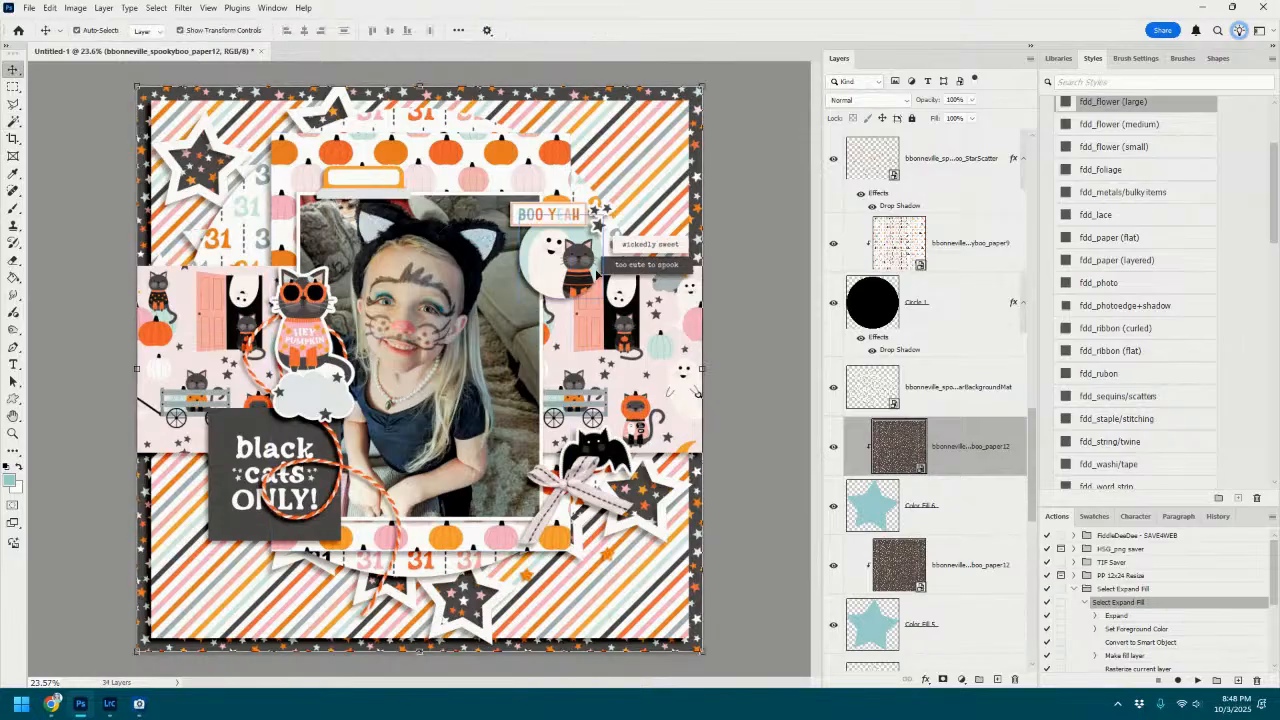
scroll(597, 275, "up", 2)
scroll(597, 275, "down", 1)
Place the doily directly above the striped background paper, tucked behind the photo cluster's lower-right corner.
left_click(185, 113)
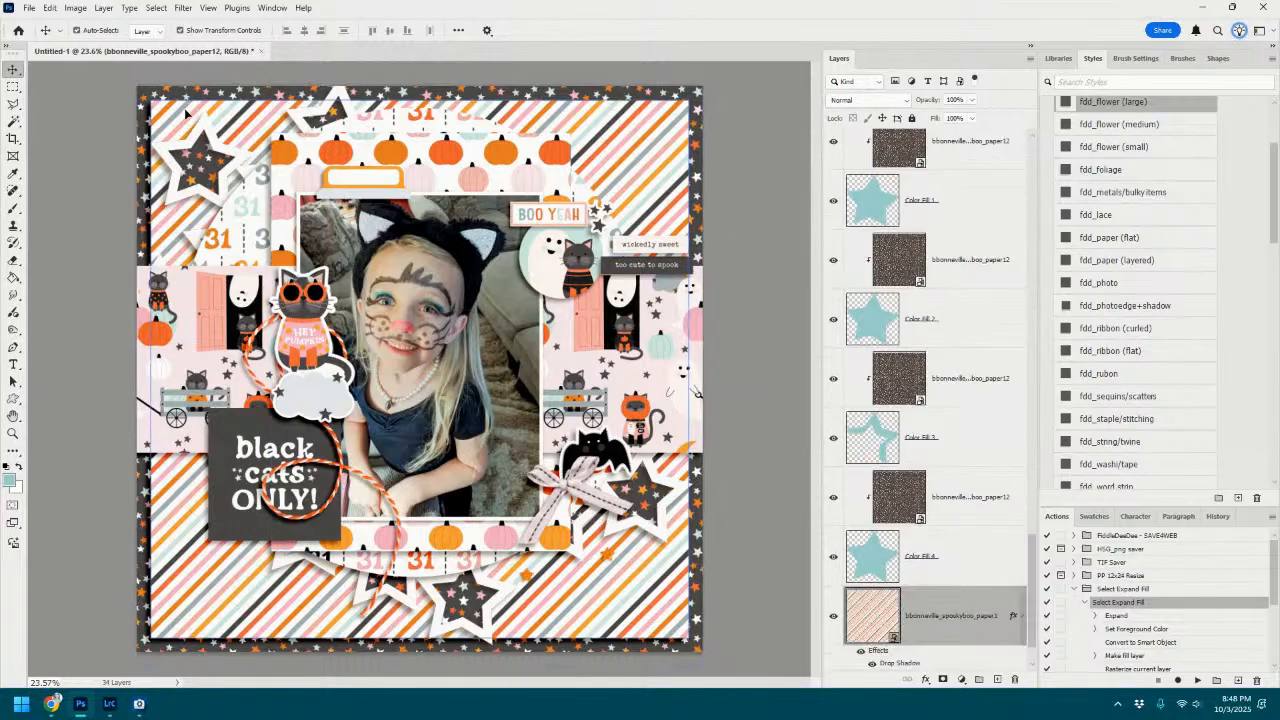
scroll(670, 144, "up", 1)
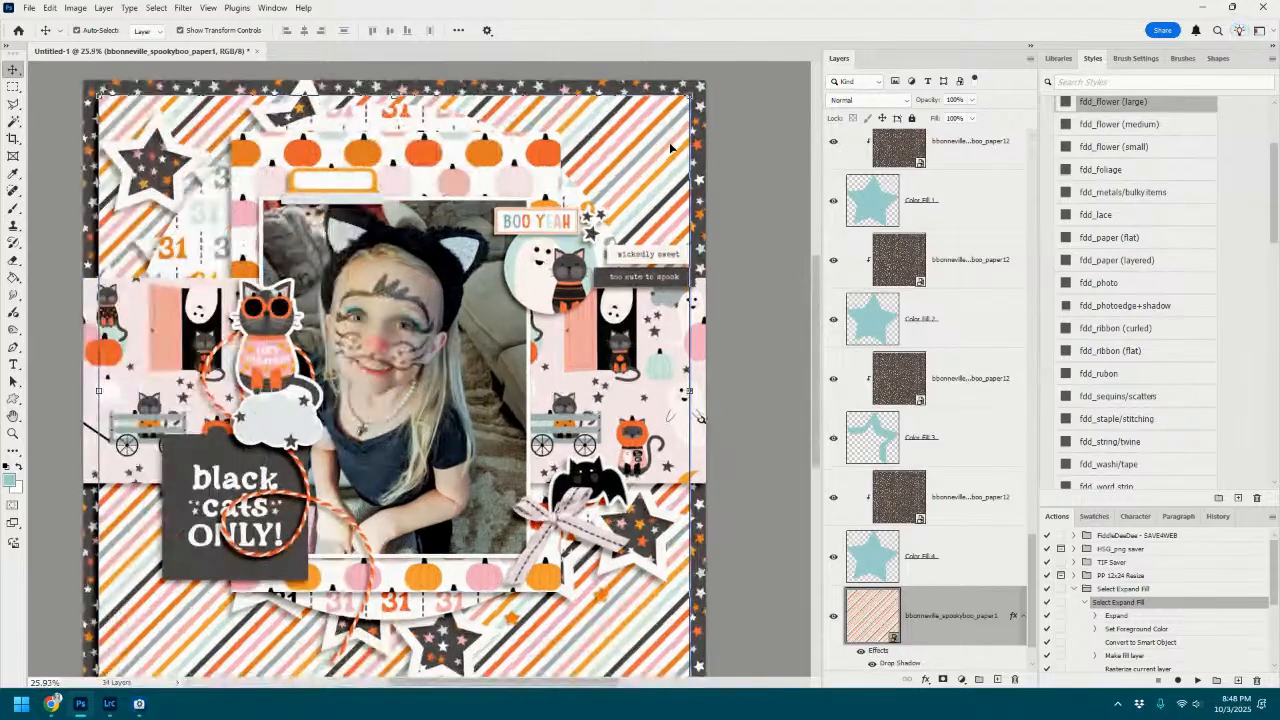
scroll(670, 144, "down", 1)
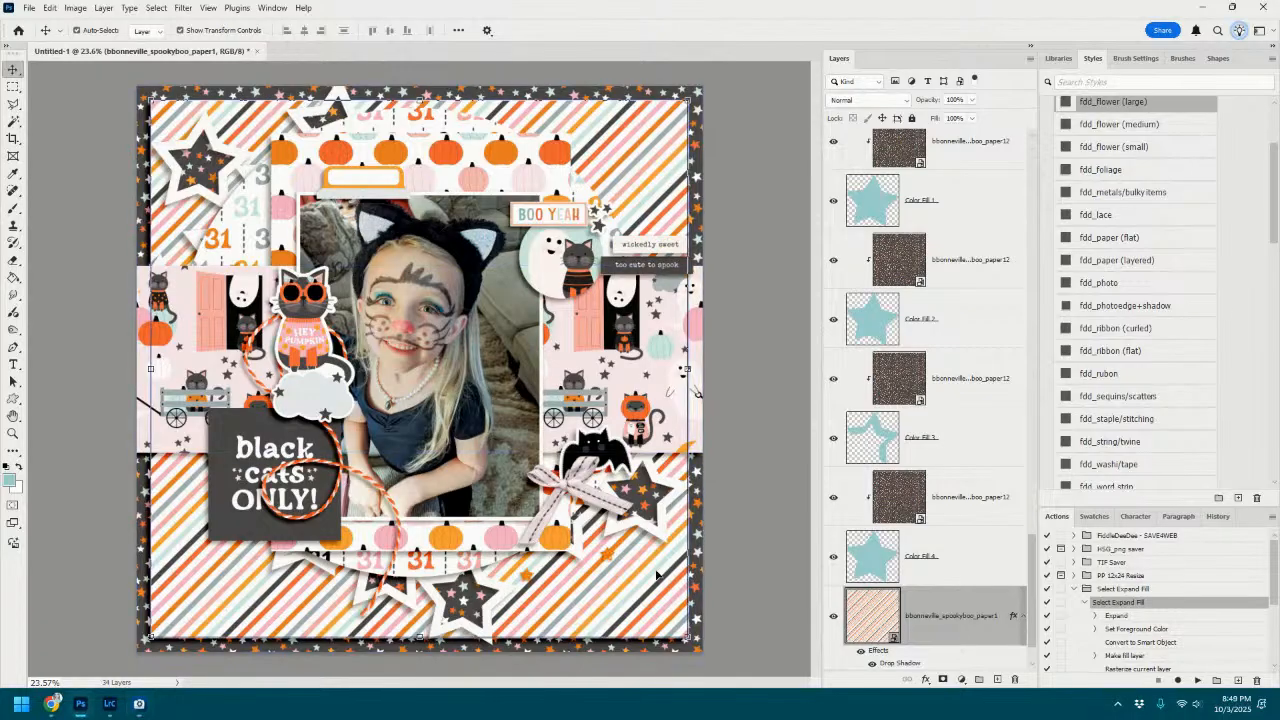
scroll(932, 590, "down", 1)
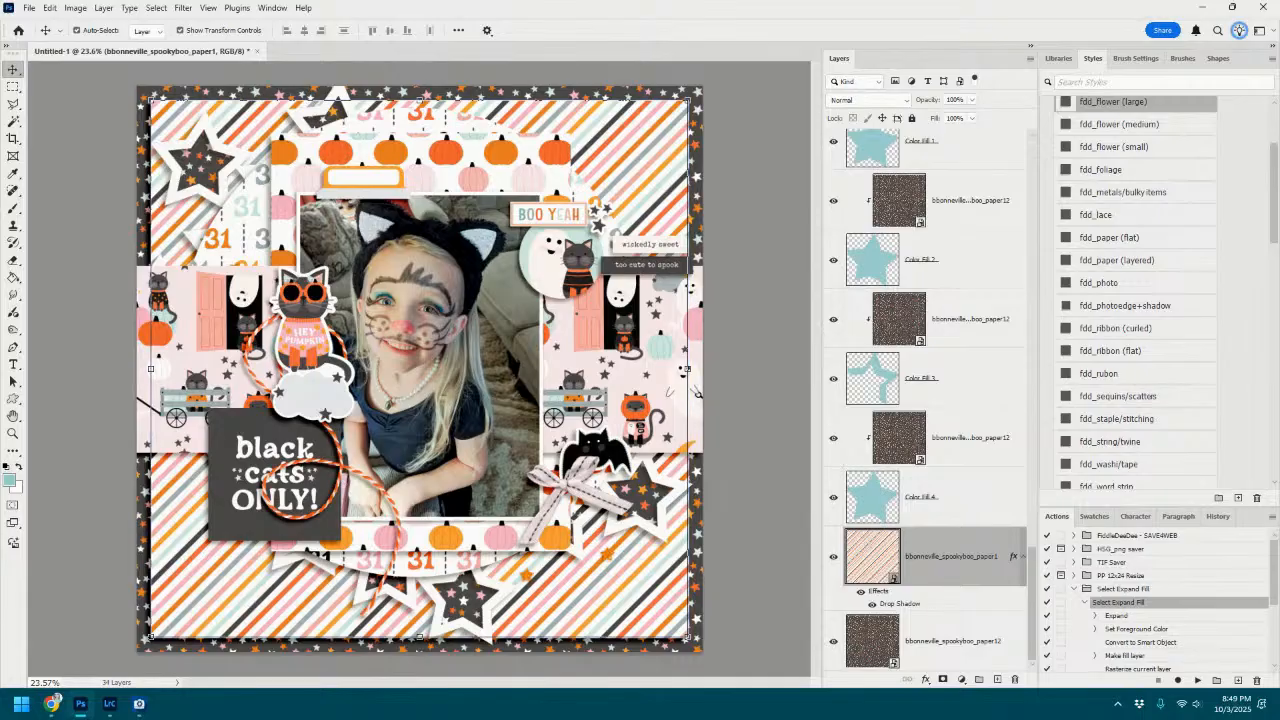
key("ctrl+v")
left_click_drag(457, 364, 605, 468)
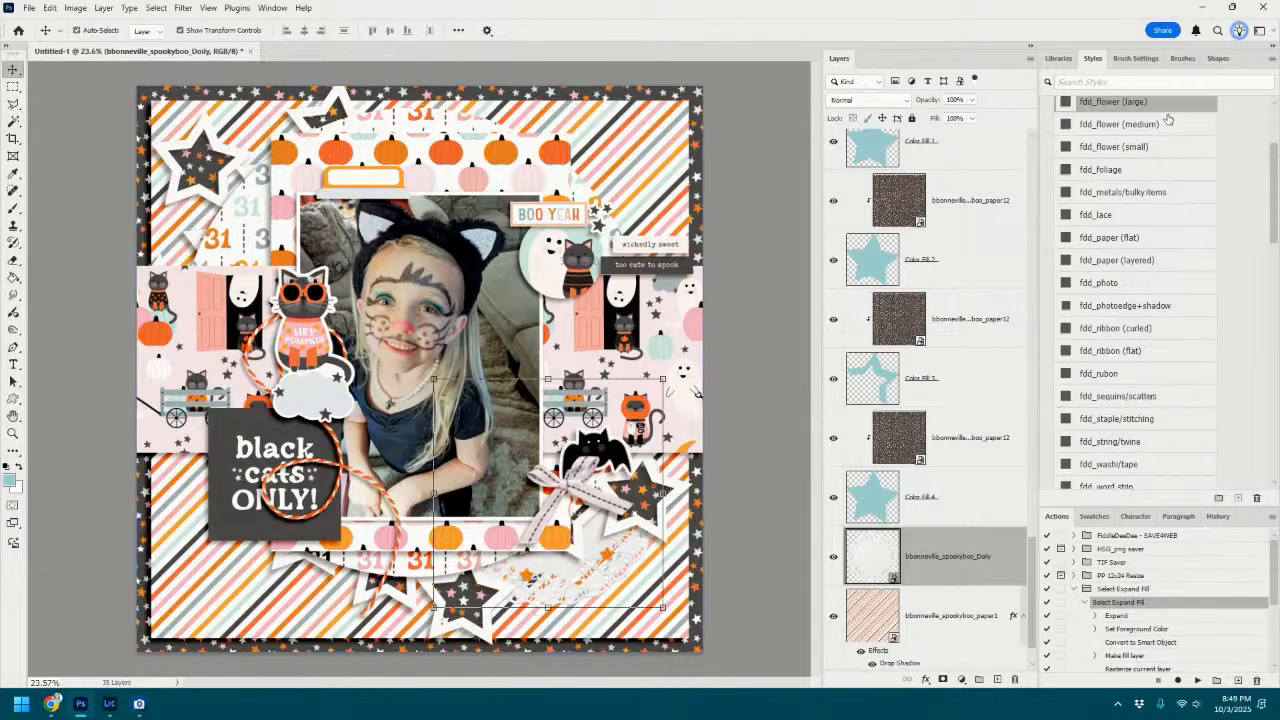
Apply the fdd_flower (small) style to the doily and copy it behind the papers near the upper-left star.
left_click(1146, 148)
left_click_drag(595, 558, 345, 291)
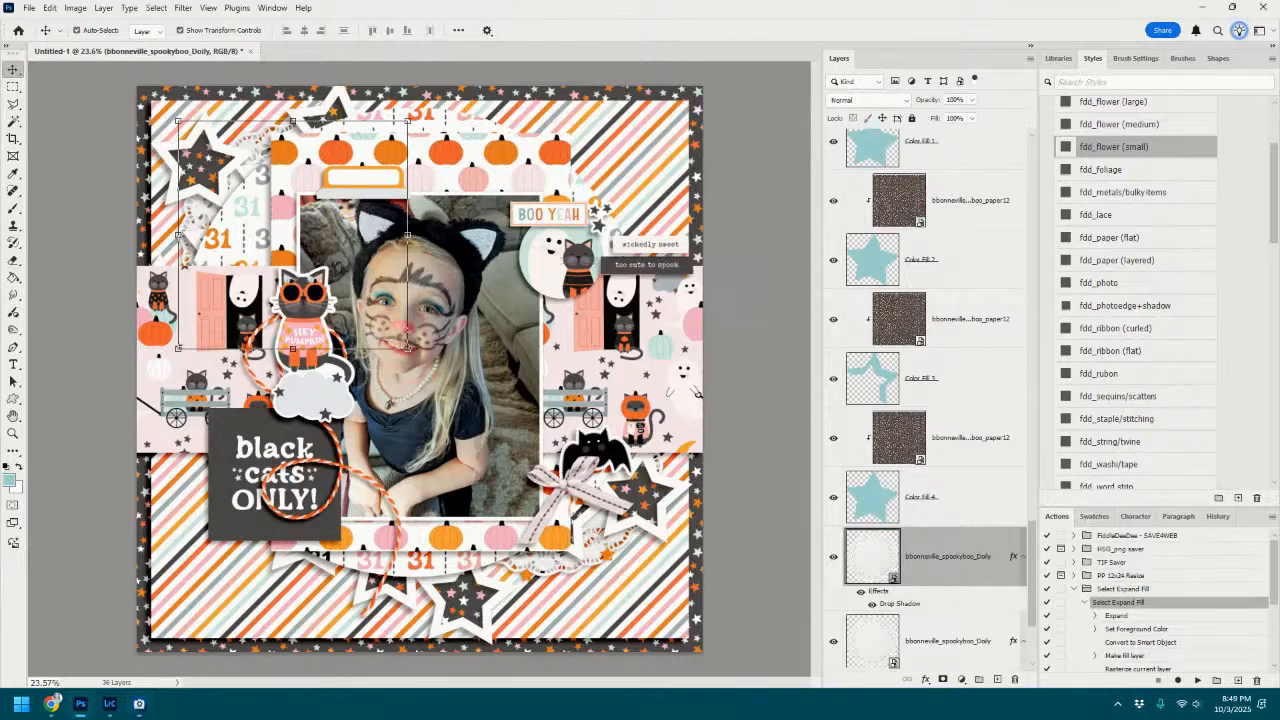
Add the FA-BOO-LOUS label on top of all layers with the fdd_flower (small) style, over the twine at the photo's lower-left corner.
left_click_drag(600, 396, 531, 411)
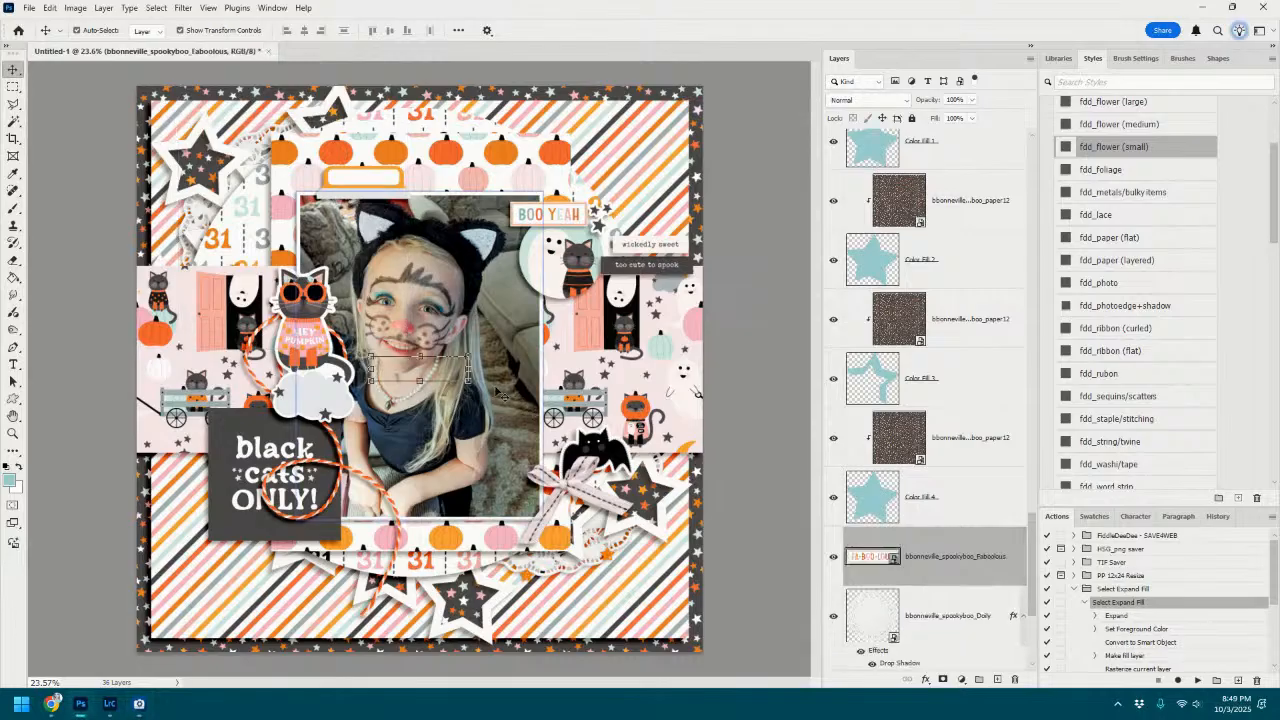
left_click(1124, 146)
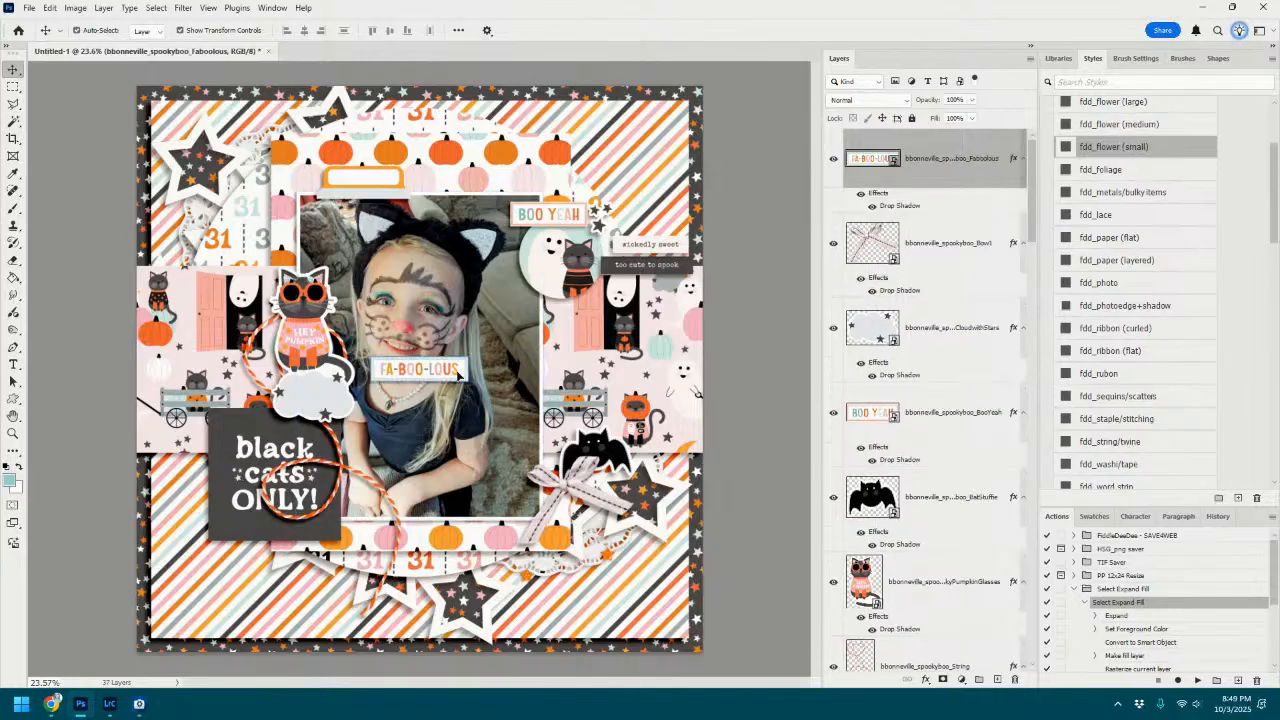
left_click_drag(462, 373, 416, 523)
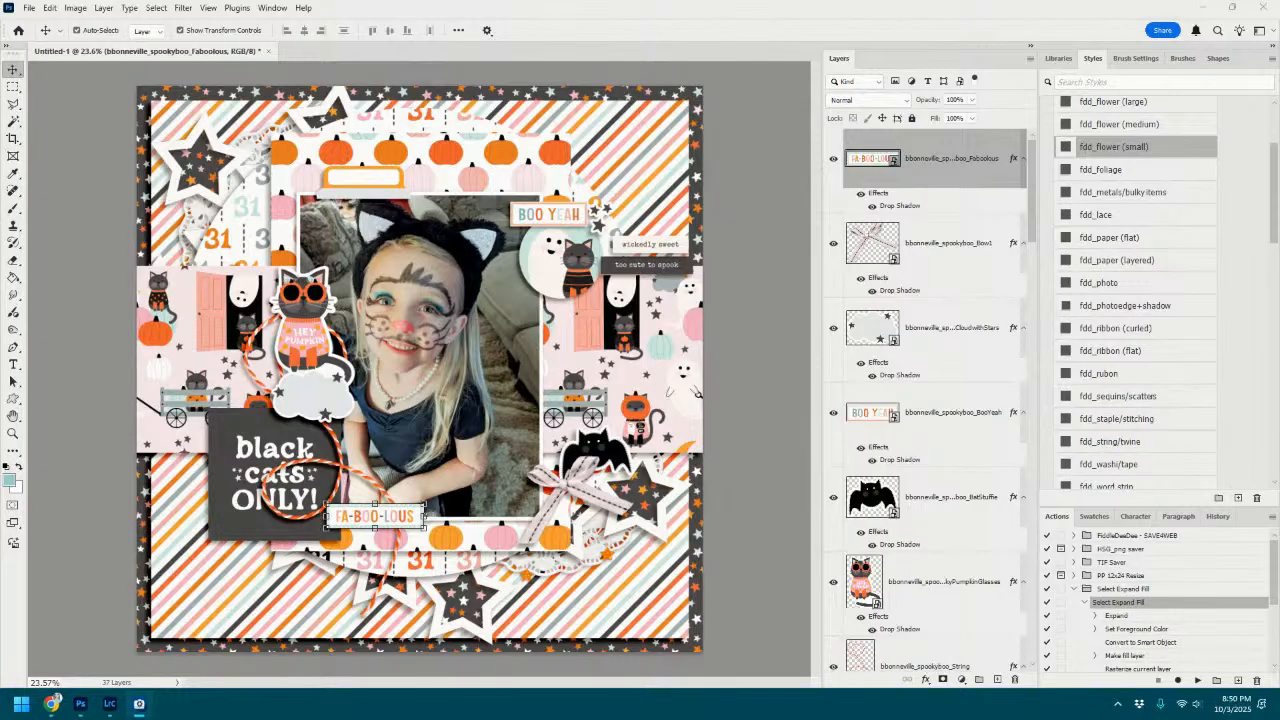
Add the orange flower with the fdd_flower (large) style, scale it to about 64%, and place it at the left of the cloud.
left_click_drag(1279, 375, 661, 434)
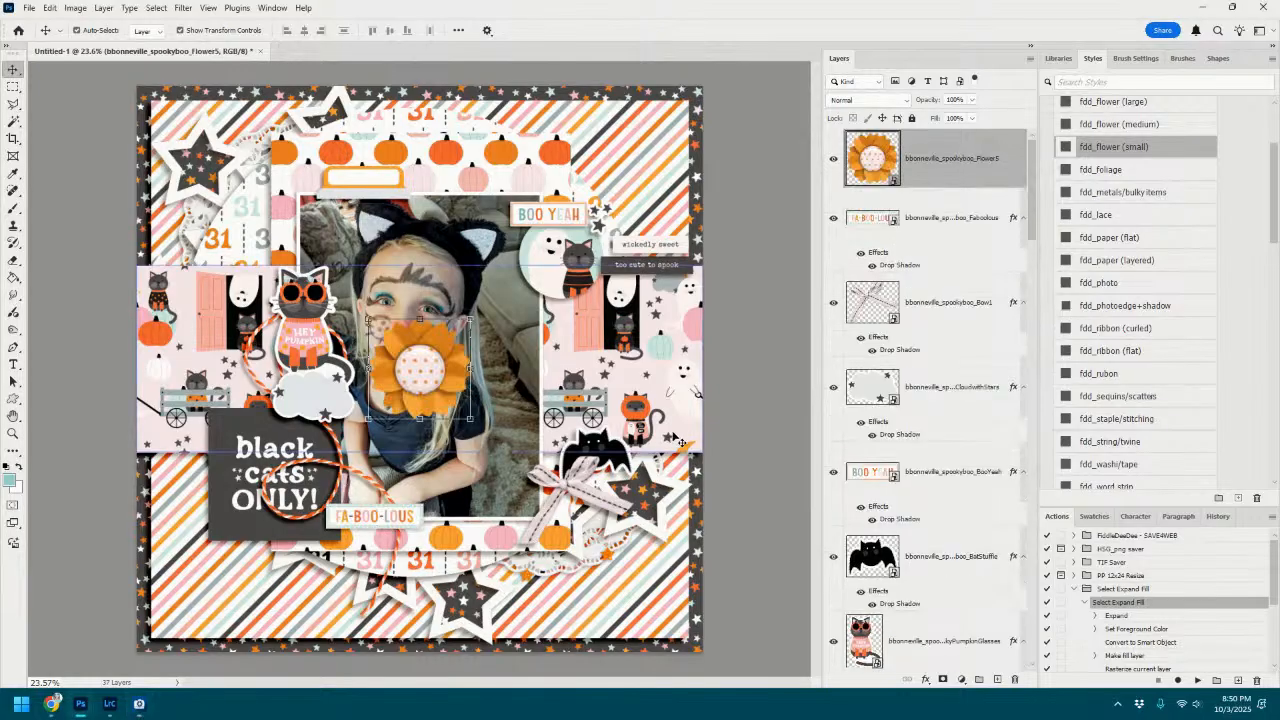
left_click(1136, 104)
left_click_drag(484, 321, 437, 350)
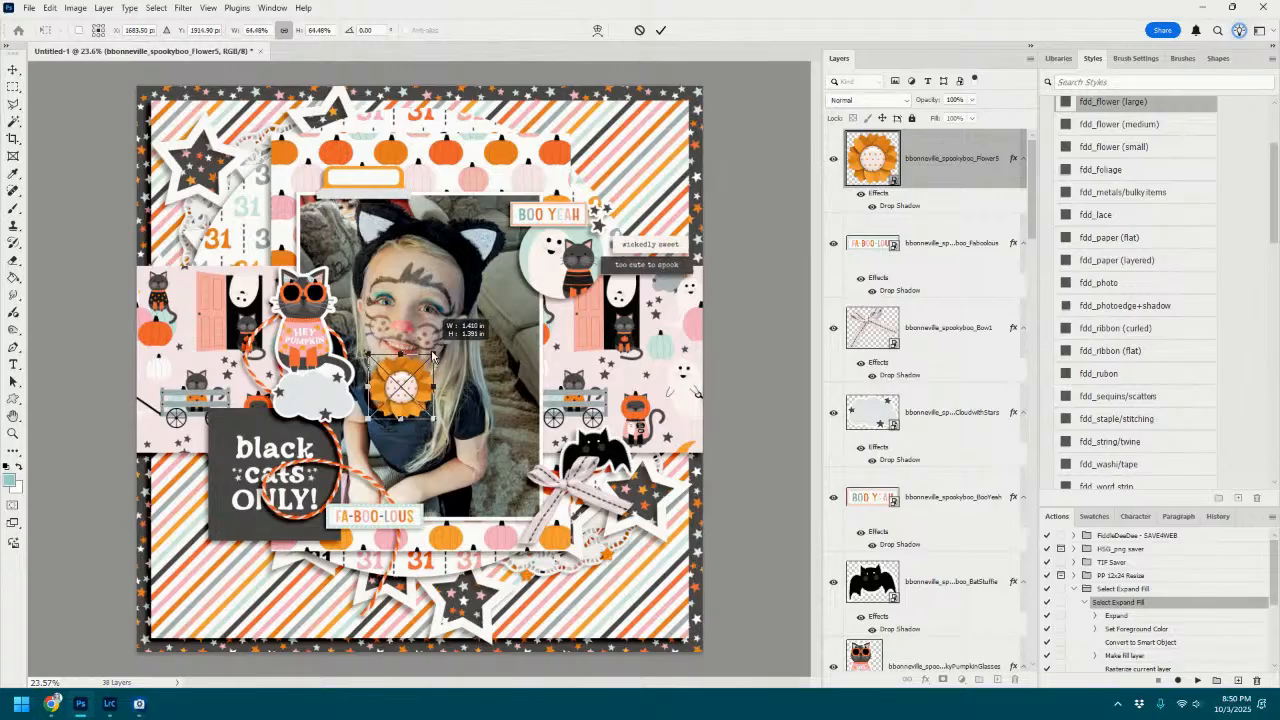
left_click(660, 30)
left_click_drag(405, 400, 252, 379)
Add the white flower with the fdd_flower (medium) style, shrink it, and place it above the "wickedly sweet" word strip.
left_click_drag(1279, 335, 654, 361)
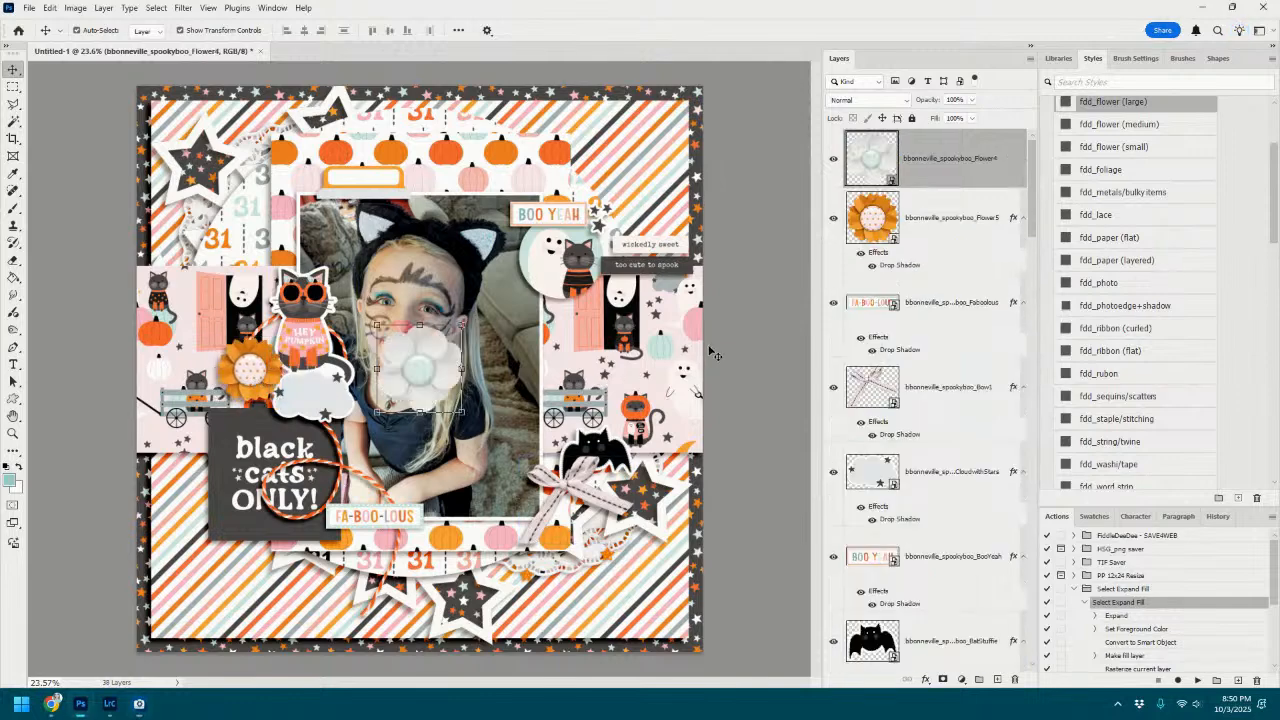
left_click(1140, 122)
left_click_drag(466, 322, 645, 214)
left_click(660, 30)
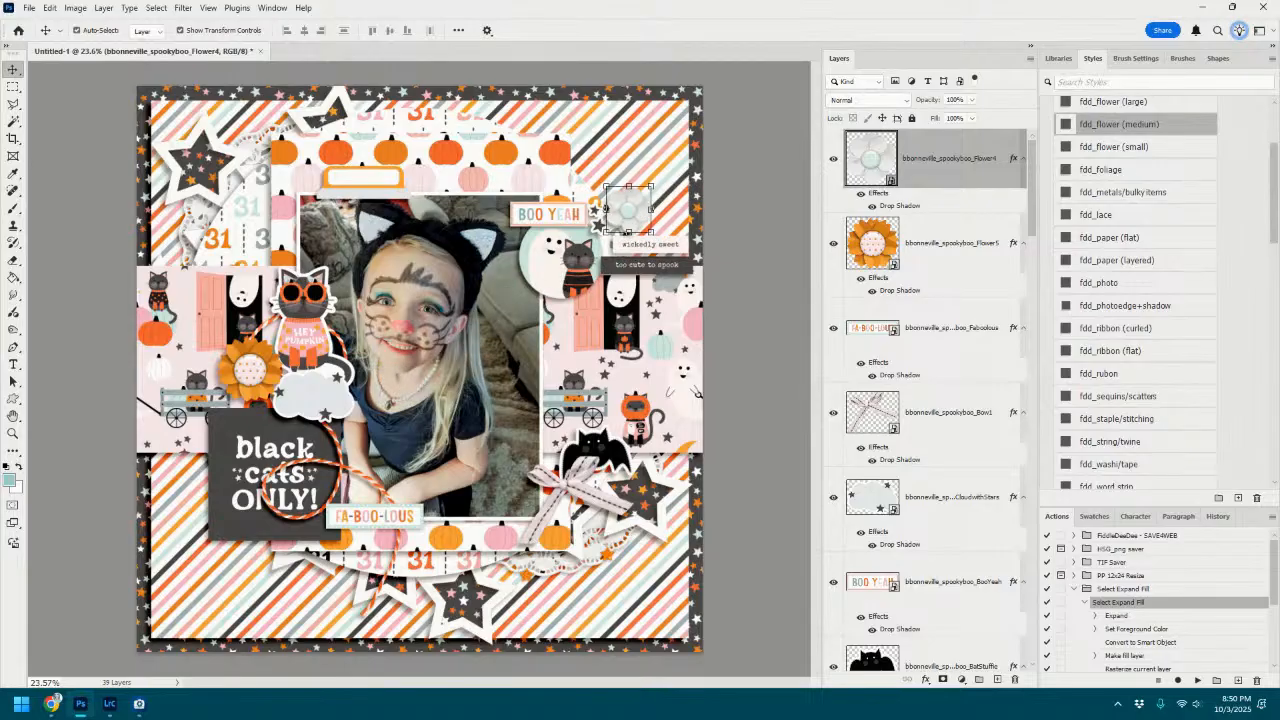
Add the black flower with the fdd_flower (large) style, shrink it, and place it over the bow at the photo's lower-right corner.
left_click_drag(718, 280, 722, 281)
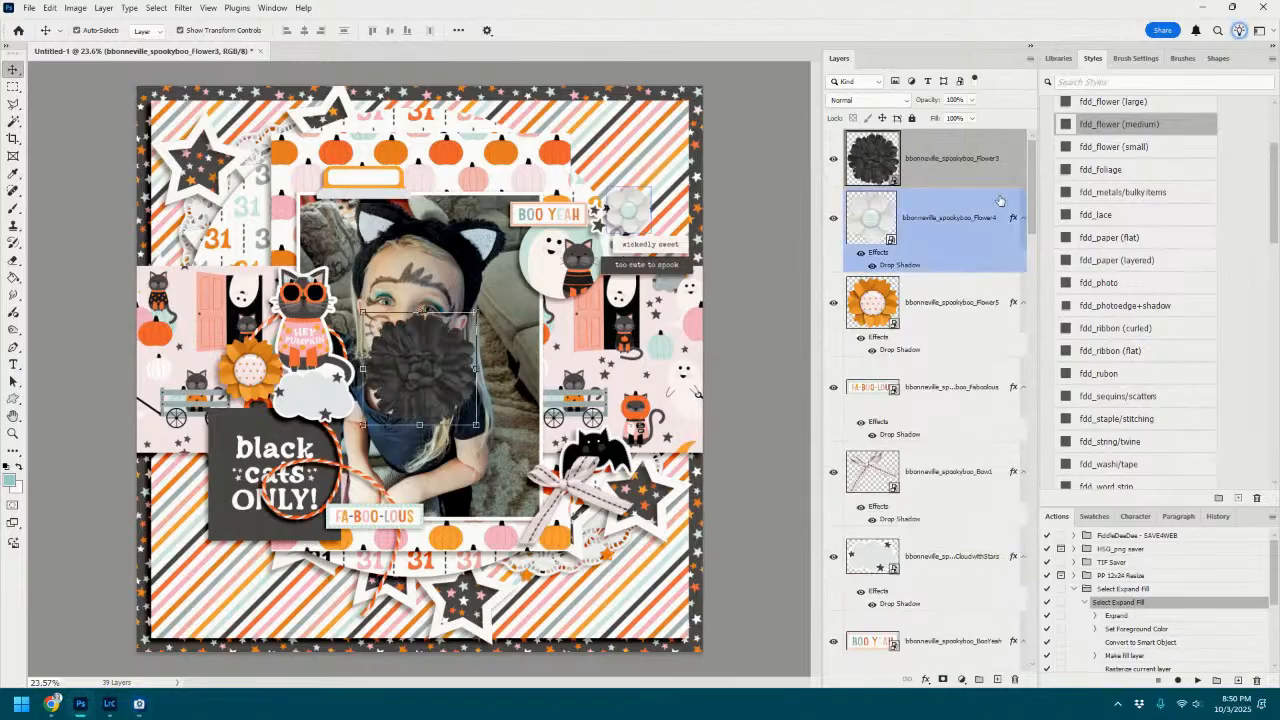
left_click(1101, 103)
left_click_drag(477, 313, 605, 525)
left_click(660, 30)
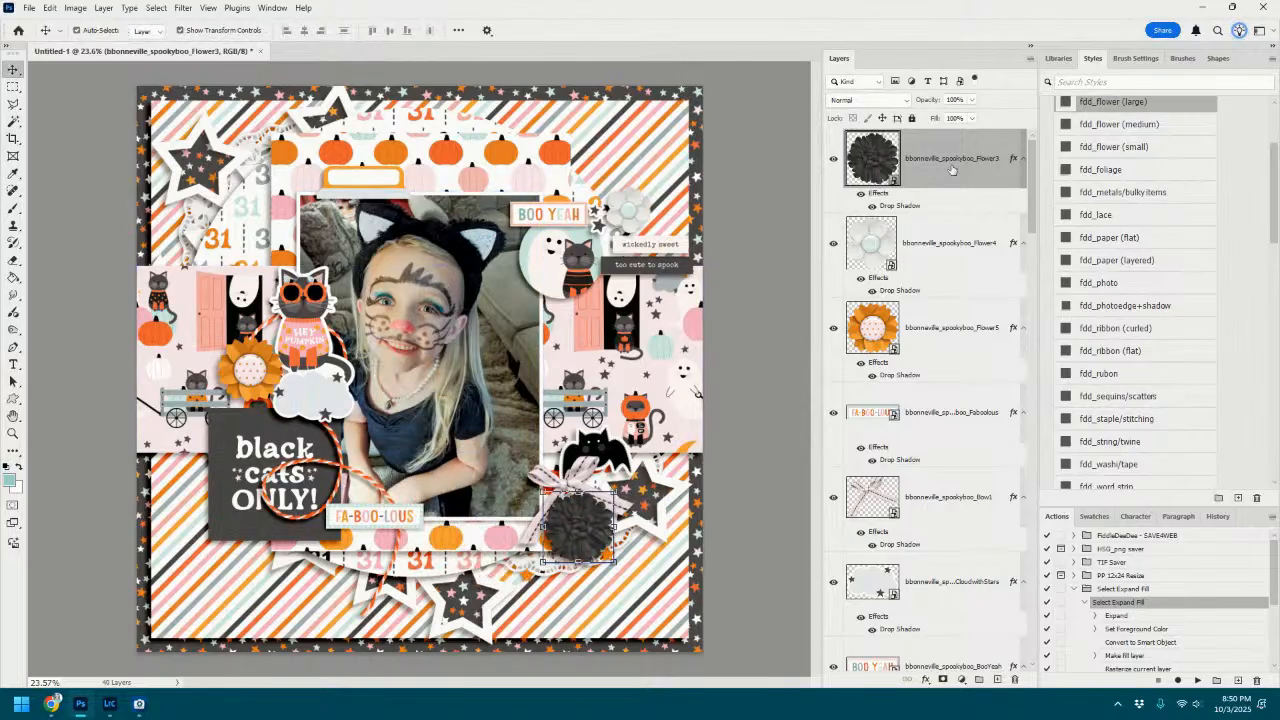
Reorder the black flower's layer directly beneath the bow and nudge the flower slightly to the right.
left_click(962, 230)
left_click_drag(958, 193, 955, 470)
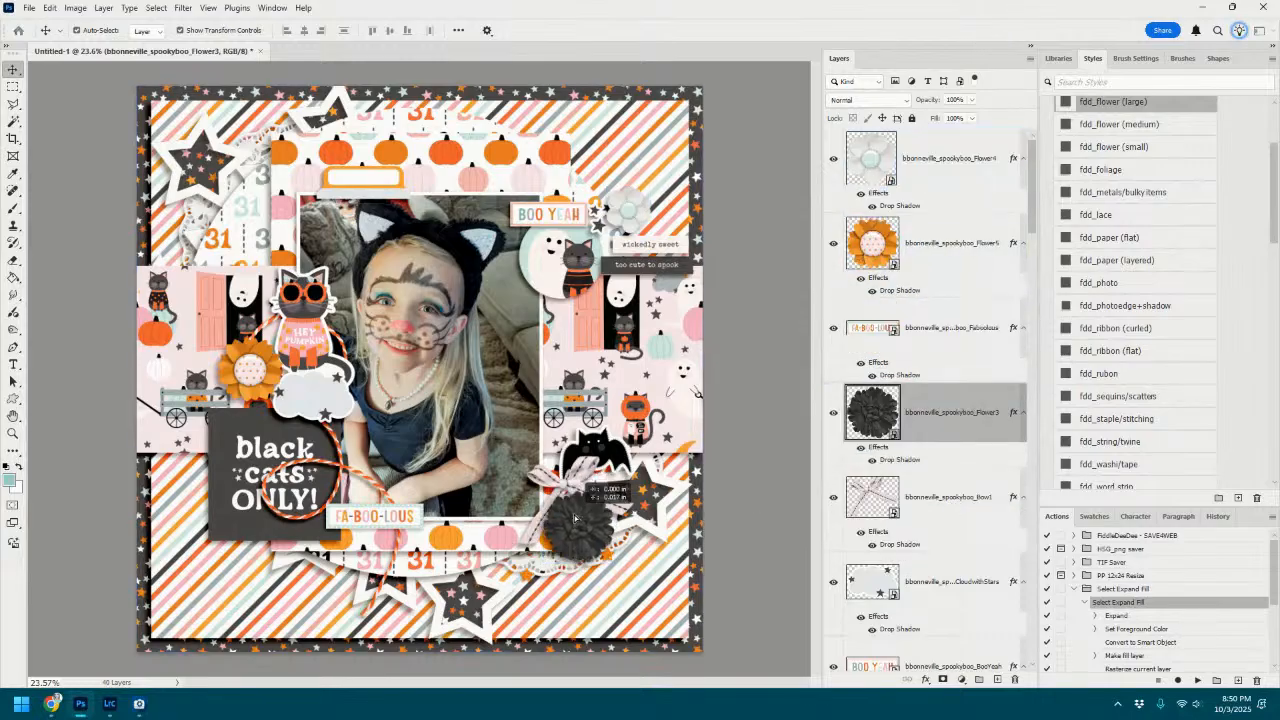
left_click(940, 502)
left_click_drag(940, 503, 930, 405)
left_click_drag(594, 531, 599, 531)
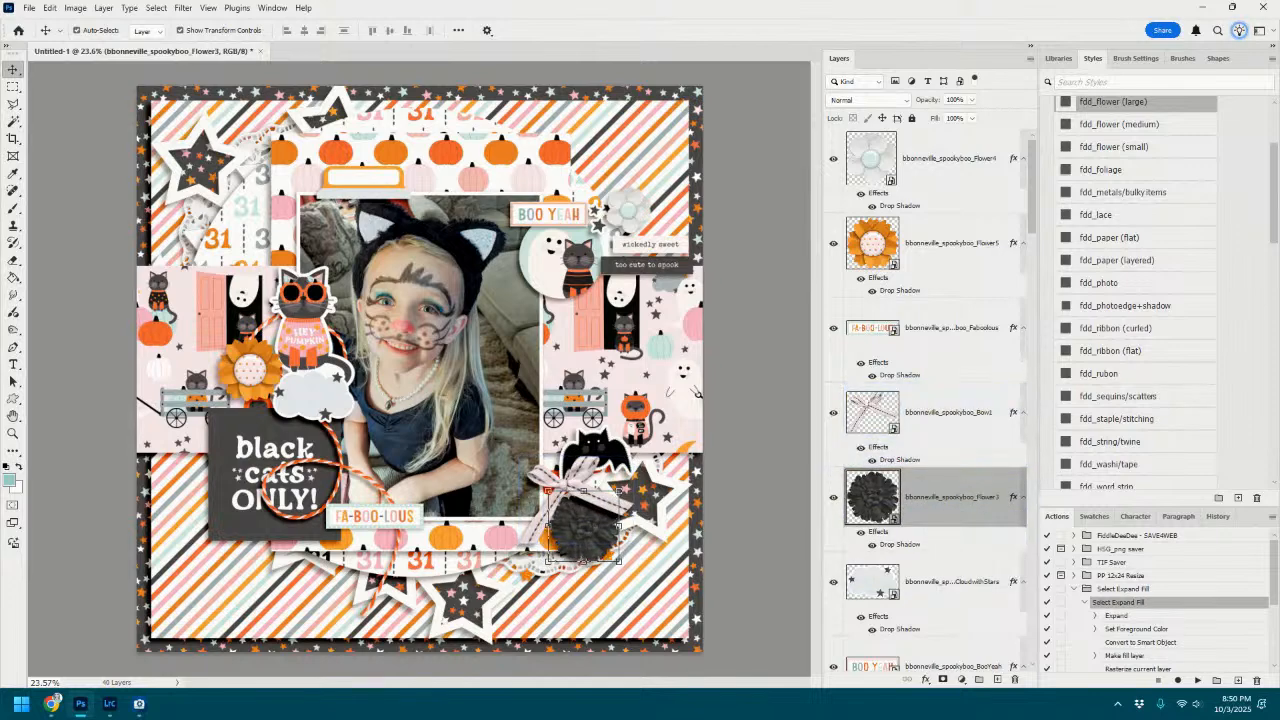
Add the pink flower with the fdd_flower (medium) style, scale it to about 49%, and place it beside the bat.
left_click_drag(1279, 350, 720, 368)
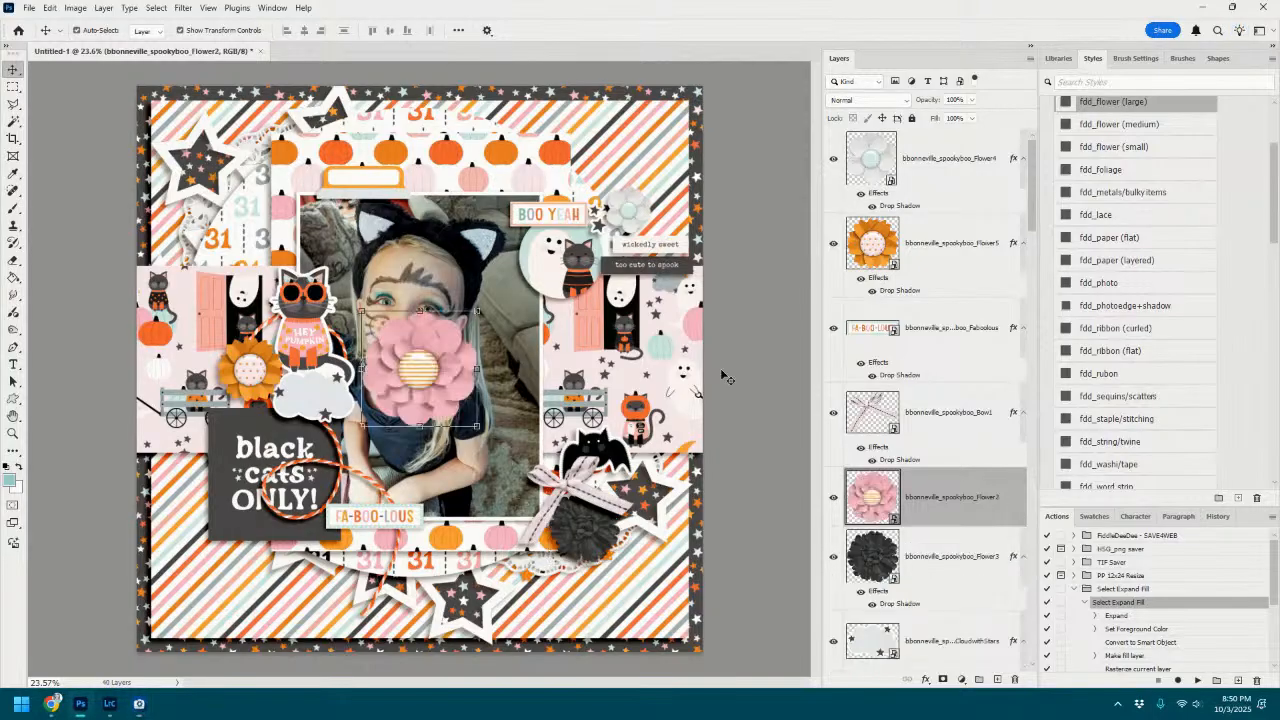
left_click(1118, 123)
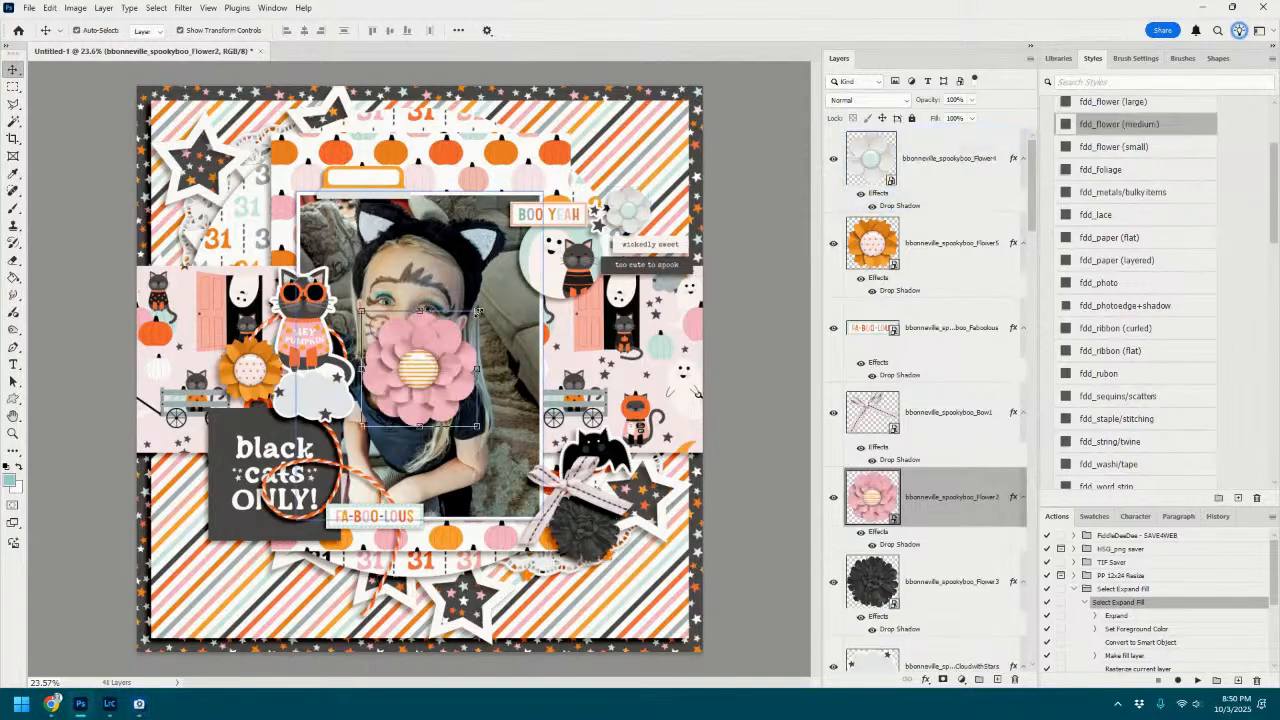
left_click_drag(478, 312, 418, 370)
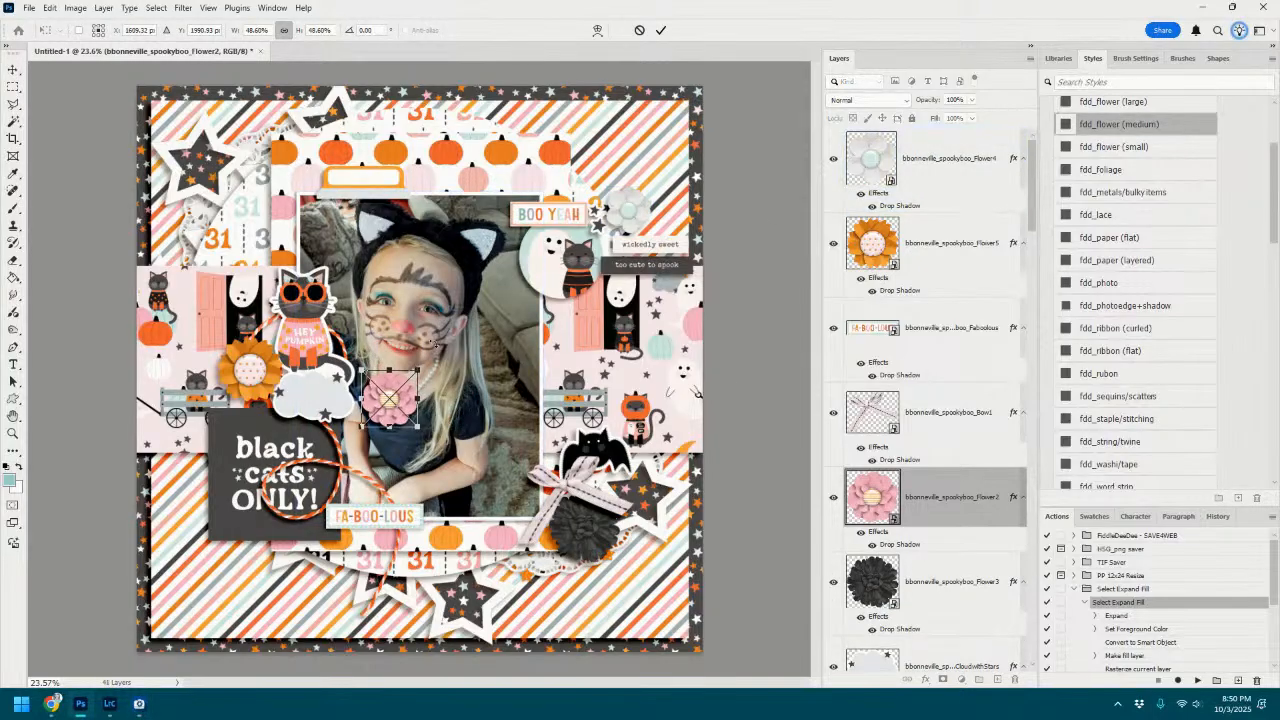
left_click(662, 30)
left_click_drag(413, 396, 569, 460)
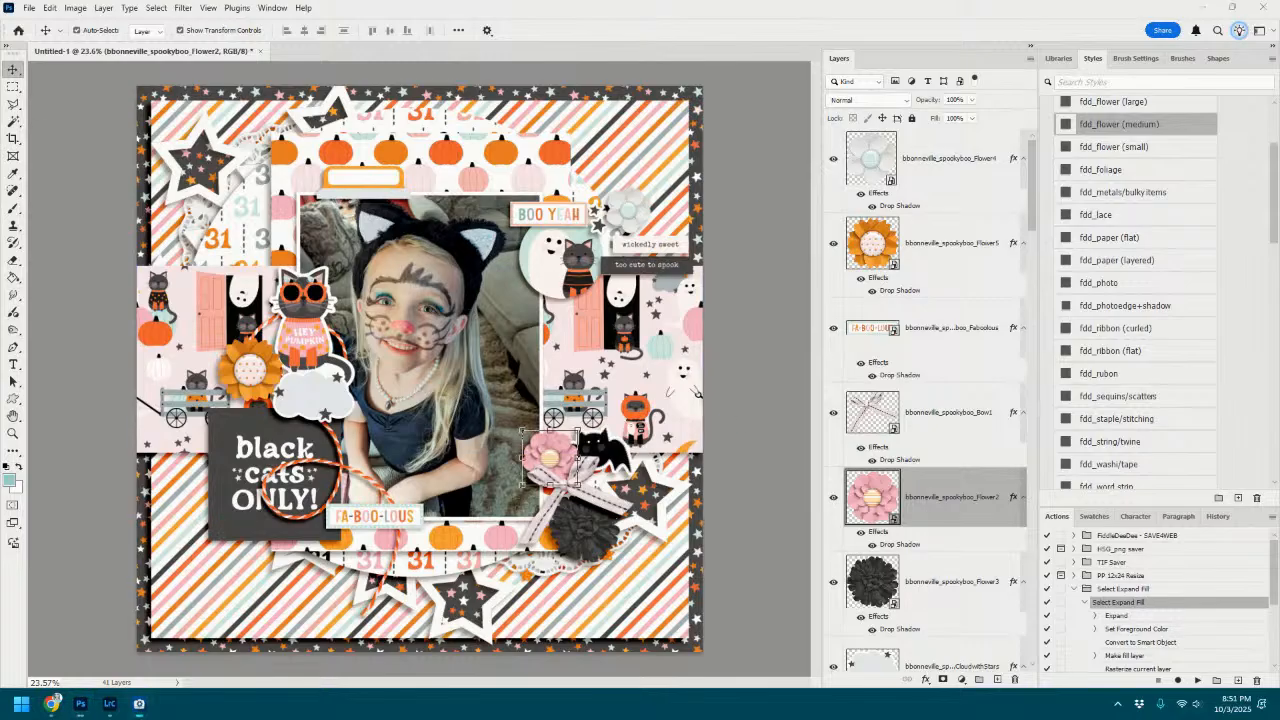
Apply the fdd_flower (large) style to the blue-gray flower, shrink it, and place it above and left of the orange flower.
left_click(1142, 102)
left_click_drag(461, 323, 223, 343)
left_click(661, 31)
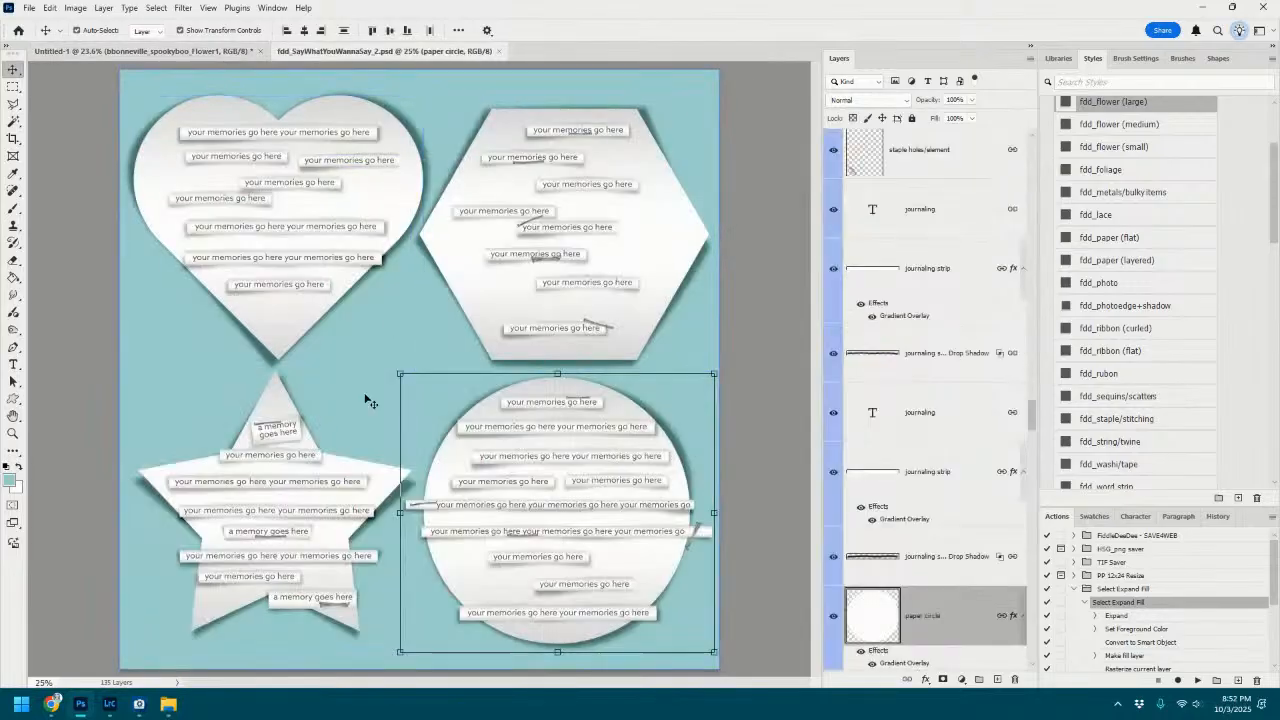
Copy all the star journaling layers from fdd_SayWhatYouWannaSay_2.psd into the scrapbook page and place them in its upper-right area.
left_click(372, 468)
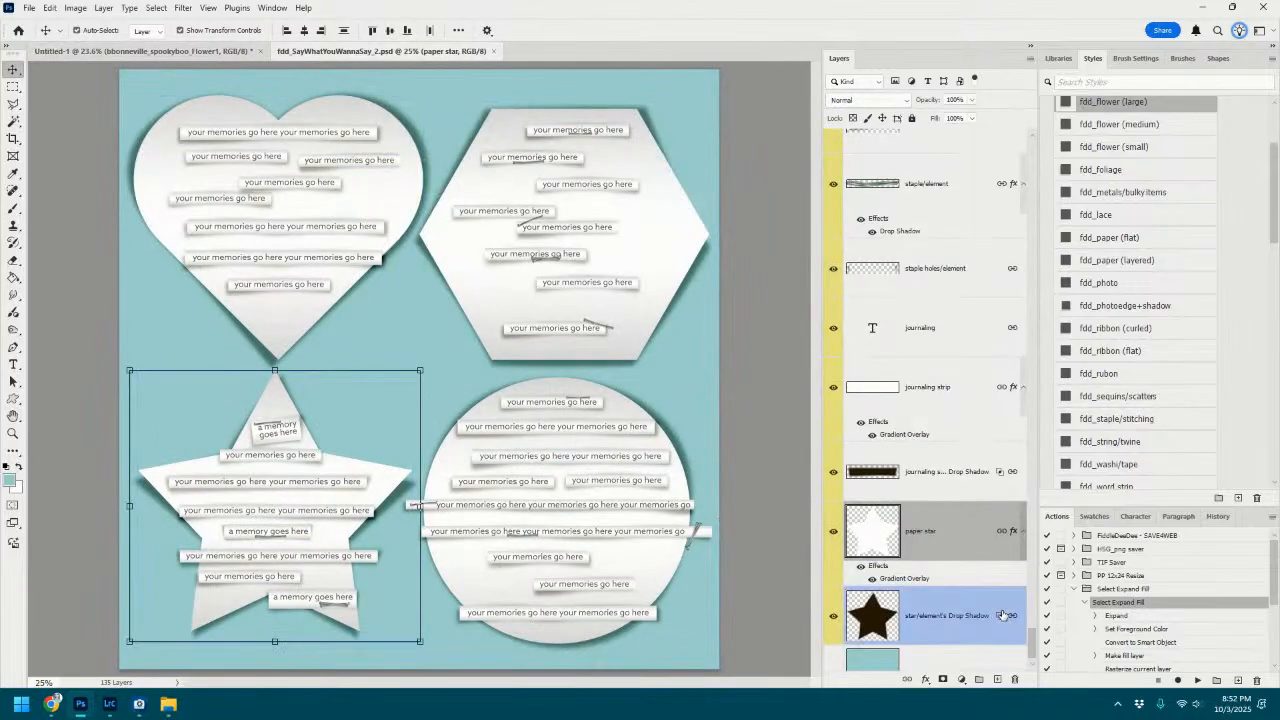
left_click(958, 628)
scroll(985, 457, "up", 3)
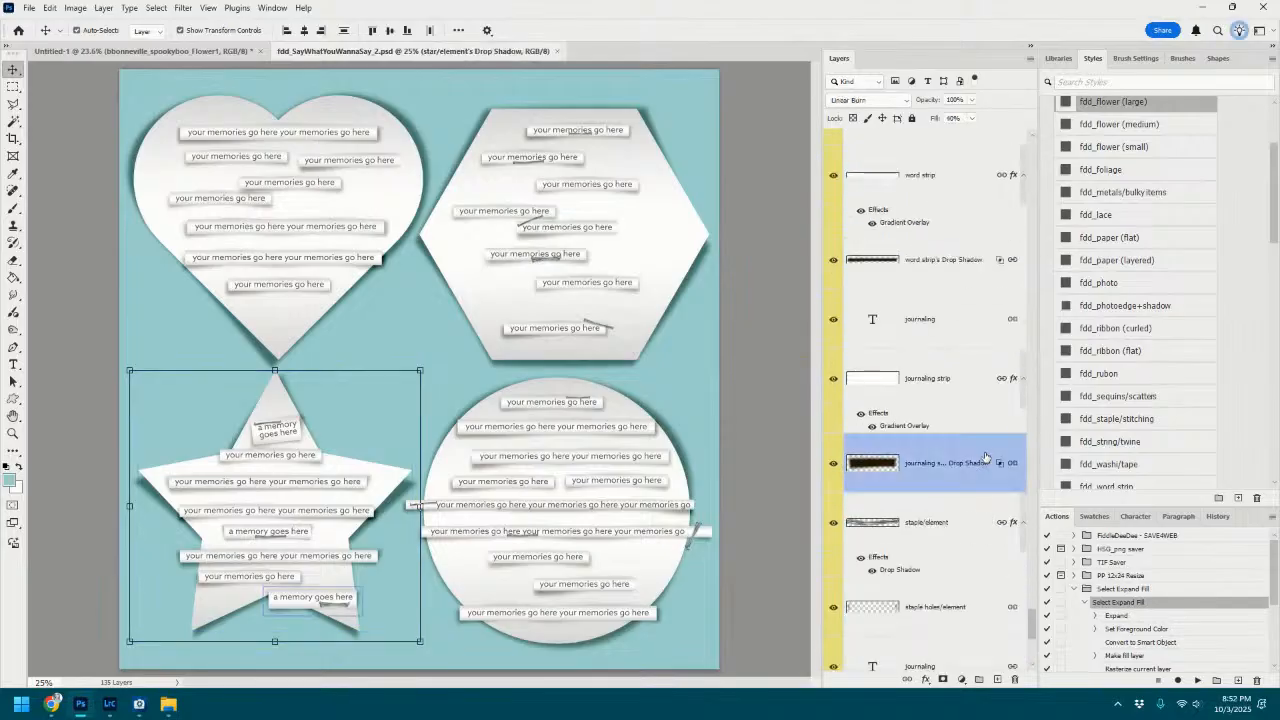
scroll(985, 457, "down", 5)
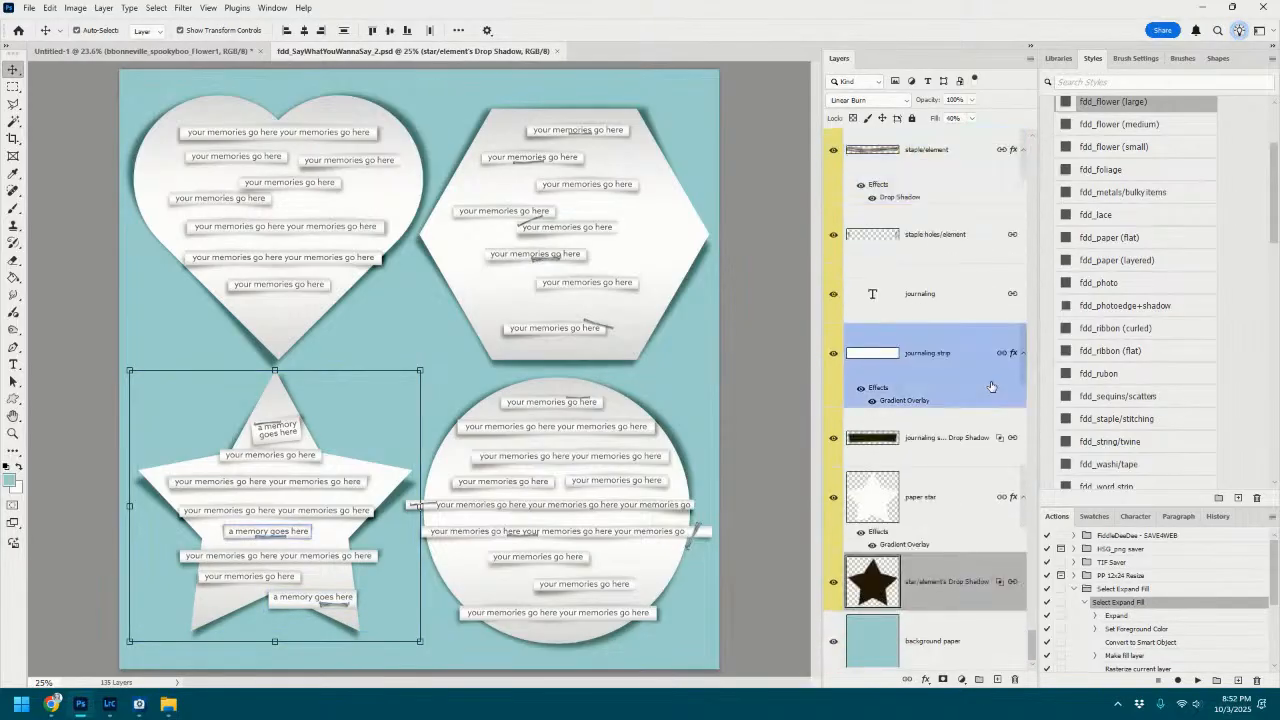
scroll(991, 386, "up", 6)
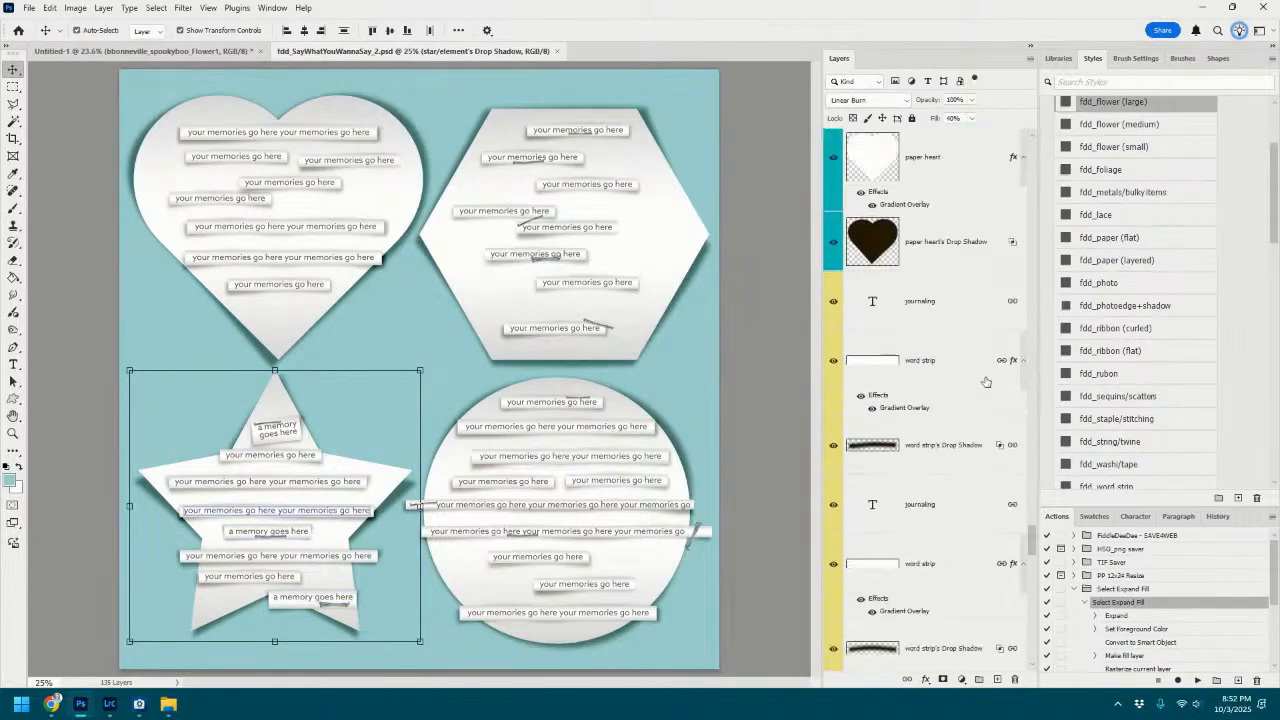
left_click(951, 301, "shift")
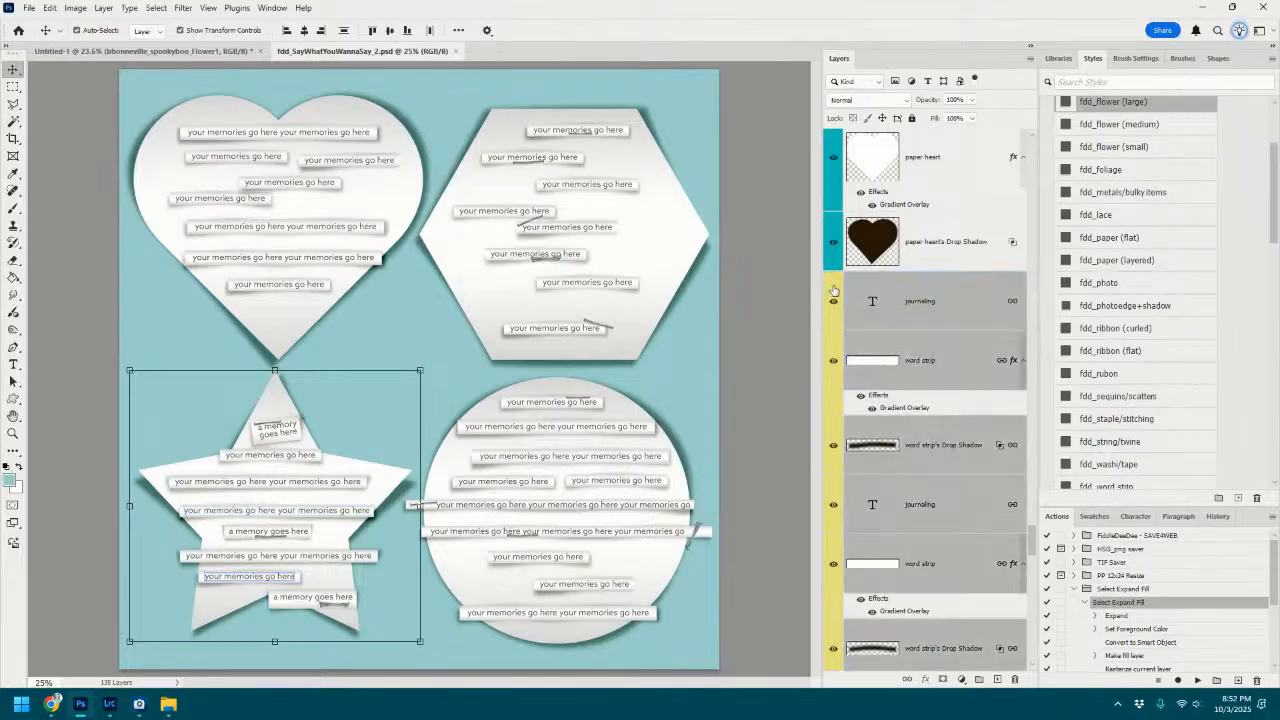
left_click_drag(868, 291, 413, 383)
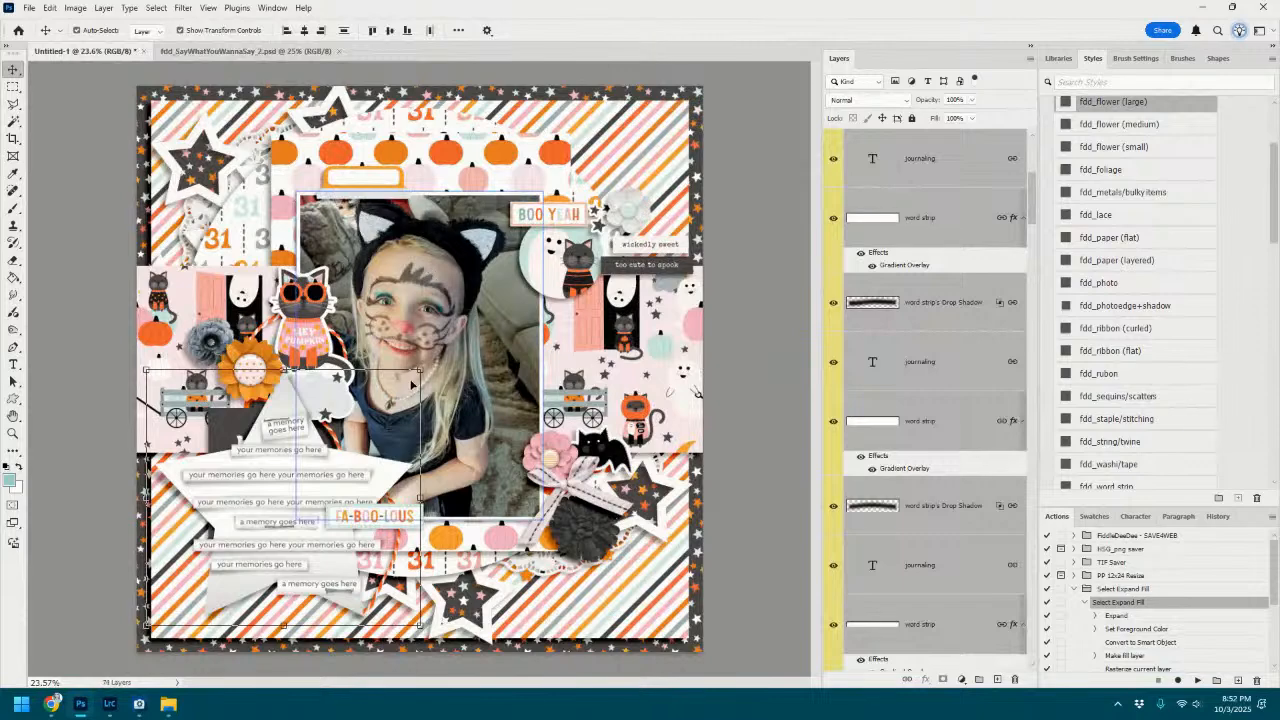
left_click_drag(342, 532, 695, 170)
Regroup the pink flower, bat, bow and black flower around the cat cluster and "black cats ONLY!" card on the page's left side.
left_click_drag(557, 456, 222, 418)
left_click_drag(595, 446, 285, 241)
left_click_drag(592, 475, 350, 488)
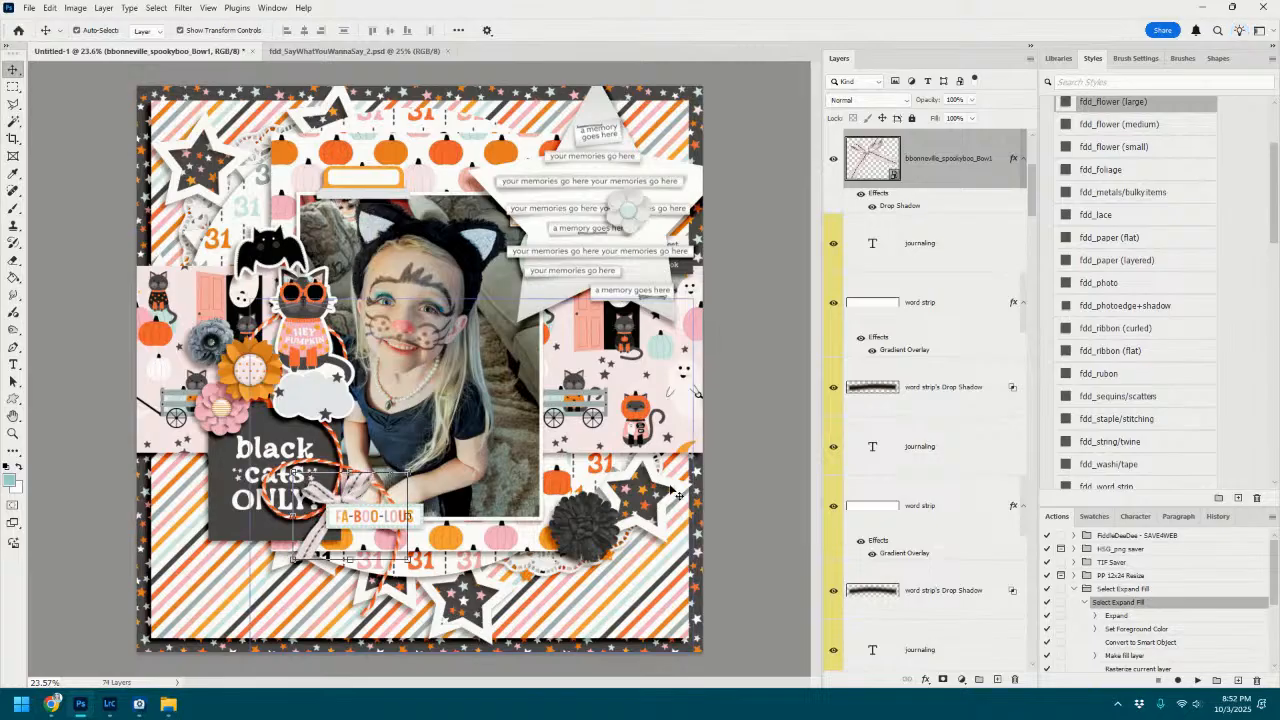
left_click_drag(600, 496, 186, 372)
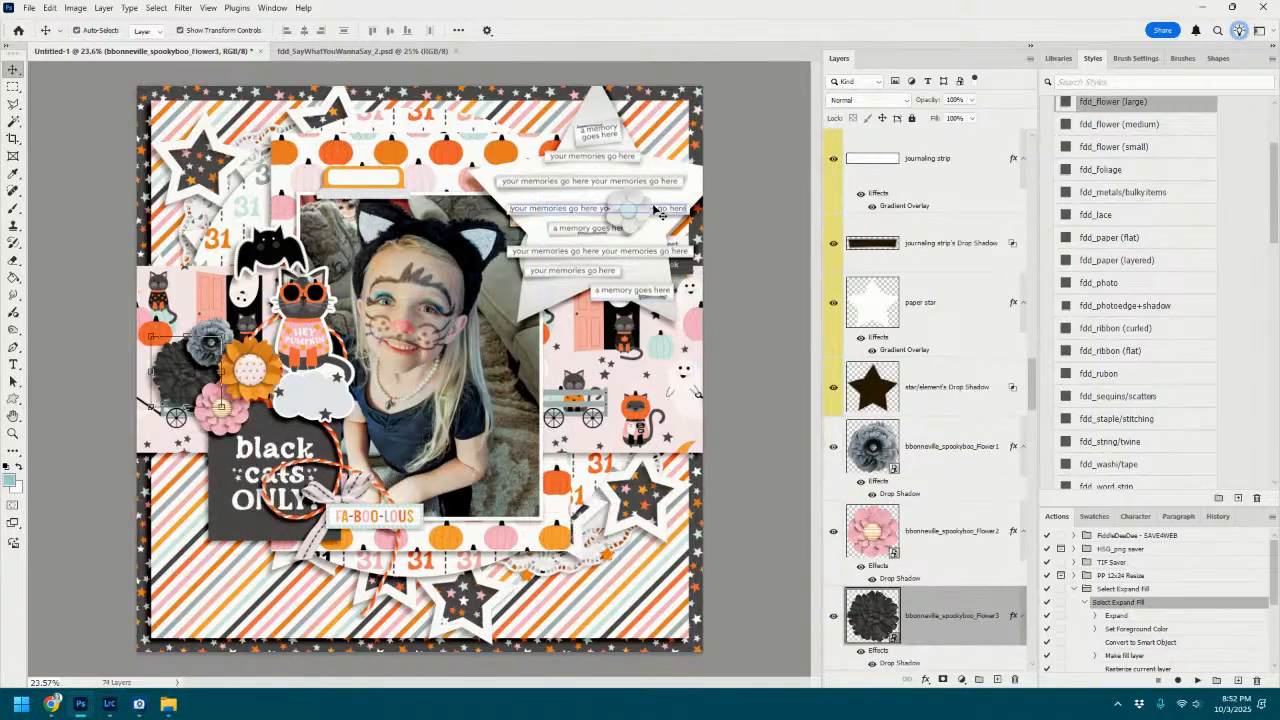
Move the linked journaling star to the page's lower-right corner and rotate it about 3.5° clockwise.
left_click_drag(598, 106, 564, 410)
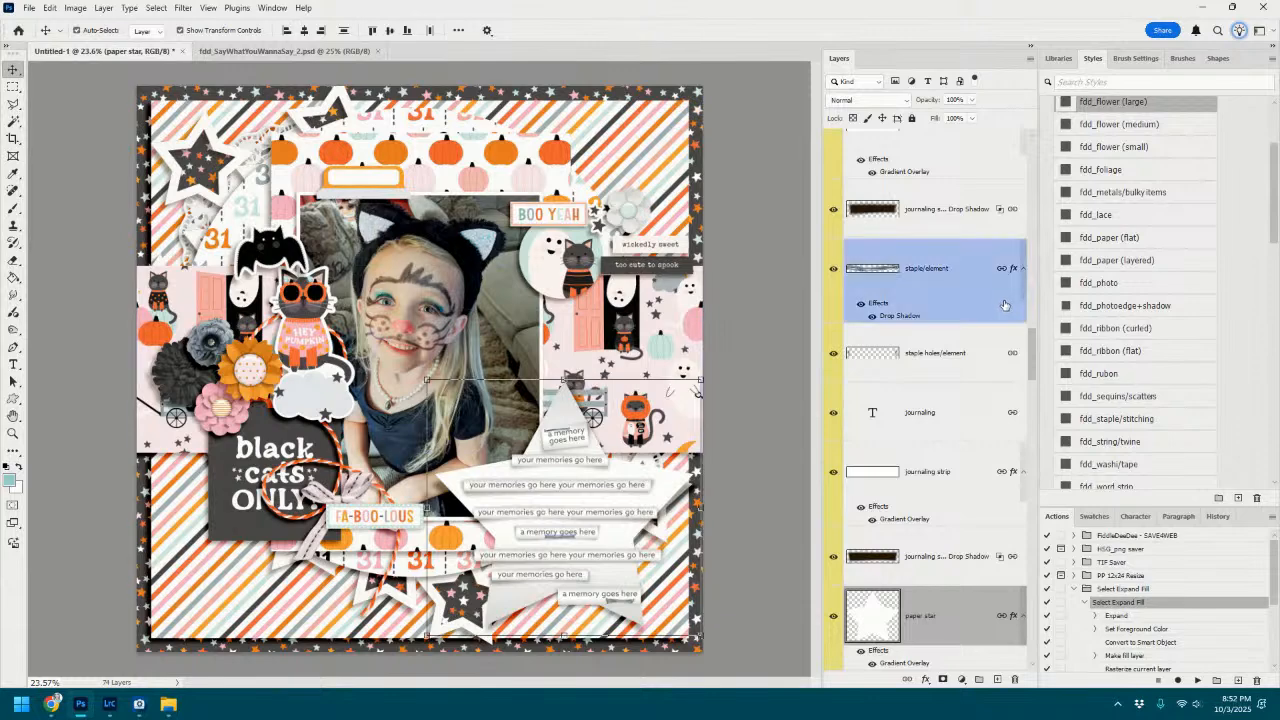
key("ctrl+t")
left_click_drag(716, 369, 752, 379)
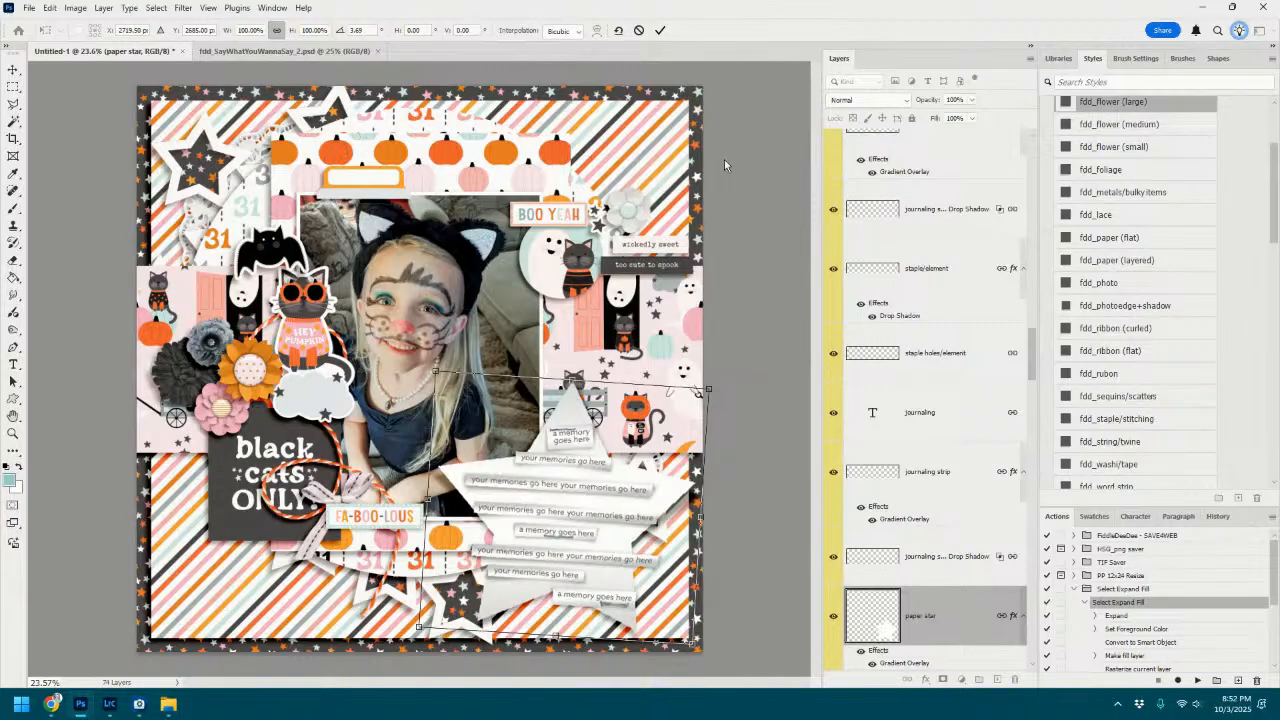
left_click(660, 30)
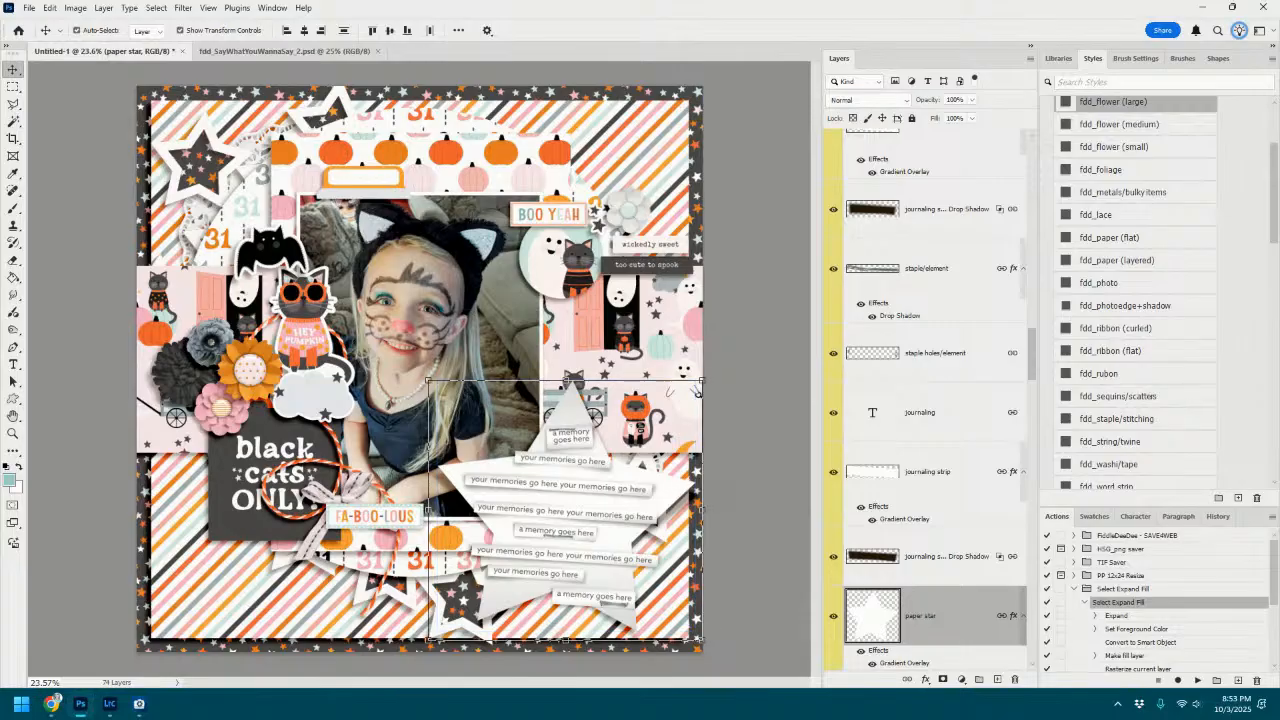
Clip the dark moon-and-cloud paper to the journaling star, rotate it about 6.5°, and shift it slightly within the star.
left_click_drag(1279, 550, 678, 566)
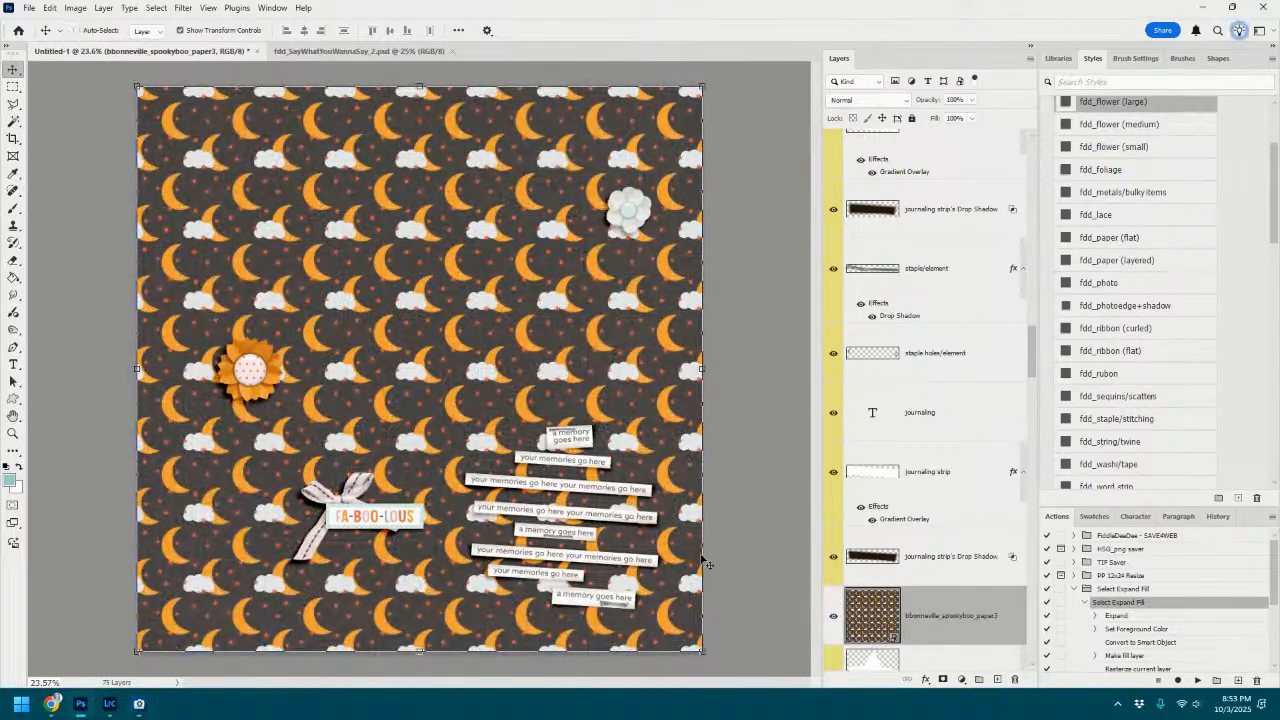
key("ctrl+alt+g")
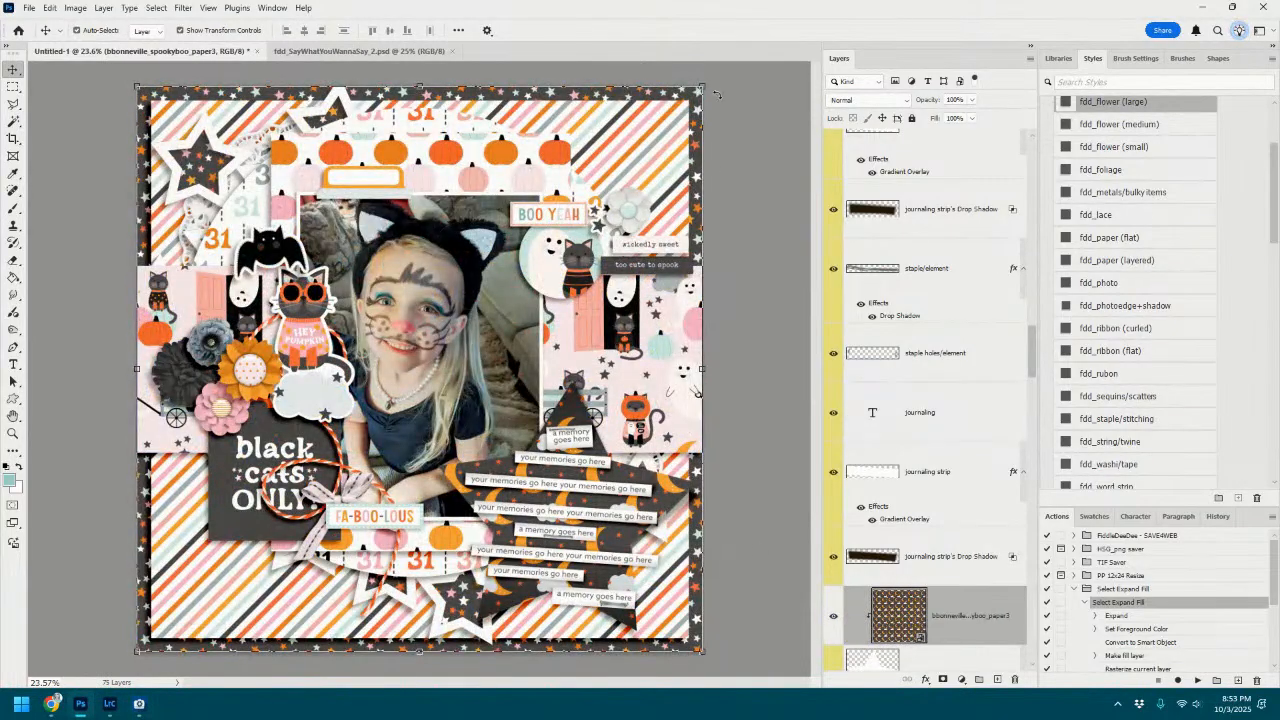
key("ctrl+t")
left_click_drag(716, 106, 741, 132)
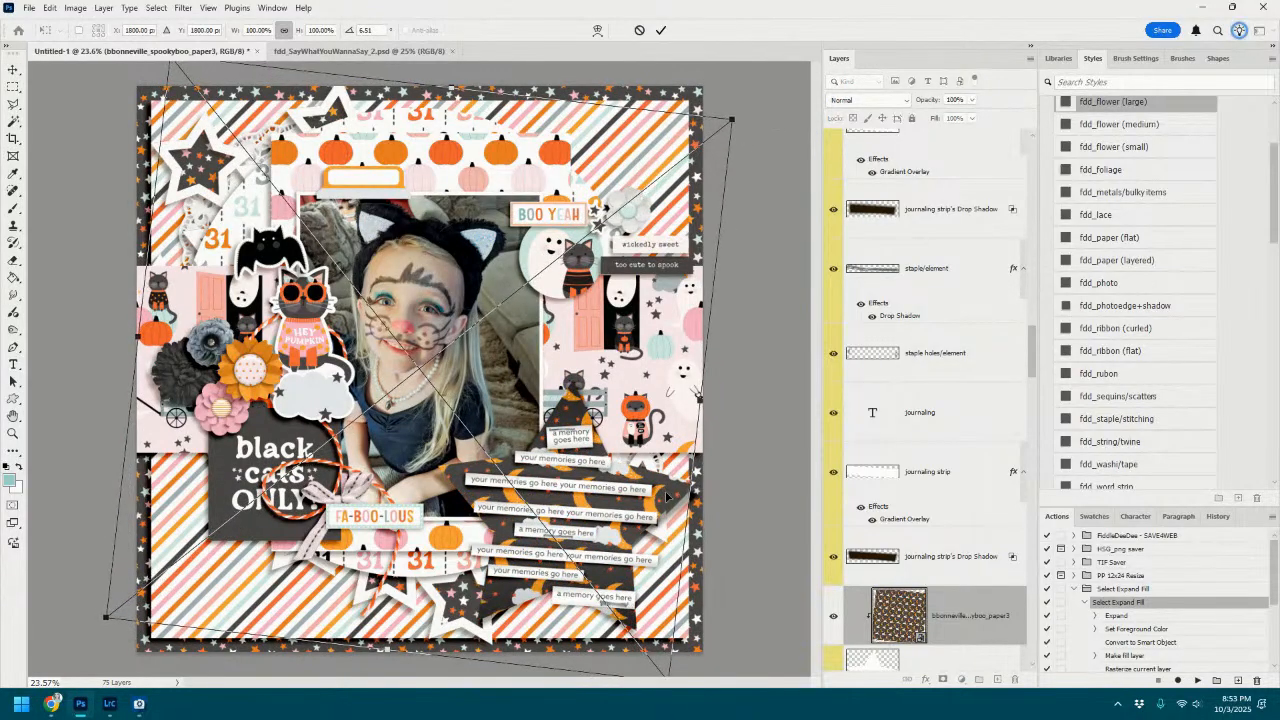
left_click_drag(670, 491, 678, 513)
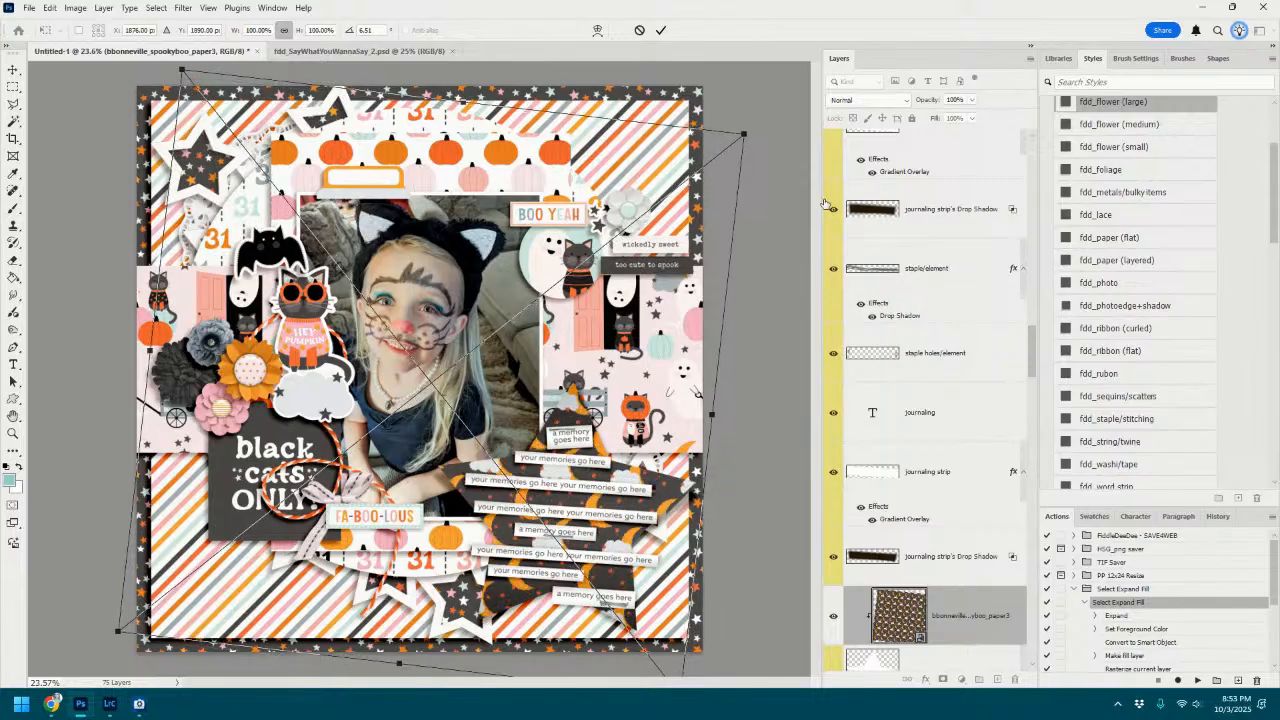
left_click(660, 30)
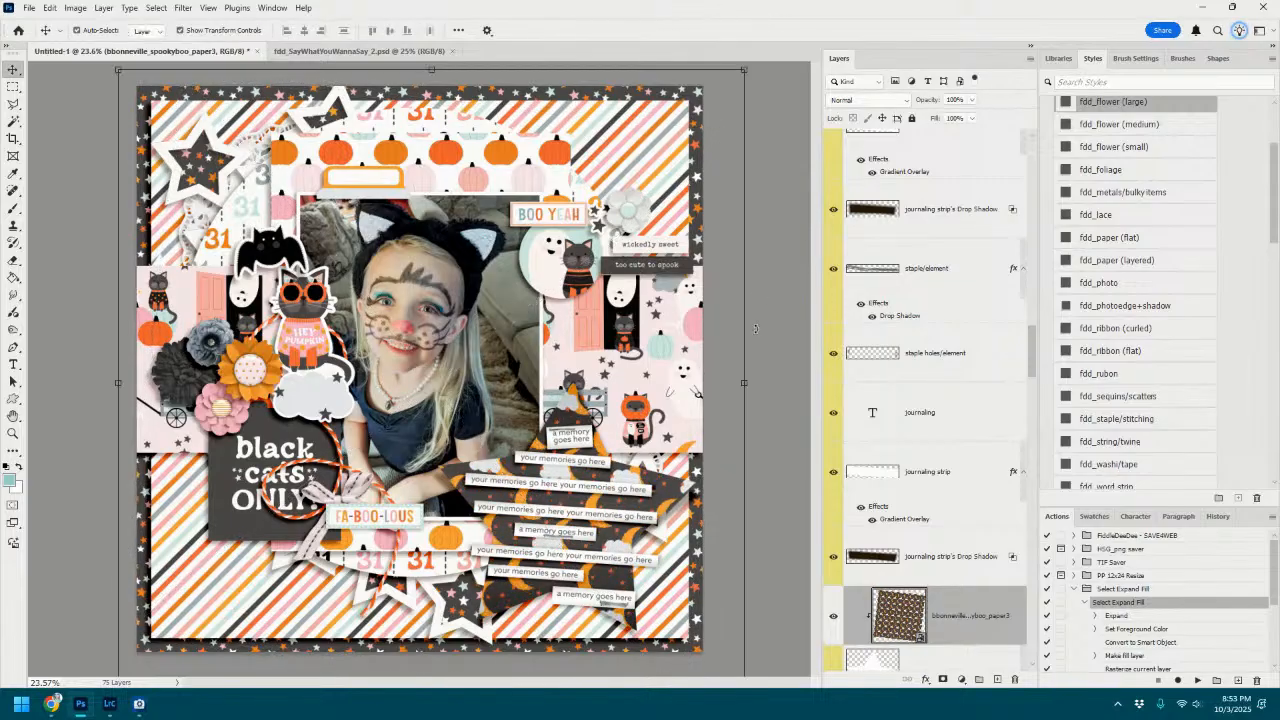
key("ctrl+t")
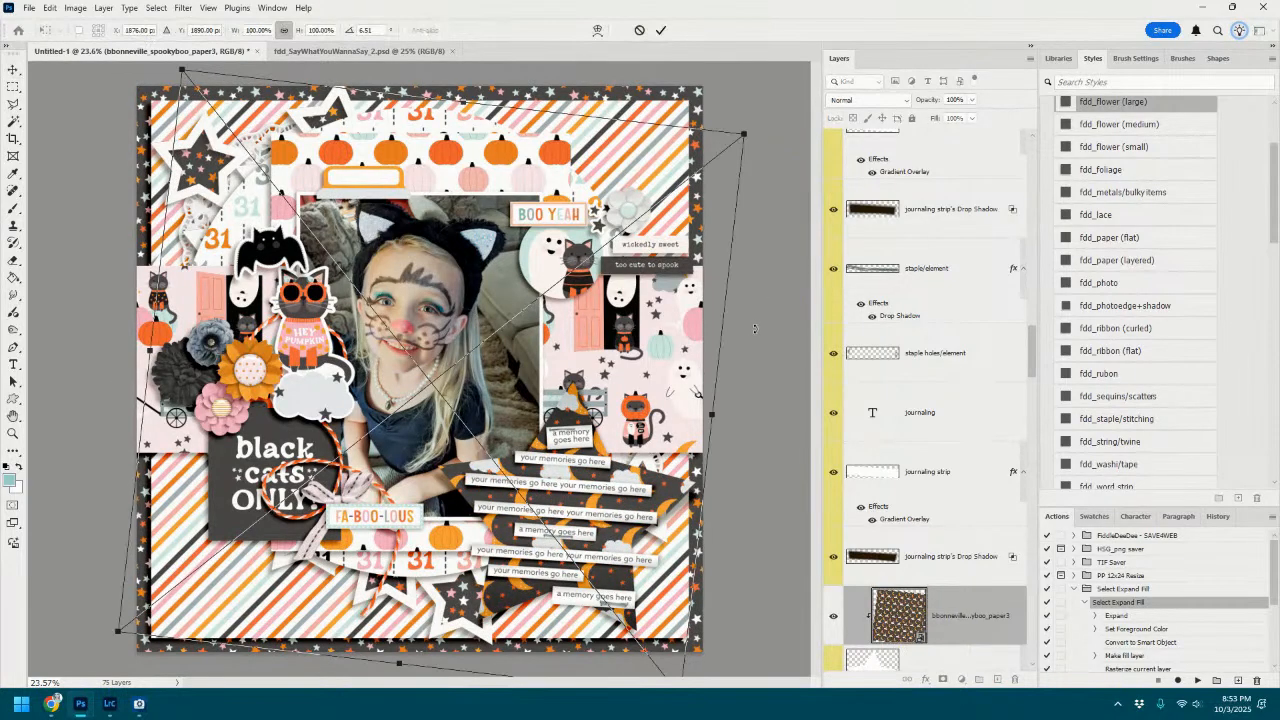
left_click(660, 32)
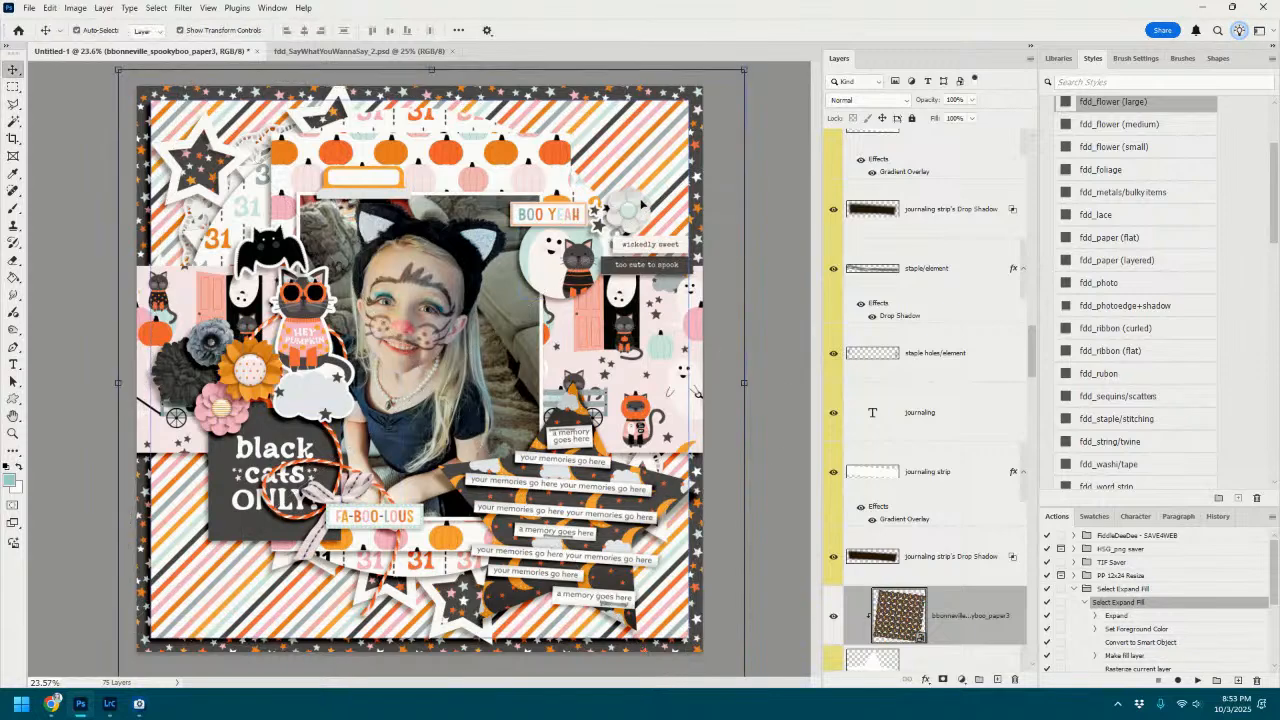
Move the bat from the cat cluster to just above the BOO YEAH label at the photo's upper-right corner.
left_click_drag(296, 250, 562, 186)
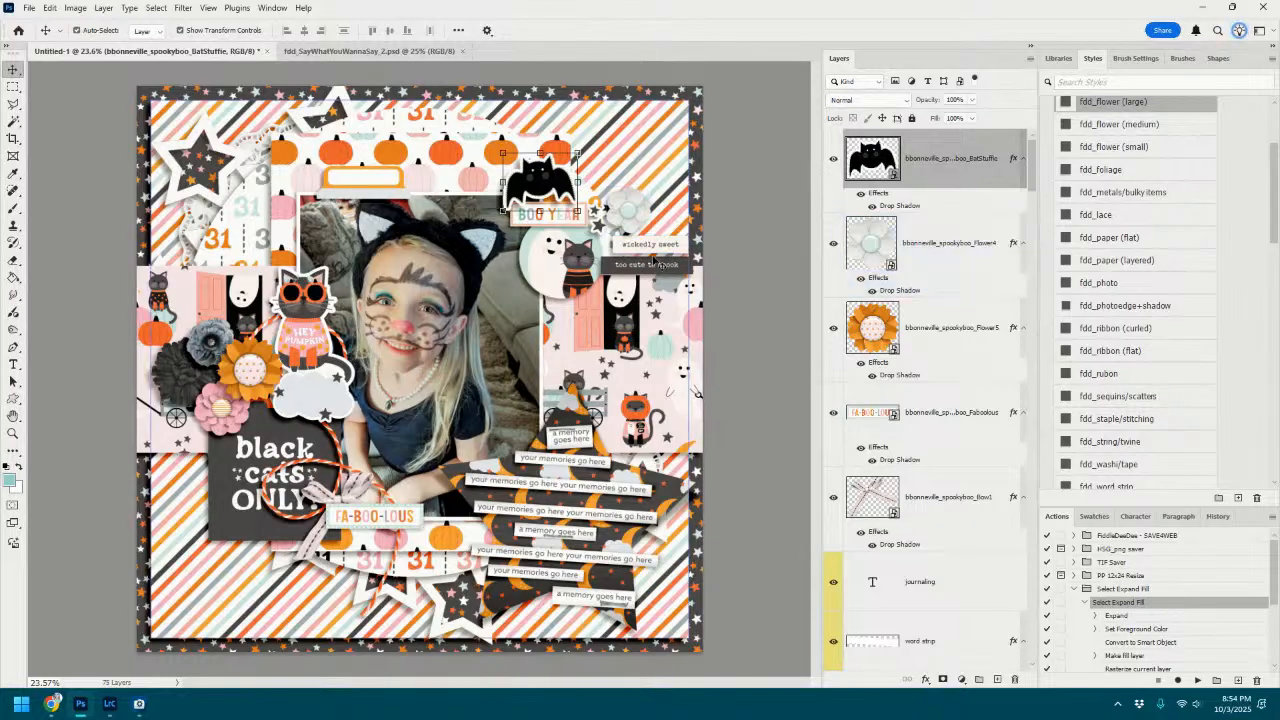
left_click(465, 290)
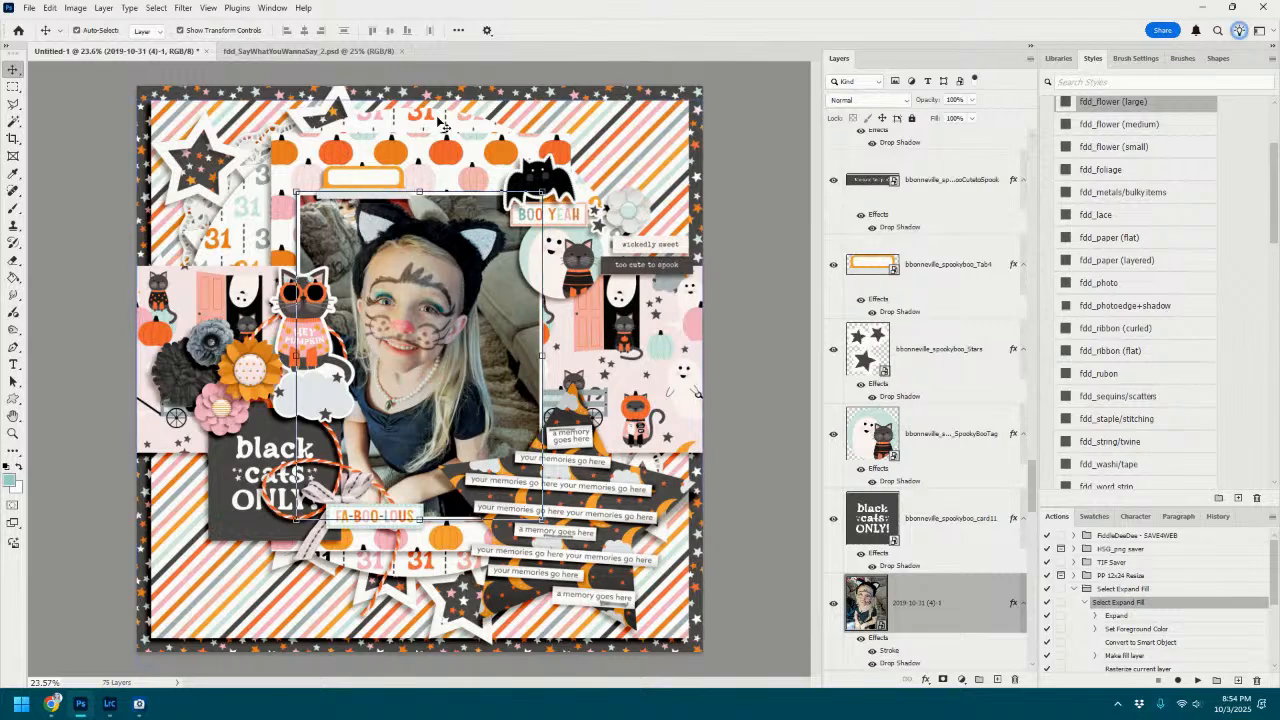
Save the layout in Photoshop format, naming it BlackCatsOnly, the child's first name and 2019-10-31, separated by underscores.
left_click(31, 9)
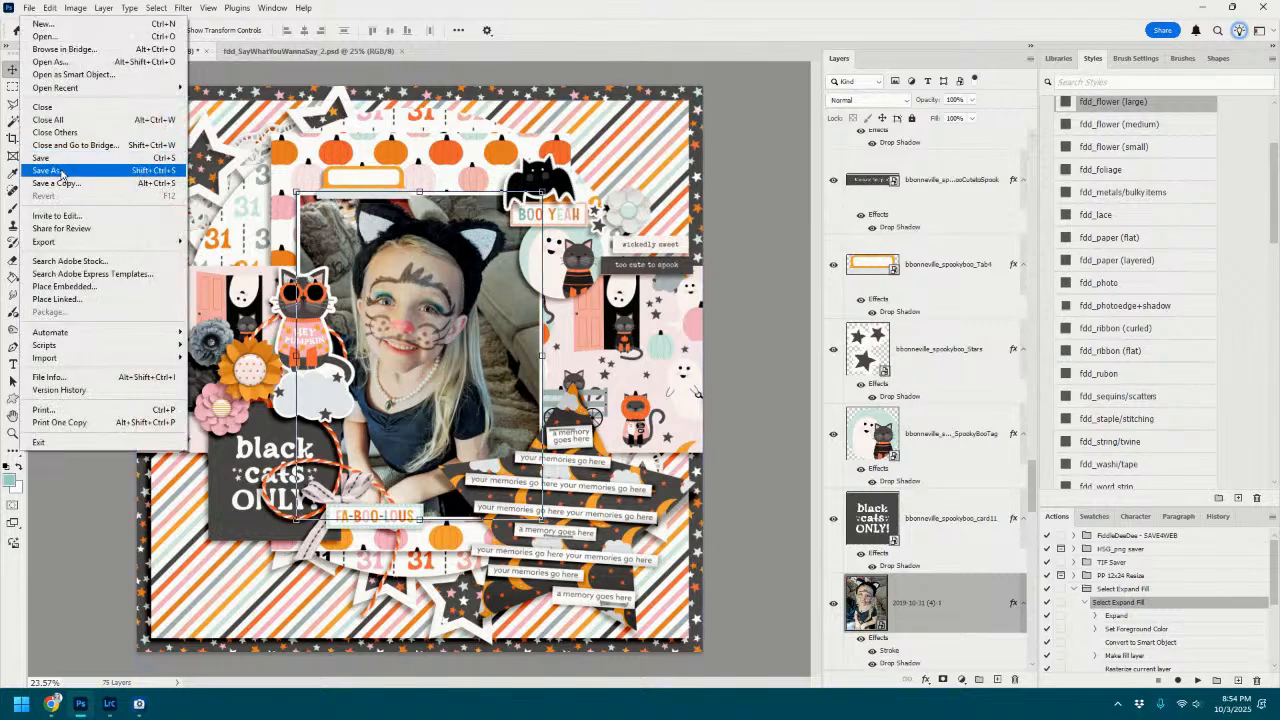
left_click(61, 175)
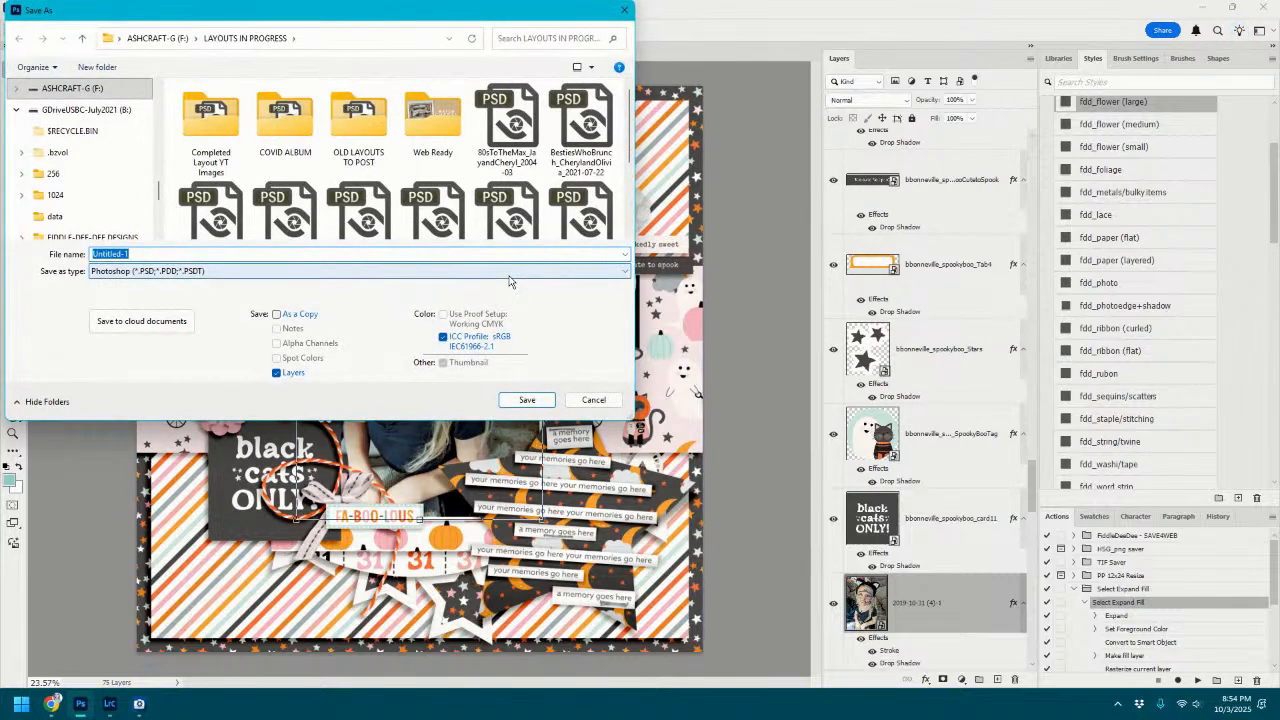
type("BlackCatsOnly_Clara_20")
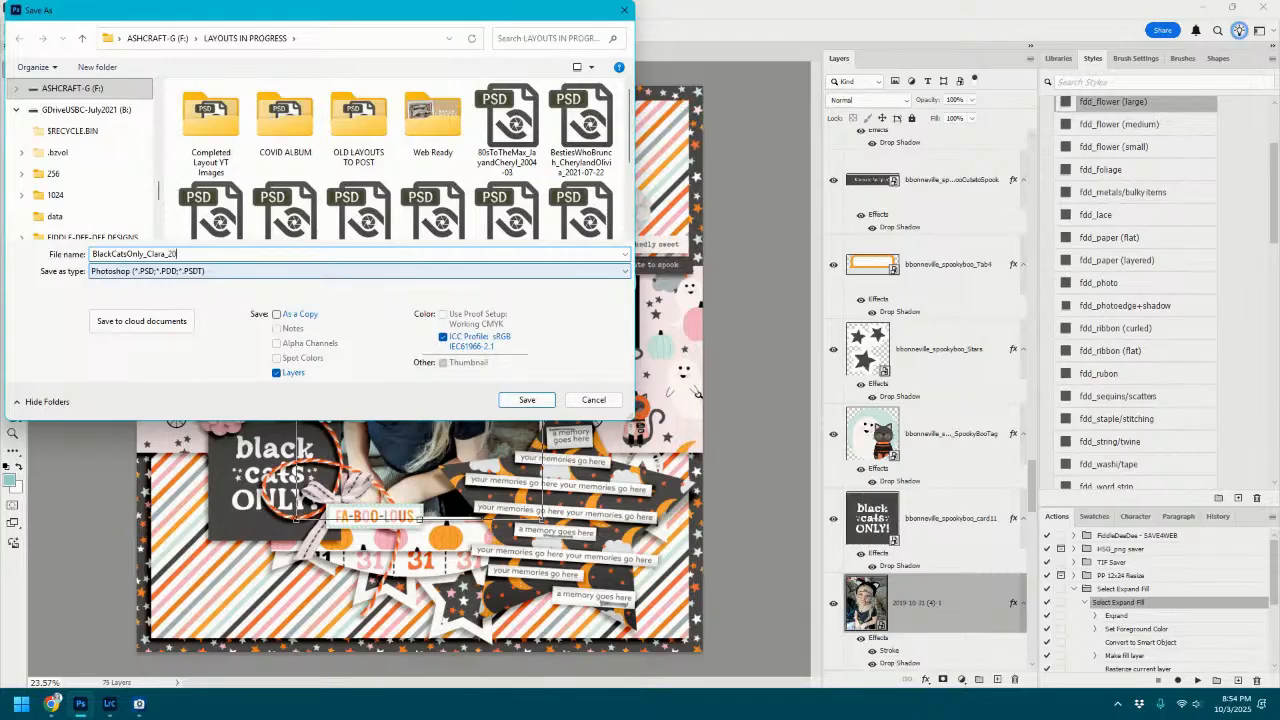
type("19-10-31")
key("Return")
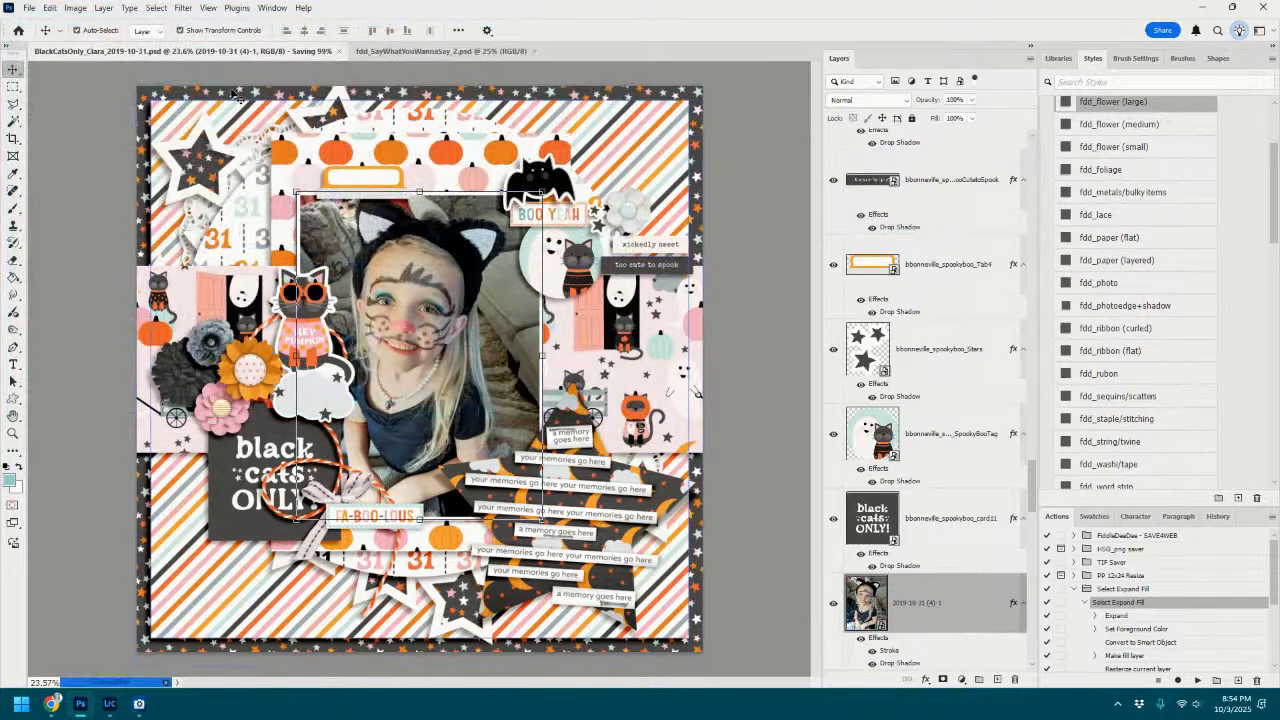
In the file info description, enter "Say What You Wanna Say Journaling Templates by Fiddle-Dee-Dee Designs" and "Fonts are Stamp and Traveling Typewriter" on separate lines.
left_click(29, 8)
left_click(60, 377)
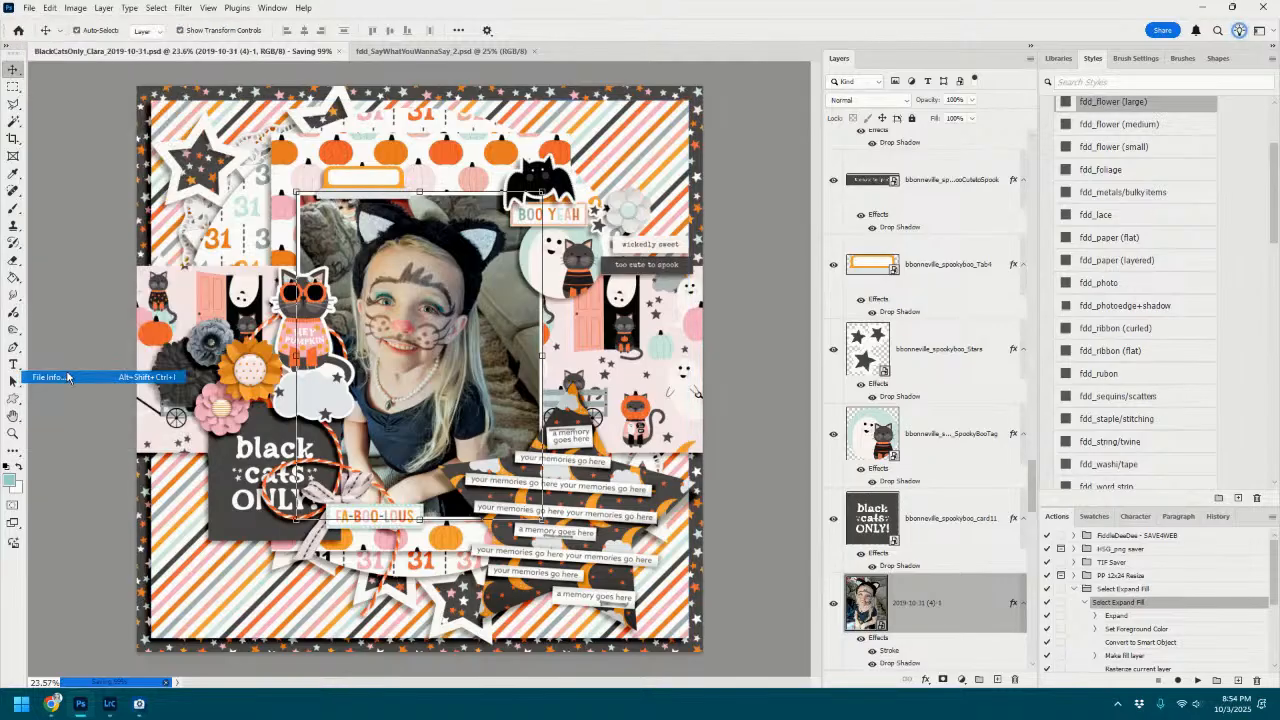
left_click(840, 166)
type("W")
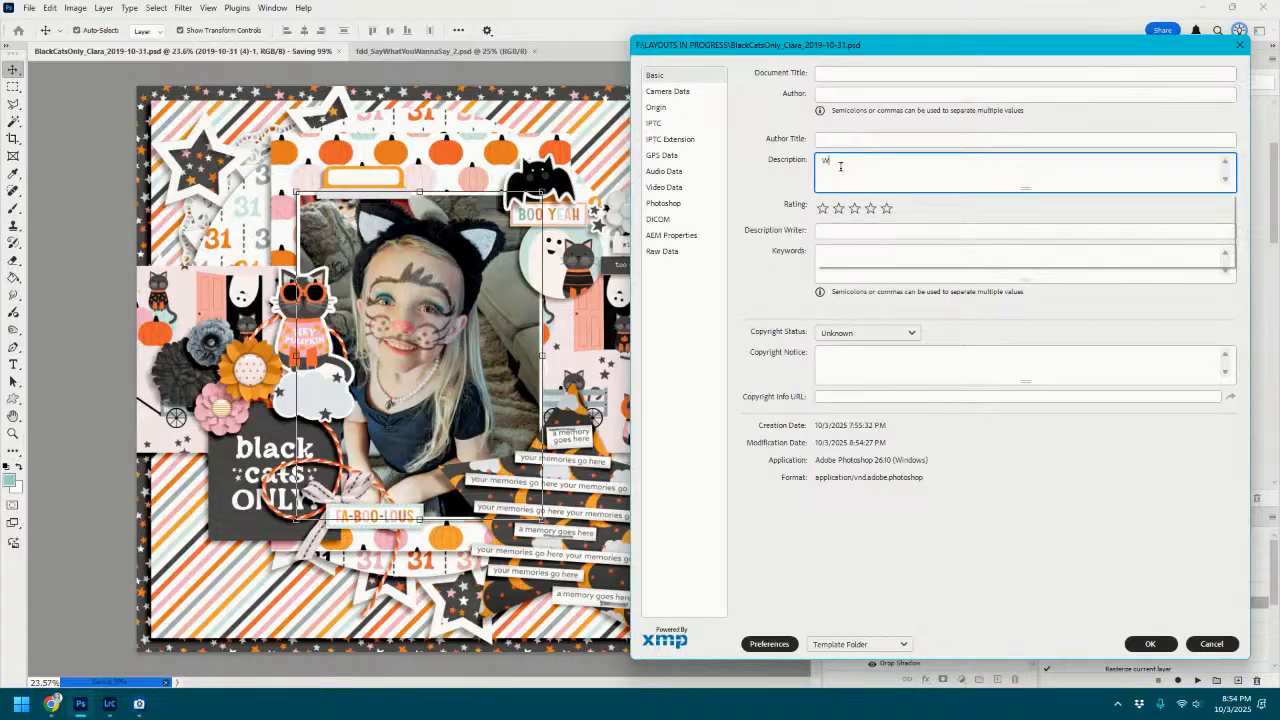
type("ay What You Wan")
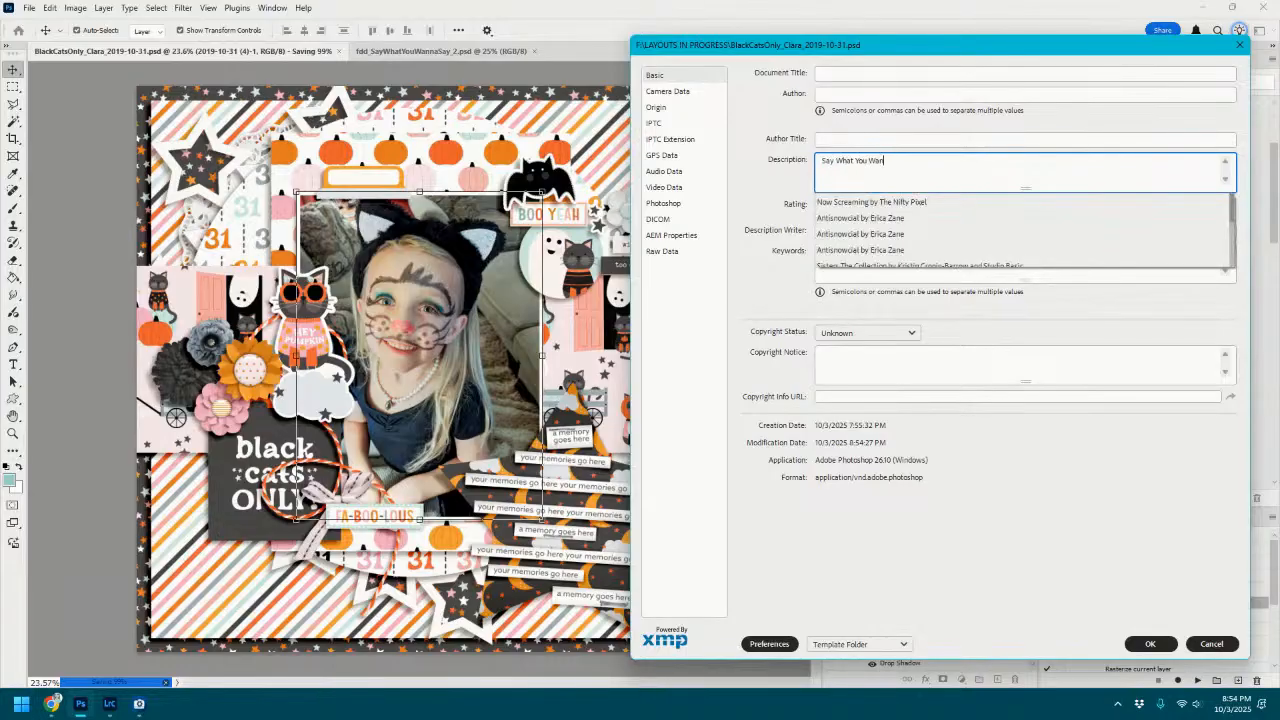
type("na Say Journaling Templates by Fiddle")
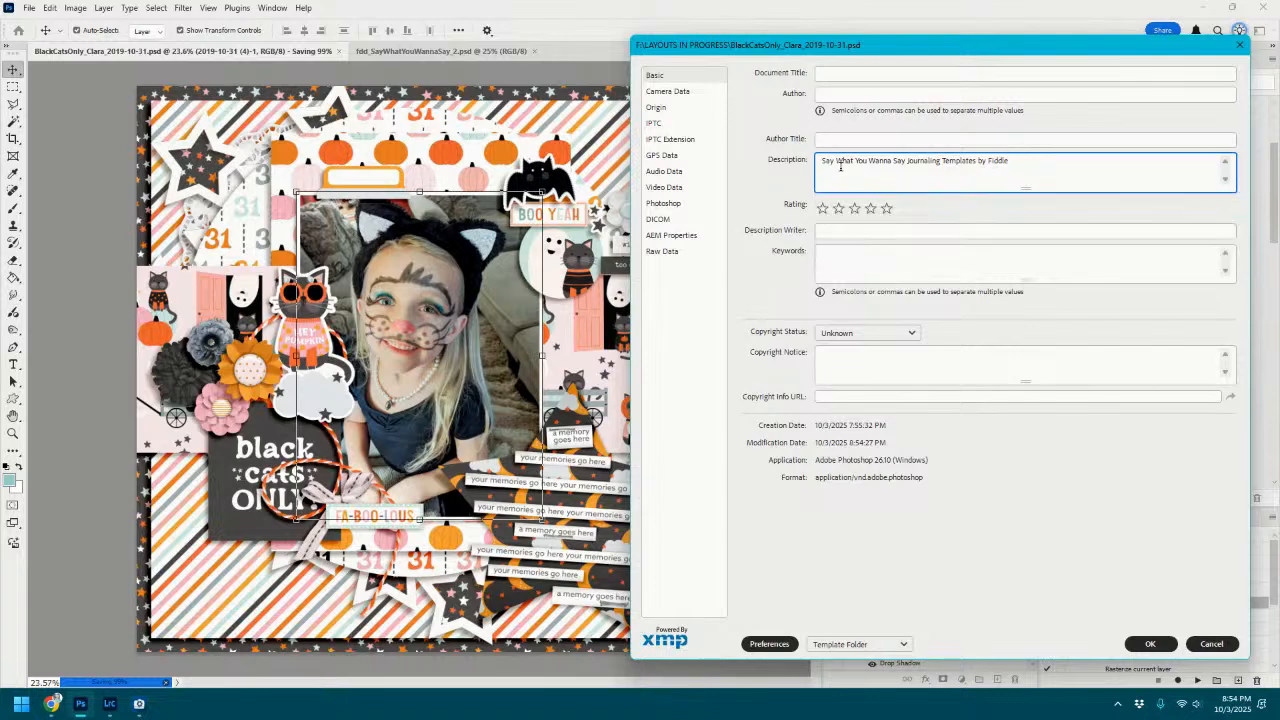
type("-Dee-D")
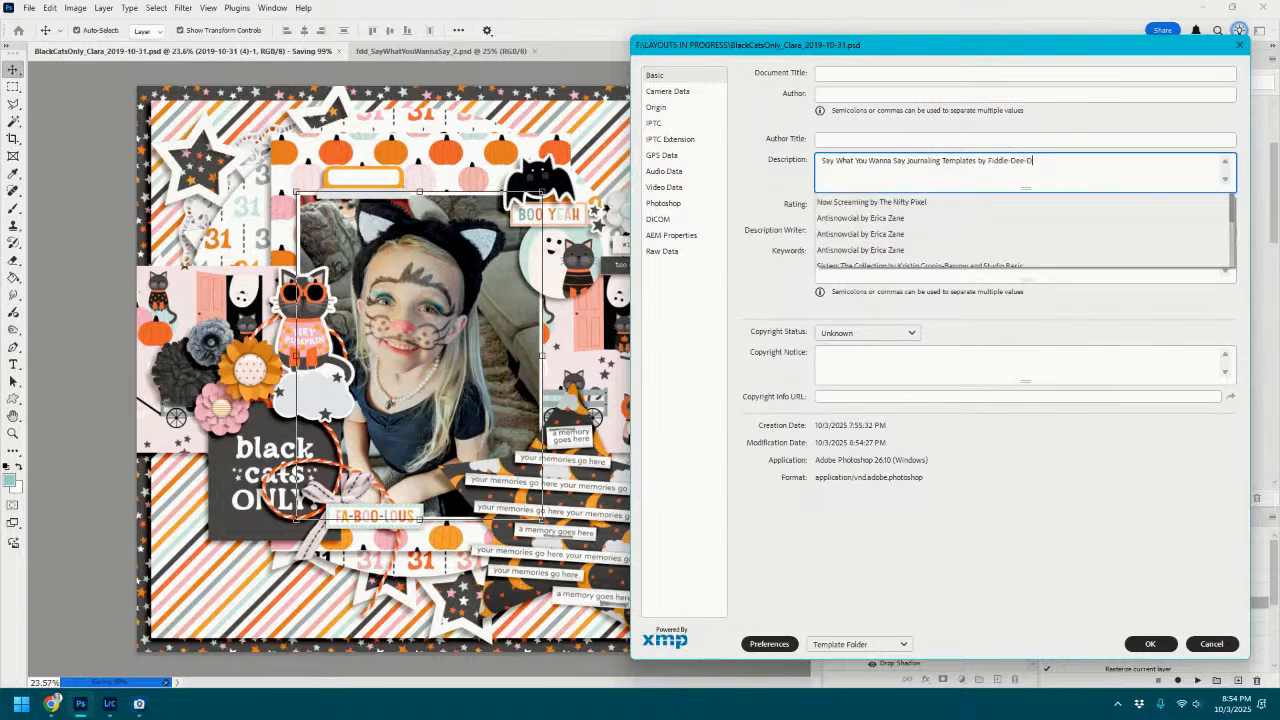
type("ee Designs")
key("Return")
type("Font")
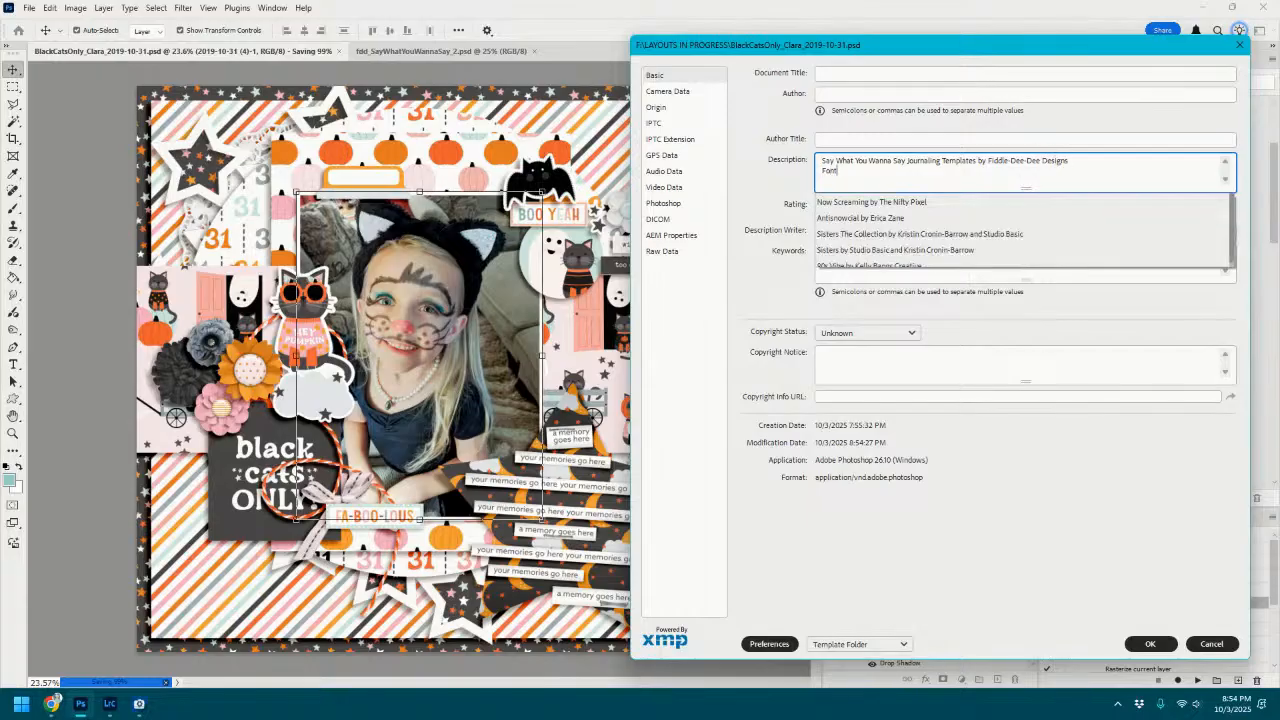
type("s are Stamp and Traveling Typewriter")
key("Return")
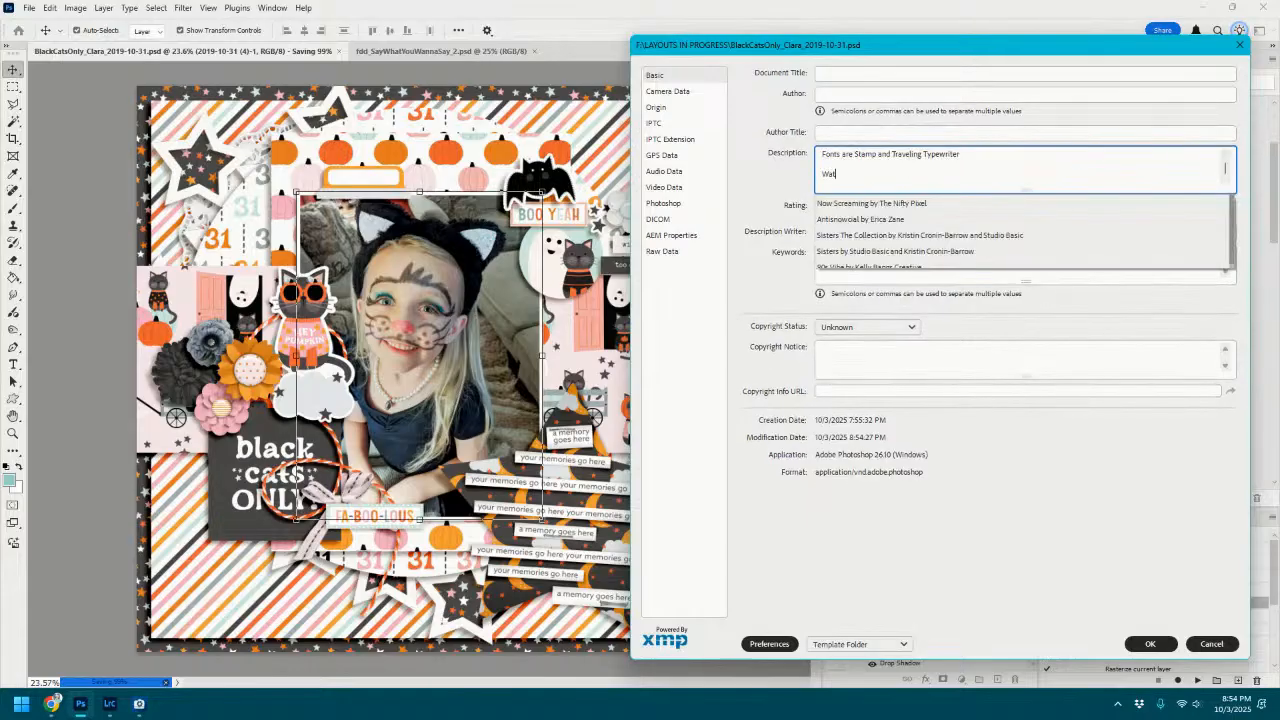
Add "Watch me create this layout:" below the font credit and a Spooky & Boo kit credit with the designer's name as the first description line.
type("Watch me create th")
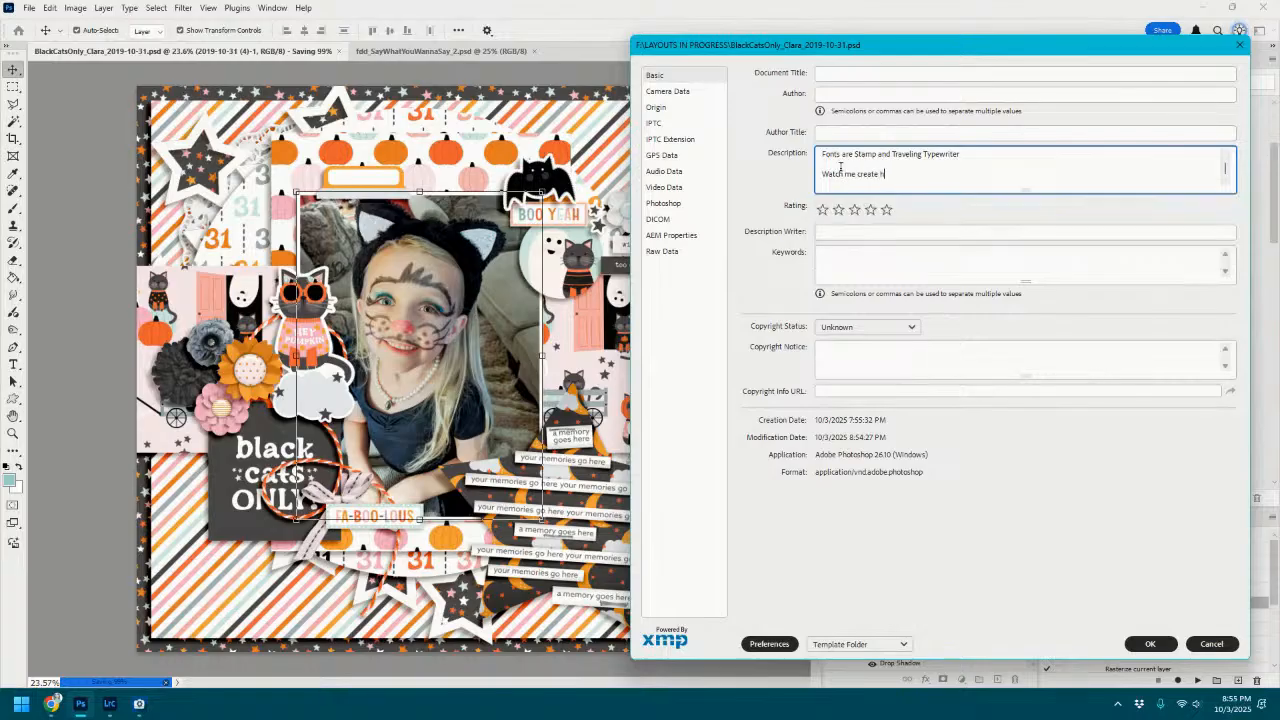
type("is")
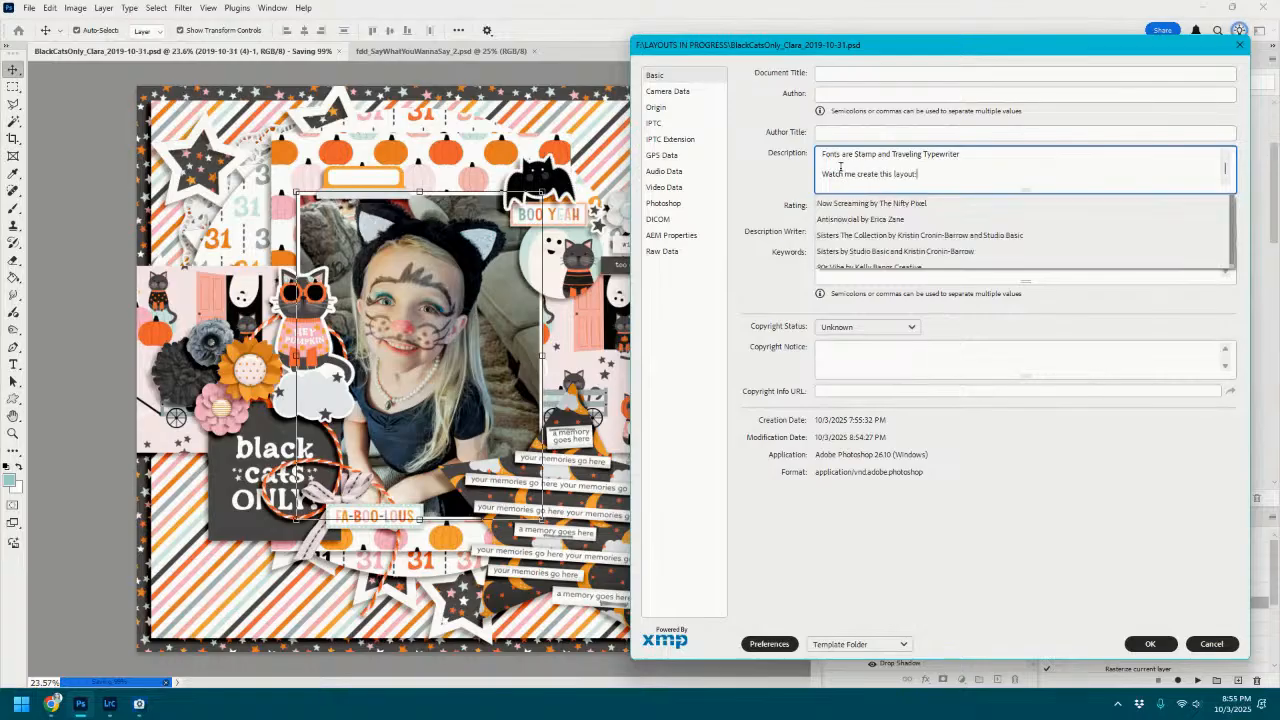
type(" layout:")
key("Return")
key("Up")
key("Return")
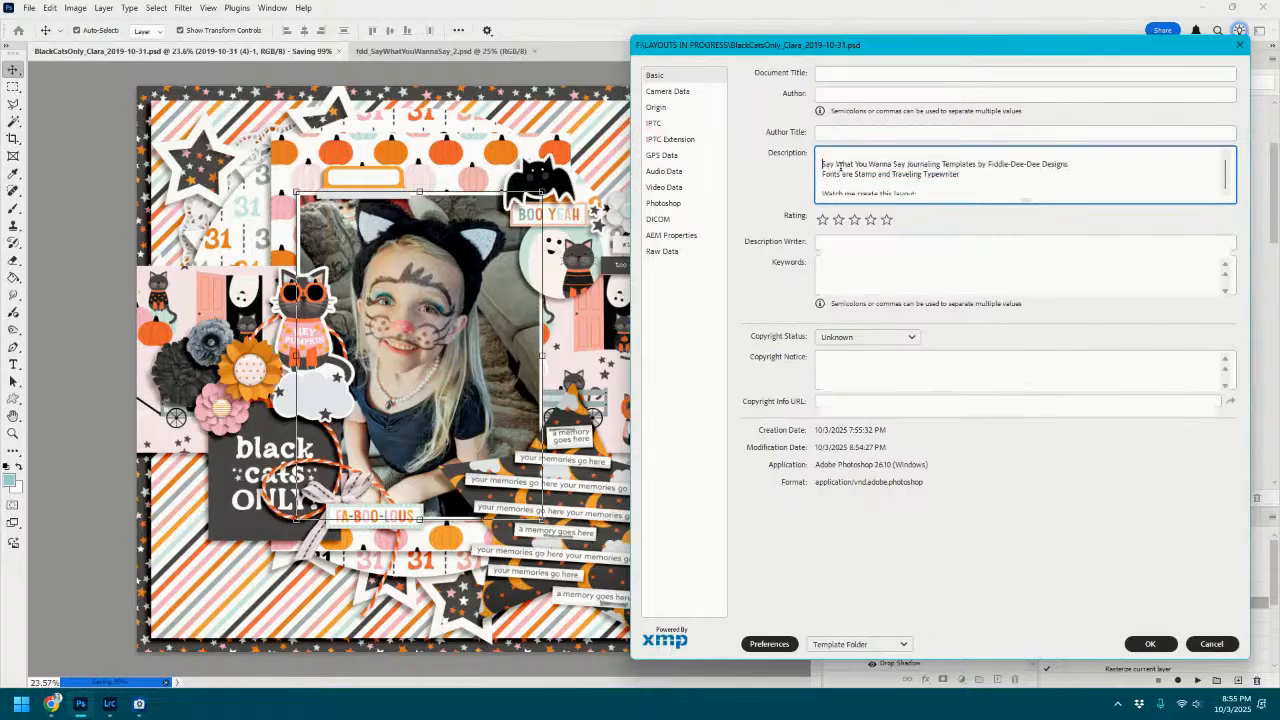
key("Up")
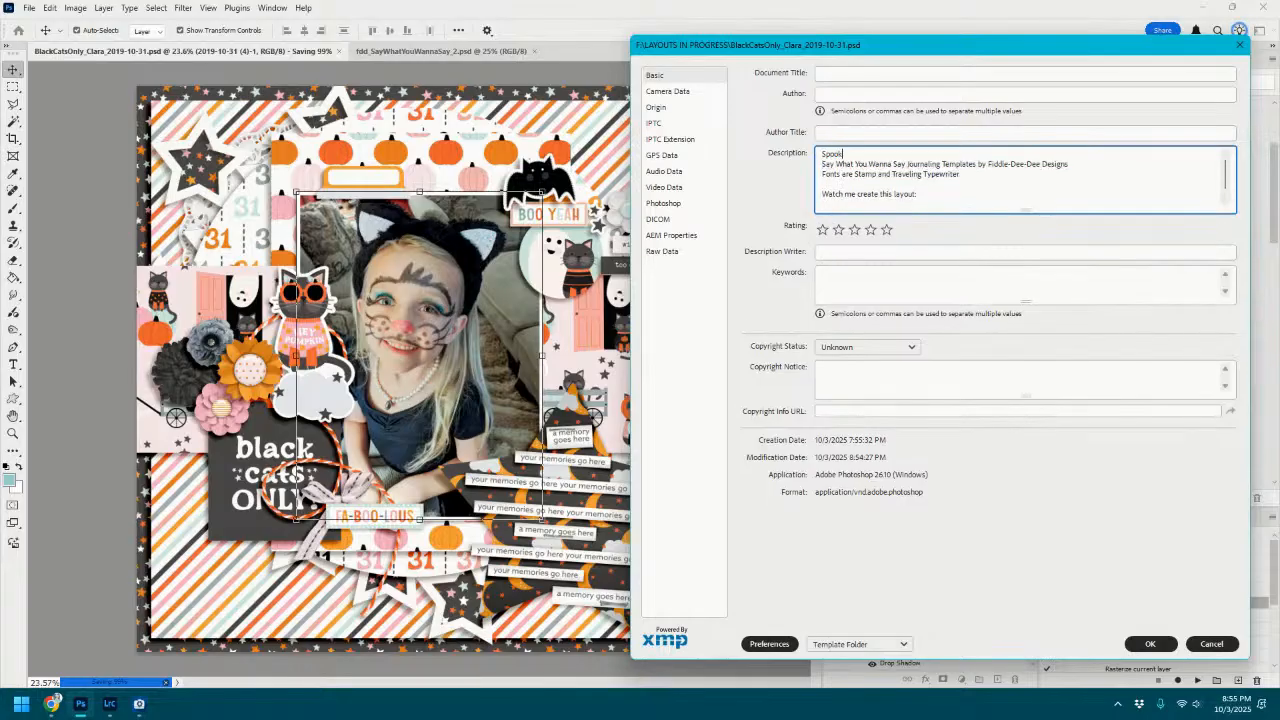
type("Spooky & Boo by Becca Bonneville")
left_click(1150, 643)
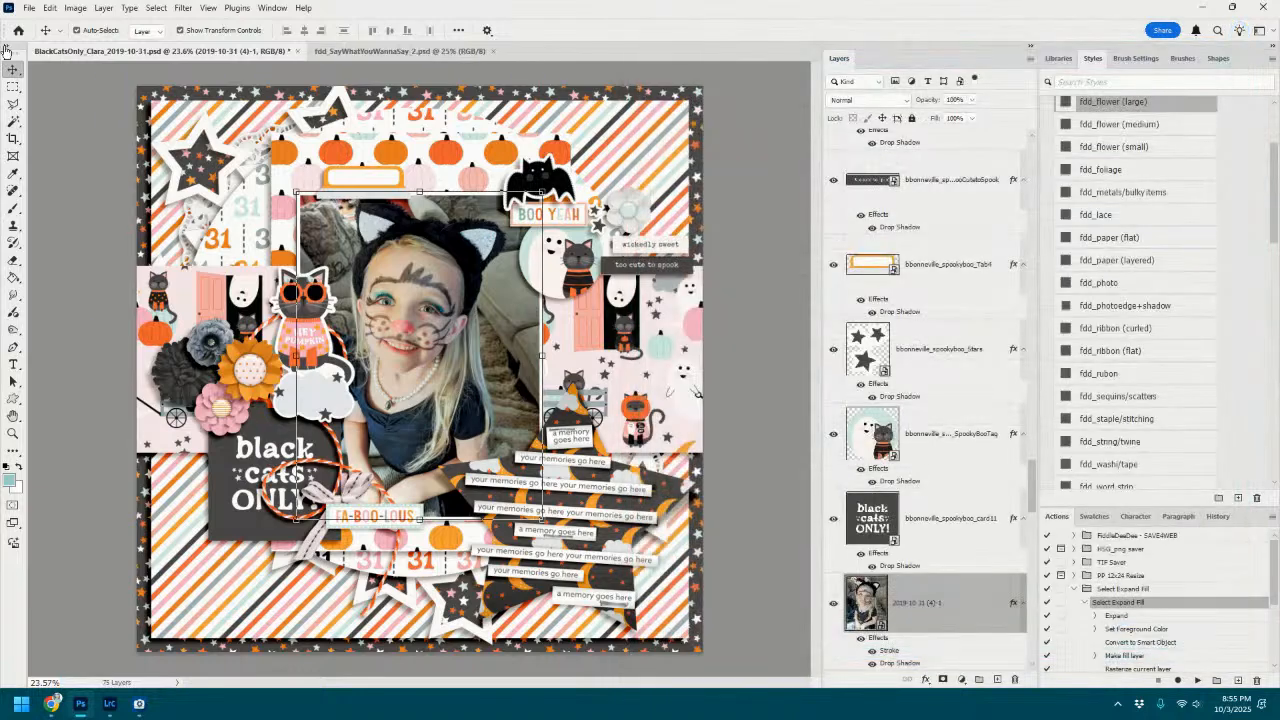
Save the layout again and close the fdd_SayWhatYouWannaSay_2.psd template.
left_click(30, 8)
left_click(72, 157)
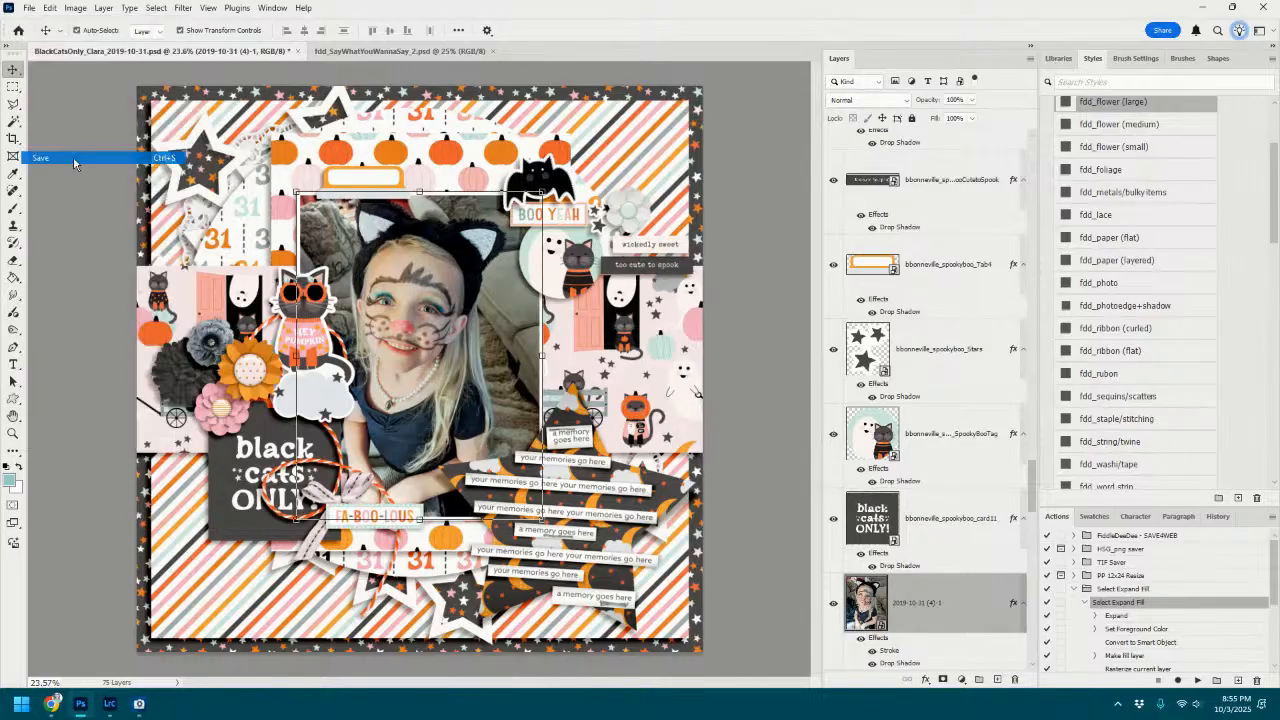
left_click(500, 51)
left_click(534, 51)
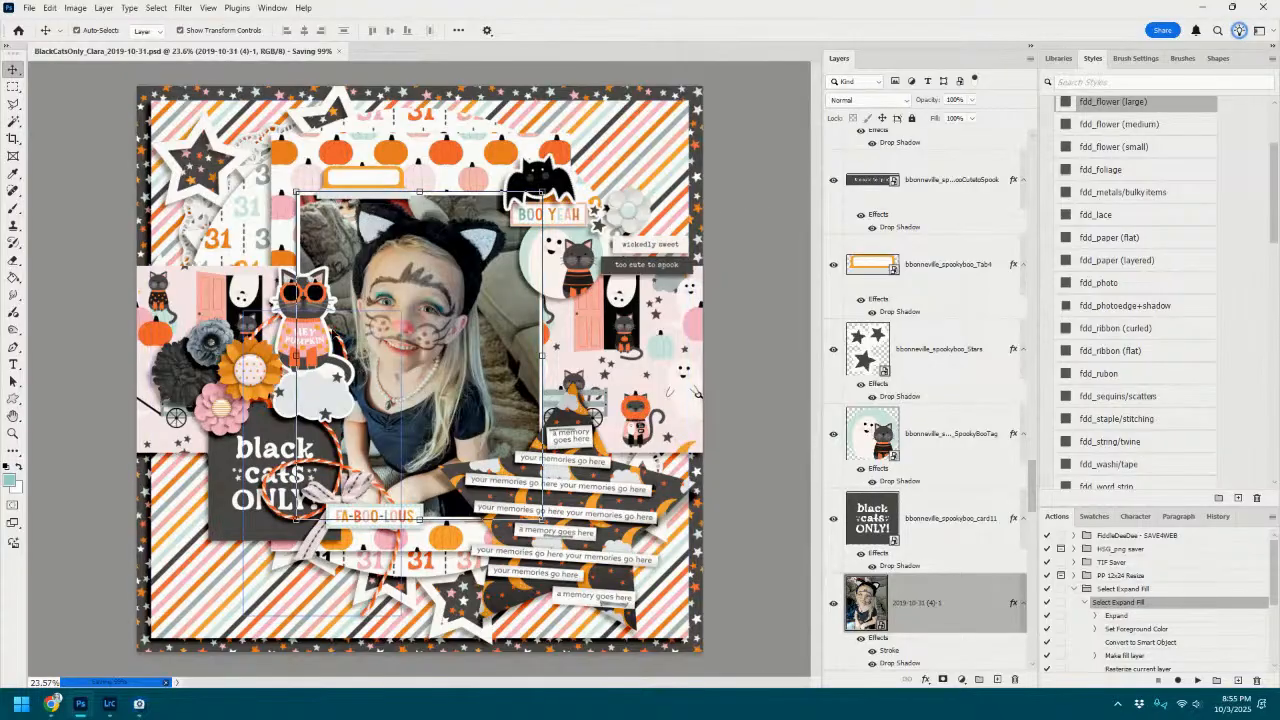
Move the Hey Pumpkin cat left of the photo above the dark flowers, and shift the orange flower to the cat's right.
mouse_move(309, 354)
left_mouse_down()
mouse_move(291, 347)
mouse_move(301, 332)
left_mouse_up()
left_click(200, 372)
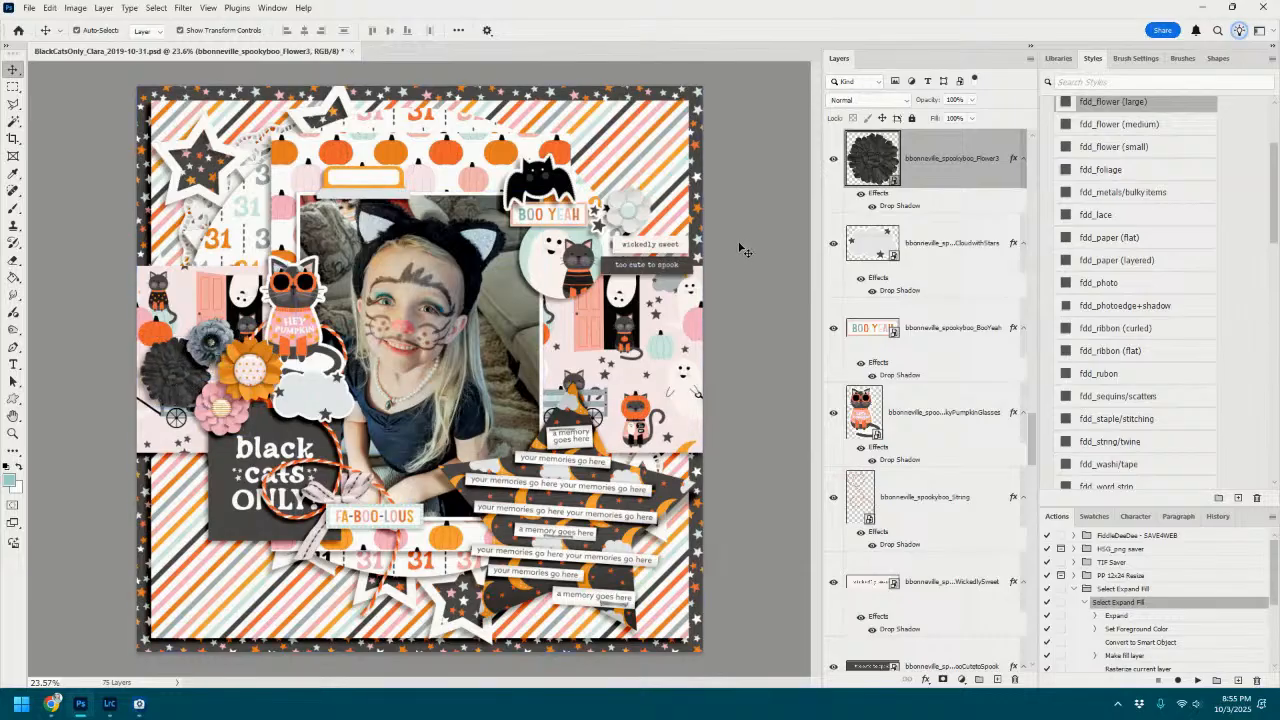
left_click_drag(211, 381, 270, 366)
left_click_drag(296, 320, 228, 312)
Enlarge the Hey Pumpkin cat to 162.14%, lower it slightly, and nudge the orange flower down and right beside it.
key("ctrl+t")
left_click_drag(296, 263, 323, 250)
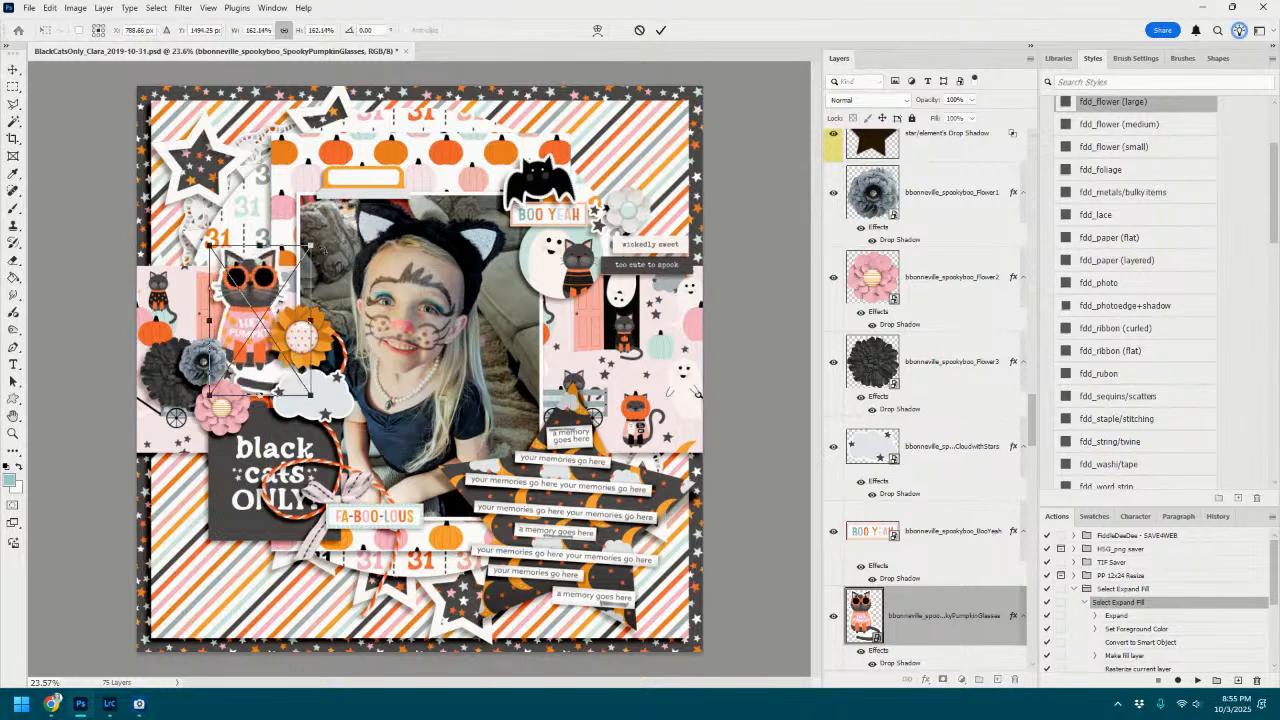
mouse_move(262, 280)
left_mouse_down()
mouse_move(260, 302)
mouse_move(260, 290)
left_mouse_up()
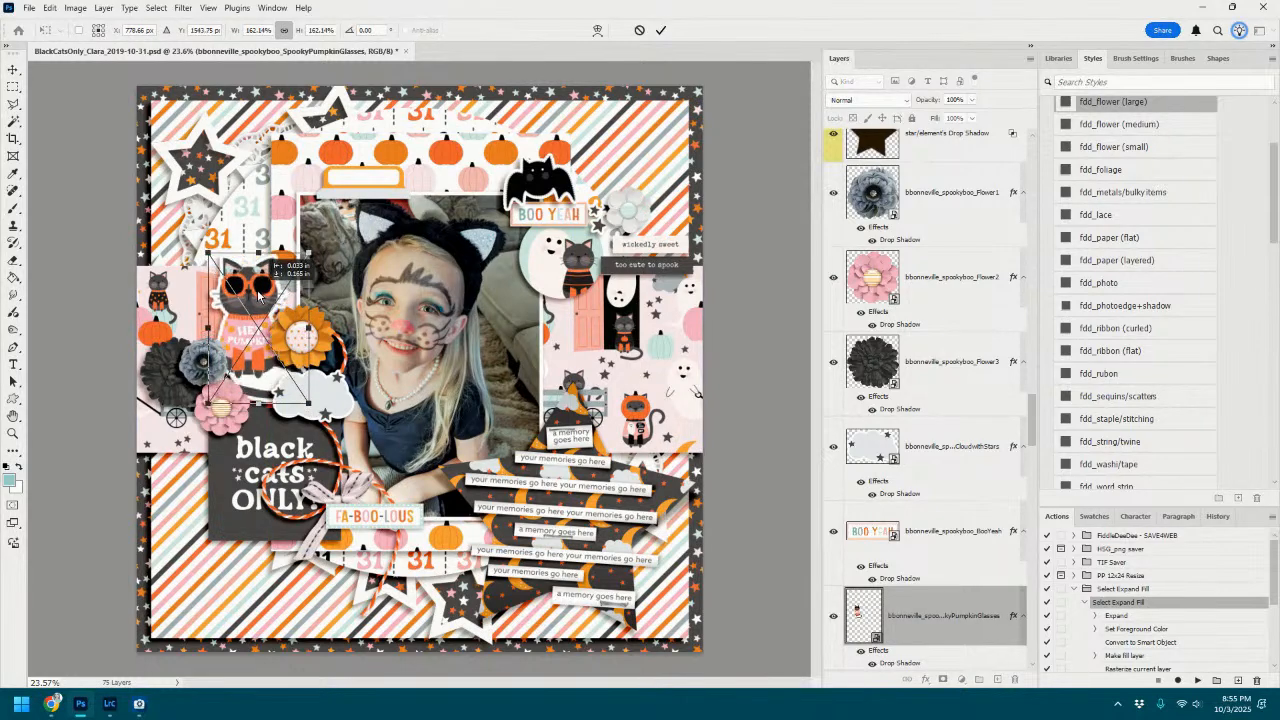
left_click(661, 31)
left_click_drag(320, 331, 336, 340)
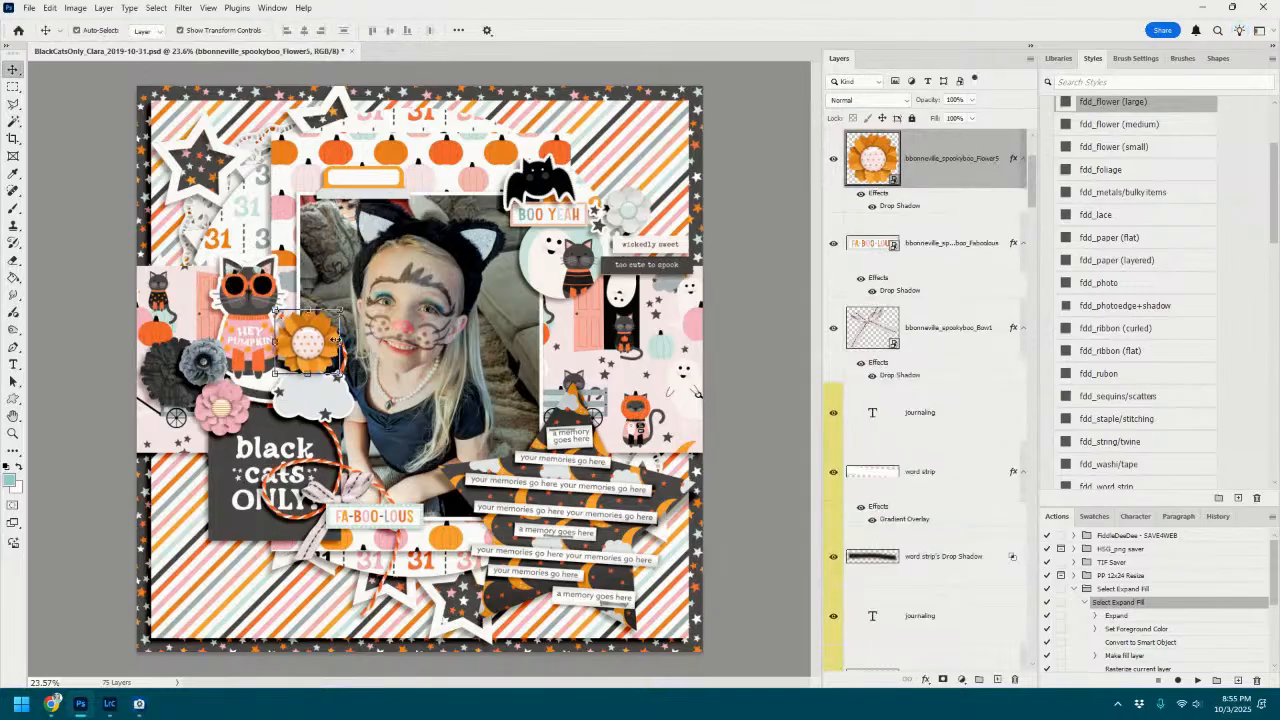
Separate the striped background paper's drop shadow onto its own layer.
left_click(650, 154)
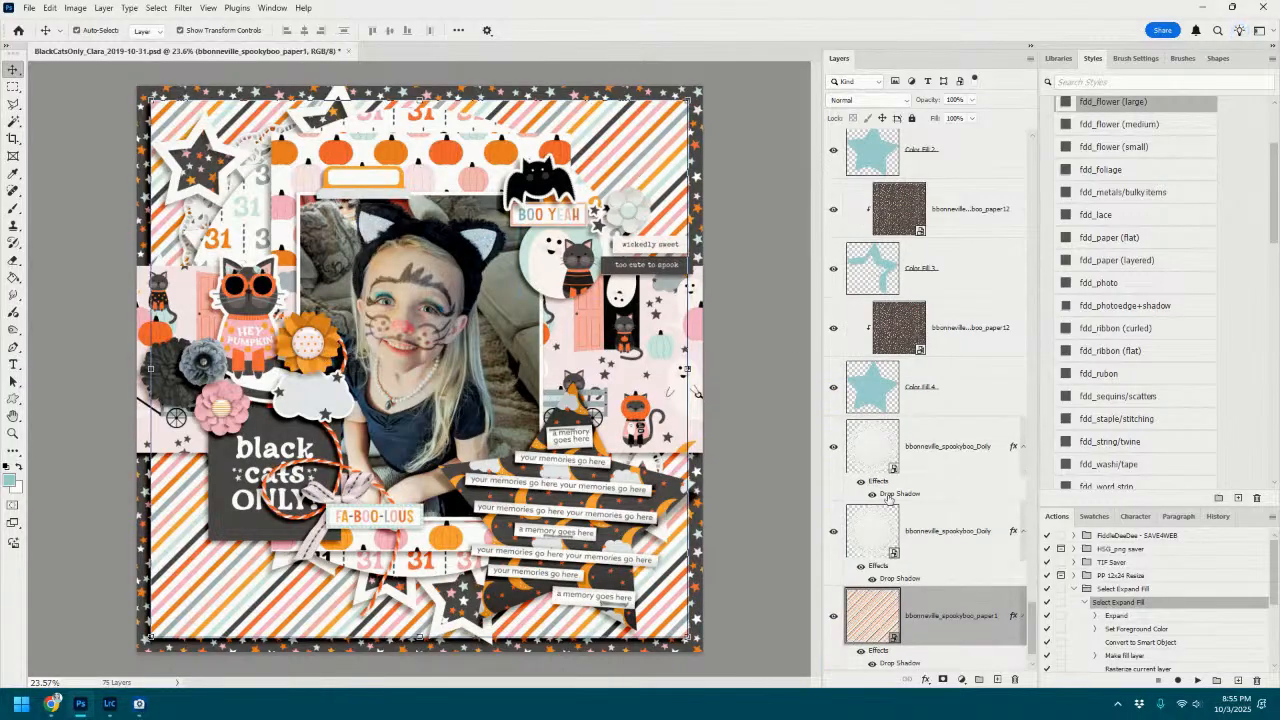
right_click(1014, 616)
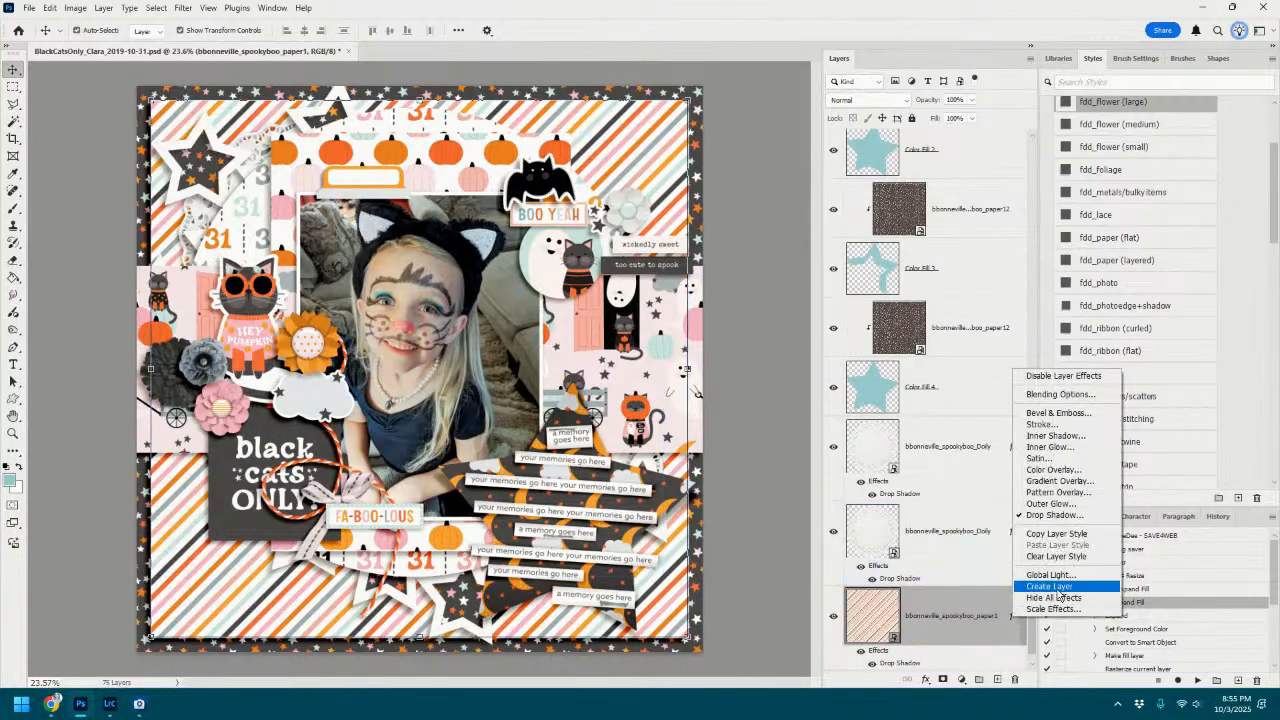
left_click(1052, 586)
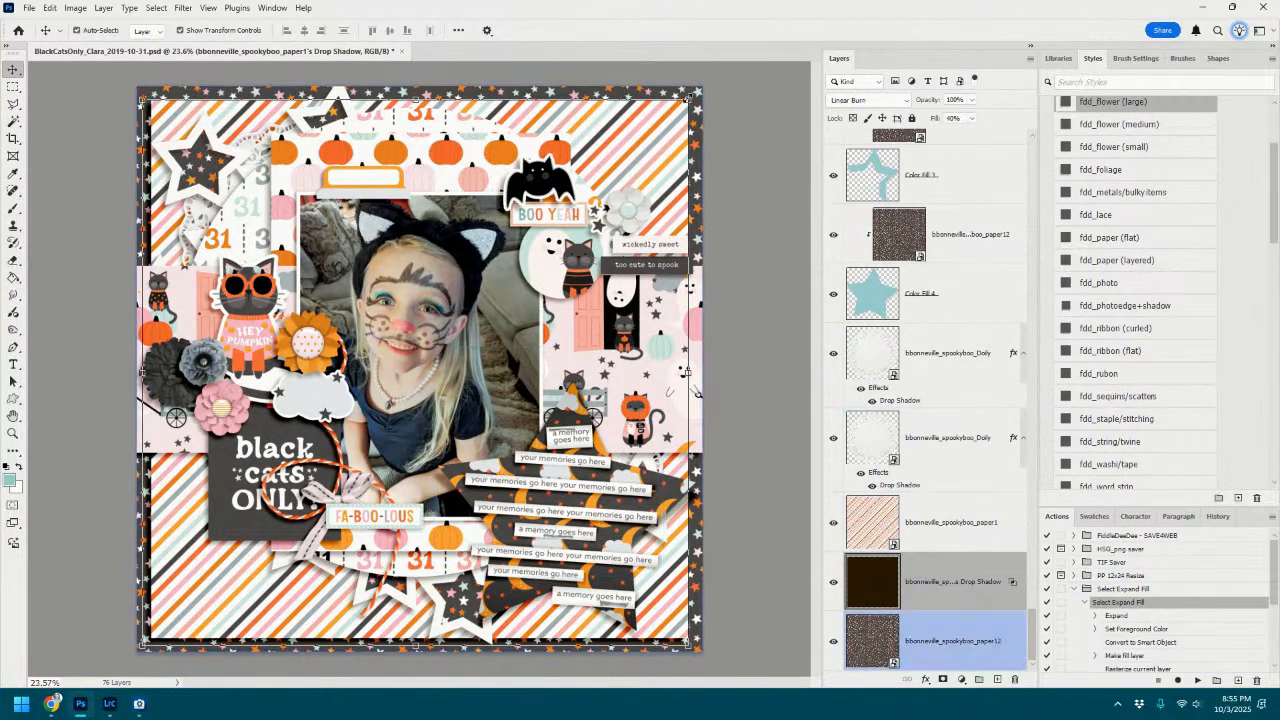
Warp the striped paper's separated shadow outward at its upper-right corner and along the right edge.
left_click(690, 98)
left_click(598, 31)
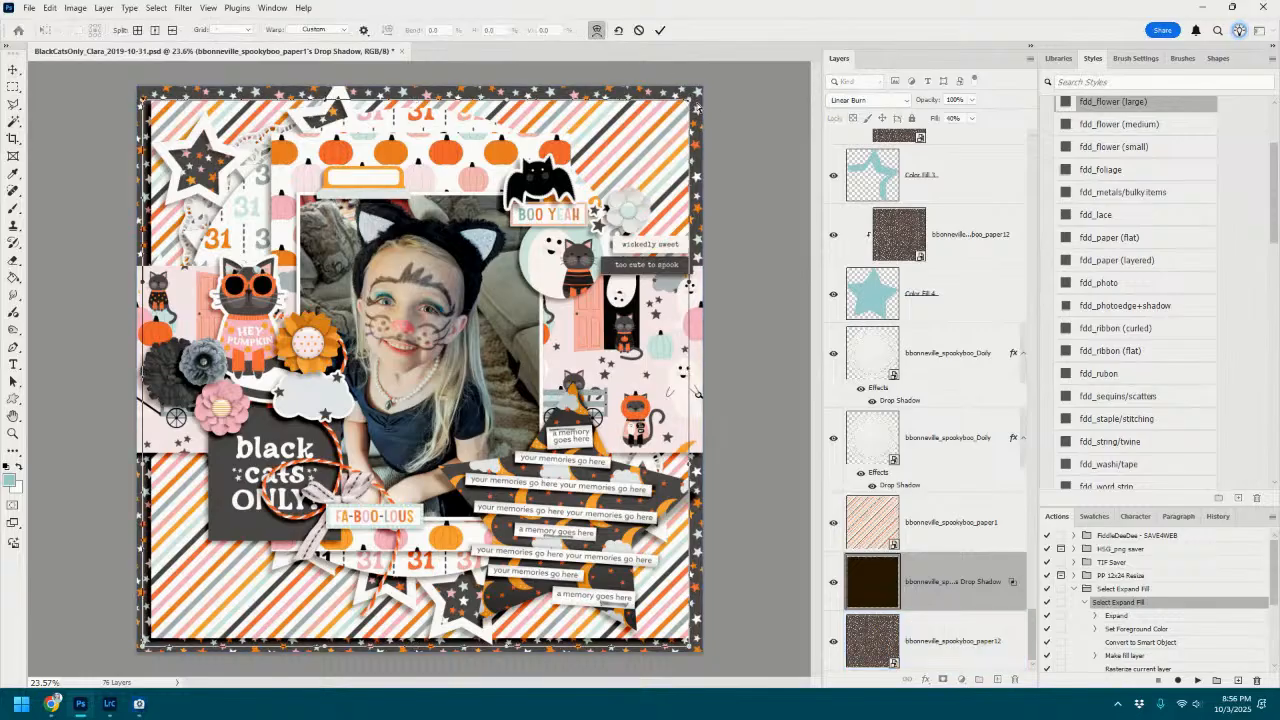
left_click_drag(690, 101, 702, 107)
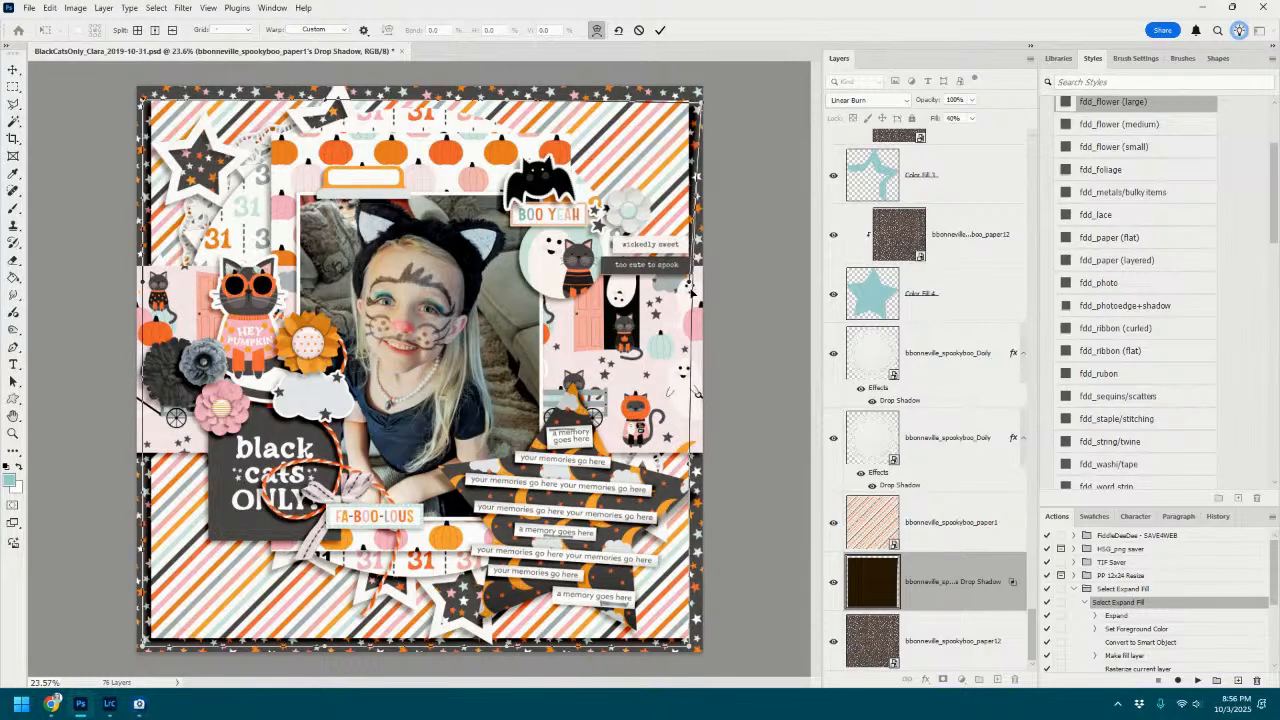
left_click_drag(691, 292, 699, 294)
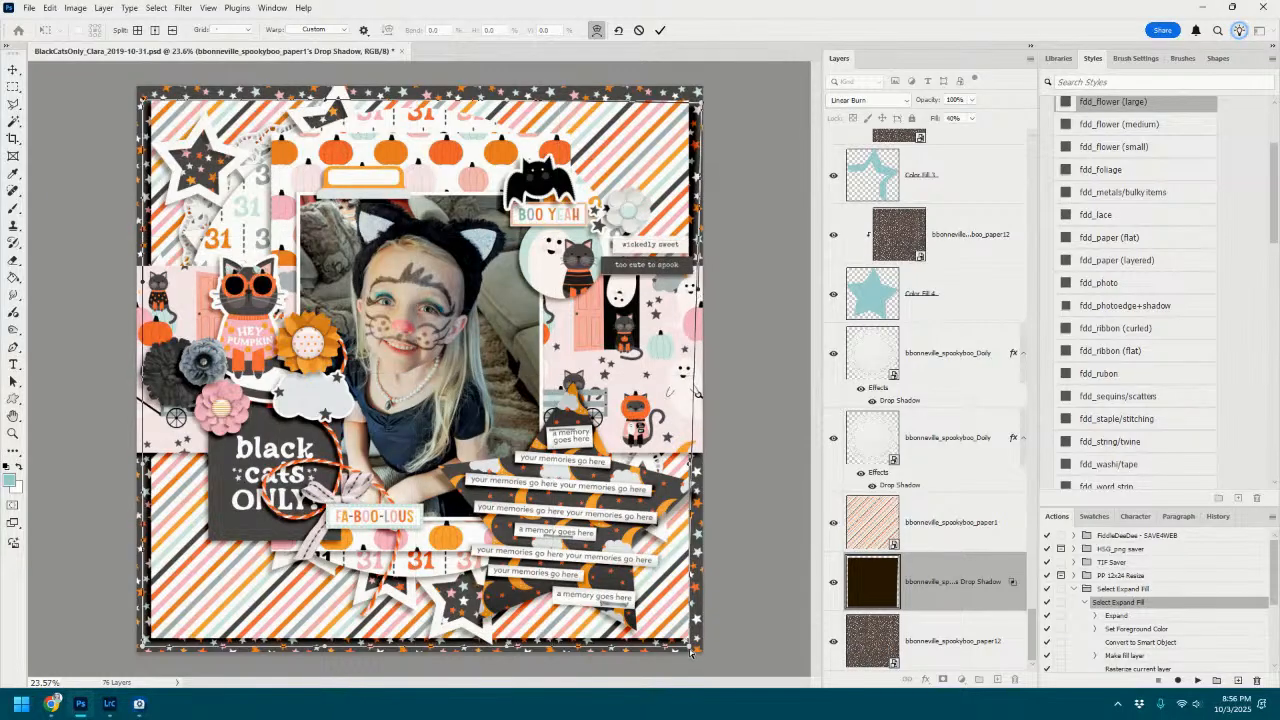
left_click_drag(690, 649, 694, 648)
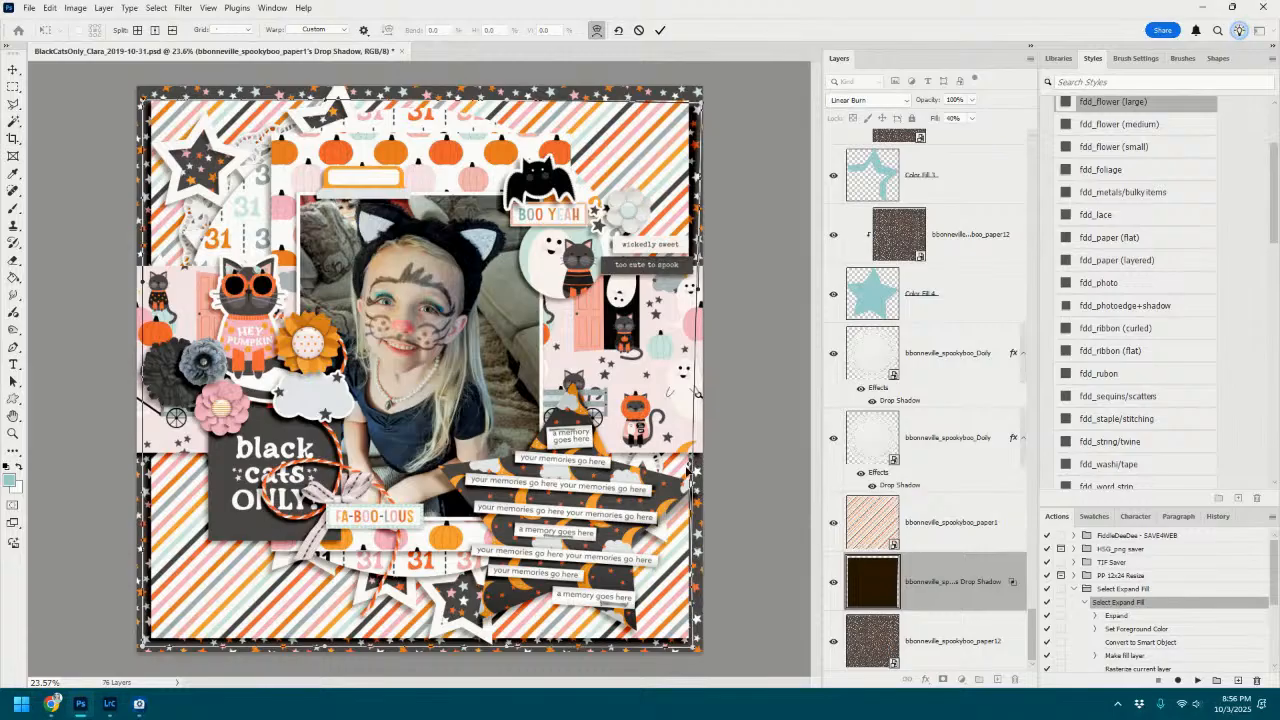
left_click_drag(690, 462, 697, 464)
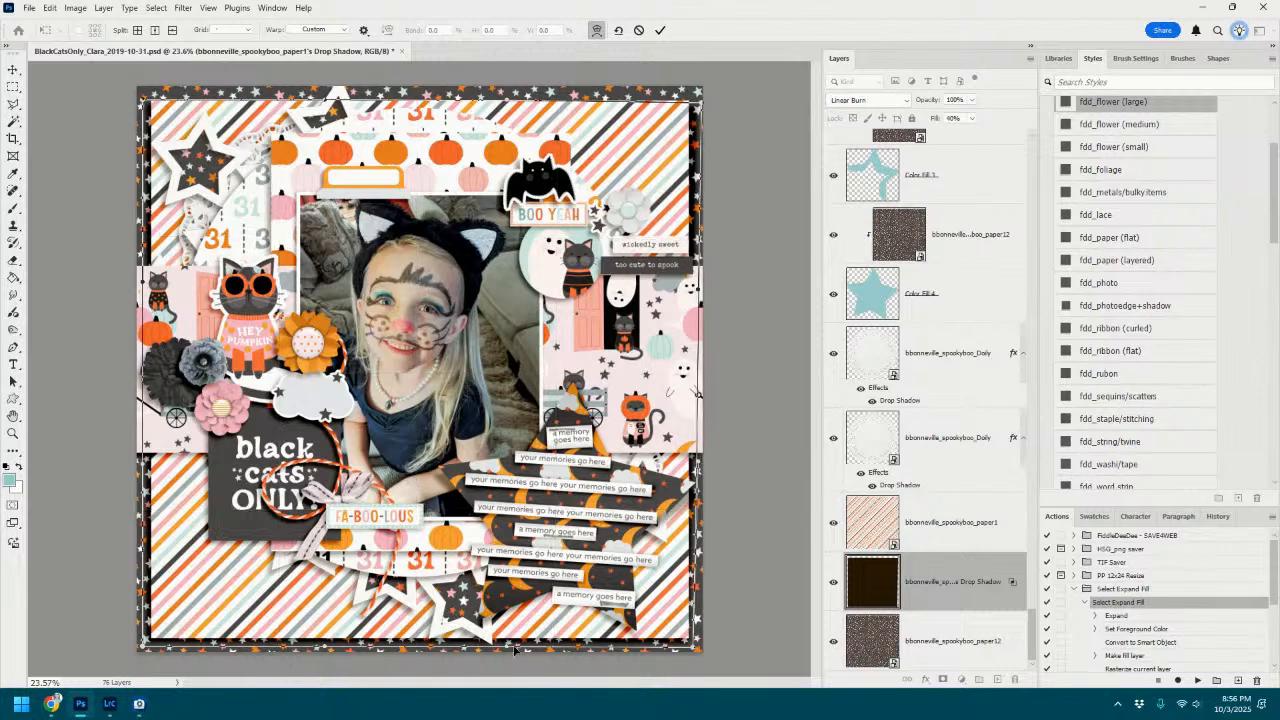
Warp the striped paper's separated shadow slightly along its bottom edge and at both lower corners.
left_click_drag(507, 647, 509, 644)
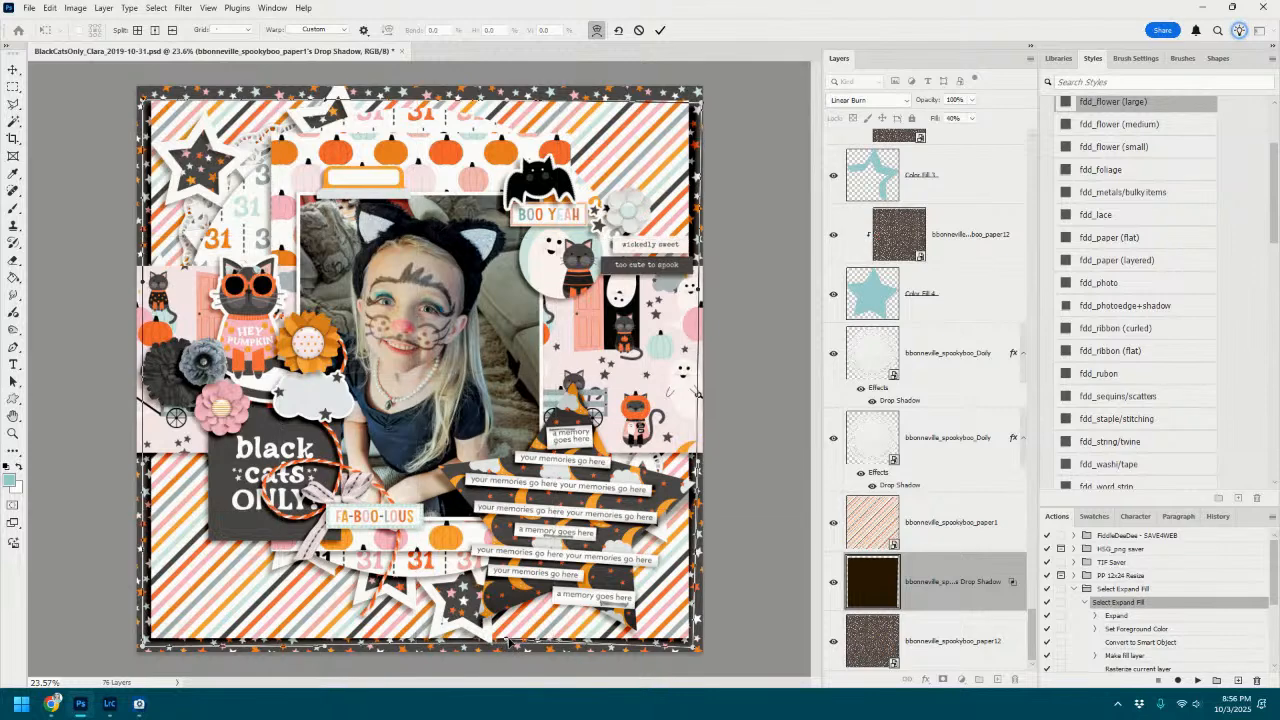
left_click_drag(692, 650, 691, 648)
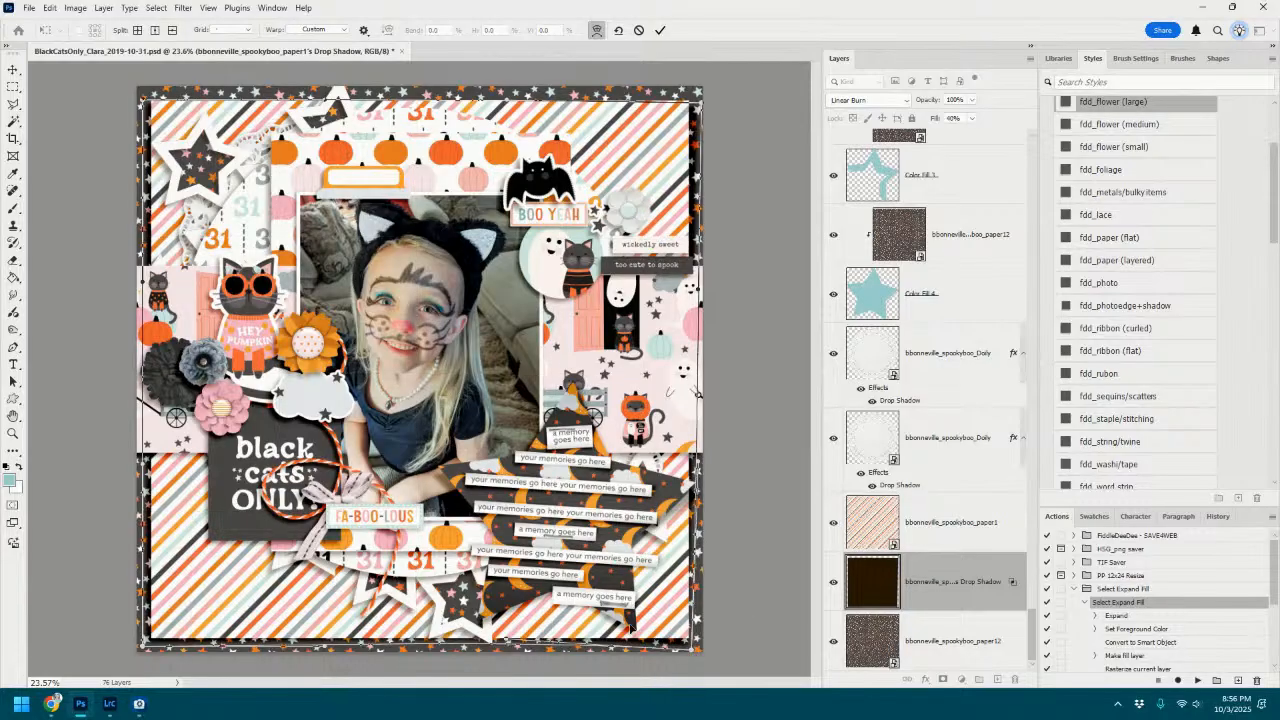
left_click_drag(144, 648, 151, 652)
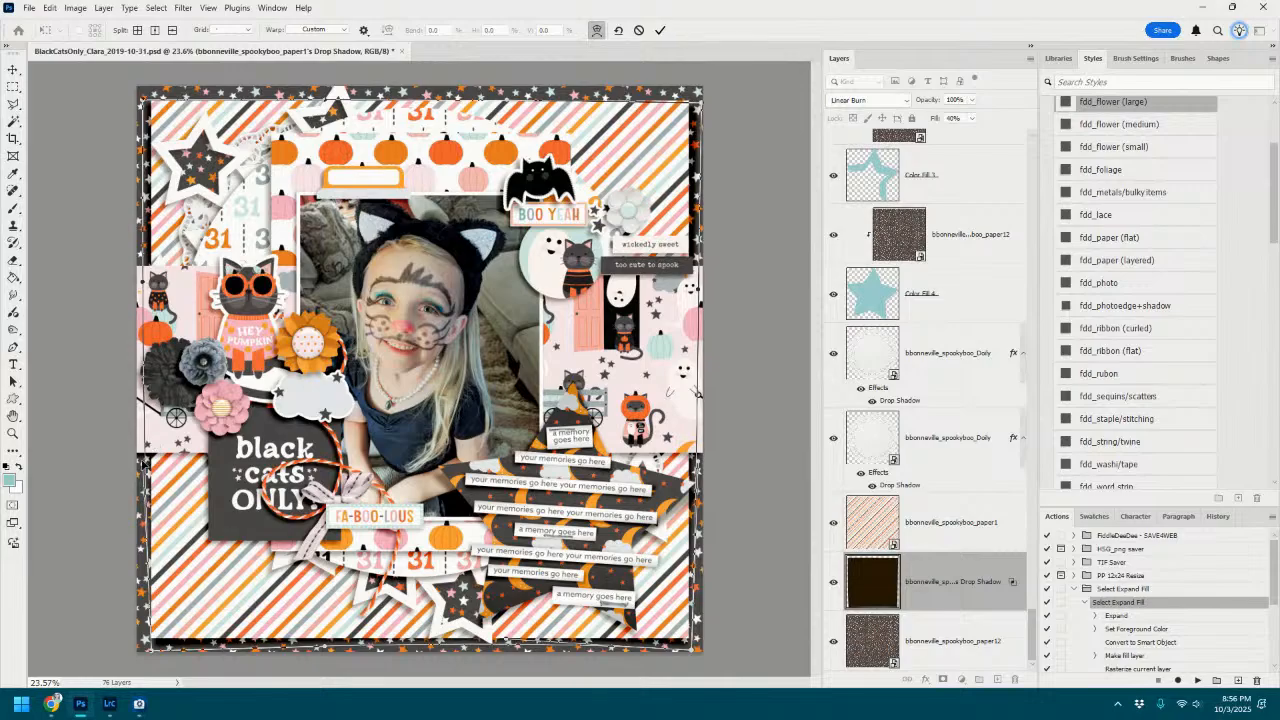
Warp the striped paper's shadow unevenly along the left and top edges and at the upper-left corner, and apply the warp.
left_click_drag(143, 463, 139, 469)
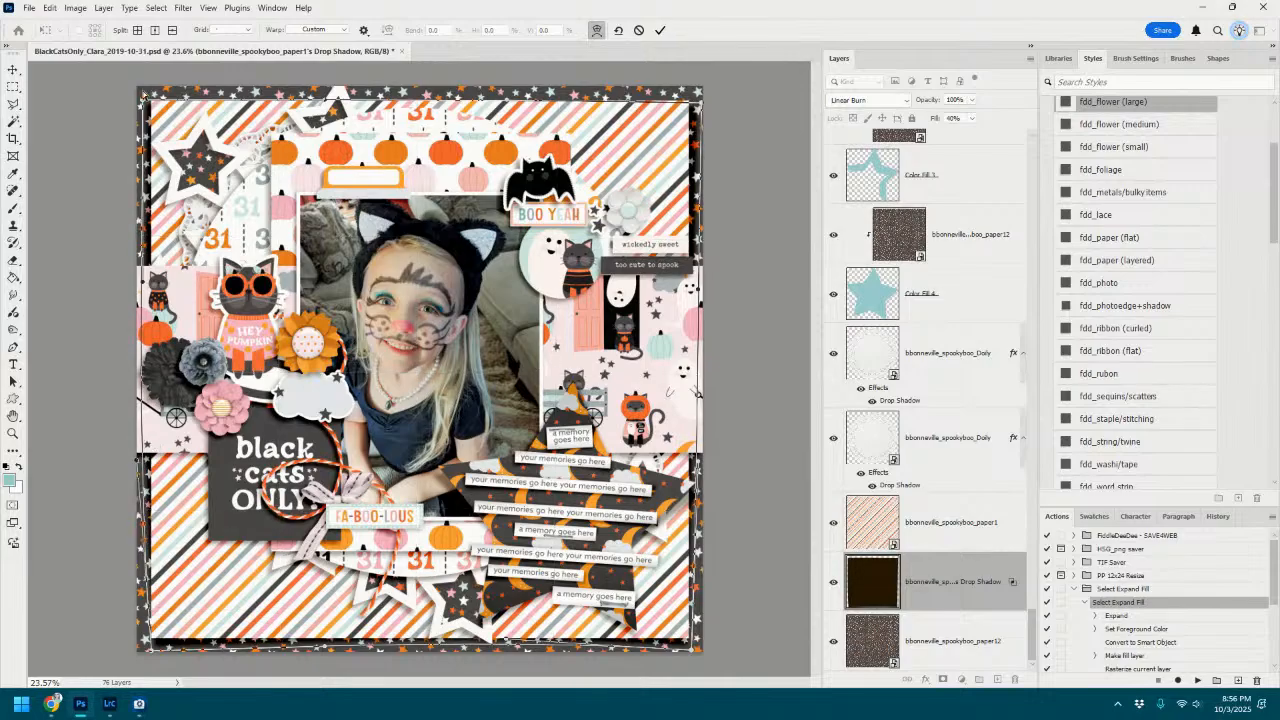
left_click_drag(452, 112, 451, 102)
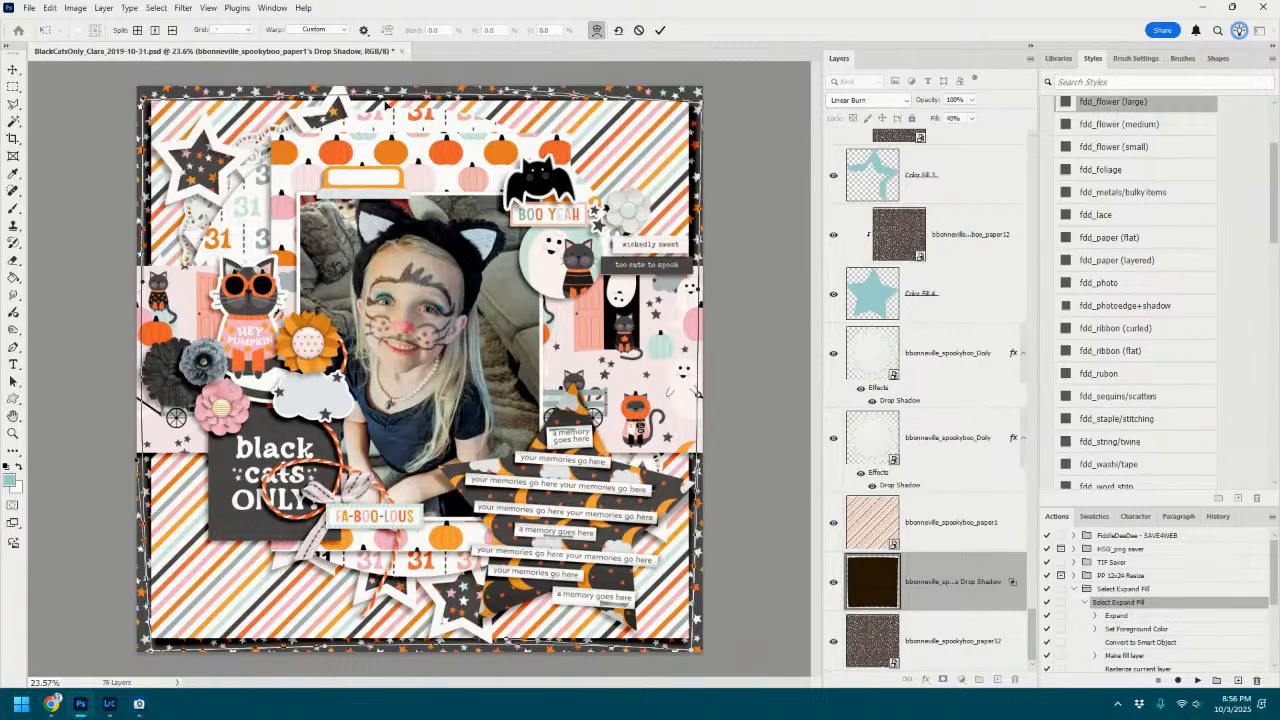
left_click_drag(144, 101, 146, 98)
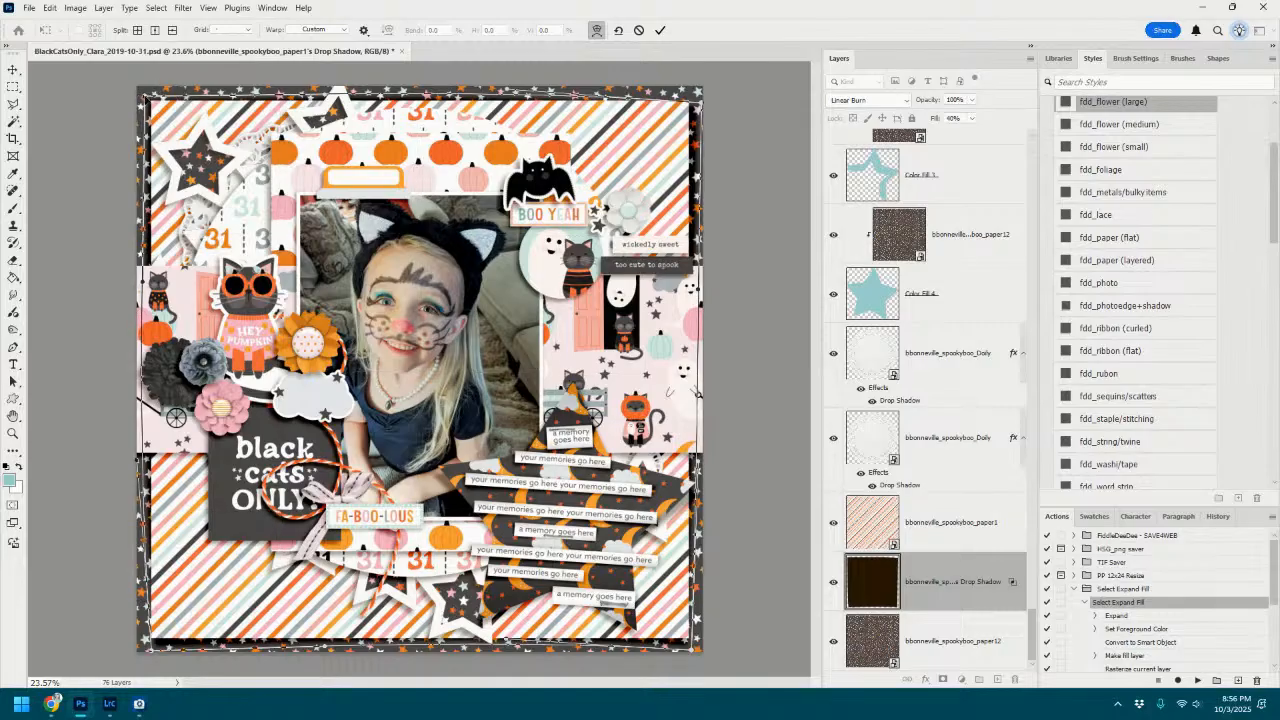
left_click_drag(145, 281, 149, 281)
left_click(660, 30)
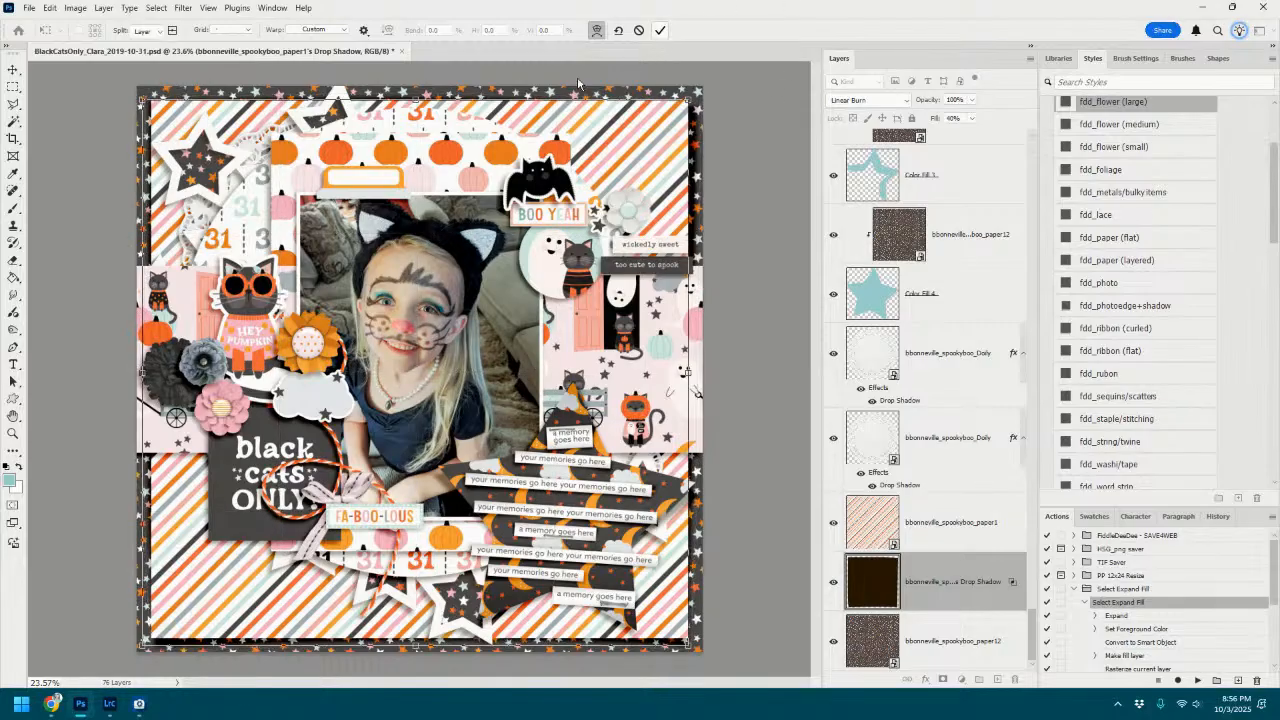
key("alt+bracketright")
Separate the drop shadow of the circle shape behind the photo onto its own layer.
left_click(472, 133)
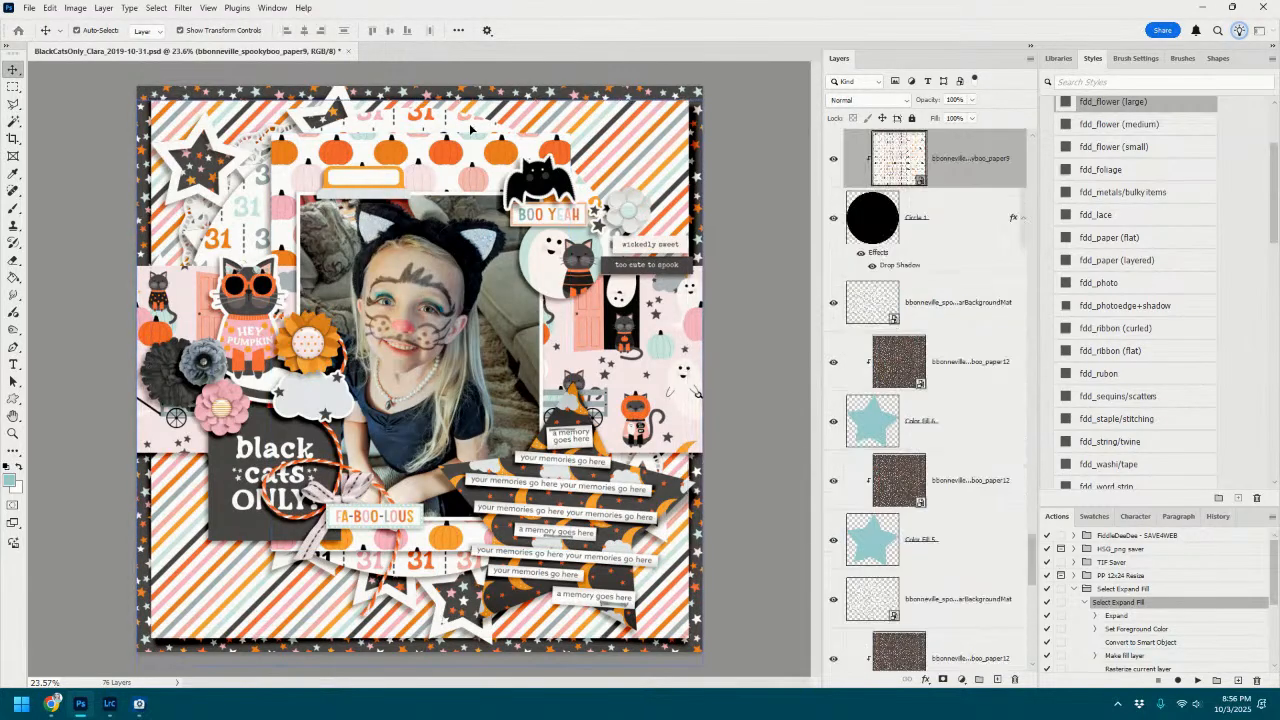
left_click(952, 222)
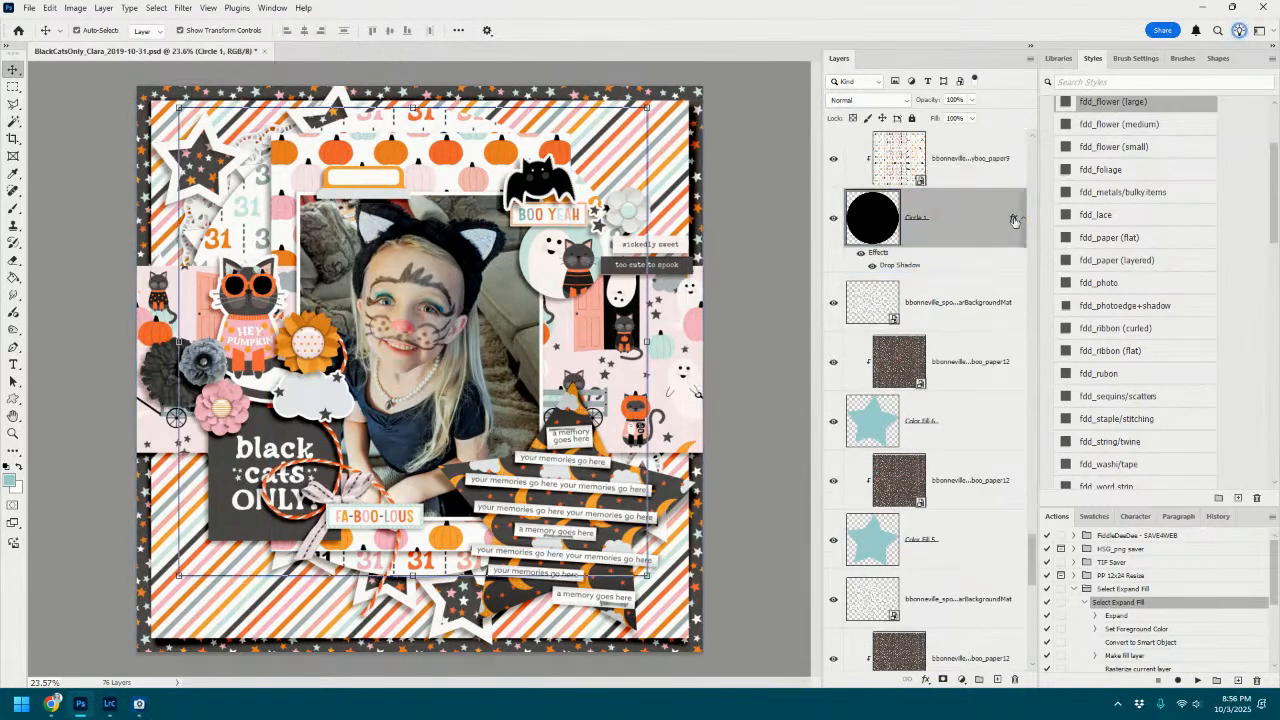
right_click(1013, 220)
left_click(1038, 442)
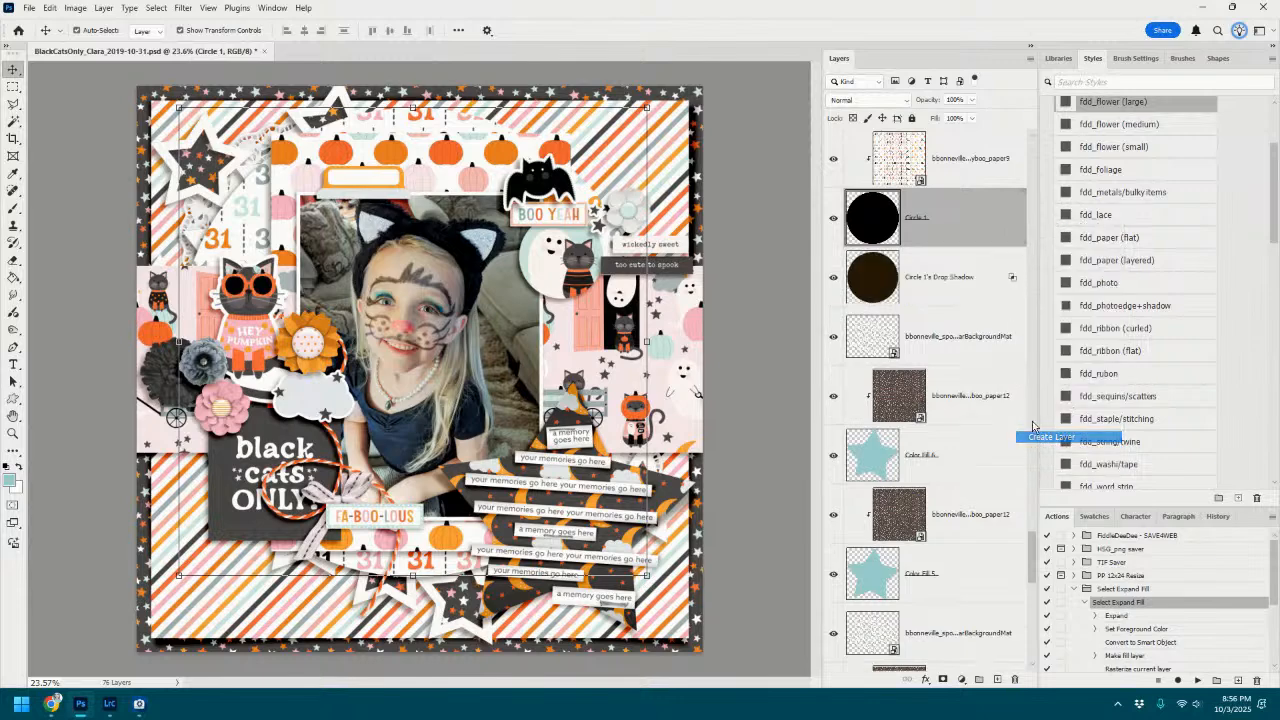
Warp the circle's separated shadow outward at the upper sides, along the bottom edge and at the lower right, and apply it.
left_click(945, 278)
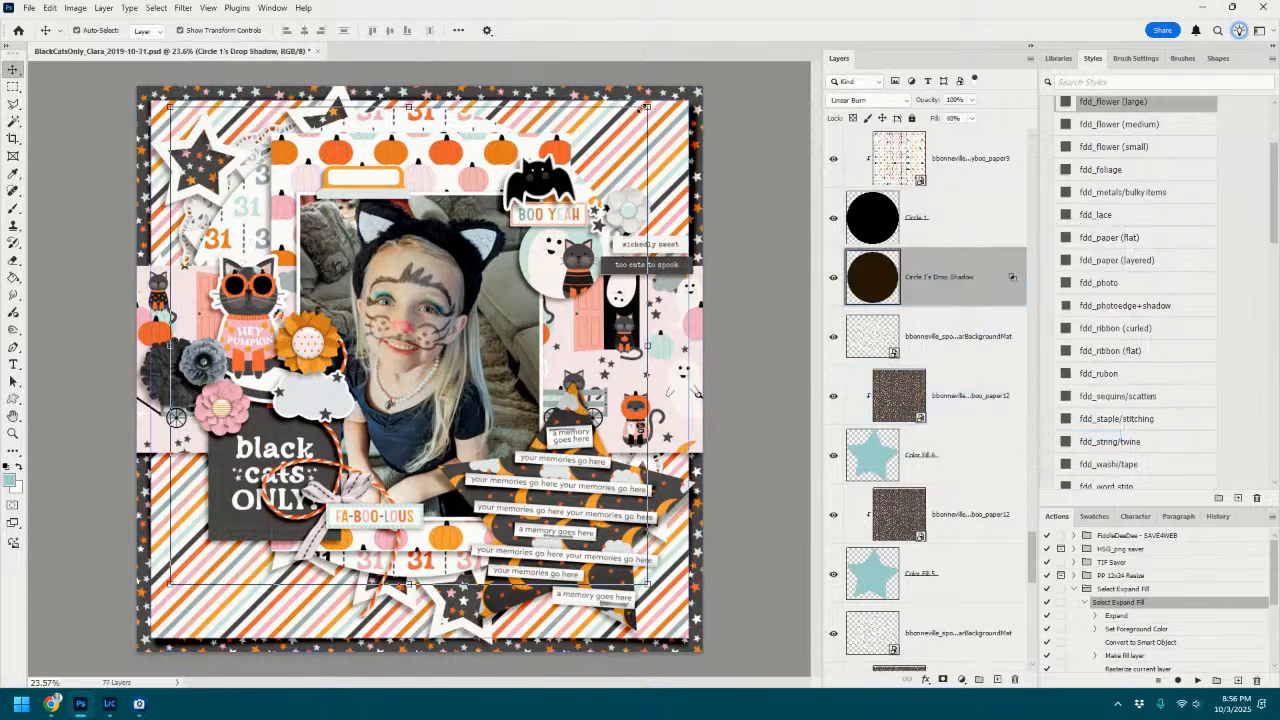
key("ctrl+t")
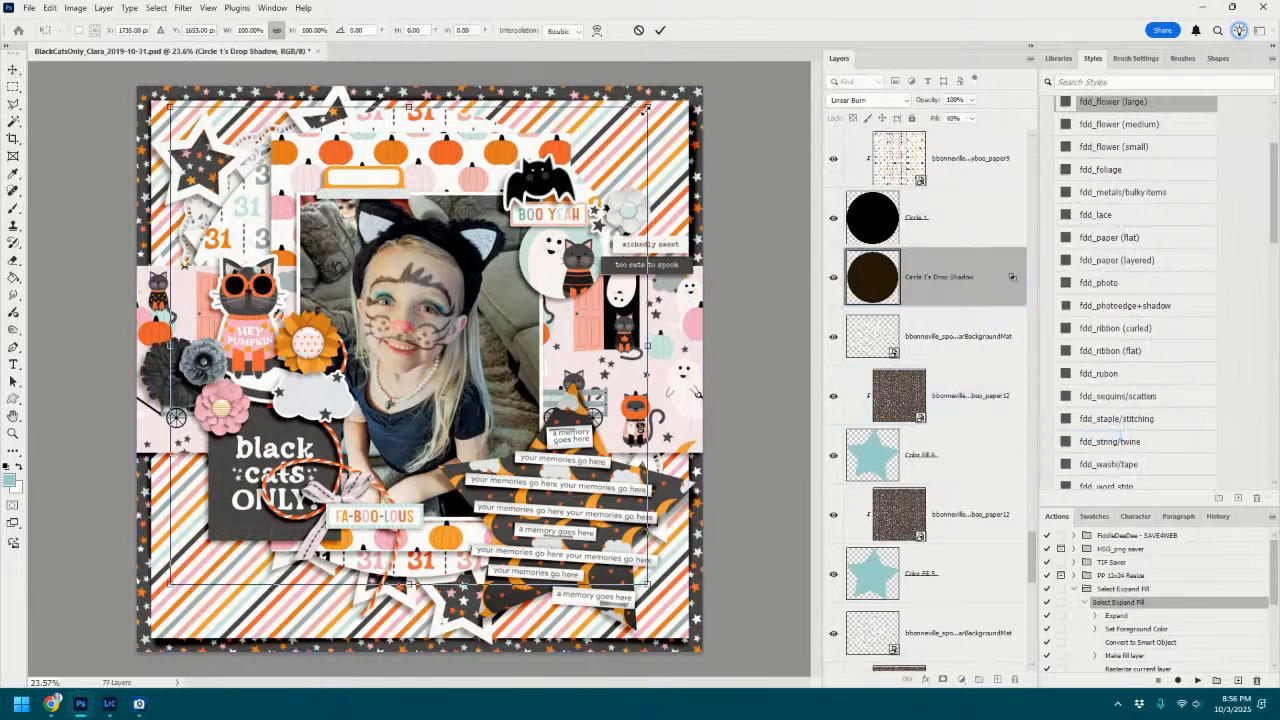
left_click(597, 30)
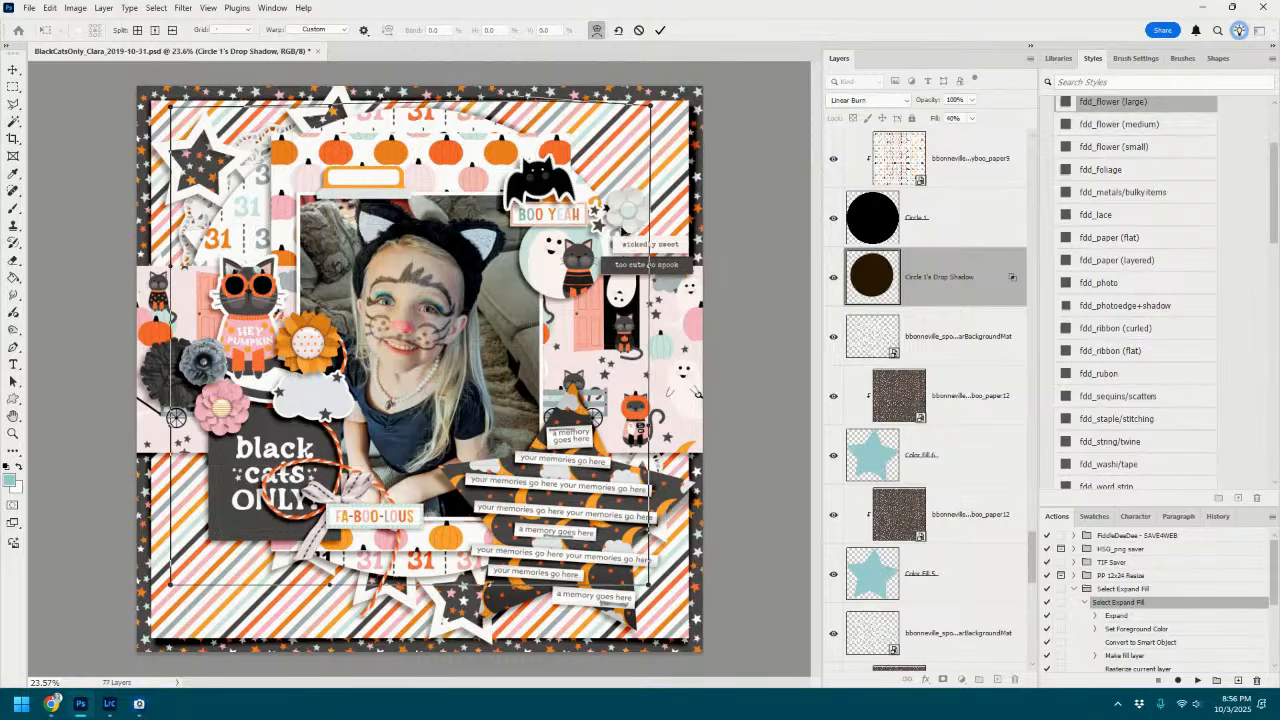
left_click_drag(650, 266, 661, 262)
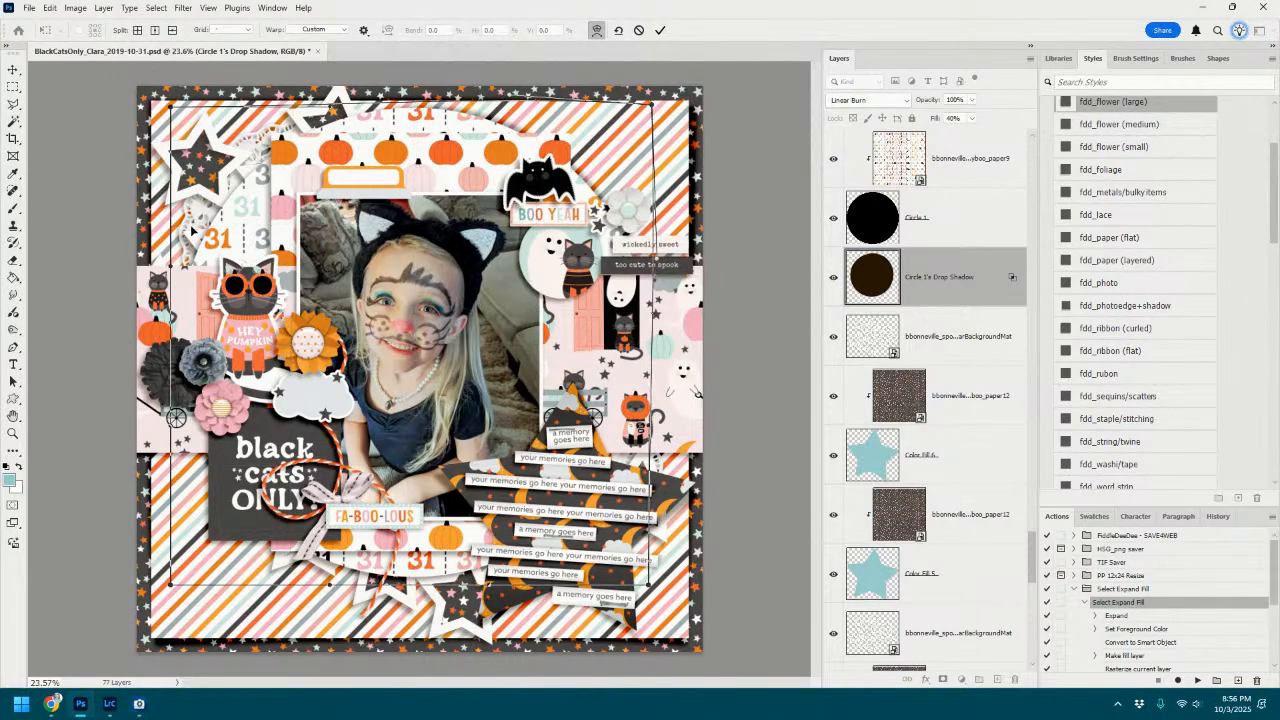
left_click_drag(170, 266, 162, 264)
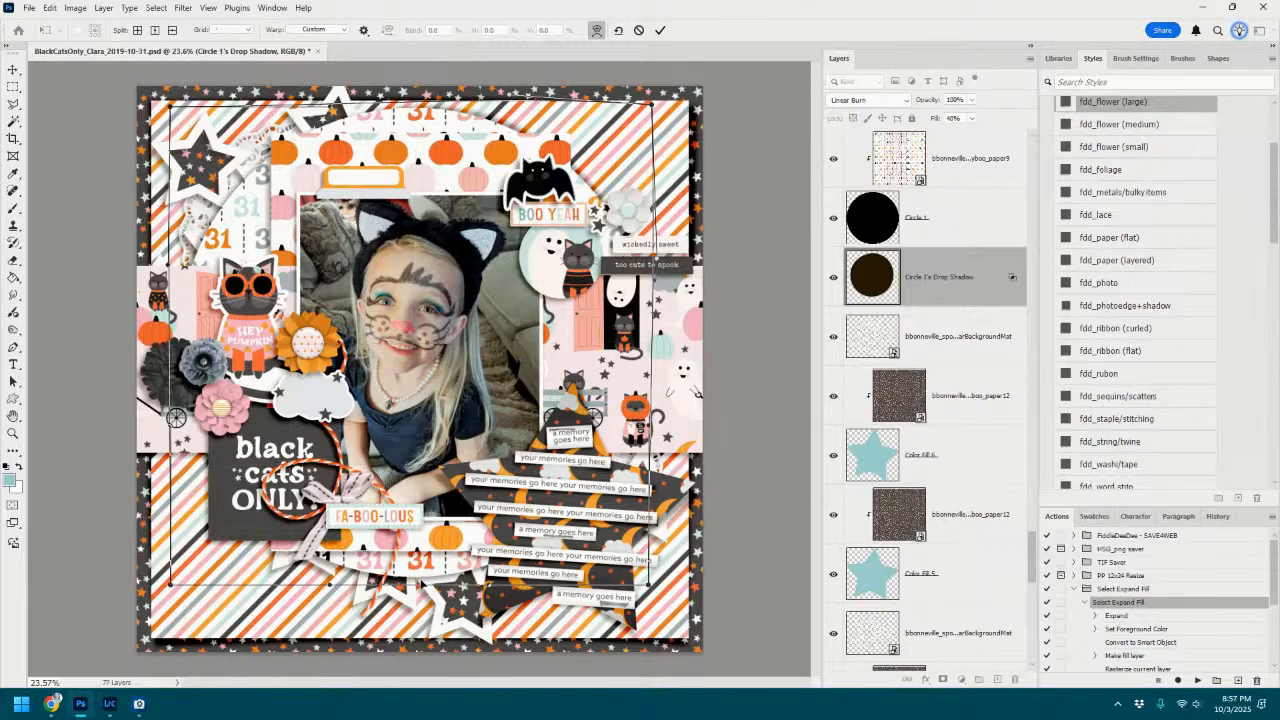
left_click_drag(451, 558, 454, 564)
left_click_drag(641, 466, 647, 466)
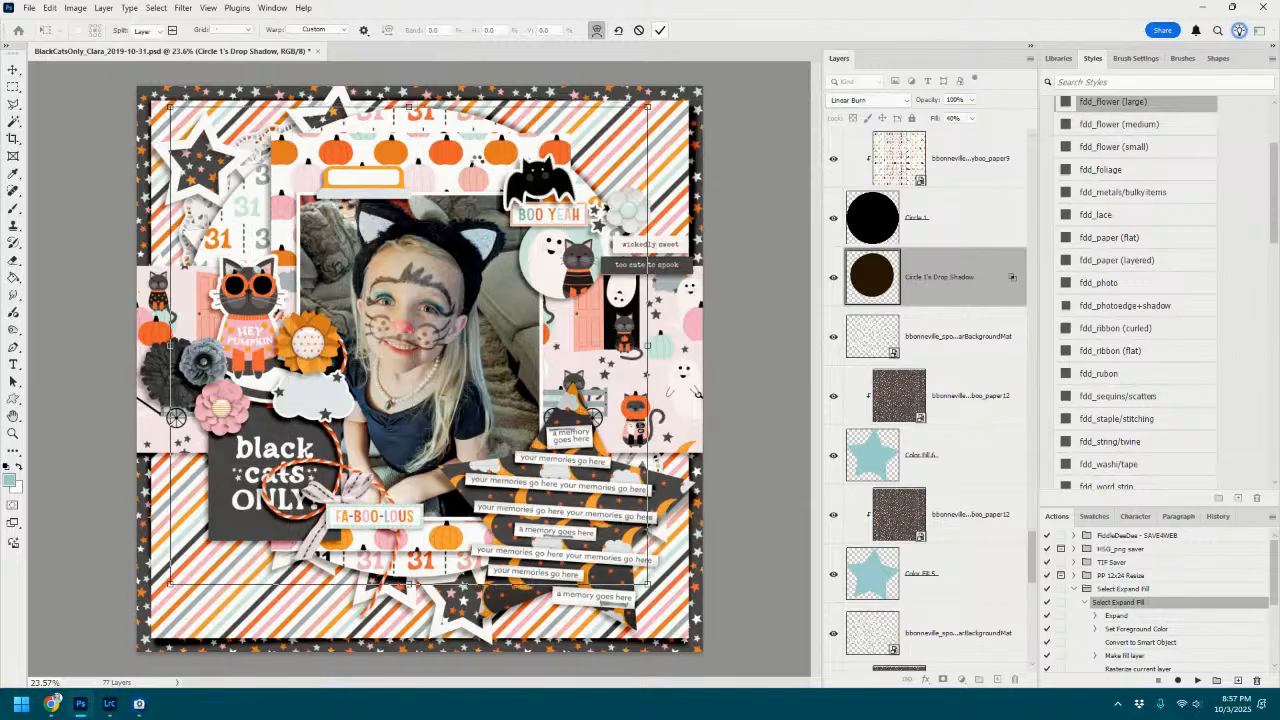
key("Return")
Separate the orange pumpkin paper's drop shadow onto its own layer.
left_click(477, 165)
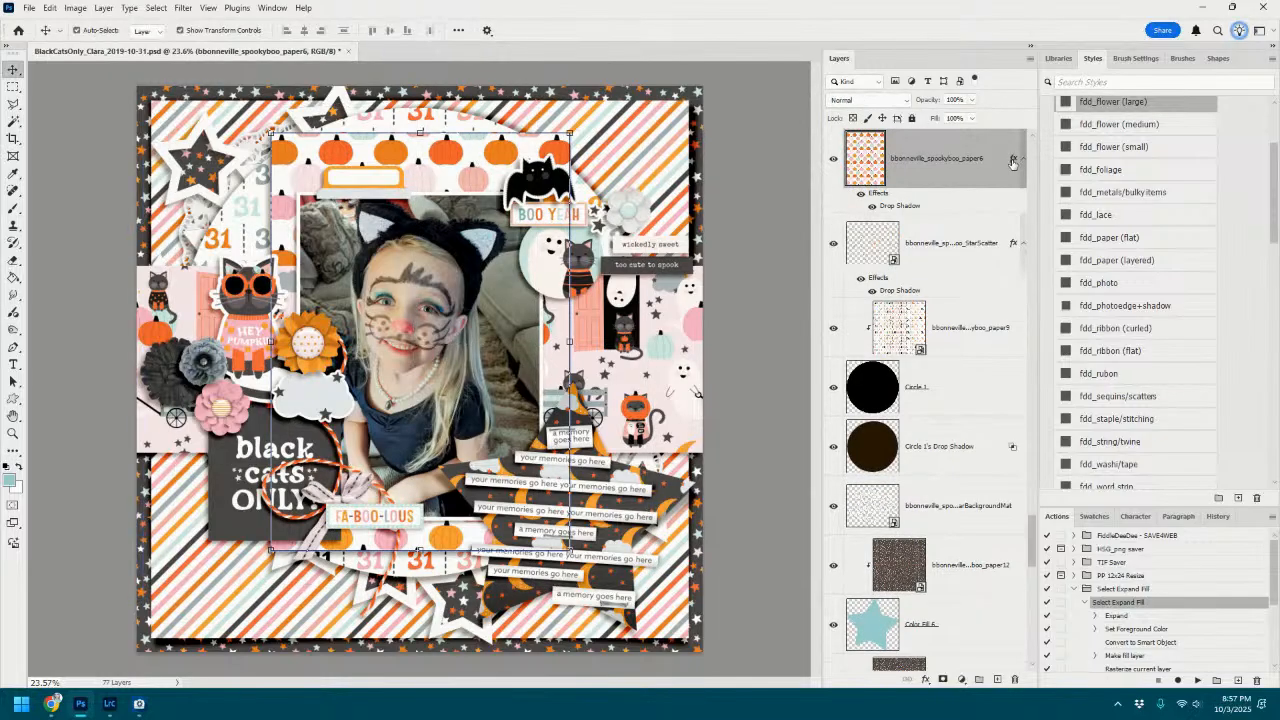
right_click(1012, 162)
left_click(1050, 388)
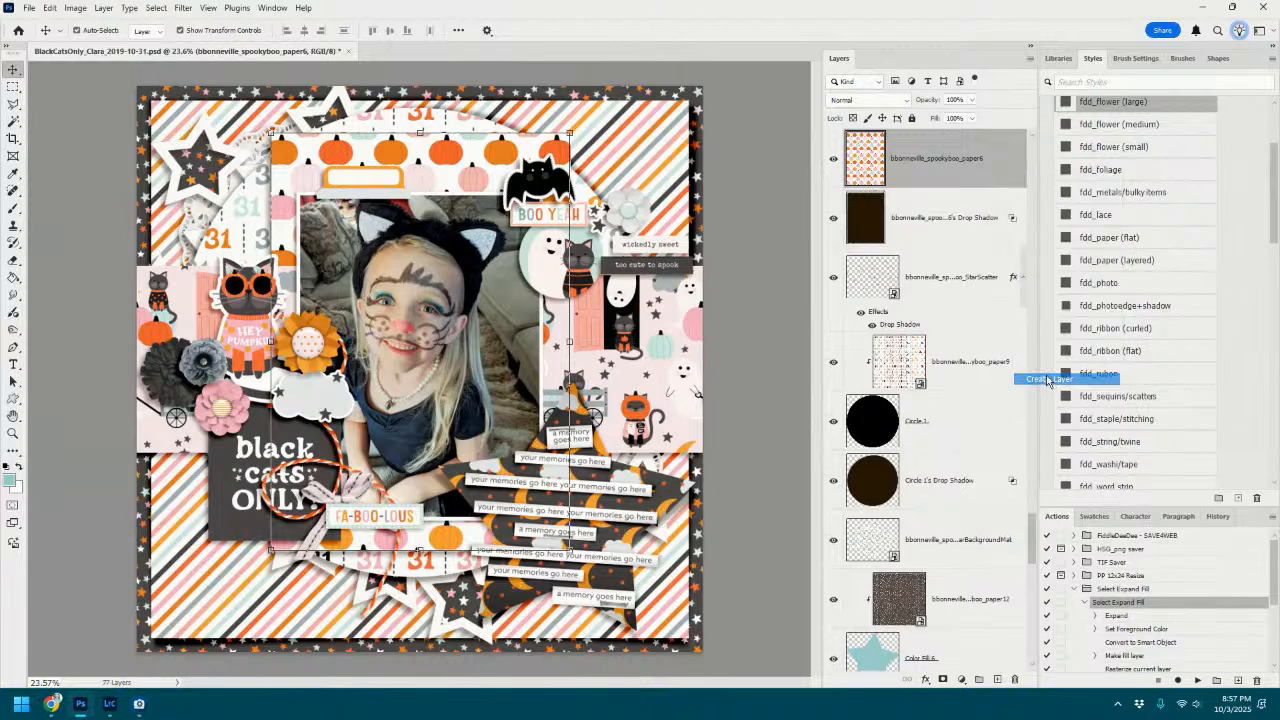
Warp the pumpkin paper's shadow outward at the upper-right corner, adjust both left corners, lift the top edge, and apply it.
left_click(970, 219)
key("ctrl+t")
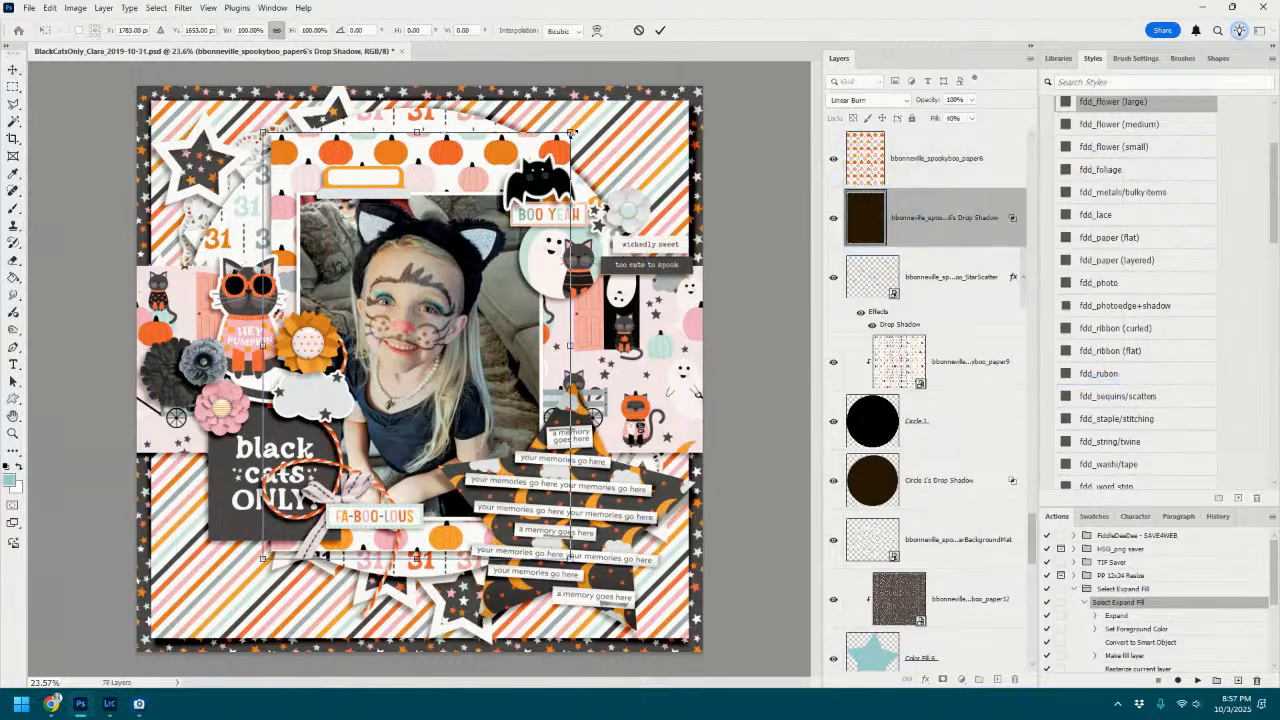
left_click(597, 31)
left_click_drag(573, 135, 587, 135)
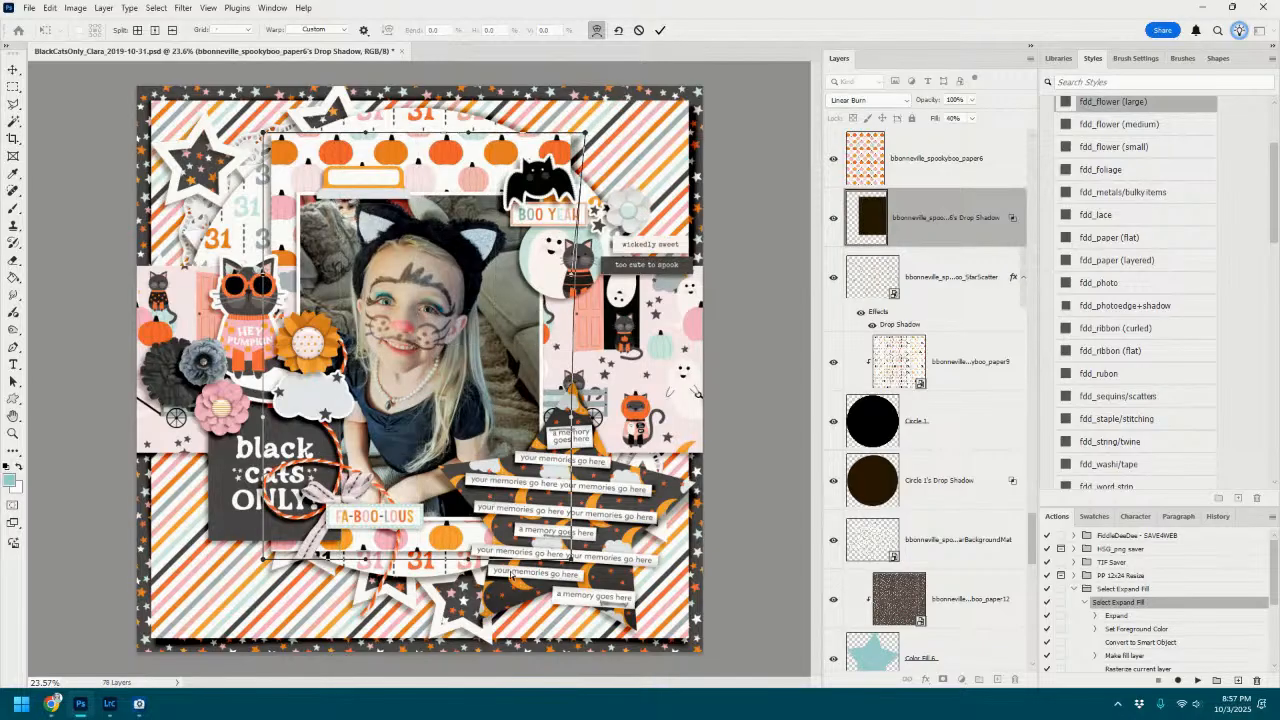
left_click_drag(266, 564, 318, 566)
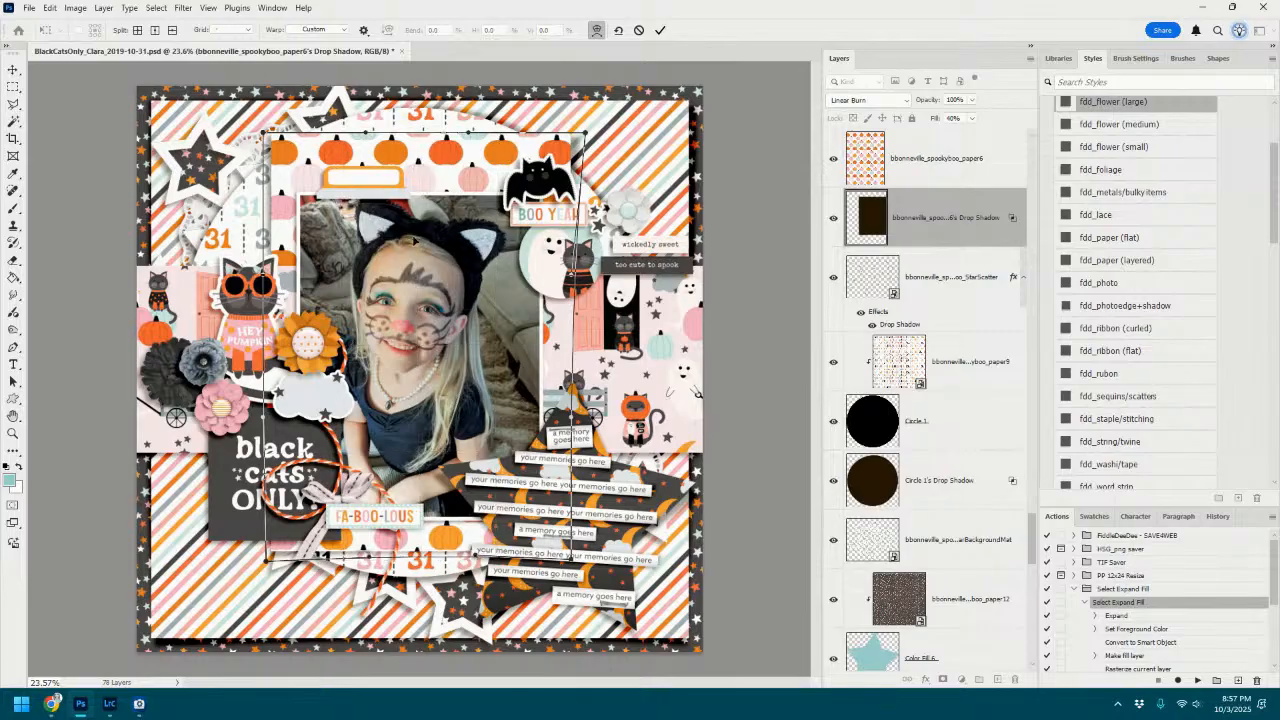
left_click_drag(265, 133, 262, 132)
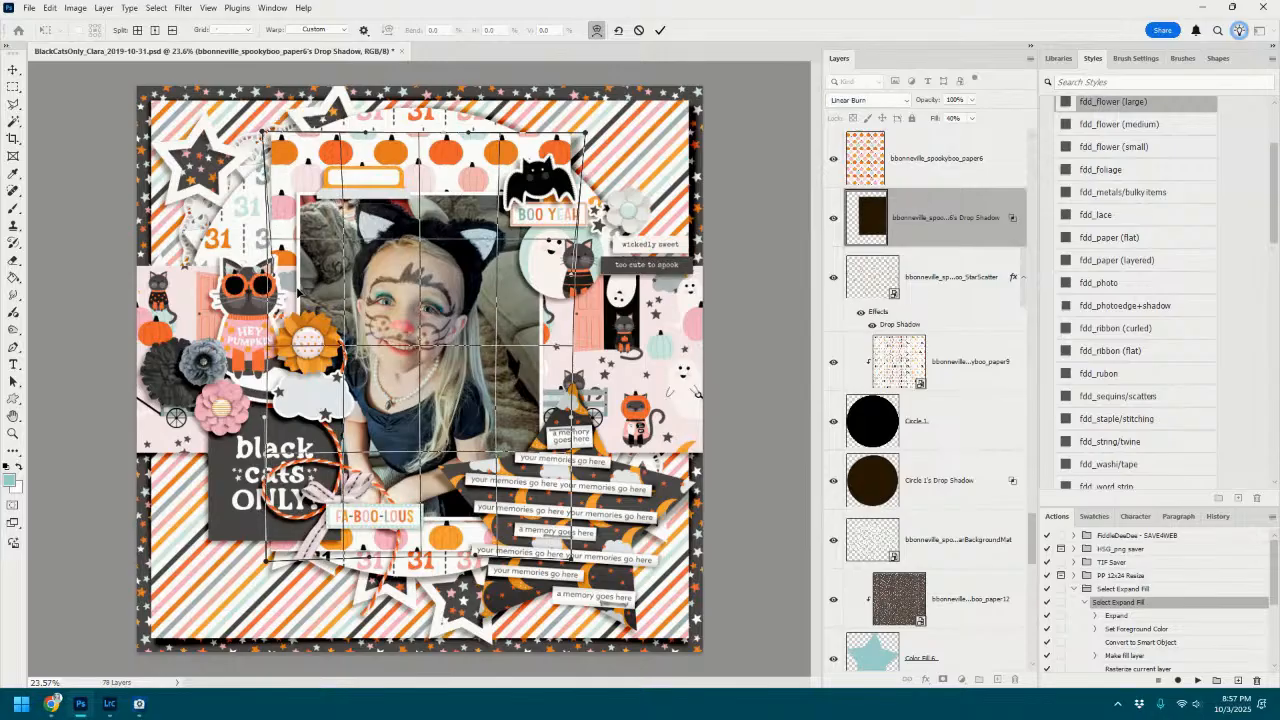
left_click_drag(422, 146, 424, 143)
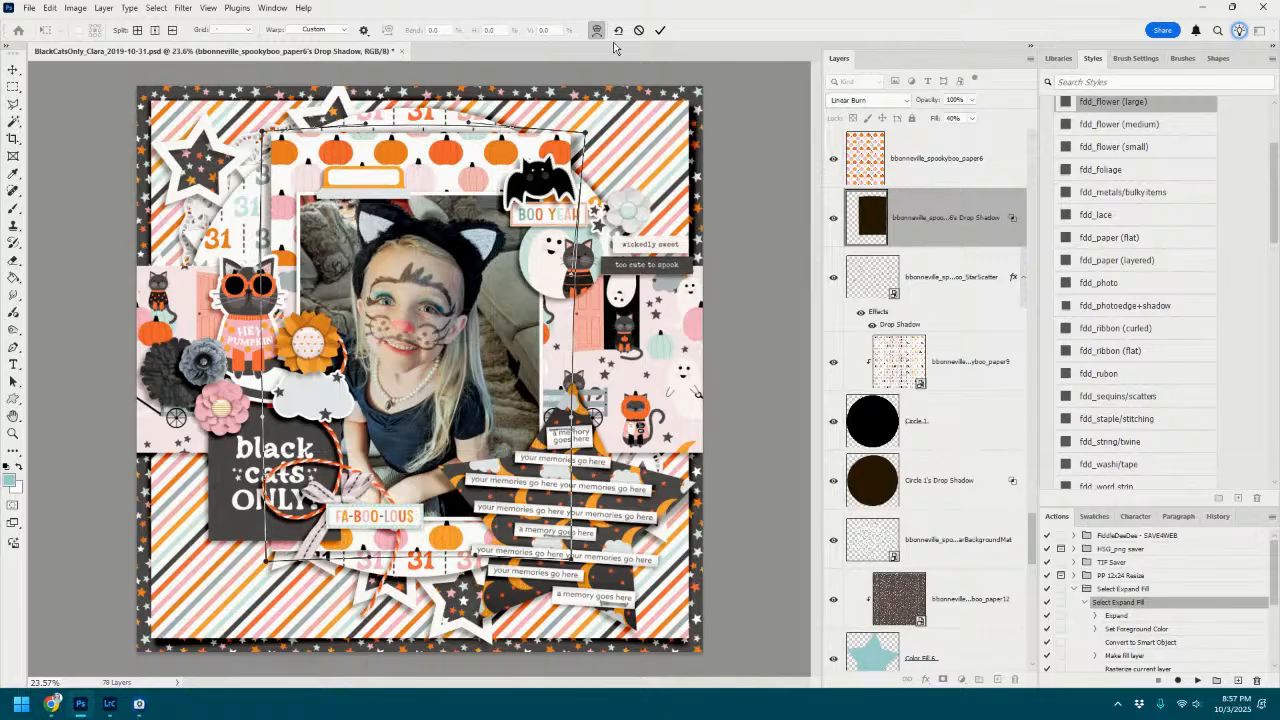
left_click(661, 31)
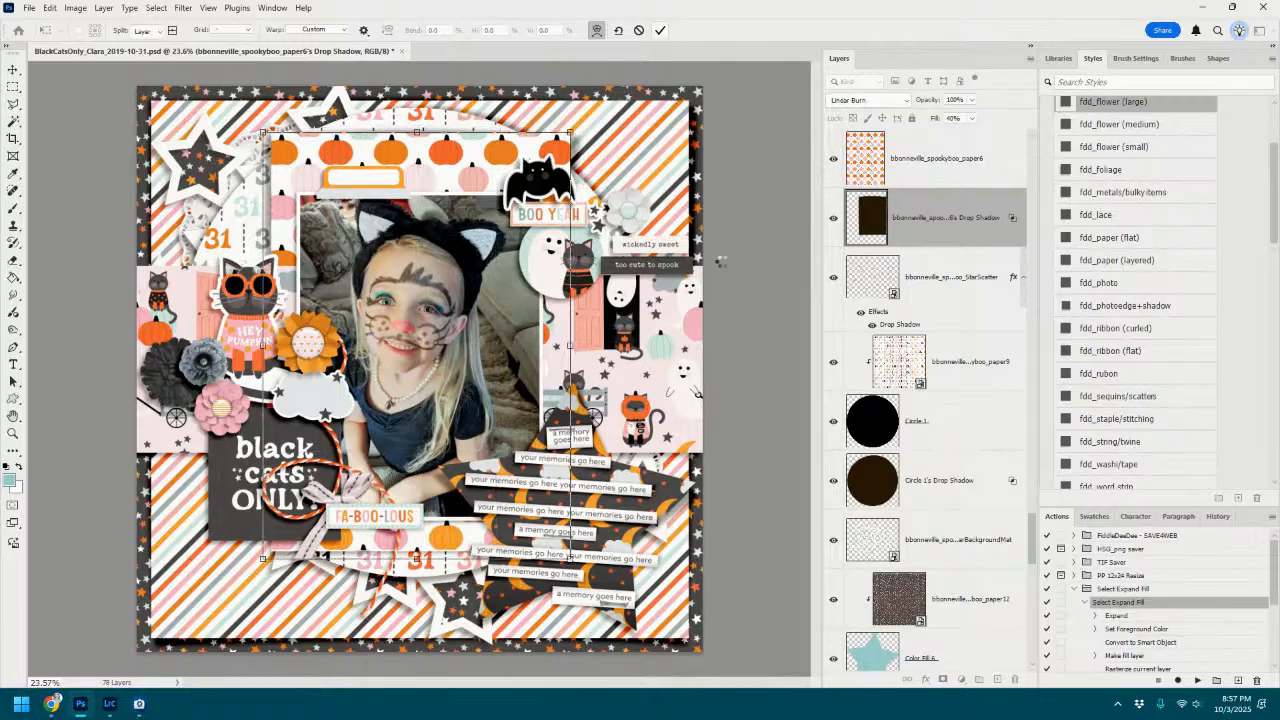
Separate the photo's stroke and drop shadow effects onto their own layers.
left_click(442, 306)
right_click(1016, 164)
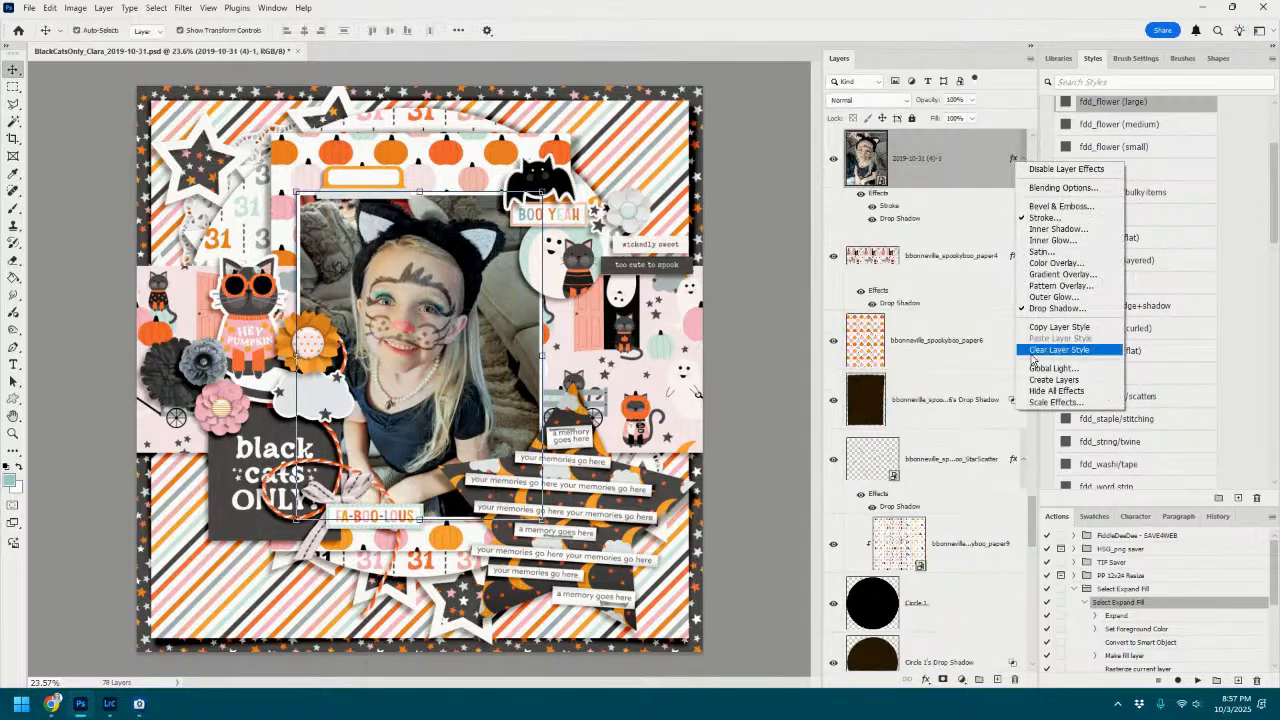
left_click(1060, 384)
Warp the photo's separated shadow outward at the upper-left corner and lower right edge, adjust its top and bottom edges, and apply it.
left_click(955, 277)
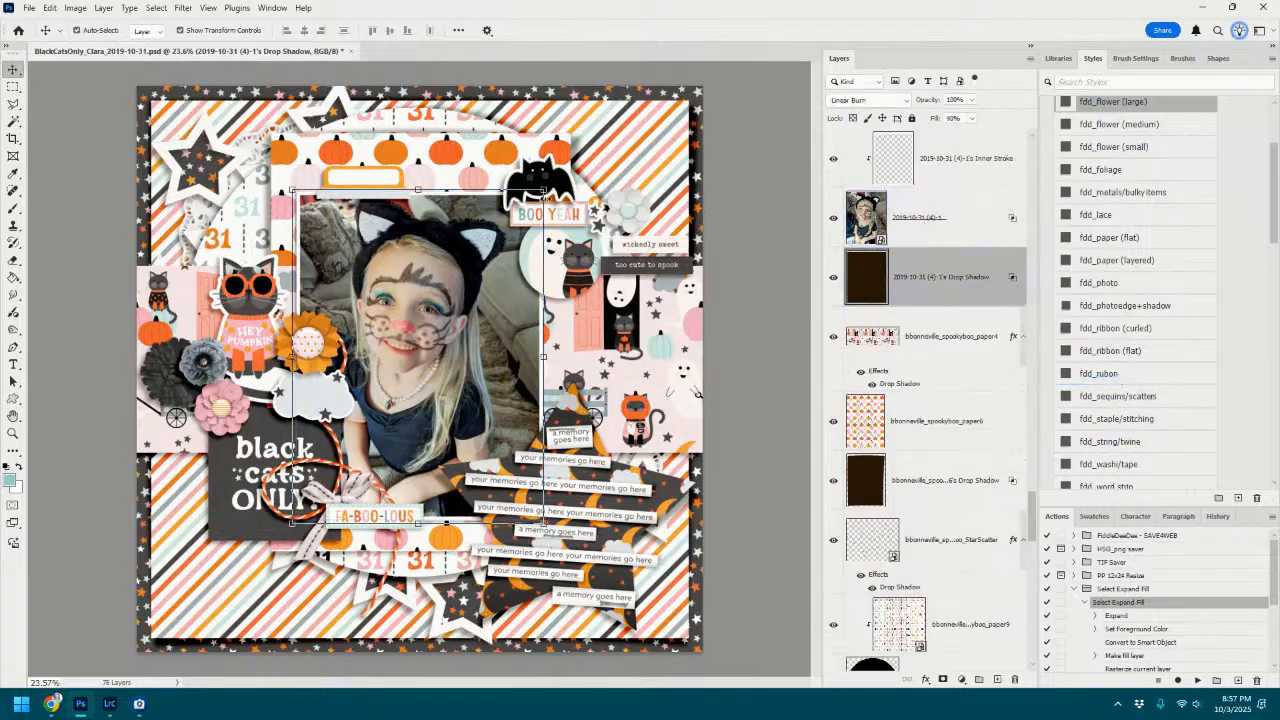
key("ctrl+t")
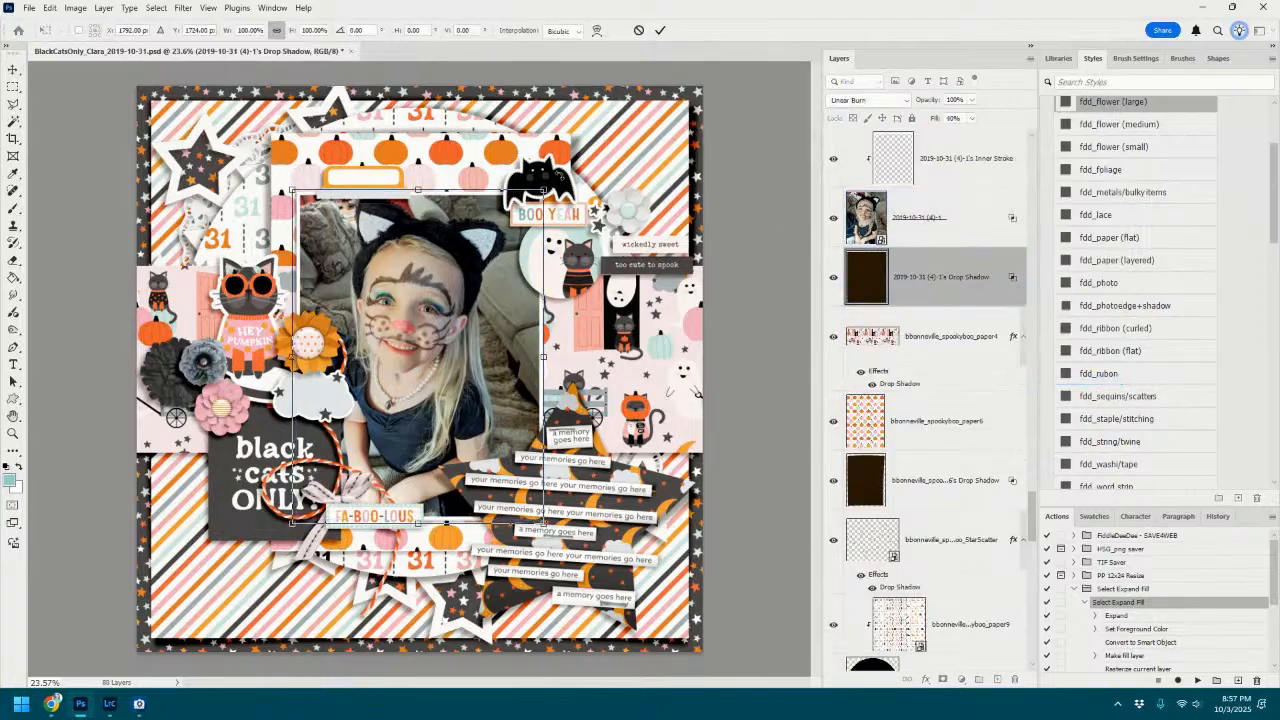
left_click(597, 30)
left_click_drag(291, 191, 286, 190)
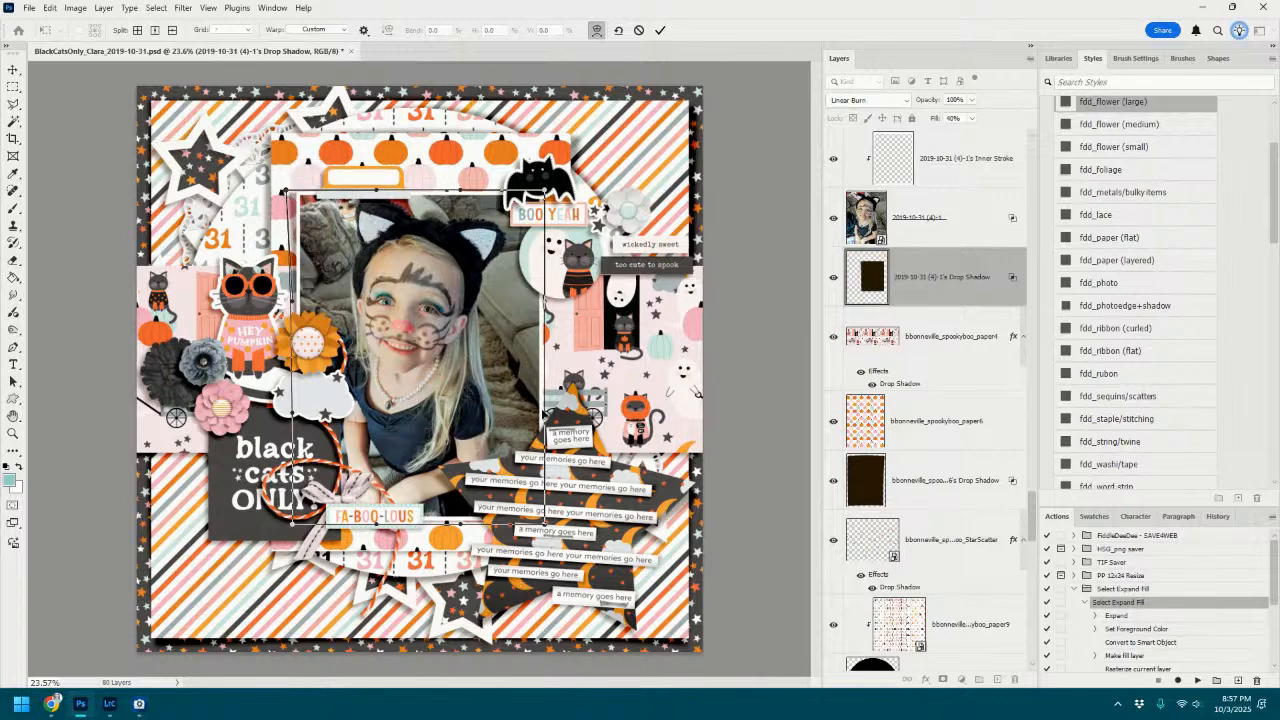
left_click_drag(543, 414, 552, 411)
left_click_drag(544, 300, 542, 297)
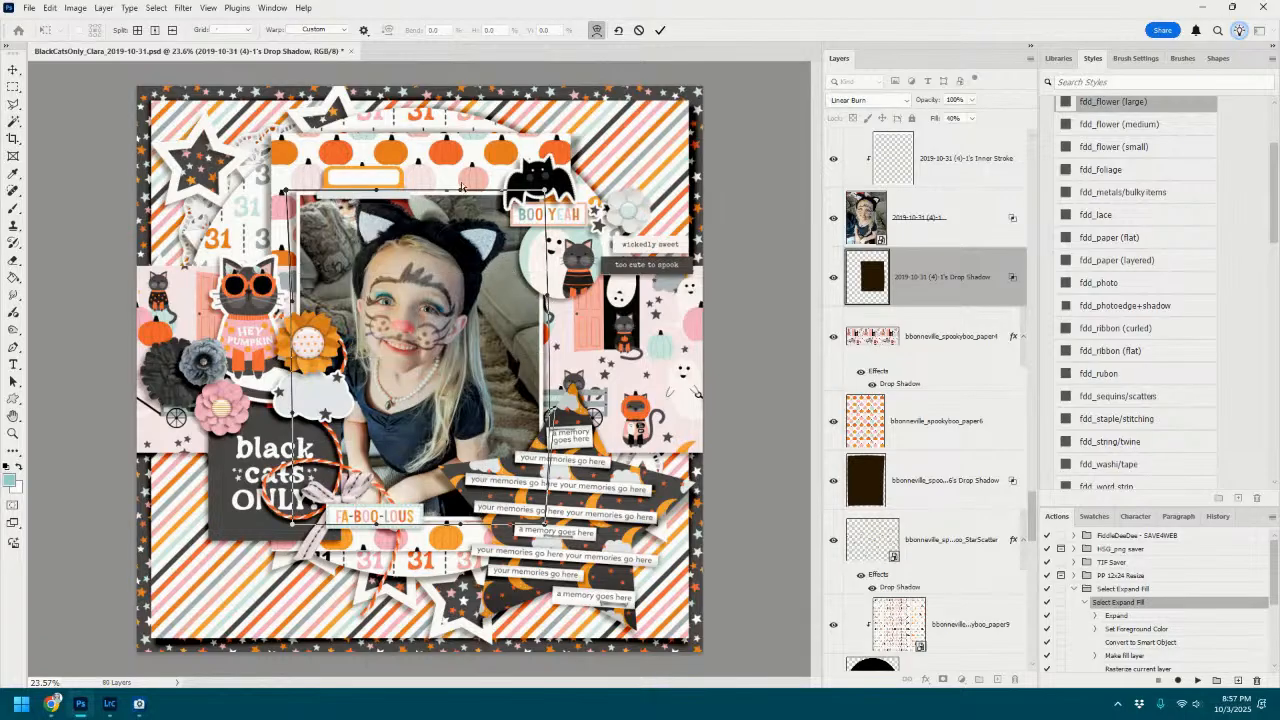
left_click_drag(461, 189, 465, 181)
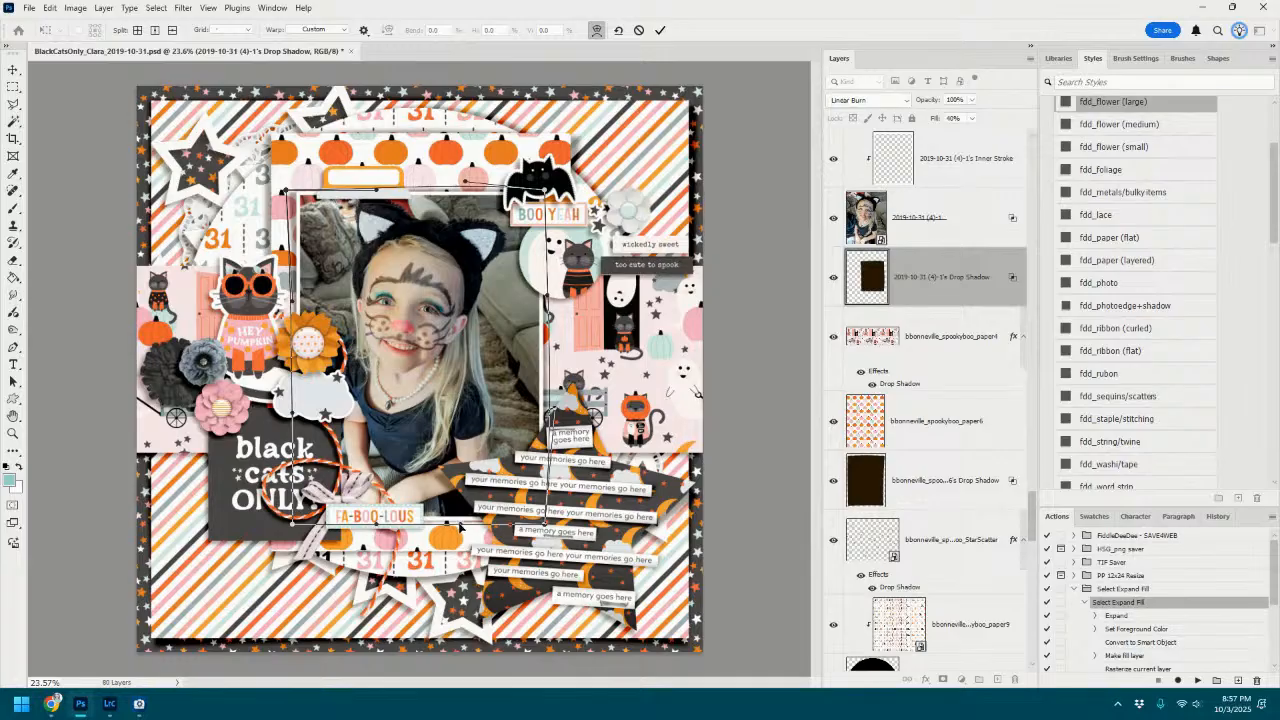
left_click_drag(460, 526, 465, 524)
left_click(660, 31)
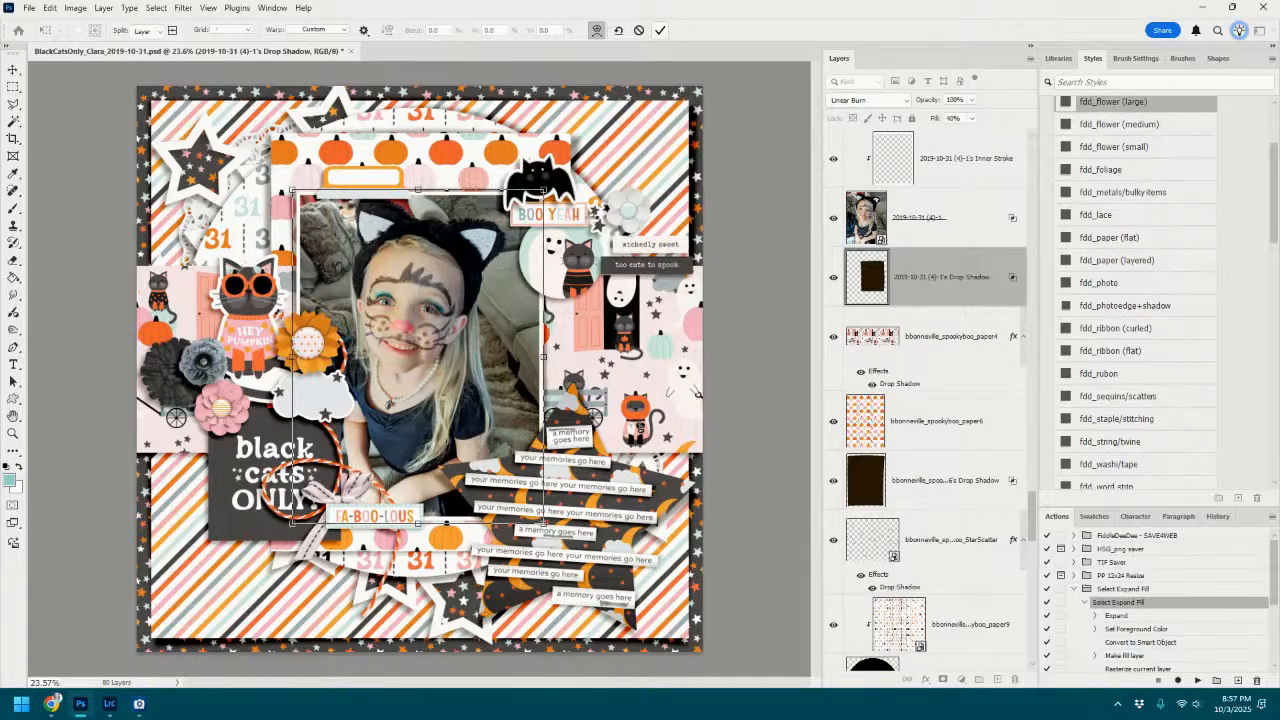
Separate the round ghost-and-cat tag's drop shadow onto its own layer.
left_click(578, 256)
right_click(1013, 158)
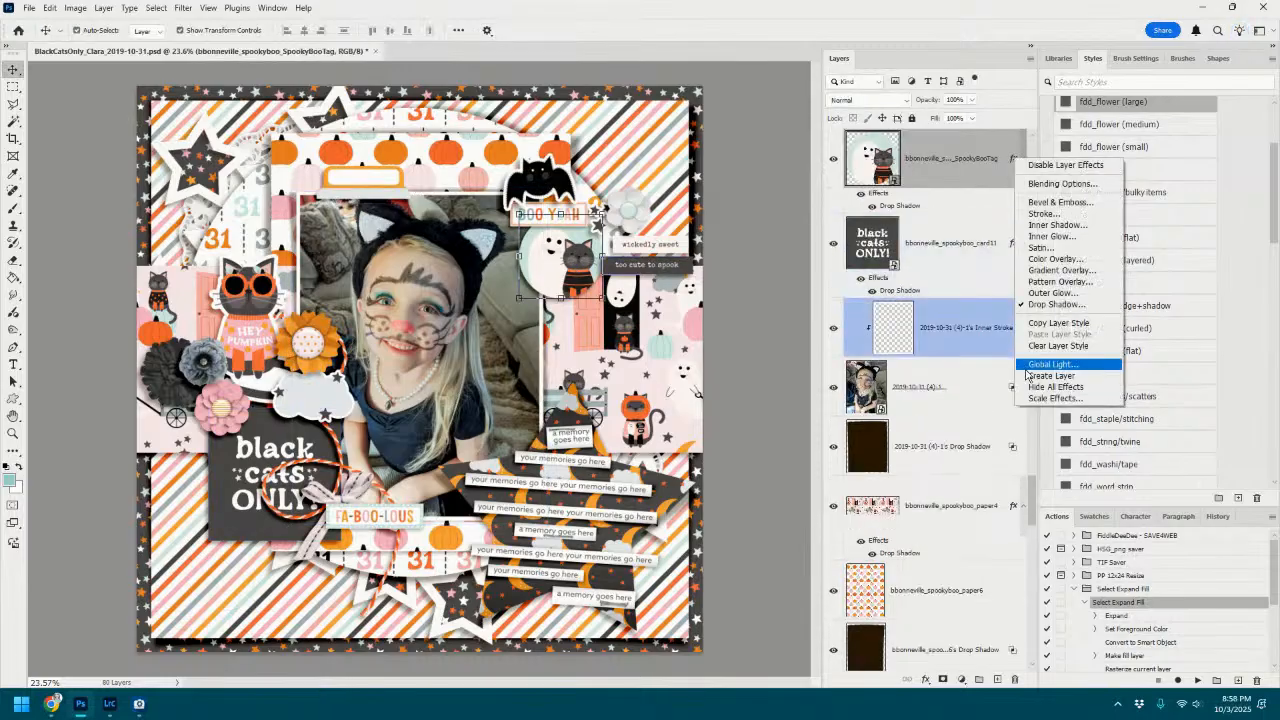
left_click(1040, 384)
Warp the round ghost-and-cat tag's separated shadow outward along its right side, adjust the bottom and left edges, and apply it.
left_click(930, 235)
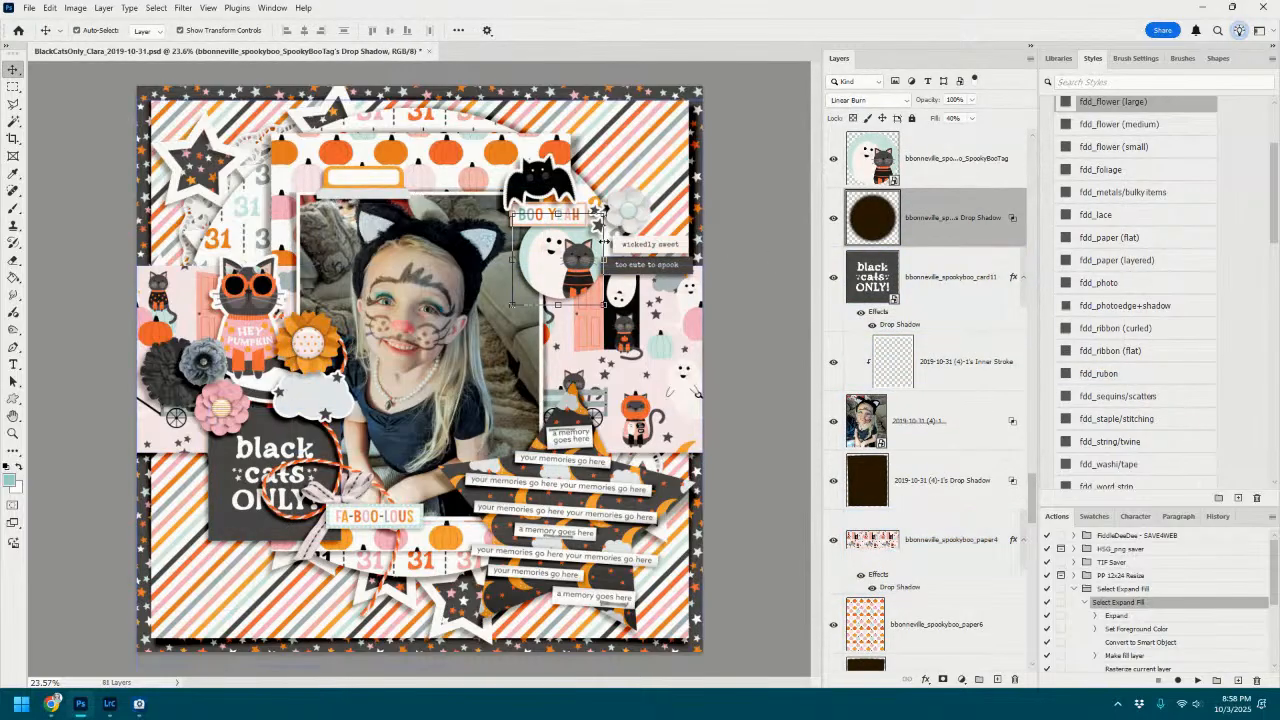
key("ctrl+t")
left_click(597, 31)
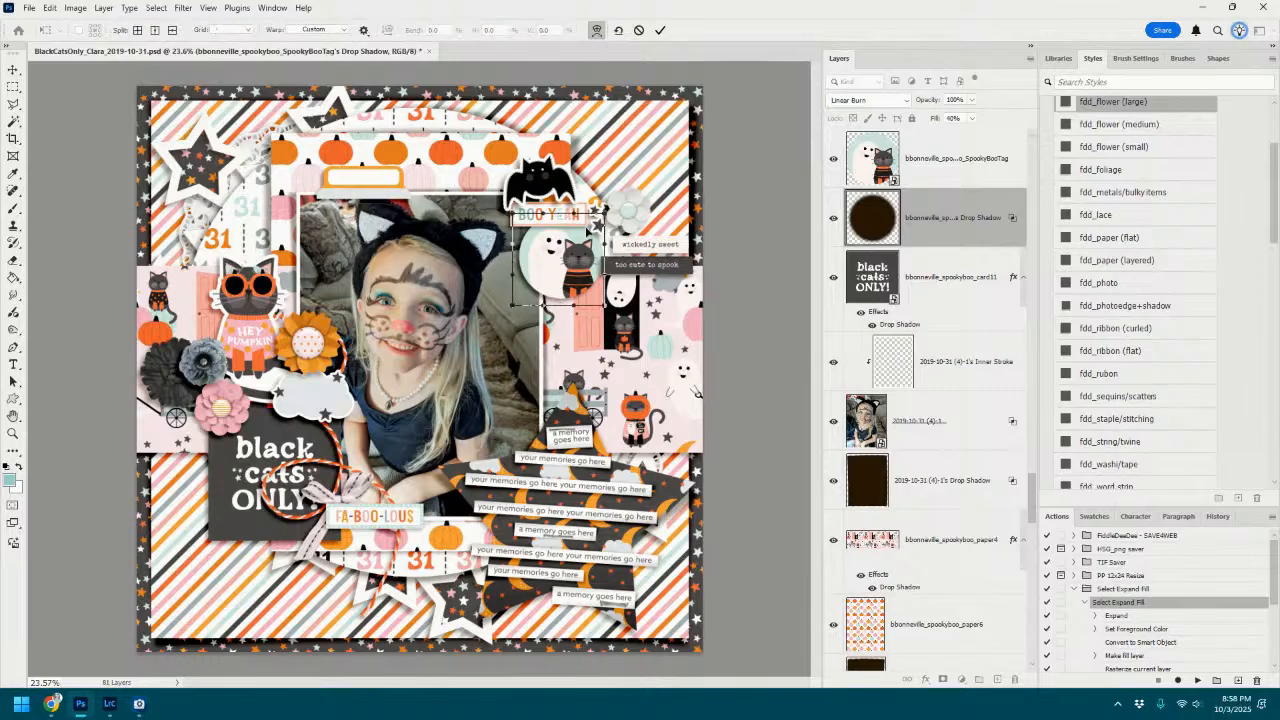
left_click_drag(605, 245, 626, 239)
left_click_drag(543, 306, 548, 308)
left_click_drag(514, 246, 510, 246)
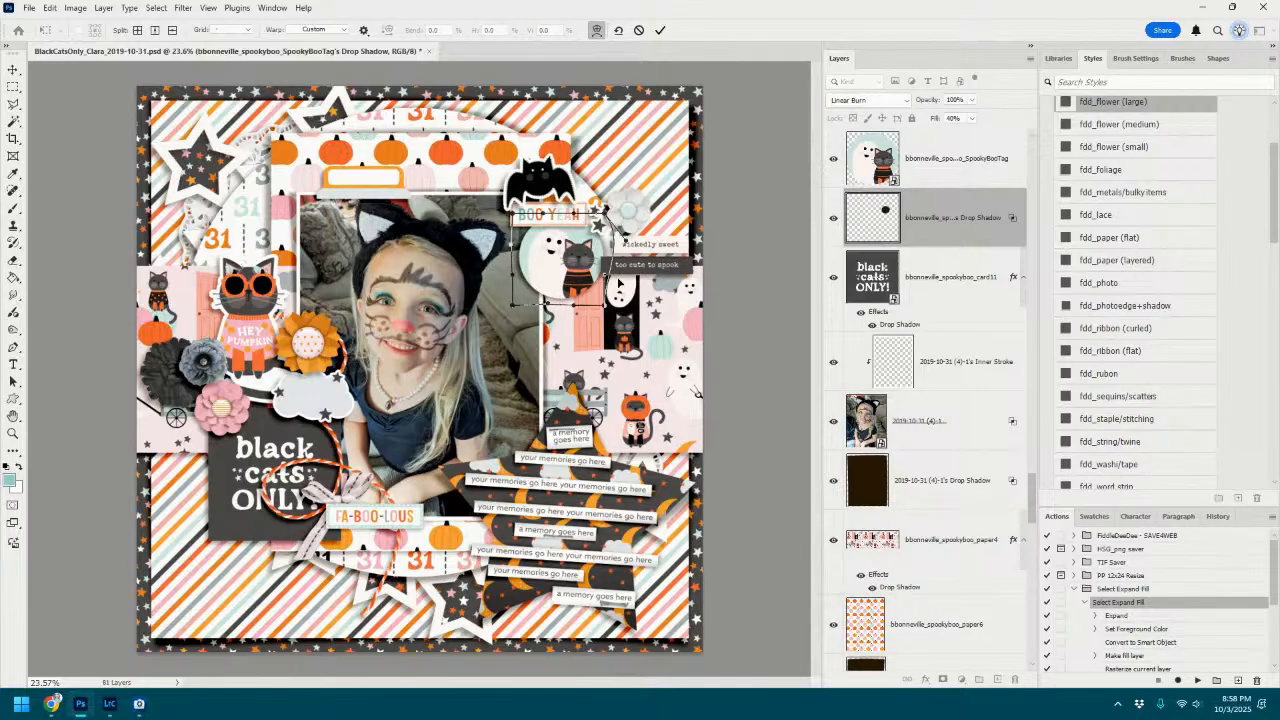
left_click_drag(607, 276, 612, 277)
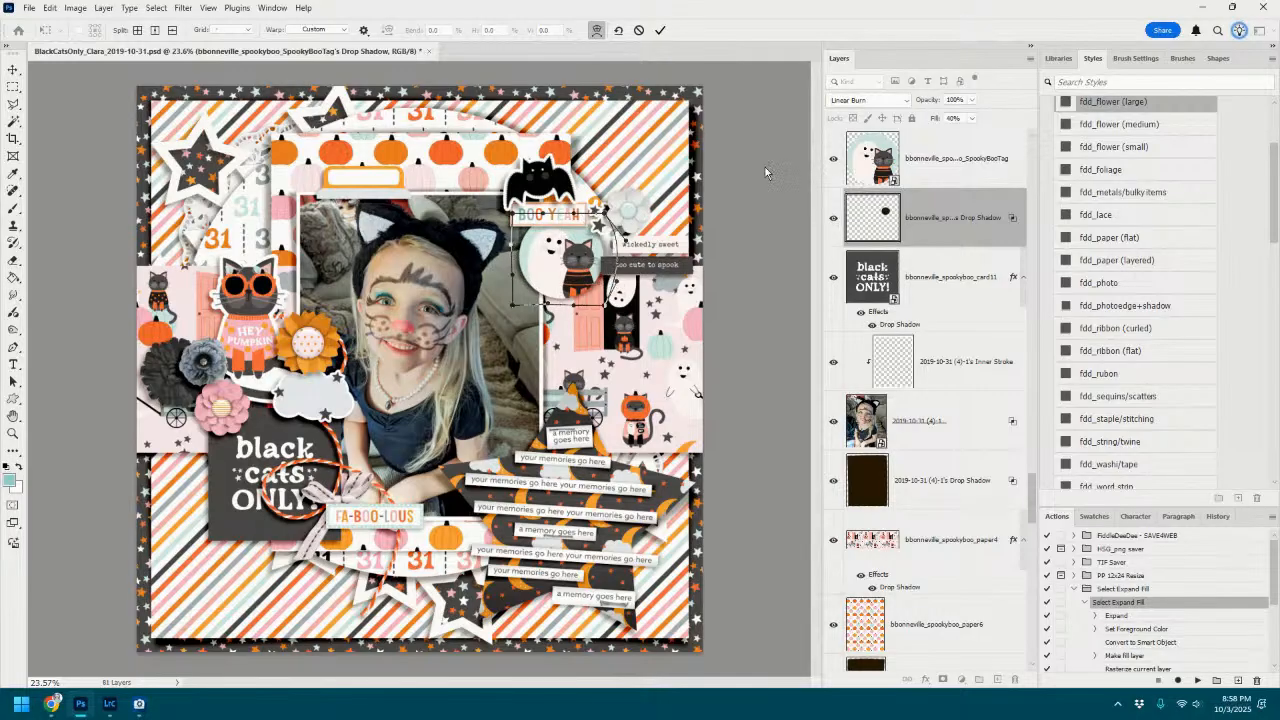
left_click(660, 30)
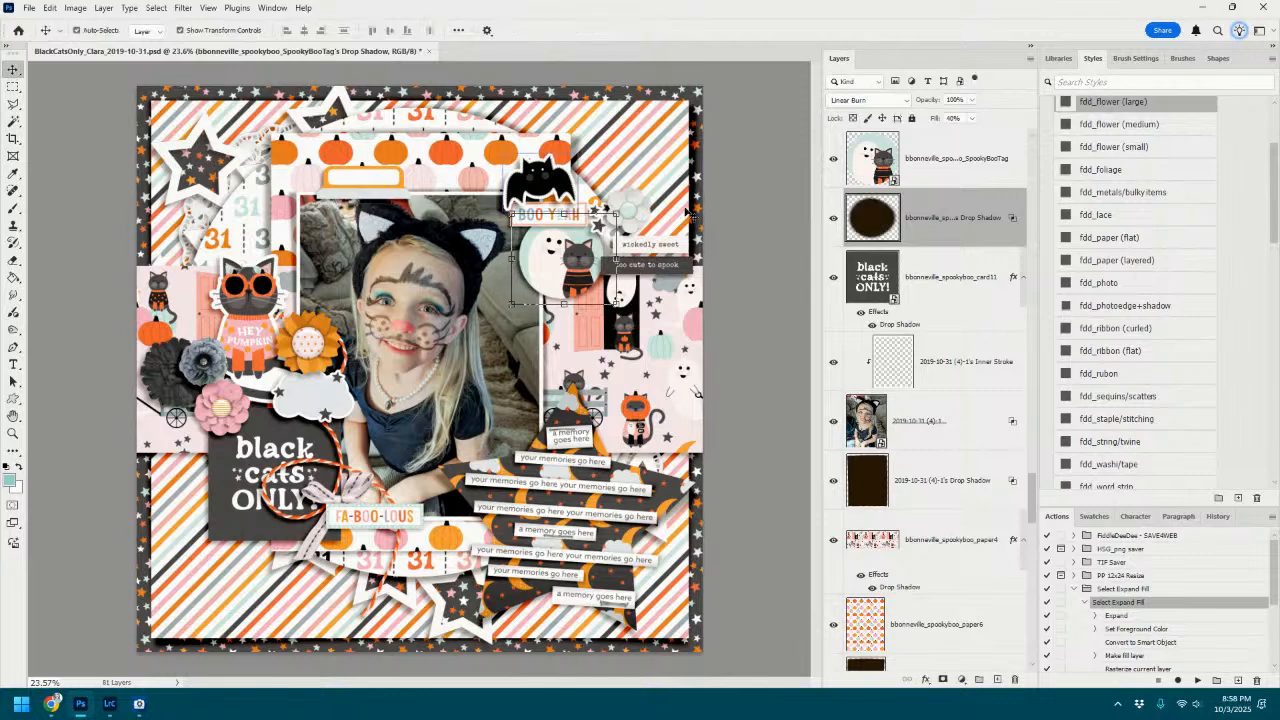
Separate the BOO YEAH tag's drop shadow onto its own layer.
left_click(587, 226)
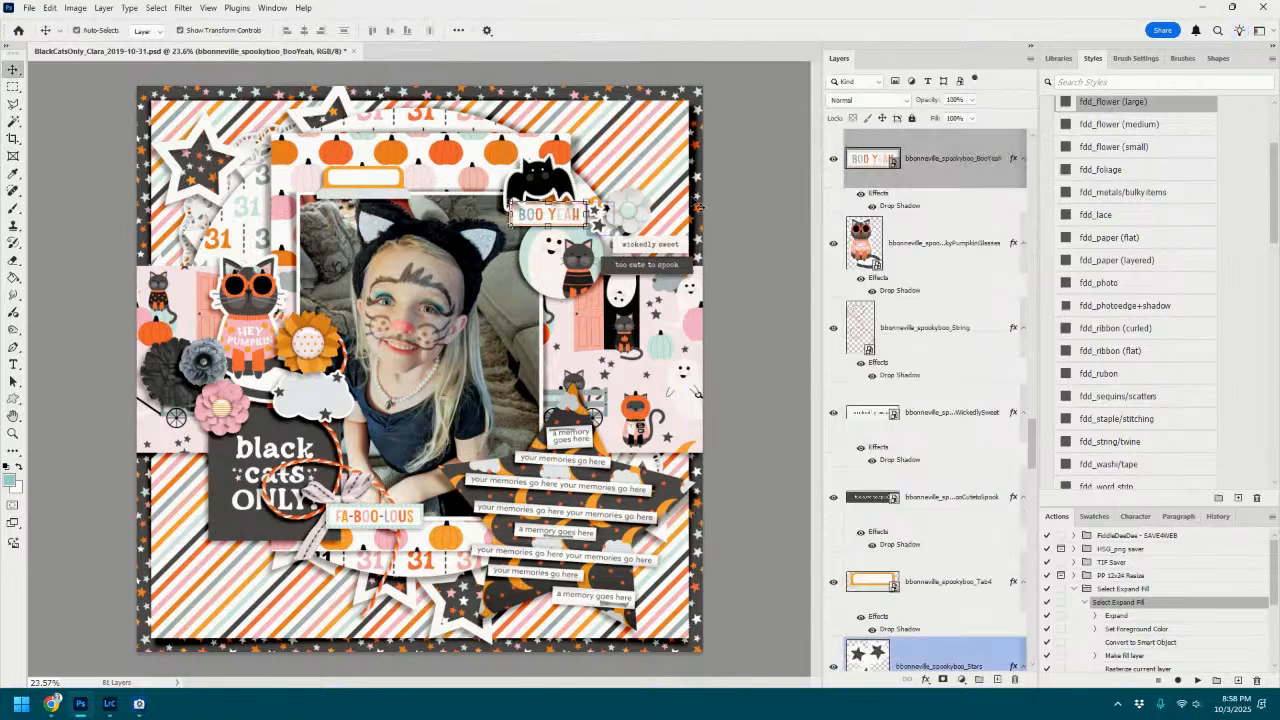
right_click(1015, 160)
left_click(1050, 376)
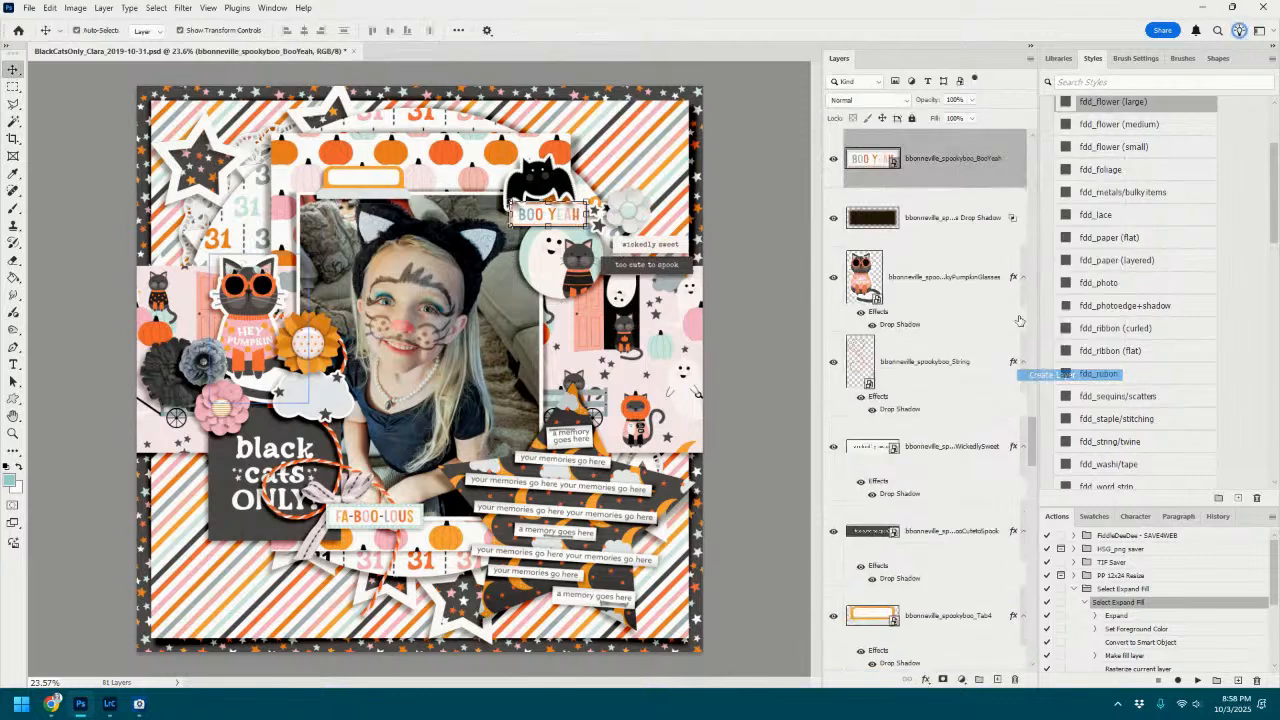
Reshape the BOO YEAH tag's separated shadow along its edges with the Smudge tool, using a brush size of 400.
left_click(937, 219)
key("shift+6")
key("o")
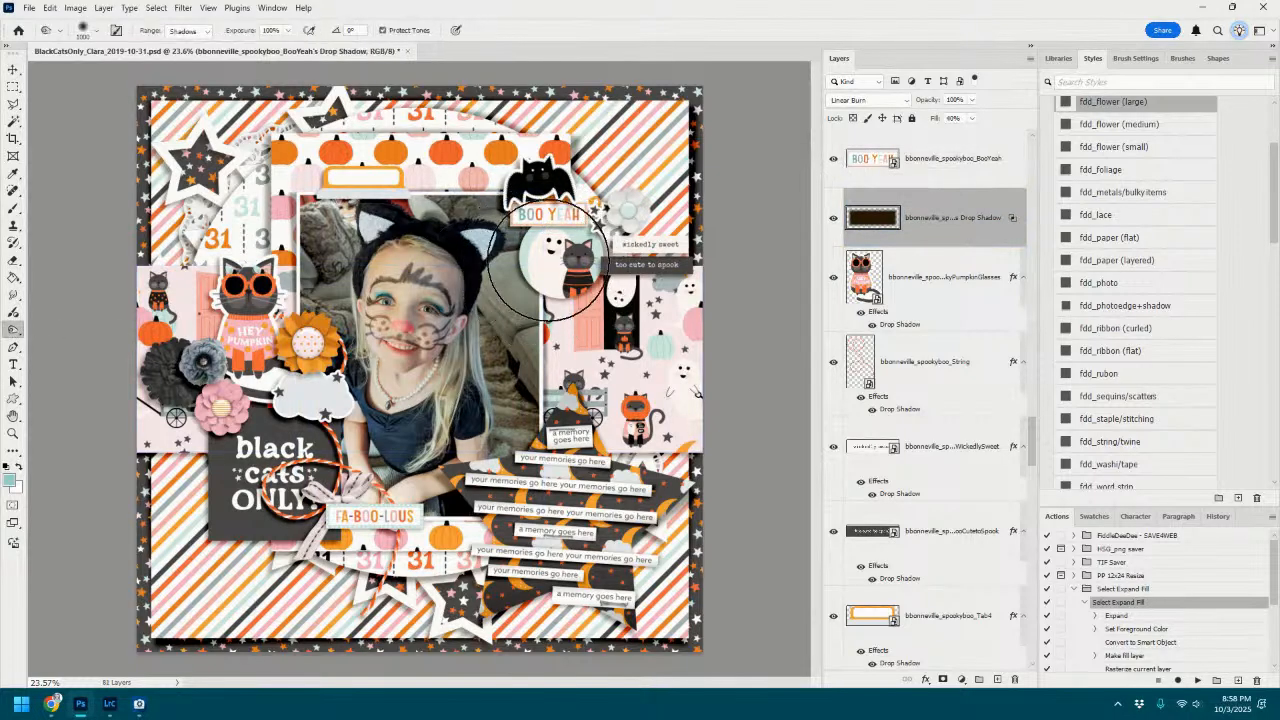
scroll(548, 265, "up", 5)
key("bracketleft")
key("bracketleft")
key("bracketleft")
key("bracketleft")
key("bracketleft")
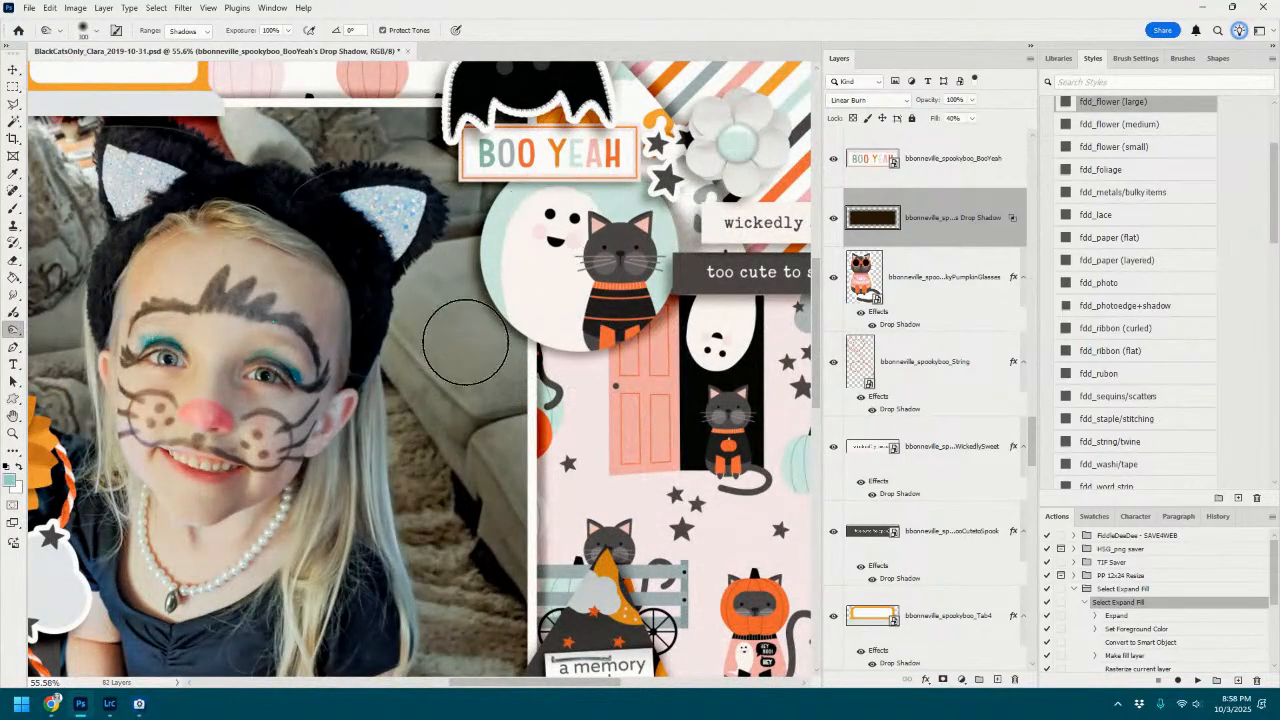
scroll(508, 315, "down", 3)
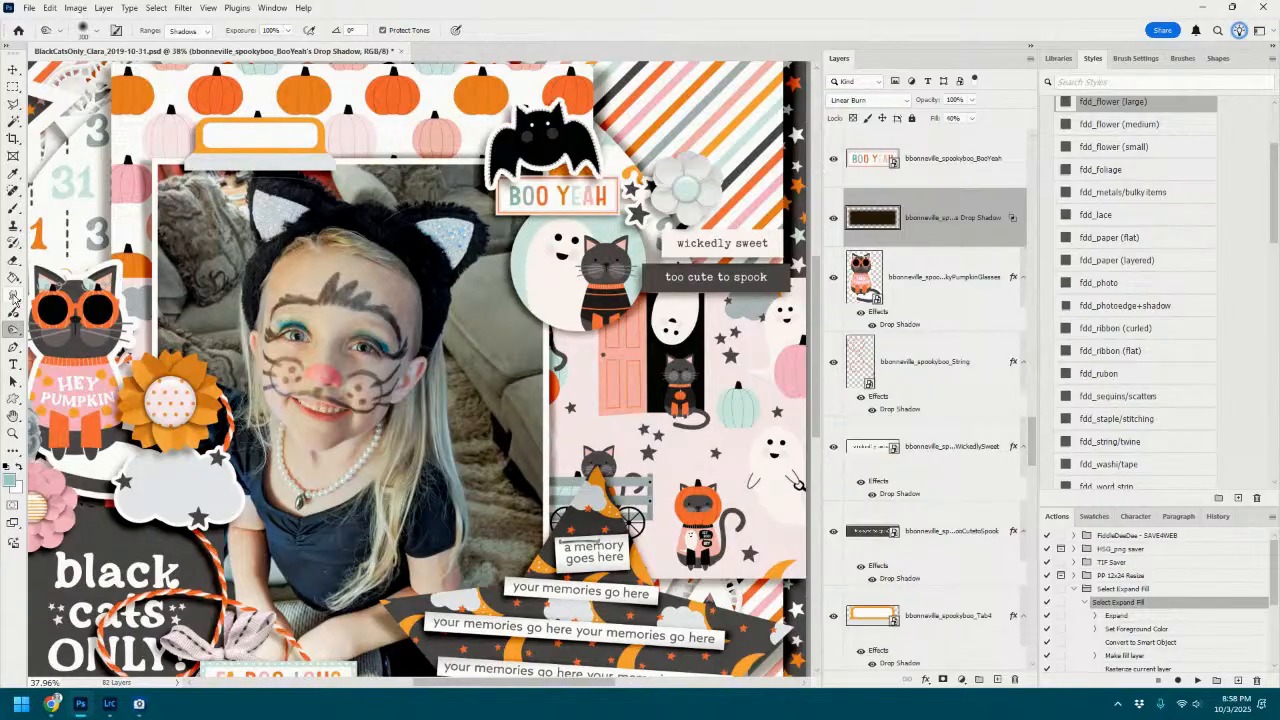
left_click(13, 295)
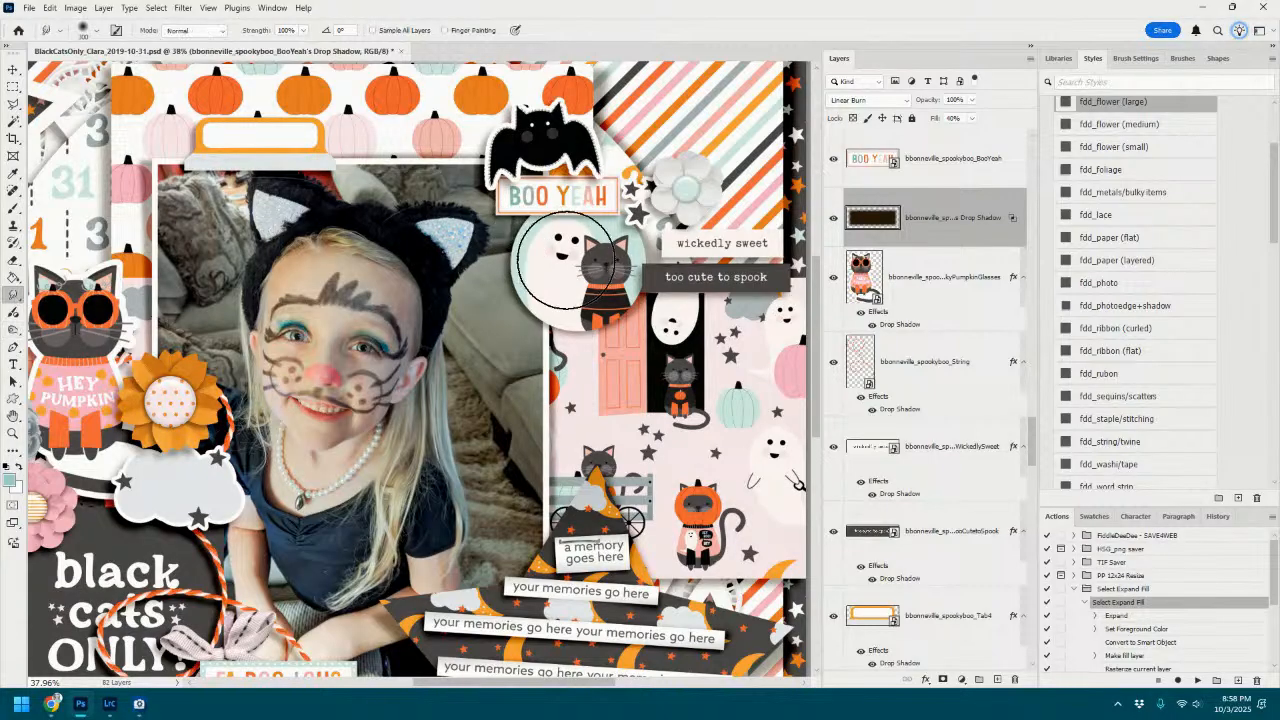
key("bracketleft")
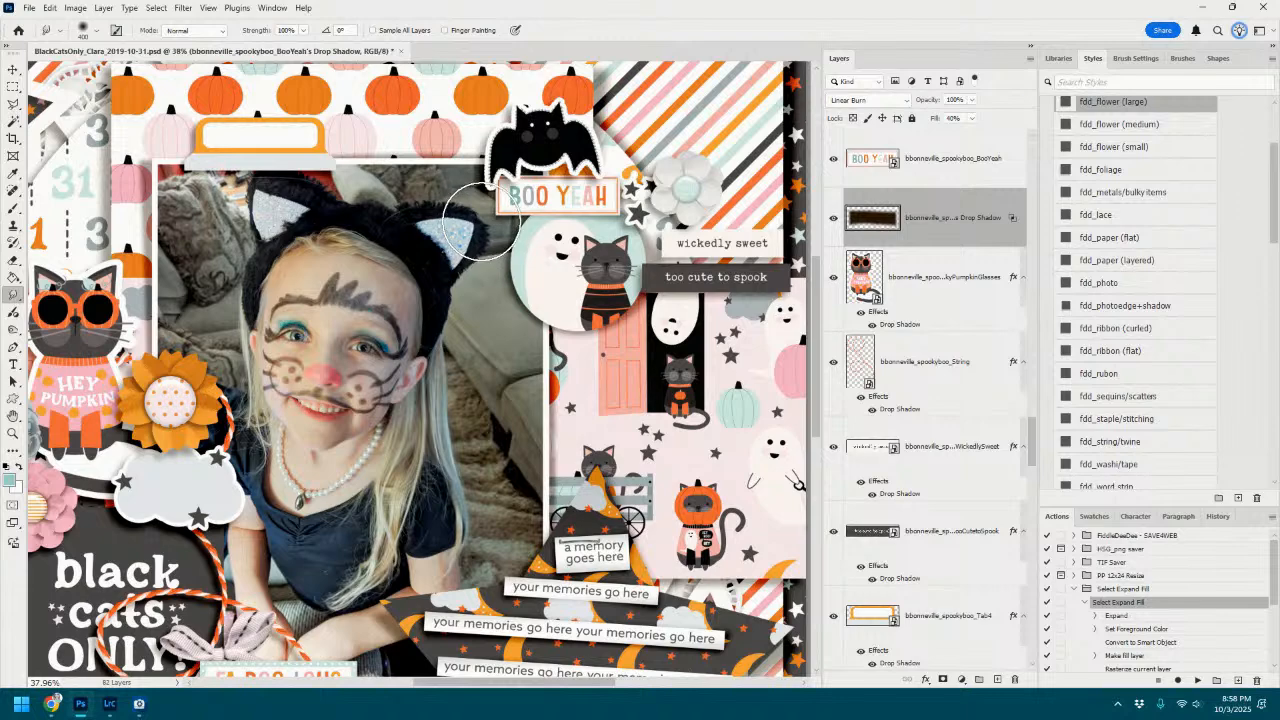
Separate the orange tab's drop shadow onto its own layer.
left_click(14, 70)
left_click(1000, 615)
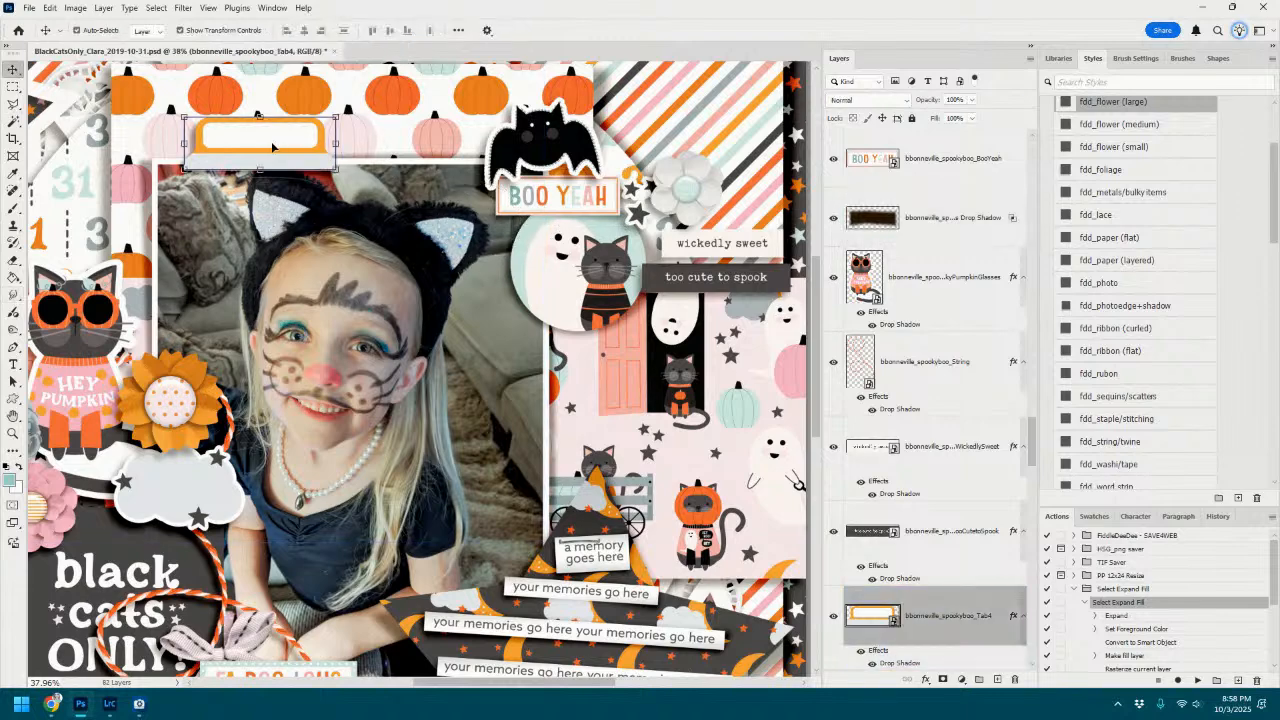
right_click(1014, 620)
left_click(1045, 595)
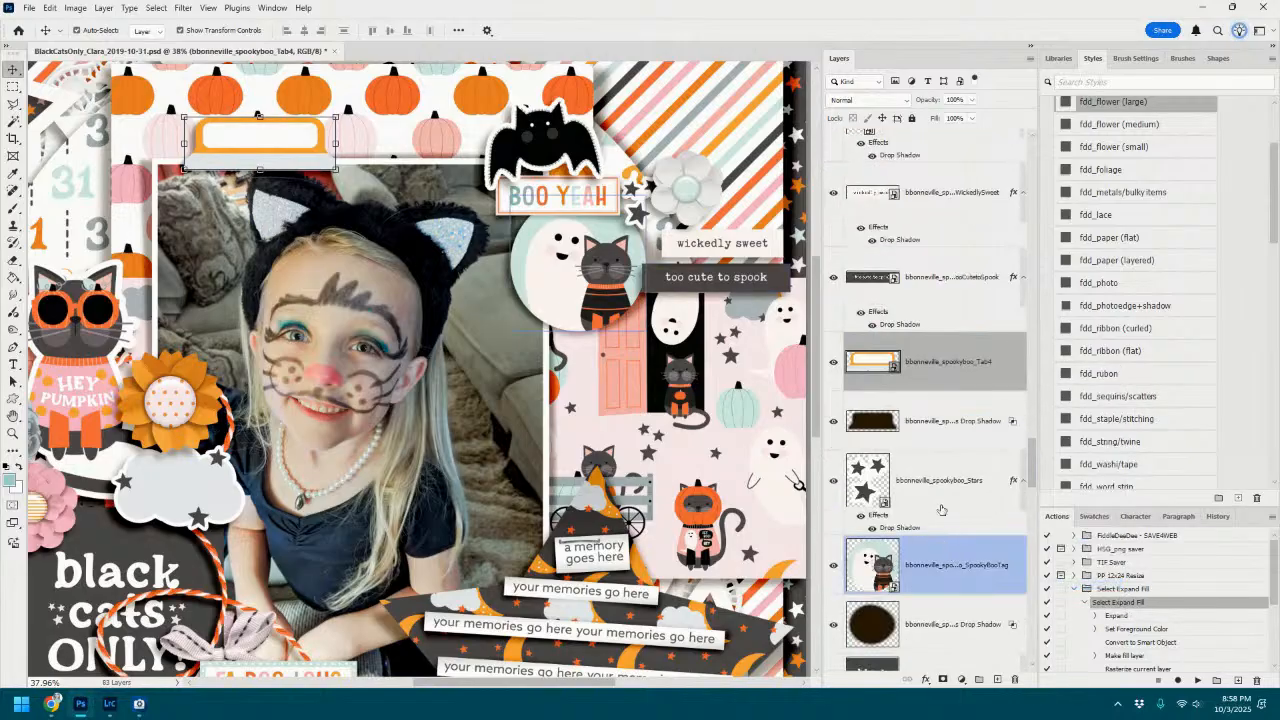
Warp the orange tab's shadow outward at both upper corners, lift the top edge, pull both lower corners up, and apply it.
left_click(950, 421)
key("ctrl+t")
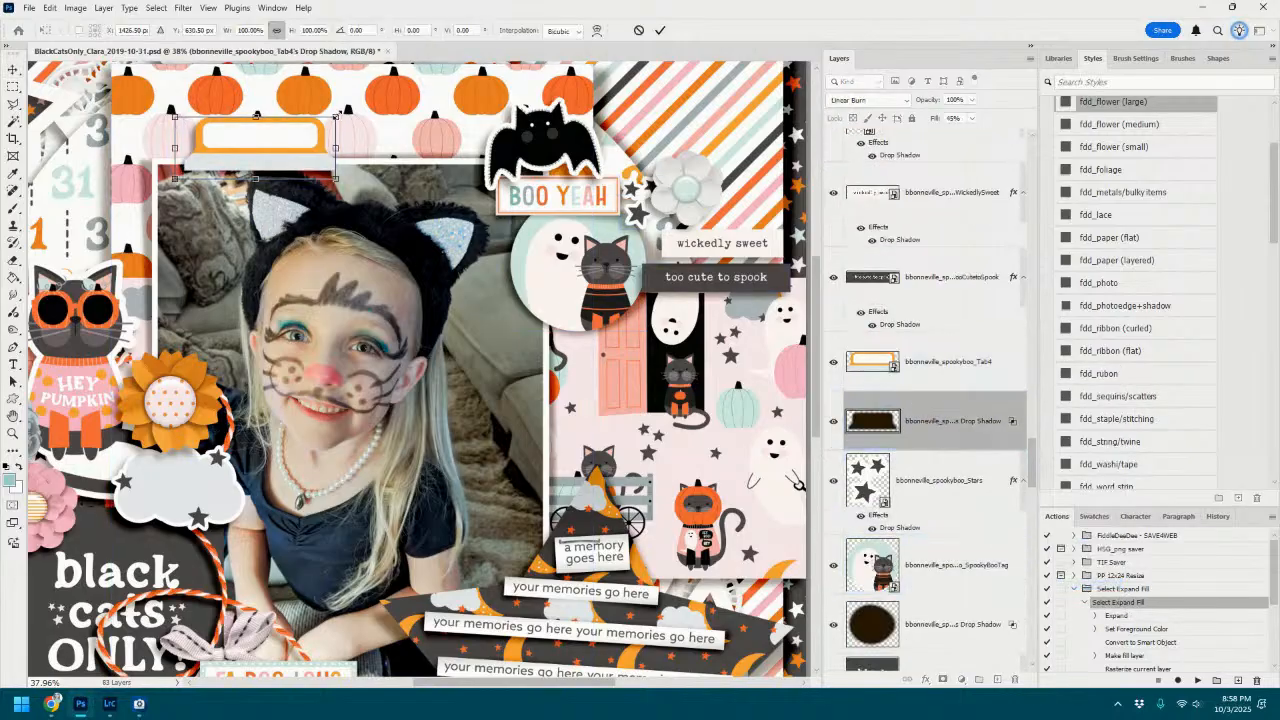
left_click(597, 30)
mouse_move(335, 118)
left_mouse_down()
mouse_move(350, 120)
mouse_move(338, 125)
left_mouse_up()
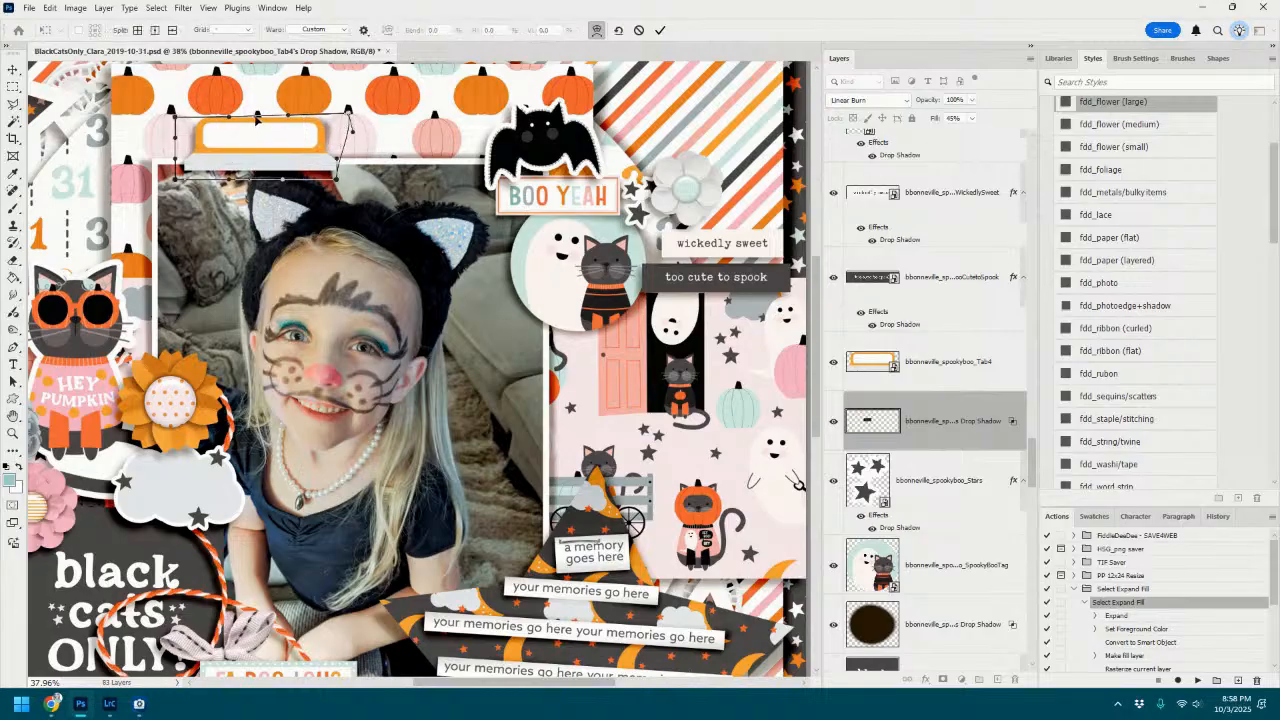
left_click_drag(255, 118, 256, 117)
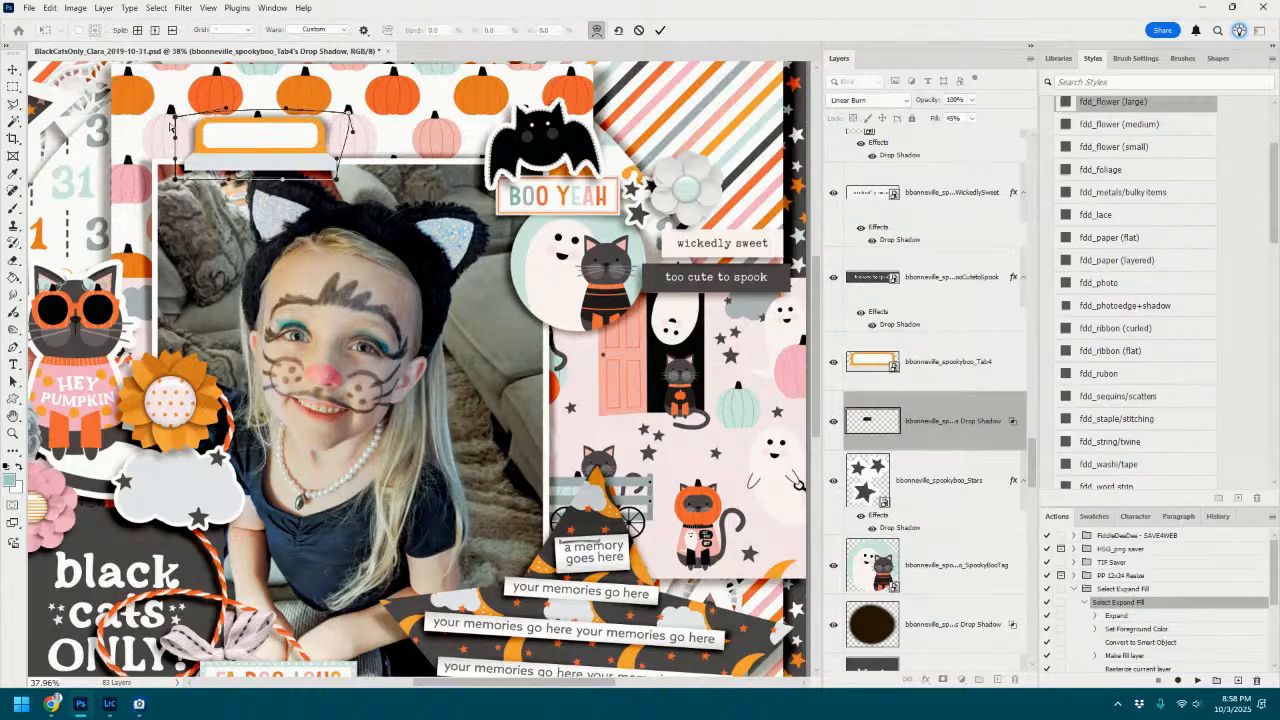
left_click_drag(175, 118, 169, 117)
left_click_drag(283, 180, 338, 173)
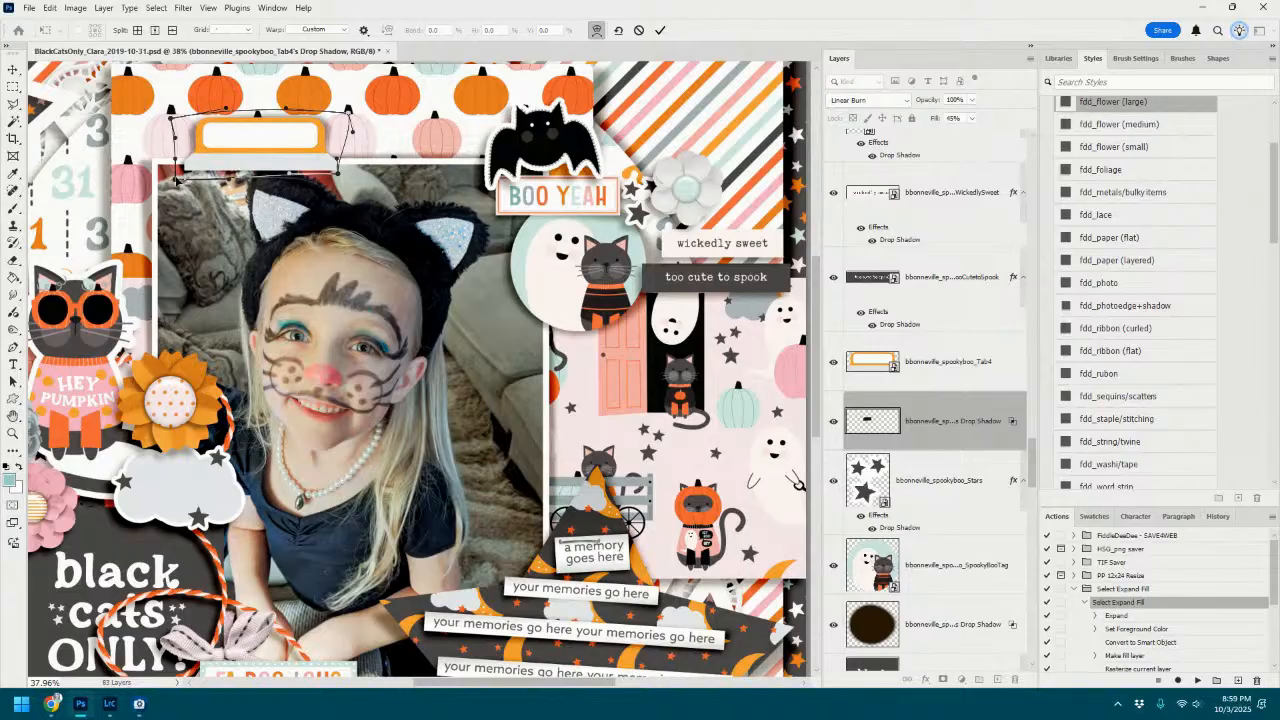
left_click_drag(176, 182, 178, 174)
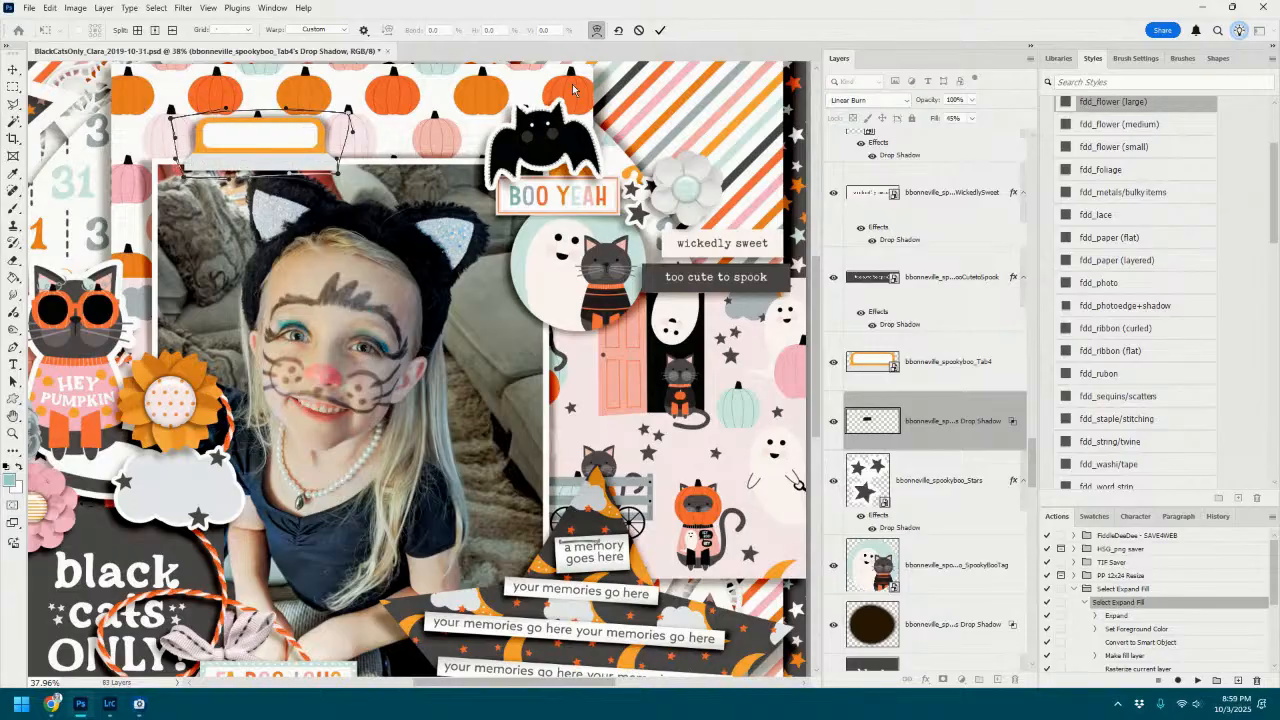
left_click(660, 32)
Separate the drop shadow of the Hey Pumpkin cat with sunglasses onto its own layer.
left_click(88, 350)
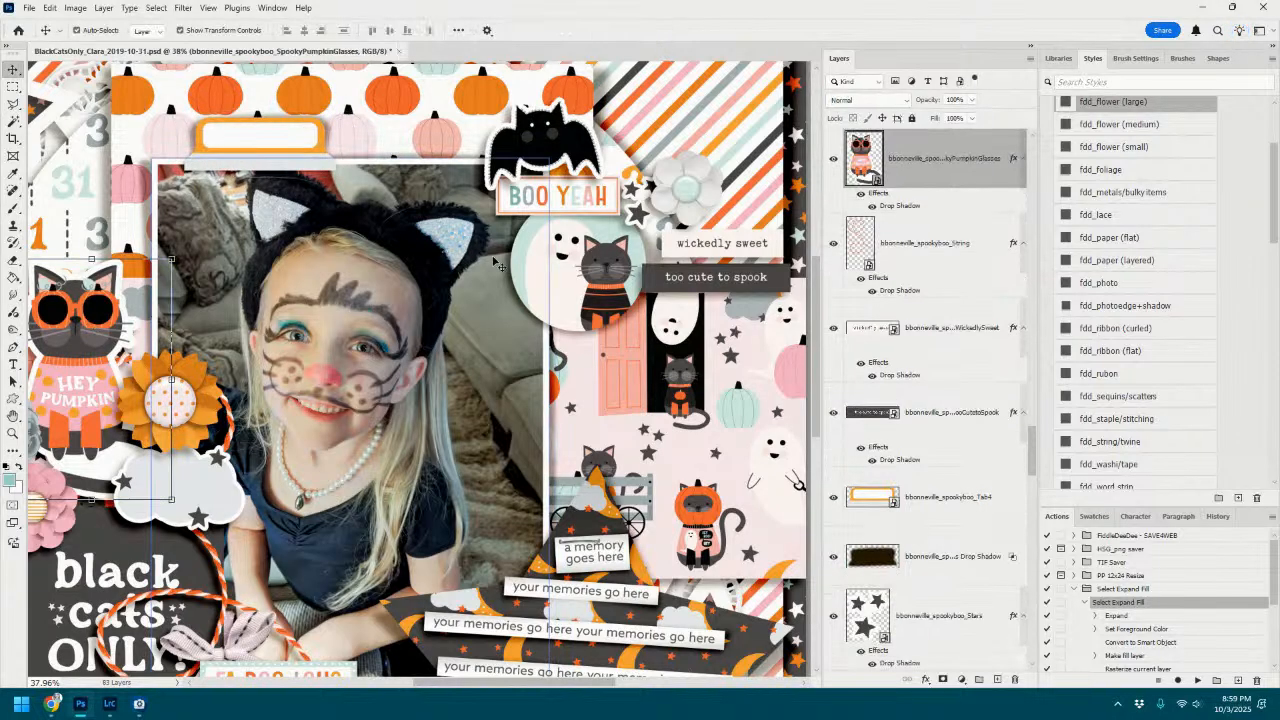
right_click(1015, 158)
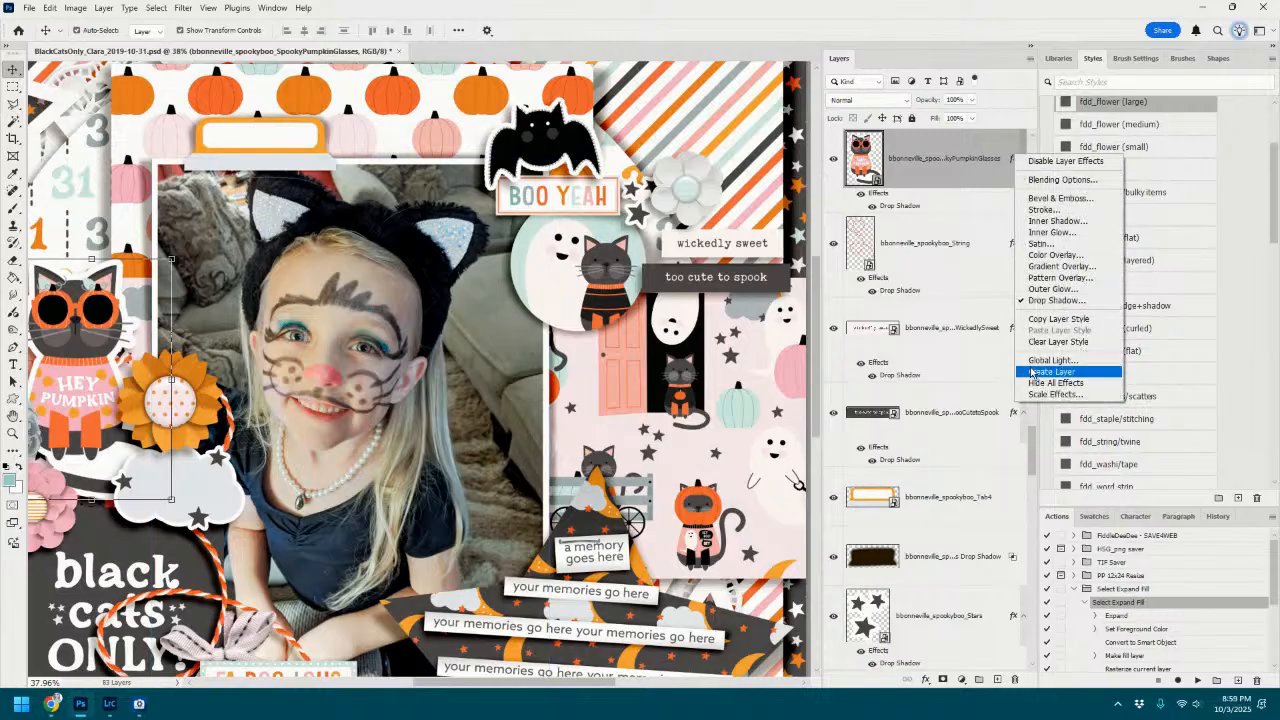
left_click(1045, 370)
scroll(617, 249, "down", 3)
scroll(228, 322, "up", 2)
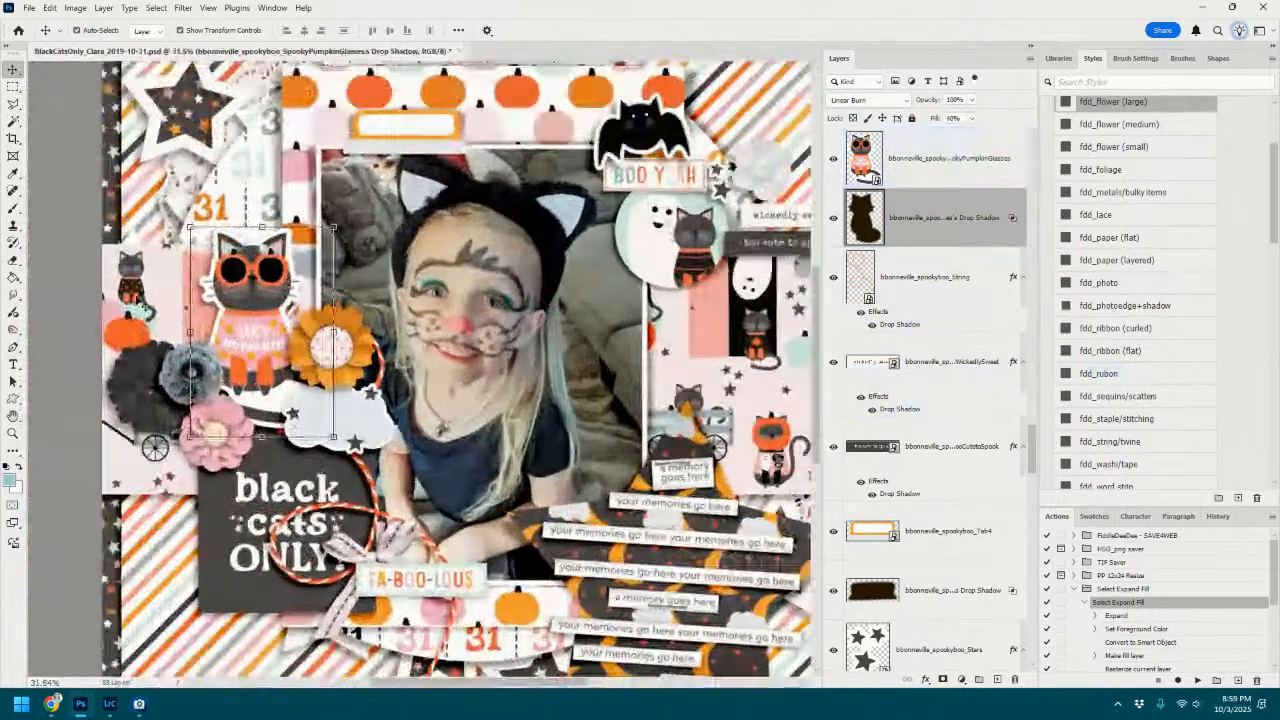
Warp the Hey Pumpkin cat's shadow outward at both upper corners, adjust its bottom and right side, and apply it.
left_click(333, 226)
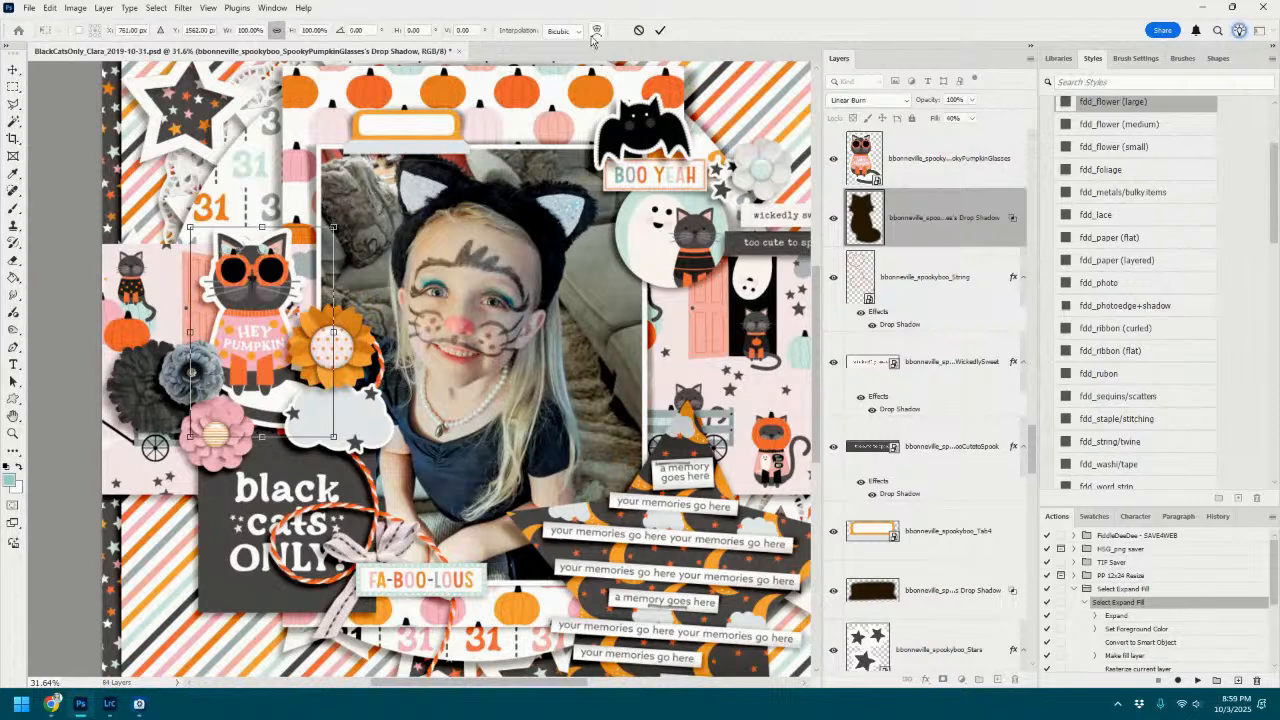
left_click(596, 30)
left_click_drag(320, 238, 340, 238)
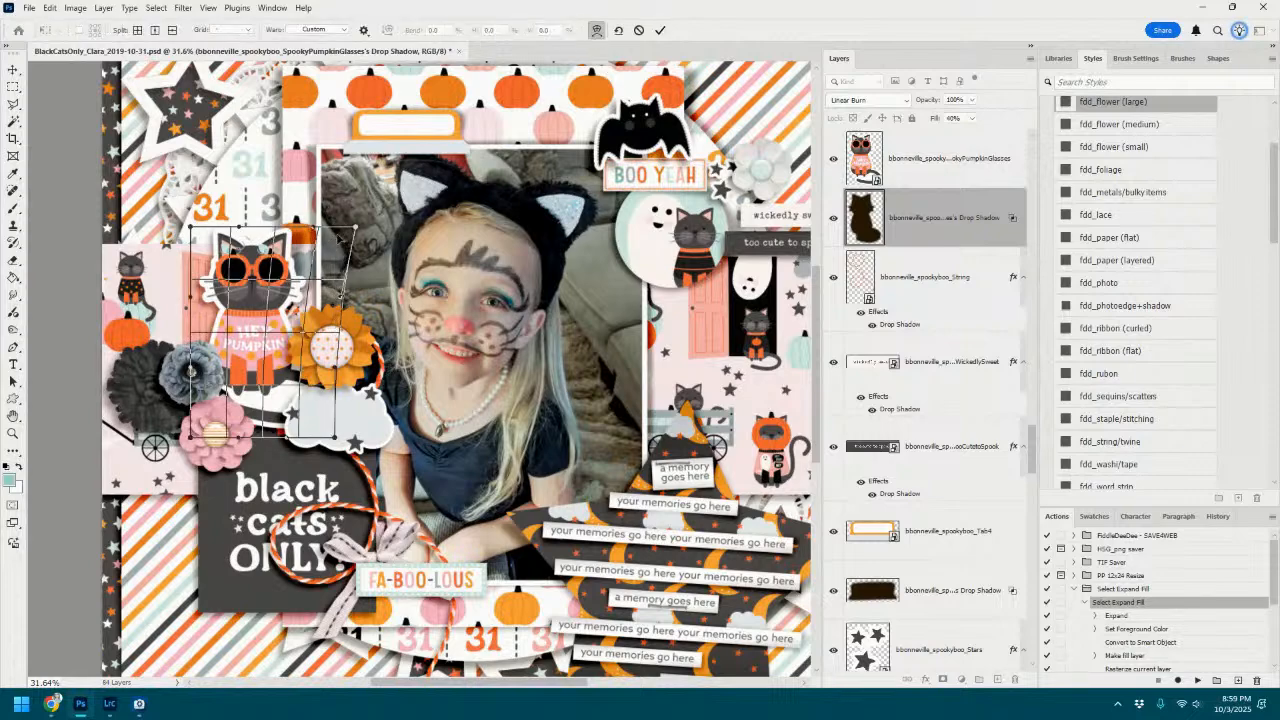
left_click_drag(195, 230, 185, 228)
mouse_move(281, 437)
left_mouse_down()
mouse_move(292, 444)
mouse_move(281, 438)
left_mouse_up()
left_click_drag(293, 318, 296, 318)
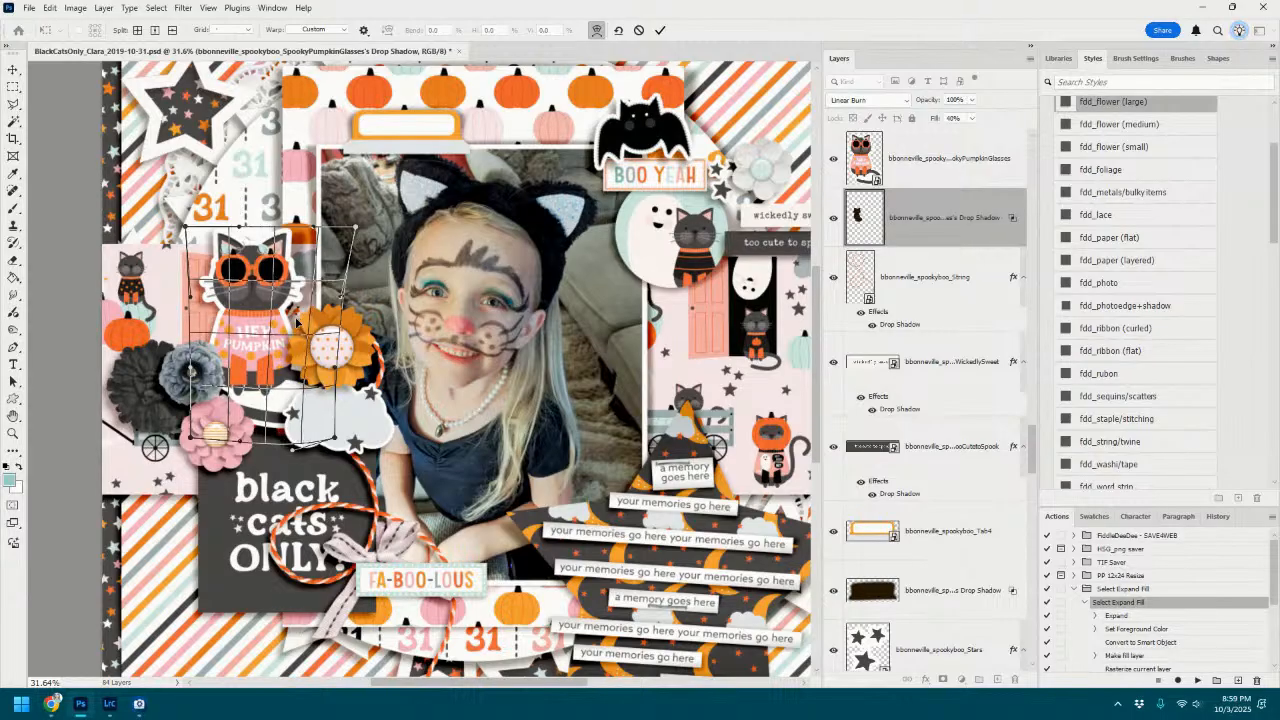
left_click_drag(338, 280, 340, 280)
left_click(660, 32)
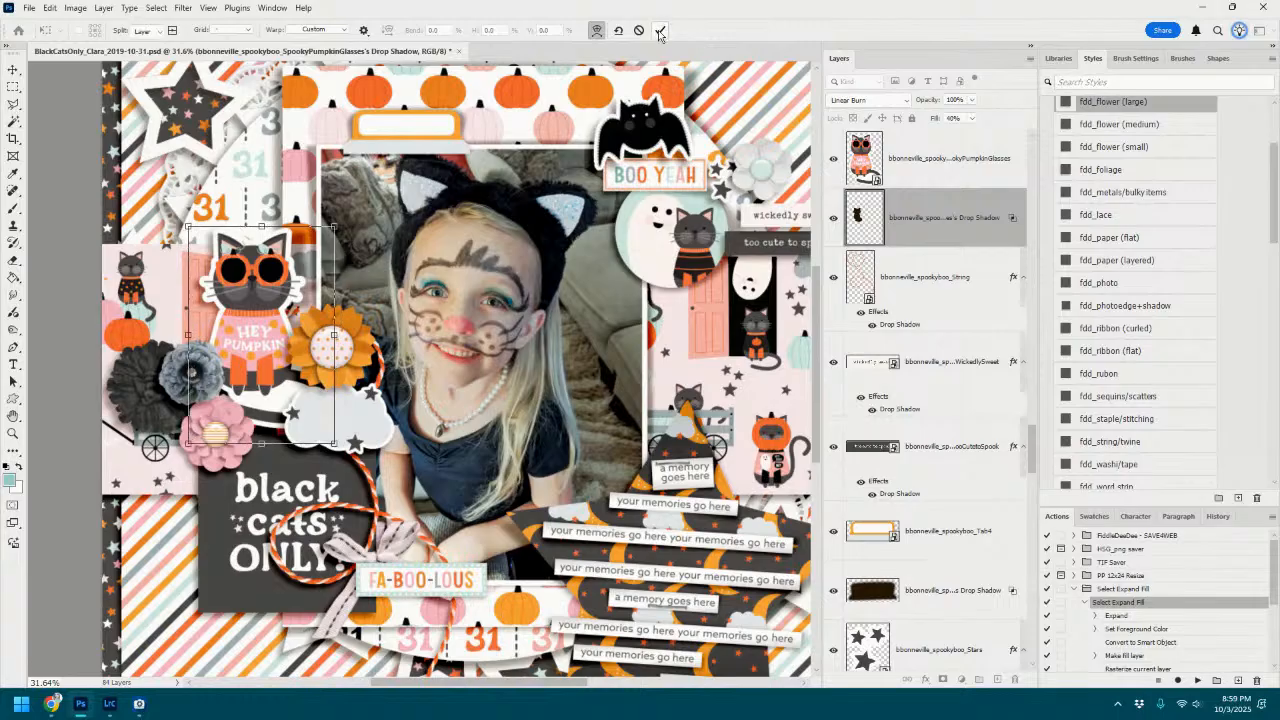
Separate the drop shadow of the pink cat-and-ghost paper strip onto its own layer.
left_click(197, 152)
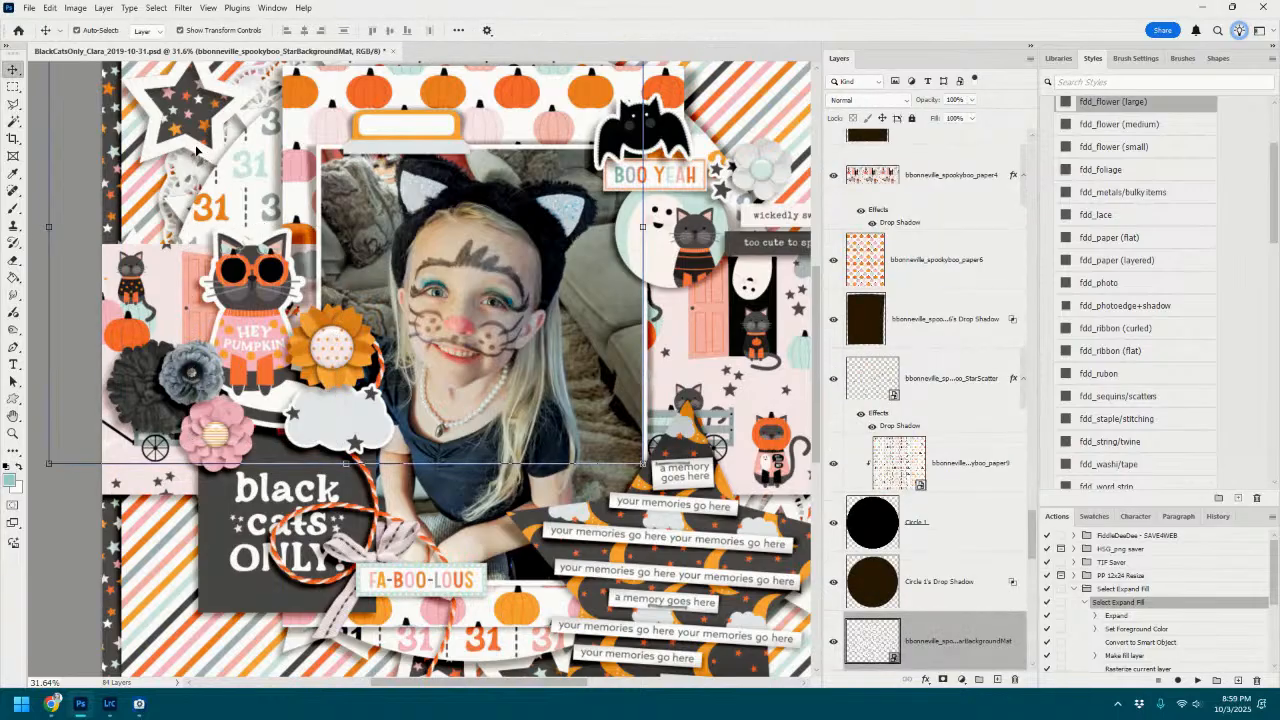
left_click(148, 478)
scroll(566, 266, "down", 3)
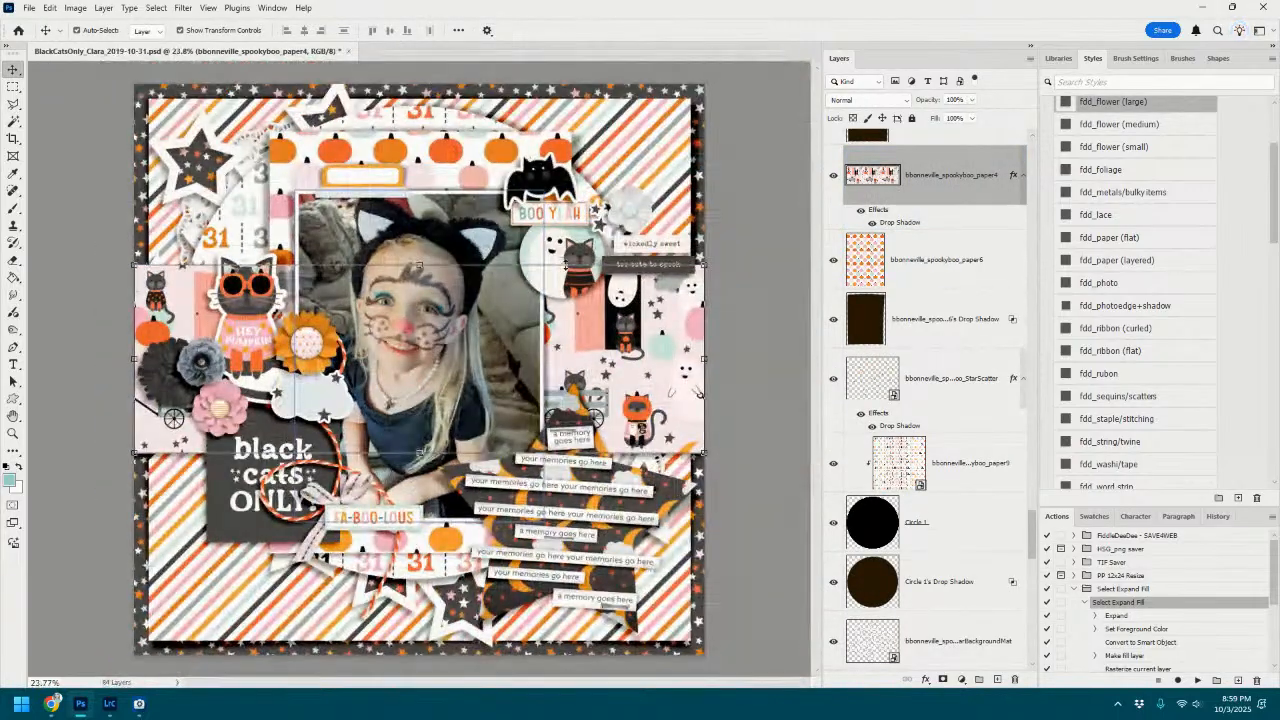
right_click(1013, 176)
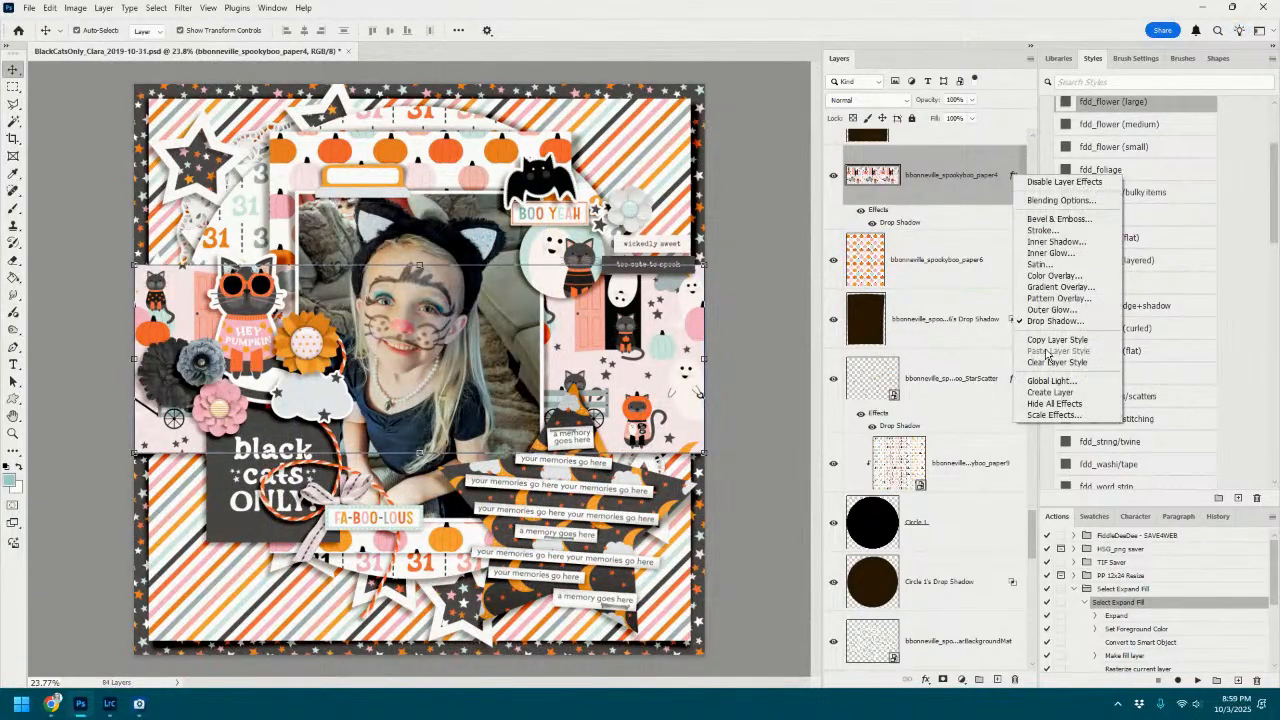
left_click(1055, 392)
Warp the pink cat-and-ghost strip's shadow by adjusting both lower corners and lifting its upper-left edge, and apply it.
left_click(968, 243)
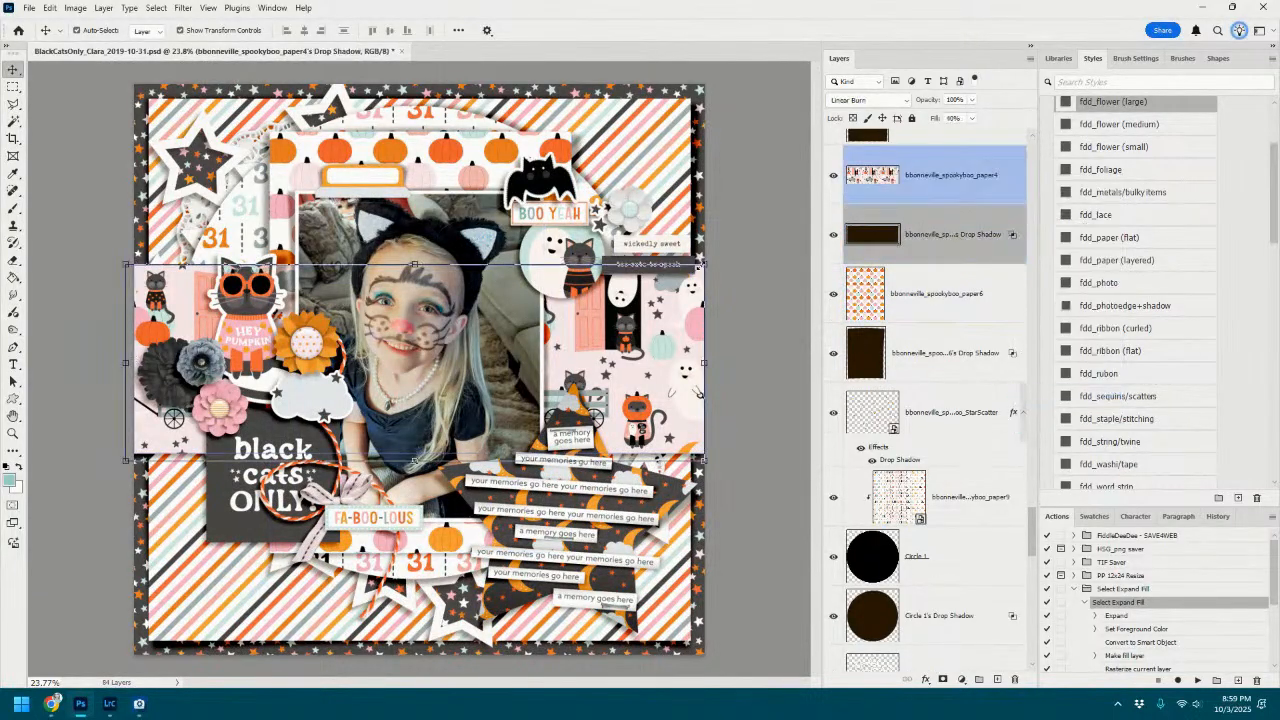
left_click(703, 266)
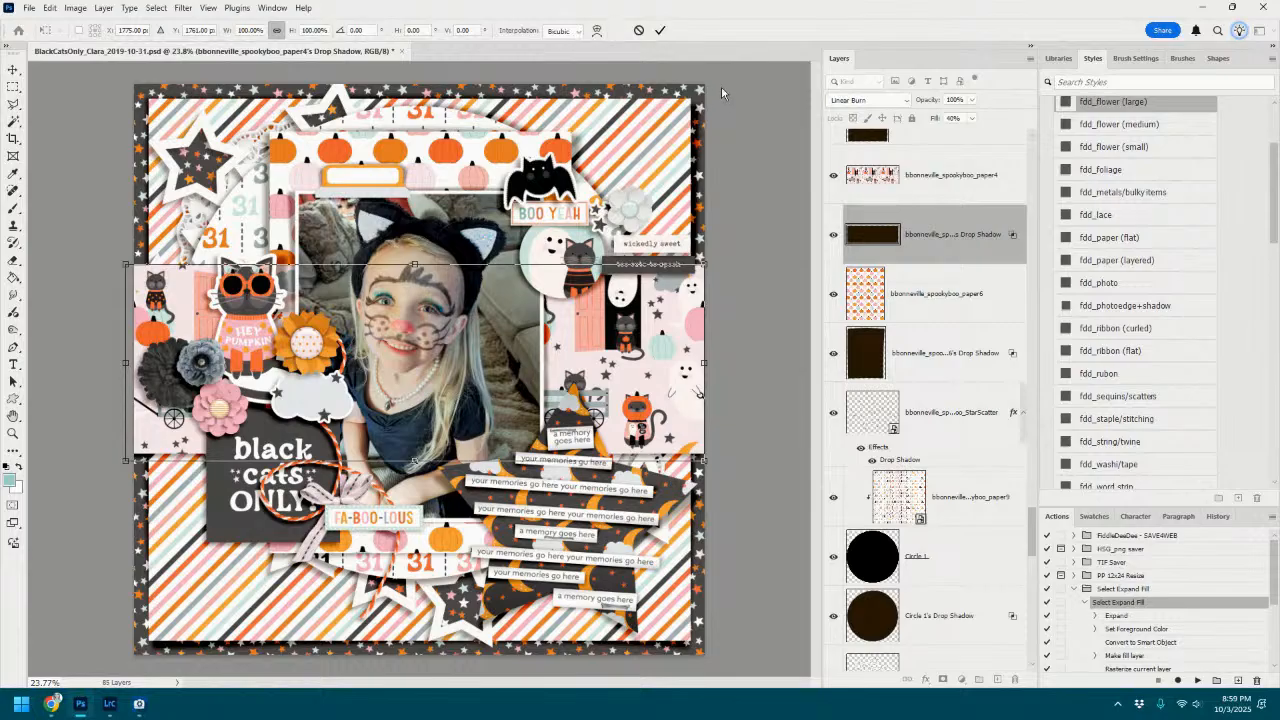
left_click(597, 31)
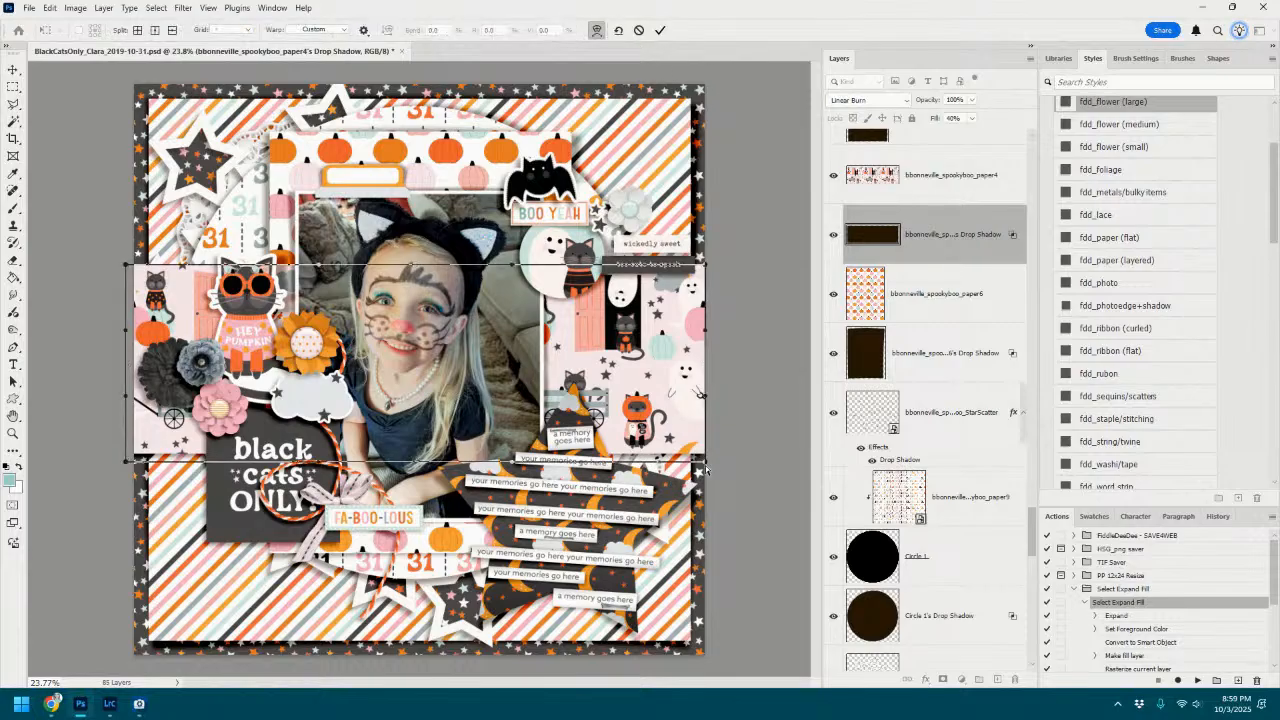
left_click_drag(706, 468, 706, 466)
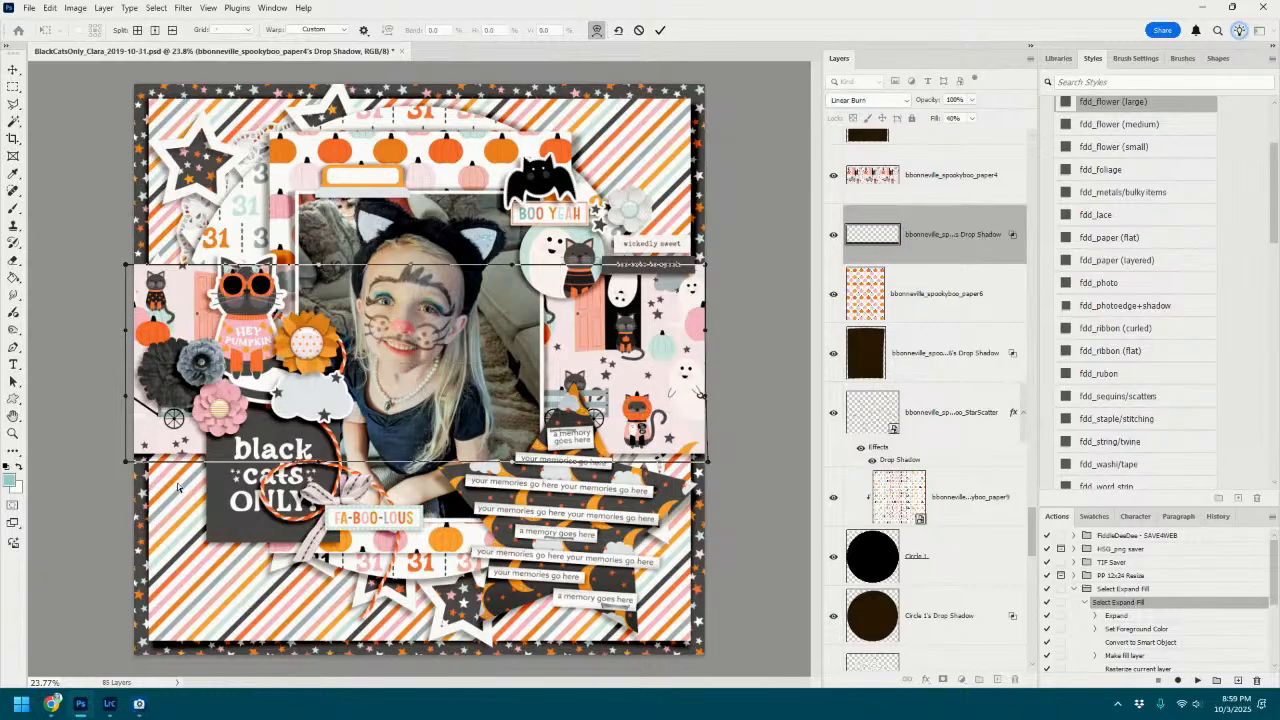
left_click_drag(126, 463, 128, 459)
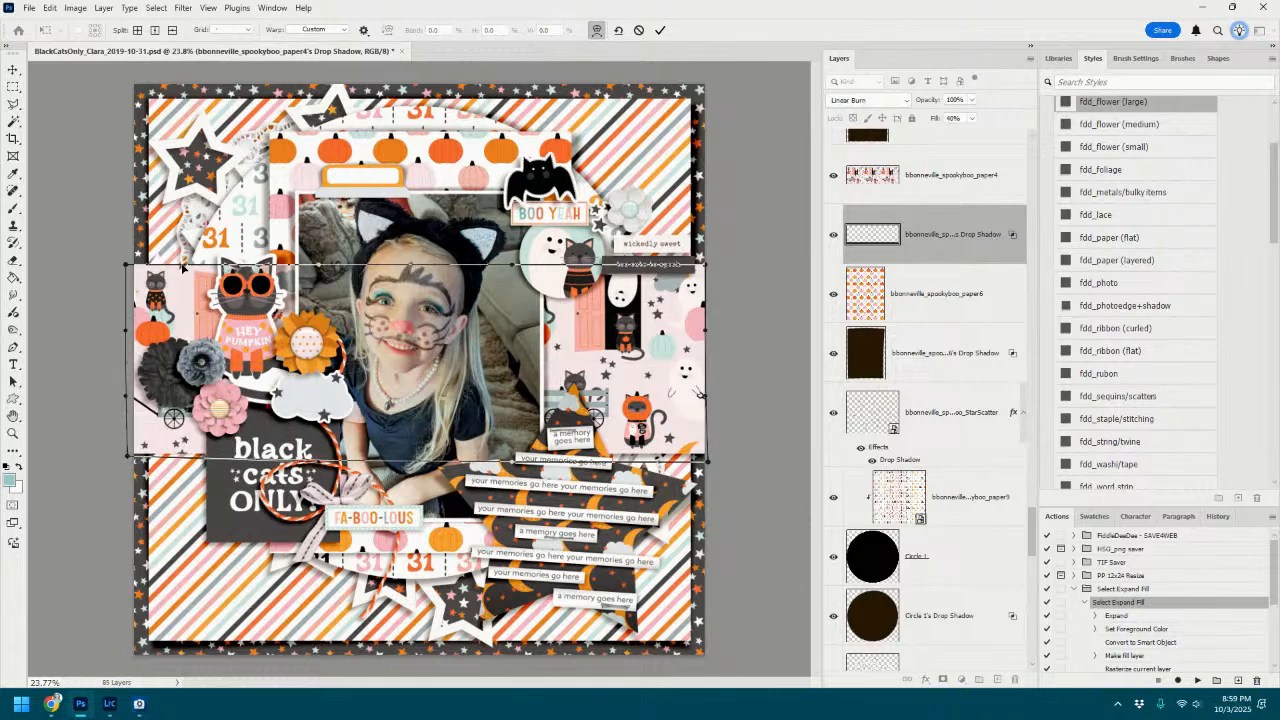
left_click_drag(199, 275, 199, 275)
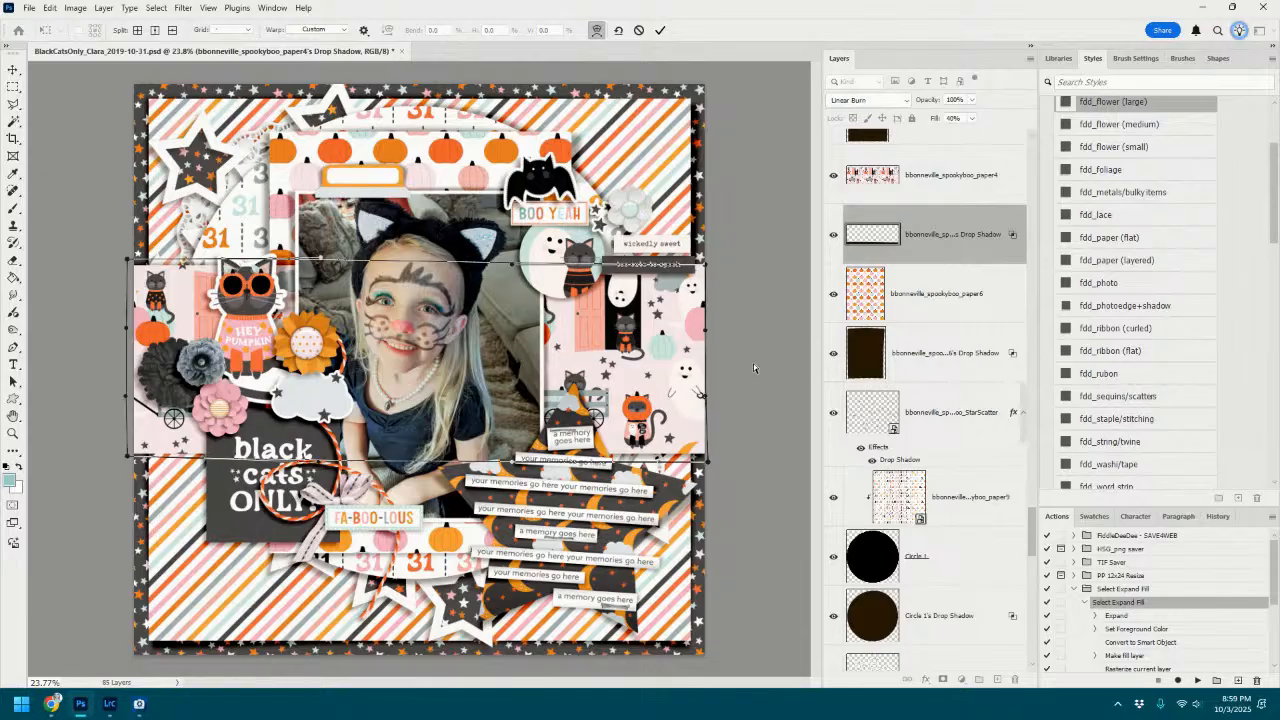
left_click(660, 30)
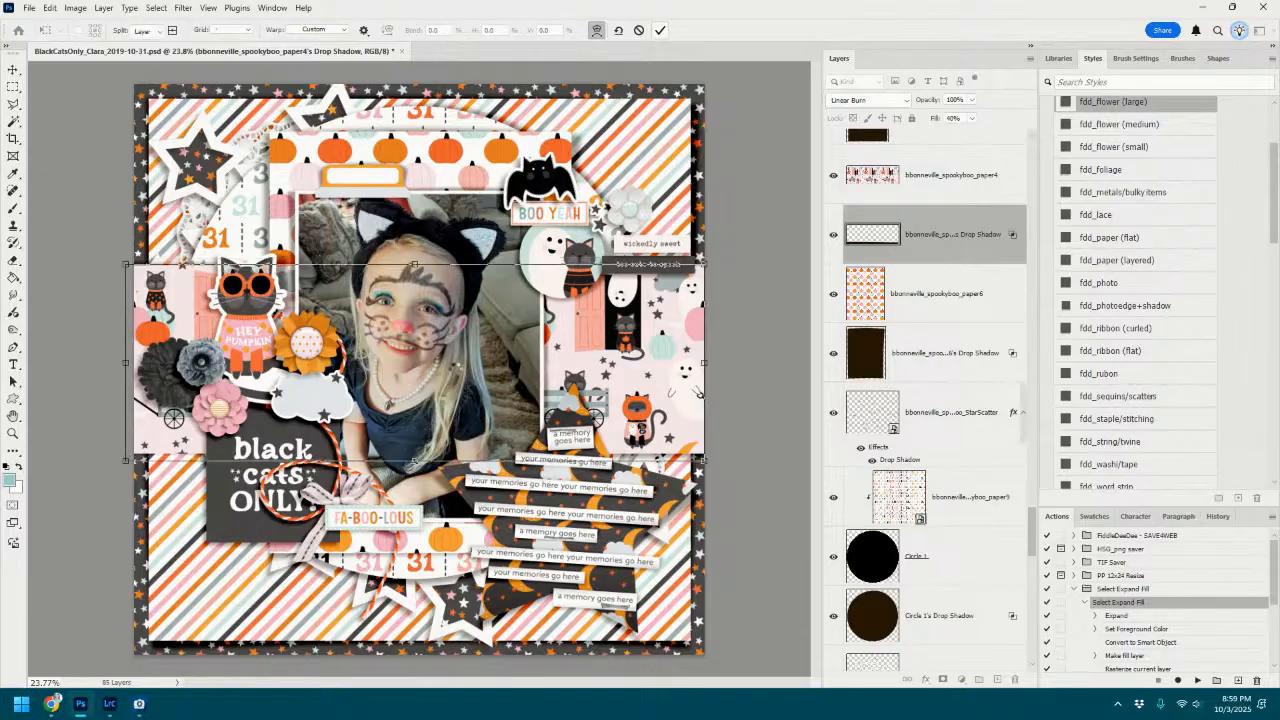
Separate the drop shadow of the FA-BOO-LOUS word label onto its own layer.
left_click(410, 517)
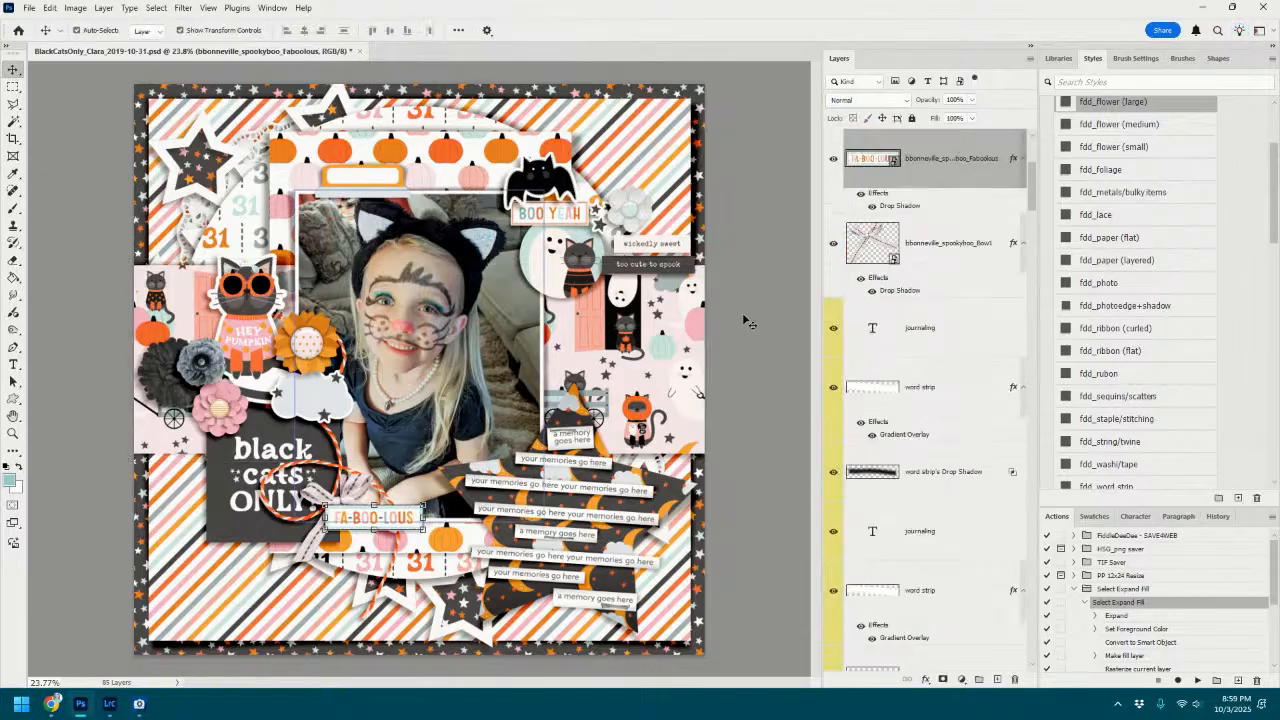
right_click(1012, 161)
left_click(1065, 388)
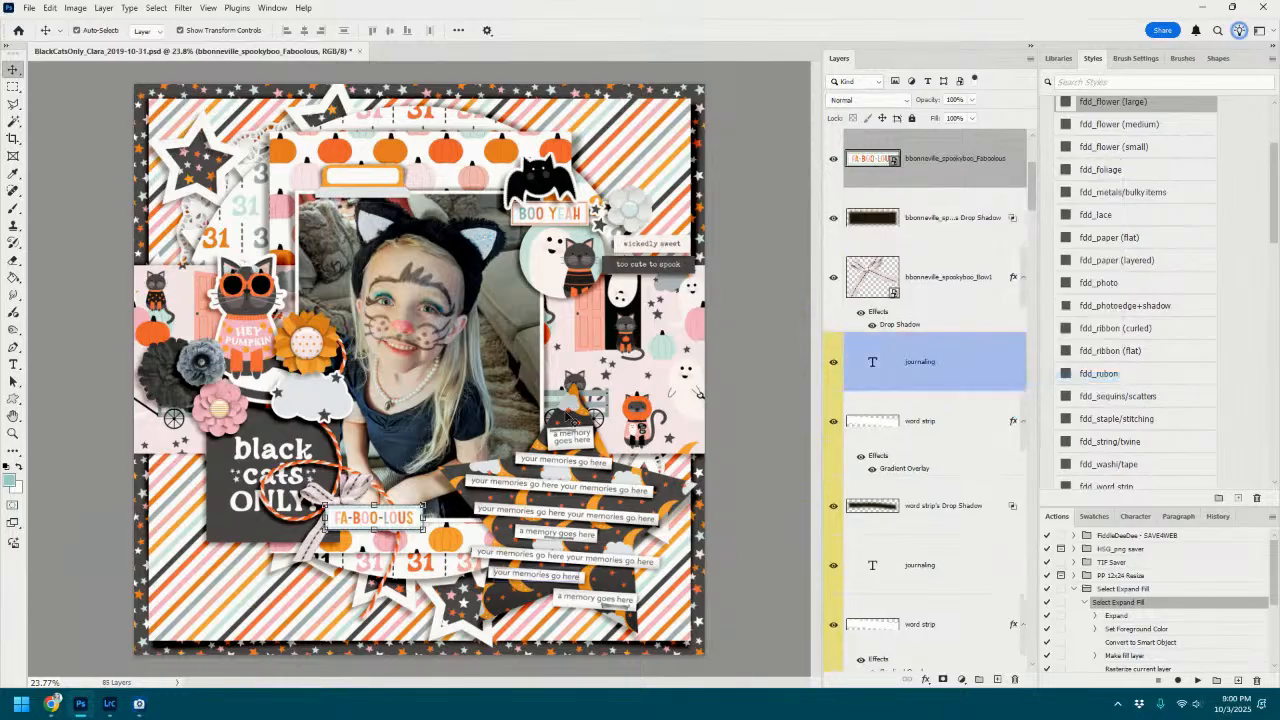
Smudge the edges of the FA-BOO-LOUS label's separated shadow to make it uneven.
left_click(900, 217)
key("r")
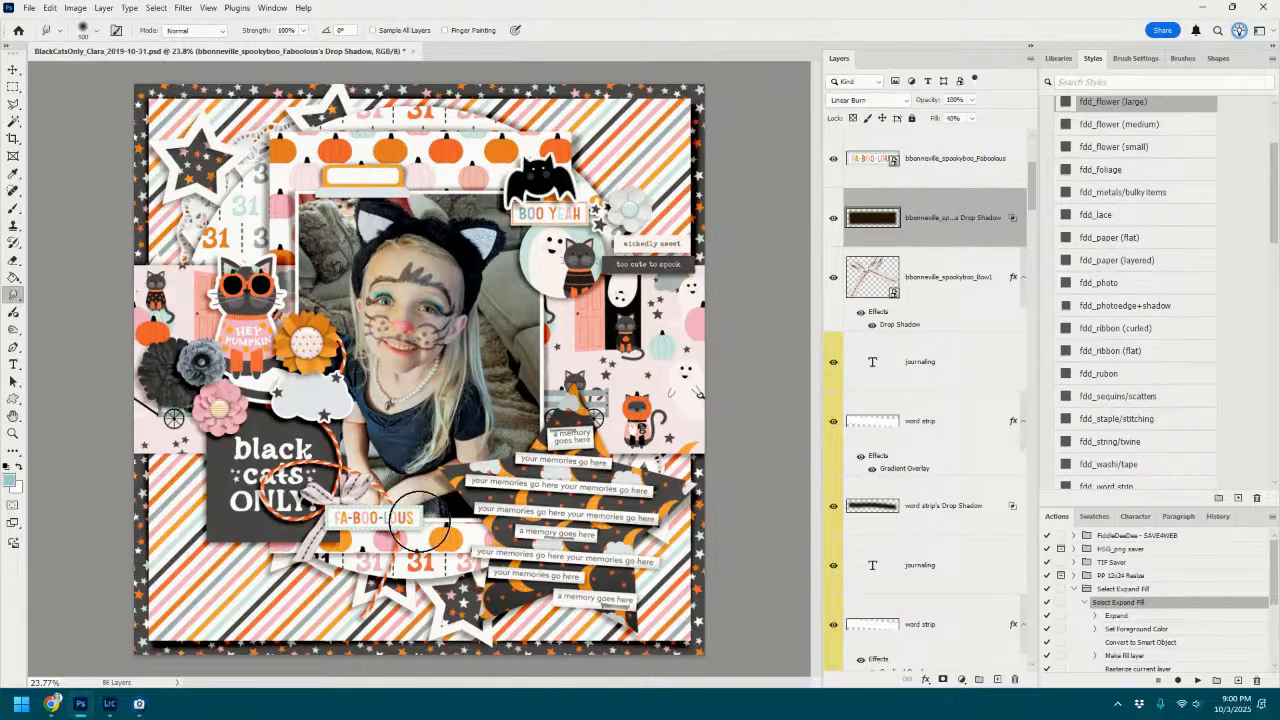
key("bracketright")
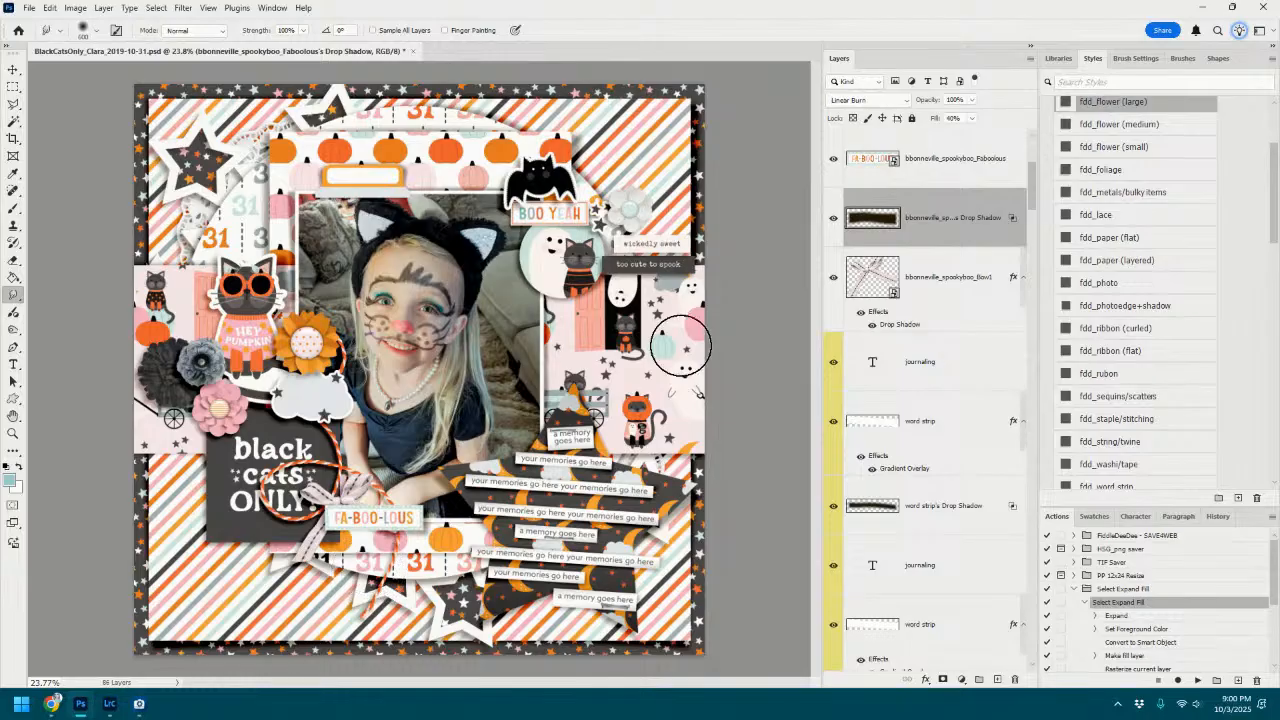
left_click(13, 69)
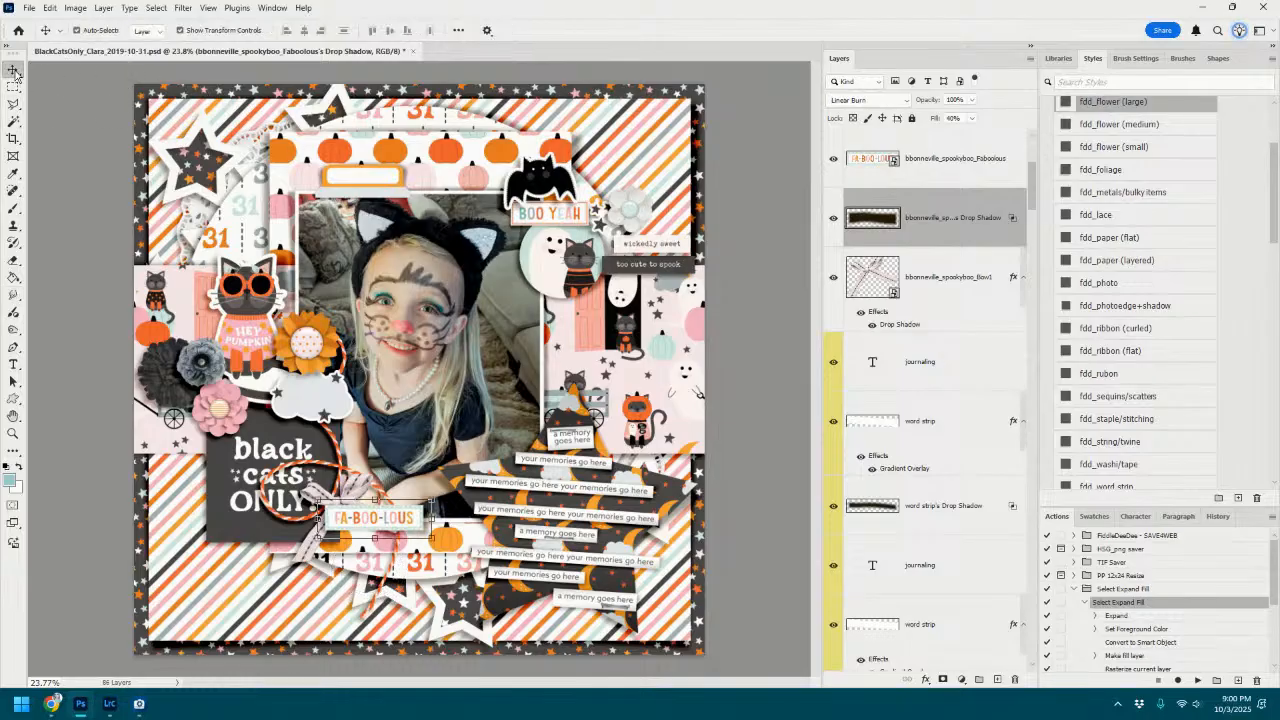
Separate the drop shadow of the orange-and-white string onto its own layer.
left_click(305, 316)
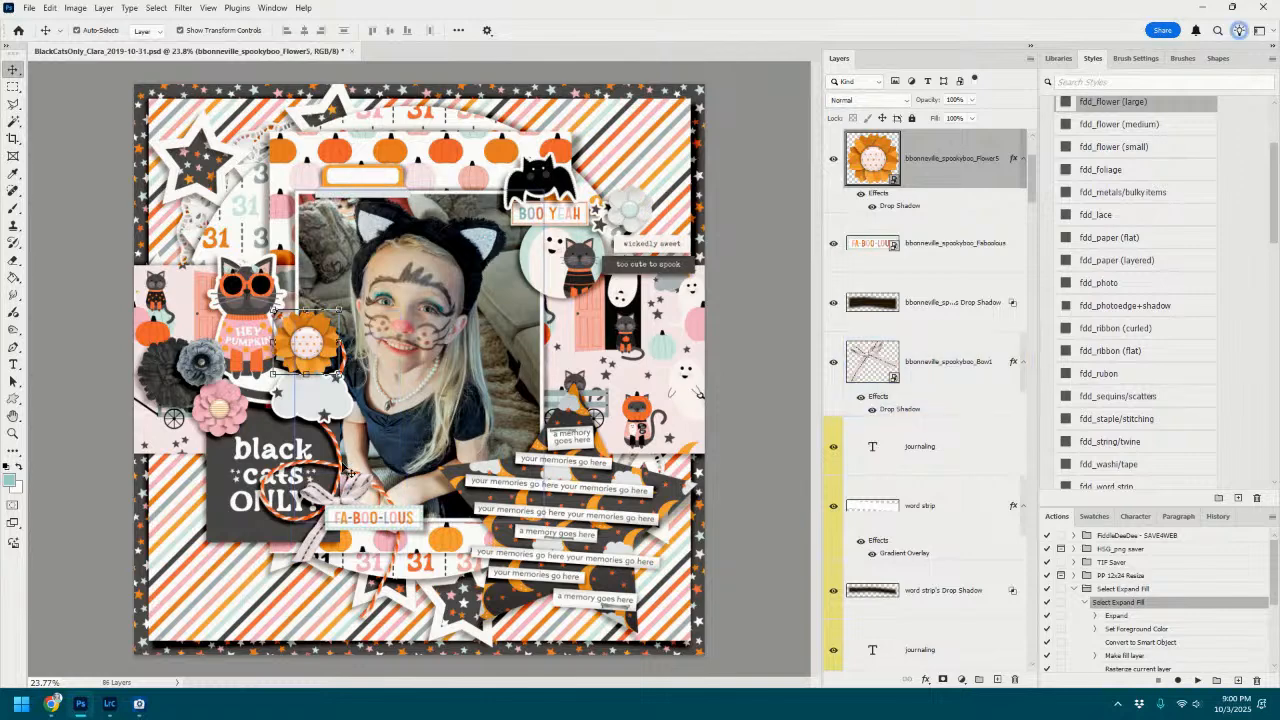
left_click(349, 471)
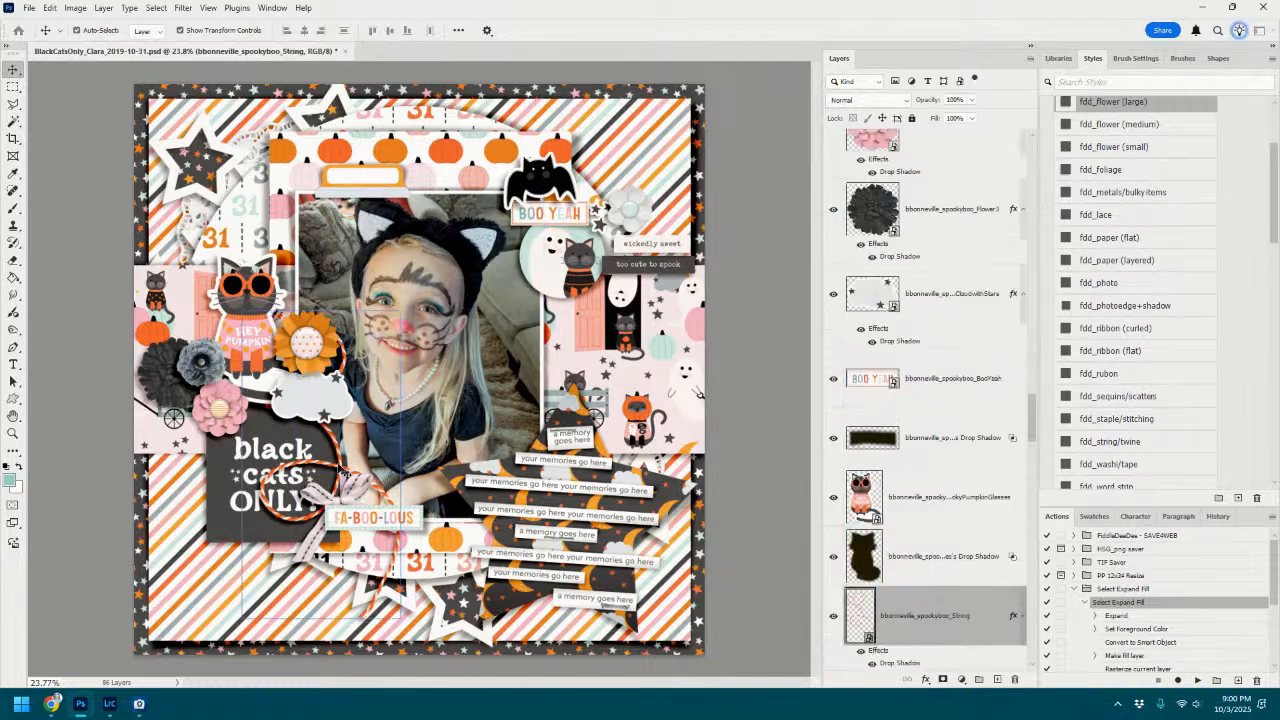
right_click(1012, 617)
left_click(1040, 580)
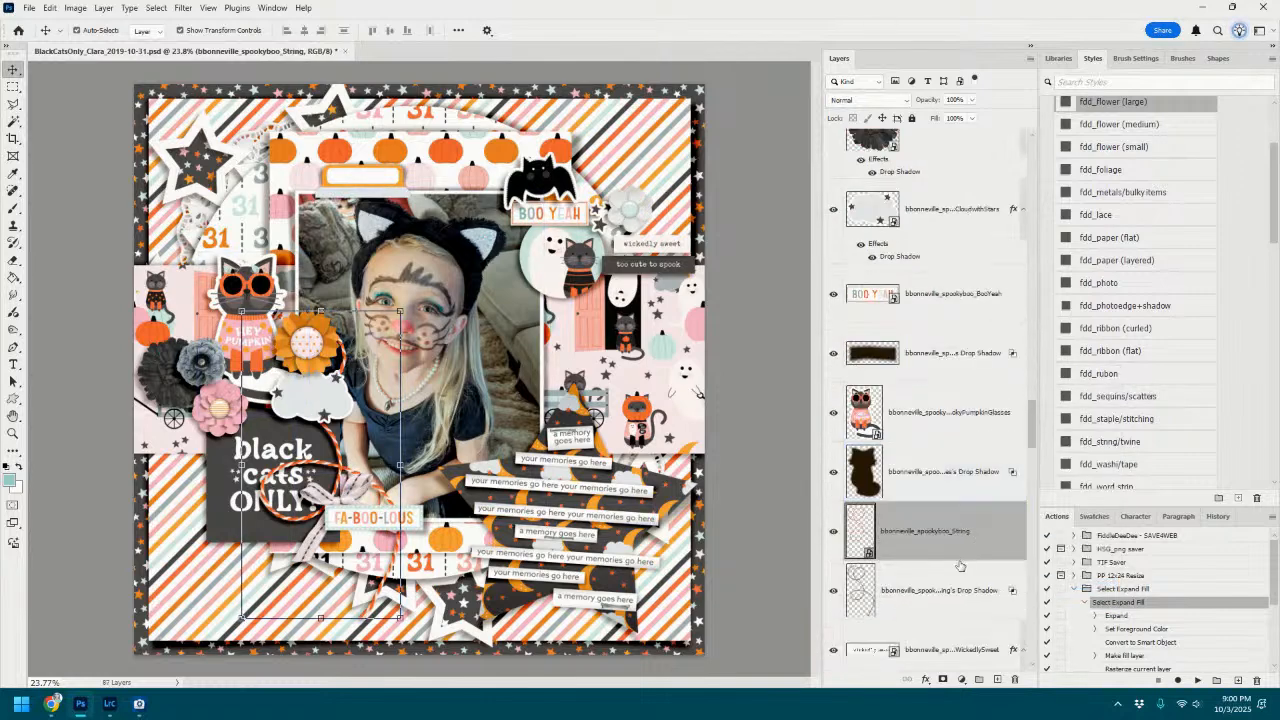
Warp the string's shadow slightly down in the middle, inward at the lower right and up near the cloud, and apply it.
left_click(959, 580)
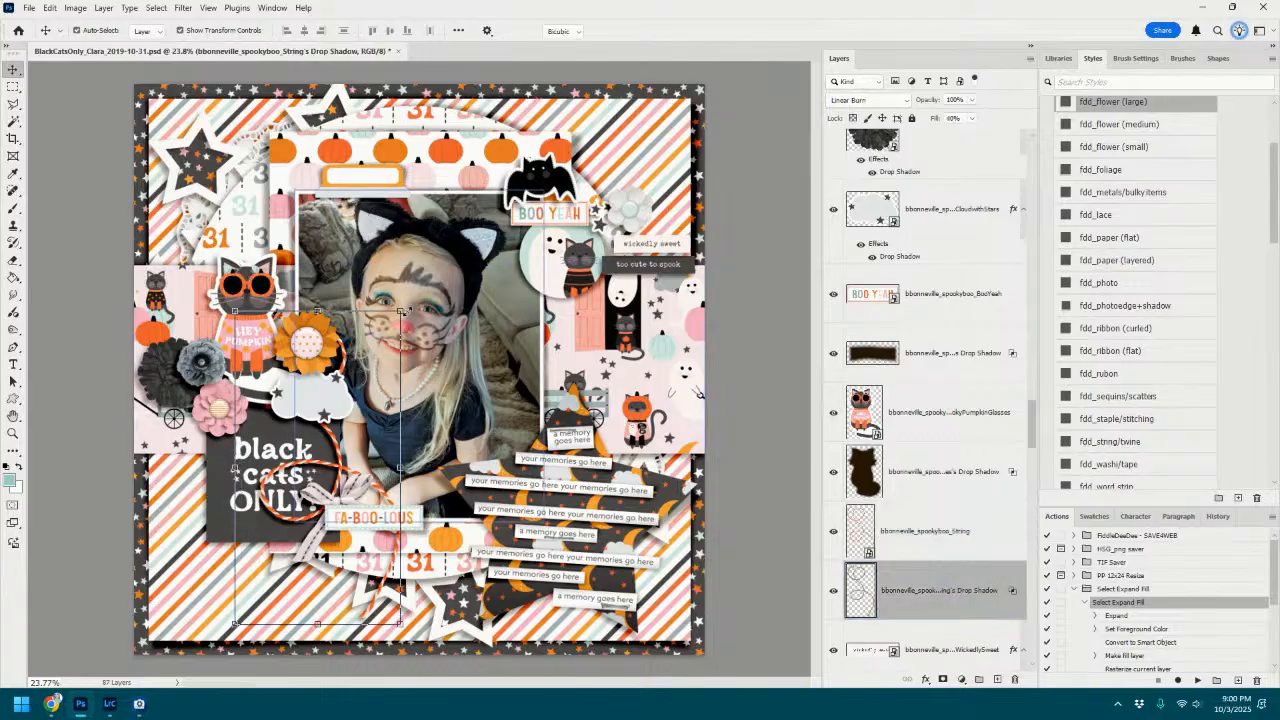
key("ctrl+t")
left_click(597, 30)
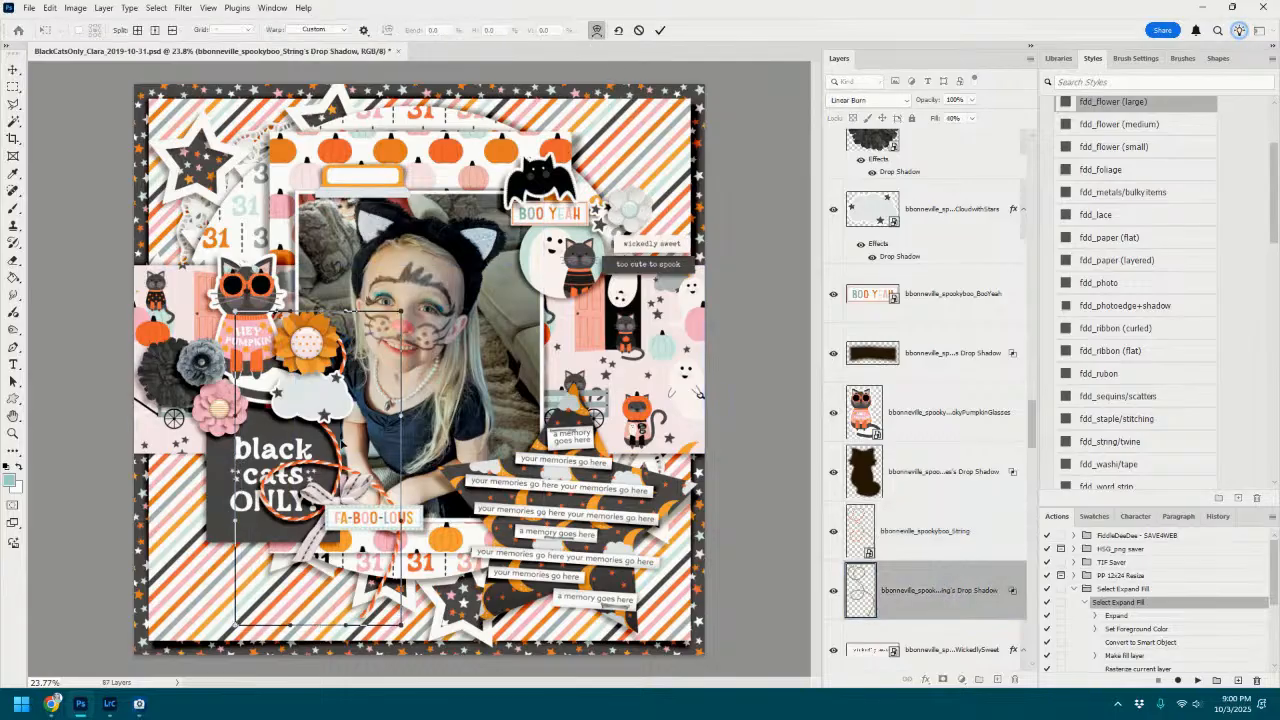
left_click_drag(325, 484, 323, 490)
left_click_drag(397, 592, 391, 591)
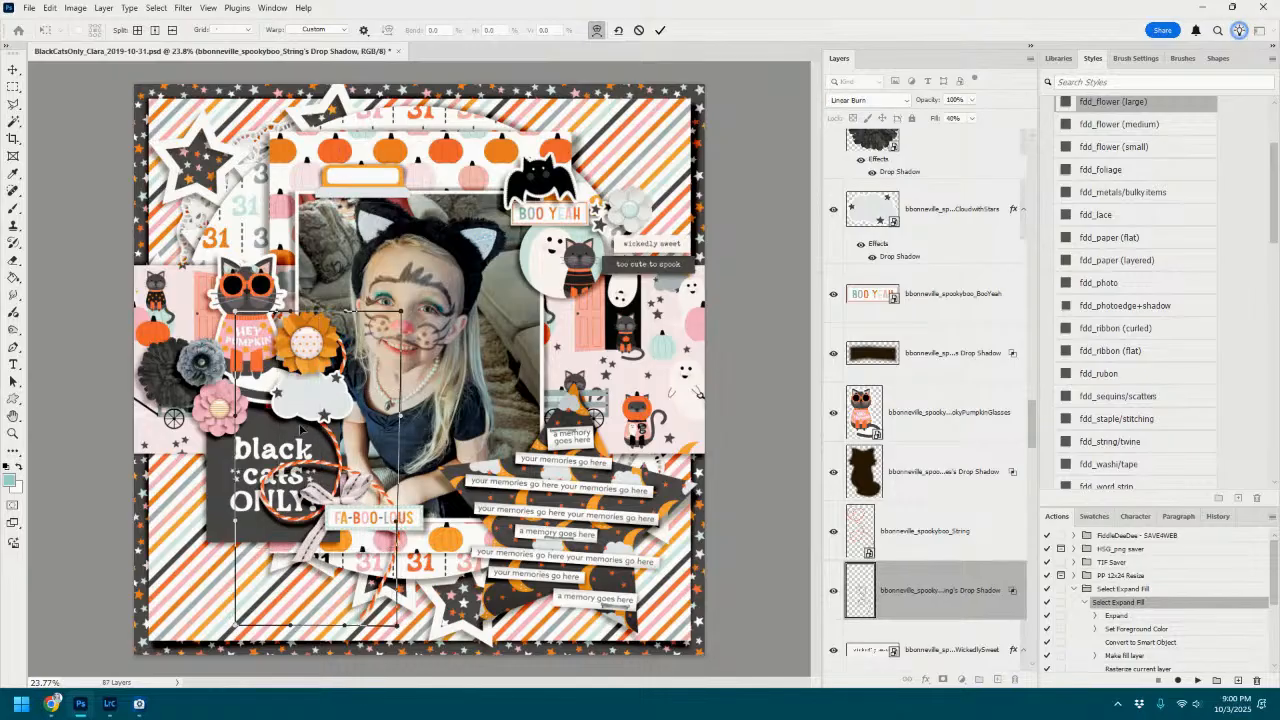
left_click_drag(312, 405, 312, 400)
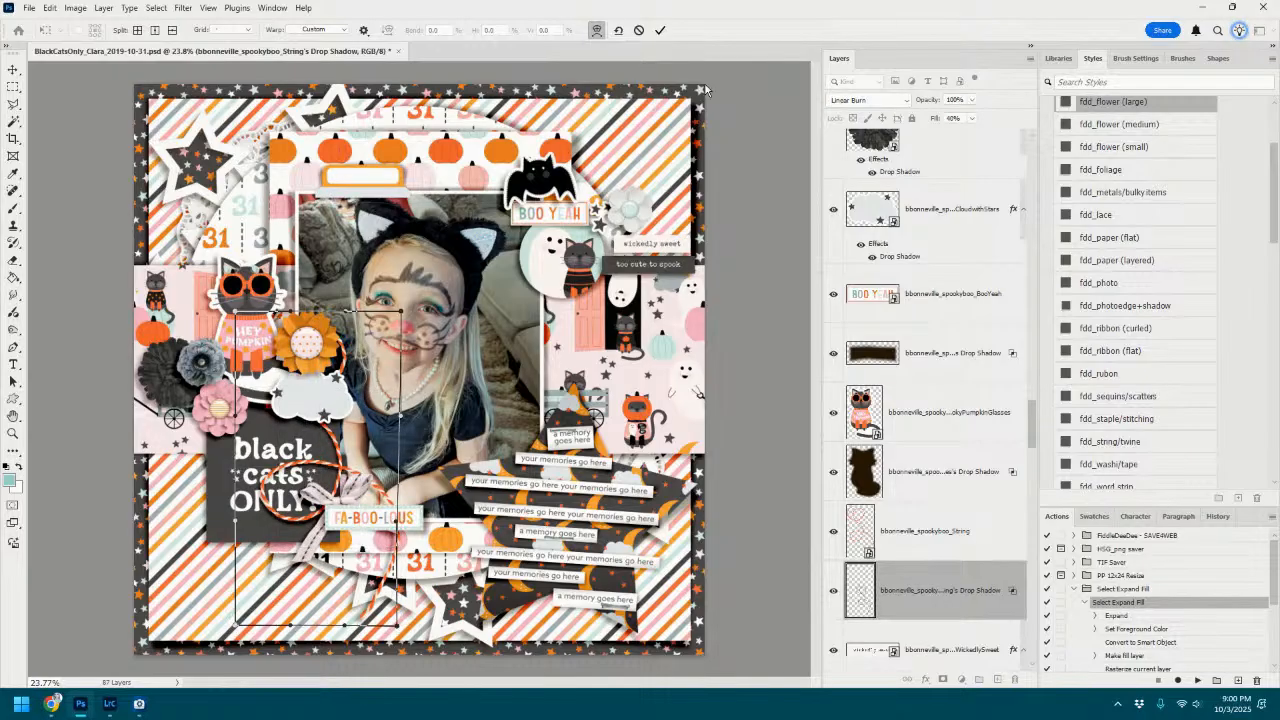
left_click(660, 31)
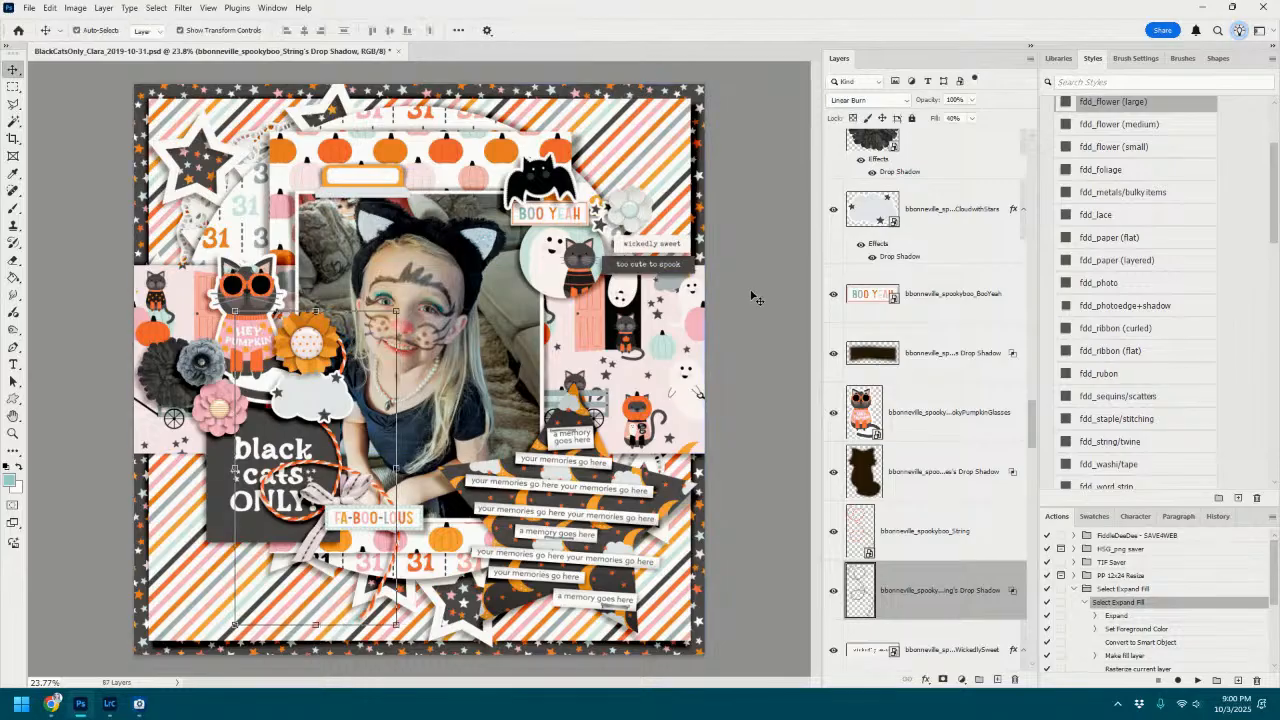
Separate the drop shadow of the "wickedly sweet" word strip onto its own layer.
left_click(950, 650)
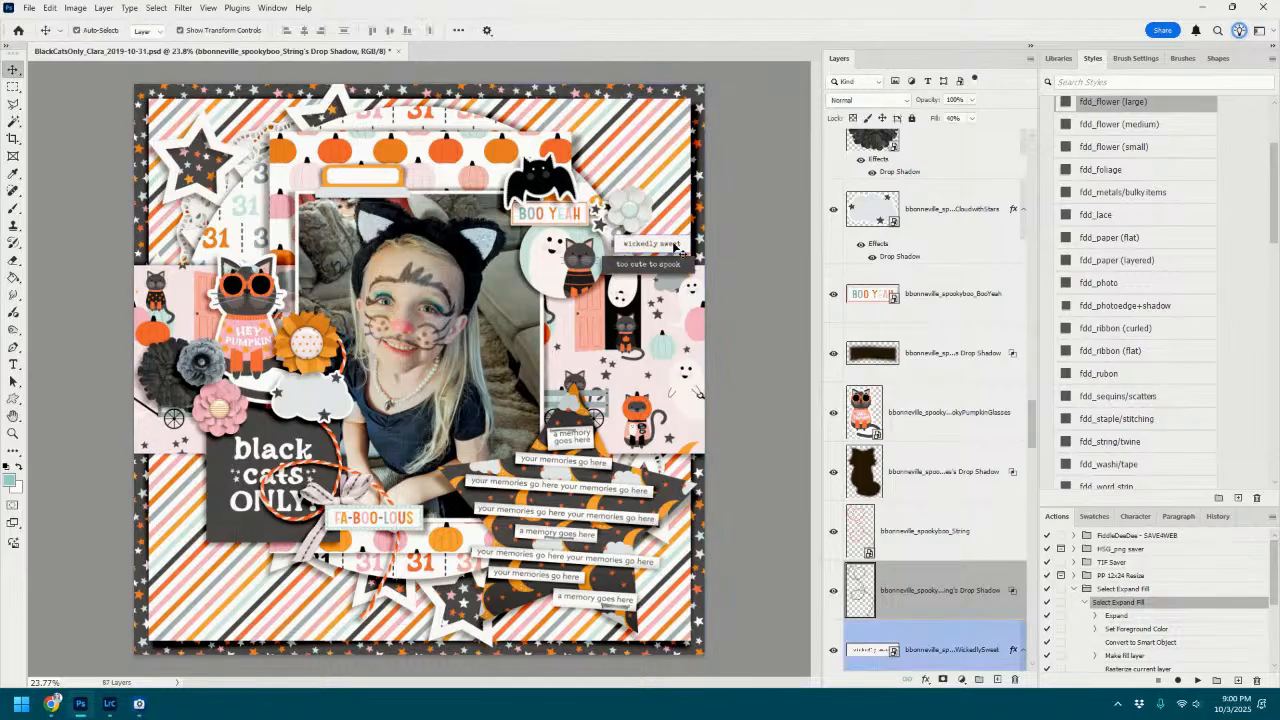
right_click(1012, 617)
left_click(1045, 597)
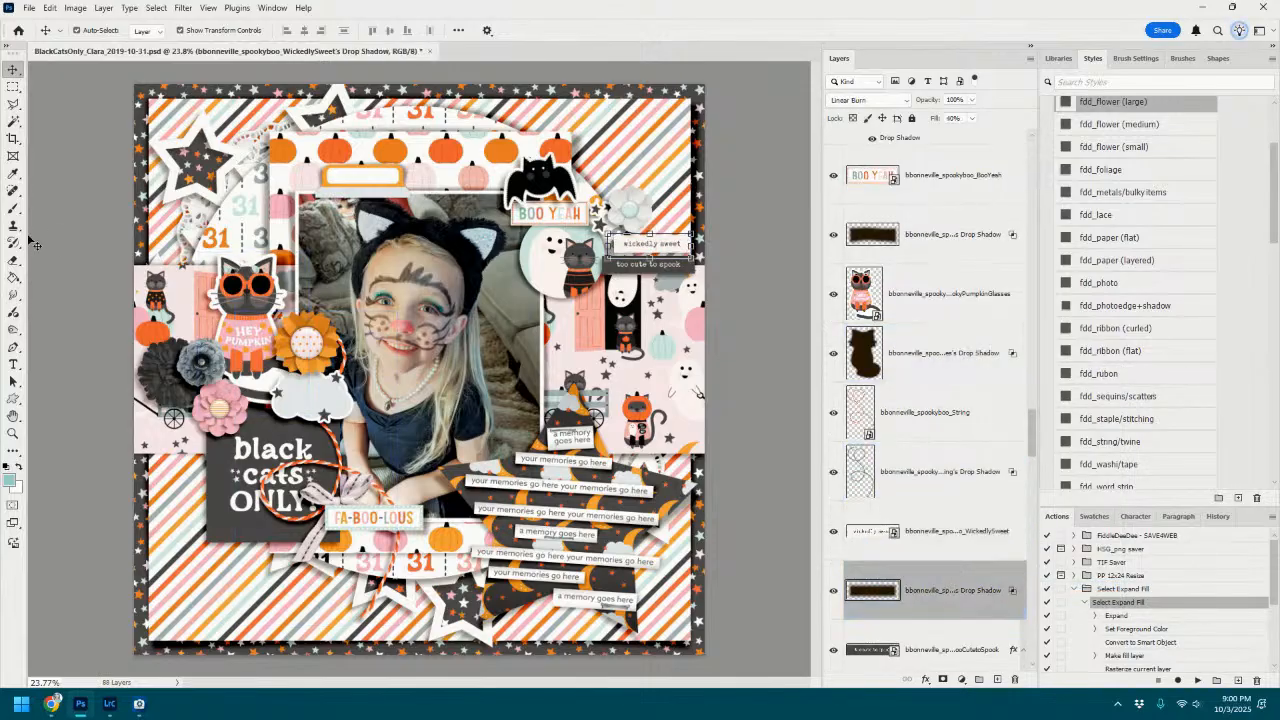
Smudge the right end, lower edge and left end of the "wickedly sweet" strip's shadow.
left_click(13, 296)
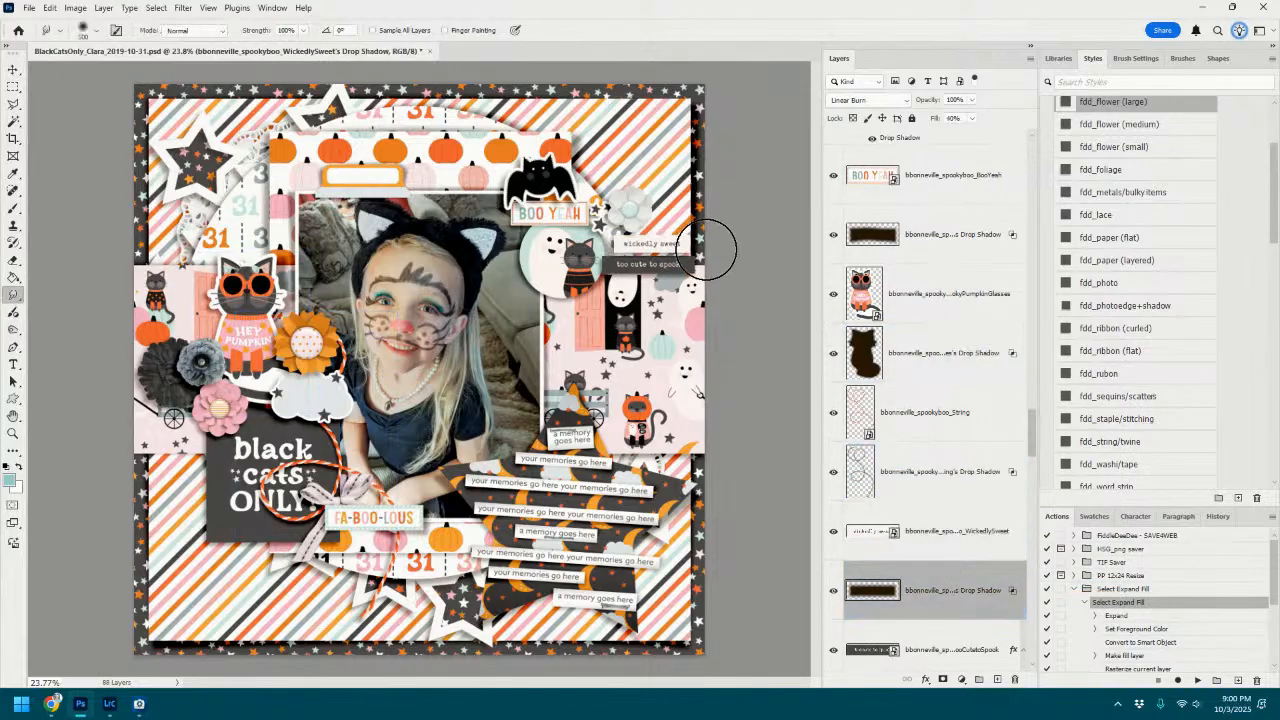
left_click_drag(715, 252, 680, 244)
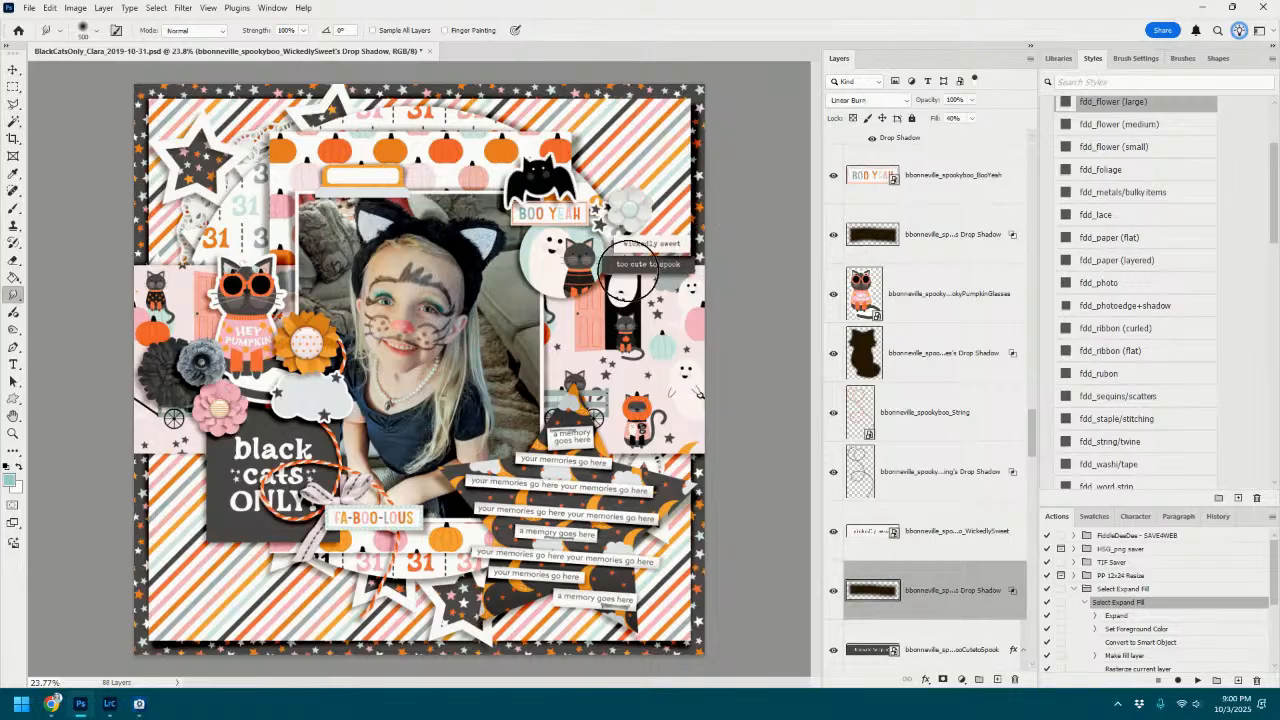
left_click_drag(646, 294, 649, 283)
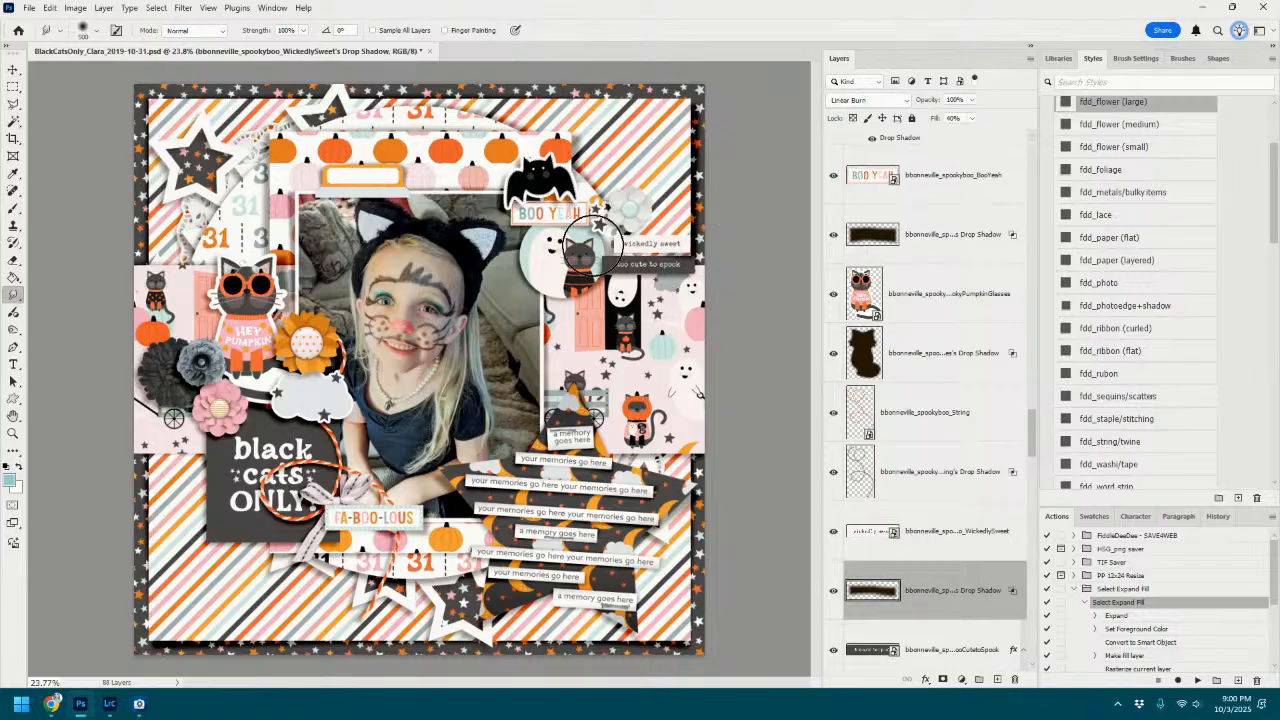
left_click_drag(594, 244, 597, 243)
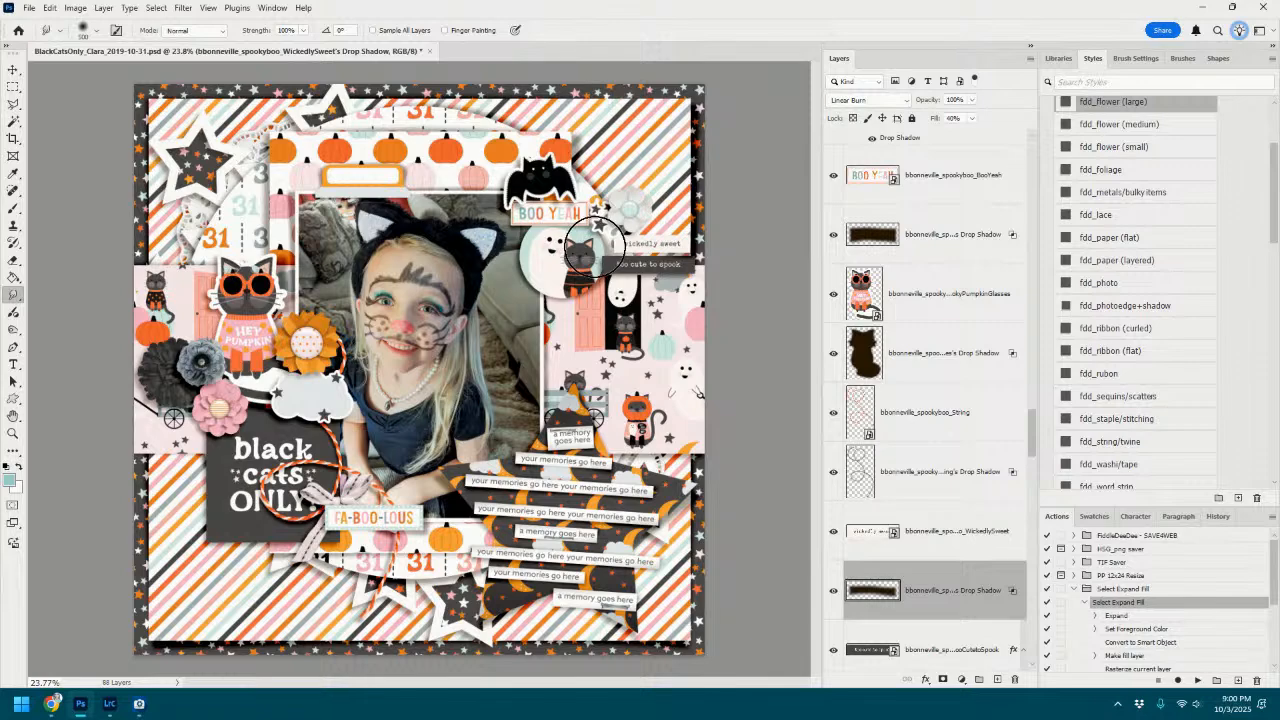
left_click(14, 69)
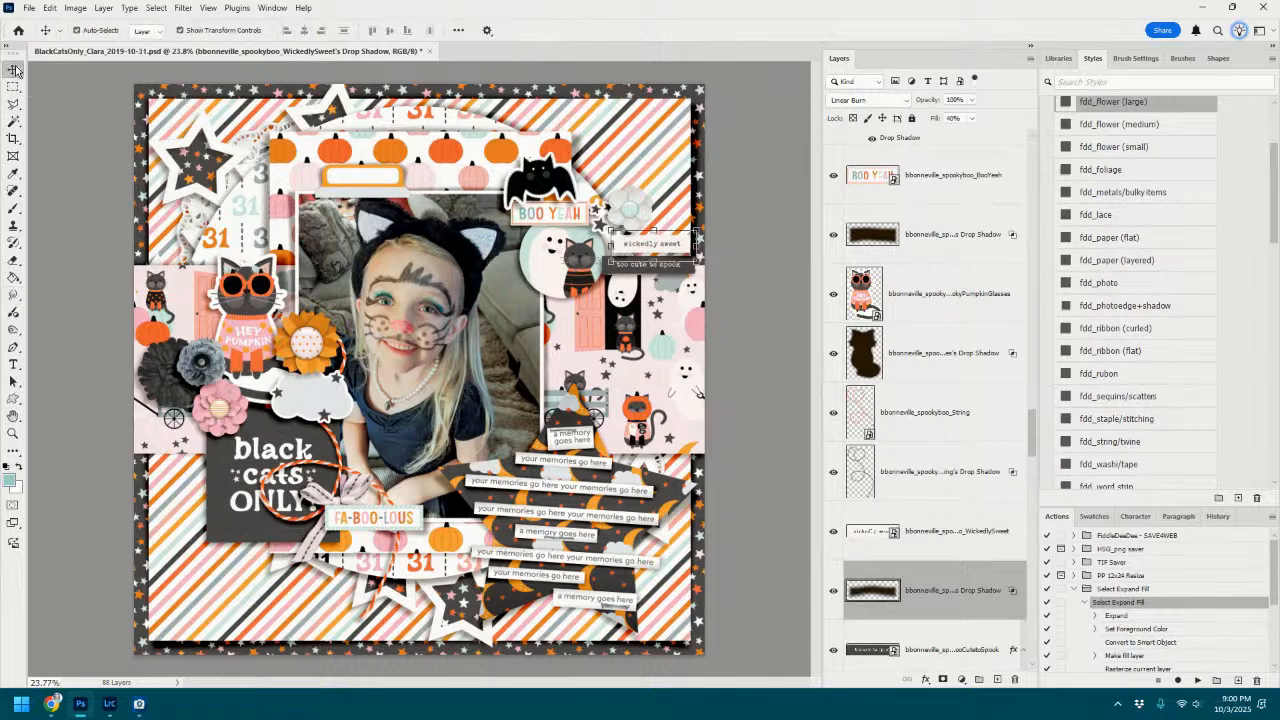
Separate the drop shadow of the "too cute to spook" word strip onto its own layer and select that shadow layer.
left_click(663, 281)
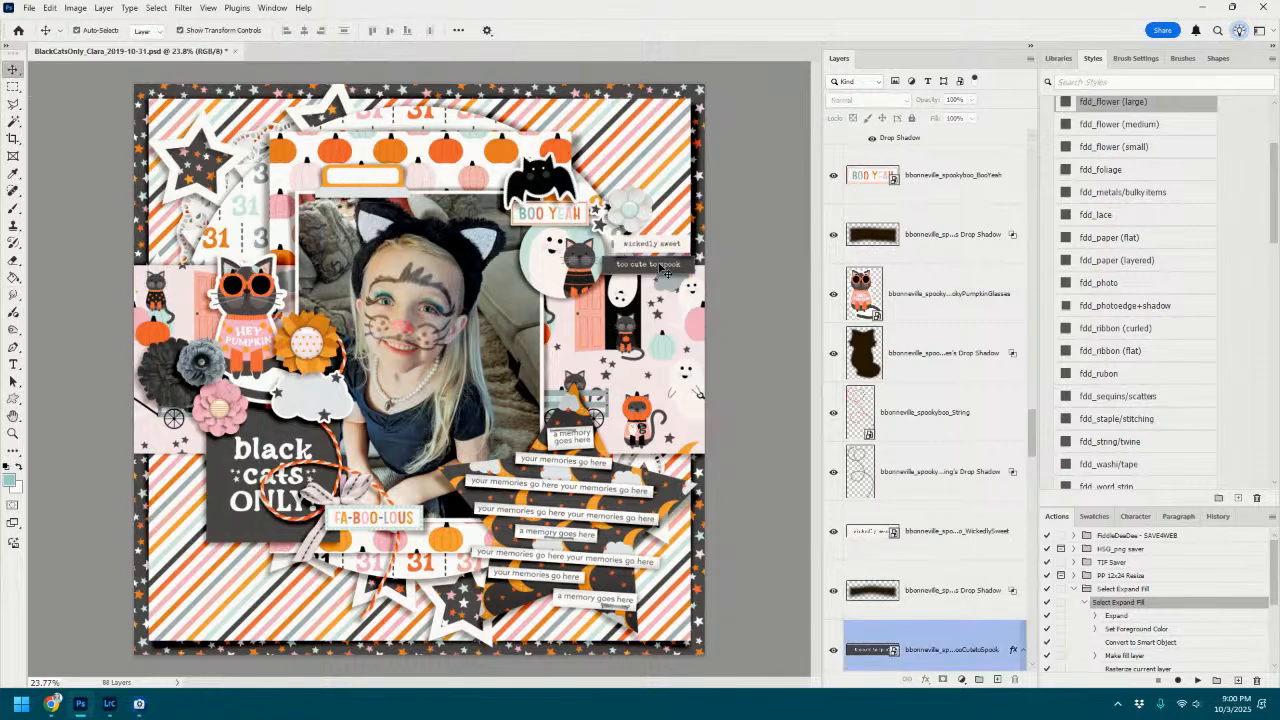
left_click(48, 11)
left_click(58, 24)
left_click(681, 271)
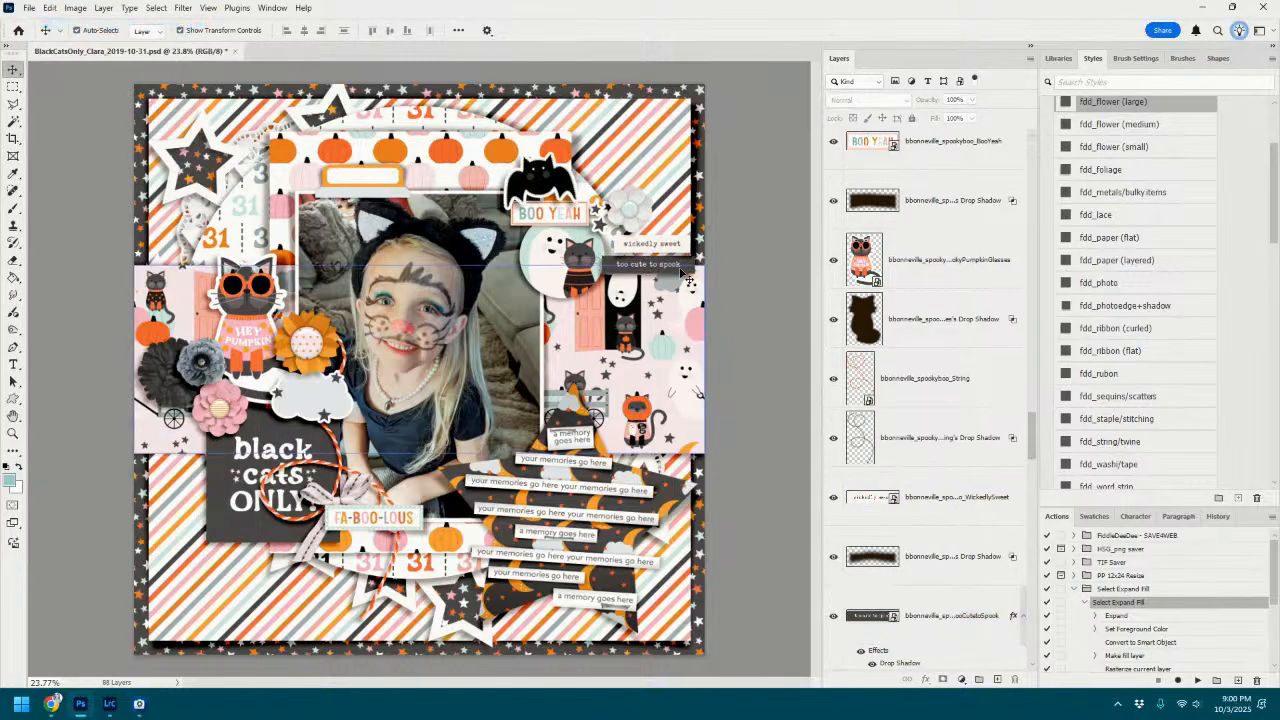
left_click(687, 276)
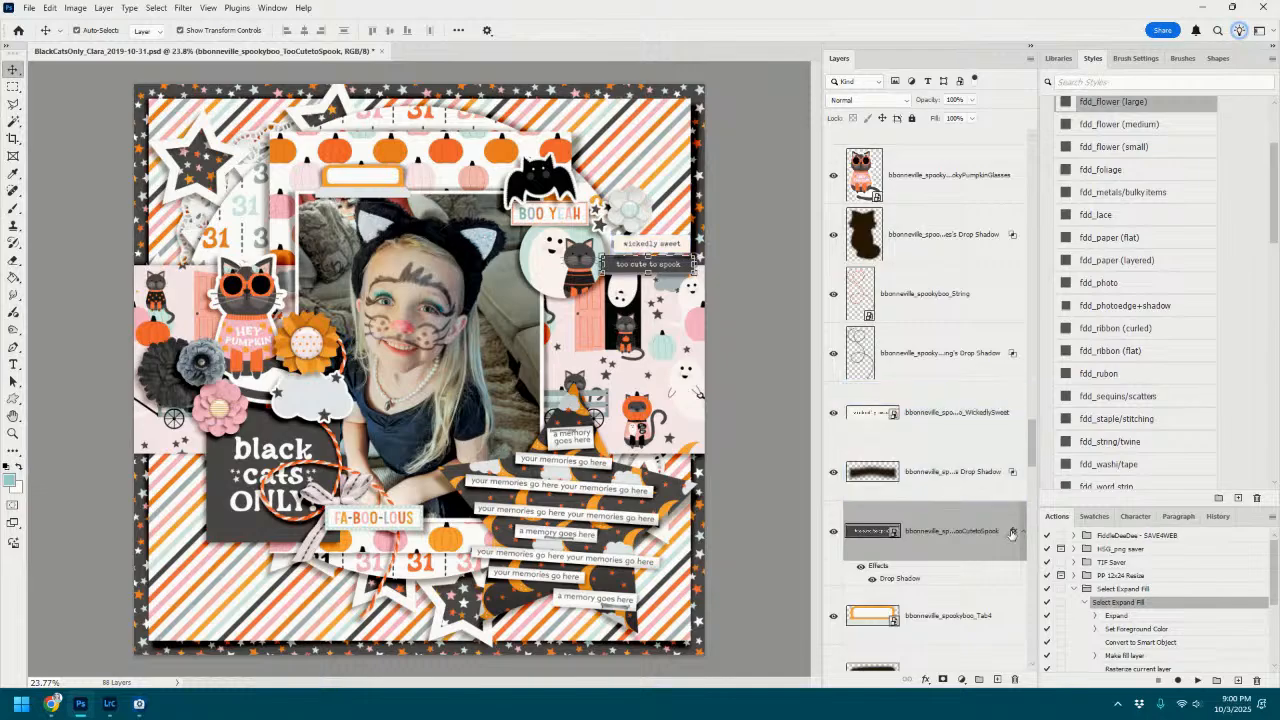
right_click(1012, 534)
left_click(1050, 502)
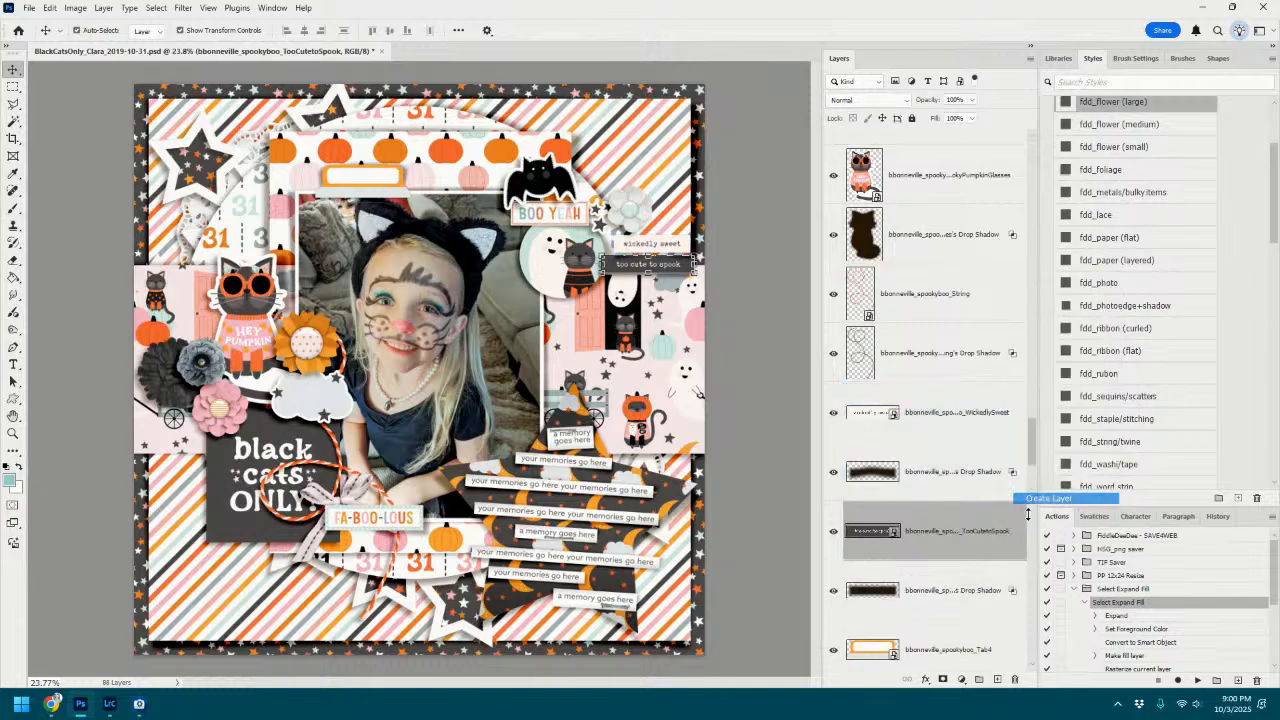
left_click(937, 591)
scroll(640, 292, "up", 3)
key("ctrl+t")
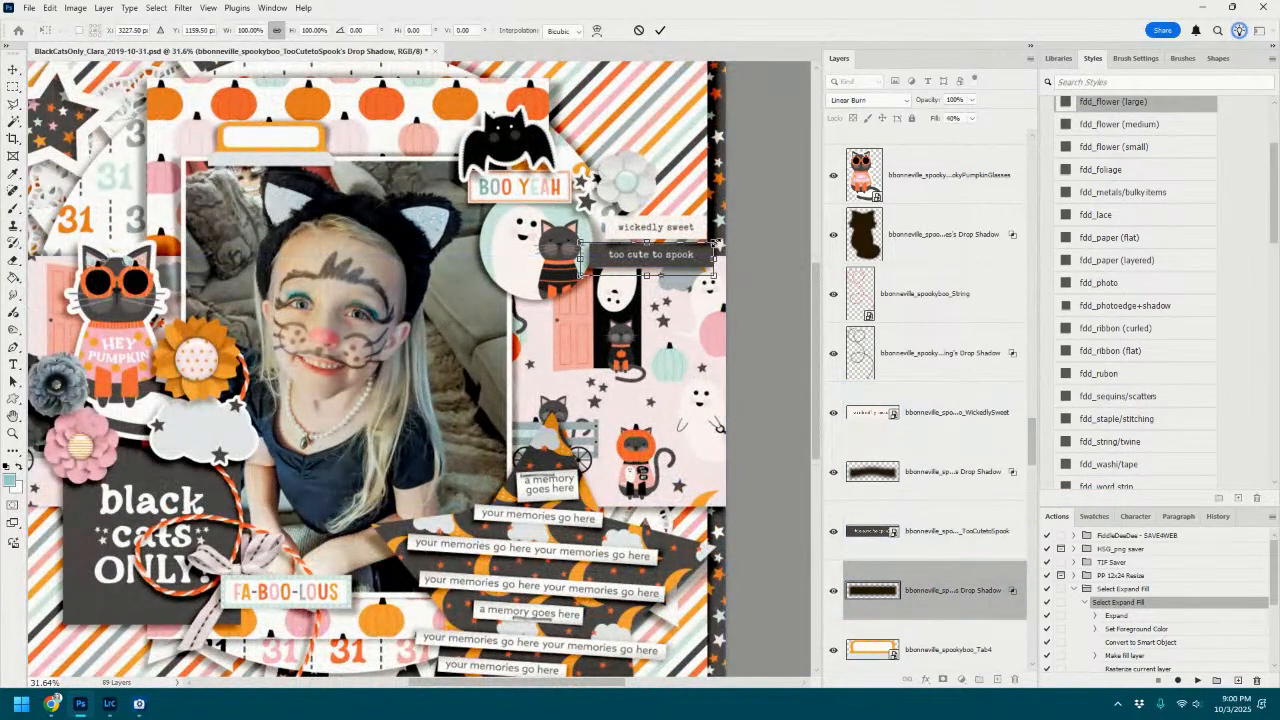
left_click(597, 31)
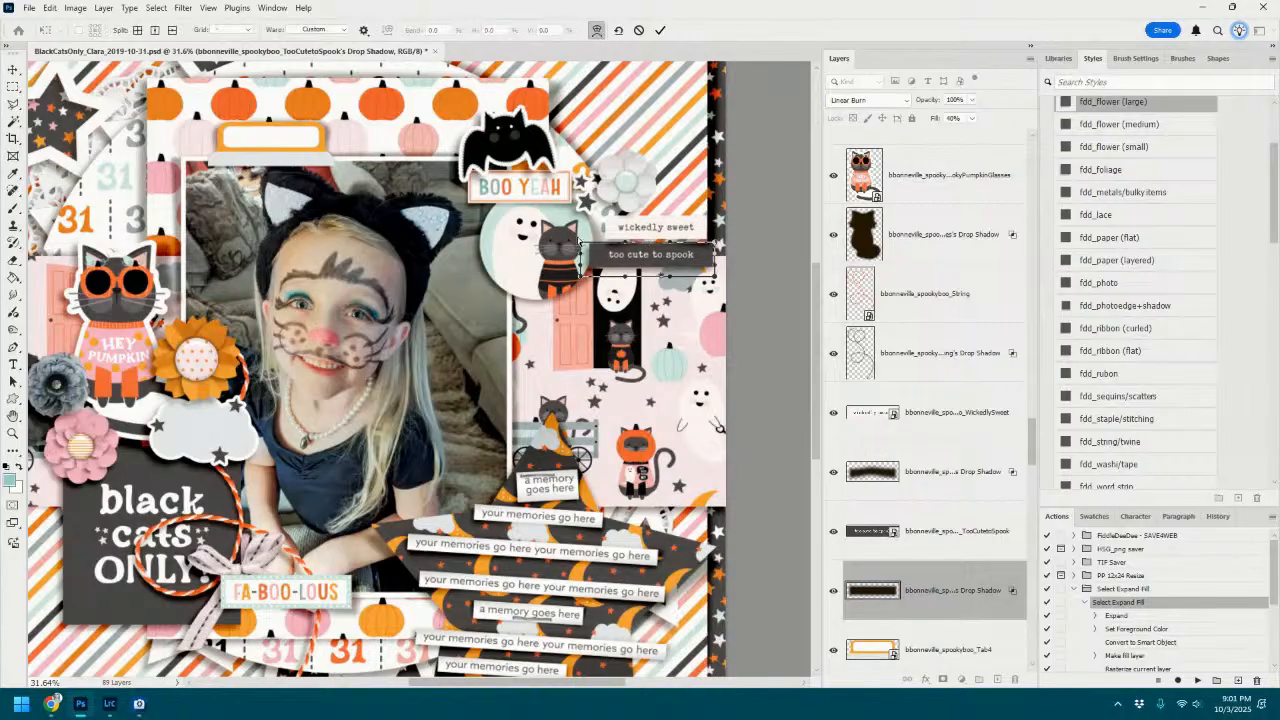
left_click(658, 33)
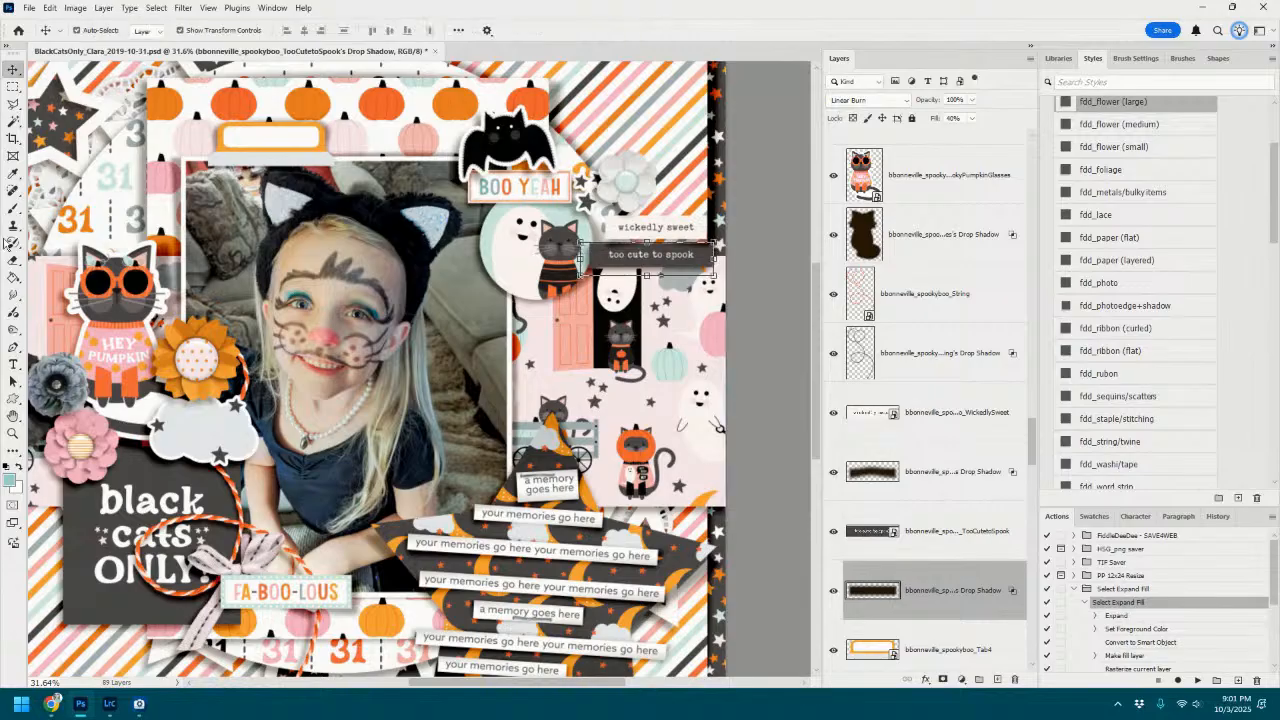
Smudge the edges of the "too cute to spook" strip's shadow to make it uneven.
left_click(15, 295)
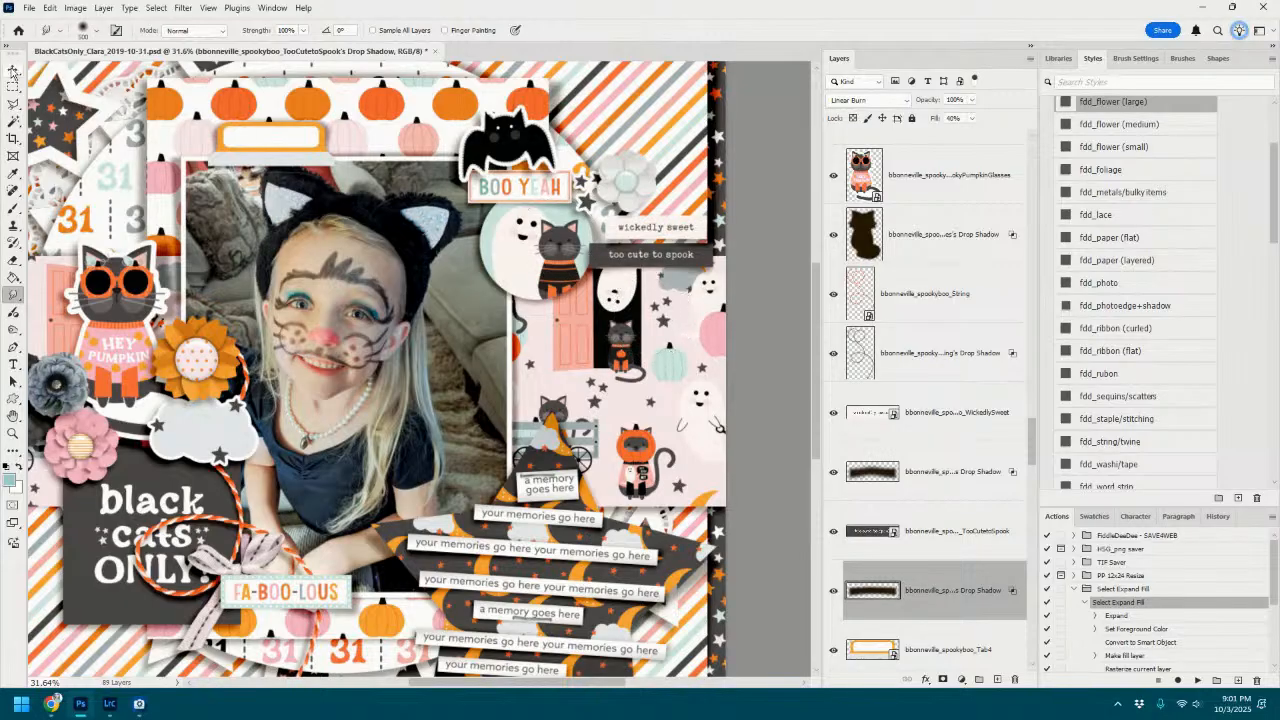
Try the fdd_flower (large) shadow style on the upper-left star background mat and clear its layer style.
left_click(13, 70)
scroll(398, 290, "down", 4)
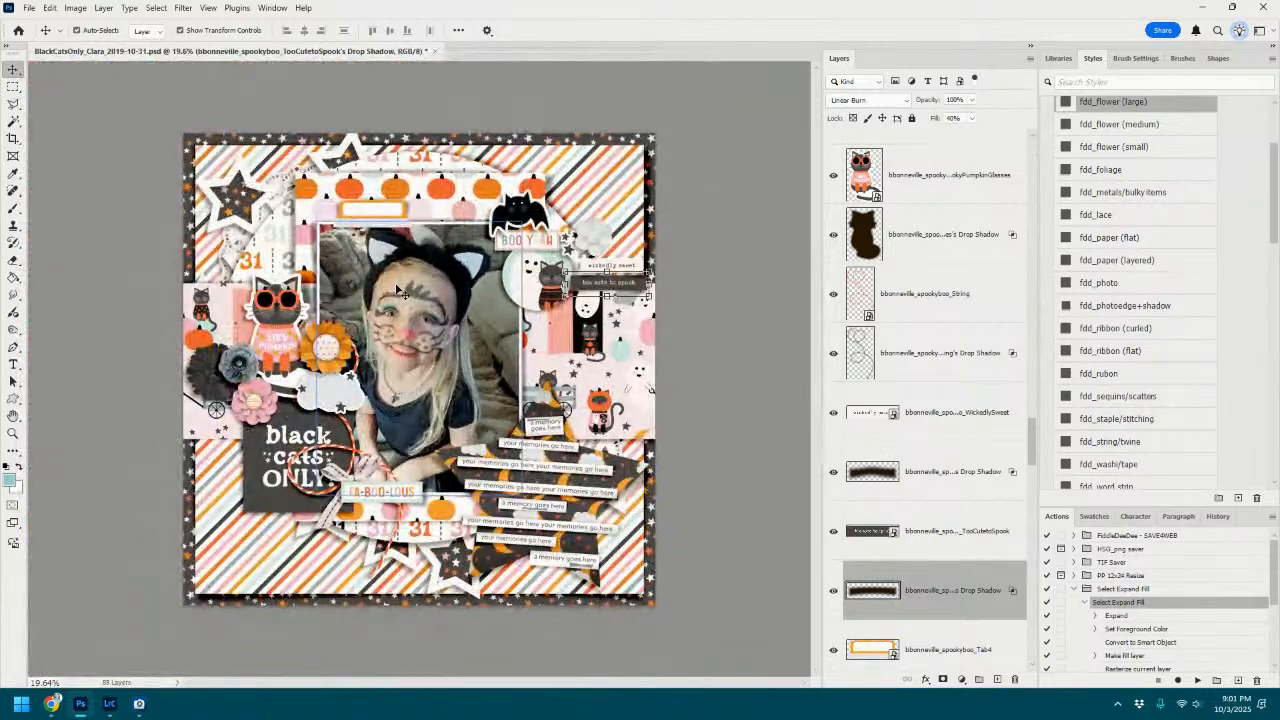
scroll(398, 290, "up", 2)
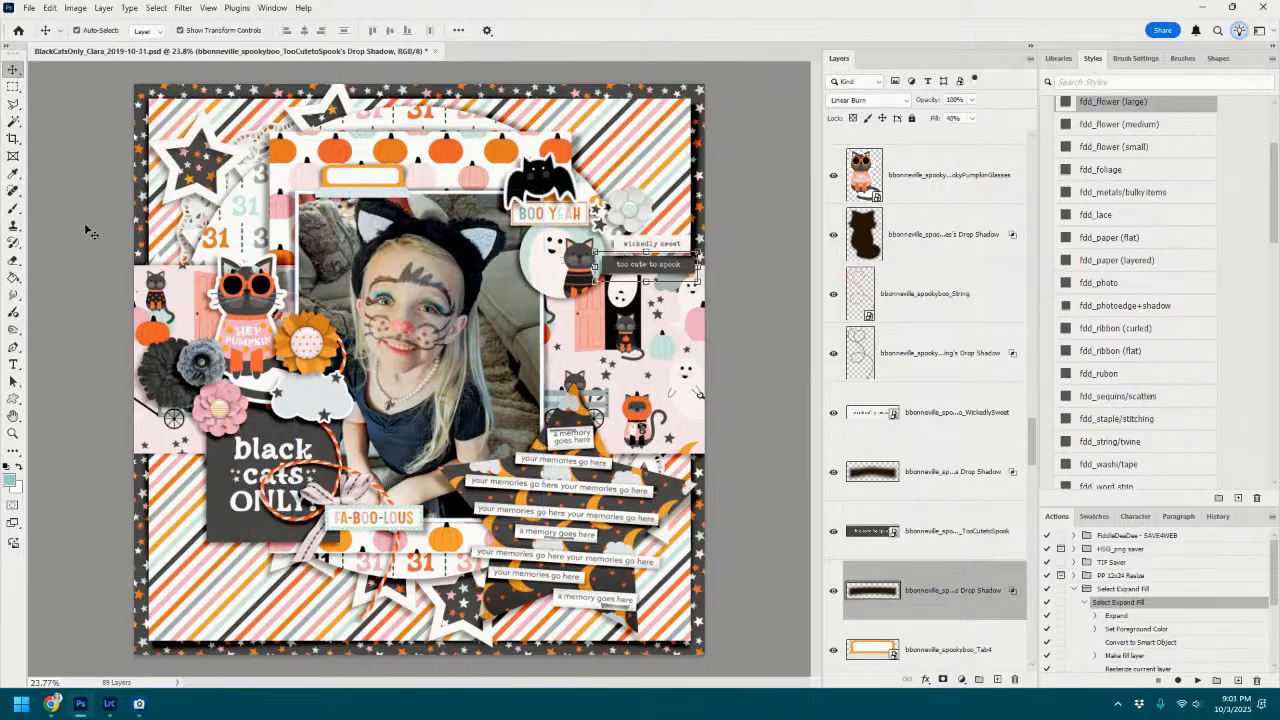
left_click(250, 208)
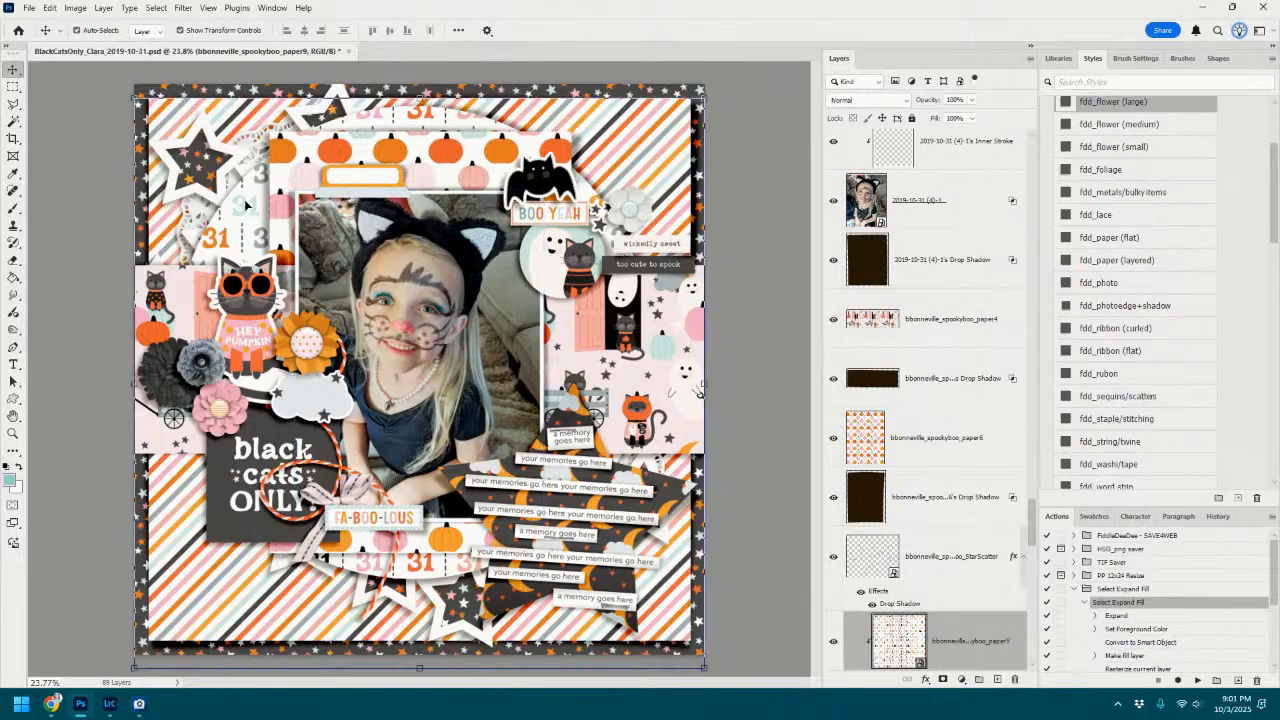
left_click(206, 128)
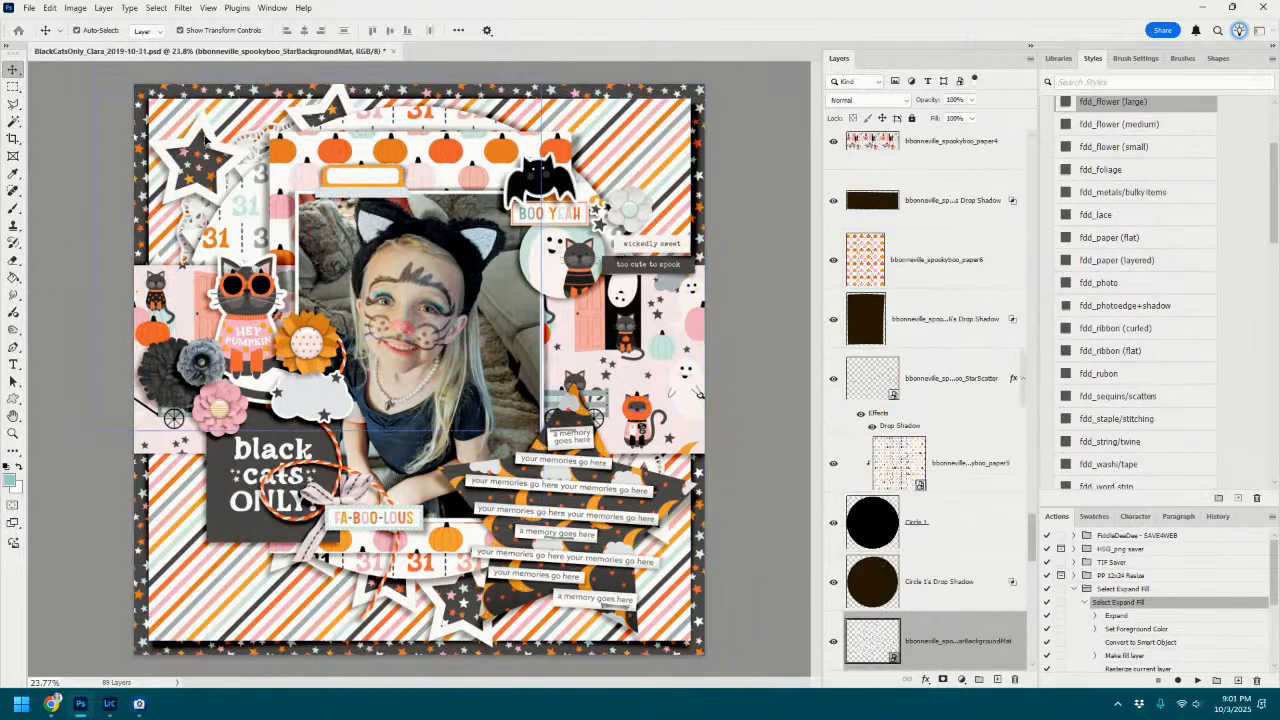
scroll(995, 350, "down", 3)
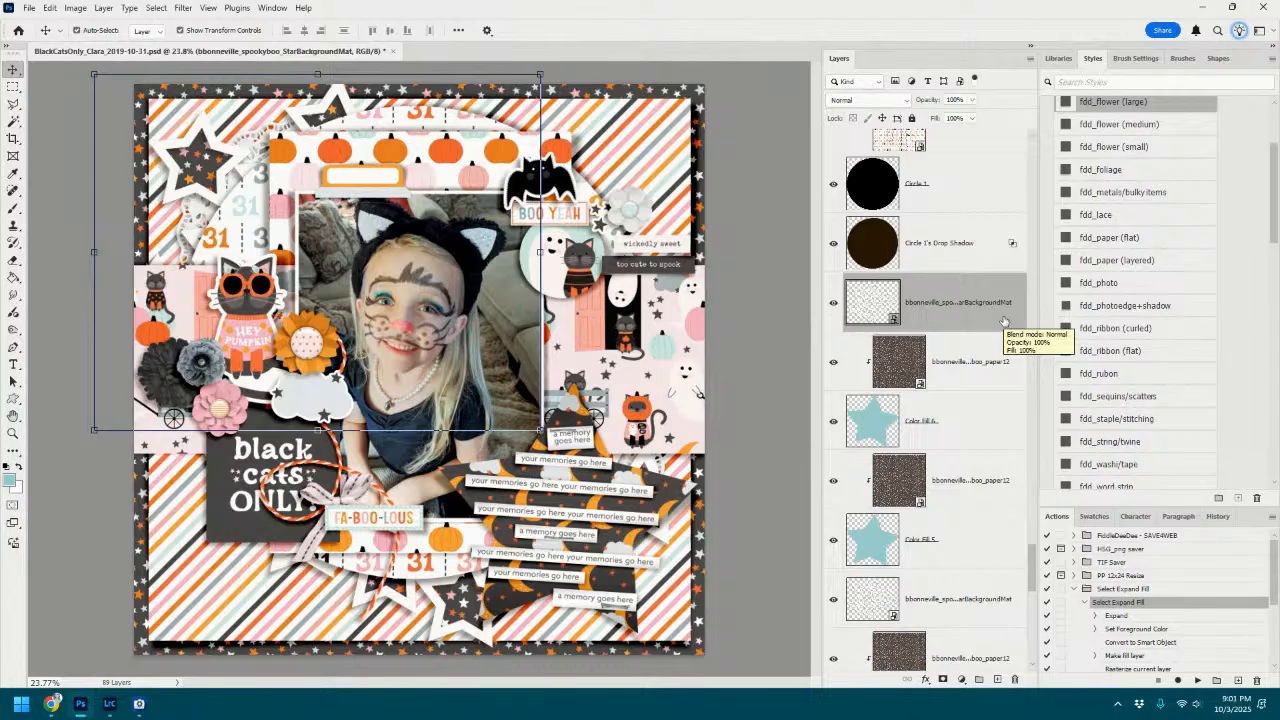
left_click(1131, 102)
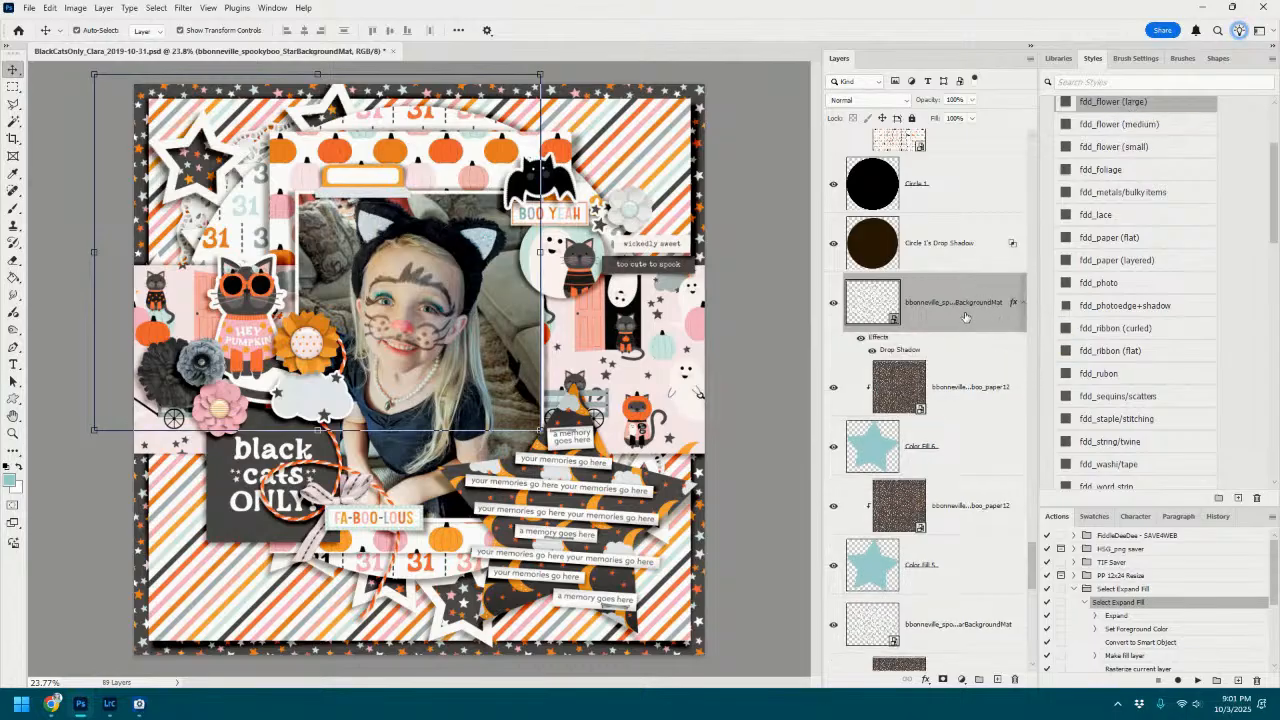
right_click(967, 320)
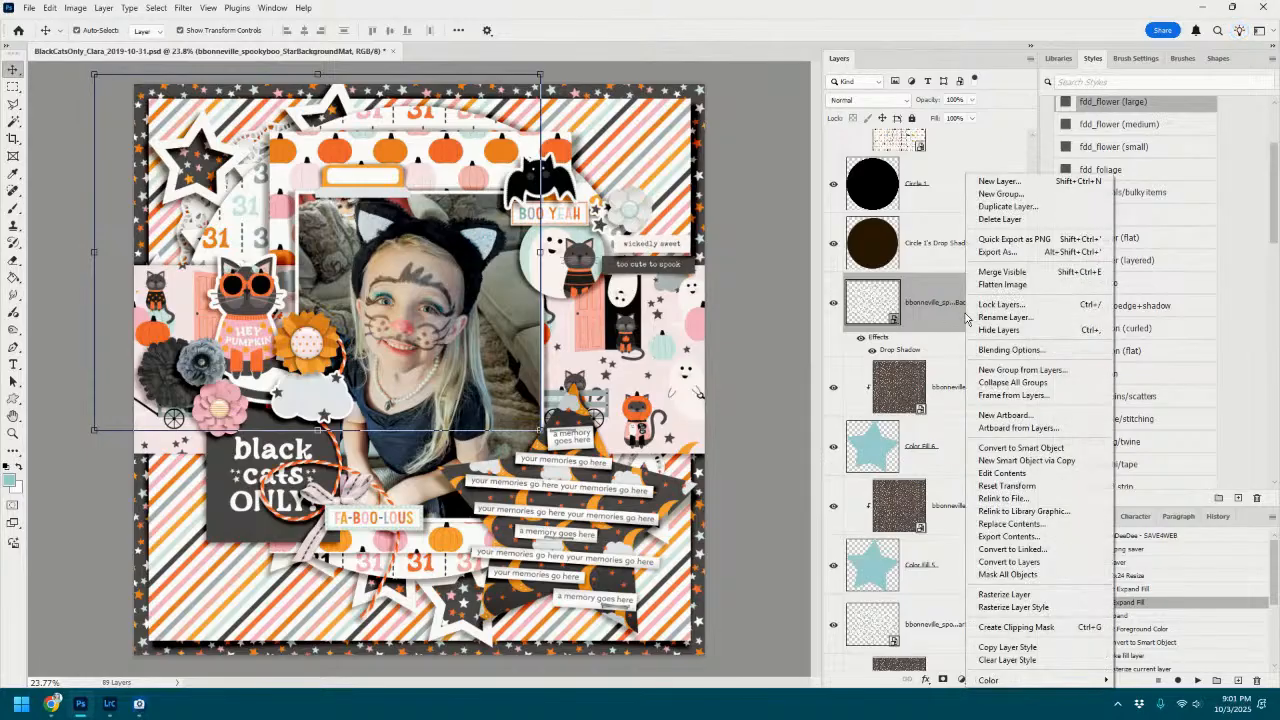
left_click(990, 662)
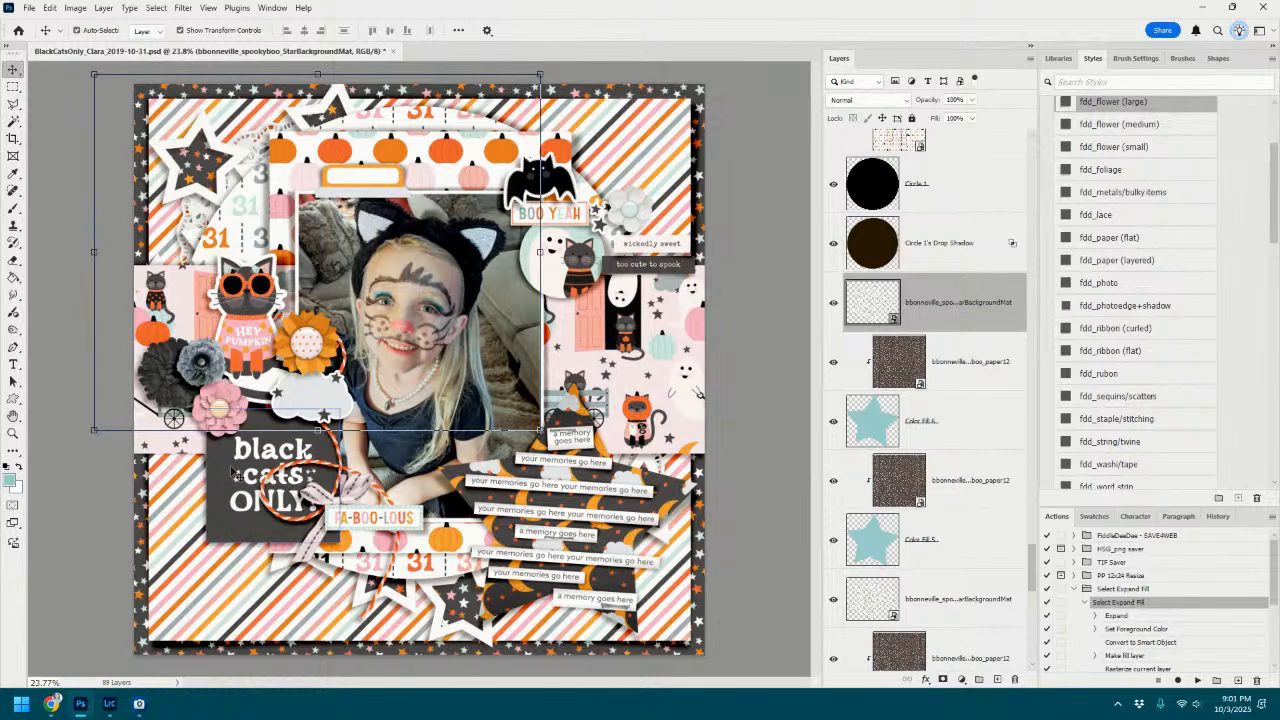
left_click(314, 398)
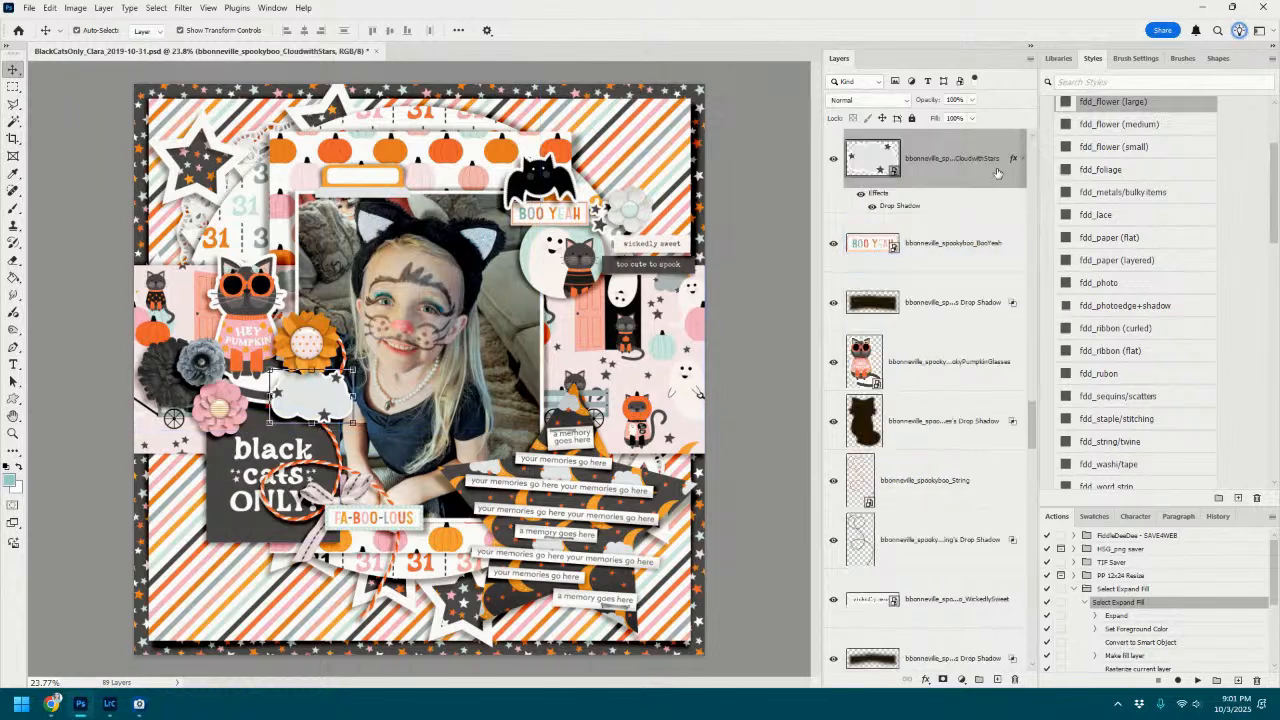
left_click(710, 272)
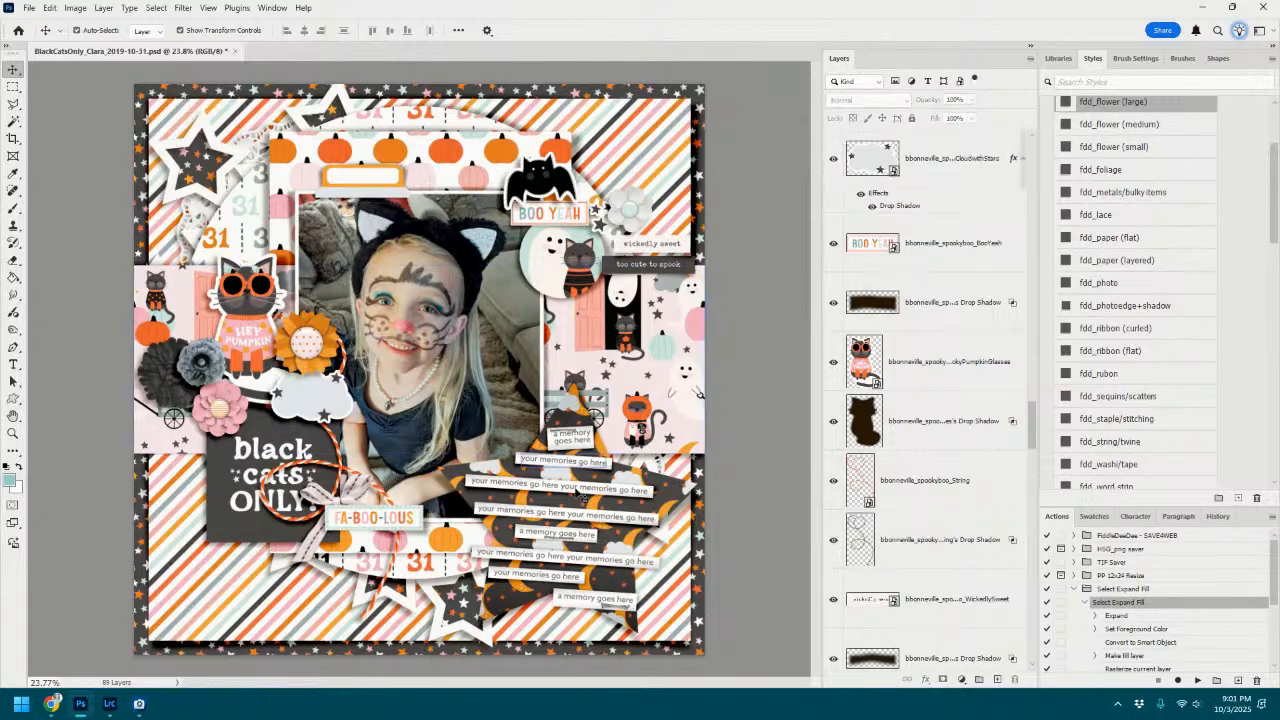
left_click(578, 446)
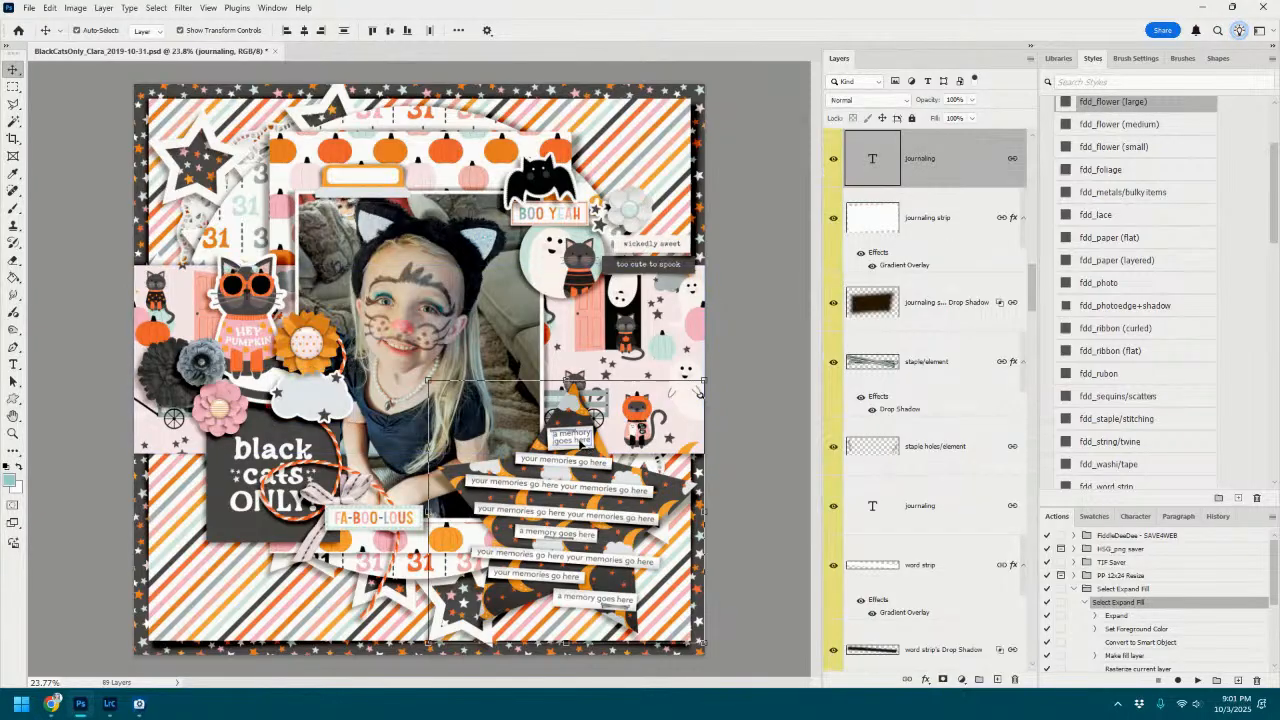
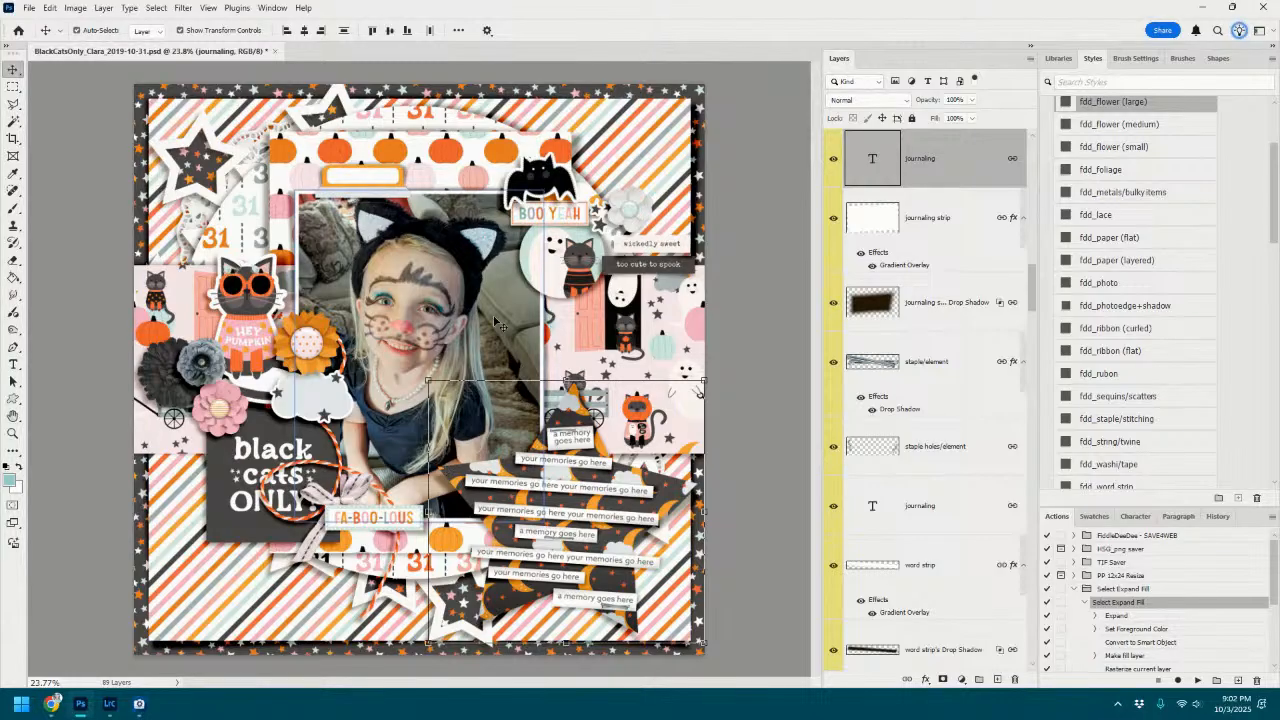
Add the black text "2019 oct 31" in the Stamp font at 24 pt on the orange tab above the photo.
left_click(388, 176)
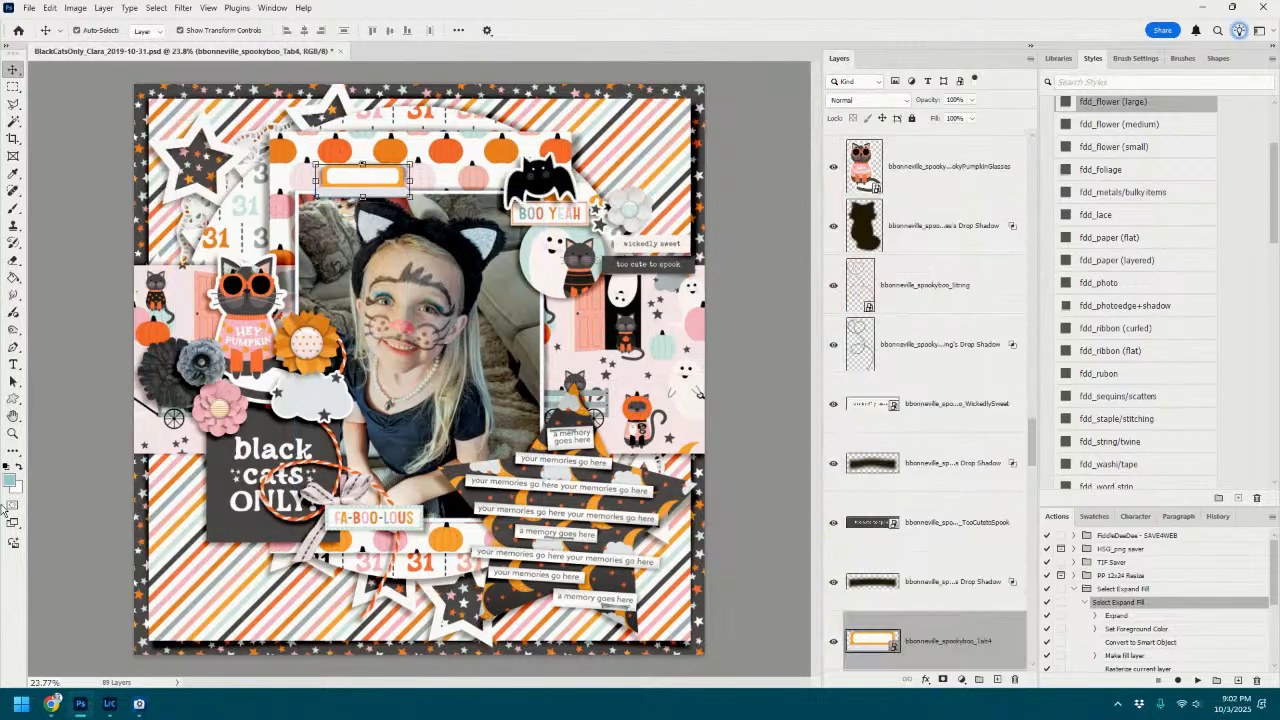
left_click(7, 466)
left_click(13, 364)
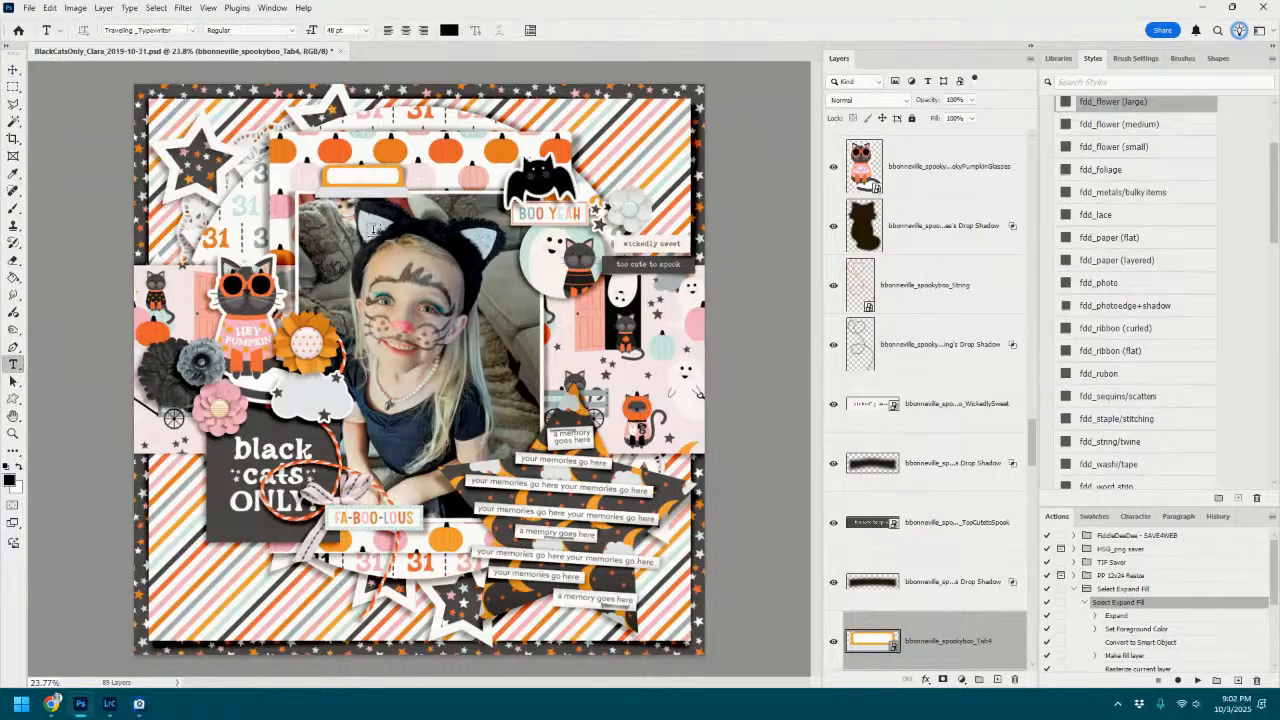
left_click(339, 175)
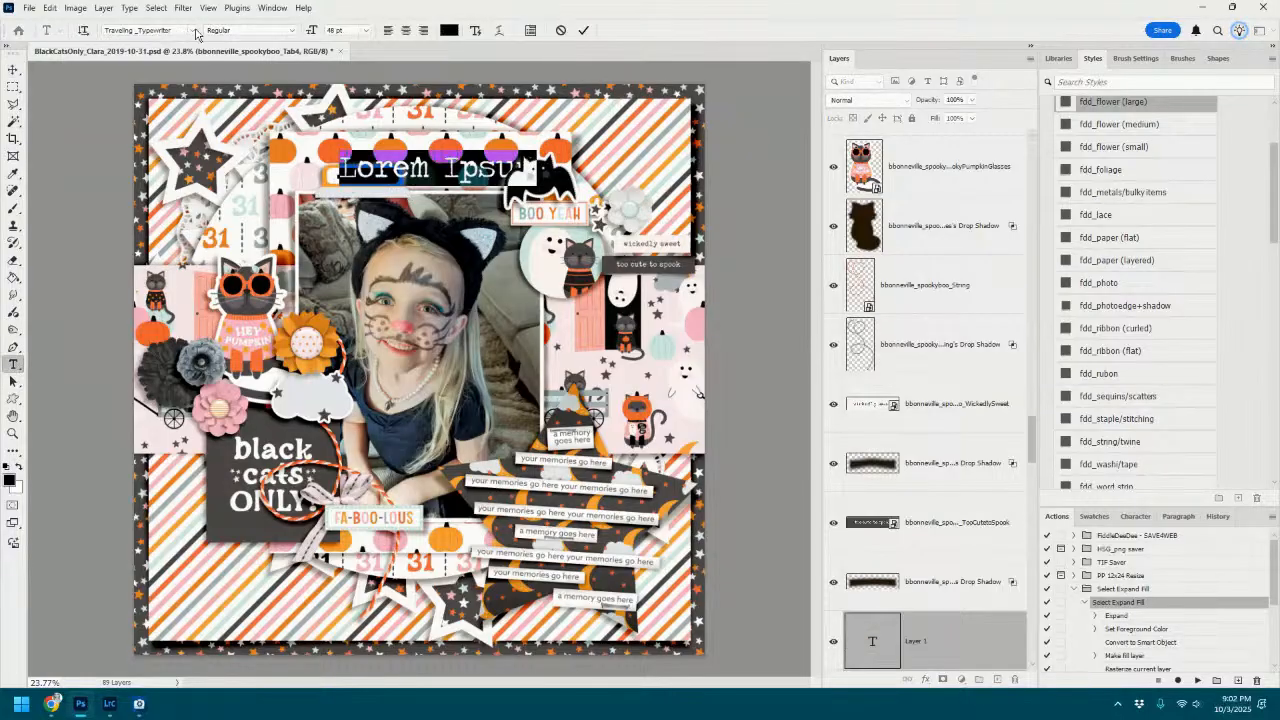
left_click(194, 33)
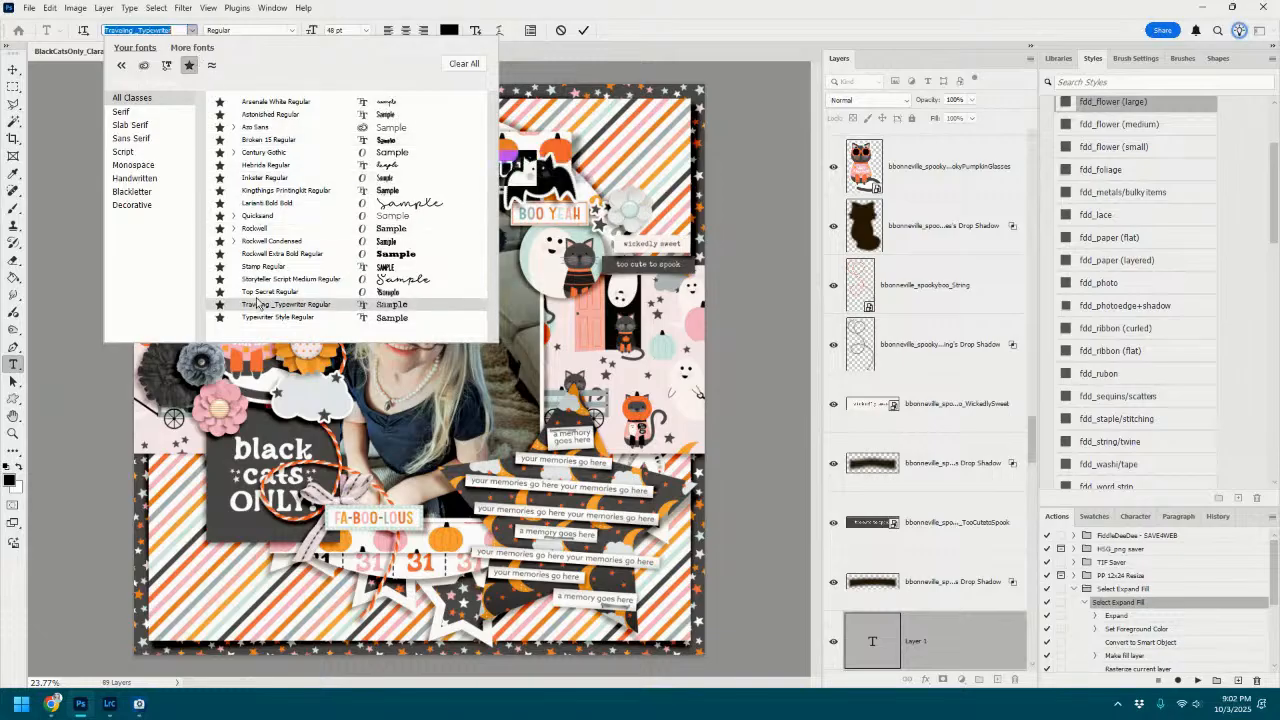
left_click(262, 268)
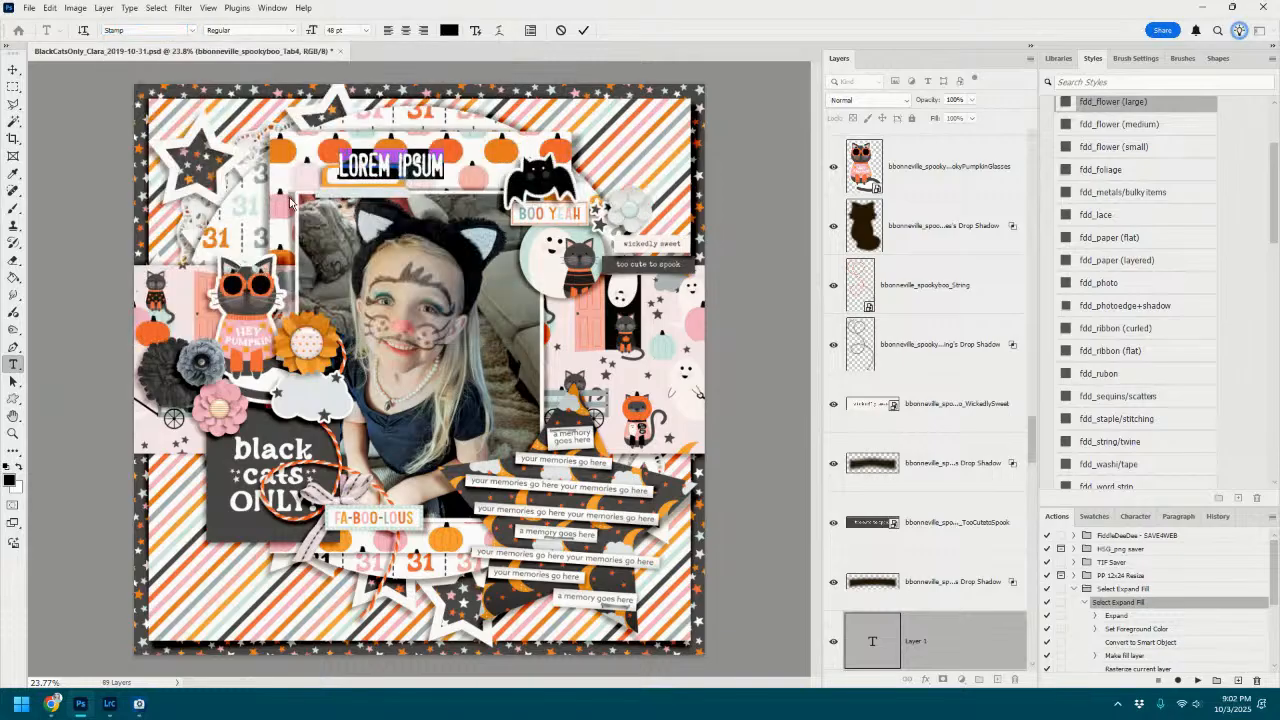
left_click(366, 31)
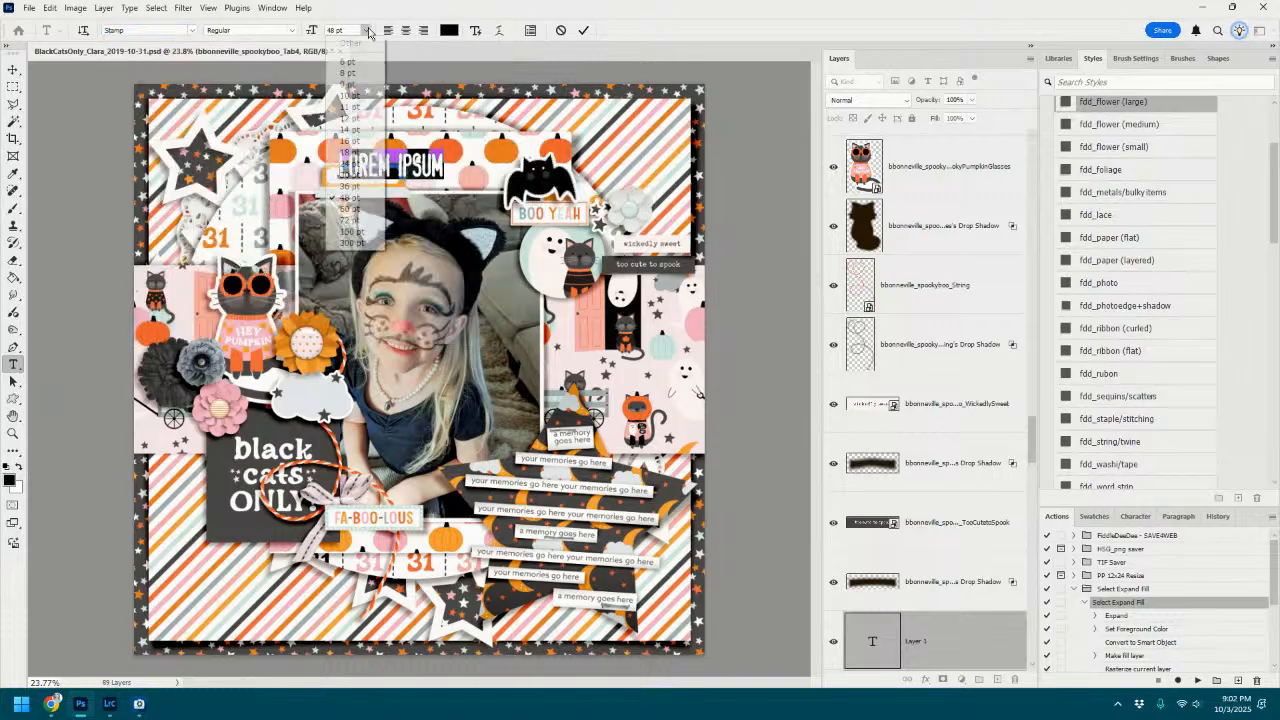
left_click(352, 163)
type("2019 0")
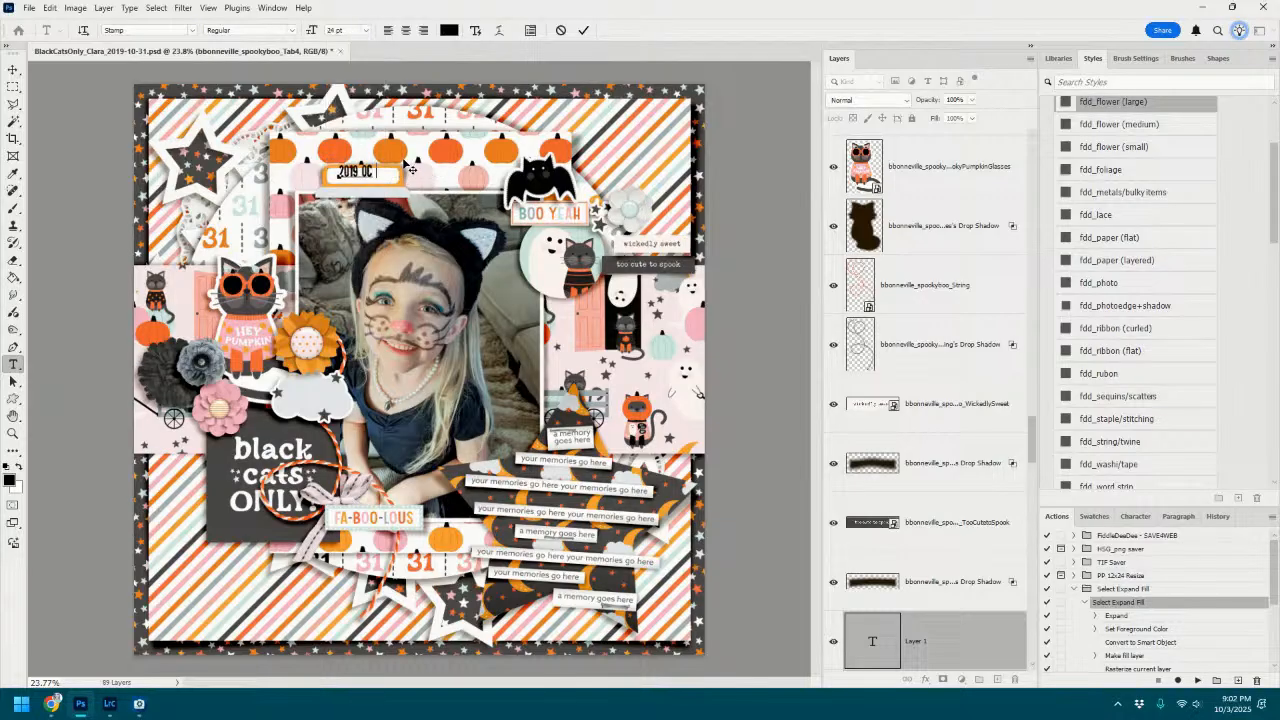
type("ct 31")
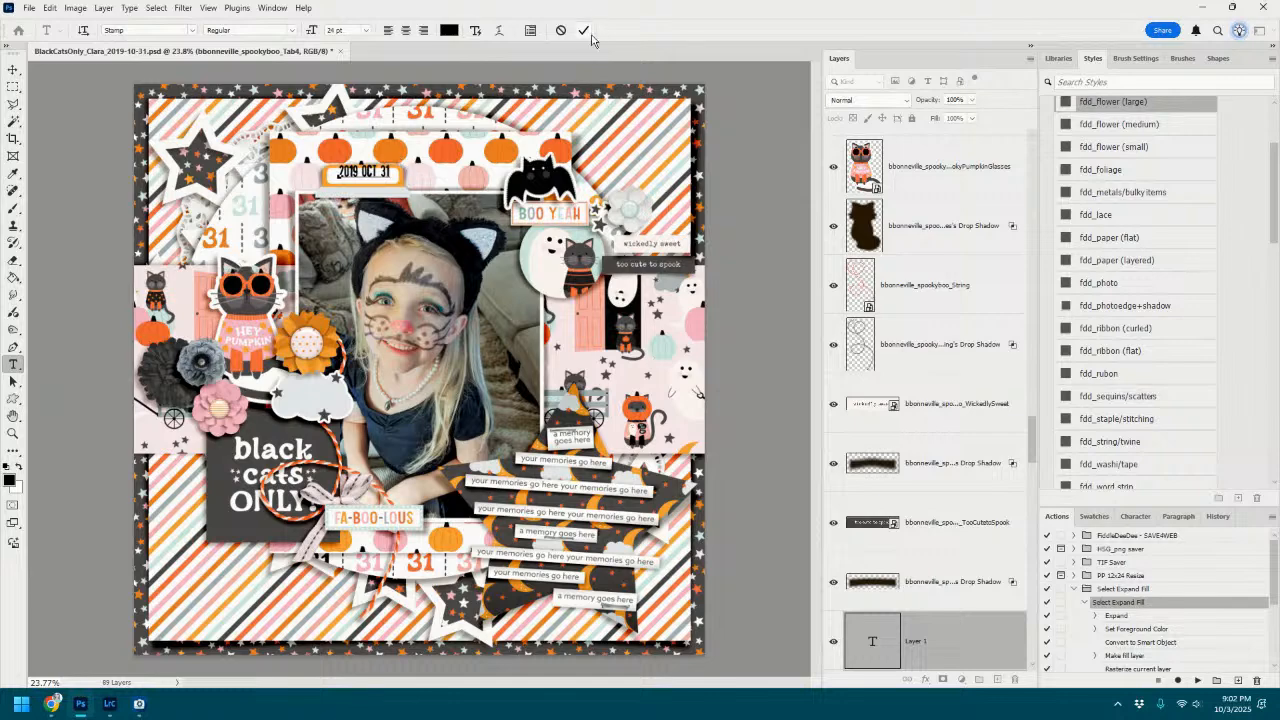
left_click(584, 30)
Move the date text into the middle of the orange tab and rotate it slightly to match the tab's angle.
left_click(13, 69)
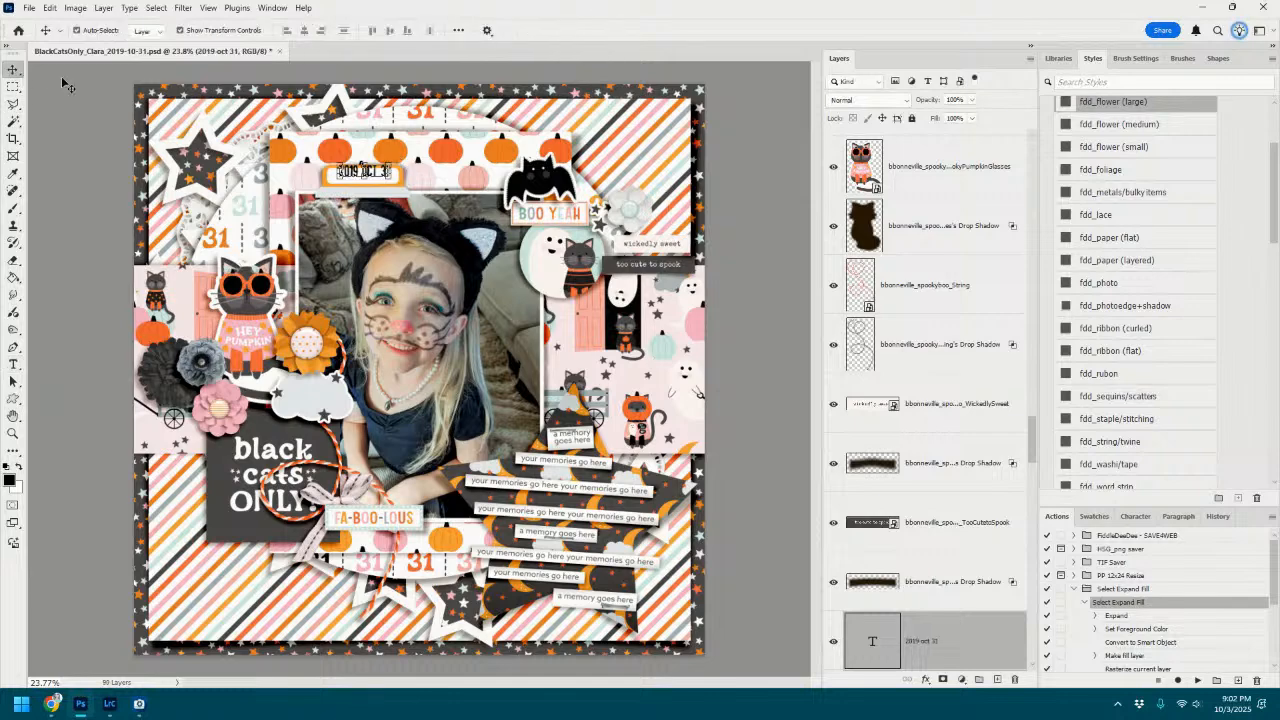
left_click_drag(381, 177, 377, 181)
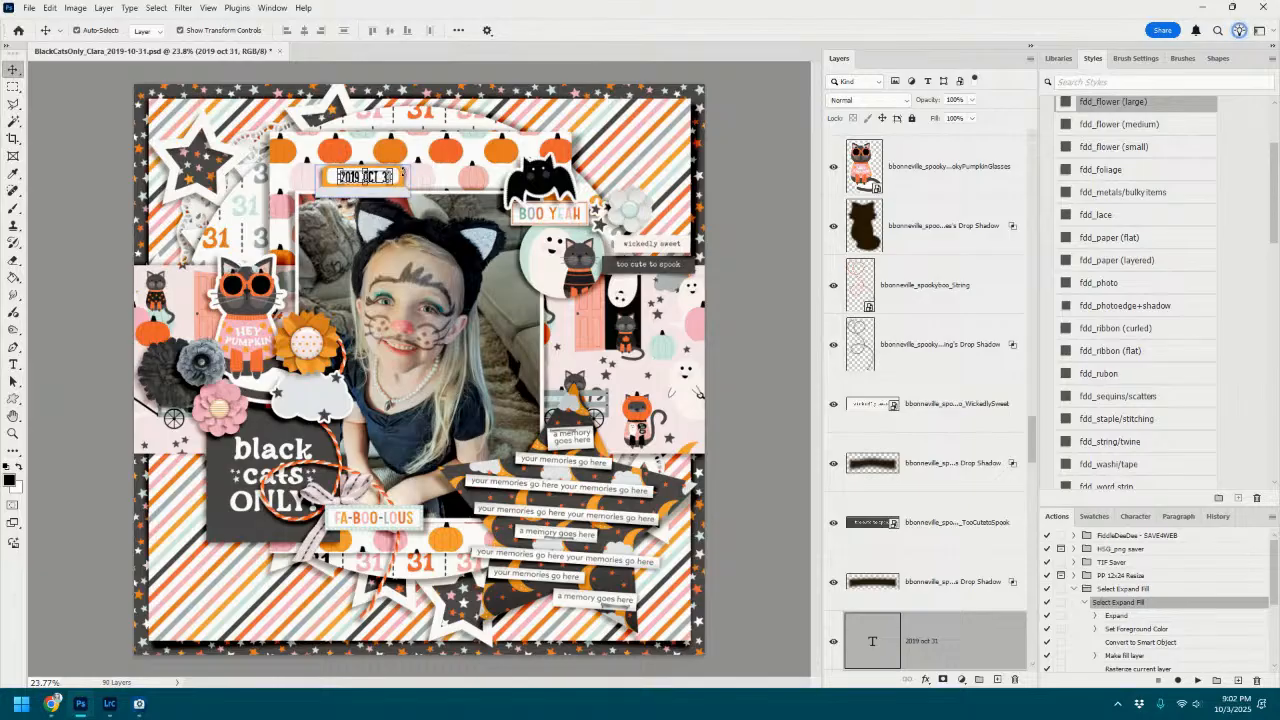
key("ctrl+t")
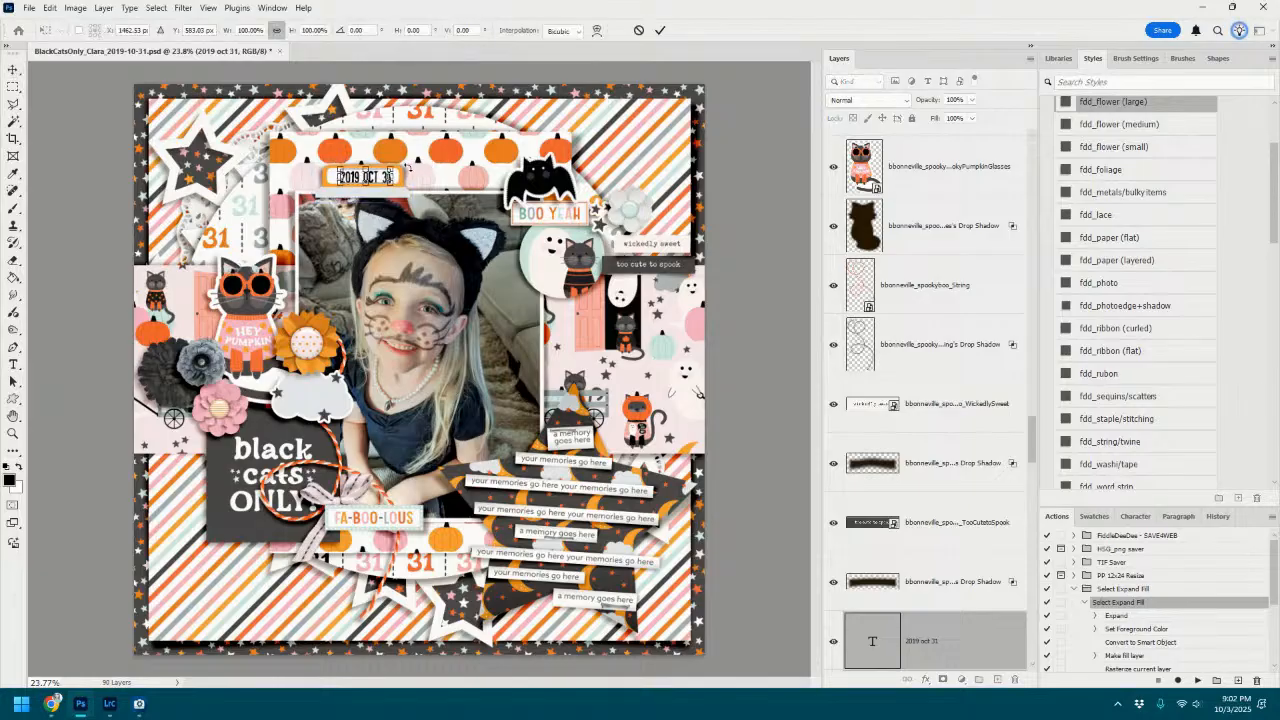
left_click_drag(408, 168, 410, 166)
left_click(660, 30)
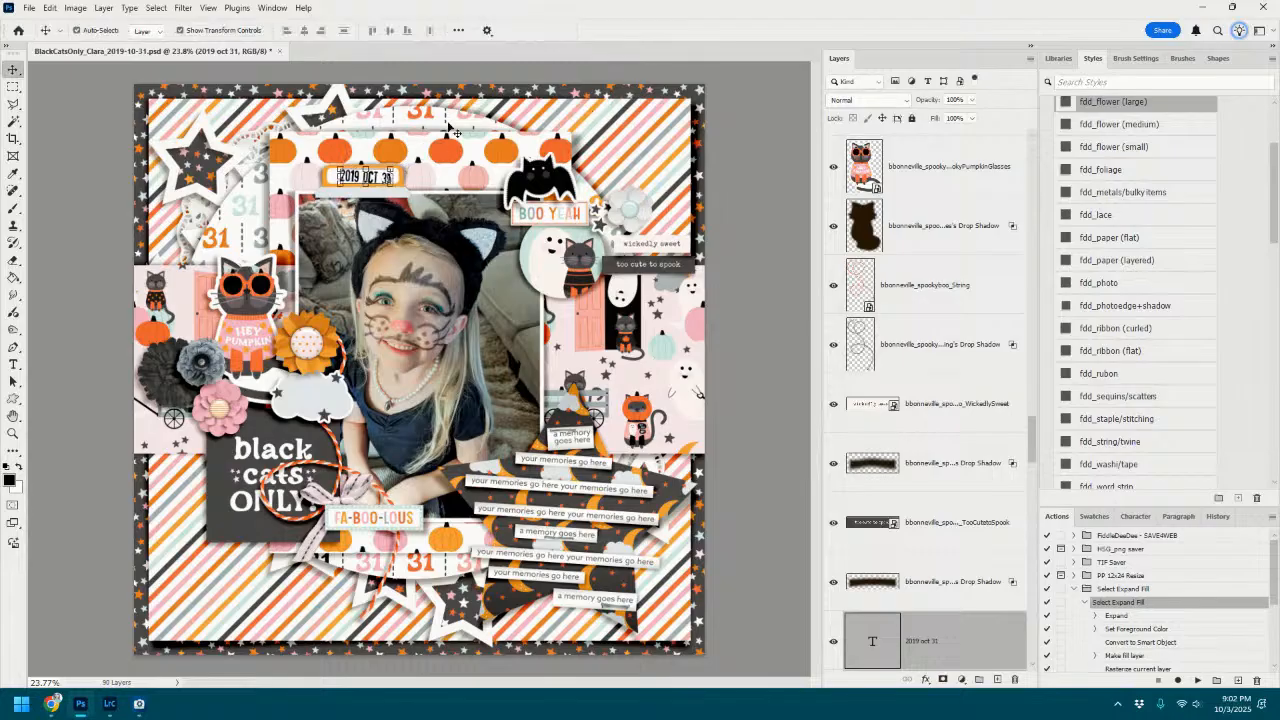
Lower the date text layer's fill to 87% and deselect the layer.
scroll(367, 173, "up", 5)
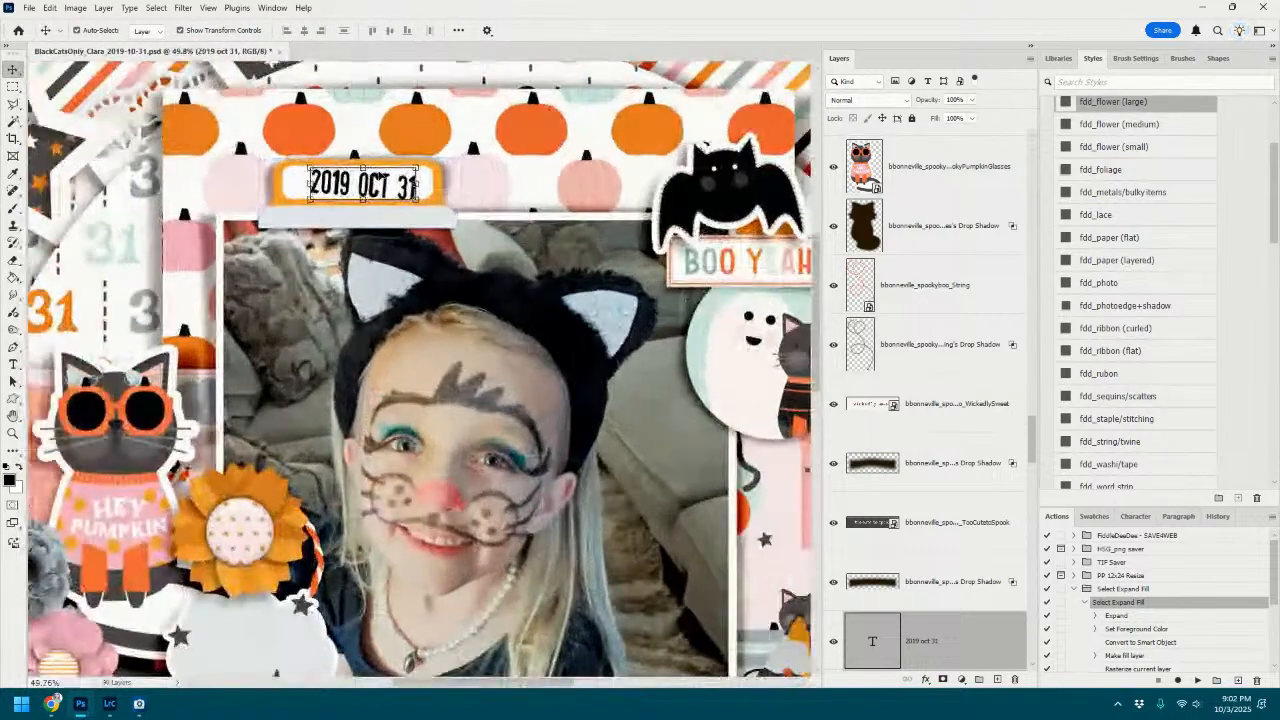
left_click(970, 119)
left_click_drag(973, 138, 966, 138)
scroll(768, 217, "down", 5)
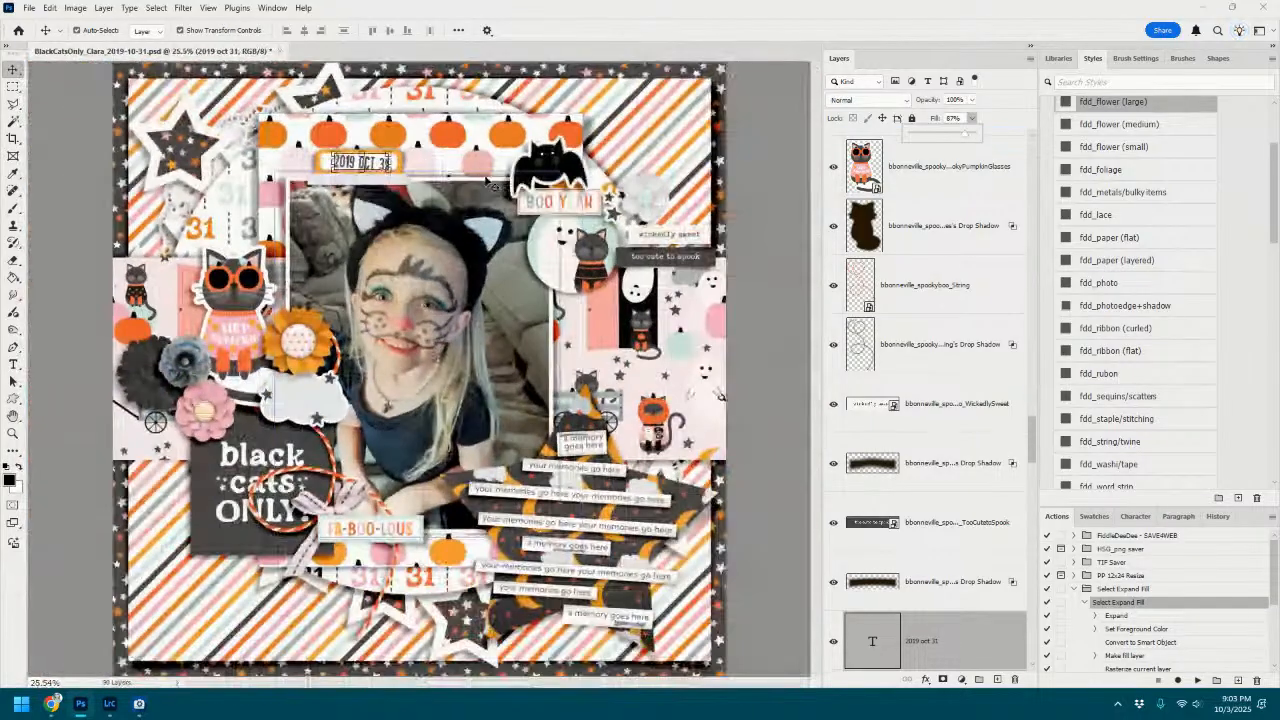
left_click(768, 217)
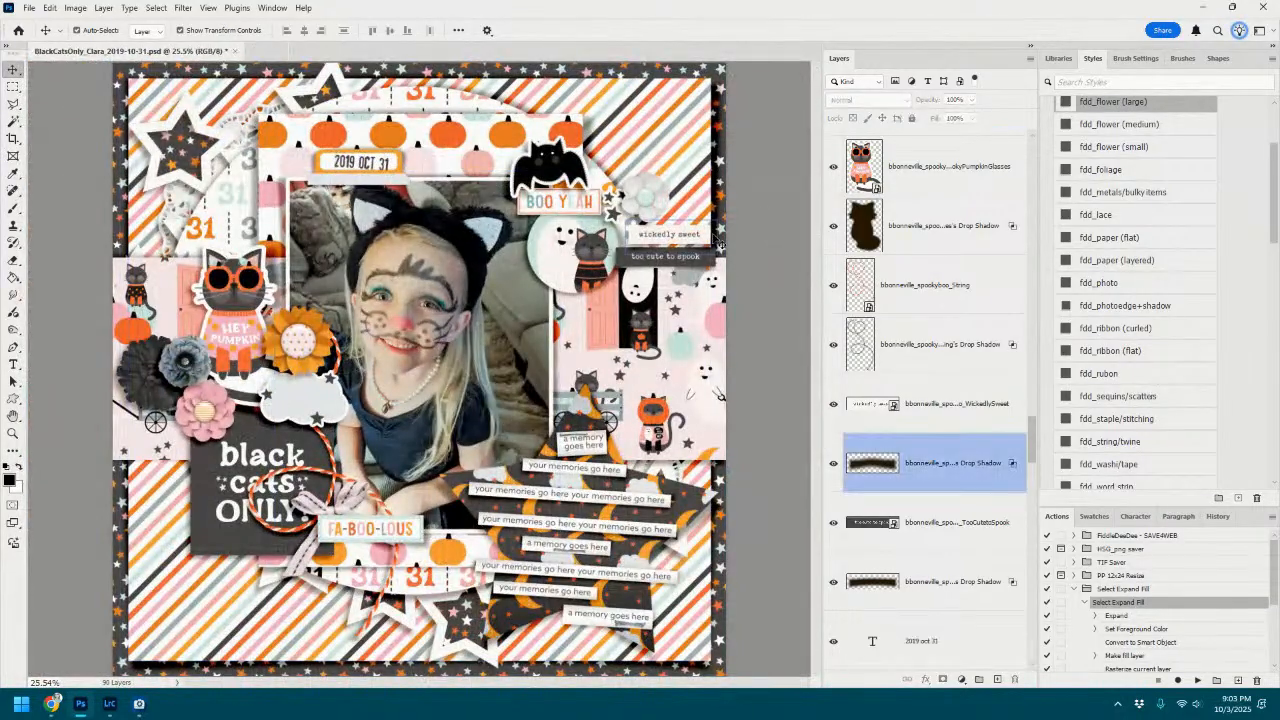
Separate the drop shadow of the "black cats ONLY!" card onto its own layer.
left_click(697, 265)
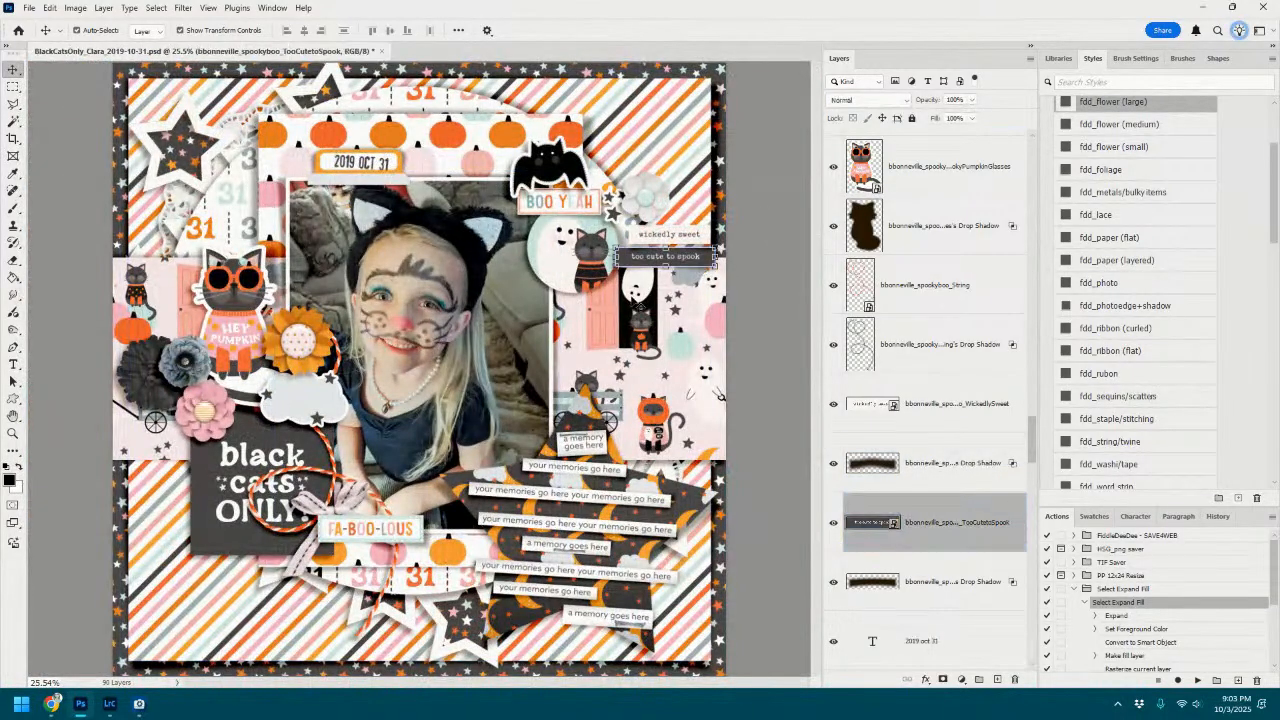
left_click(305, 405)
left_click(188, 529)
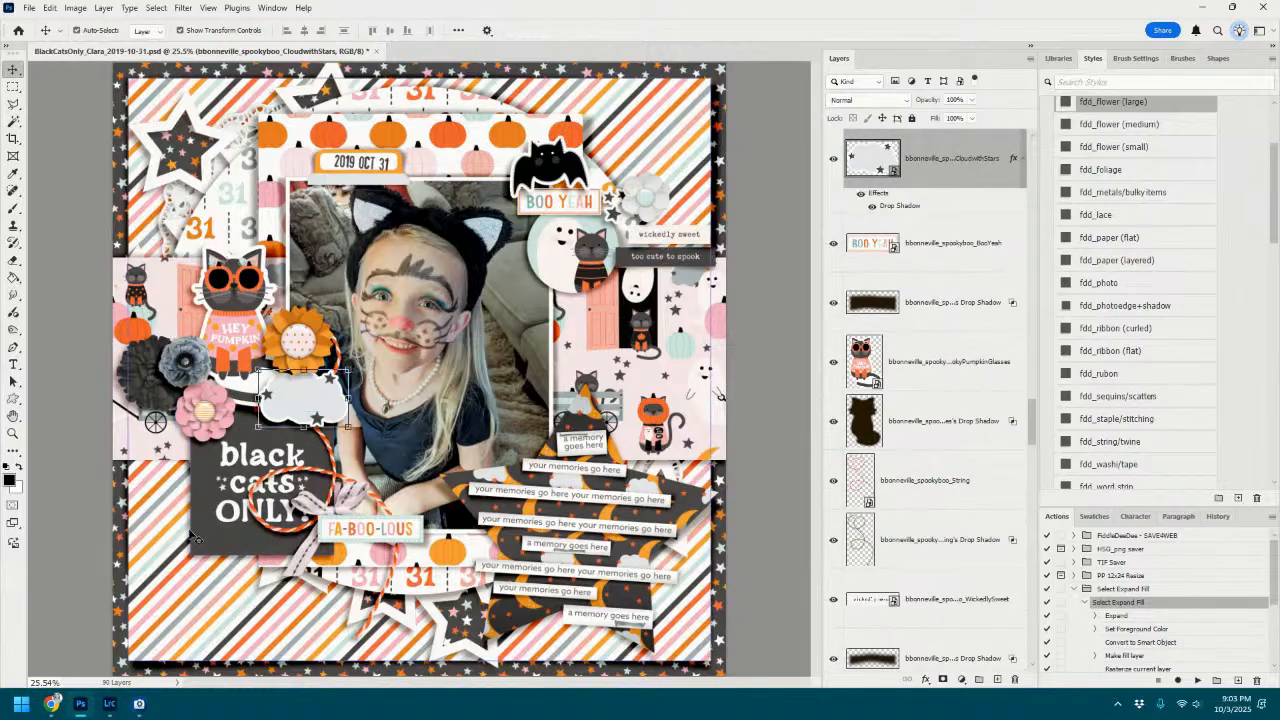
left_click(207, 525)
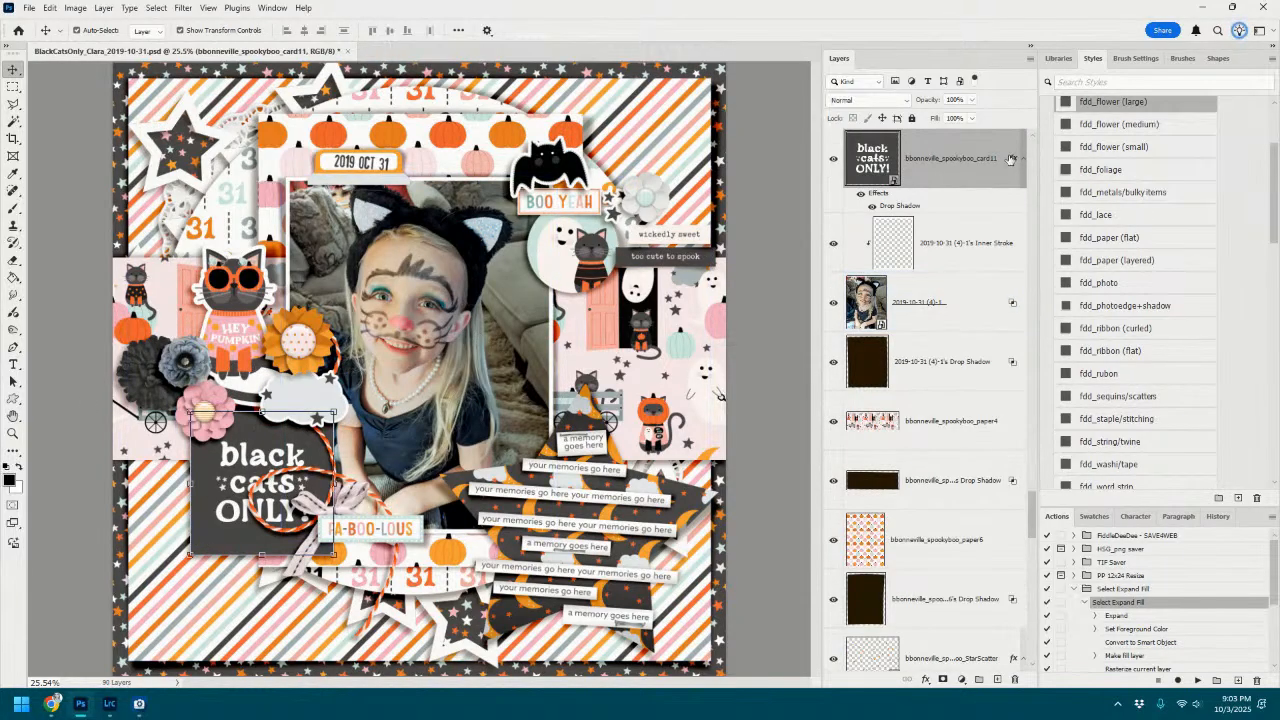
right_click(1013, 158)
left_click(1050, 379)
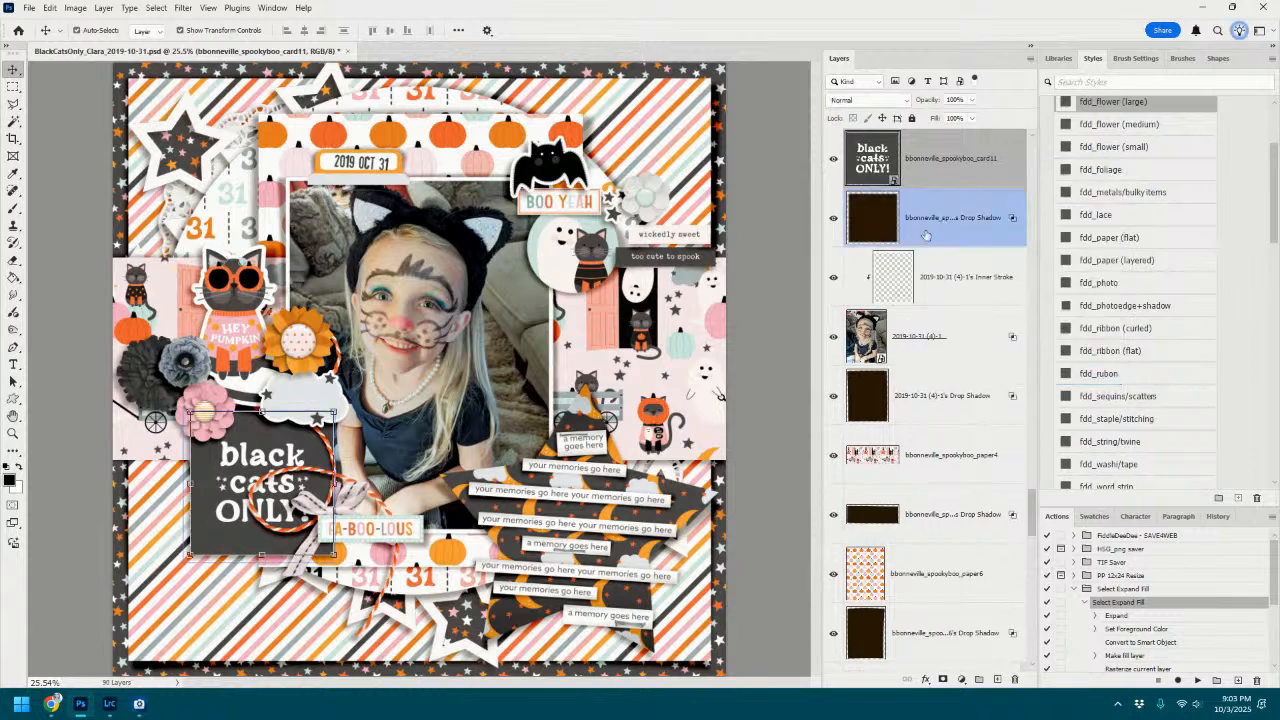
Warp the "black cats ONLY!" card's drop shadow, pulling its lower corners and both side edges slightly outward from the card.
left_click(960, 217)
key("ctrl+t")
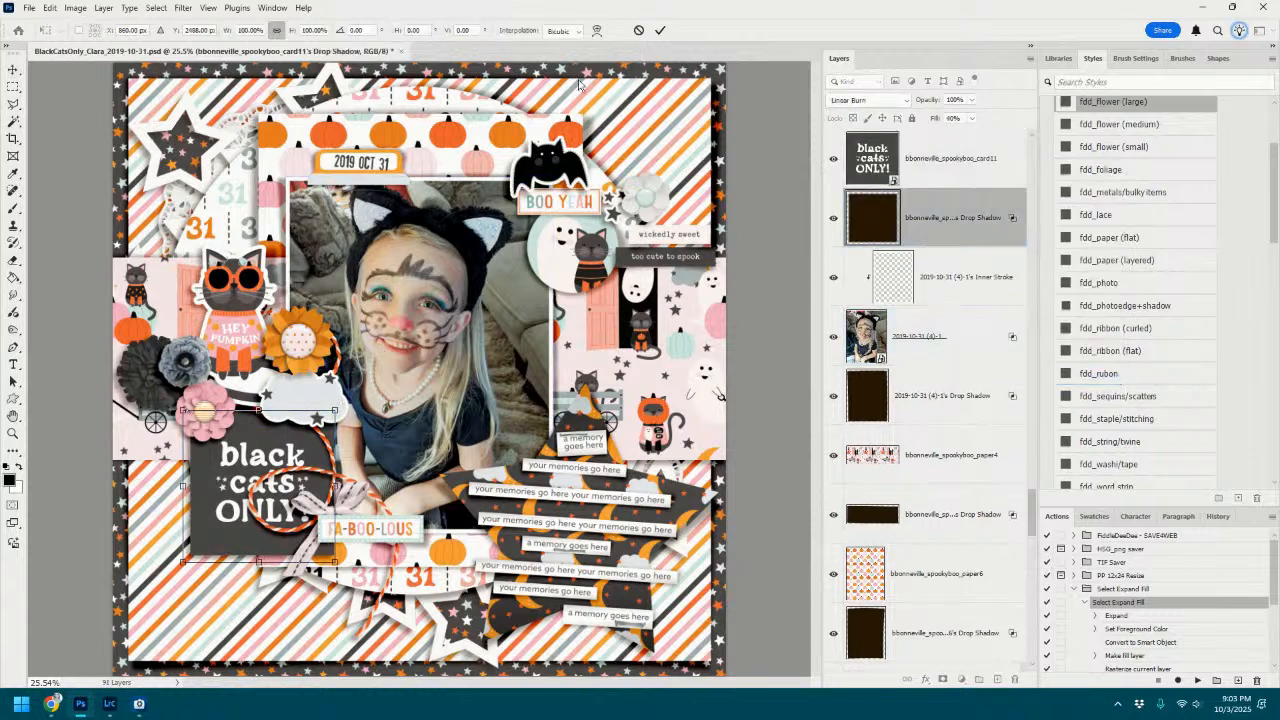
left_click(597, 30)
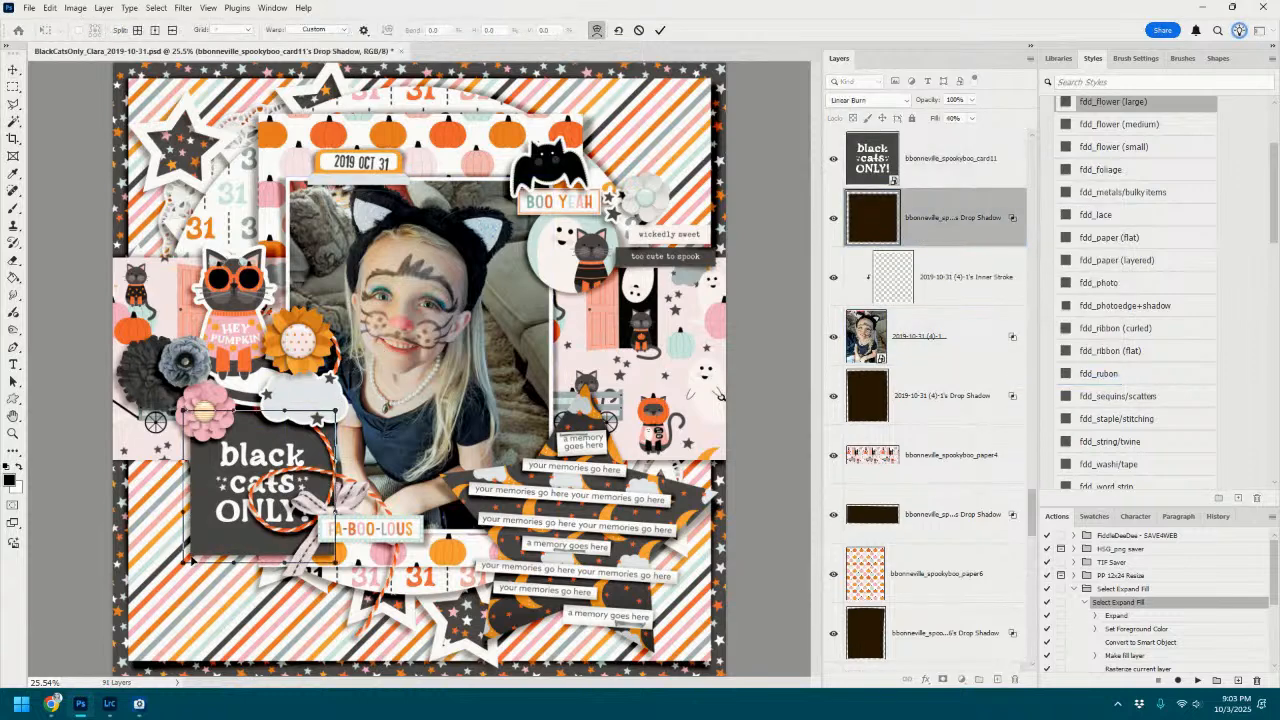
left_click_drag(190, 561, 190, 564)
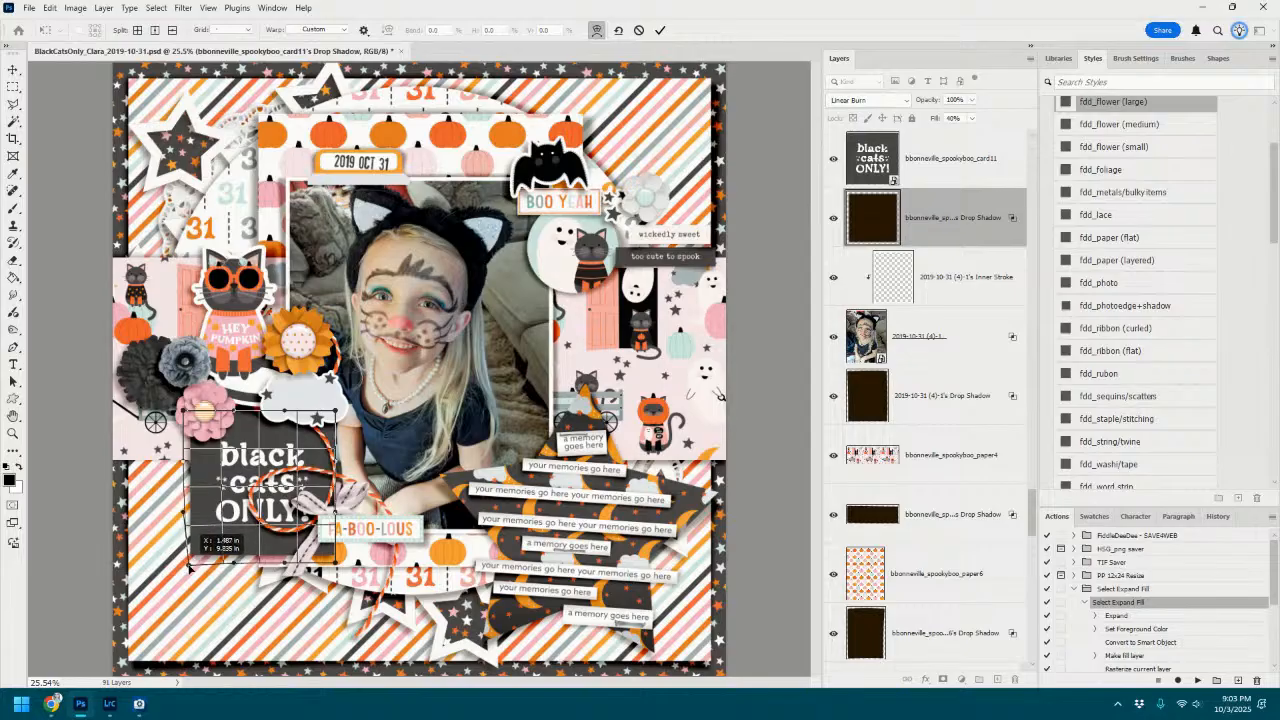
left_click_drag(336, 566, 338, 570)
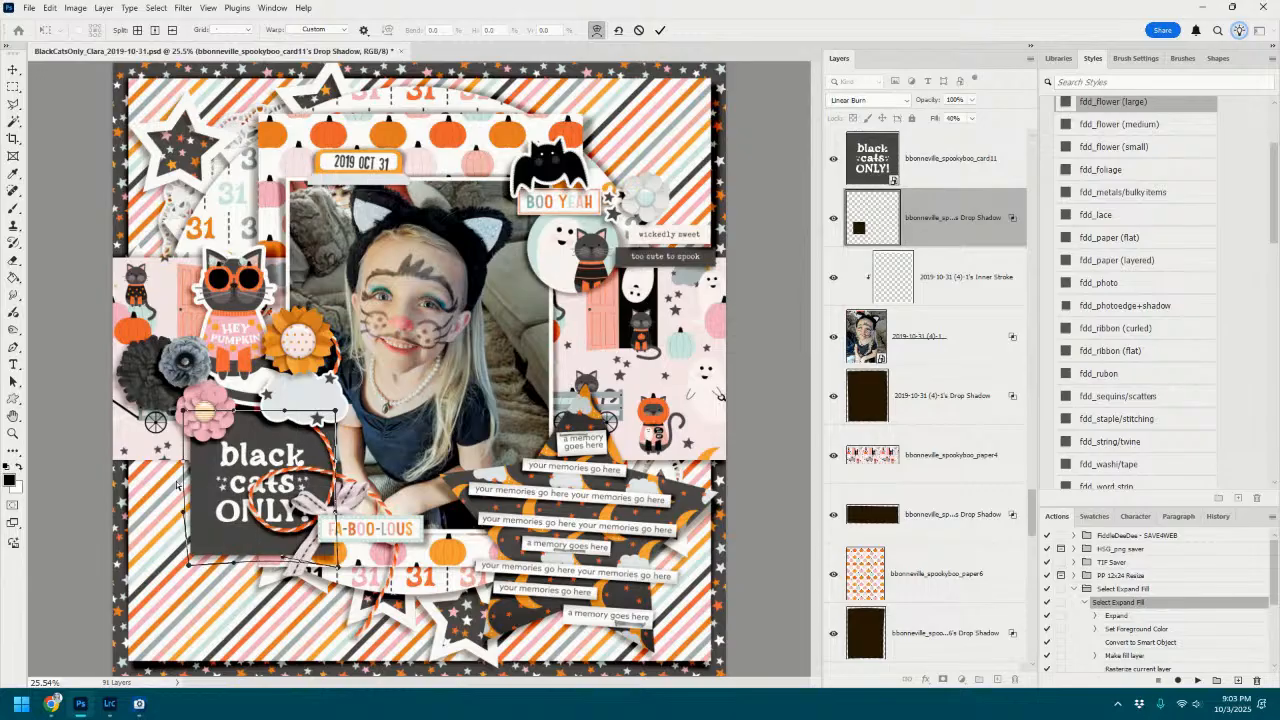
left_click_drag(181, 515, 183, 517)
left_click_drag(343, 463, 356, 456)
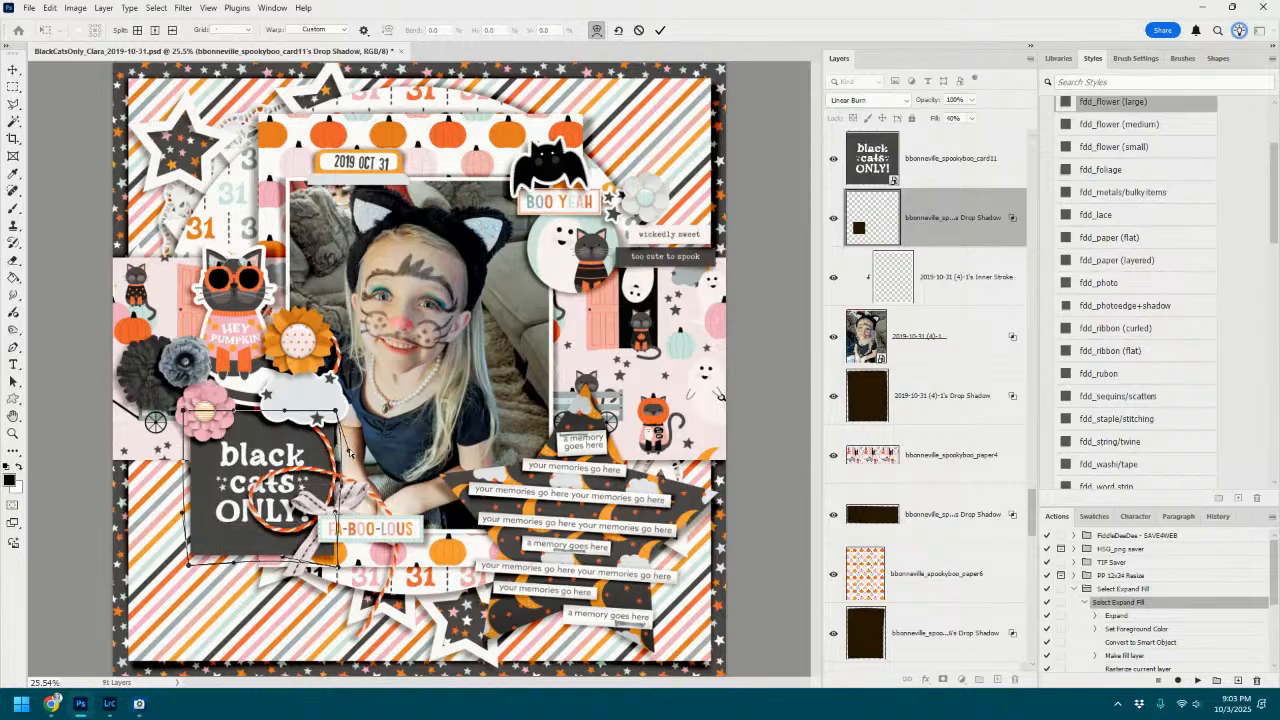
left_click(660, 30)
Smudge the lower edge of the pumpkin paper's drop shadow with a 700 px brush so the paper's edge looks lifted.
left_click(490, 300)
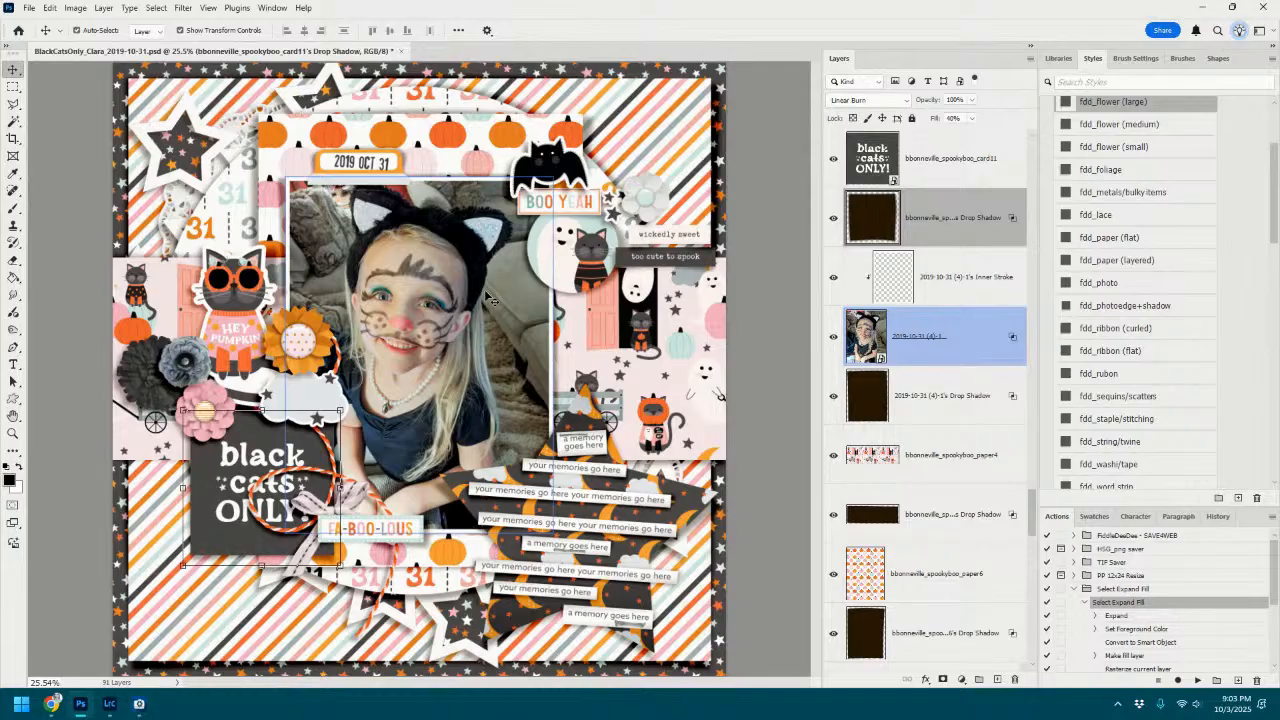
left_click(481, 132)
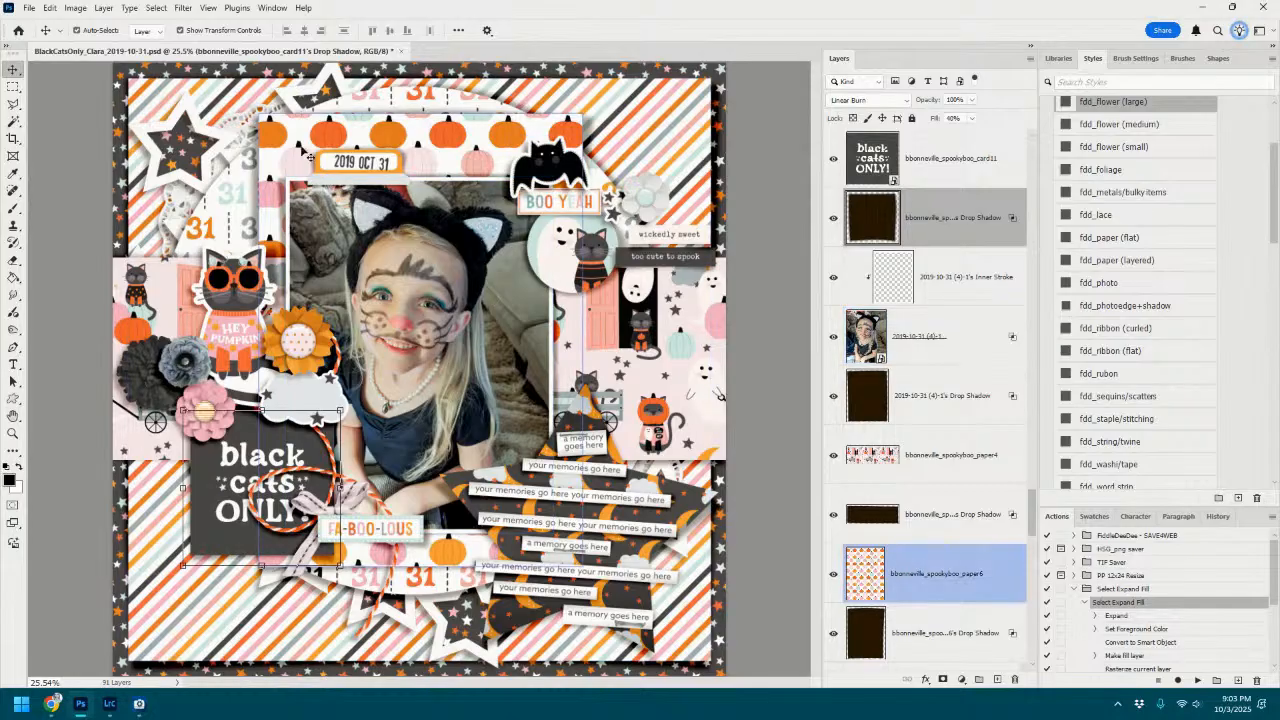
left_click(937, 637)
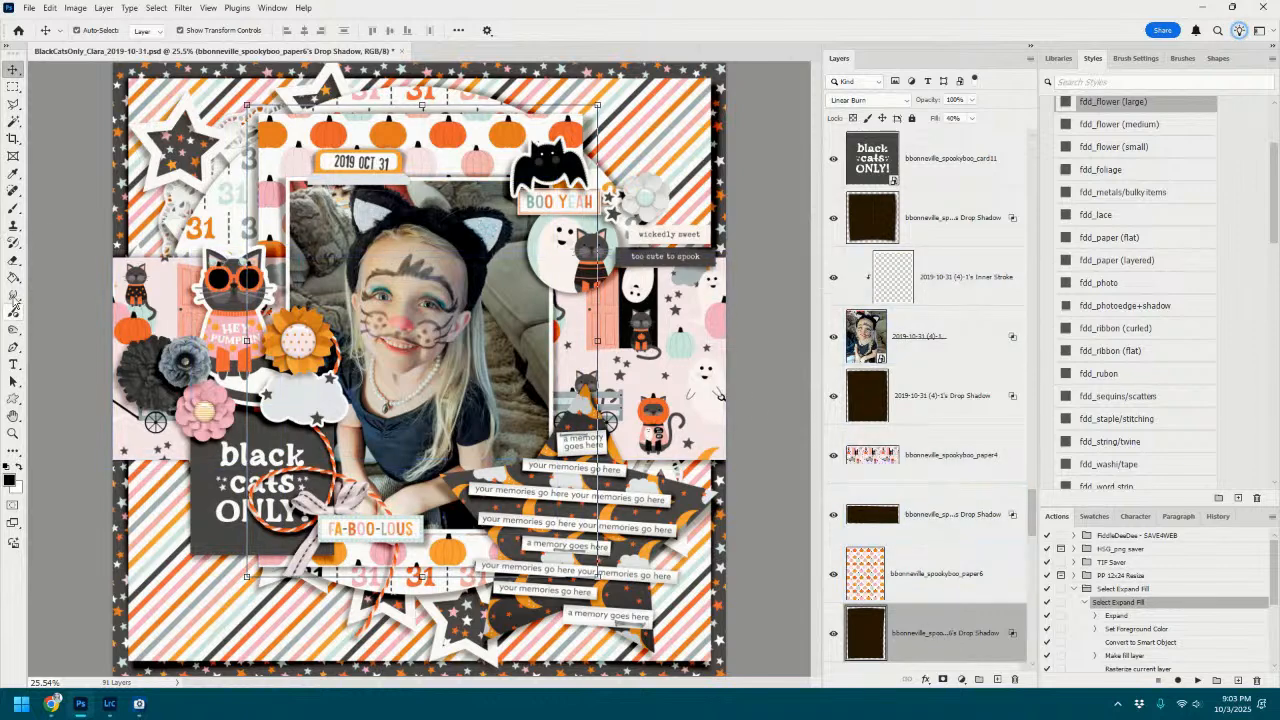
left_click(13, 296)
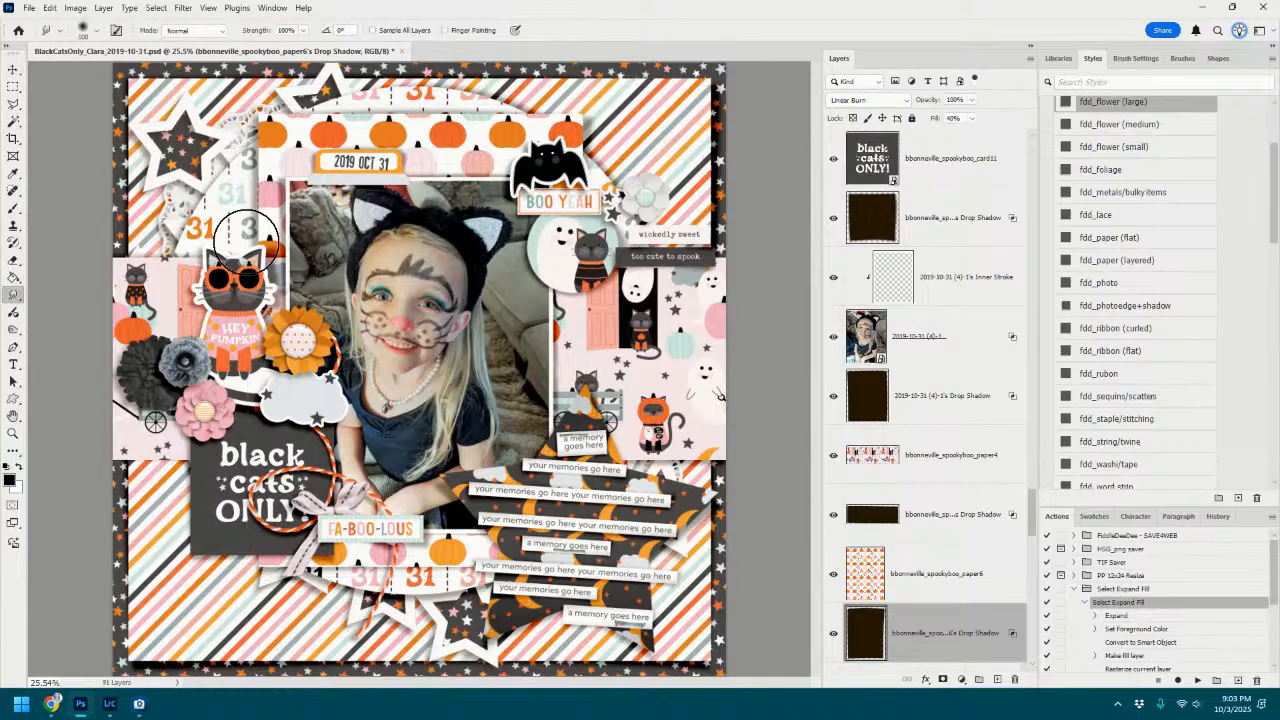
key("bracketright")
key("bracketright")
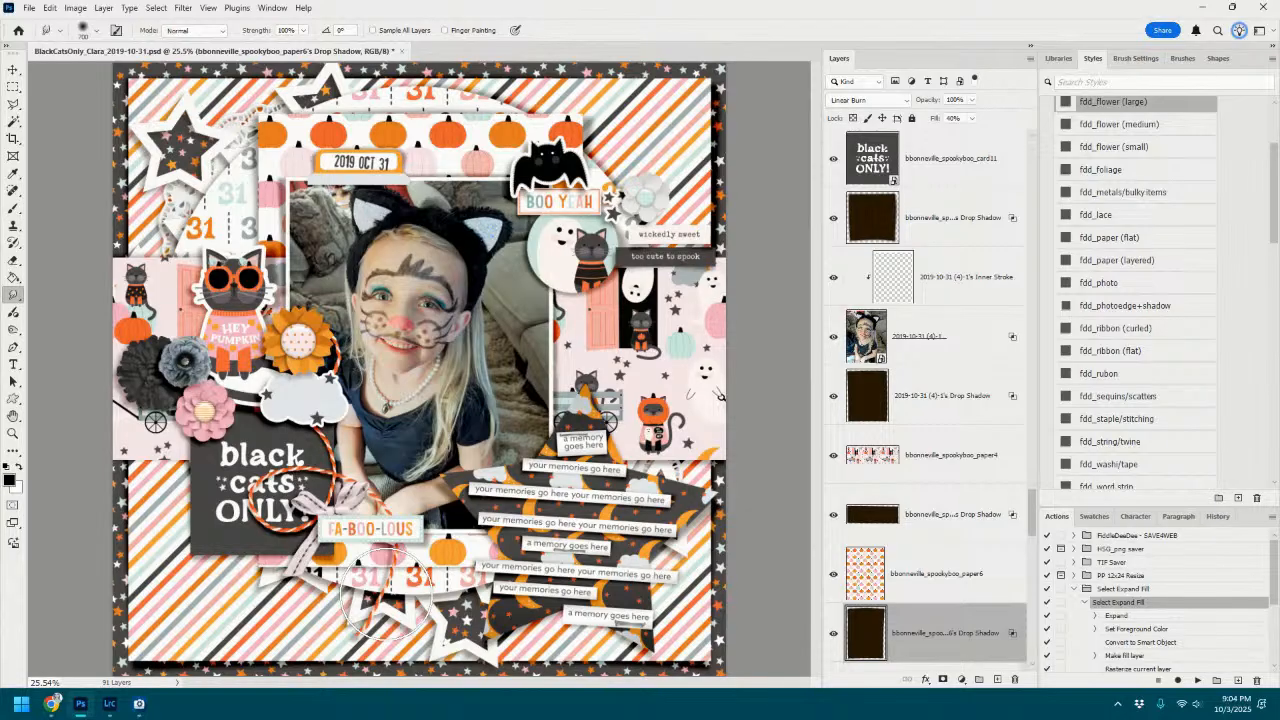
left_click_drag(387, 590, 387, 583)
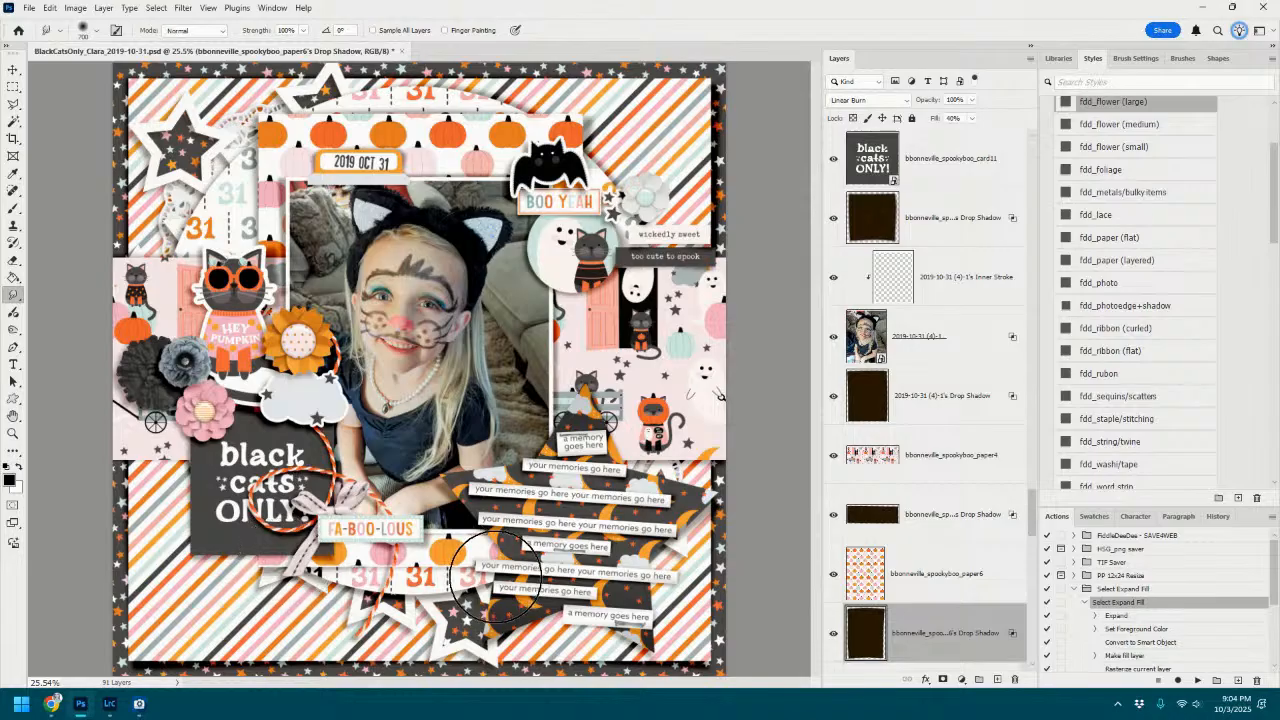
left_click(14, 72)
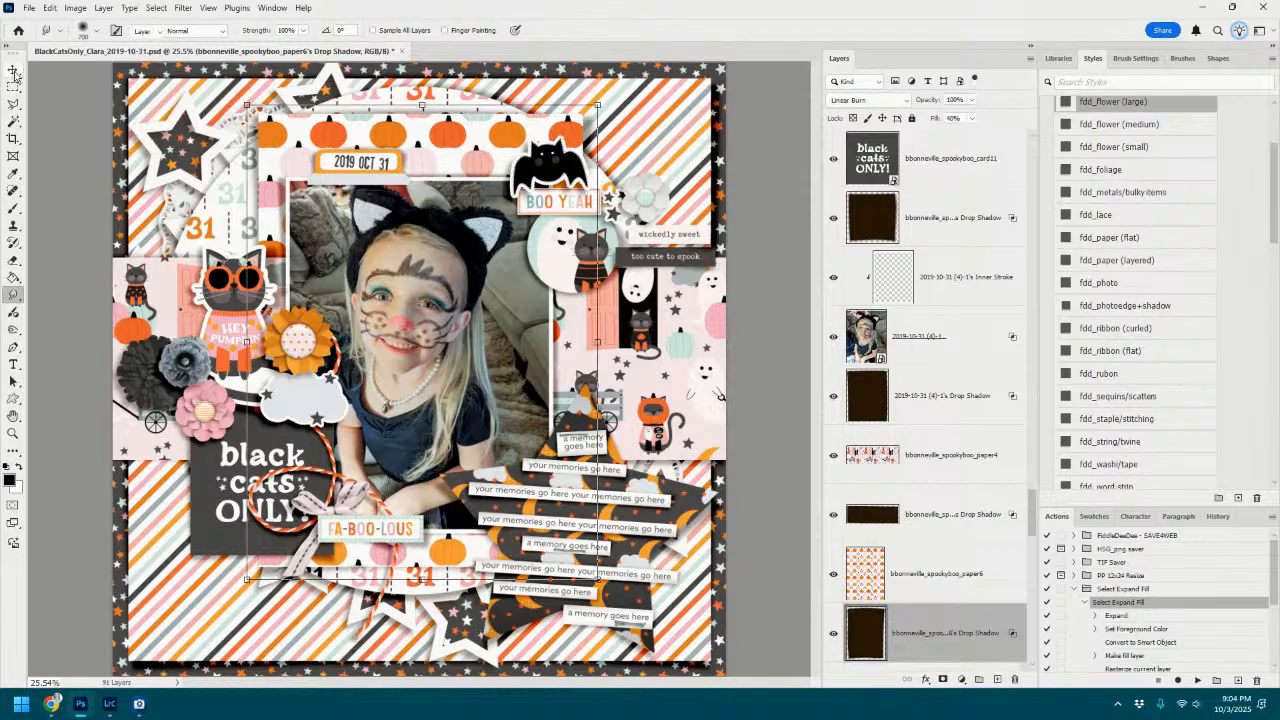
left_click(632, 132)
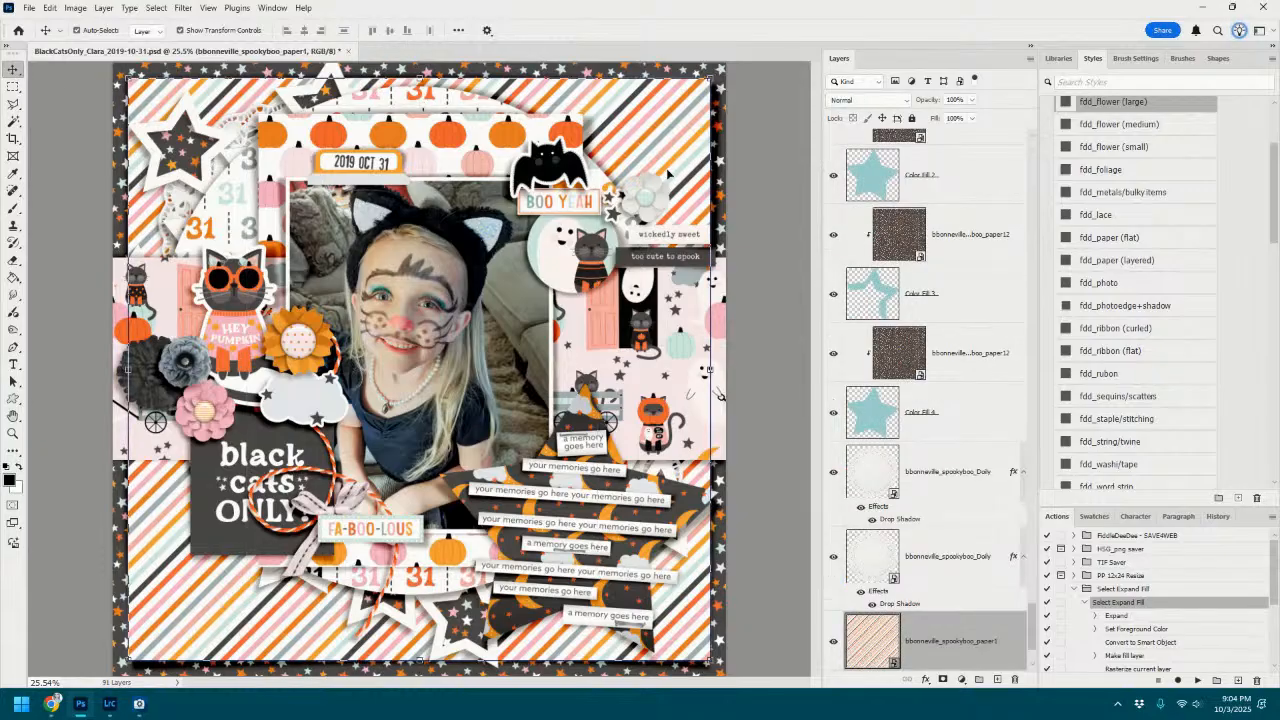
left_click(575, 290)
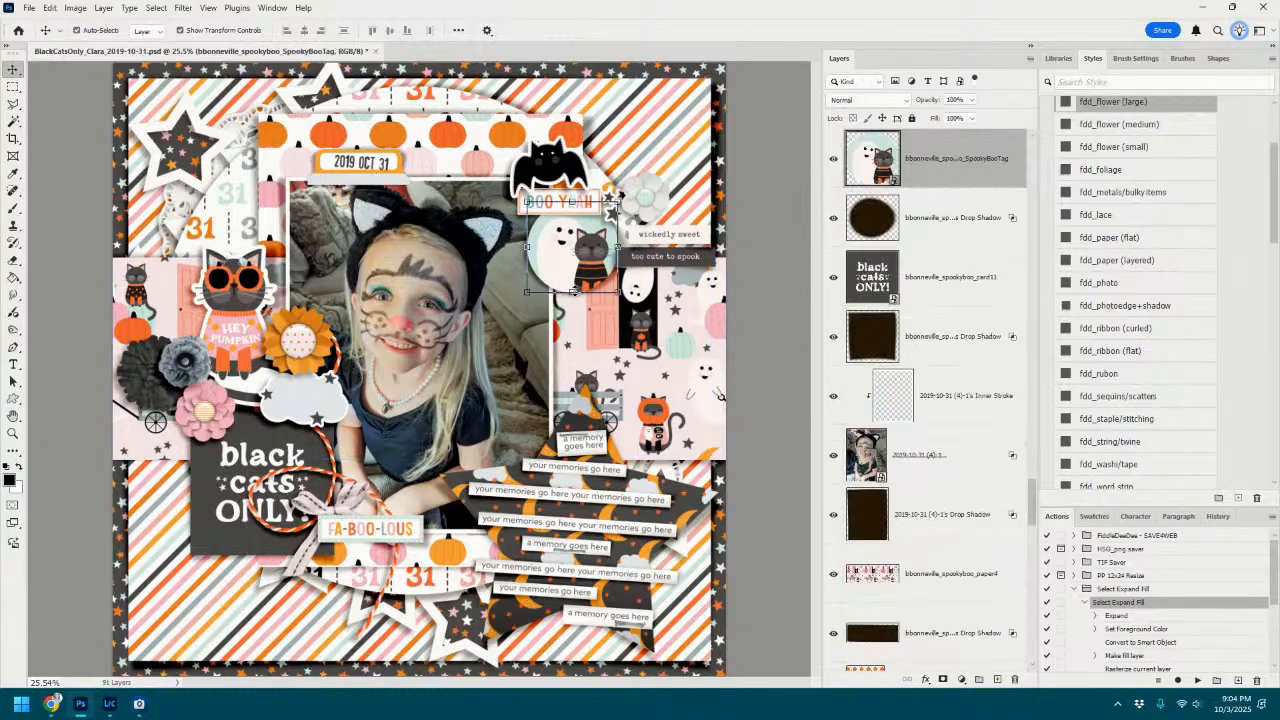
left_click(340, 402)
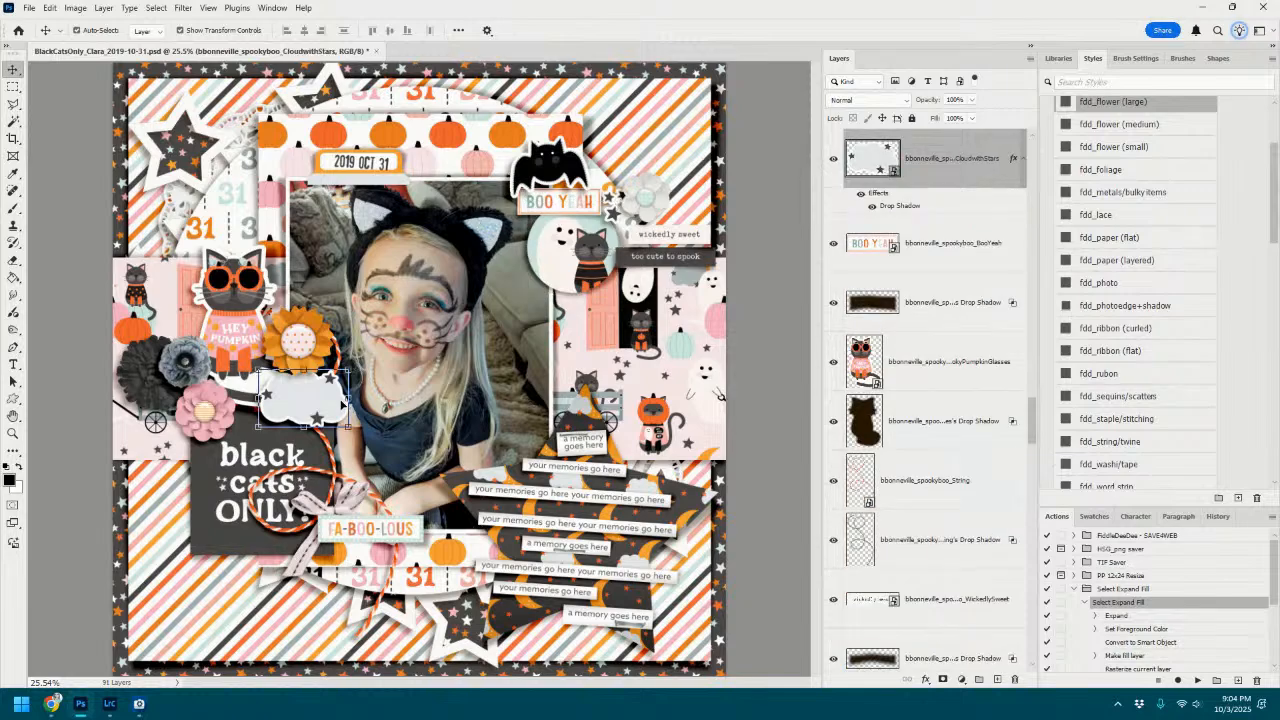
left_click(766, 247)
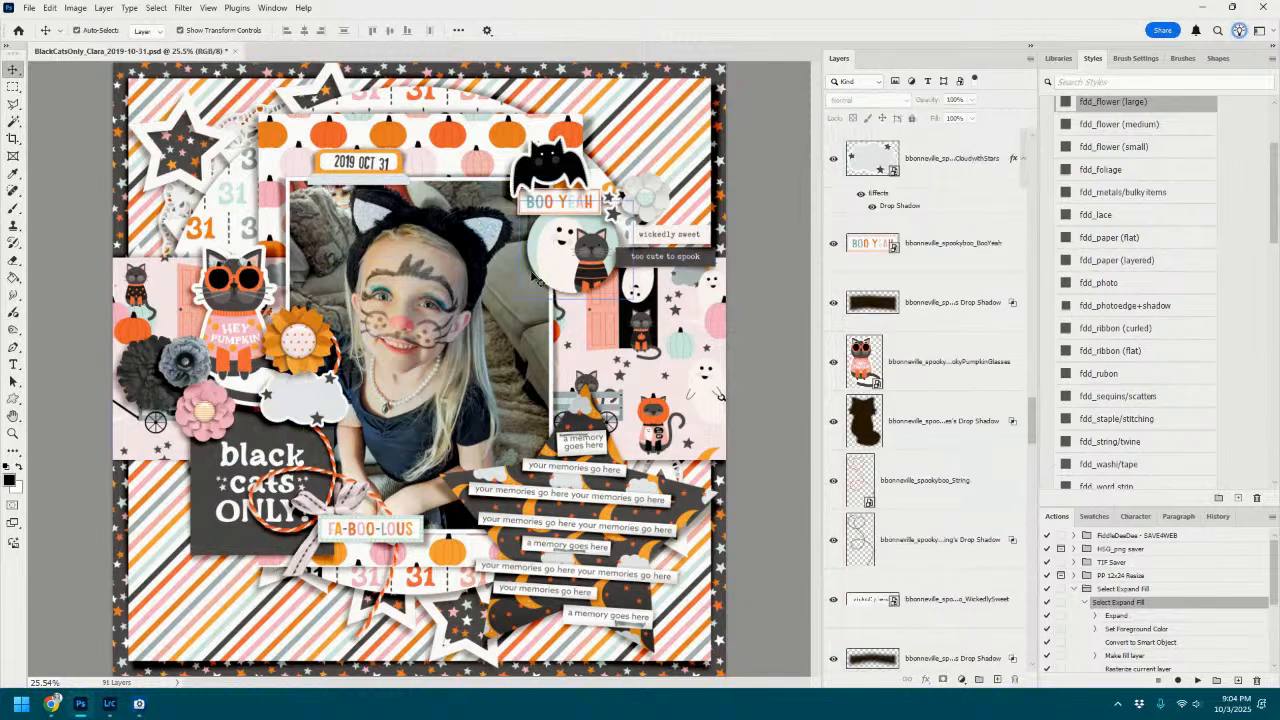
left_click(537, 279)
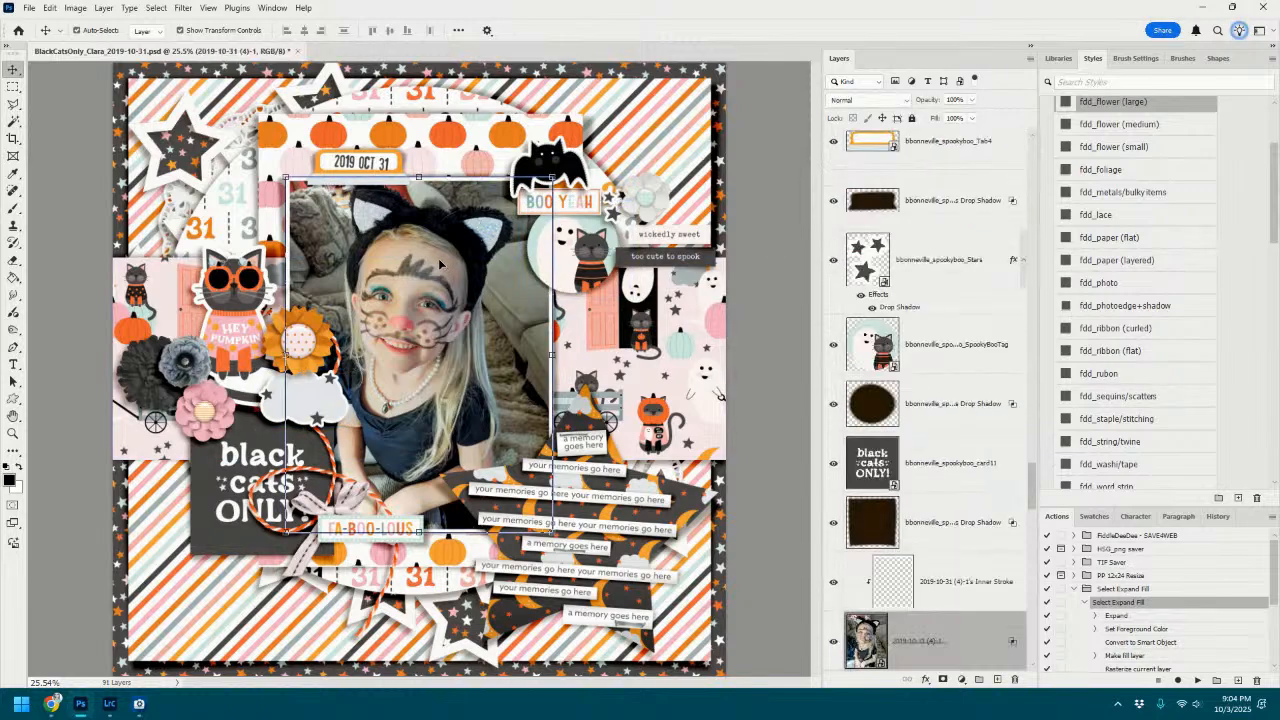
Save the layered scrapbook page under its existing file name.
left_click(29, 8)
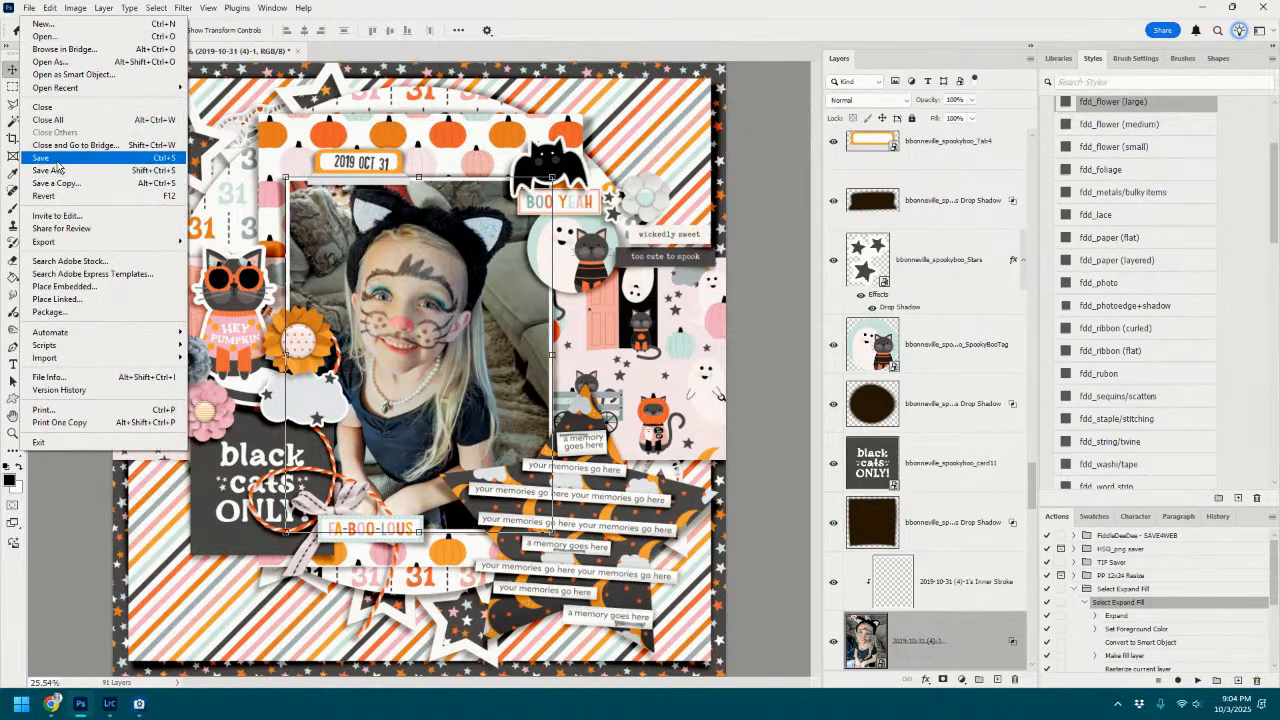
left_click(57, 160)
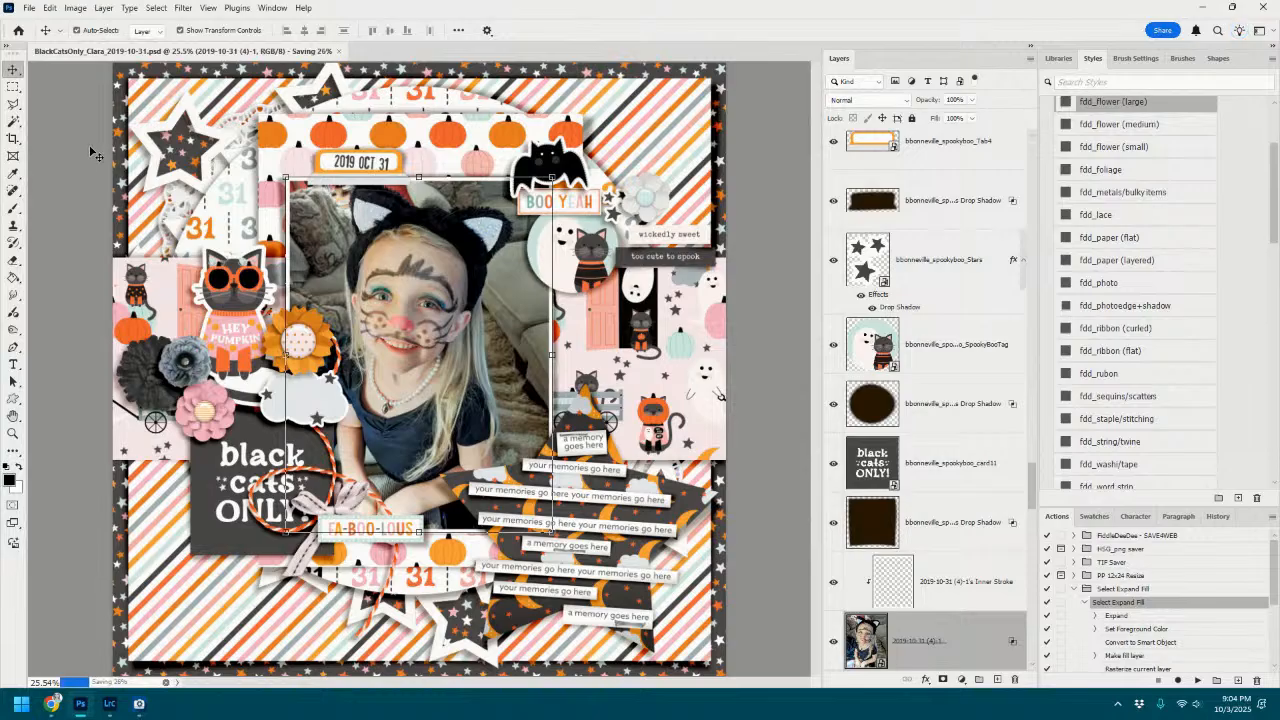
Duplicate the "2019 oct 31" date text slightly offset from the original and lower the copy's fill to 55%.
left_click(370, 163)
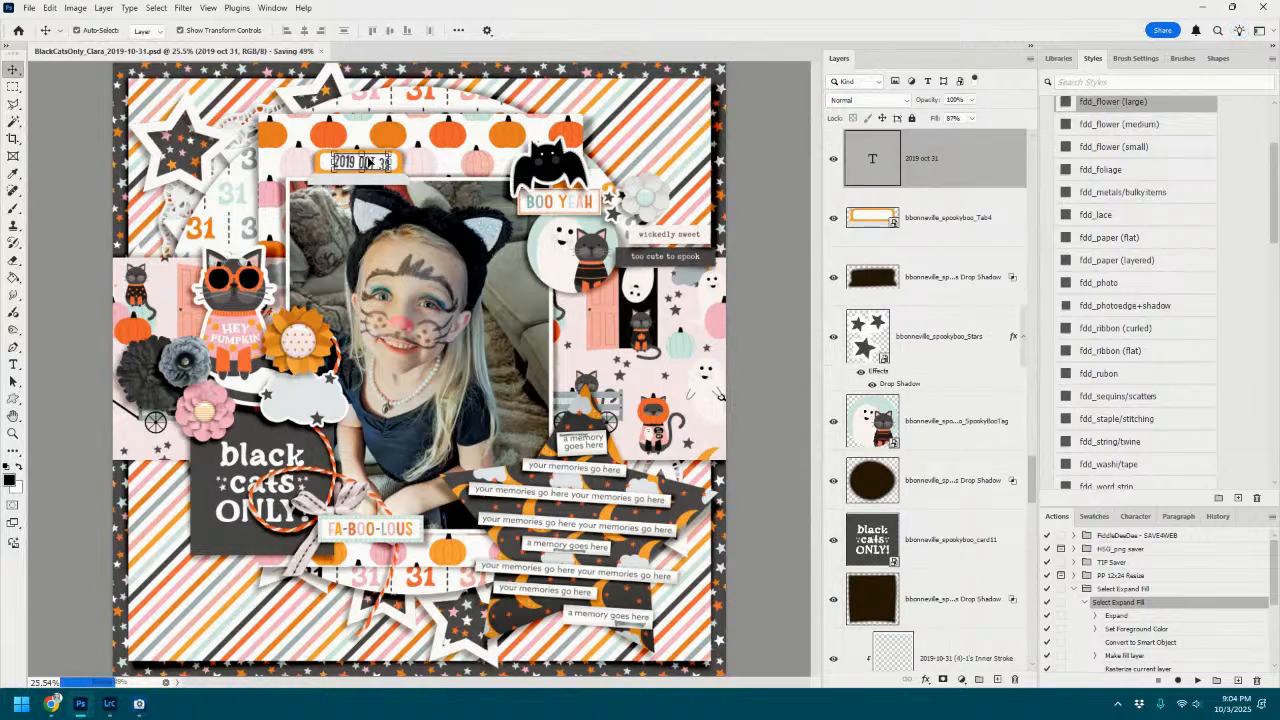
mouse_move(370, 163)
left_mouse_down()
mouse_move(374, 173)
mouse_move(388, 146)
left_mouse_up()
scroll(388, 146, "up", 3)
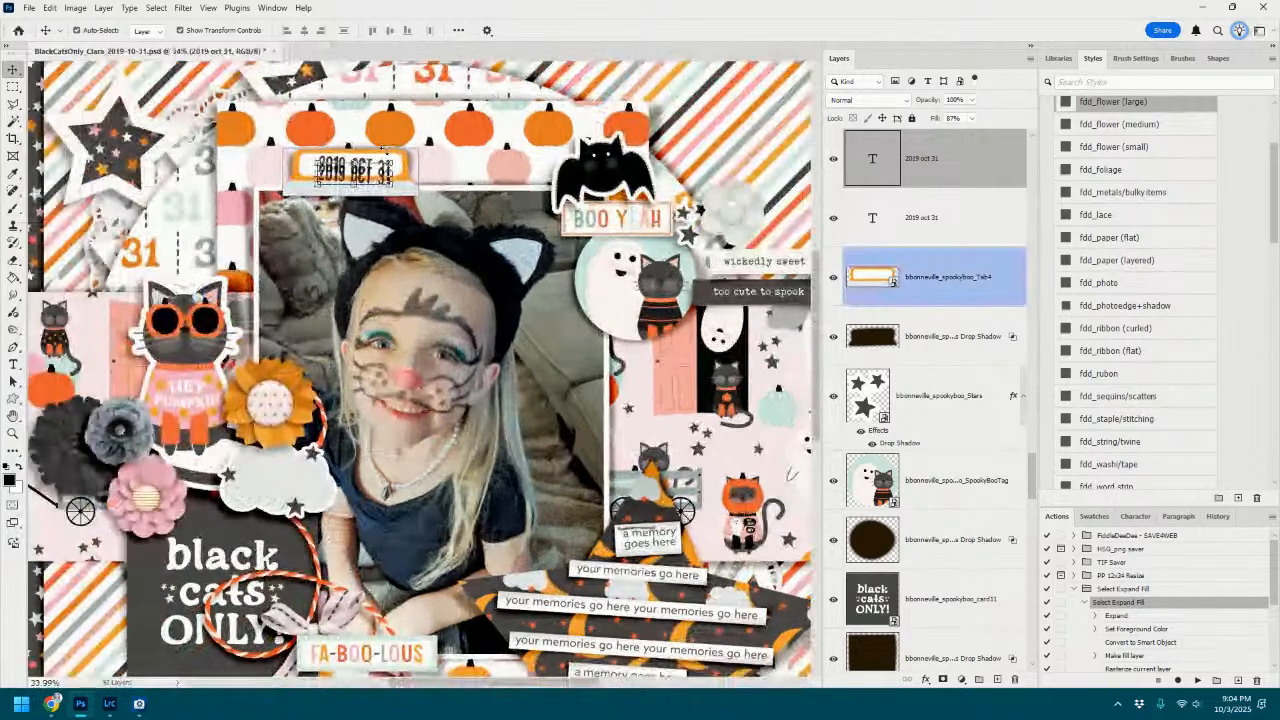
left_click(973, 119)
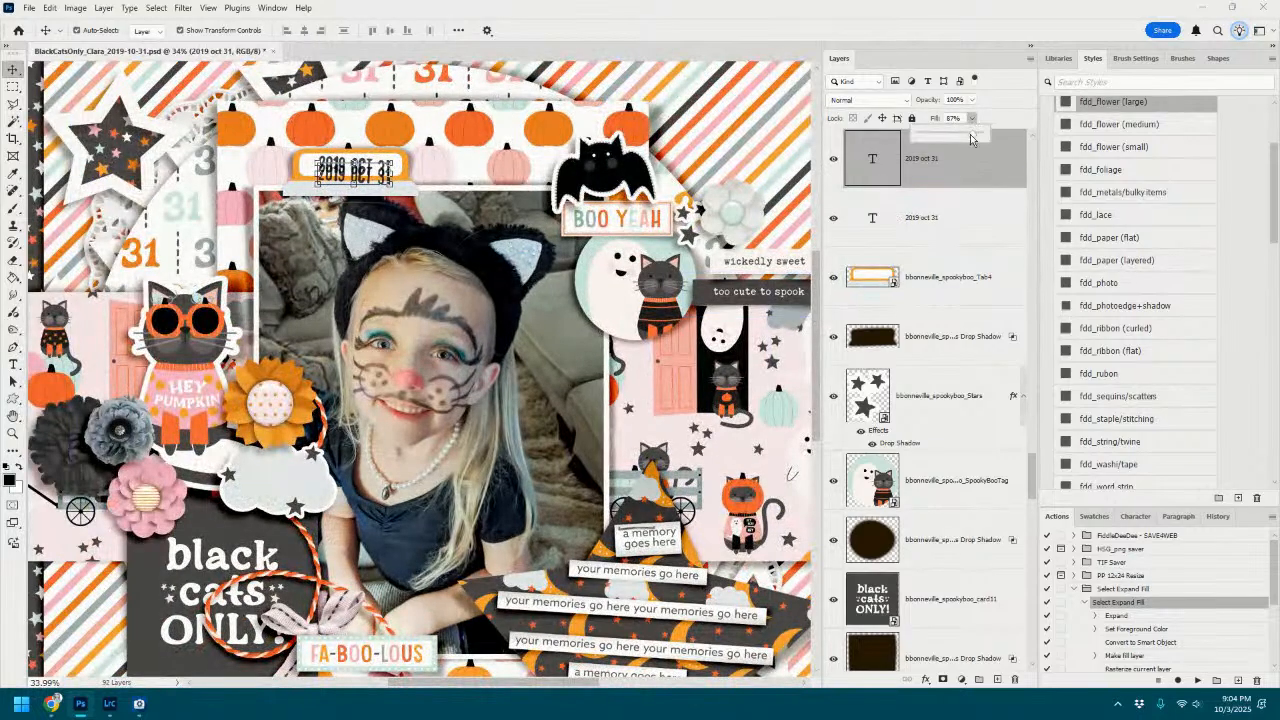
mouse_move(973, 134)
left_mouse_down()
mouse_move(930, 119)
mouse_move(955, 124)
left_mouse_up()
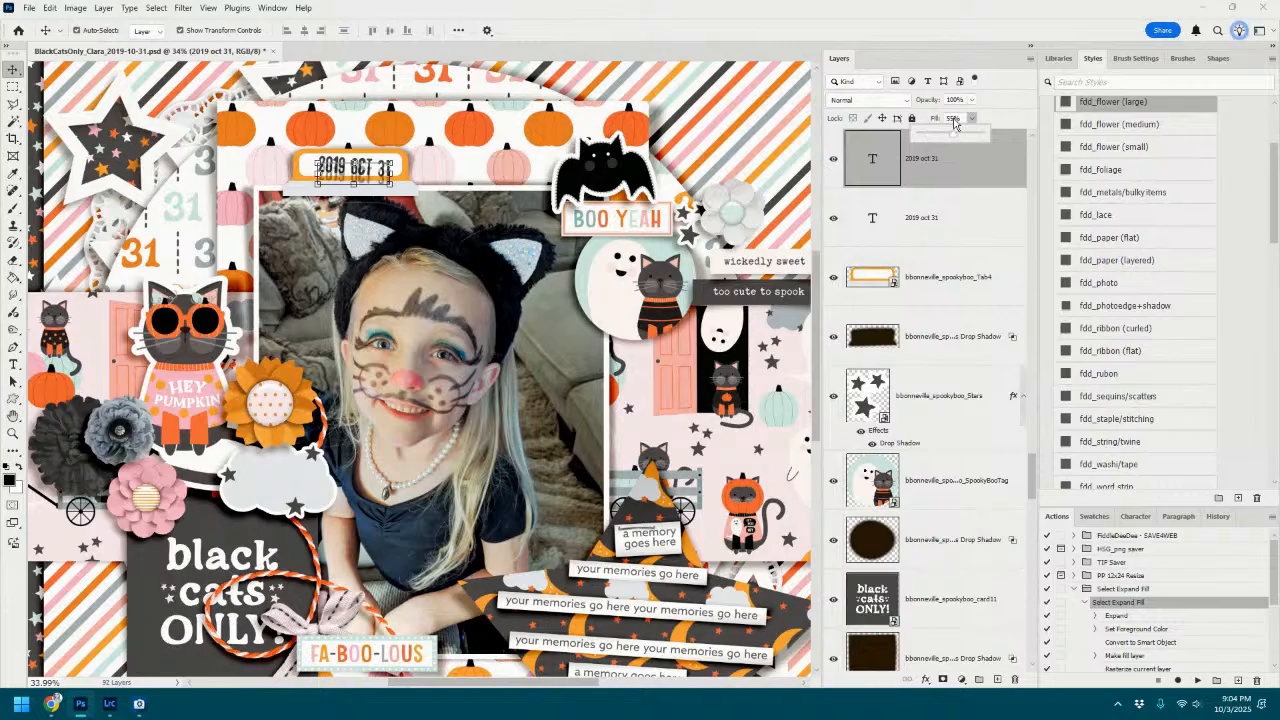
Nudge the faded date copy slightly up so it nearly overlaps the original like a double-stamped impression, keeping its fill at 55%.
left_click(12, 70)
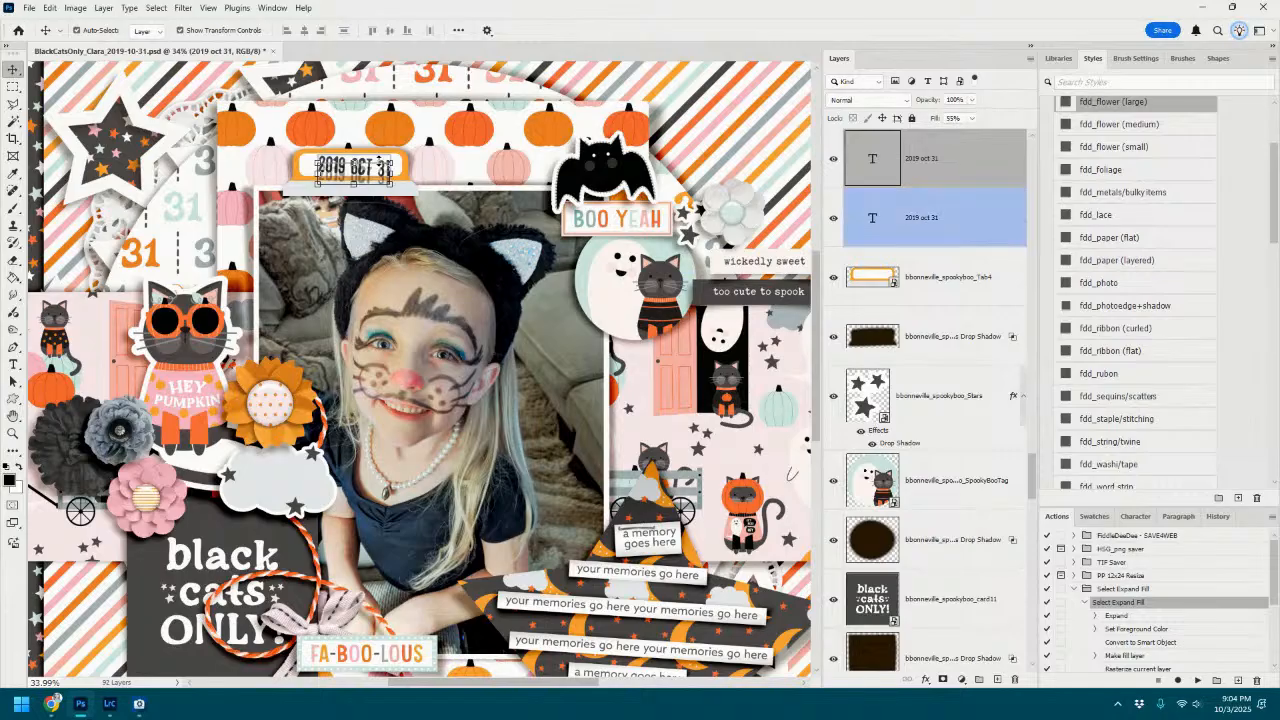
scroll(377, 162, "up", 3)
left_click_drag(368, 197, 366, 186)
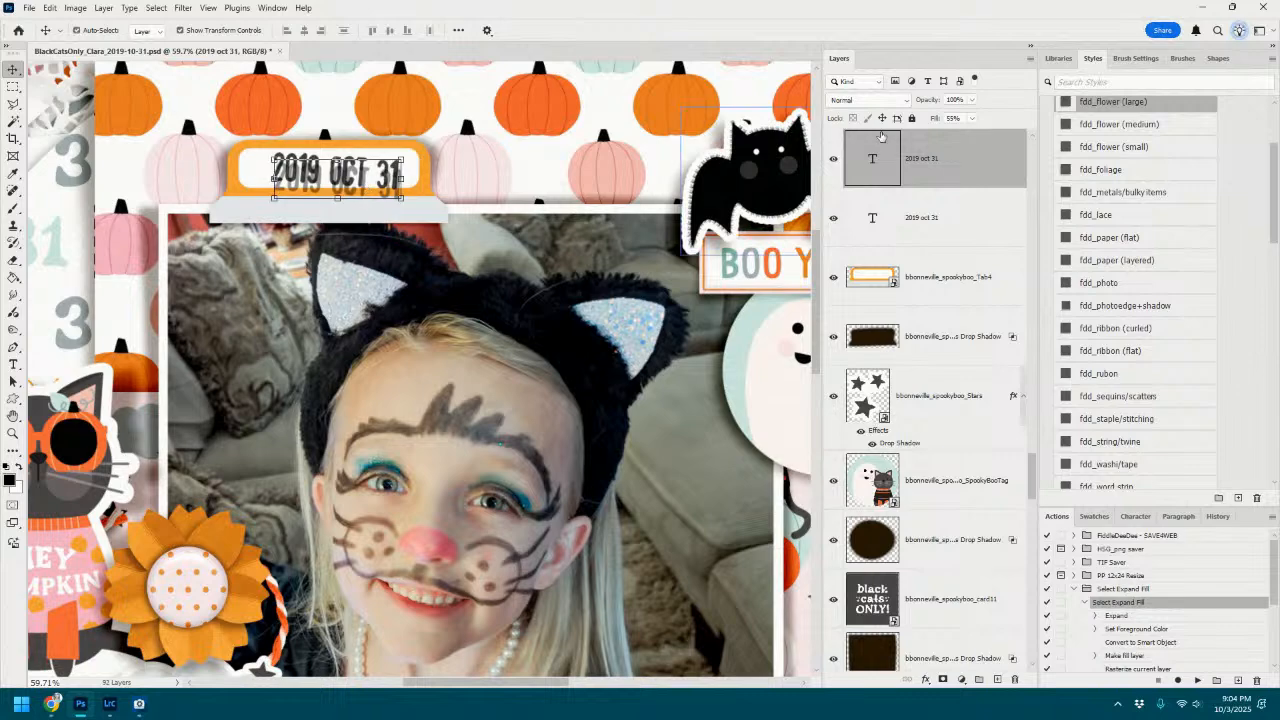
left_click(971, 119)
left_click_drag(973, 135, 975, 138)
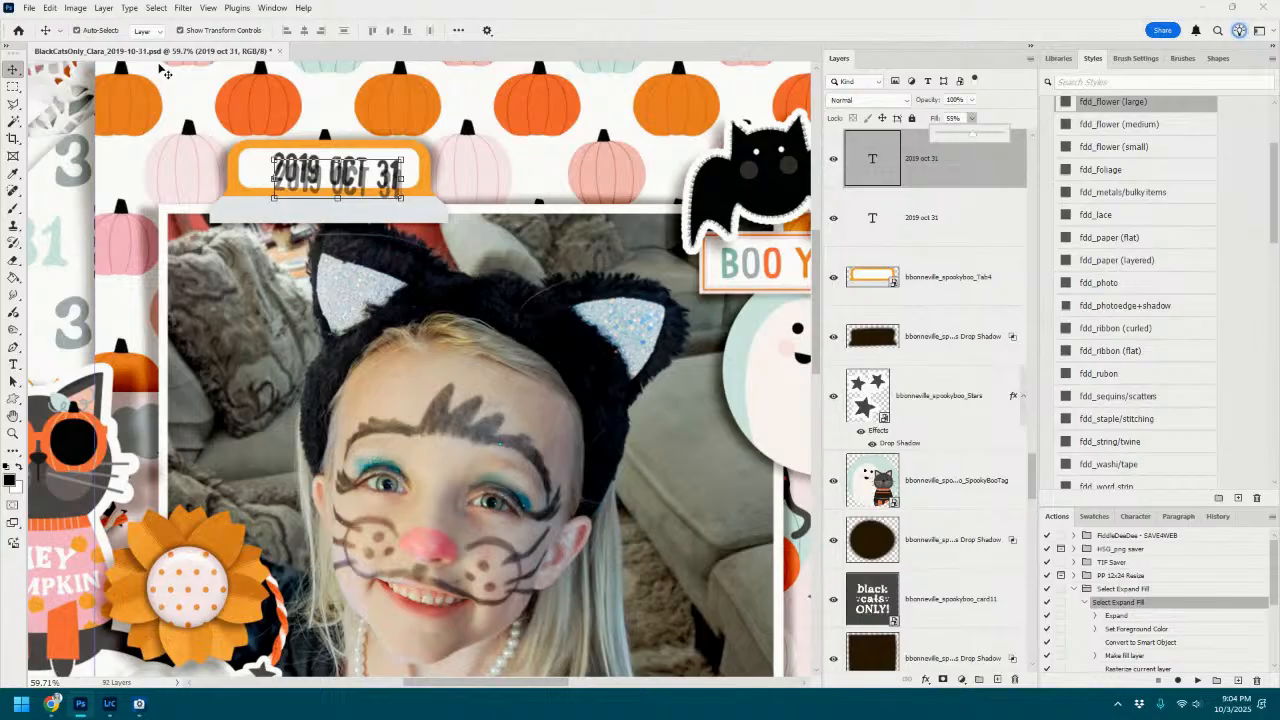
left_click(490, 145)
scroll(498, 152, "down", 1)
scroll(498, 152, "down", 6)
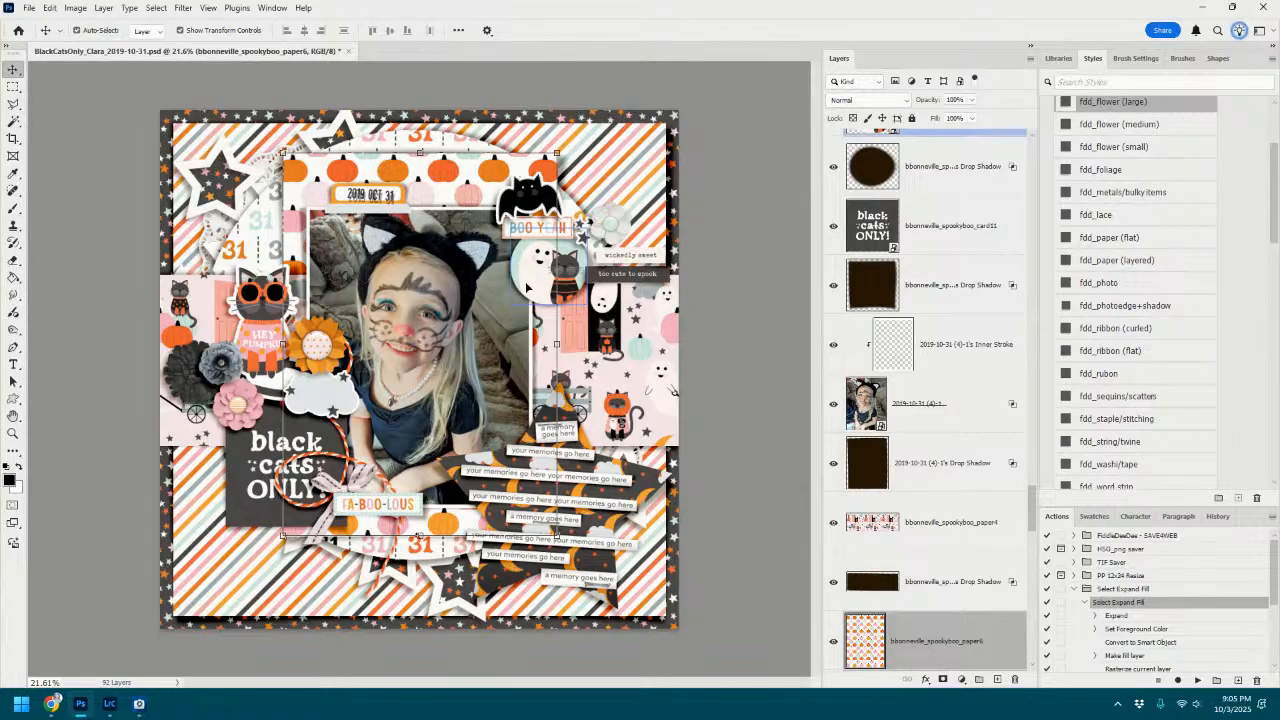
scroll(238, 194, "up", 3)
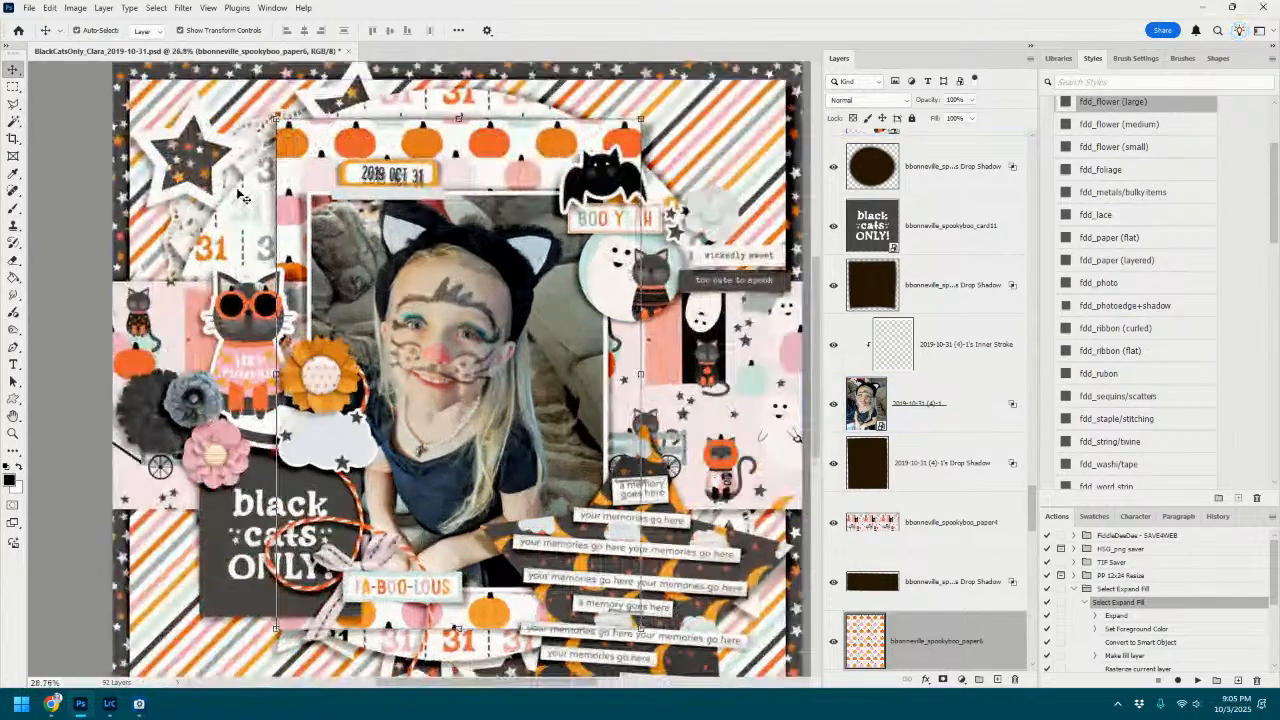
scroll(239, 196, "down", 2)
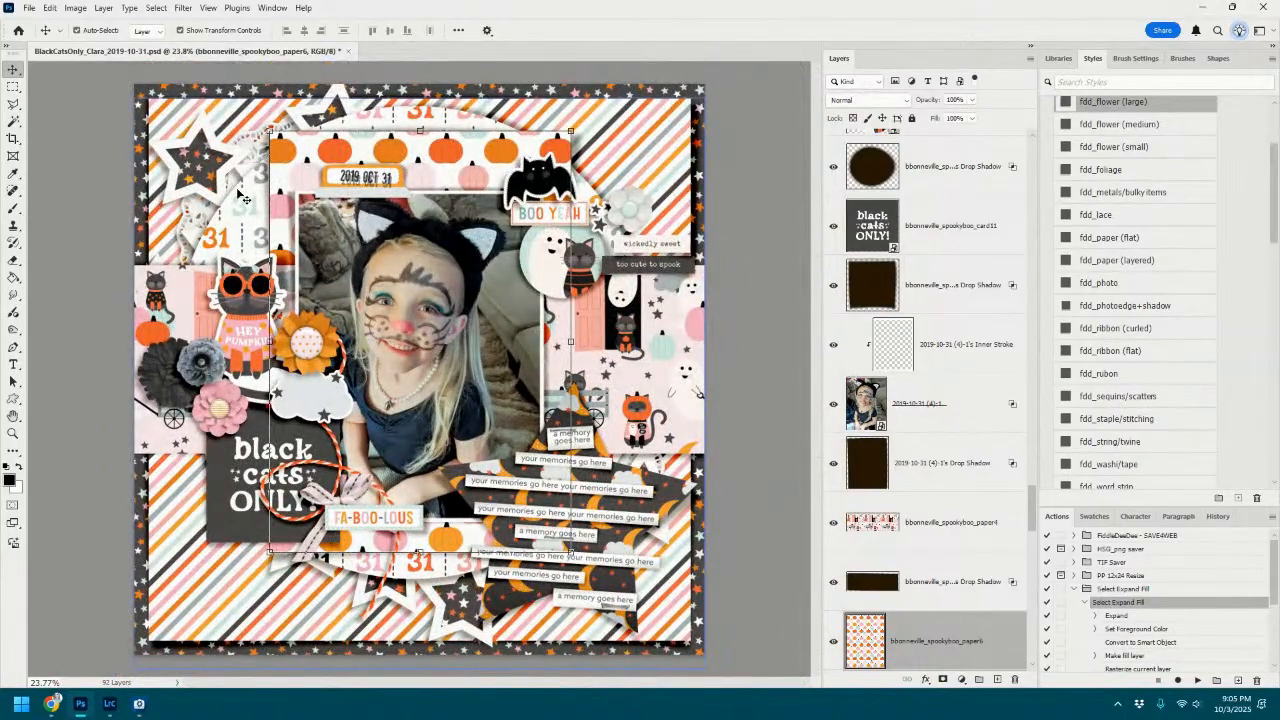